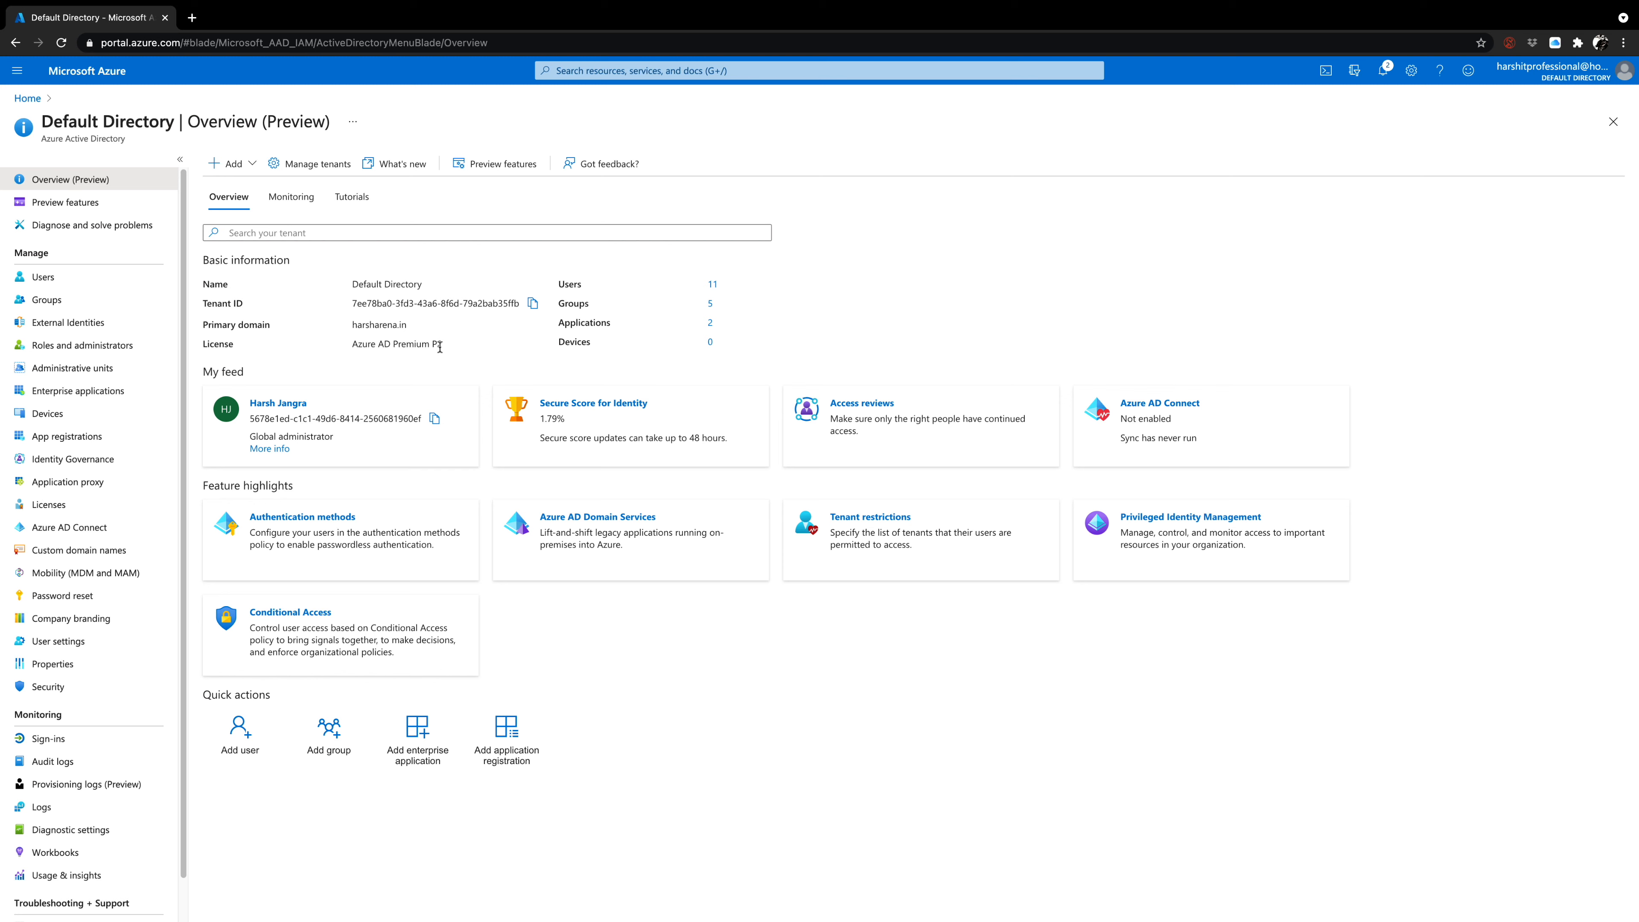
Reset the password of the directory user HarshUser1 and select the generated temporary password.
drag(443, 344, 354, 345)
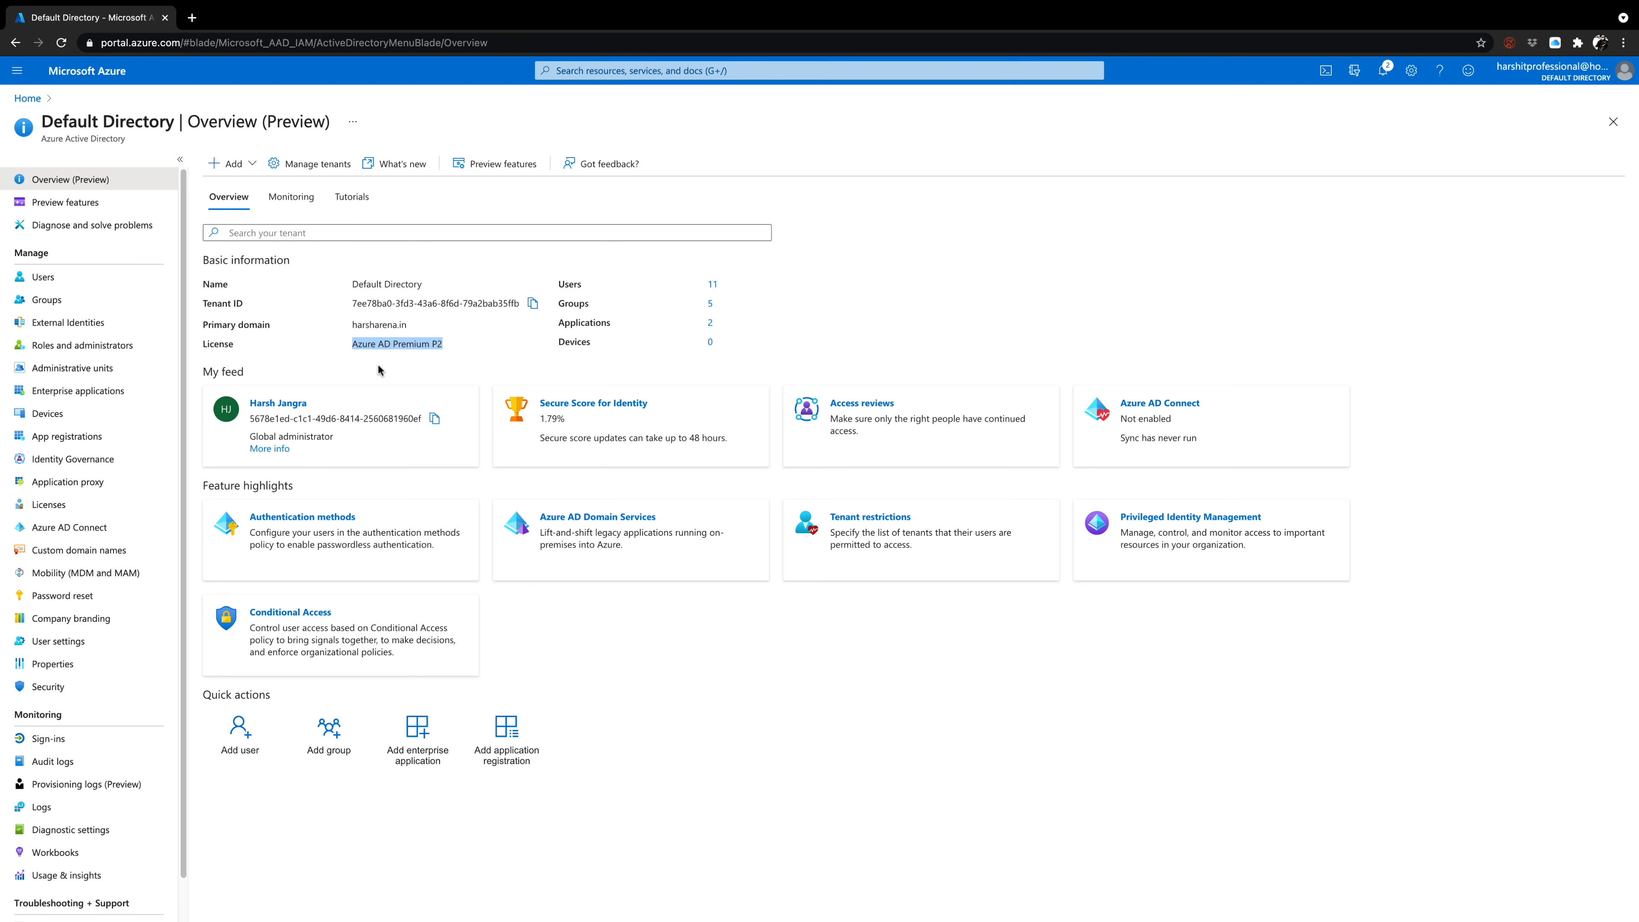
click(108, 282)
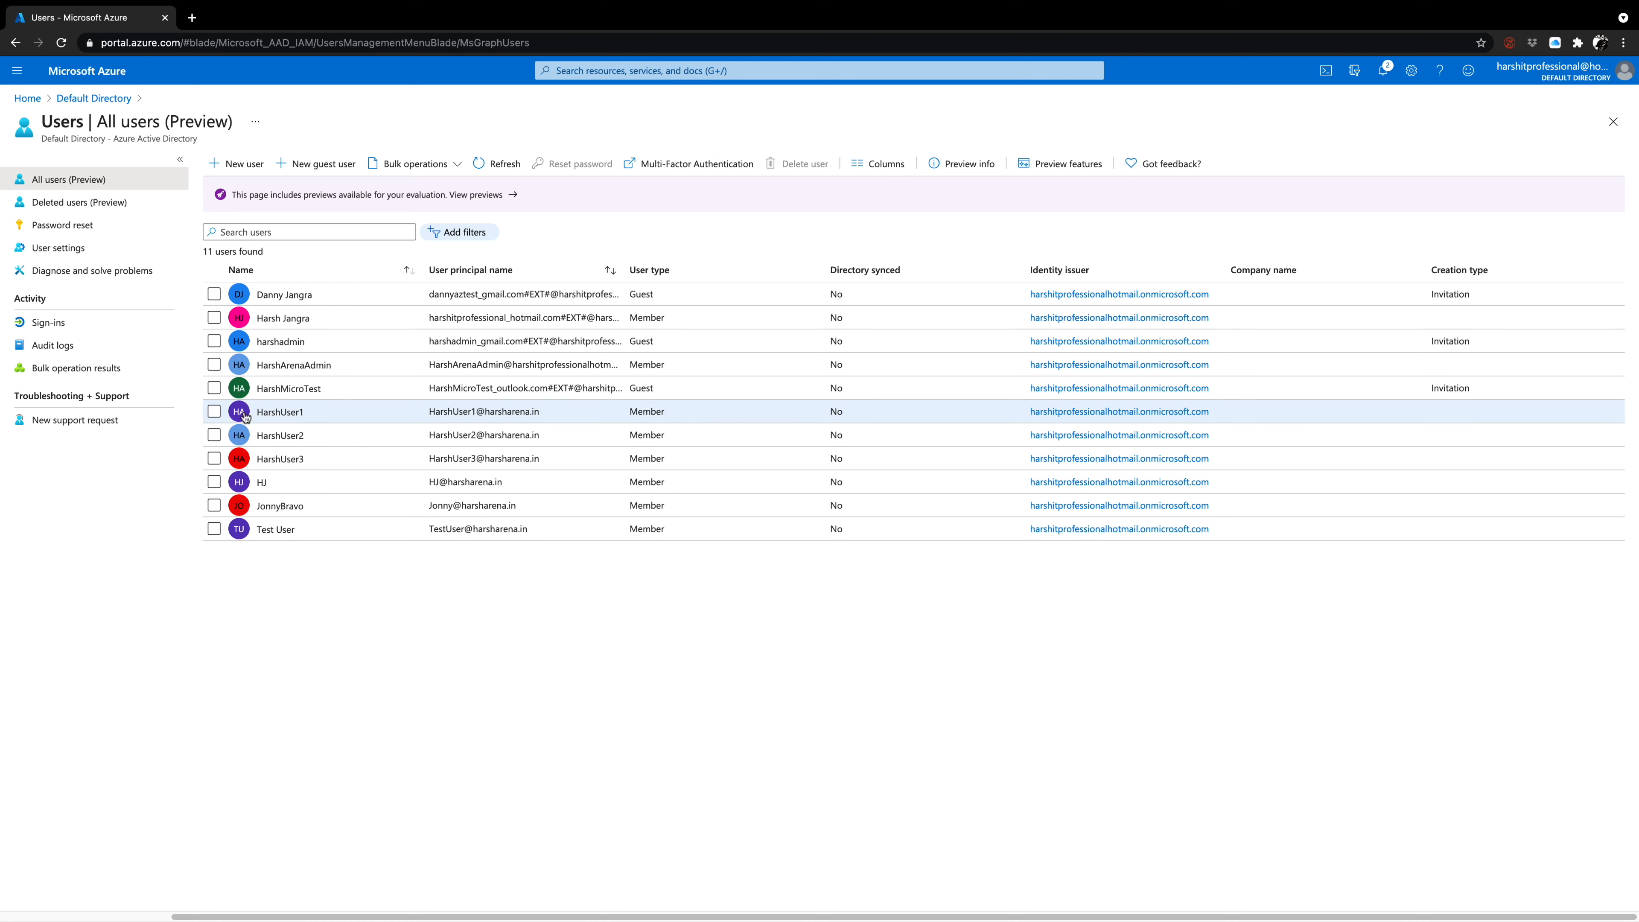
click(215, 417)
click(552, 167)
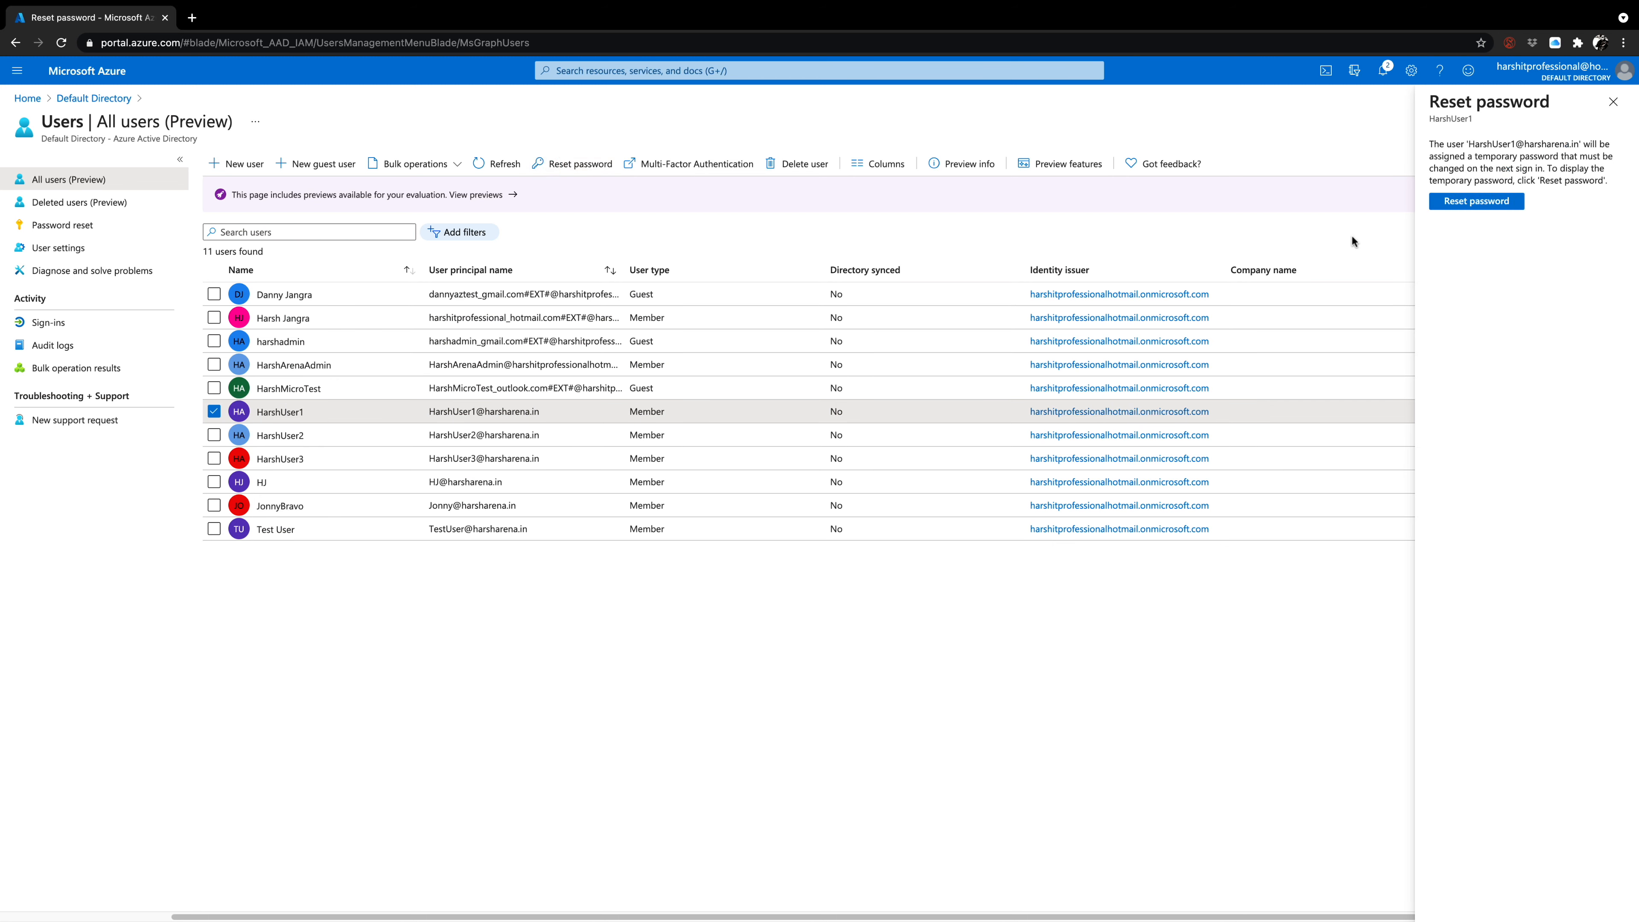
click(1446, 208)
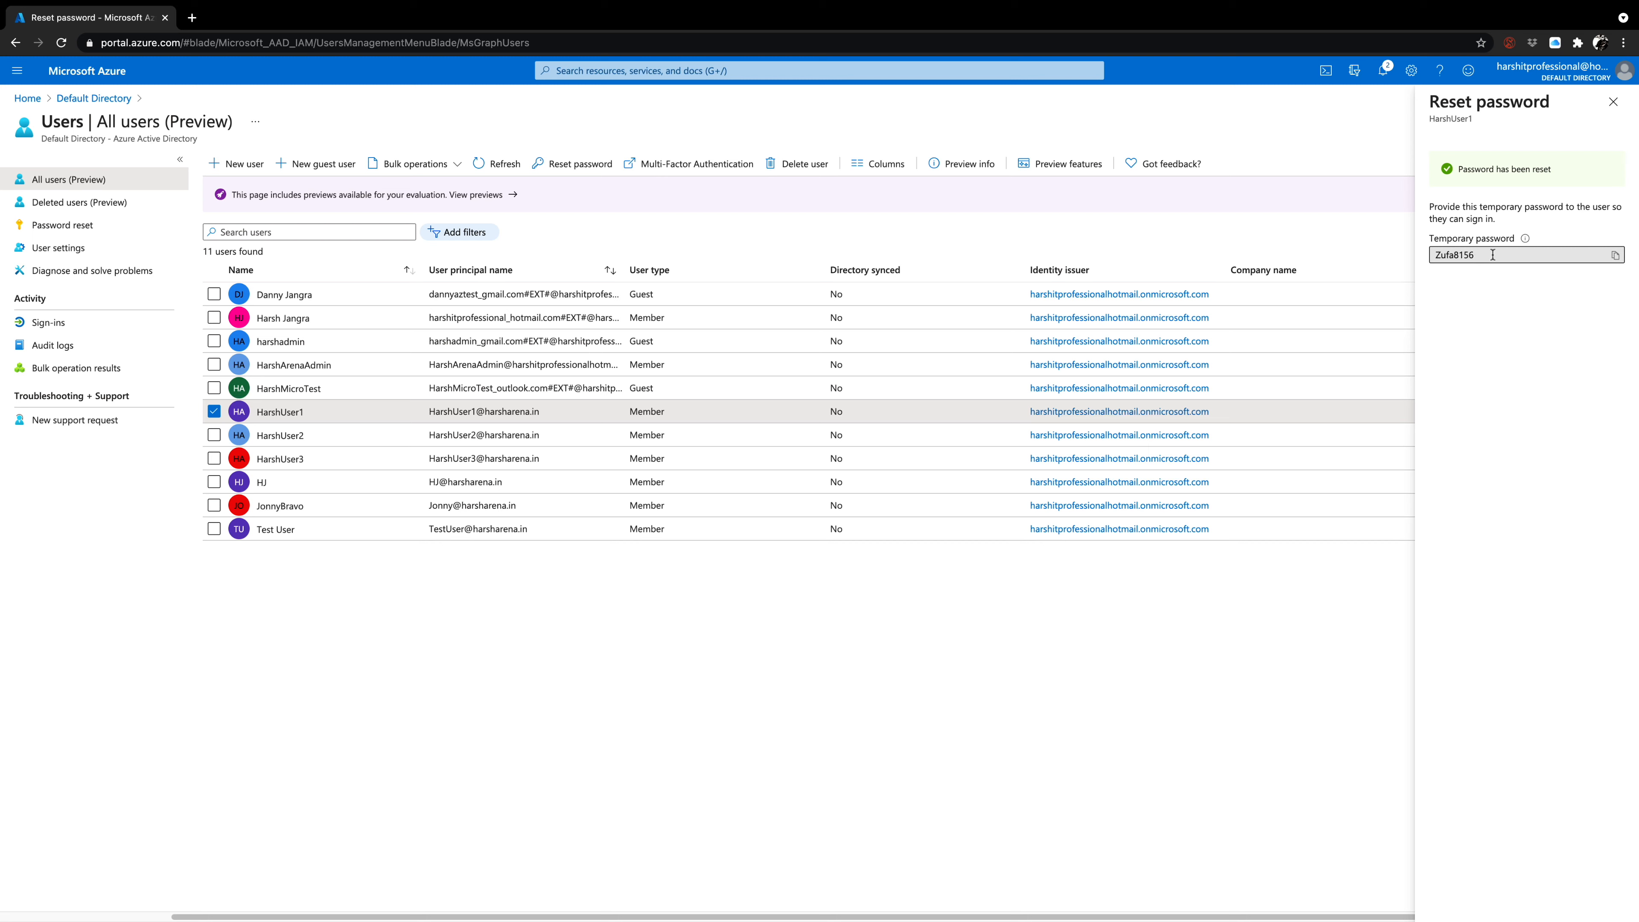
double_click(1490, 253)
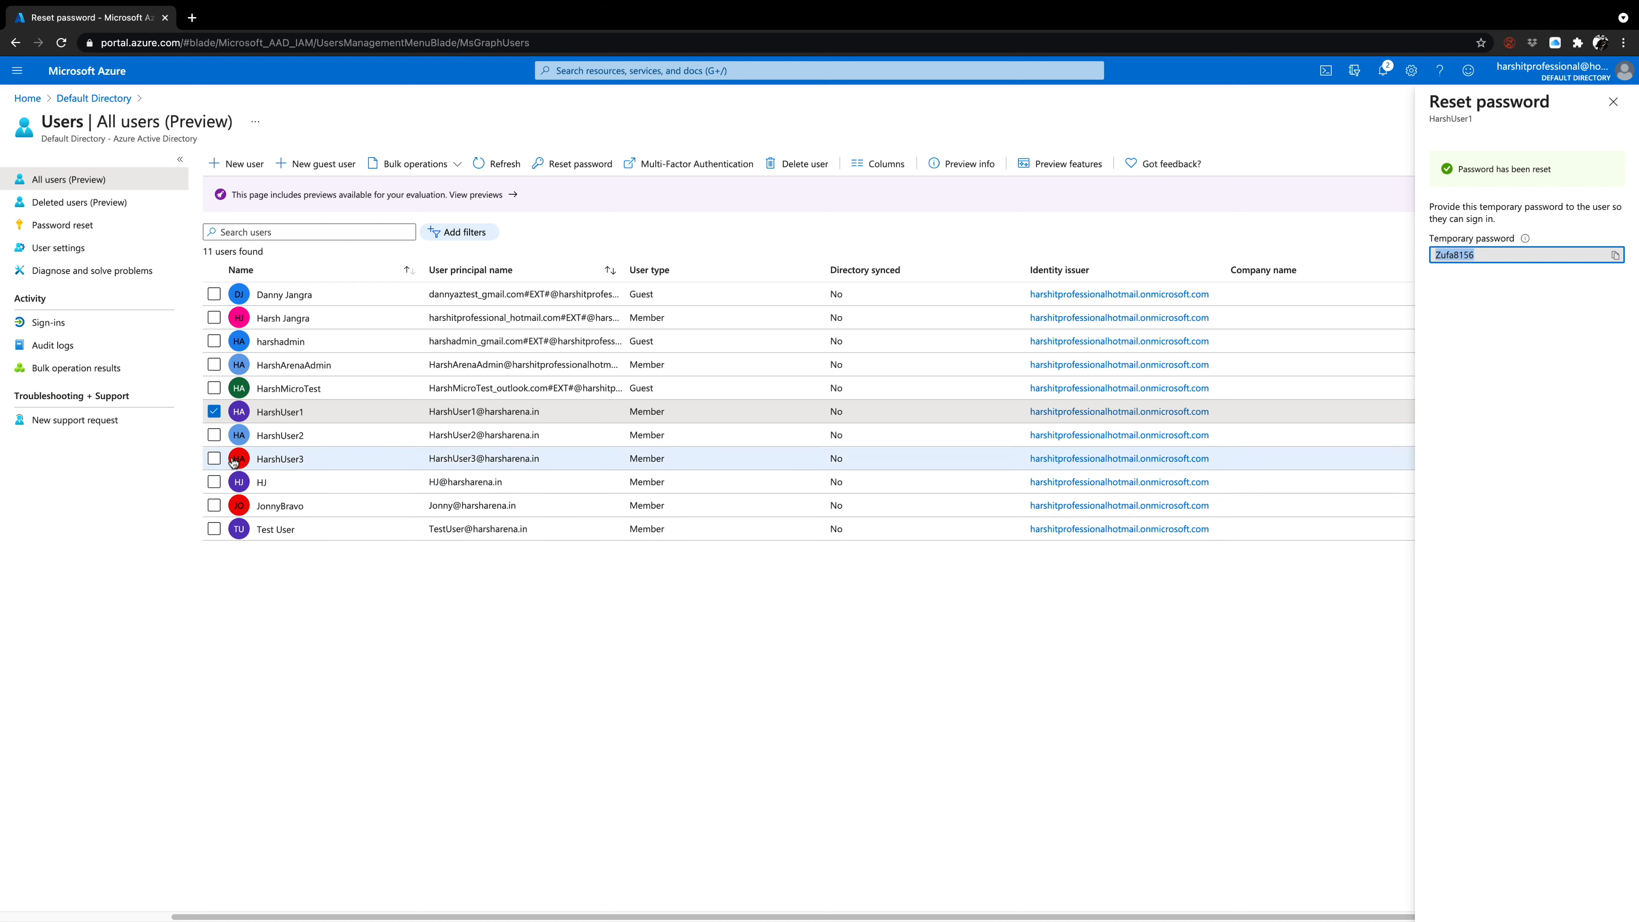
Clear the HarshUser1 selection and open the directory's self-service password reset properties.
click(213, 411)
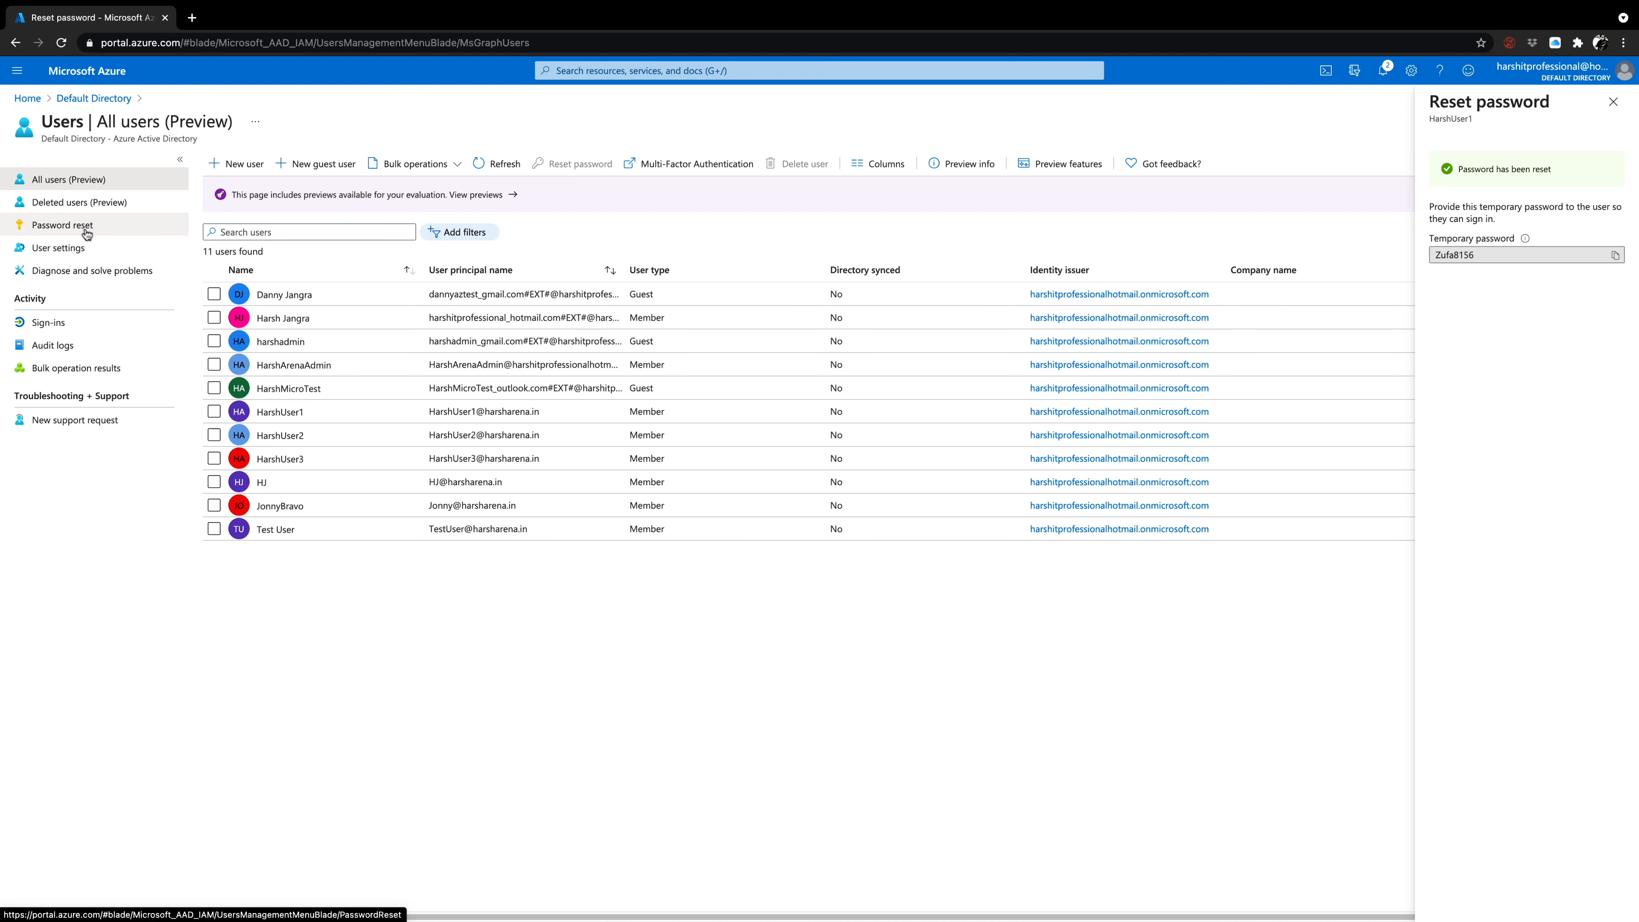
click(86, 234)
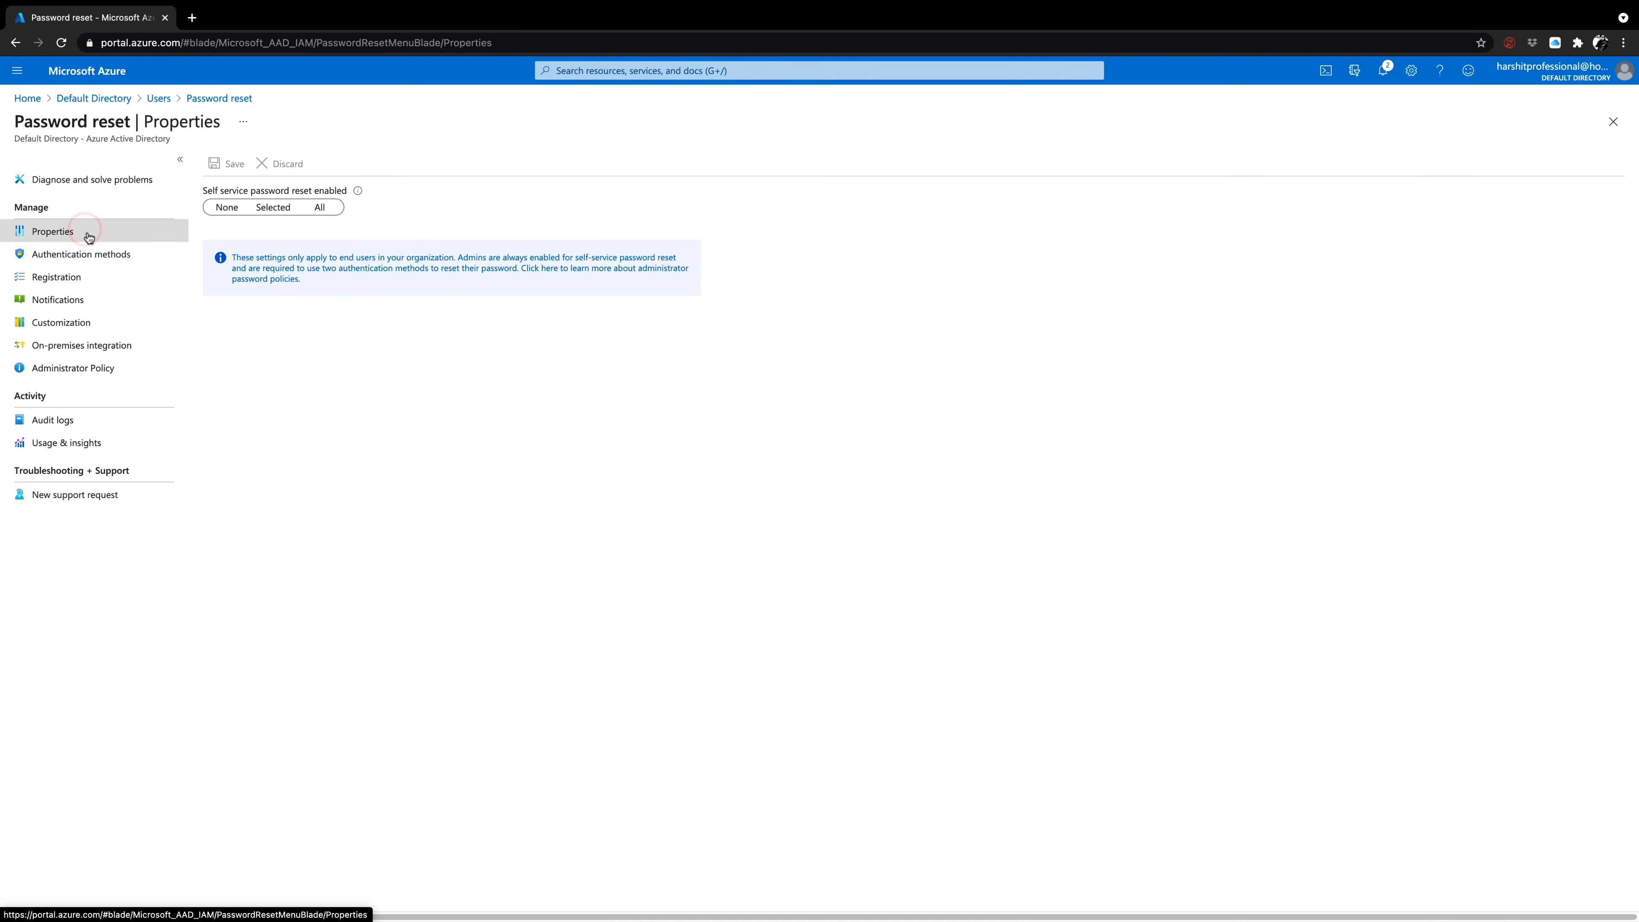
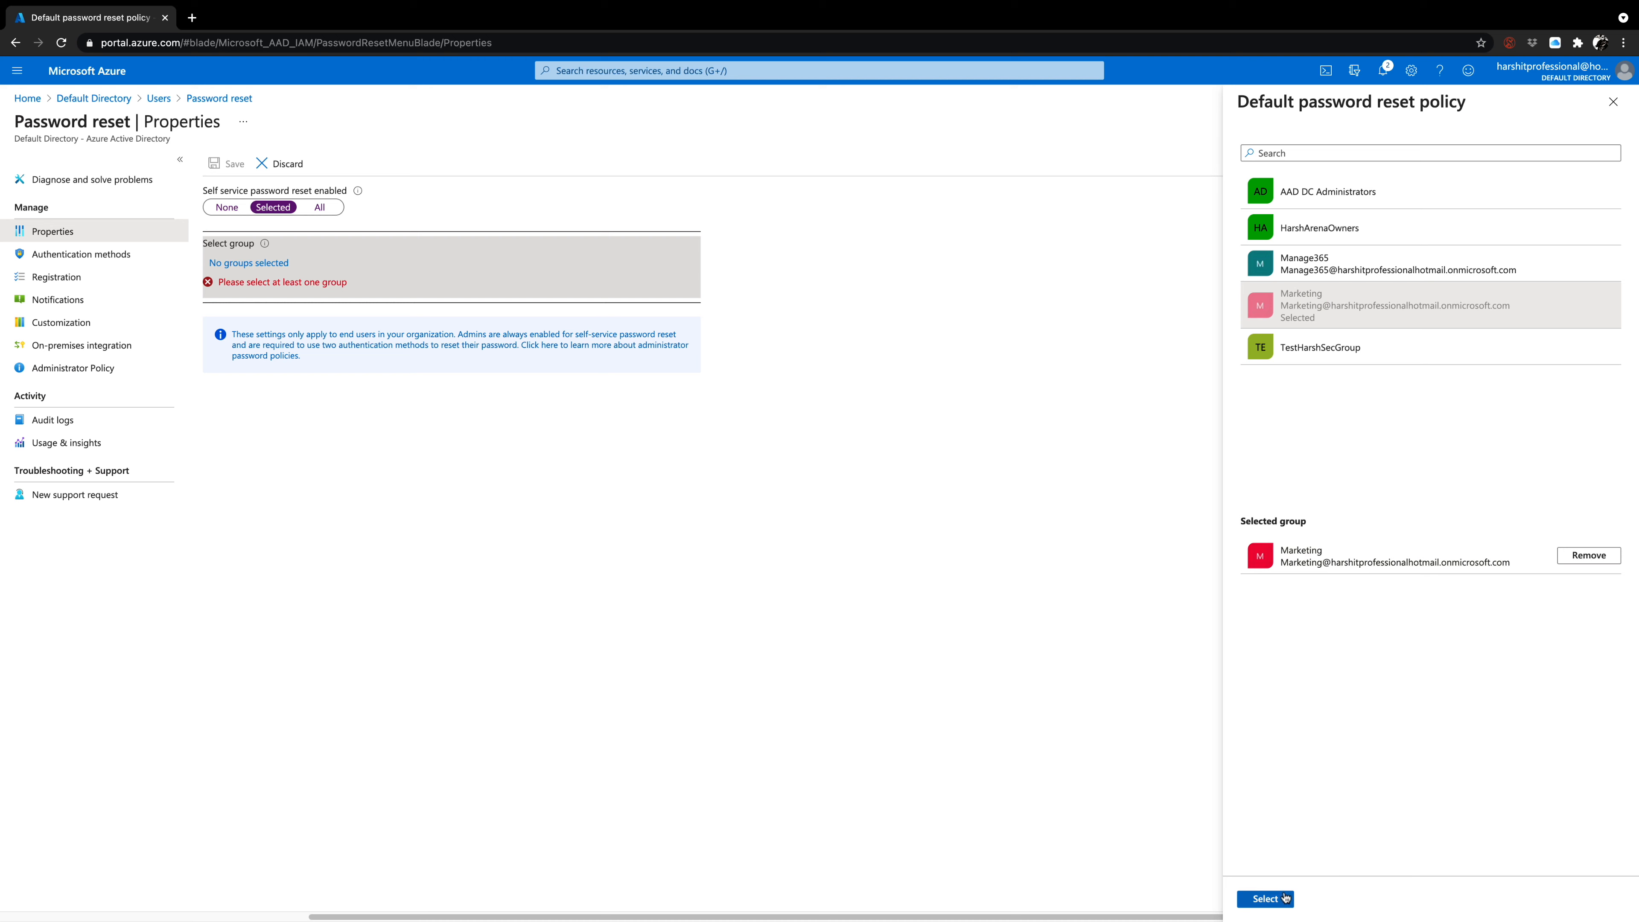
Try self-service password reset scopes Selected with the Marketing group, All, and None, then return to the users list, discarding the unsaved edits.
click(1265, 898)
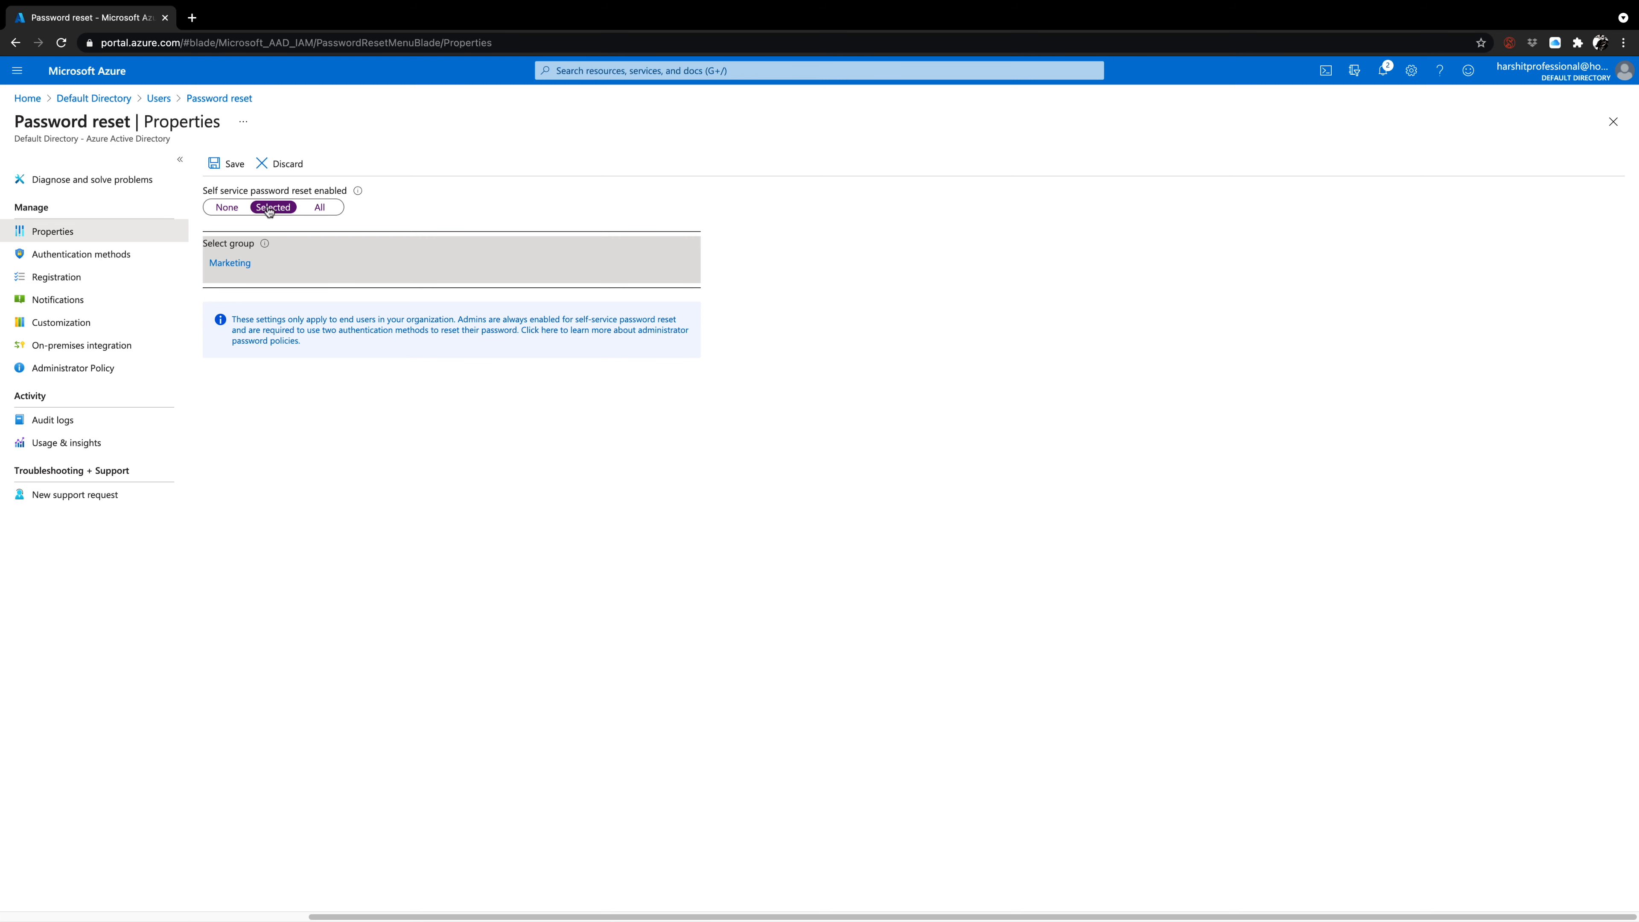
click(320, 207)
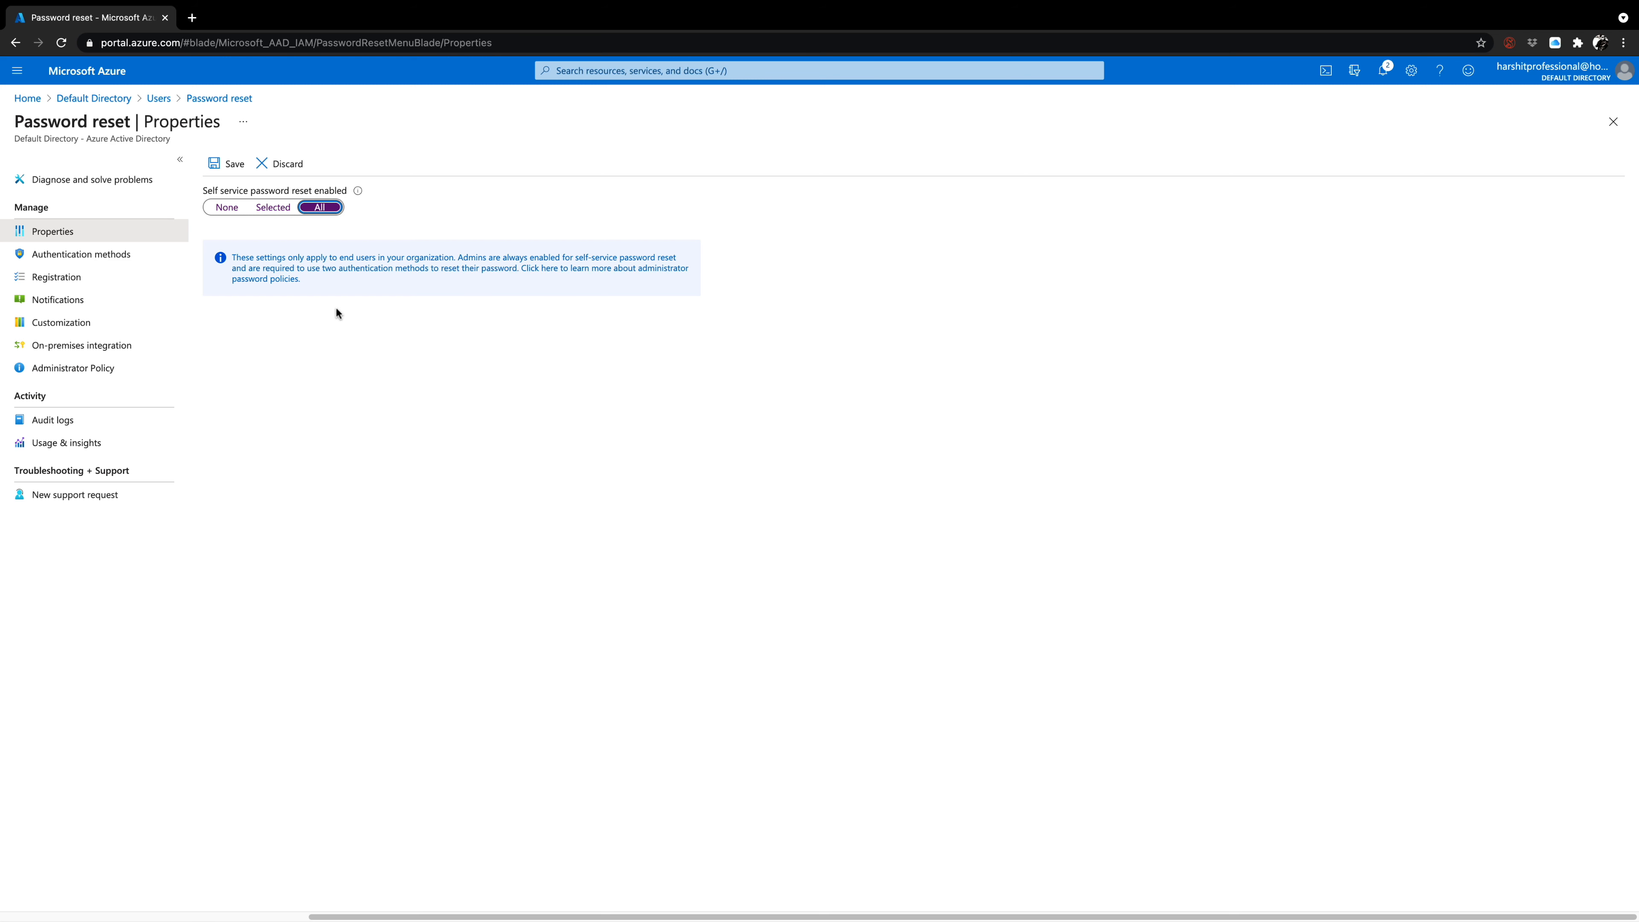
click(239, 213)
click(159, 99)
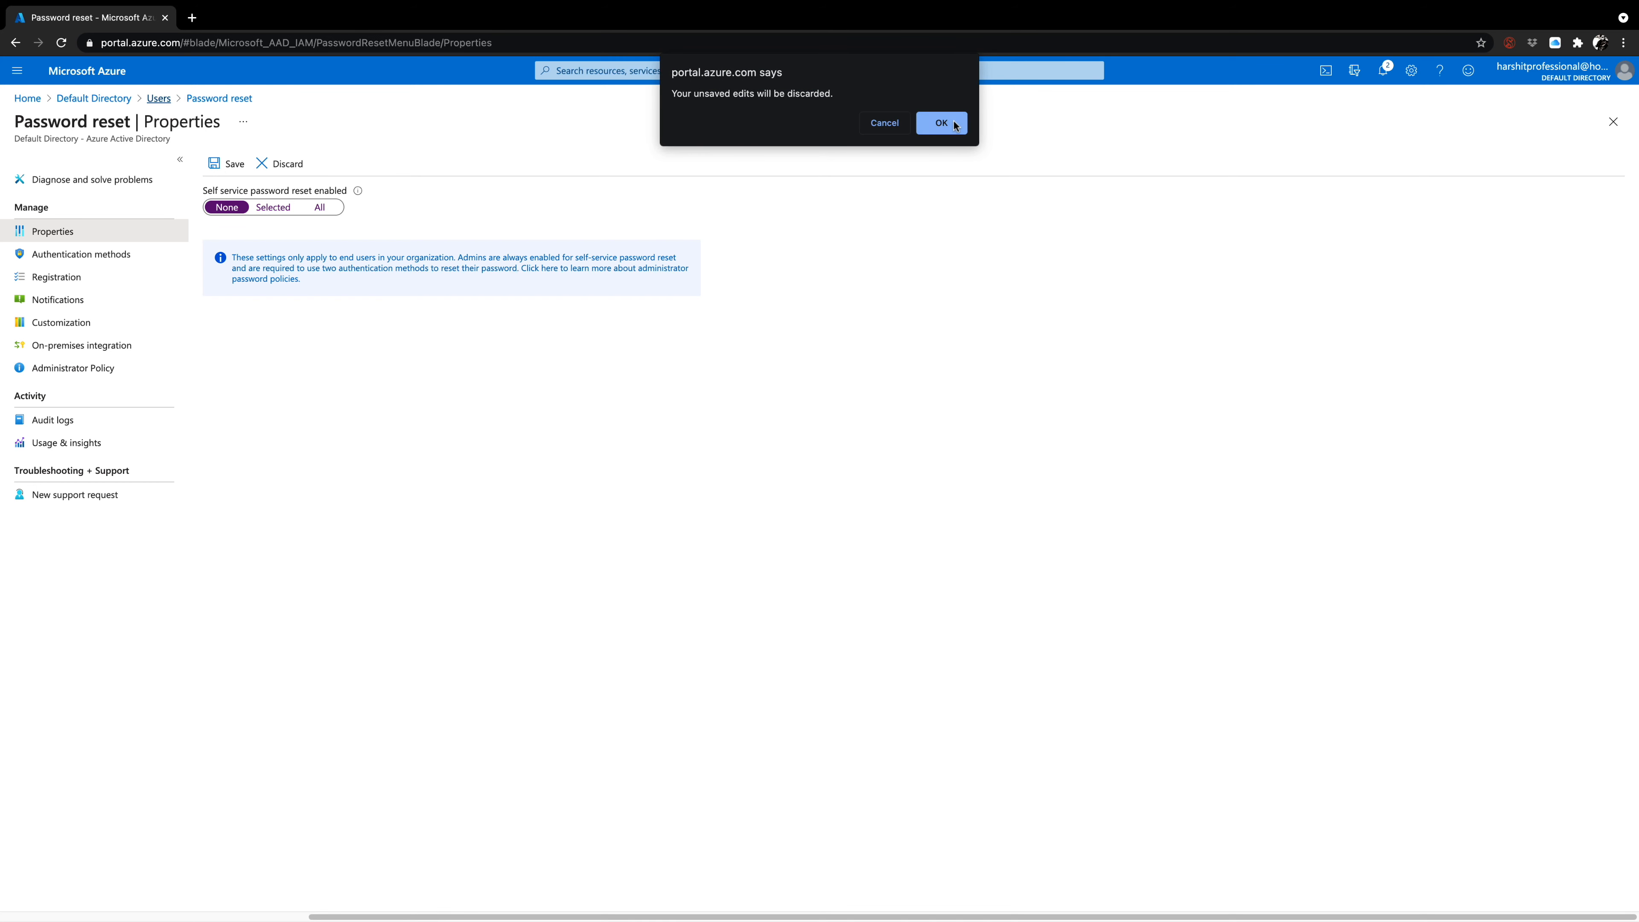
click(941, 123)
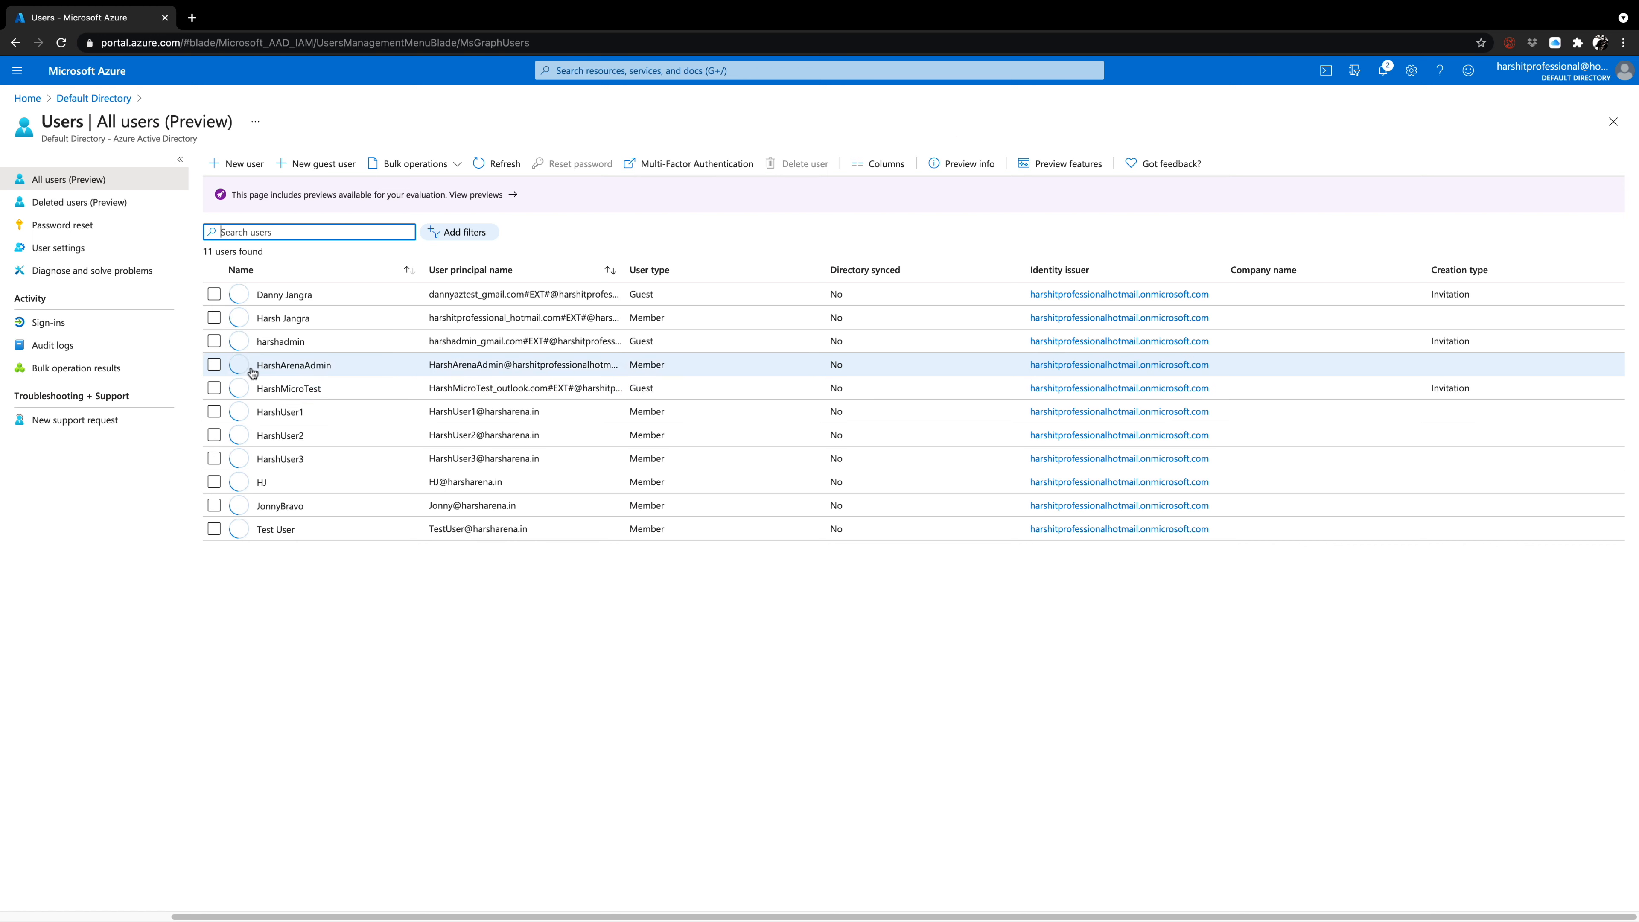
Open the most recent interactive entry in the users' sign-in log and examine its location and authentication requirement.
click(65, 332)
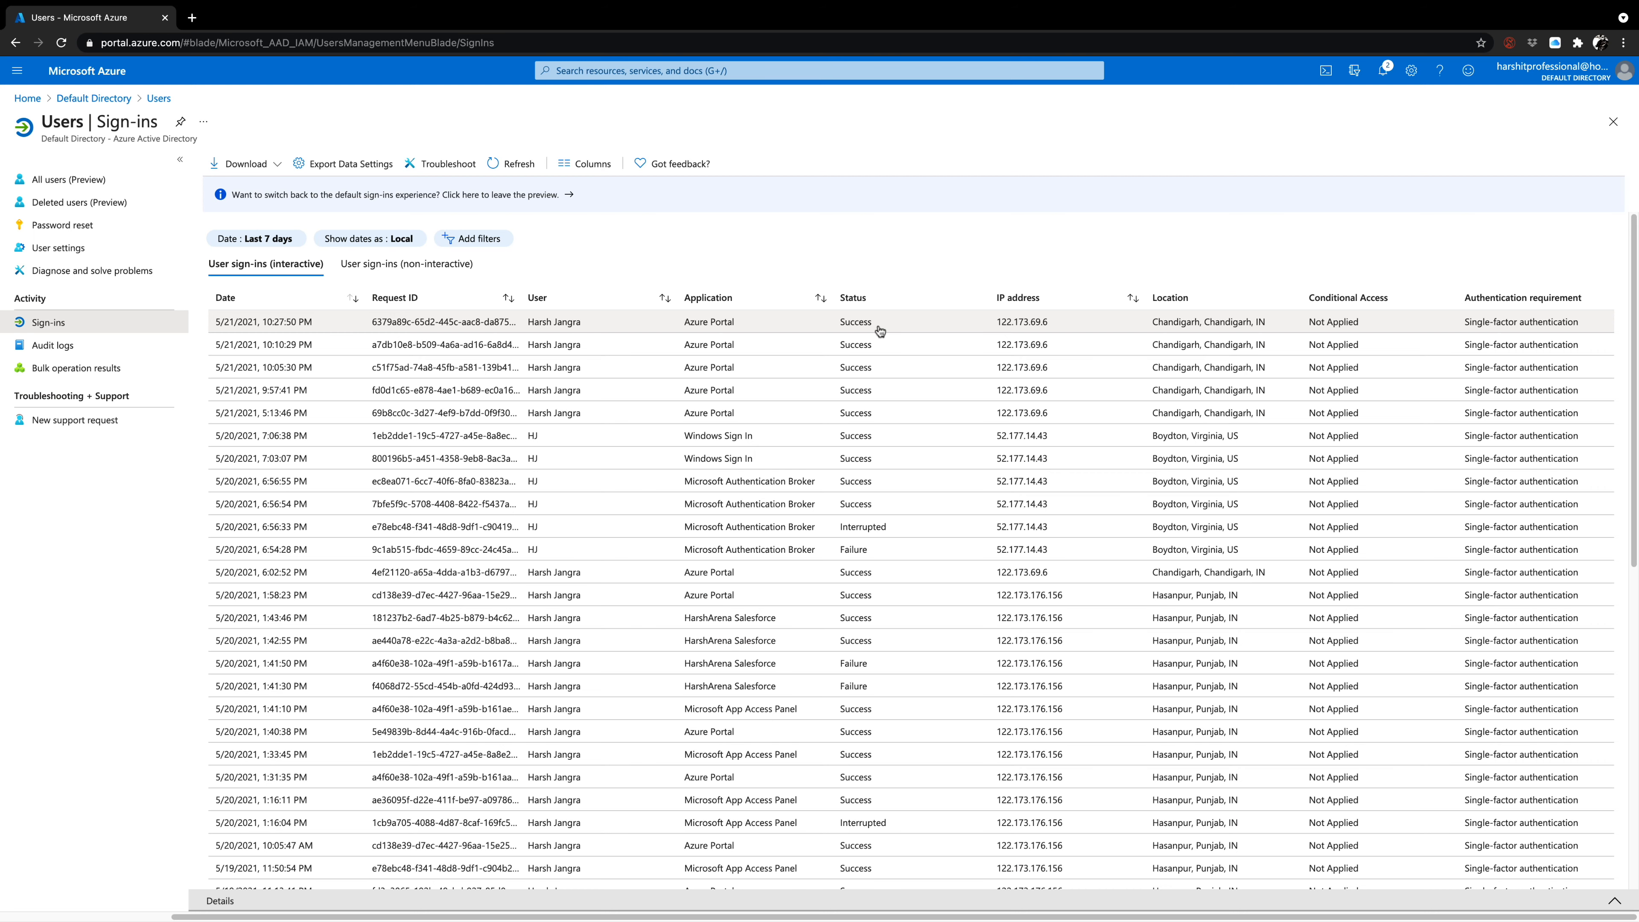
click(482, 327)
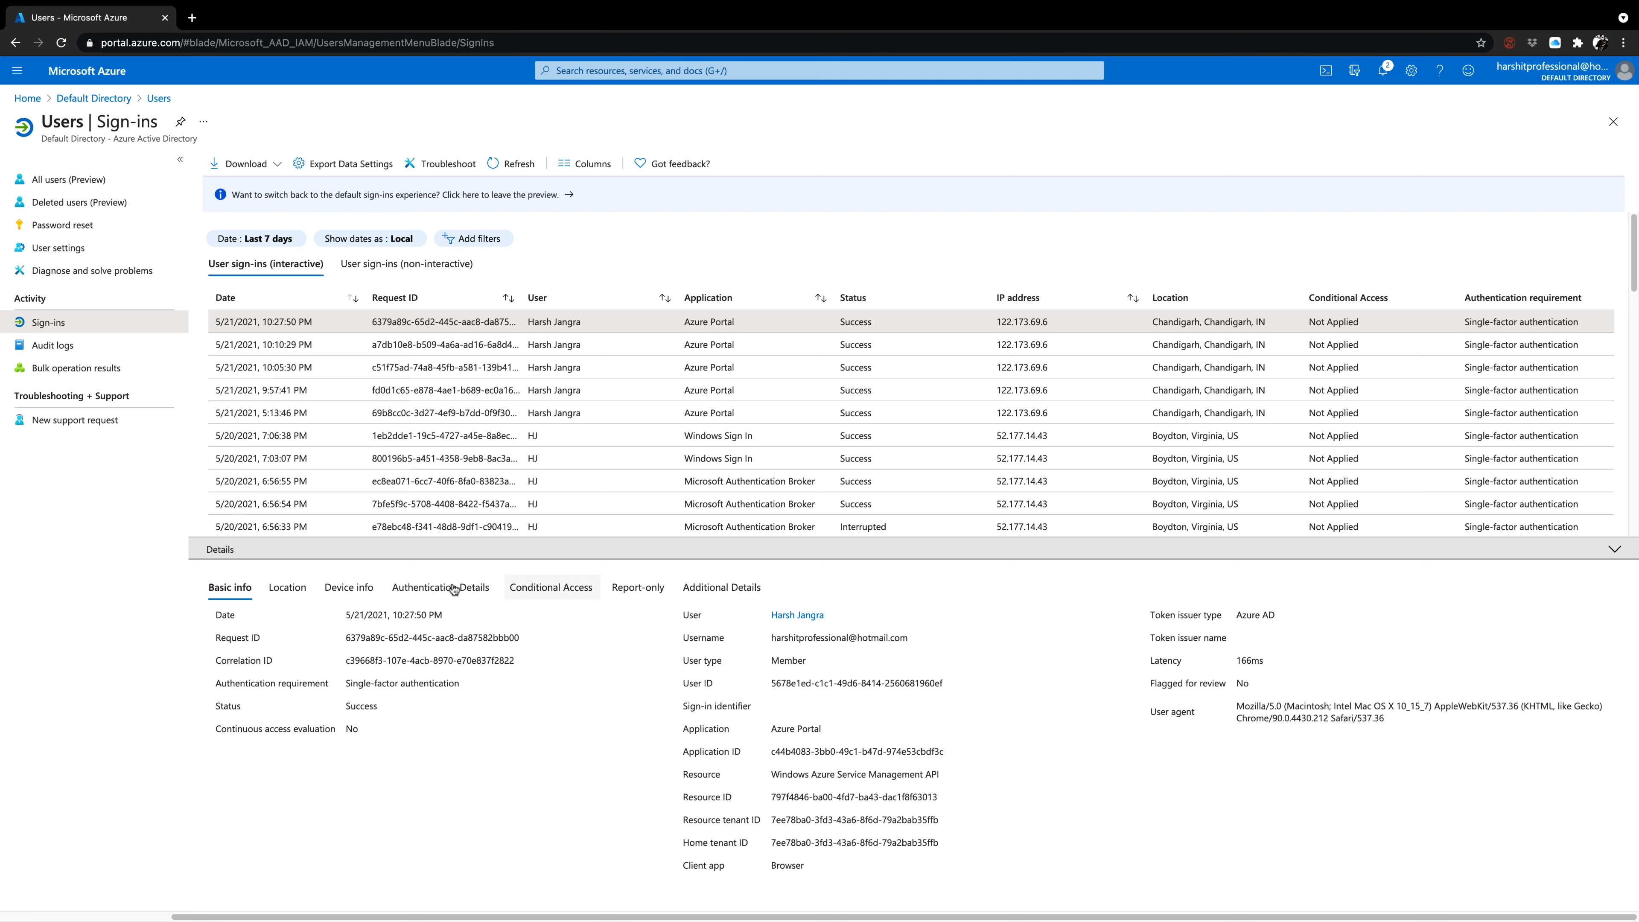
click(277, 592)
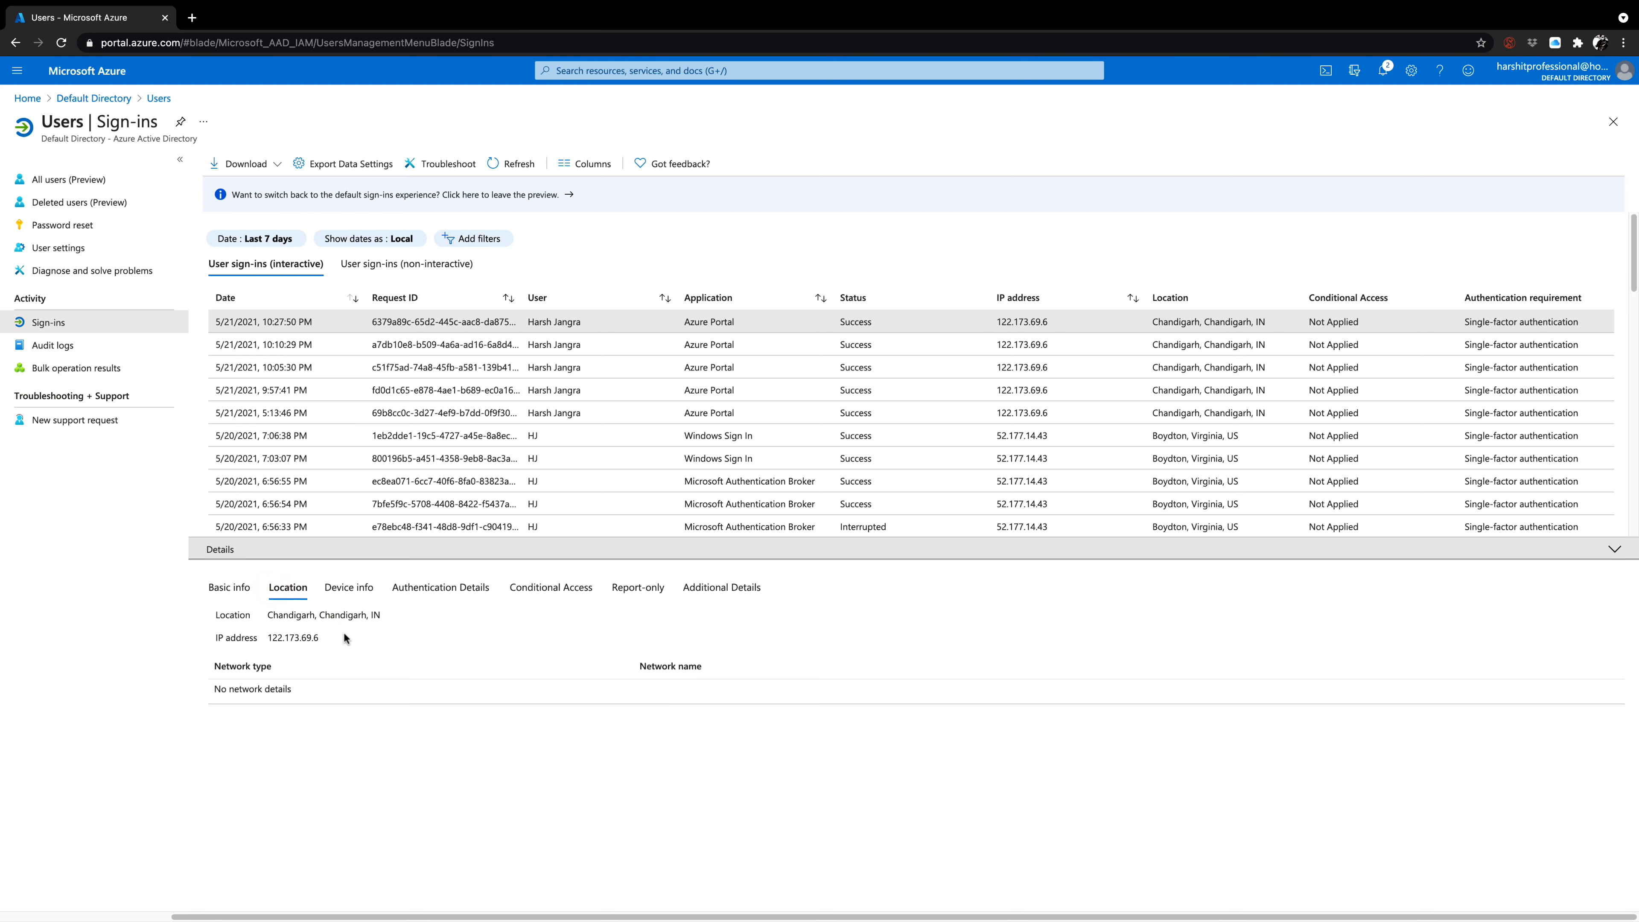
drag(390, 612, 268, 615)
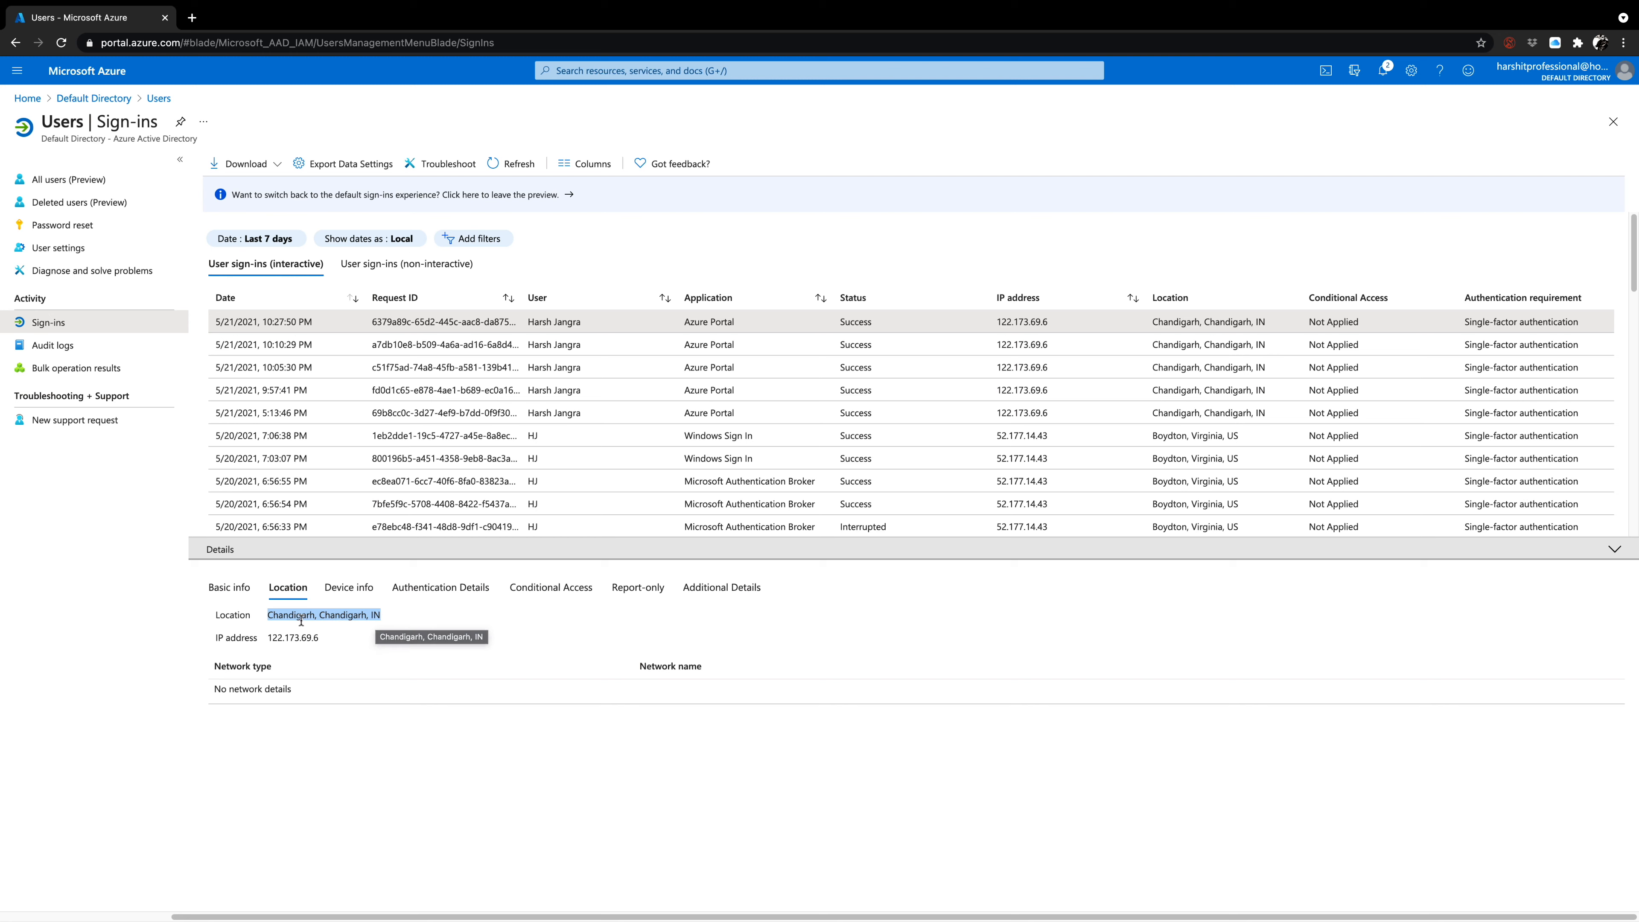
click(236, 595)
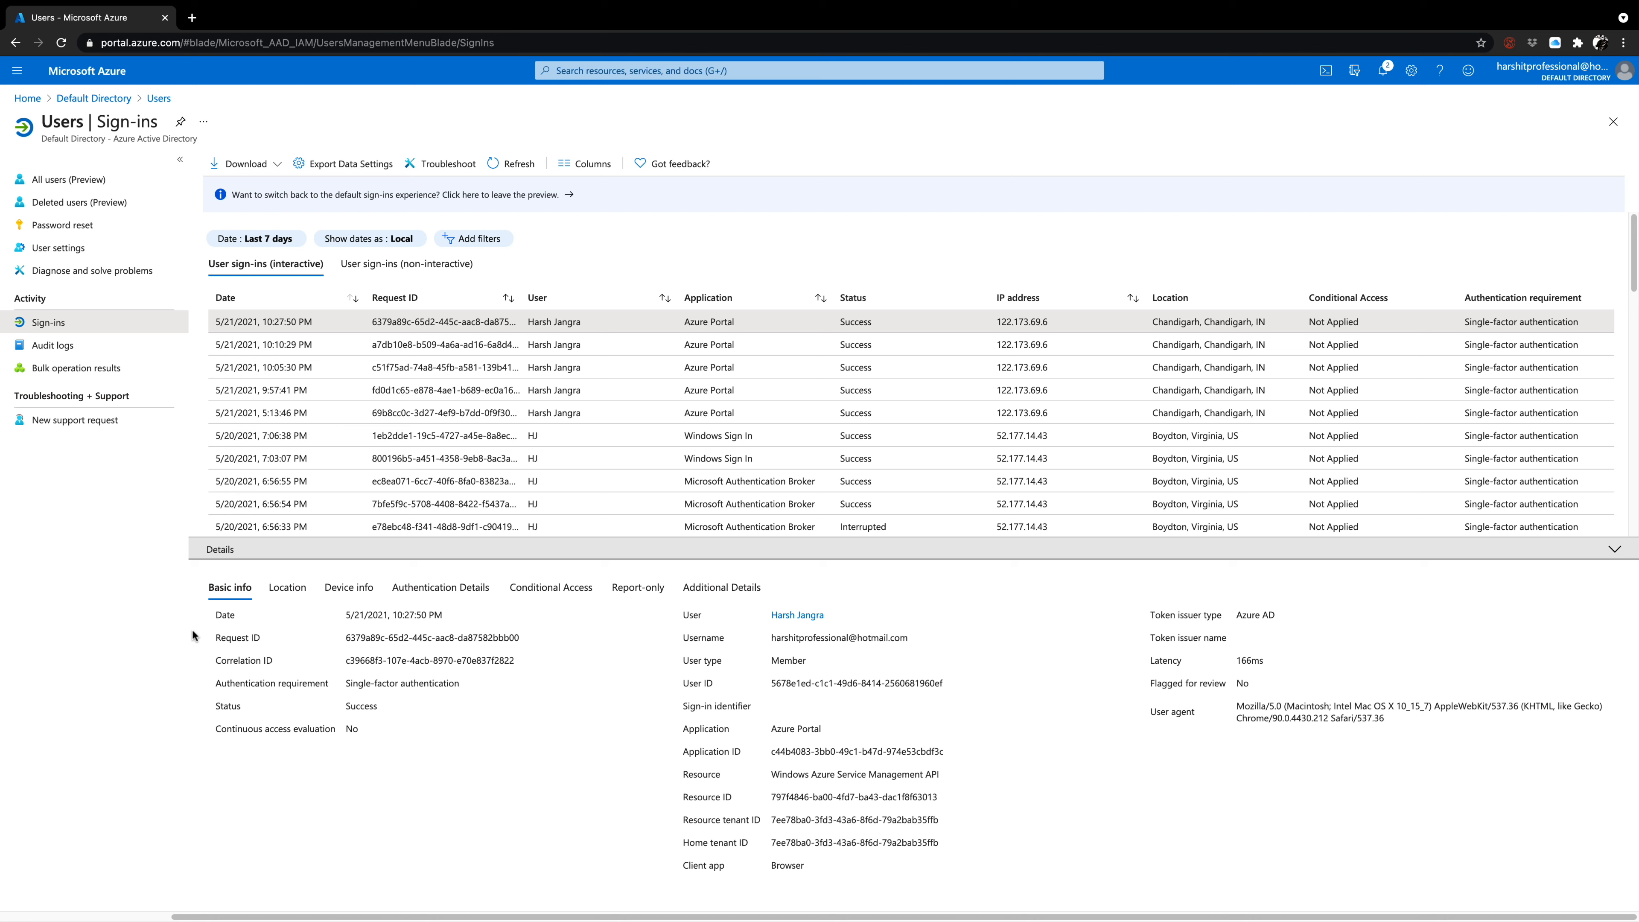
drag(472, 683, 346, 686)
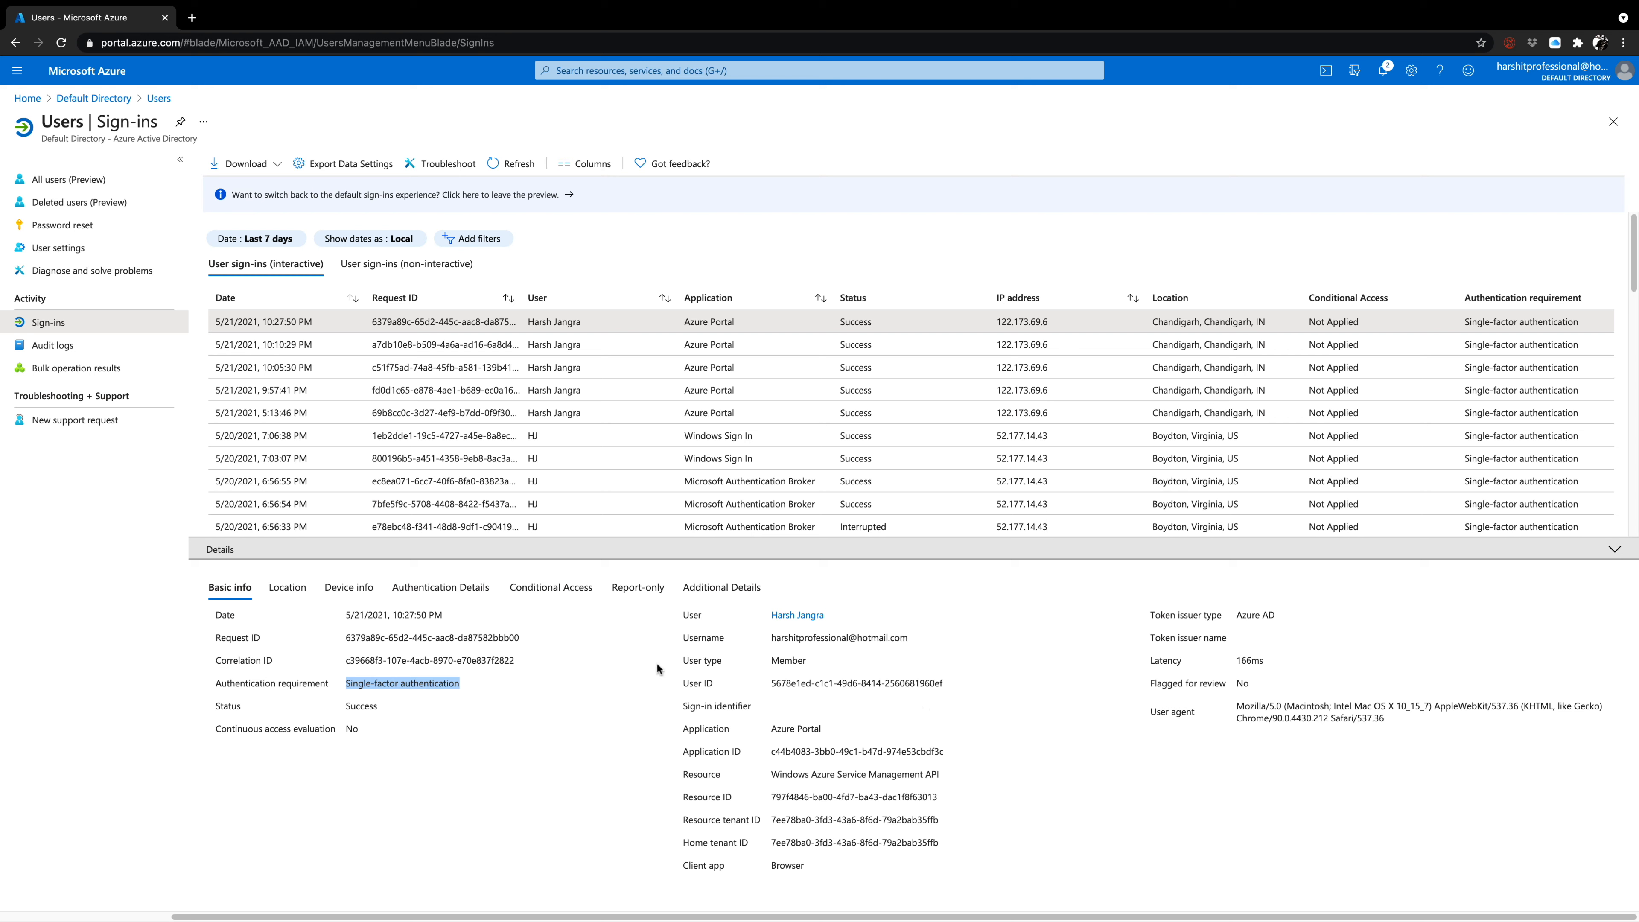
Review the sign-in entry's device info, authentication details, conditional access, report-only and additional details, and return to its basic info.
click(342, 588)
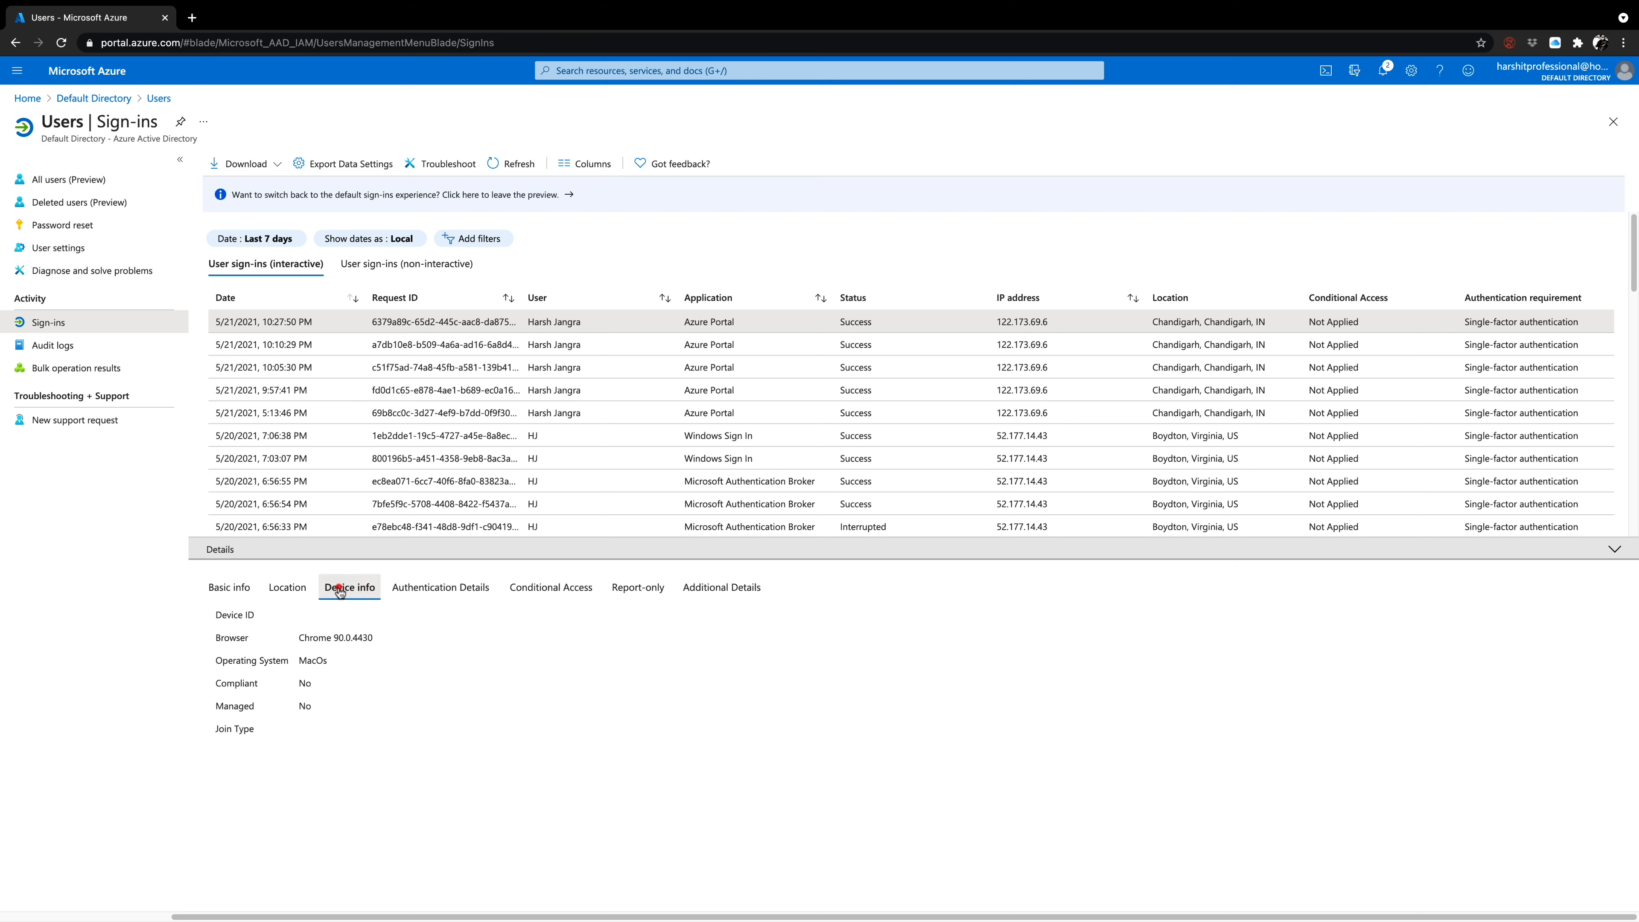
click(414, 592)
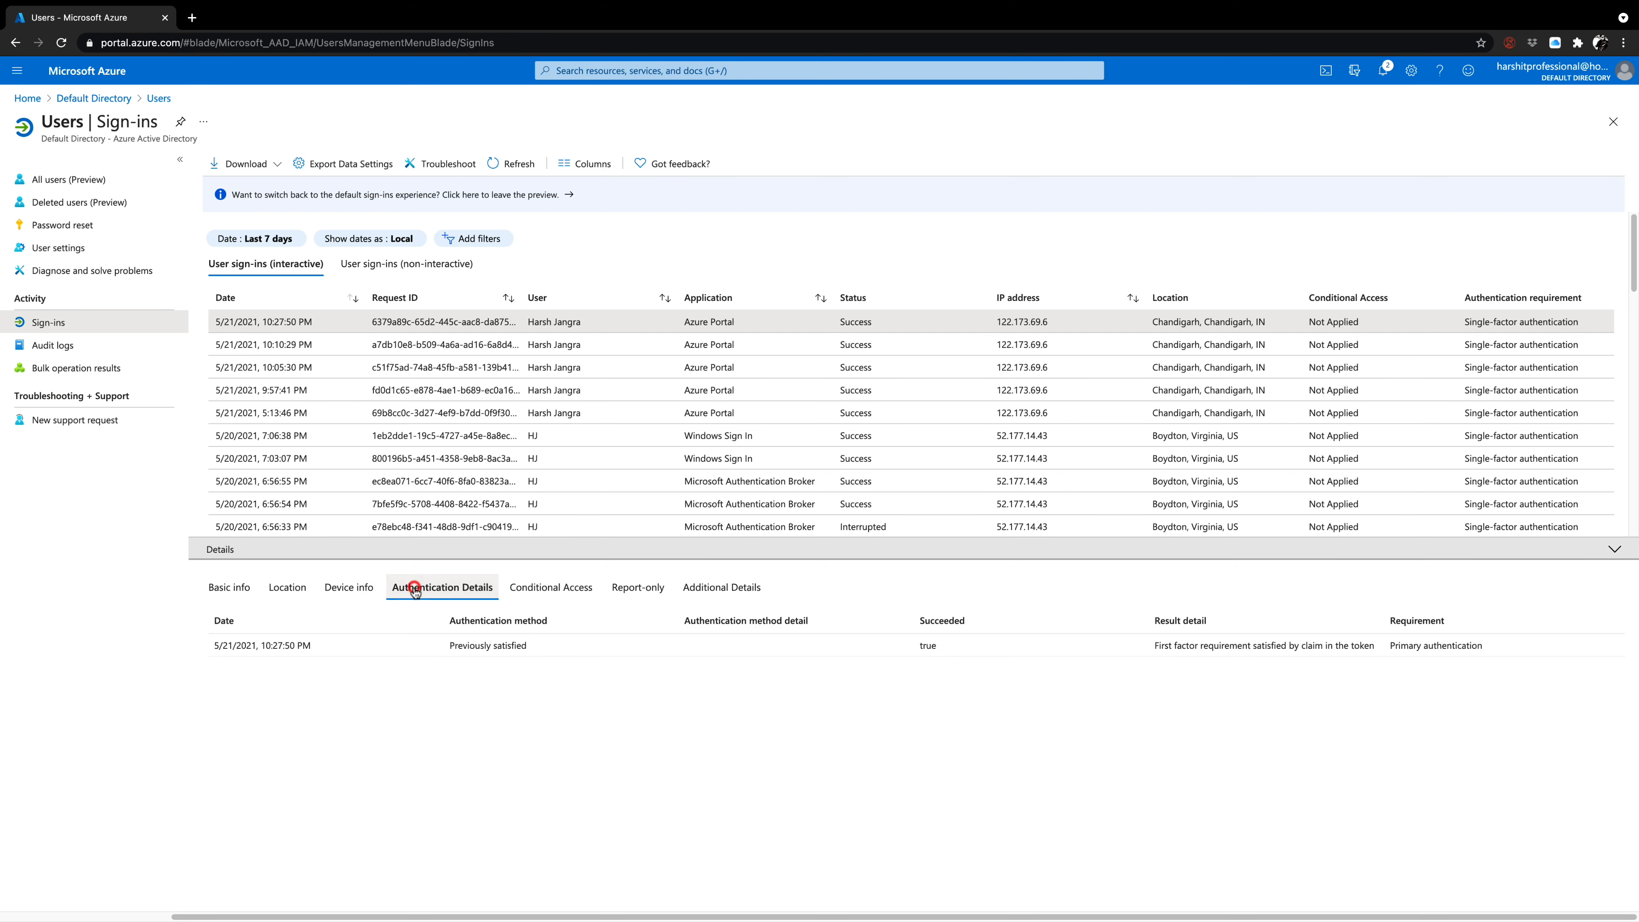
click(516, 590)
click(621, 589)
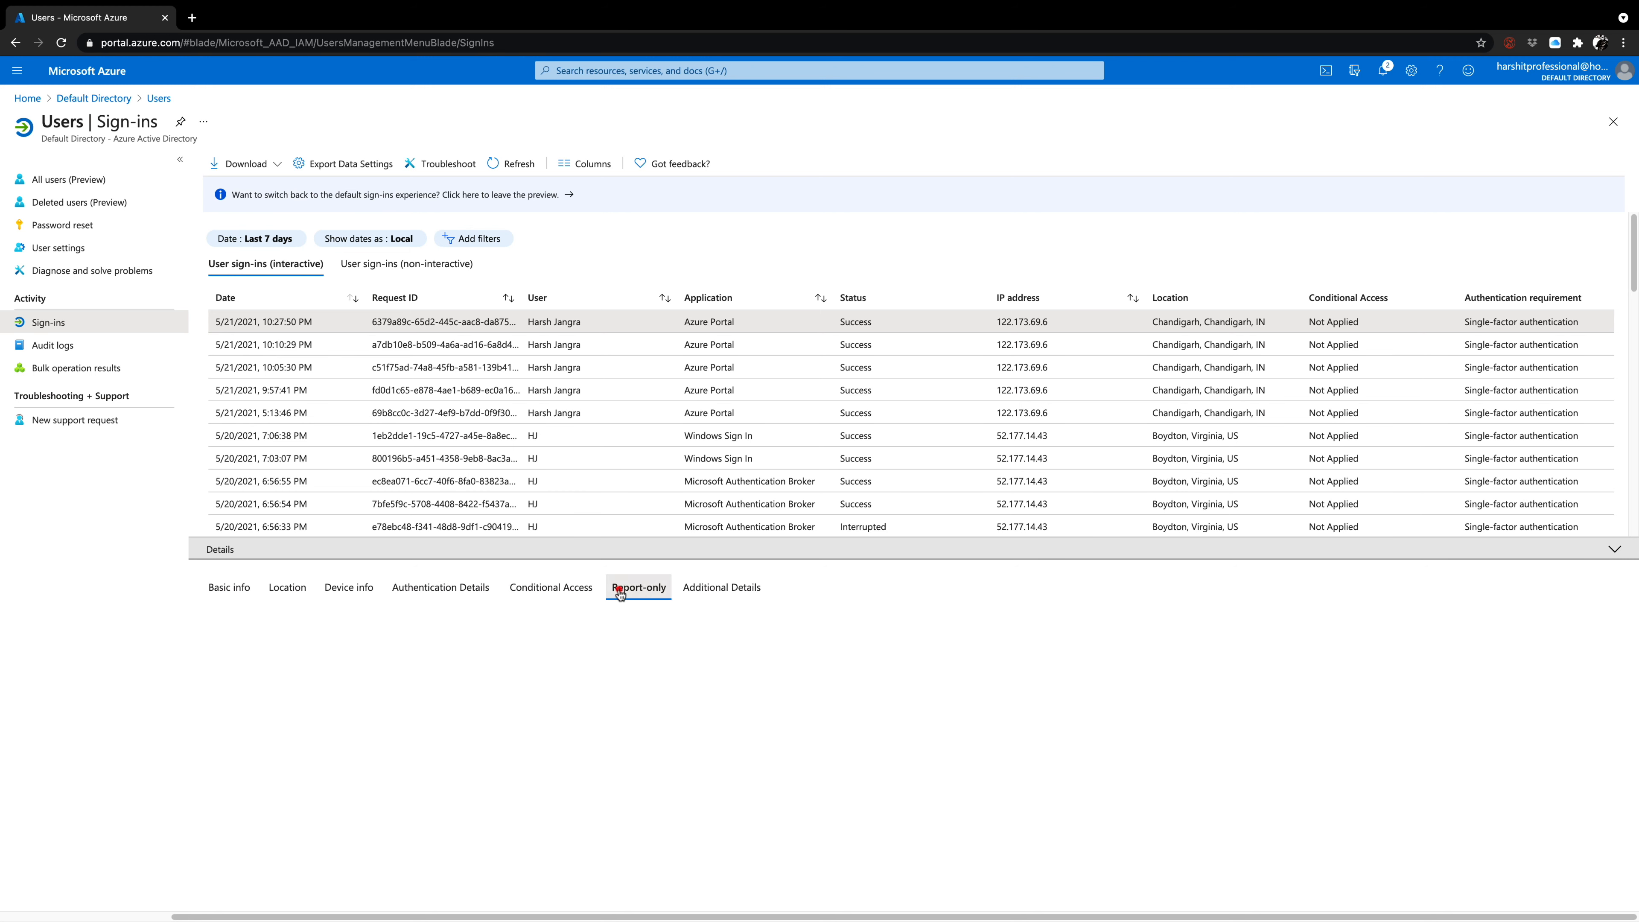
click(715, 588)
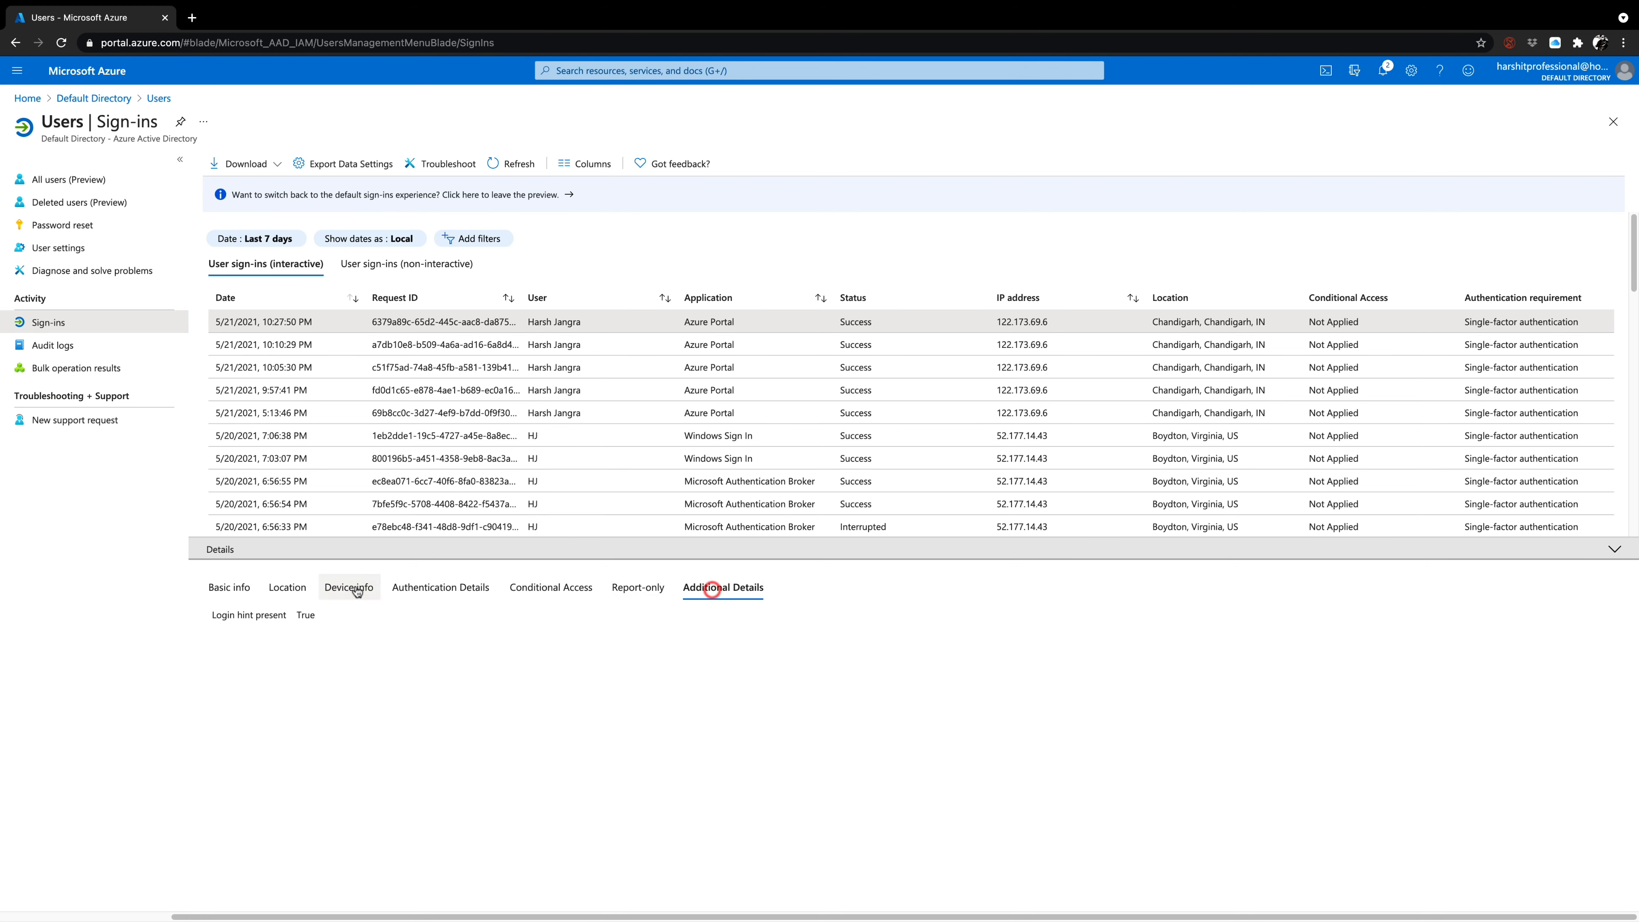
click(247, 585)
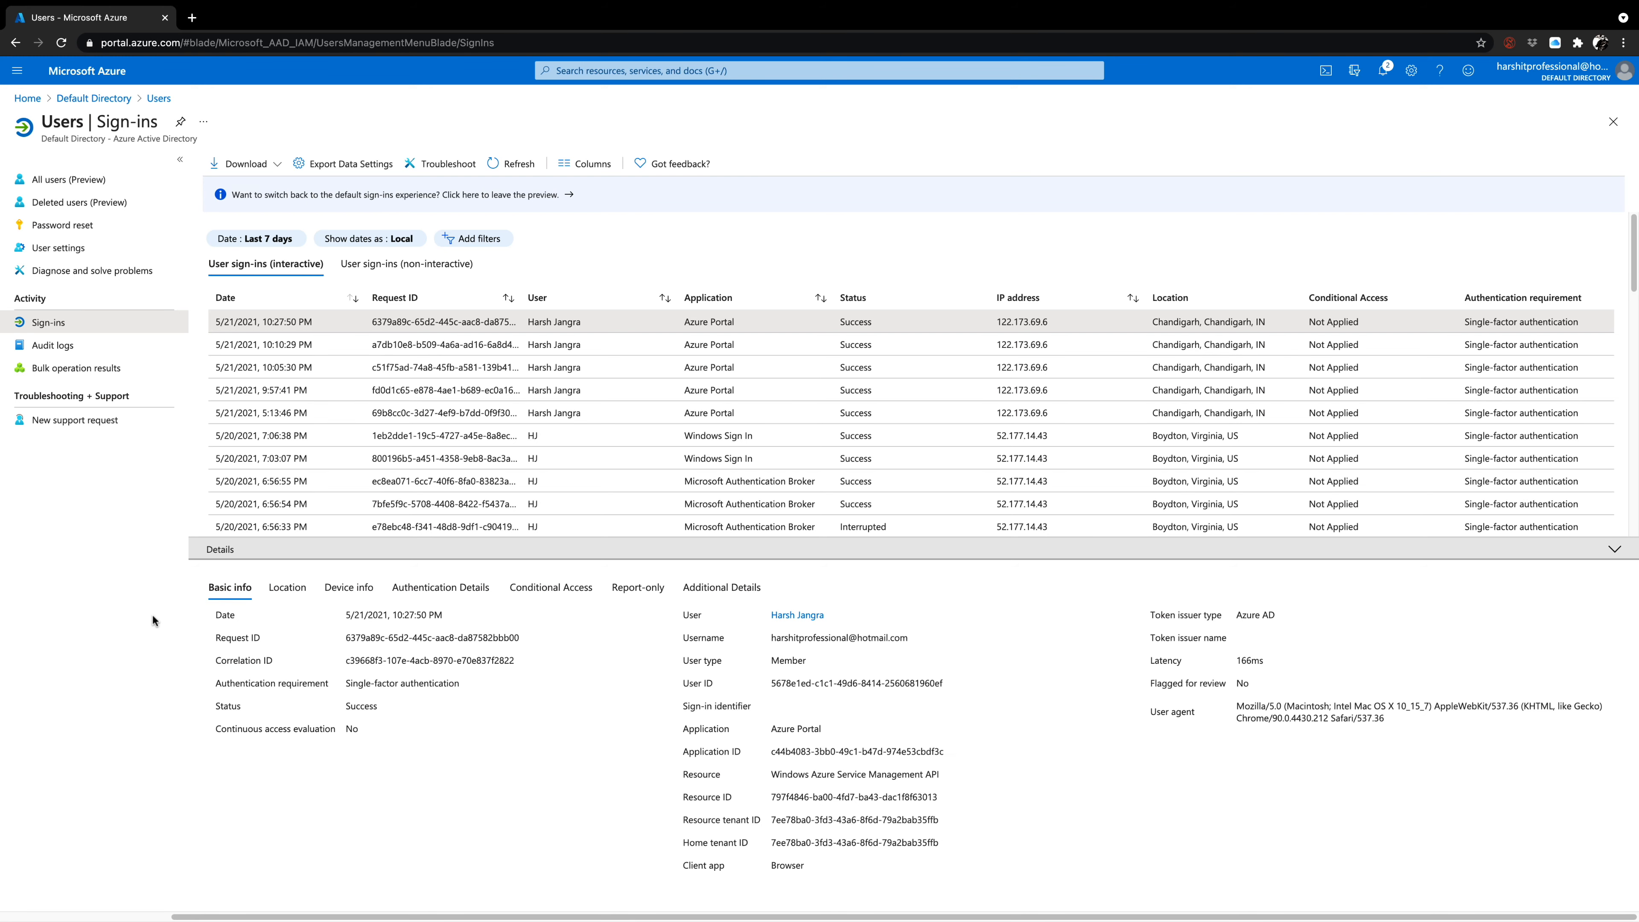
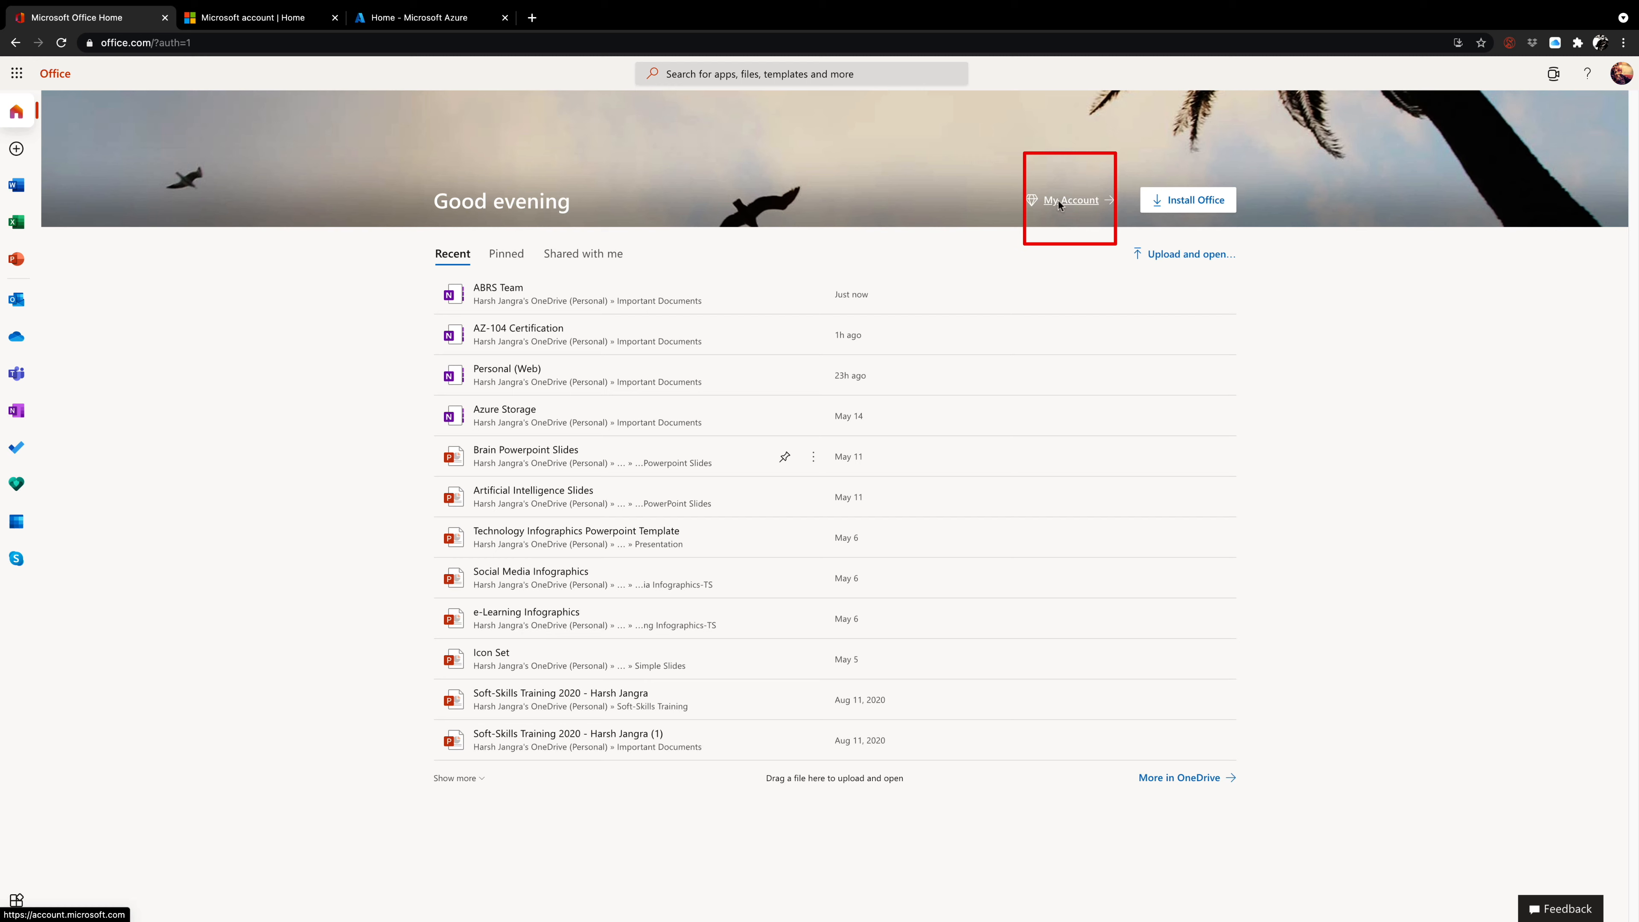
Open the list of all devices in the Microsoft account, verifying identity through a notification sent to the phone.
click(294, 25)
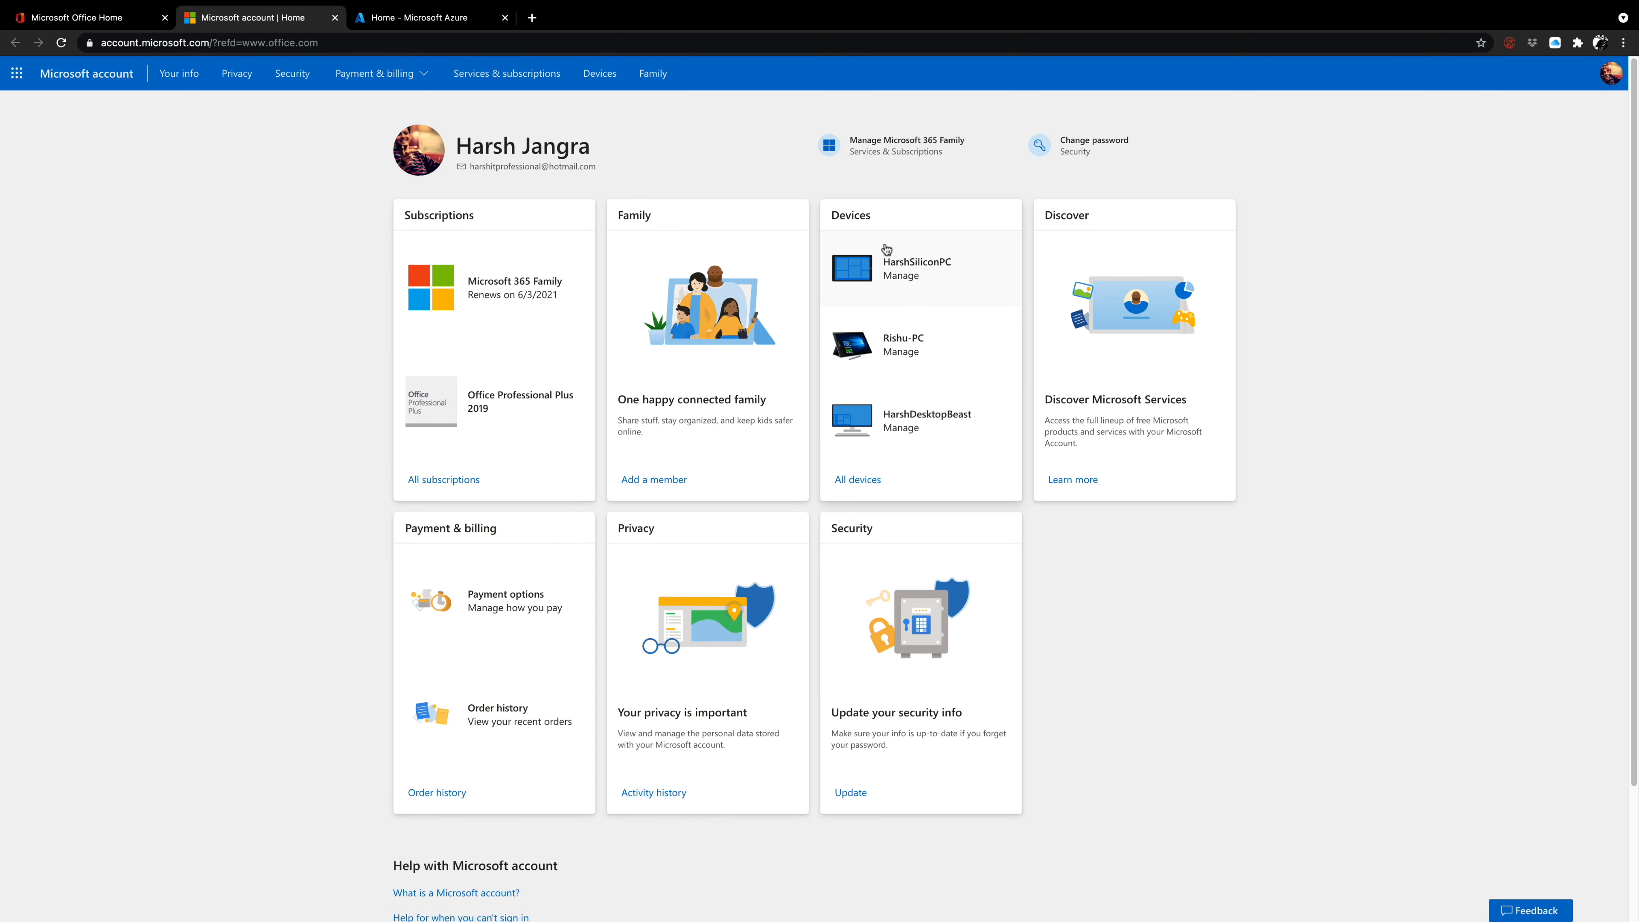
click(872, 479)
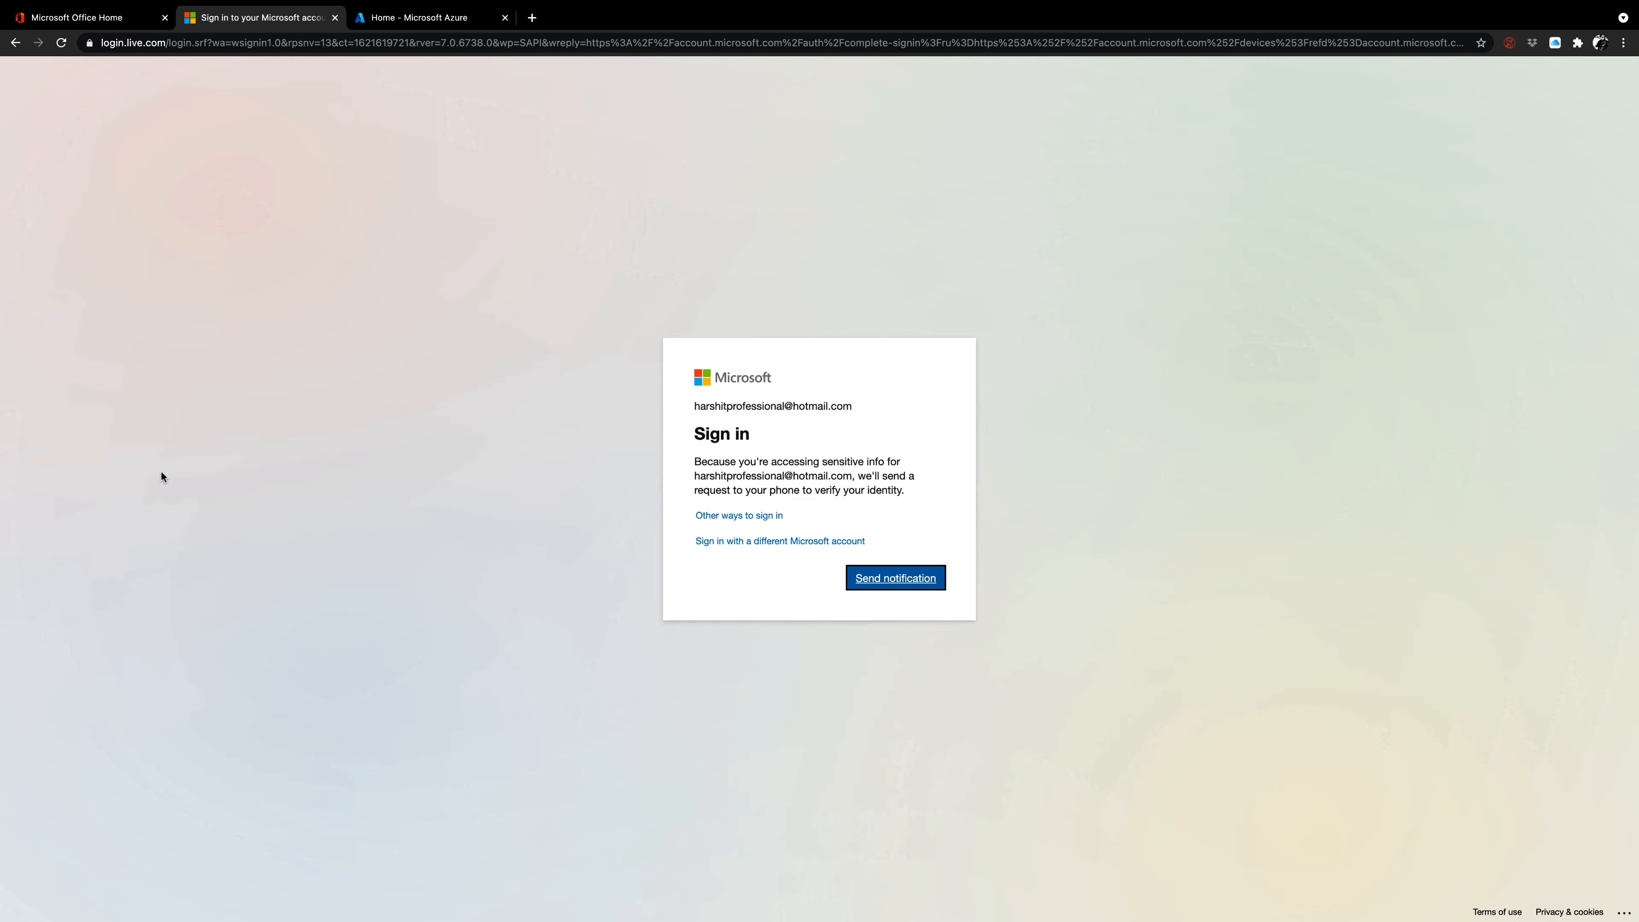
click(883, 580)
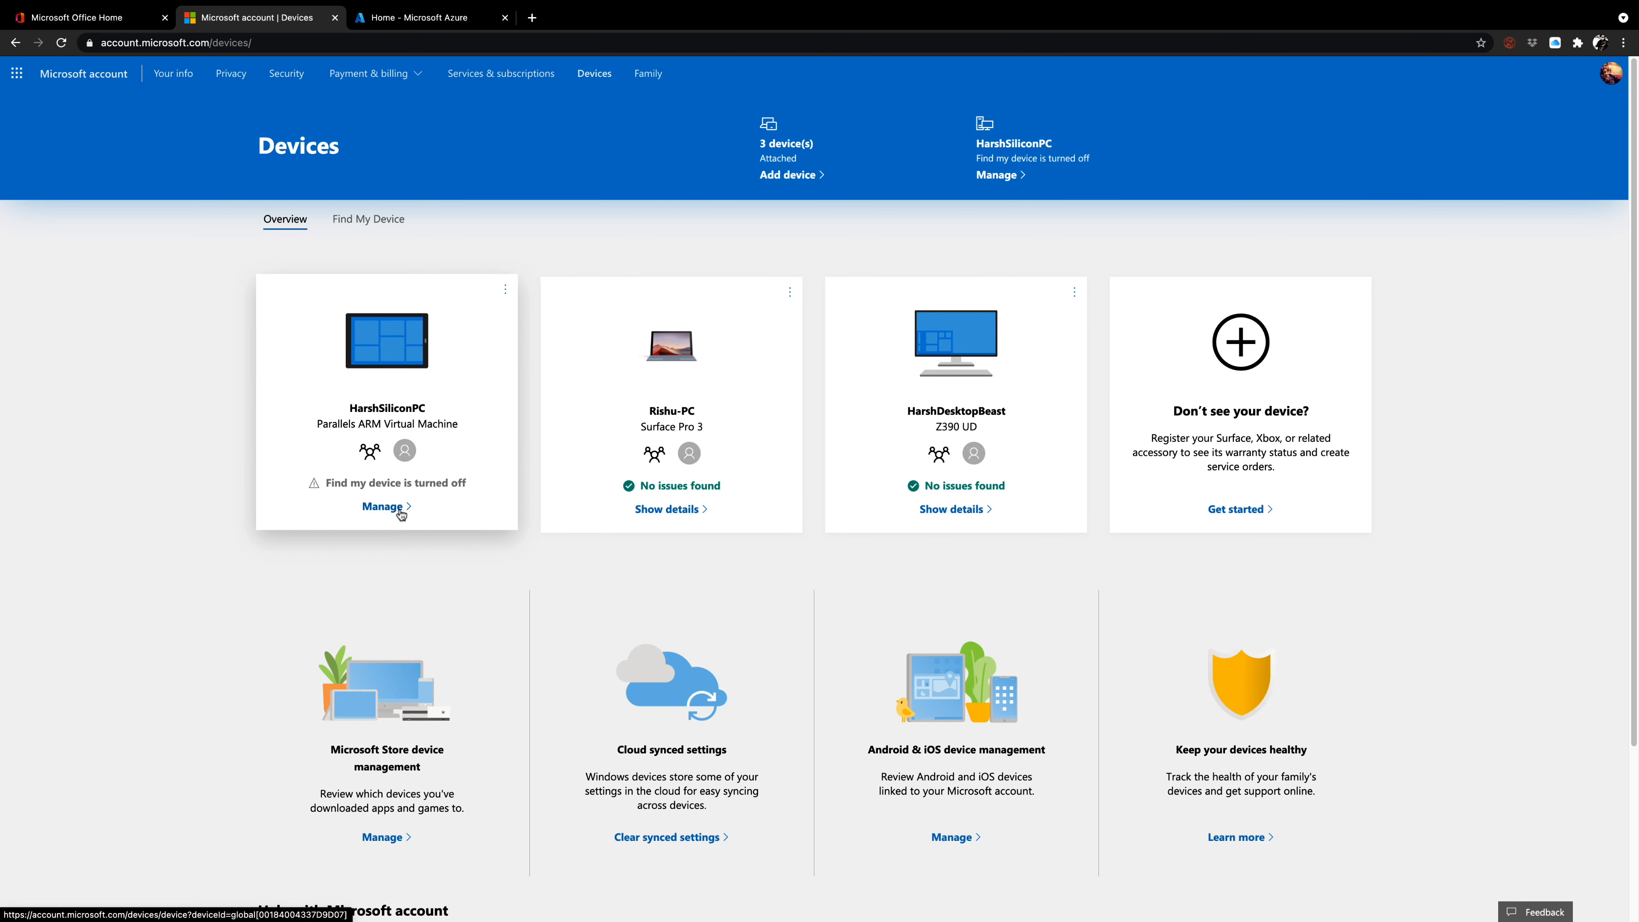
Examine the Parallels ARM virtual machine's security and protection page and its device details, including the Windows edition.
click(382, 506)
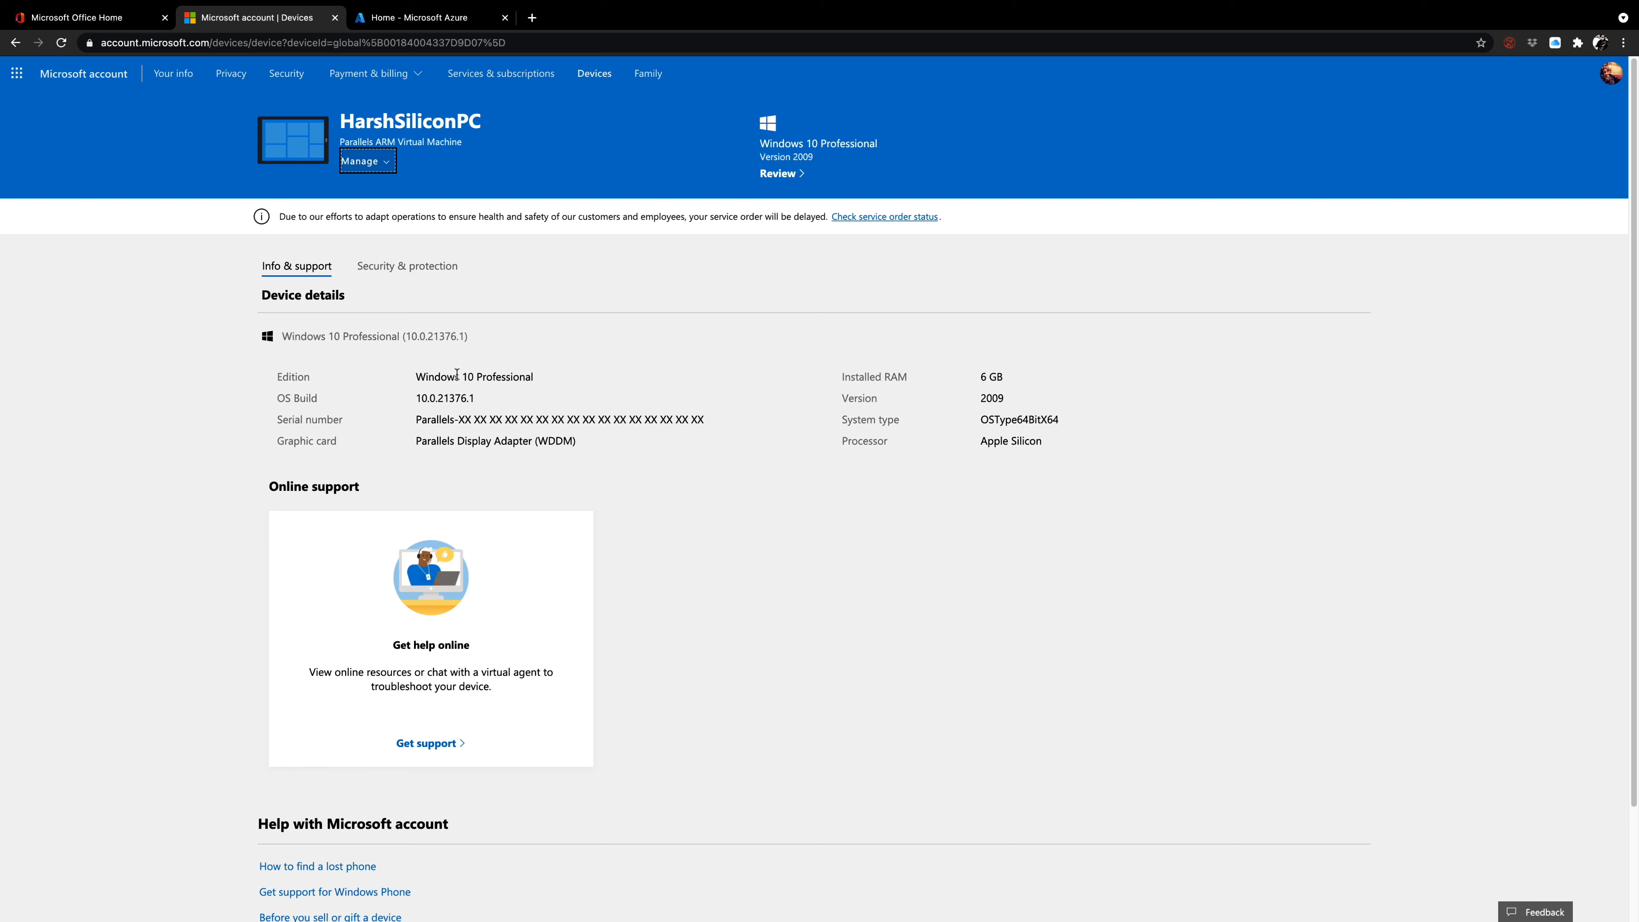
drag(283, 337, 369, 336)
click(395, 266)
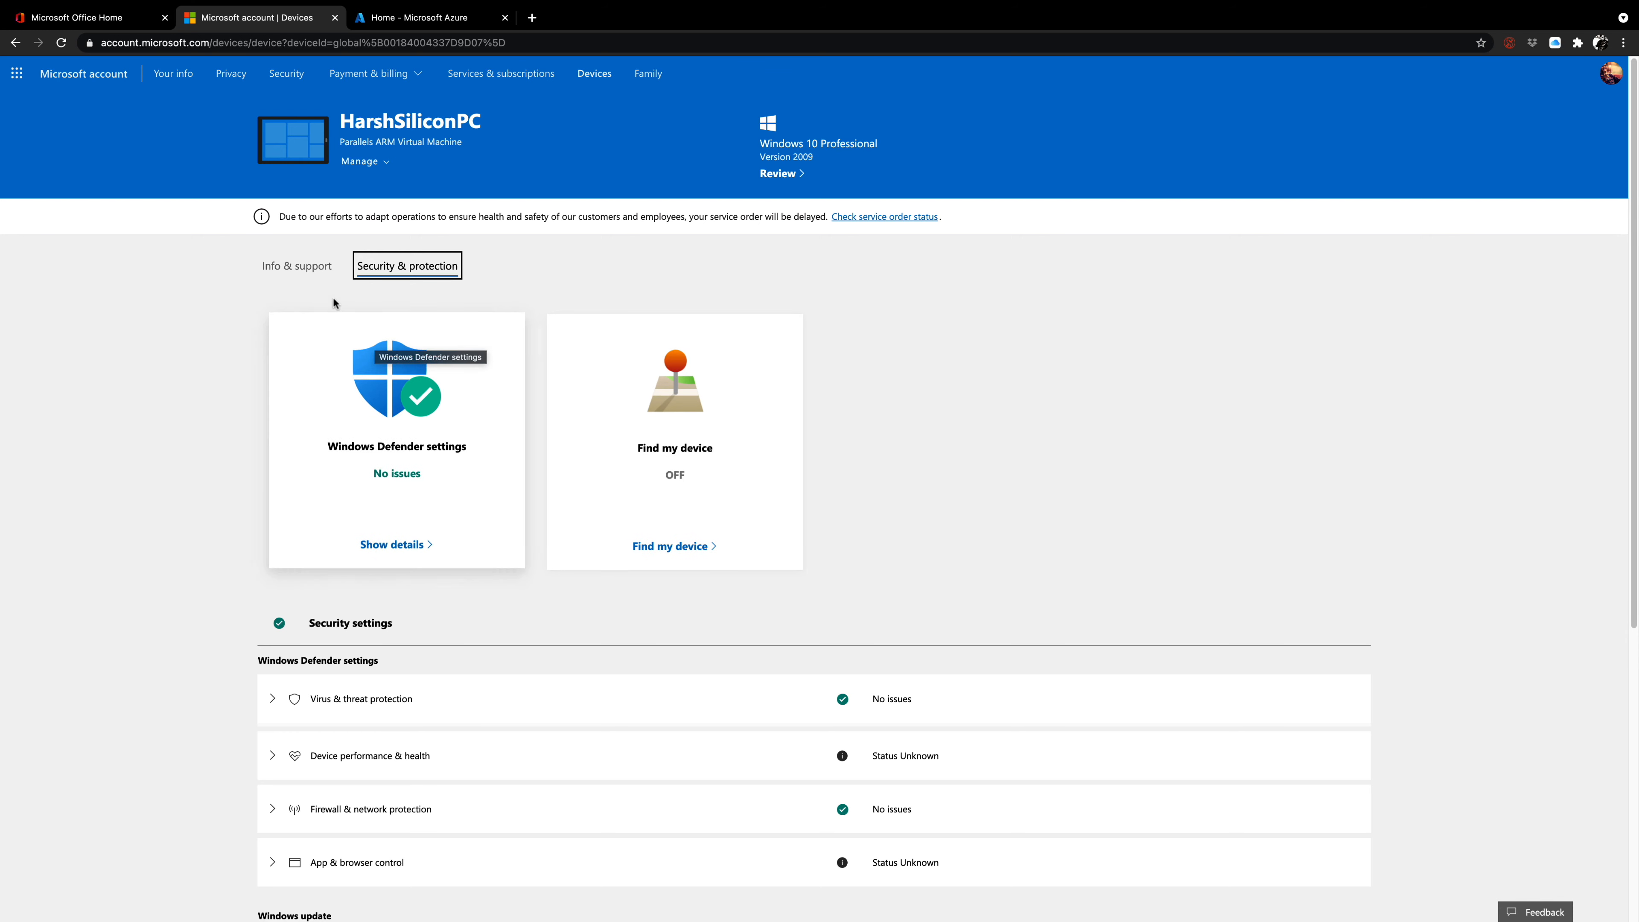
click(310, 274)
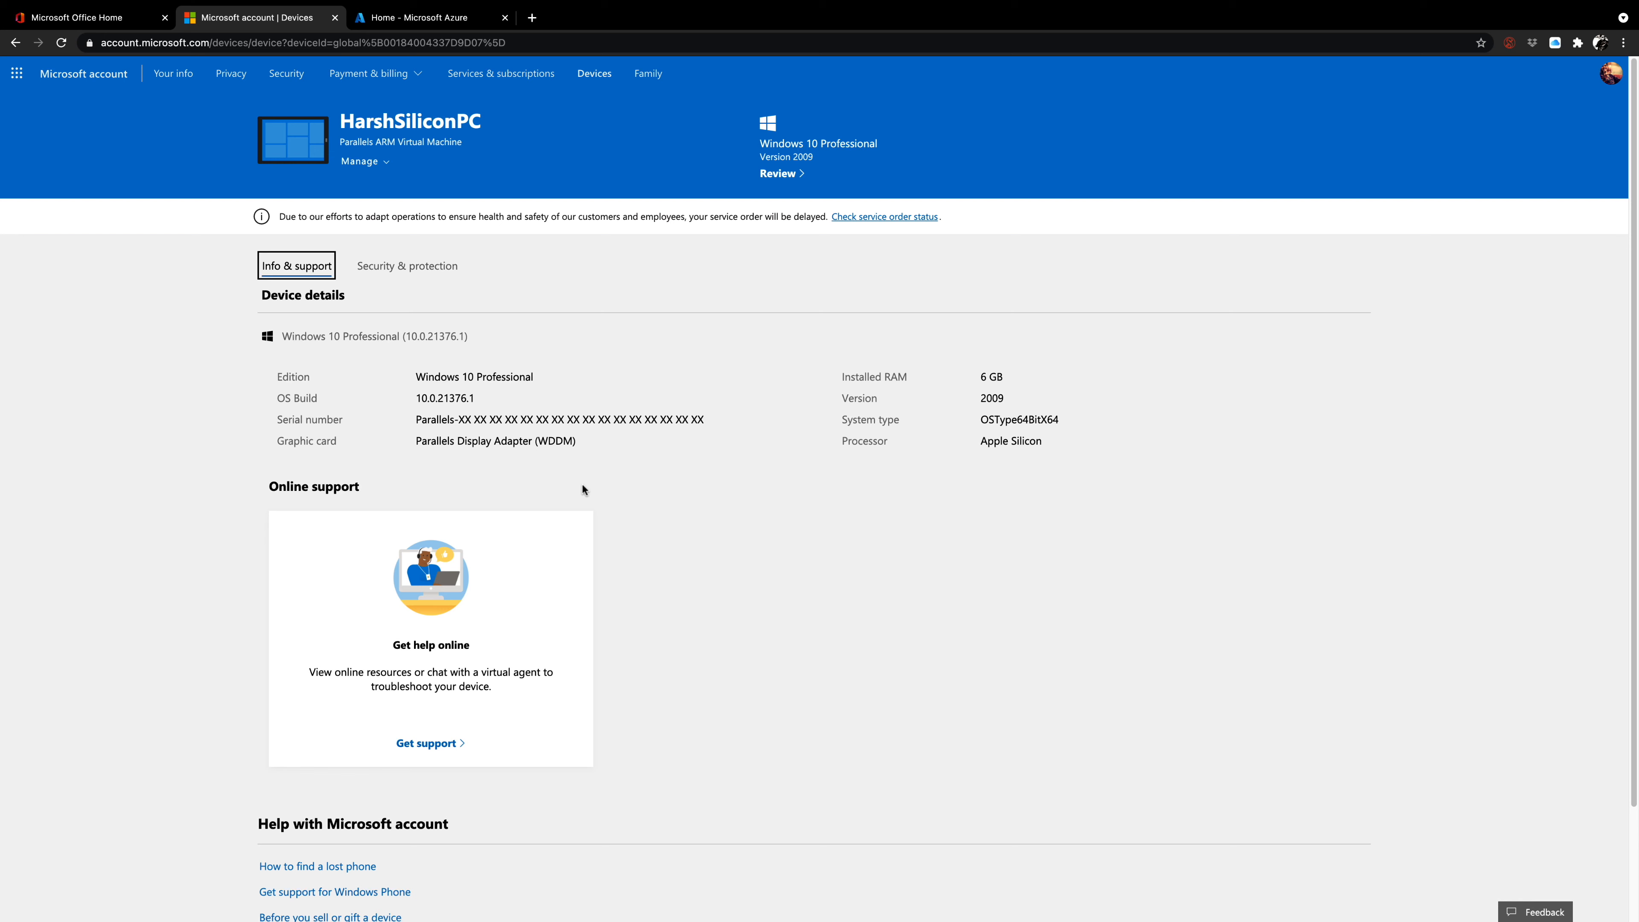
Switch to the Azure portal, open the Azure Active Directory users list and select the member account listed above JonnyBravo.
click(456, 26)
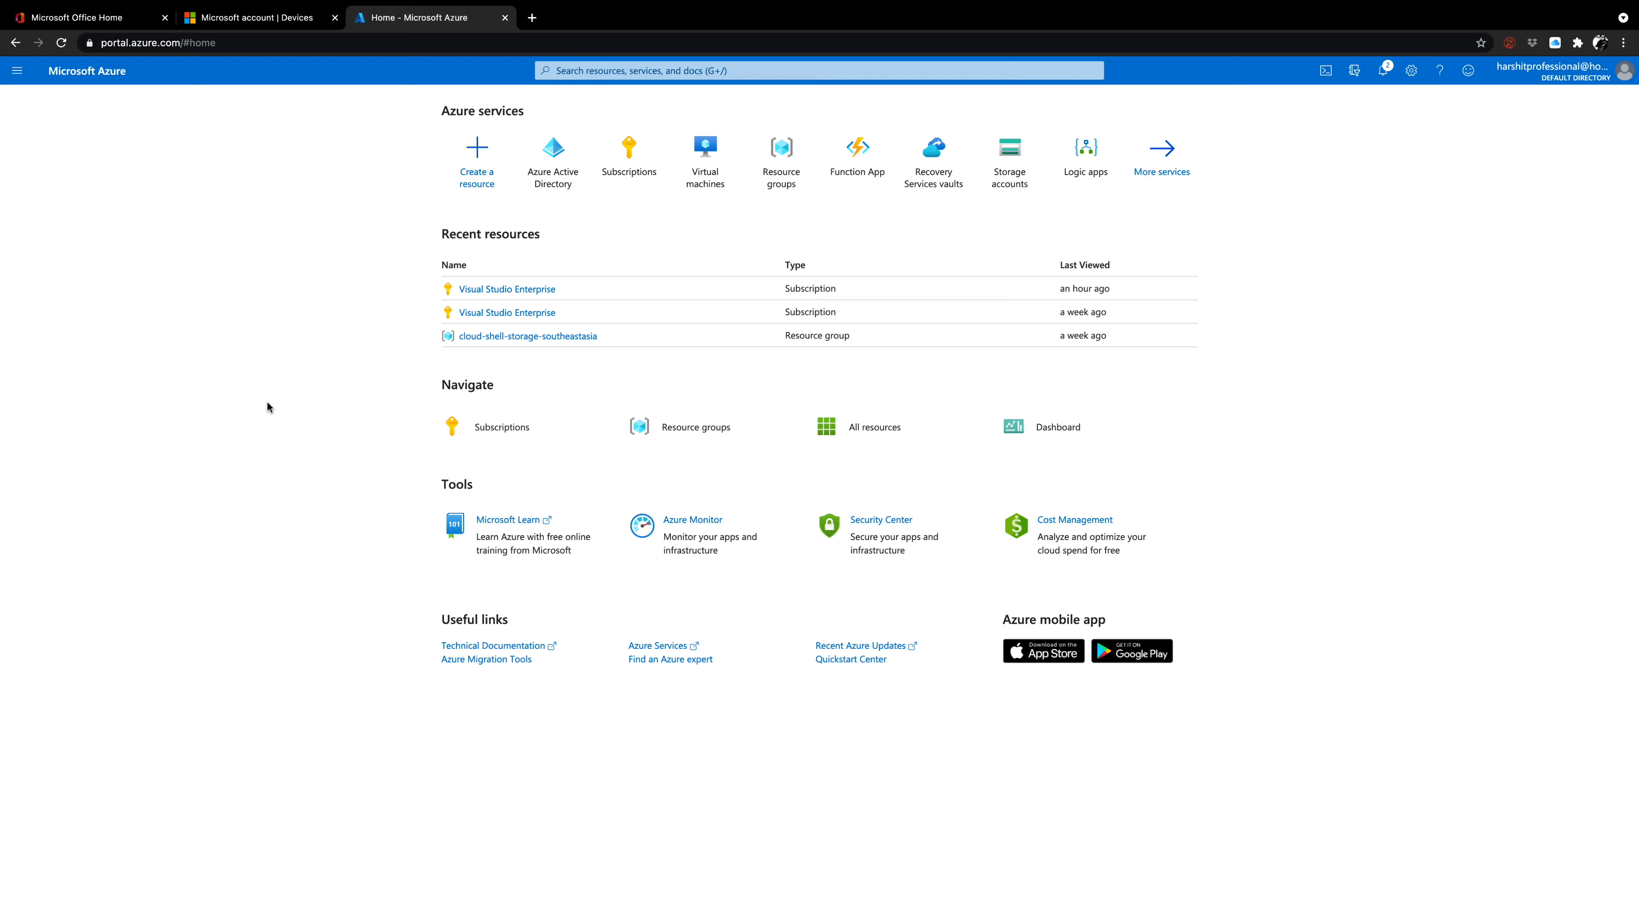
click(554, 164)
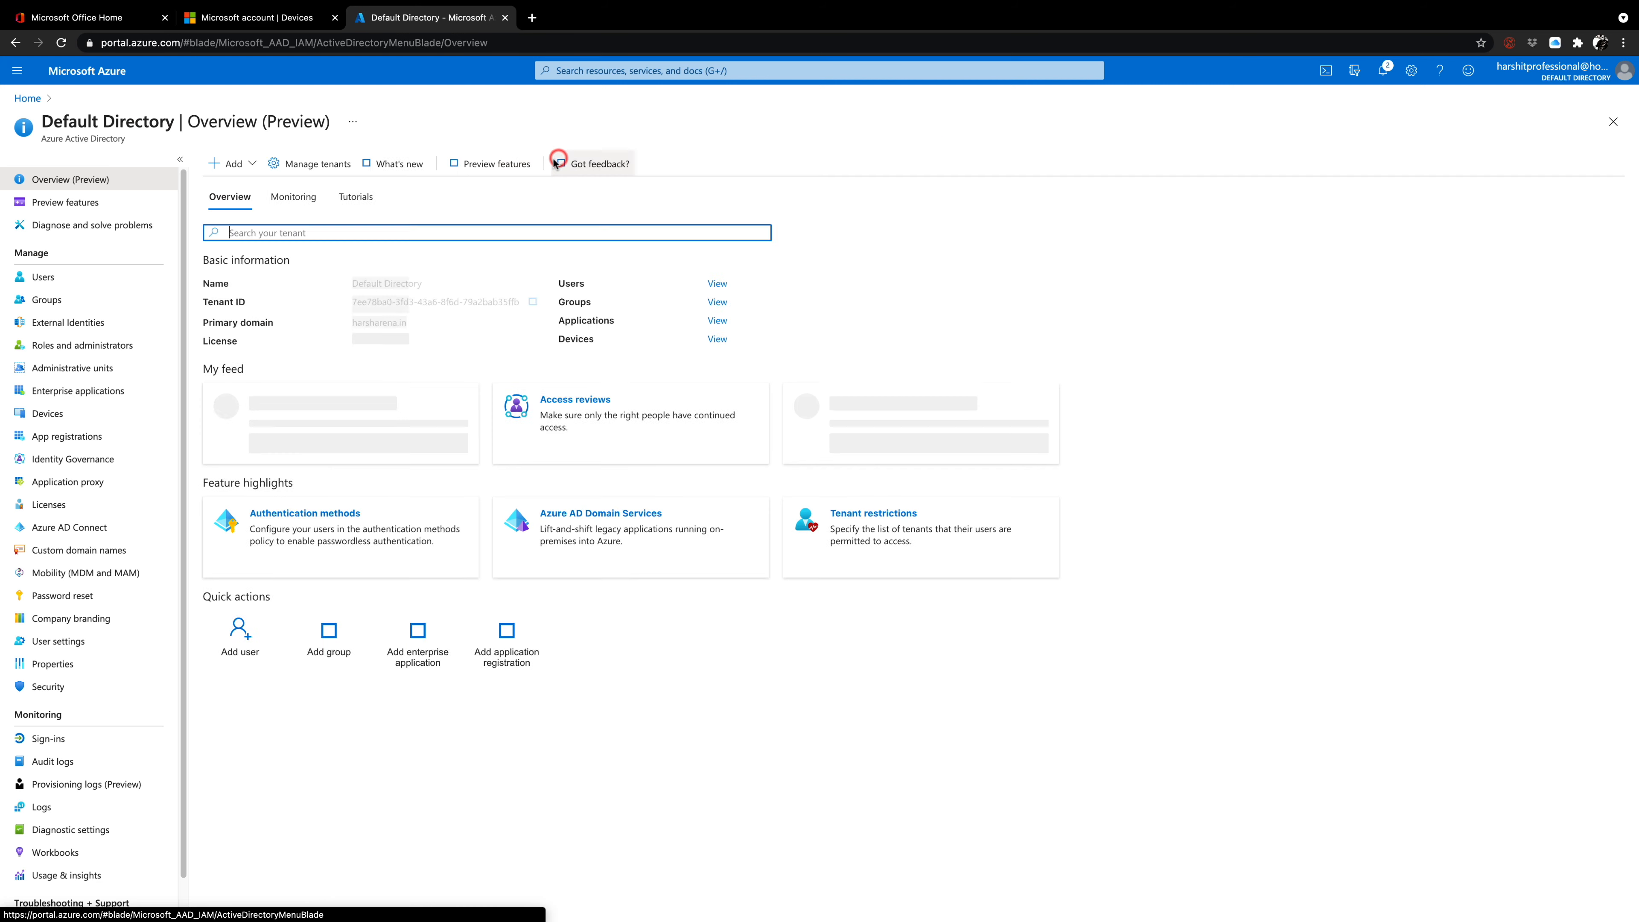
click(115, 279)
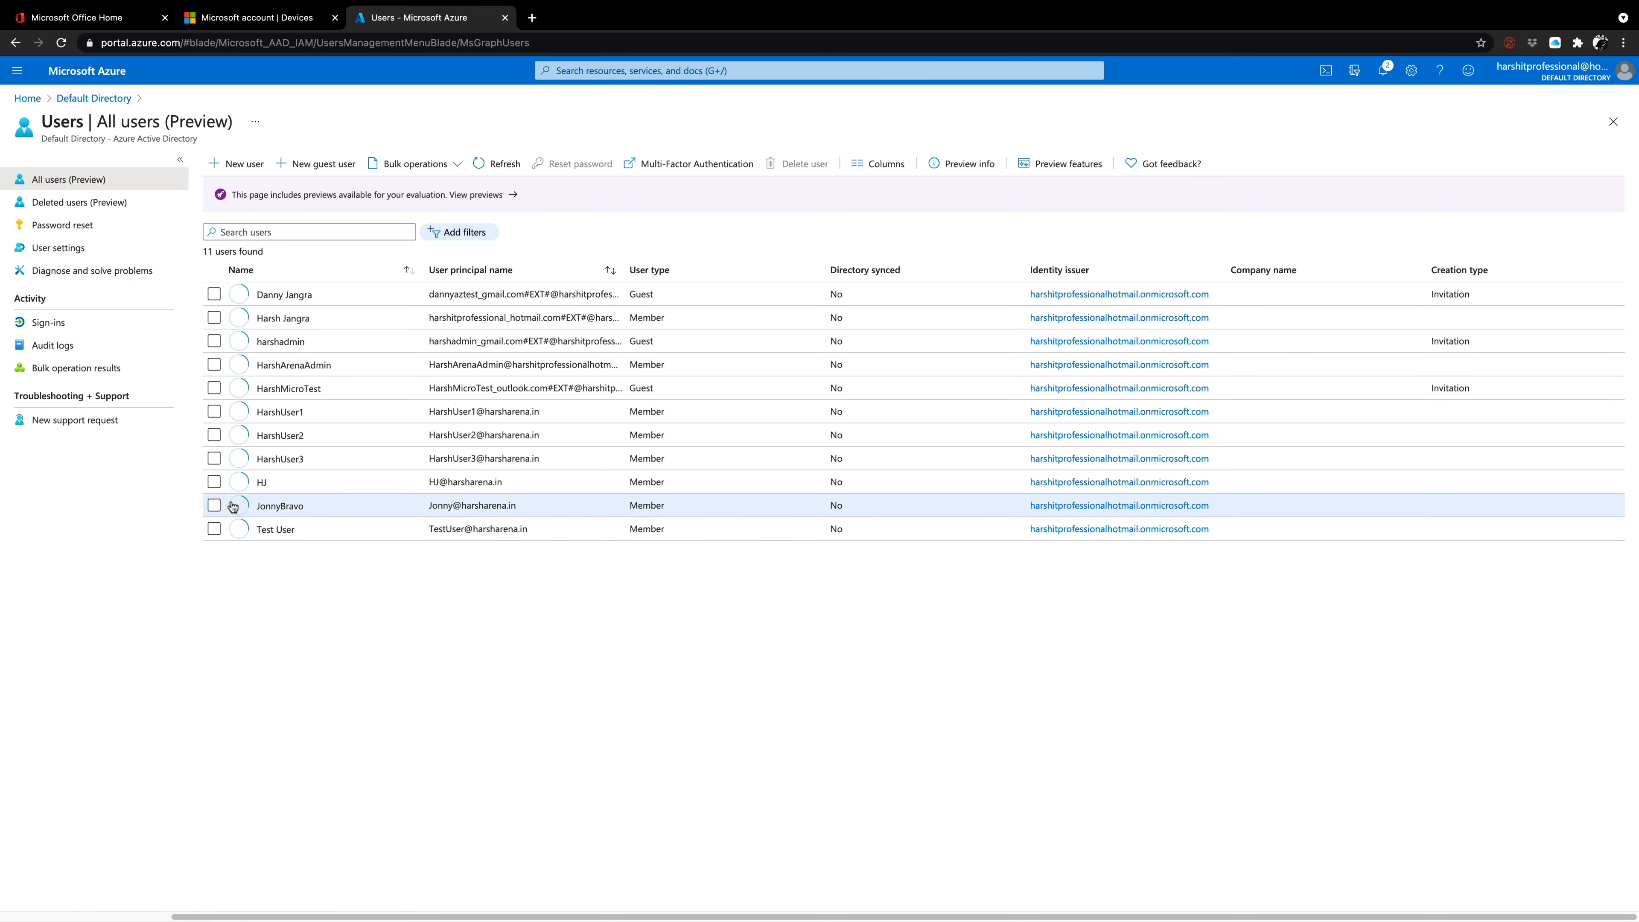
click(214, 483)
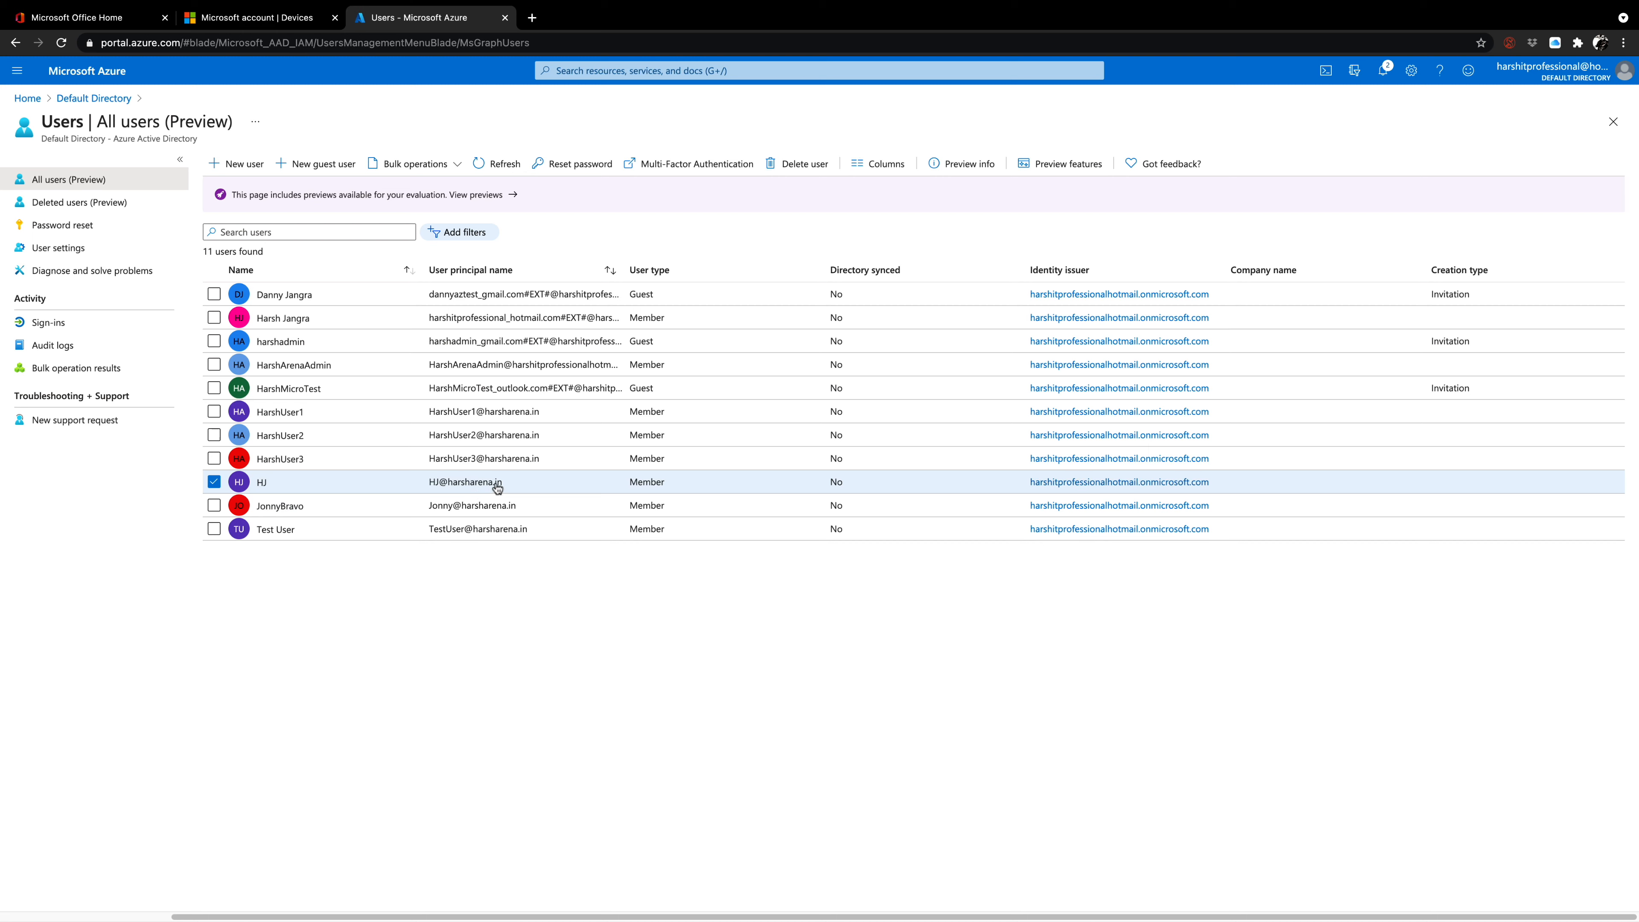
Open the default directory's devices list and its device settings.
click(76, 98)
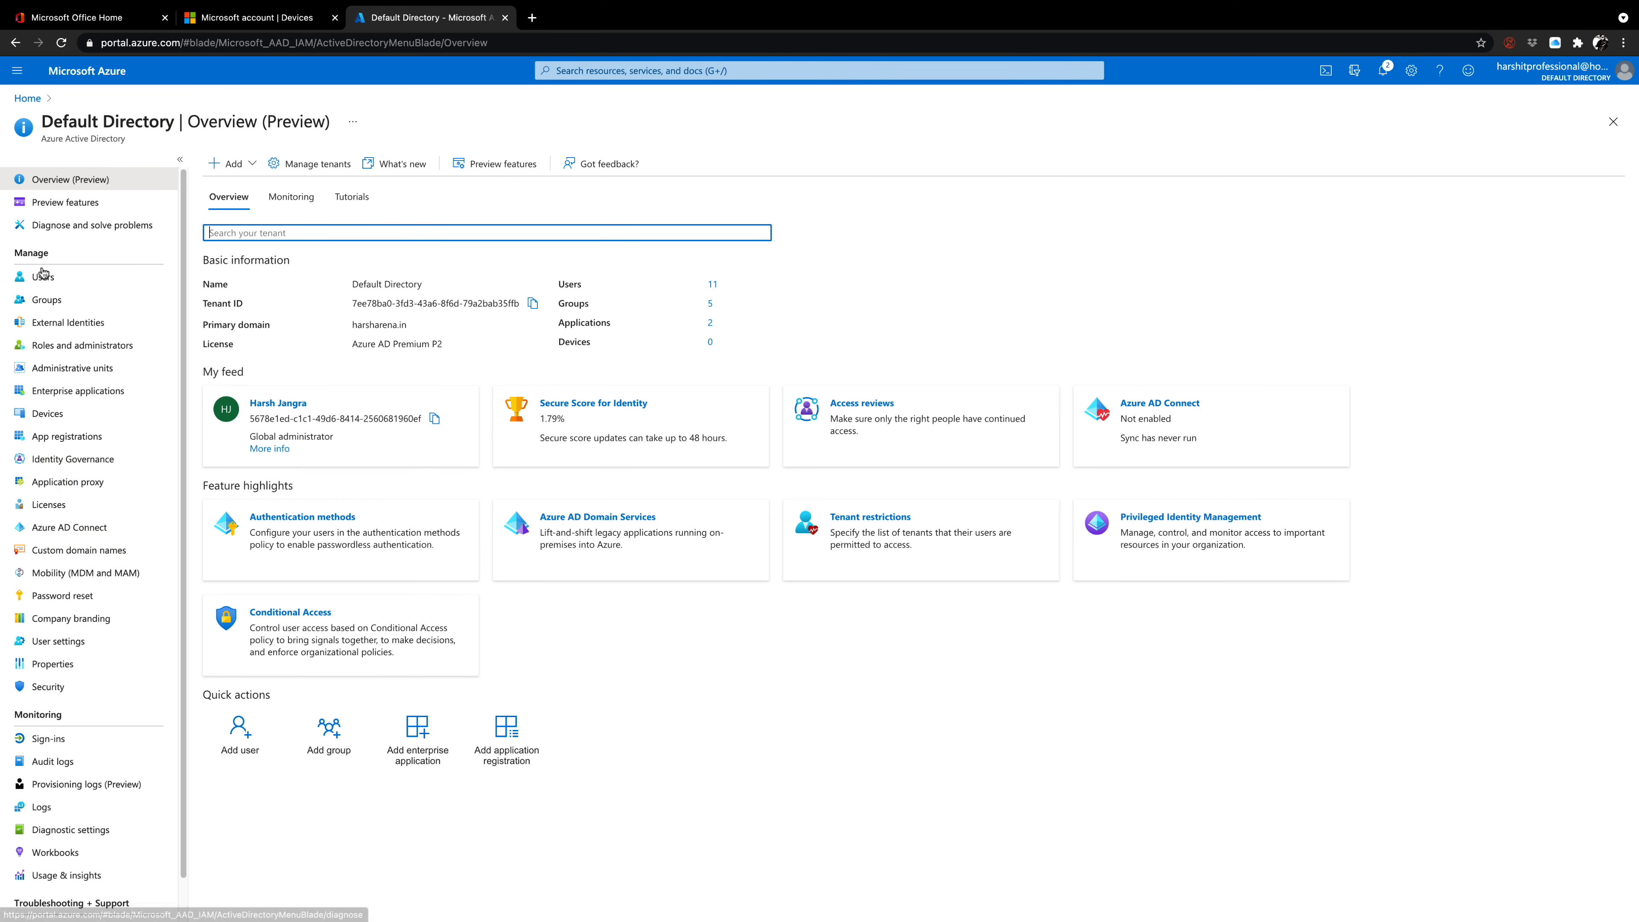
click(69, 416)
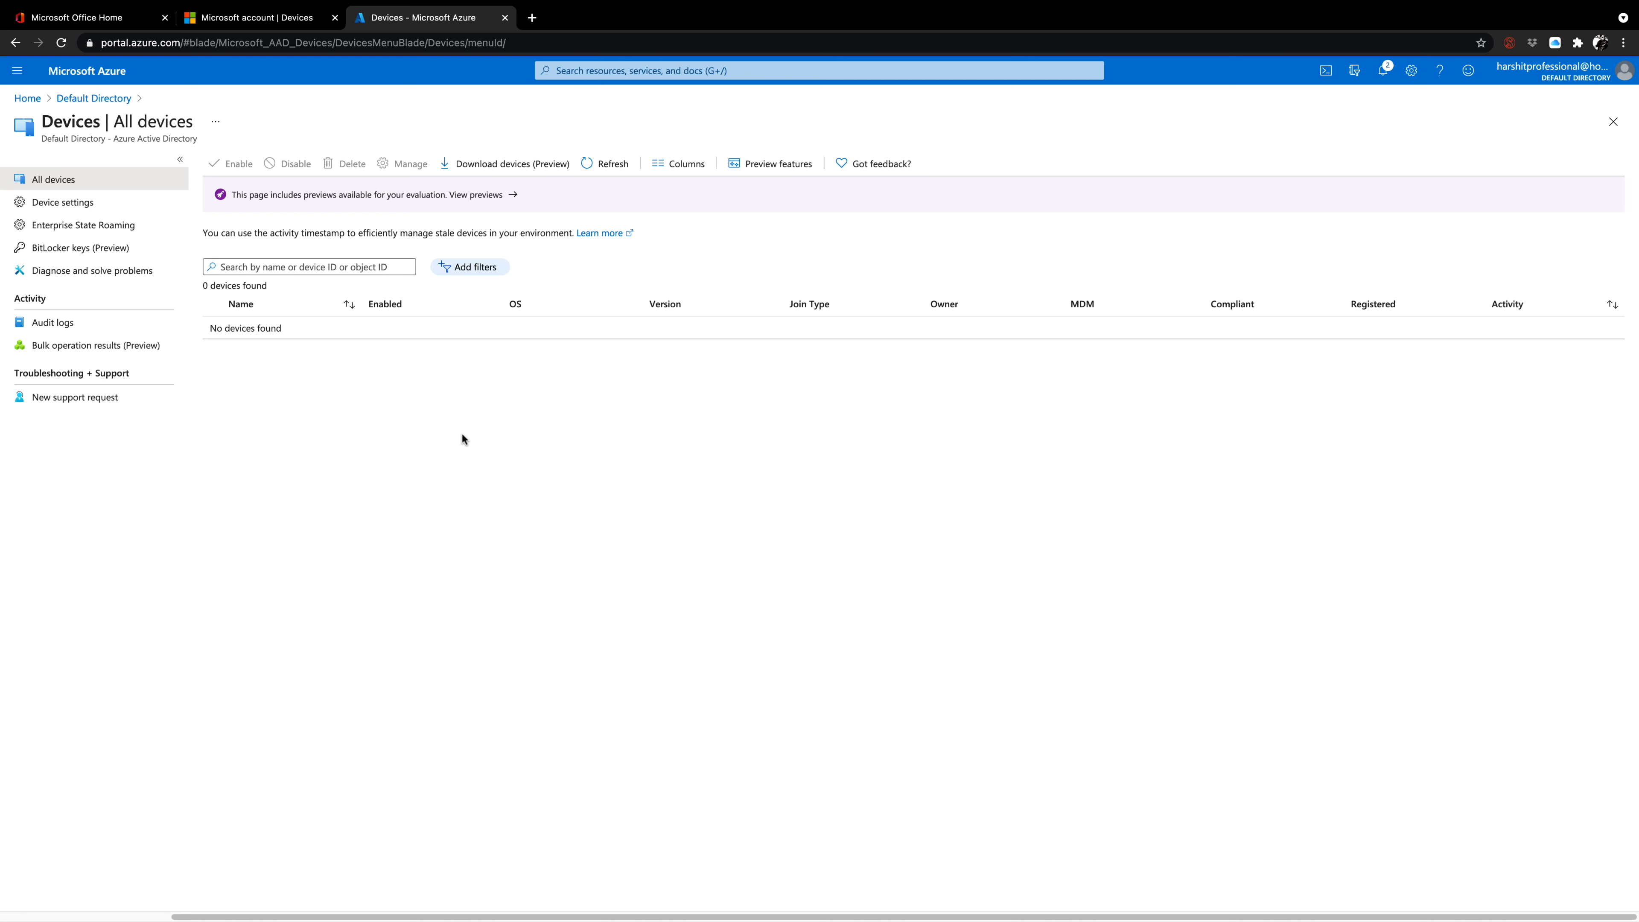
click(90, 209)
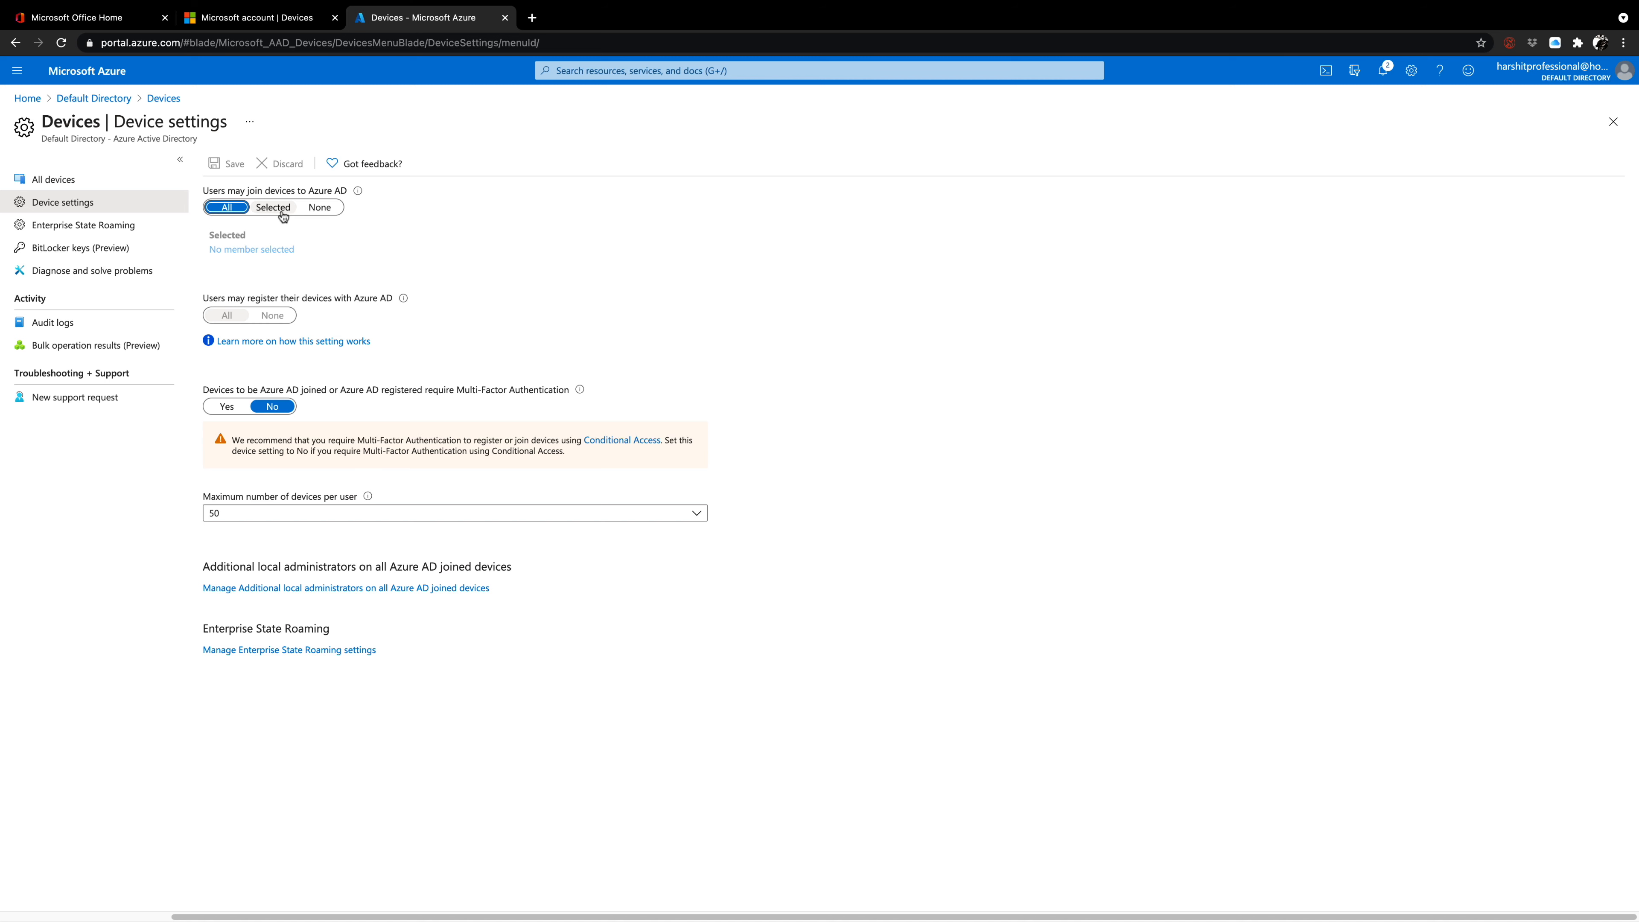
Try the Selected, None and All options for users joining devices to Azure AD, then return to the directory overview without saving.
click(282, 214)
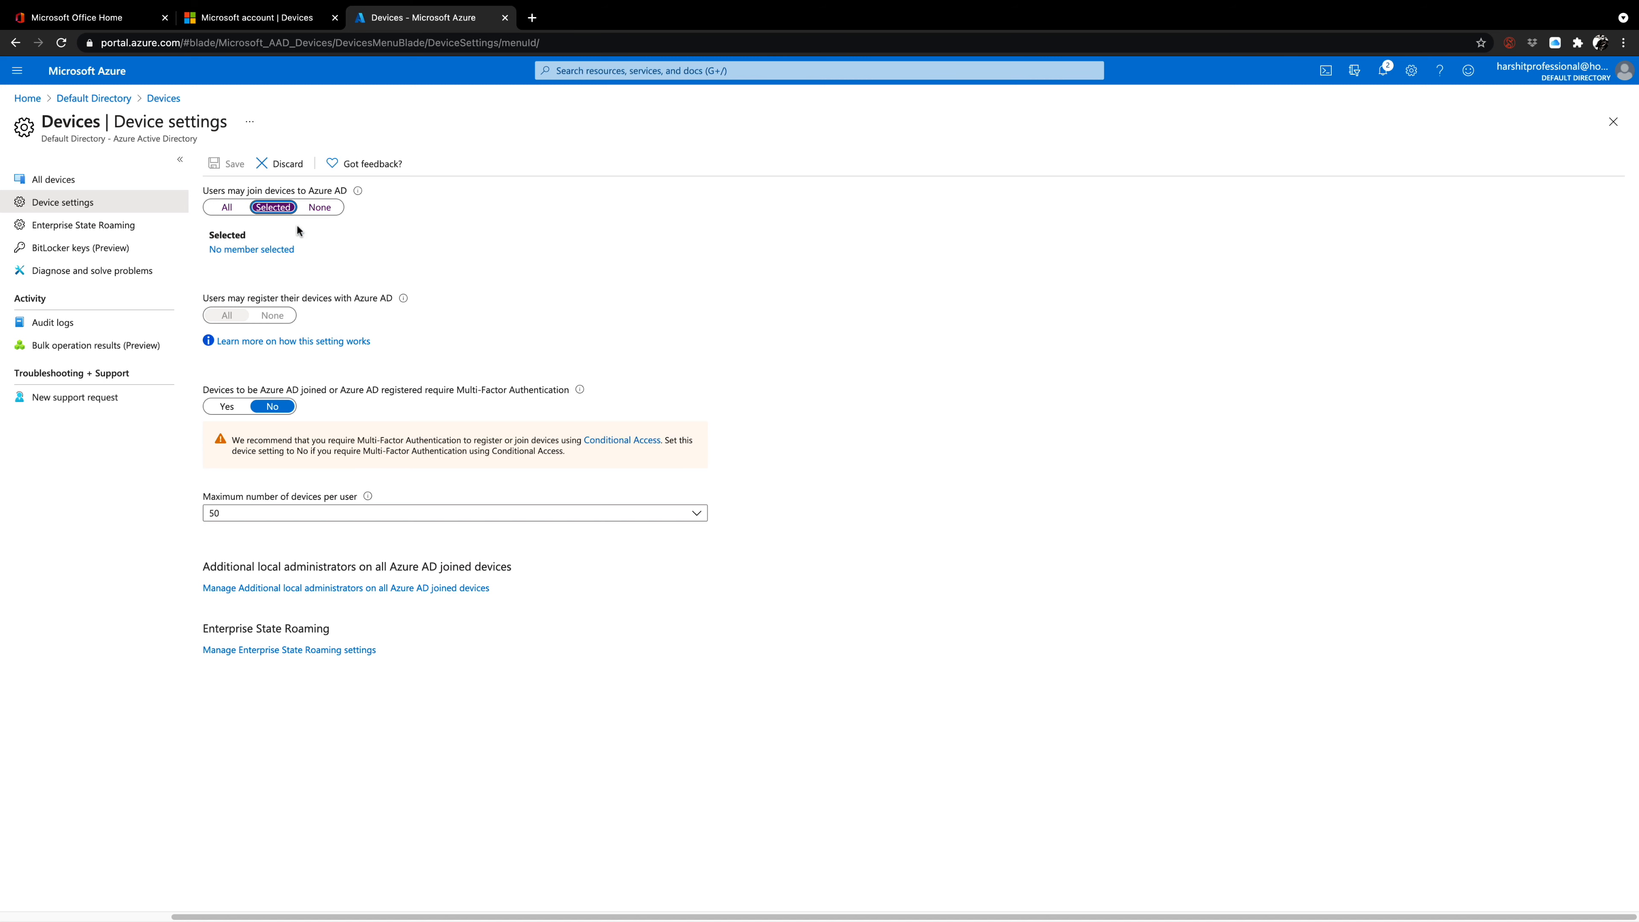
click(307, 205)
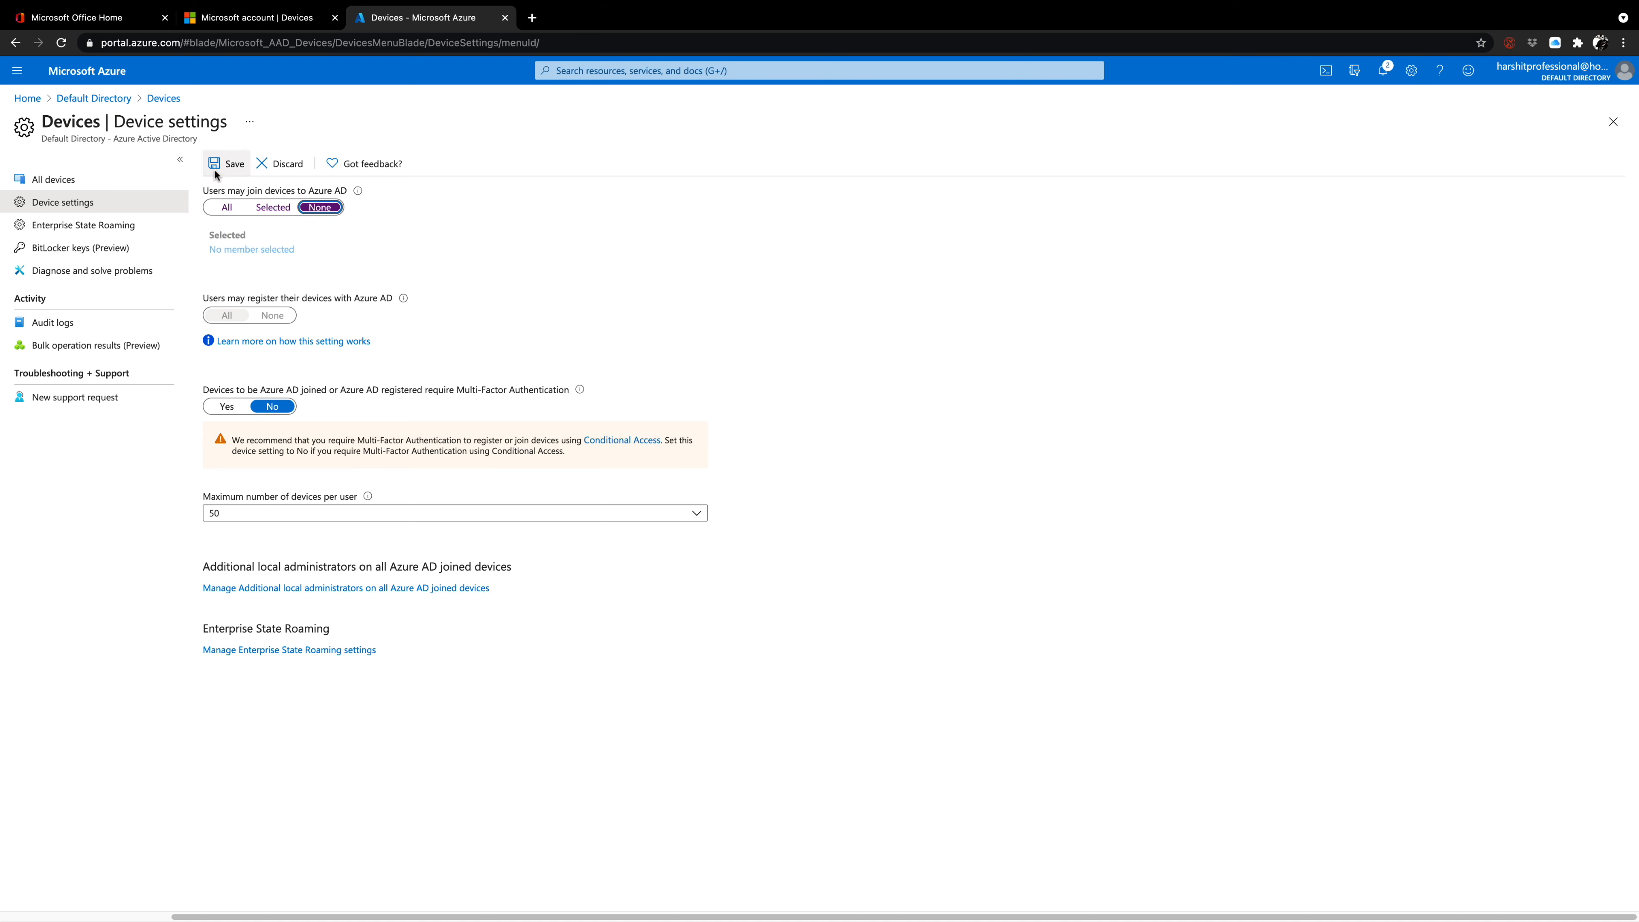
click(226, 202)
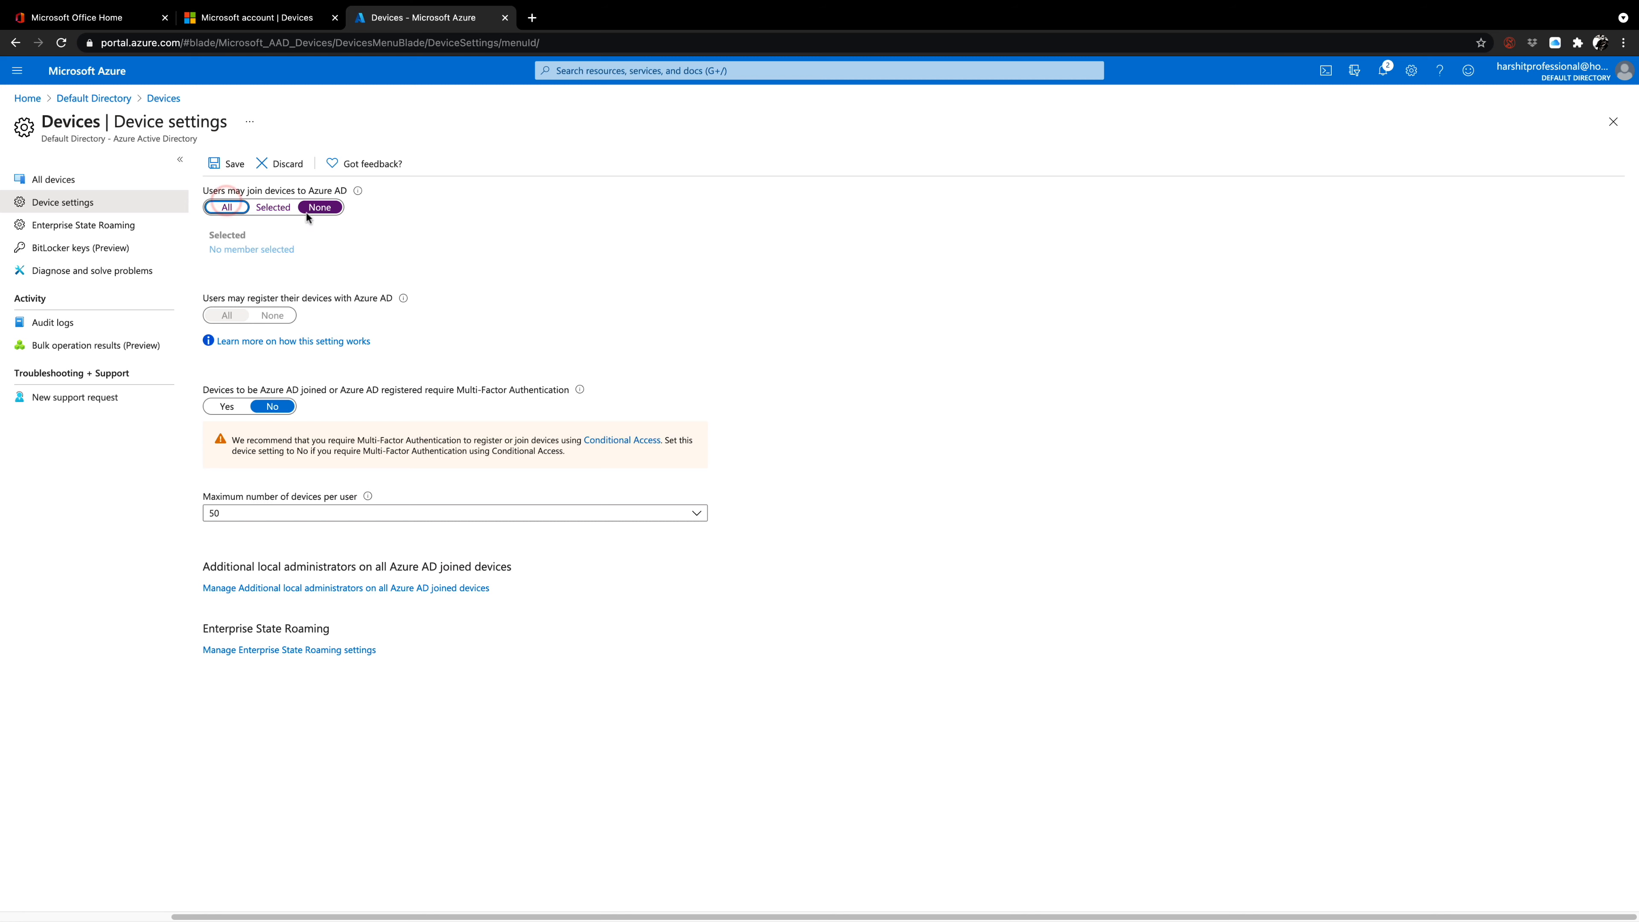
click(226, 206)
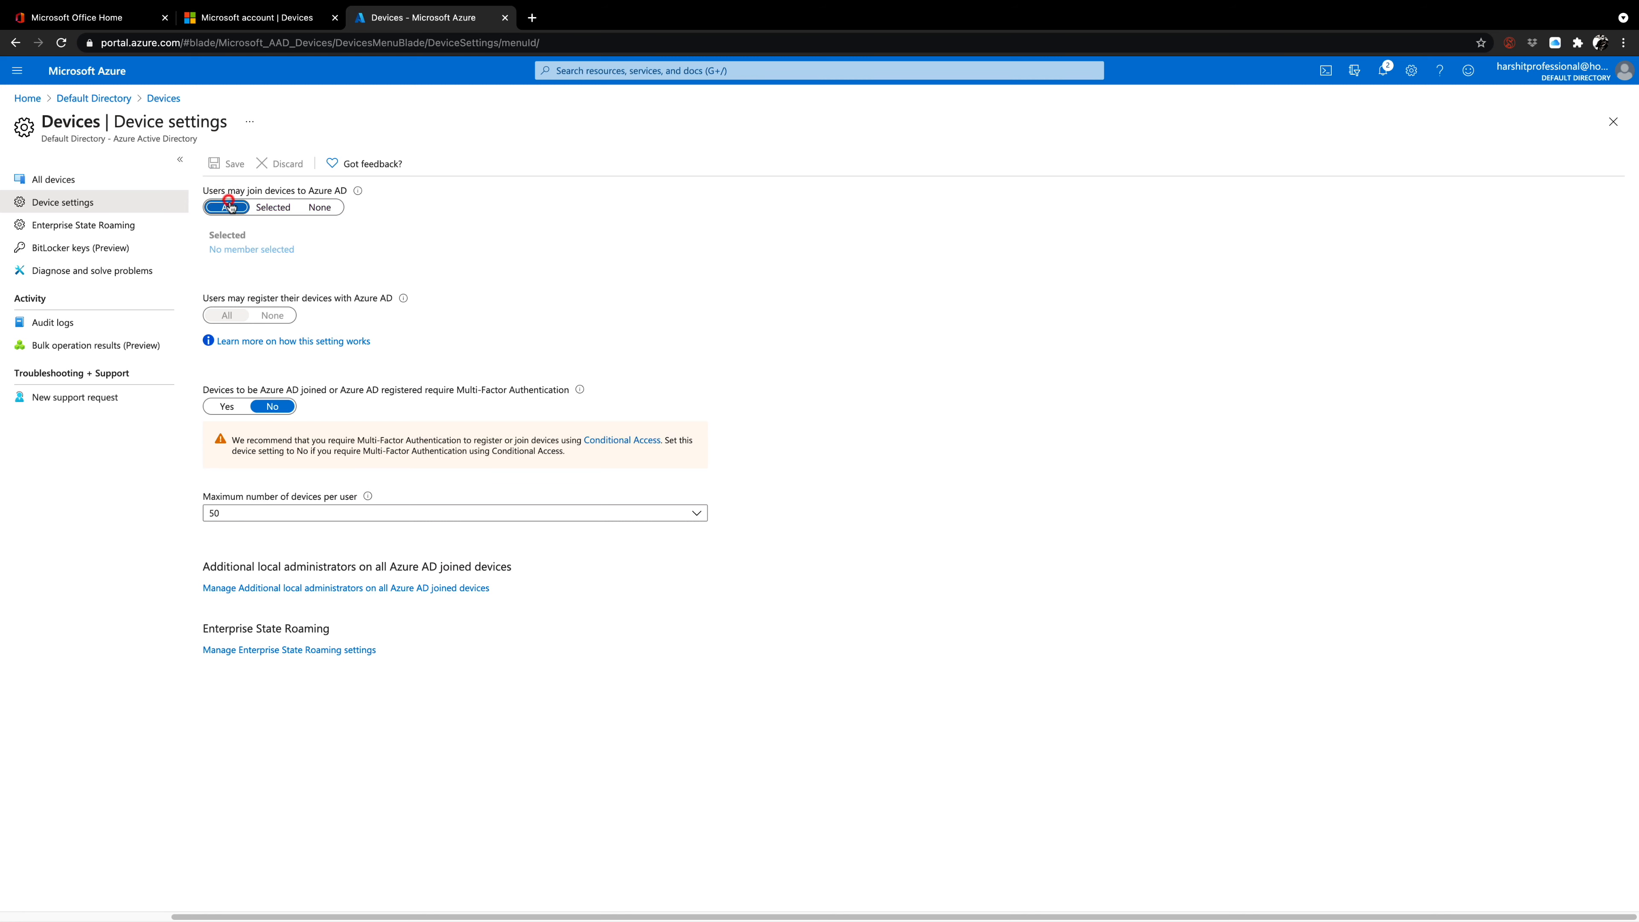
click(458, 221)
click(237, 319)
click(118, 107)
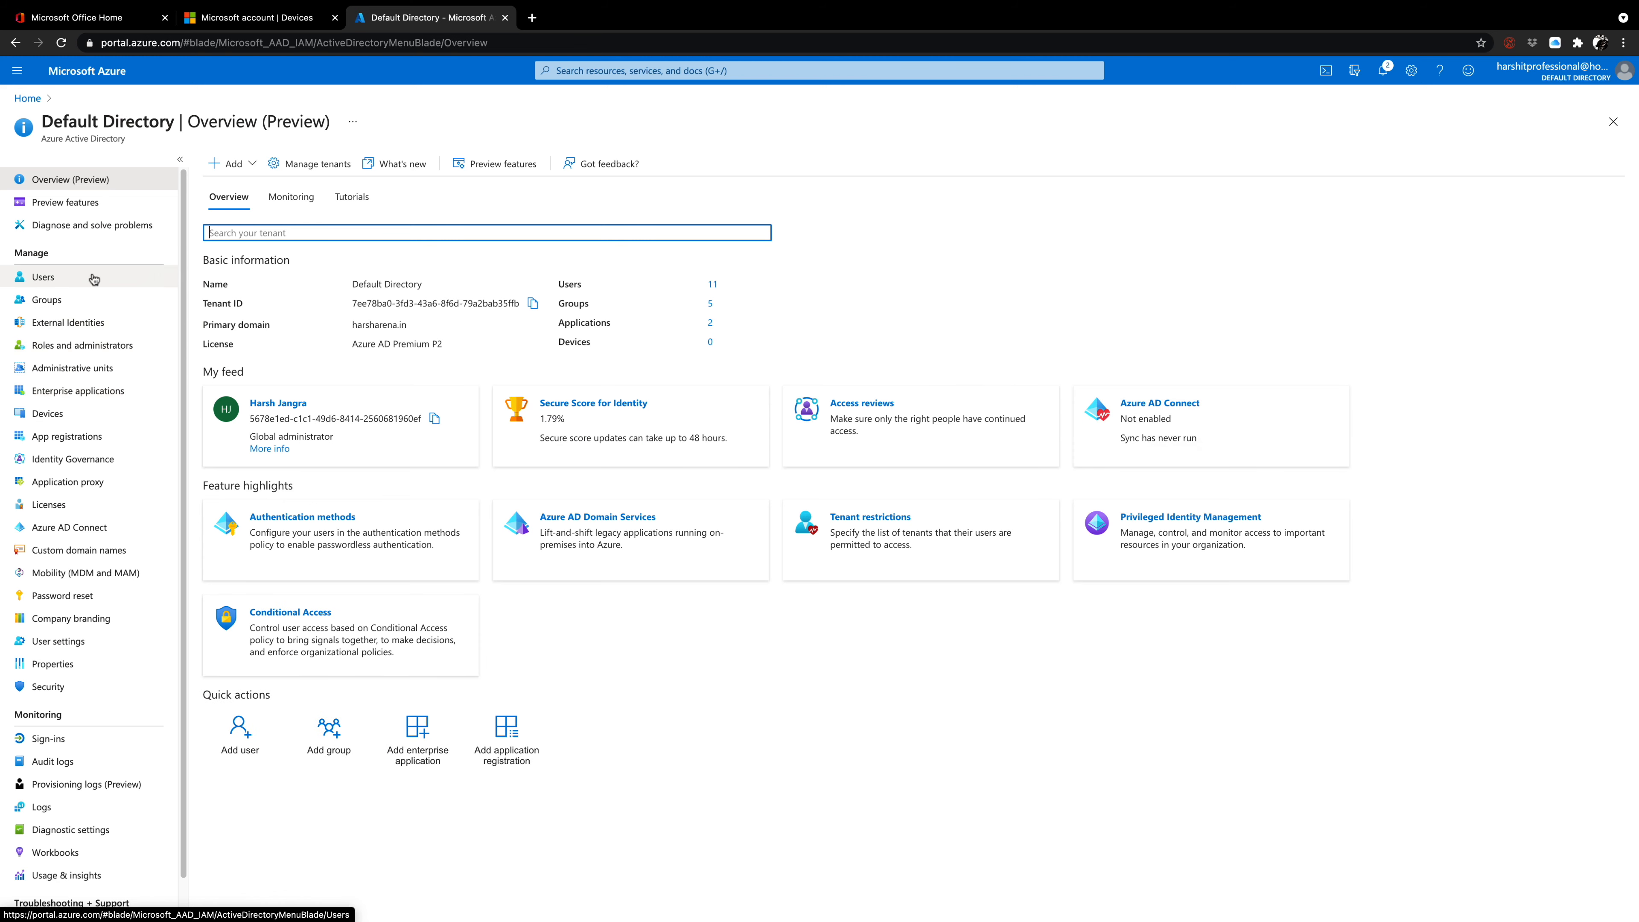
Start creating a new virtual machine from the Virtual machines service on the Azure home page.
click(29, 98)
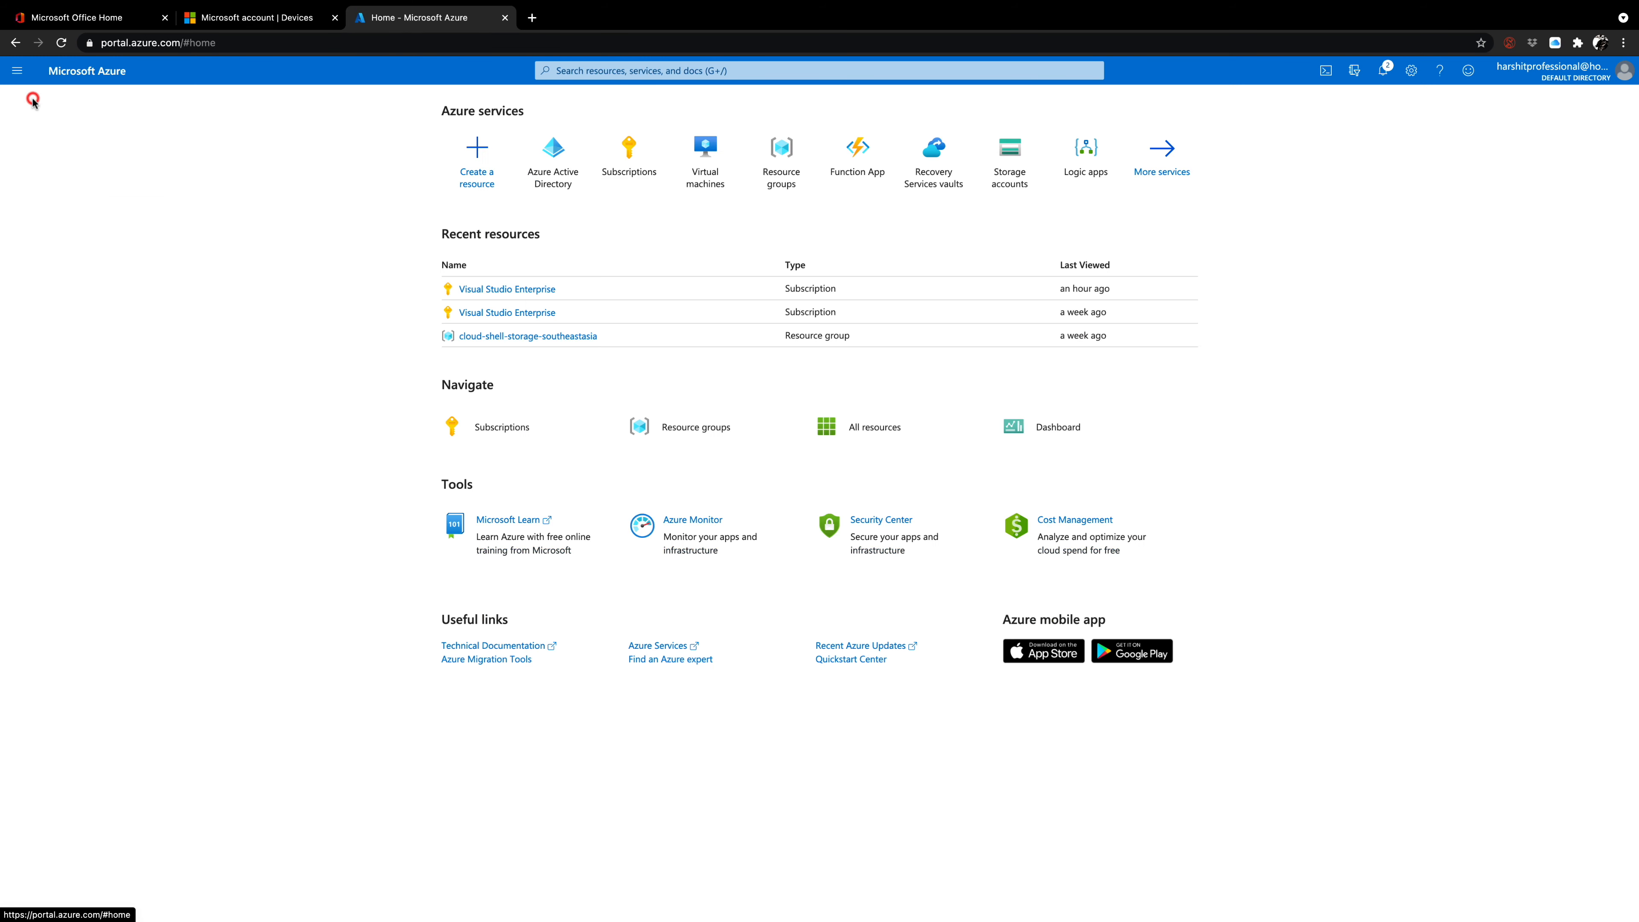
click(699, 173)
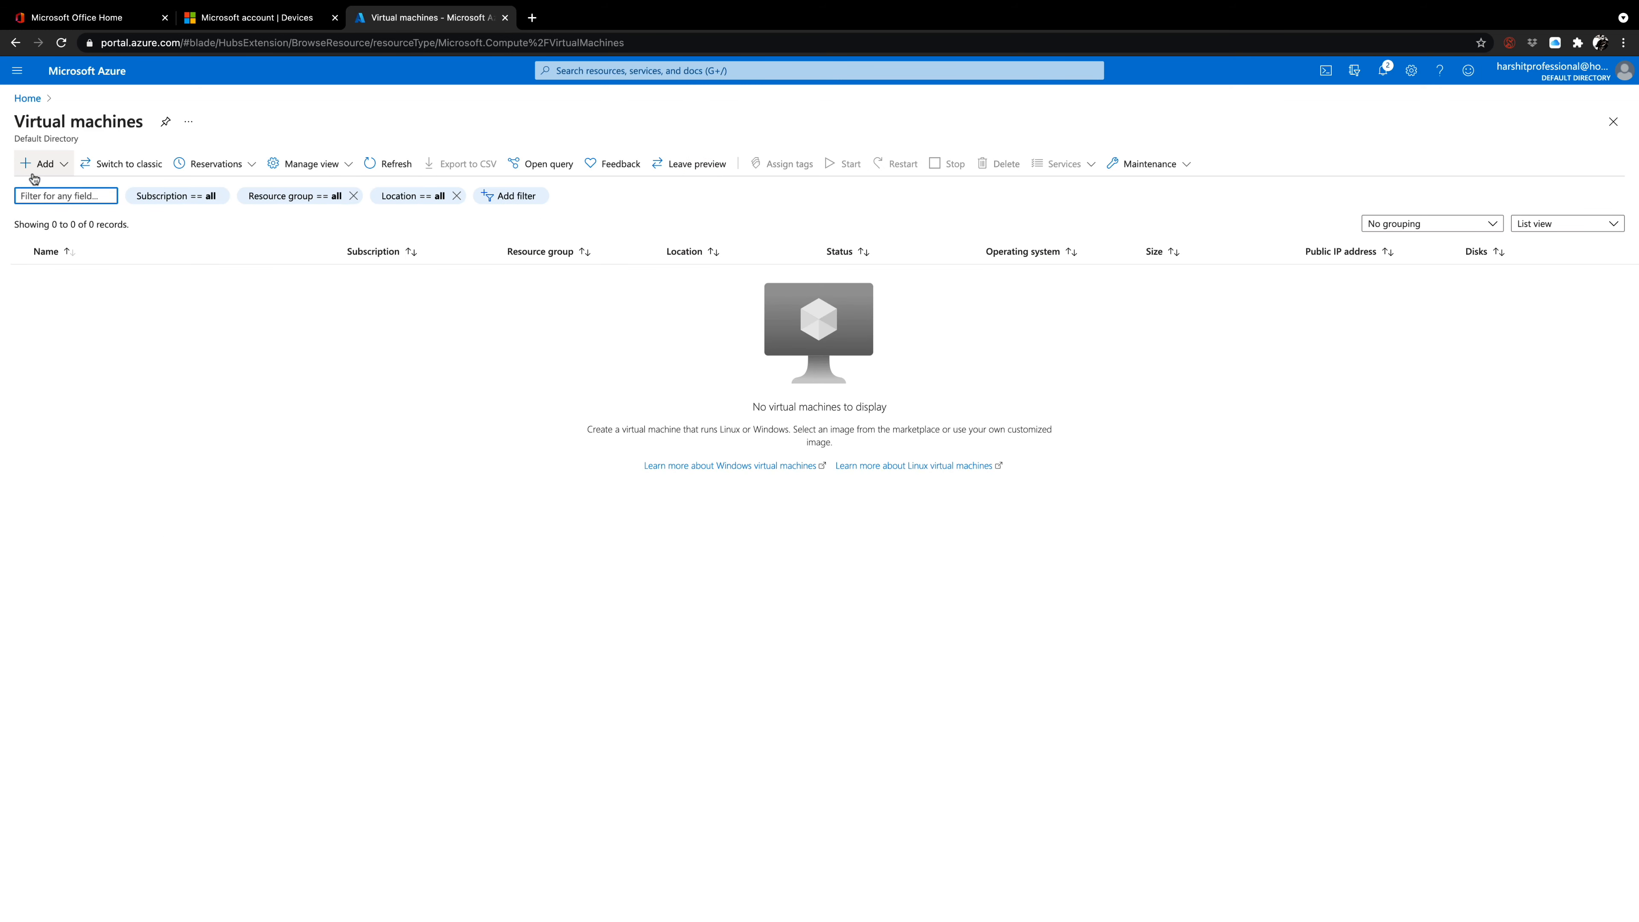
click(65, 173)
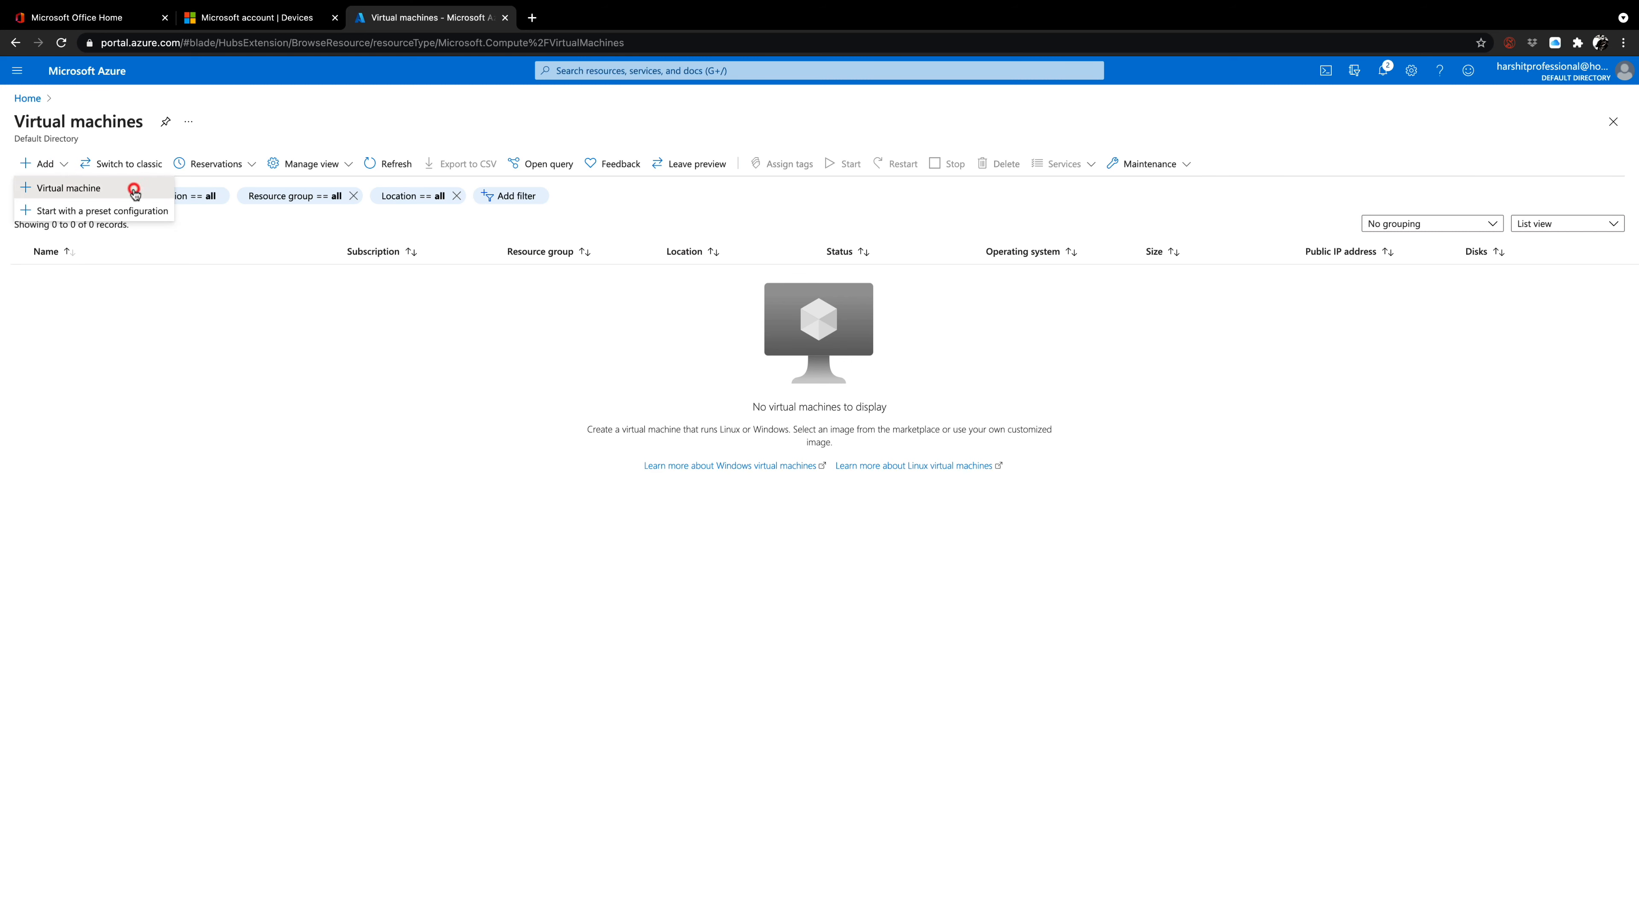
click(132, 189)
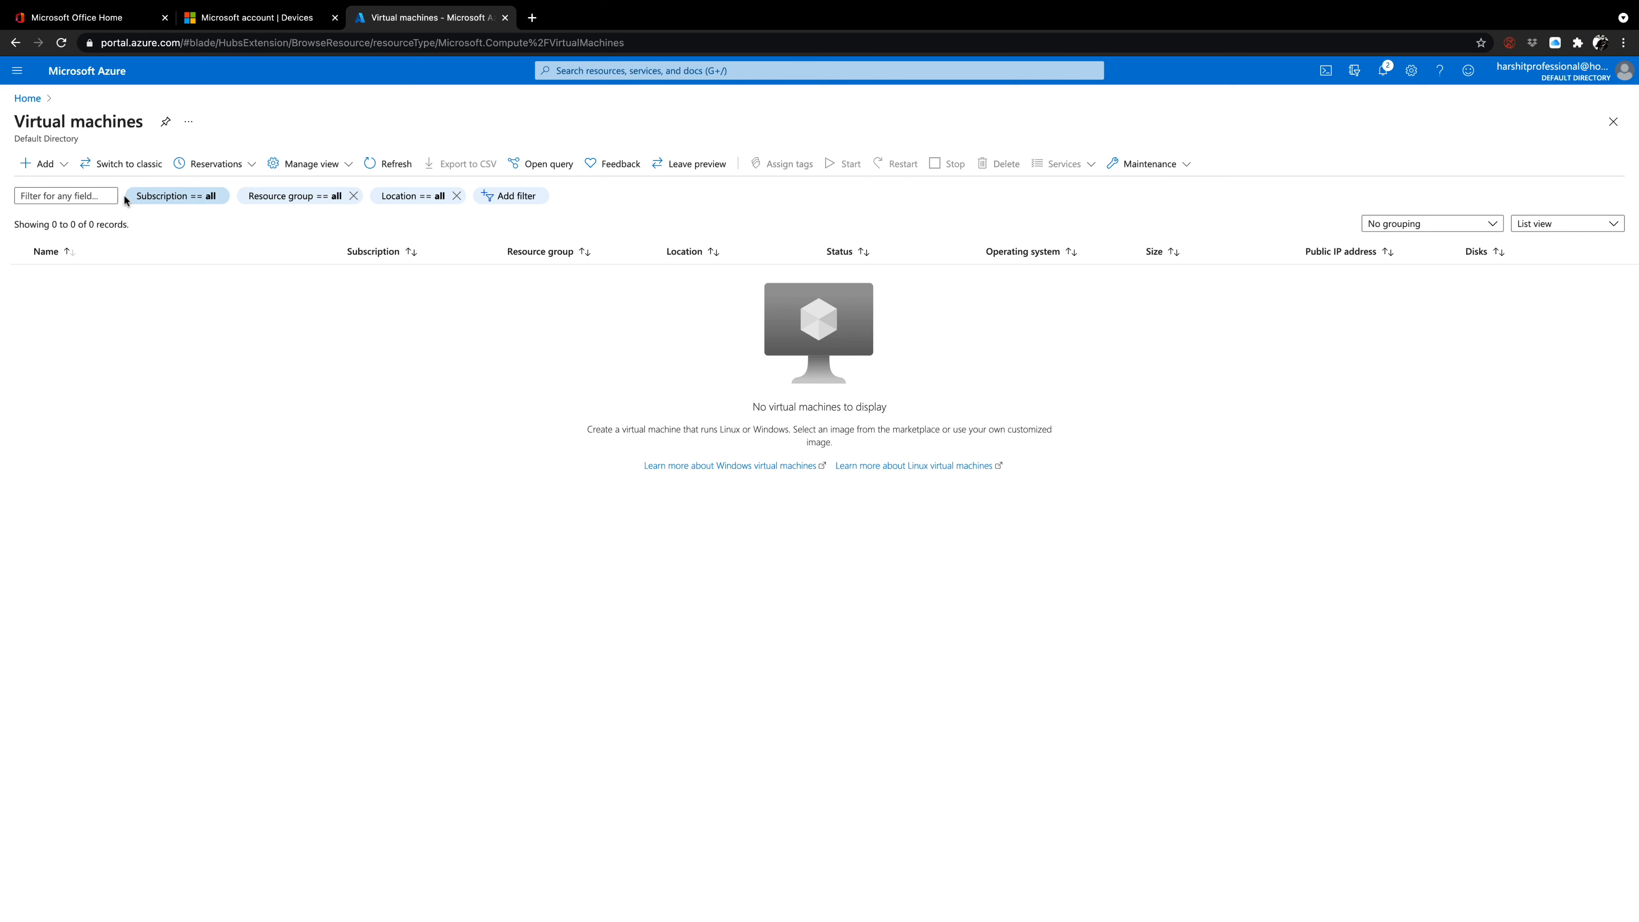
click(54, 169)
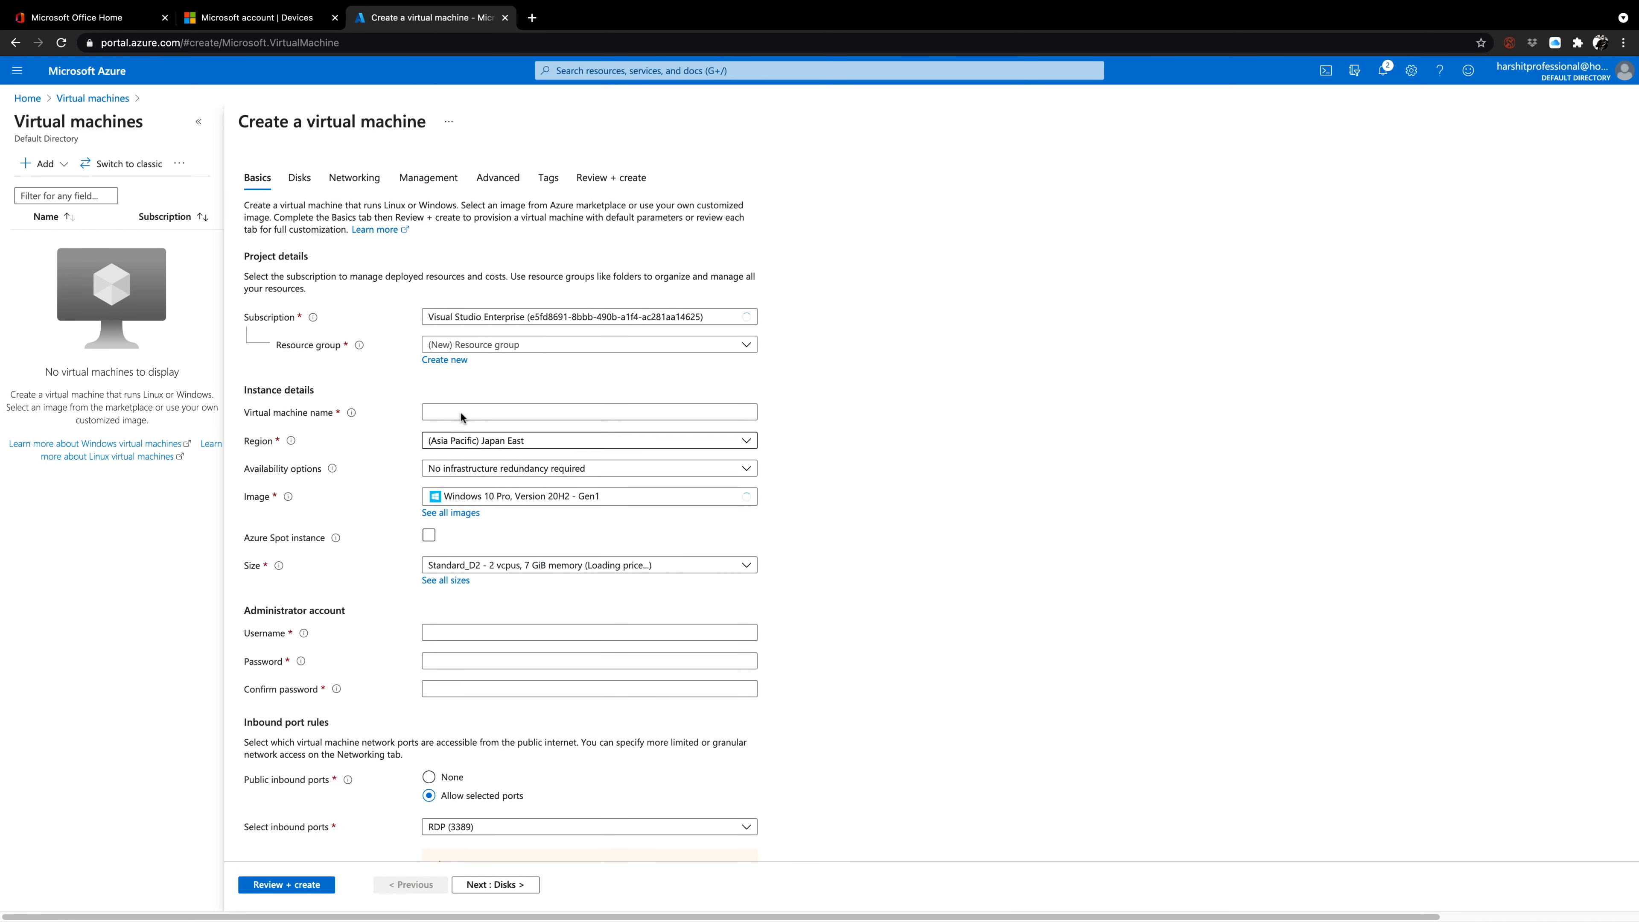
Create a new resource group named HVM for the virtual machine.
click(502, 345)
click(495, 342)
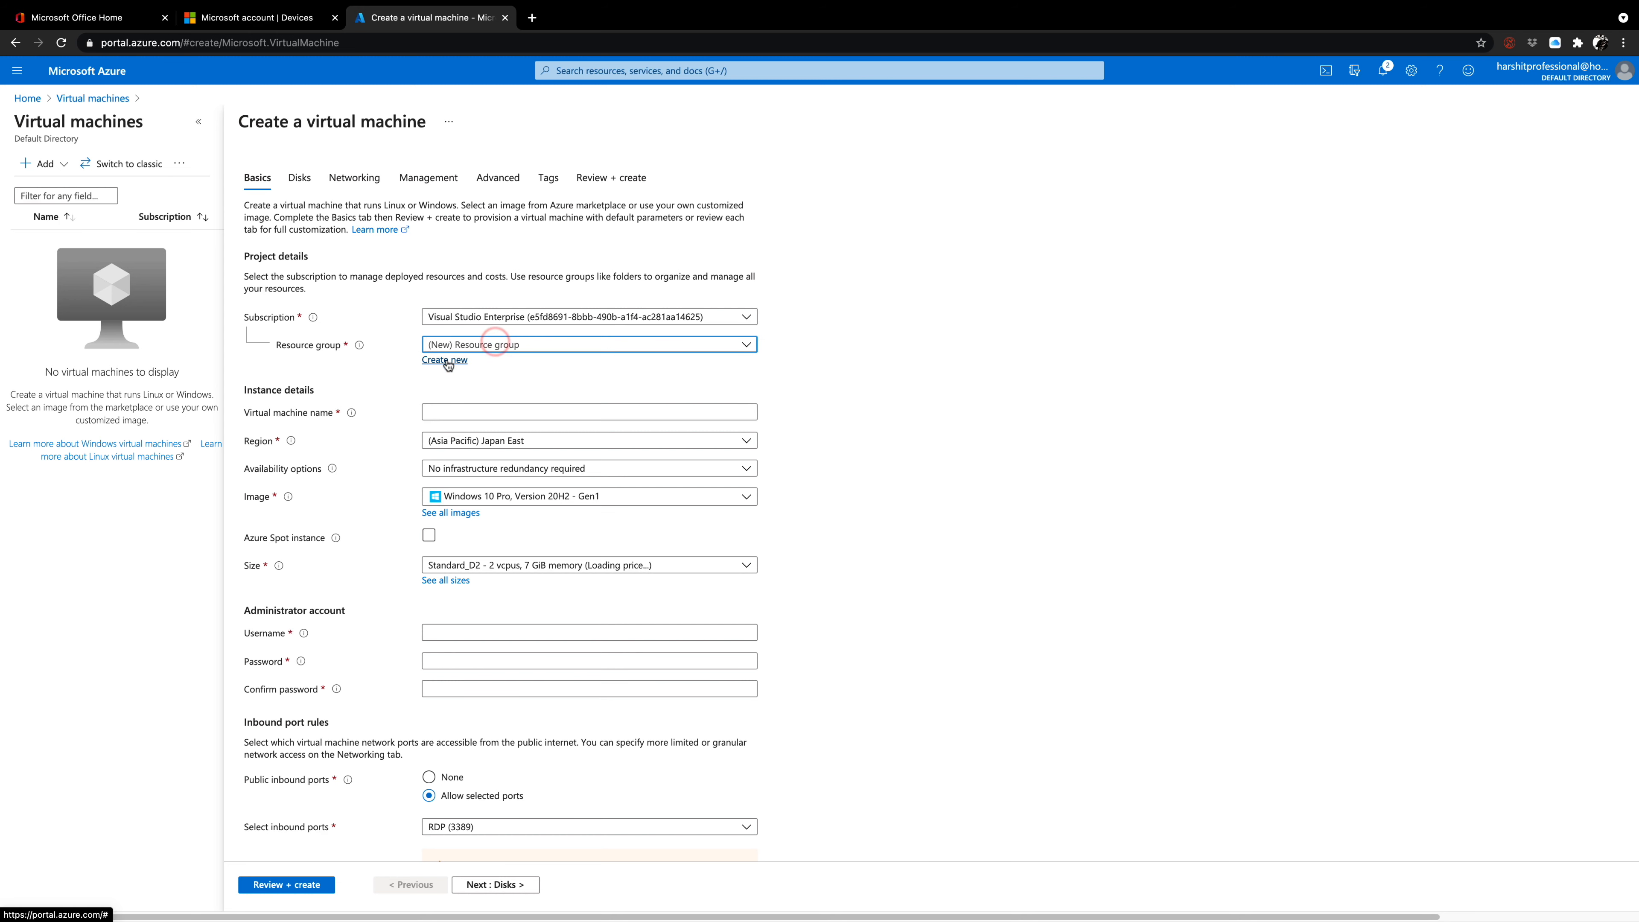
click(450, 358)
text(HVM)
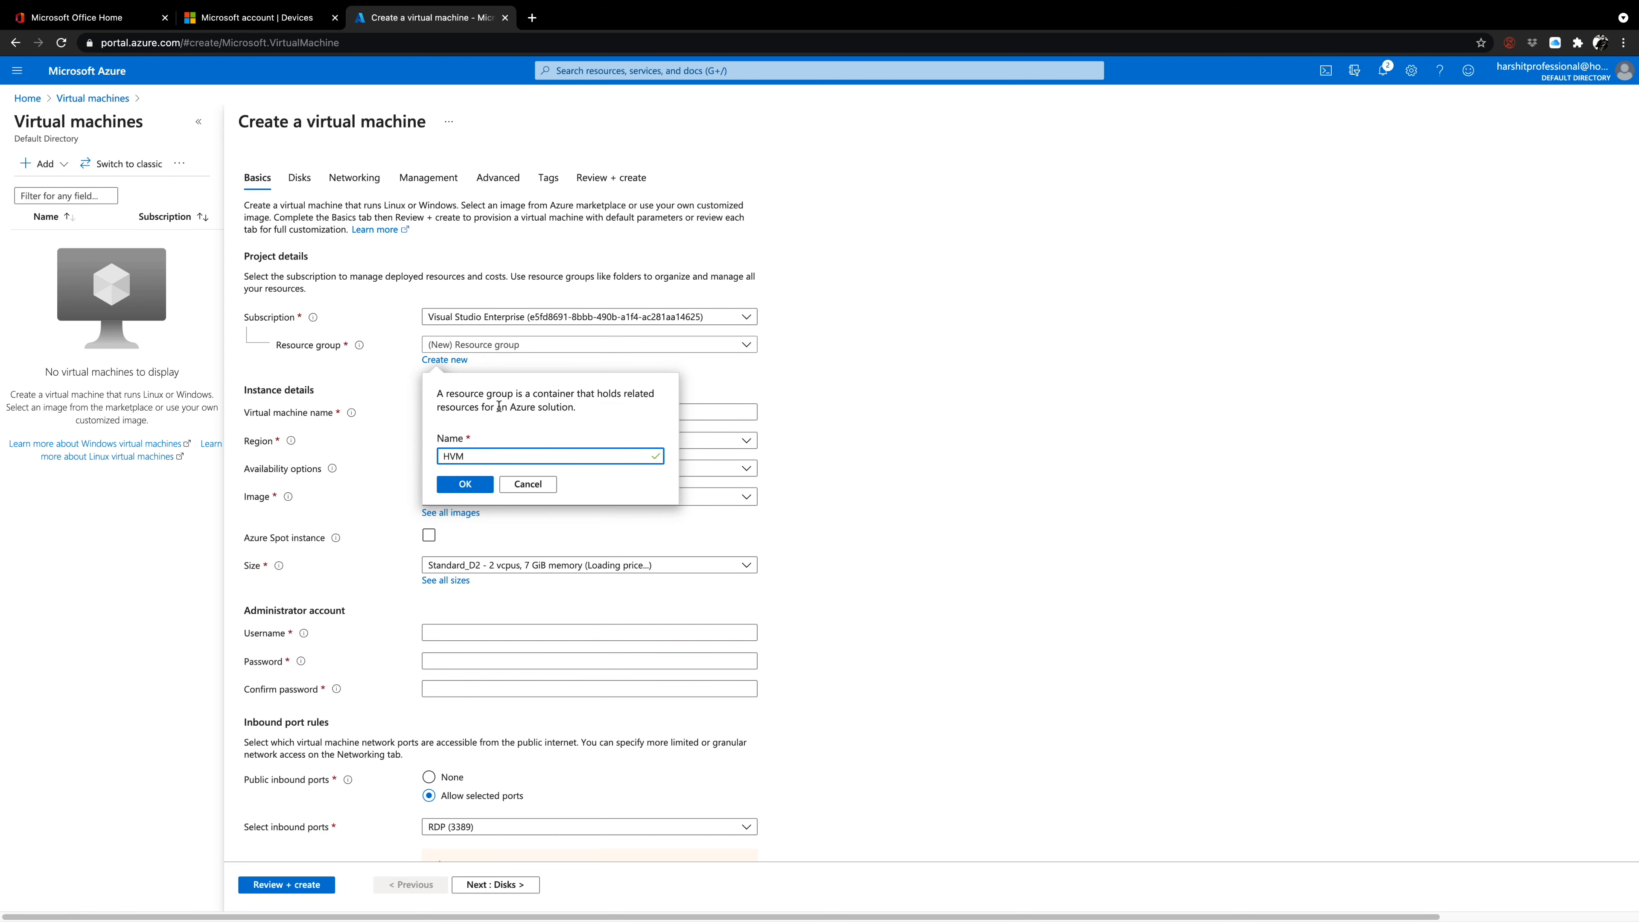
click(474, 485)
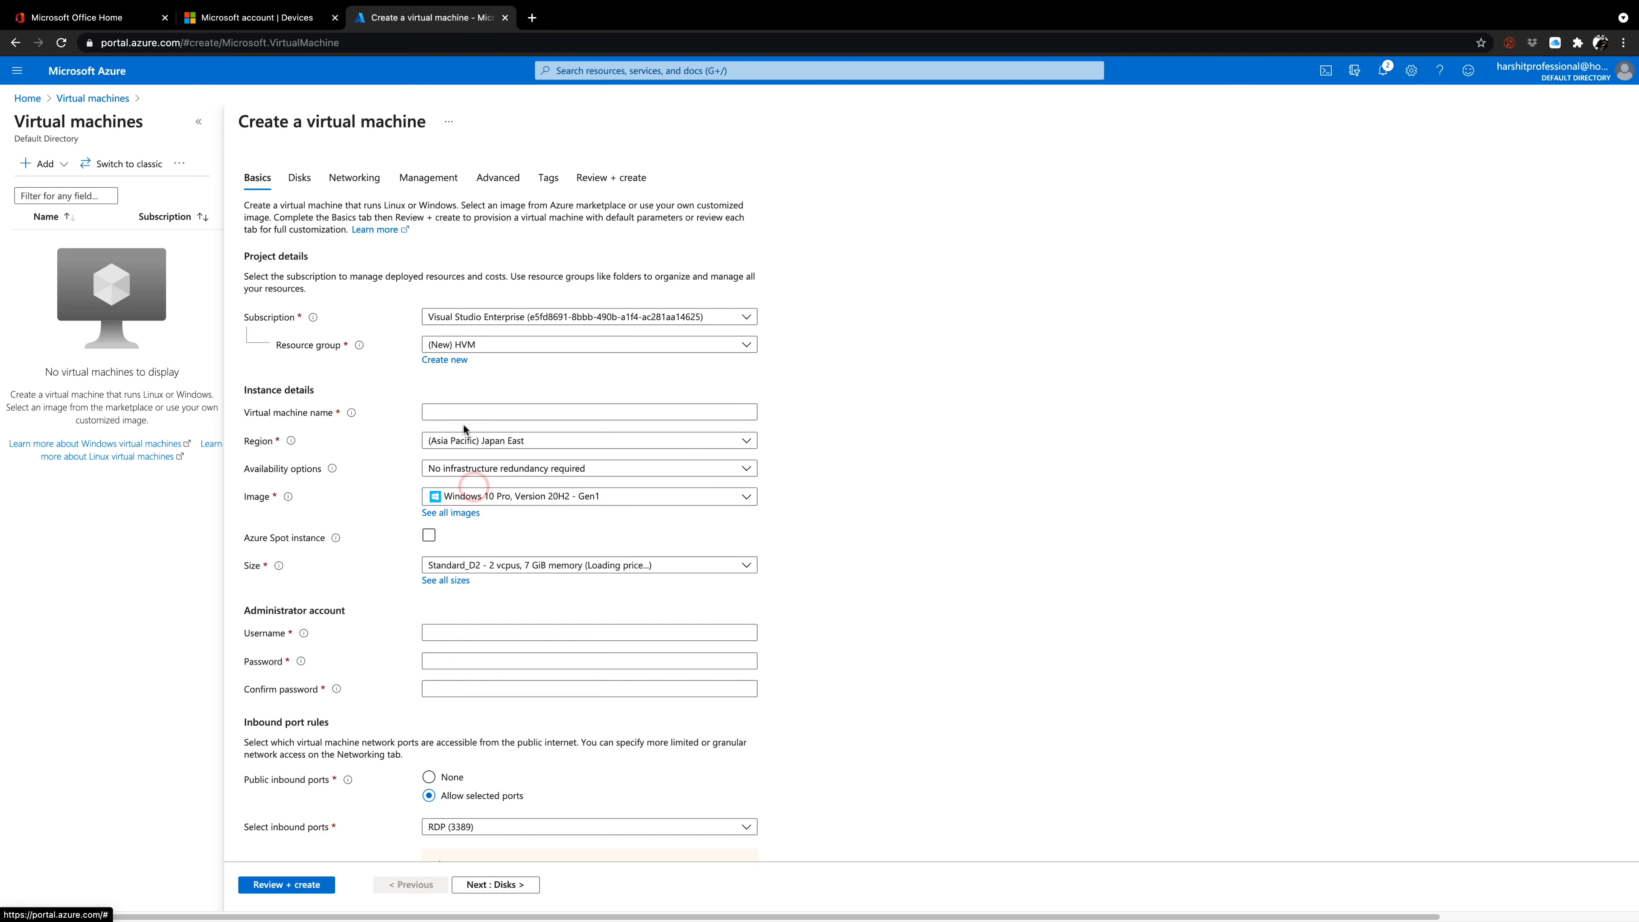
Name the virtual machine WIndows10EngSessionADJoined and set its region to (US) East US 2.
click(445, 410)
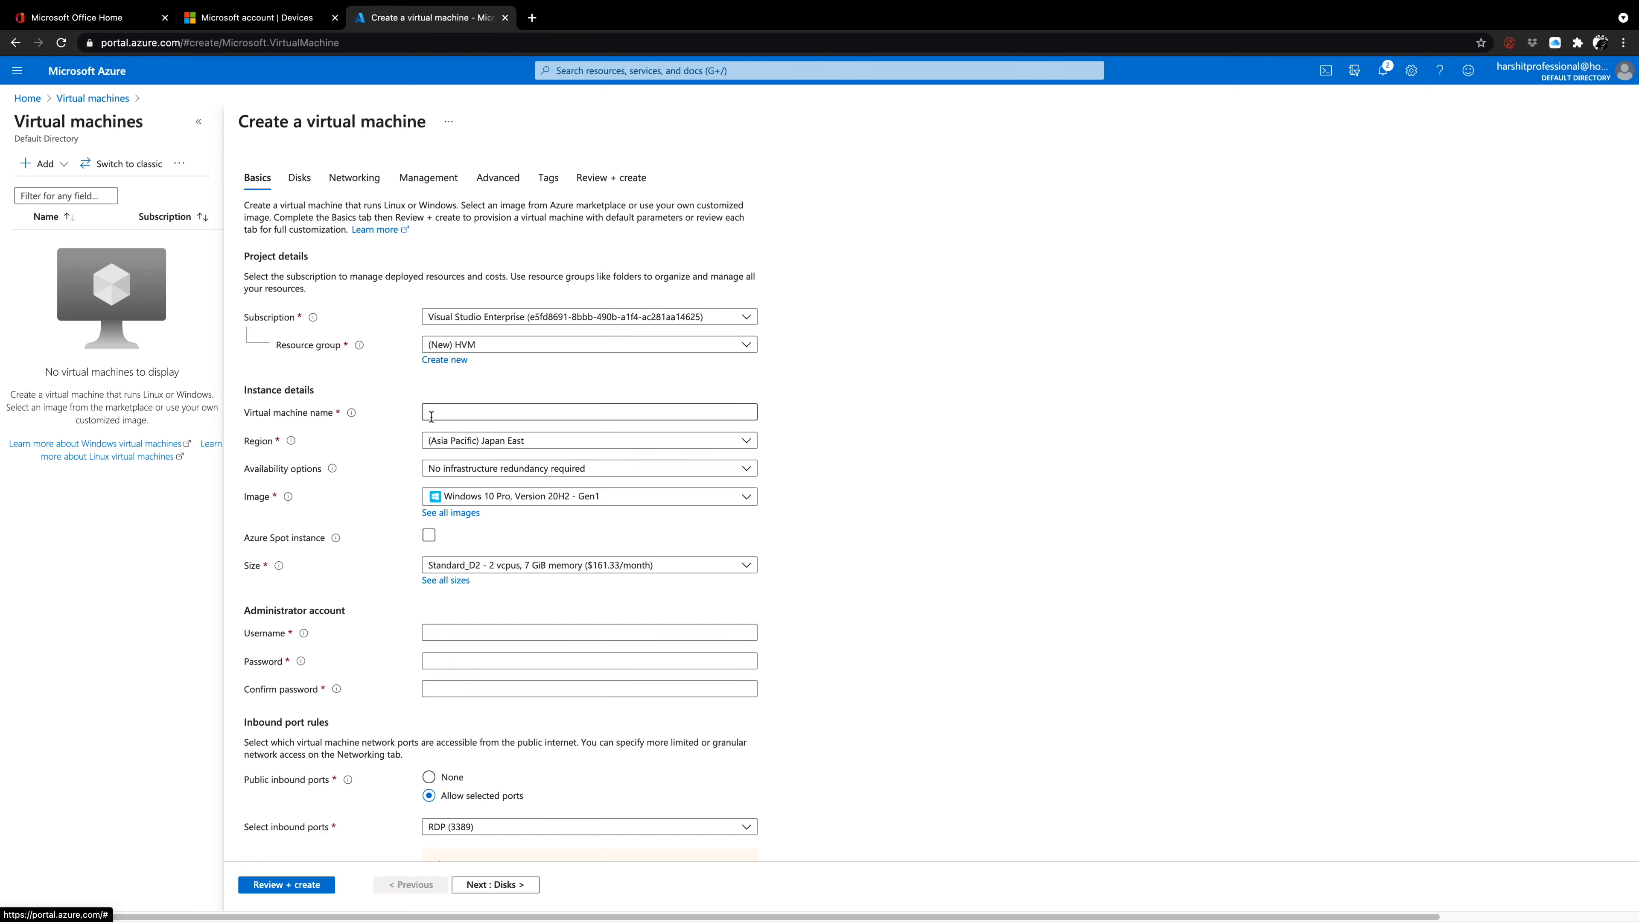
click(445, 409)
text(WIn)
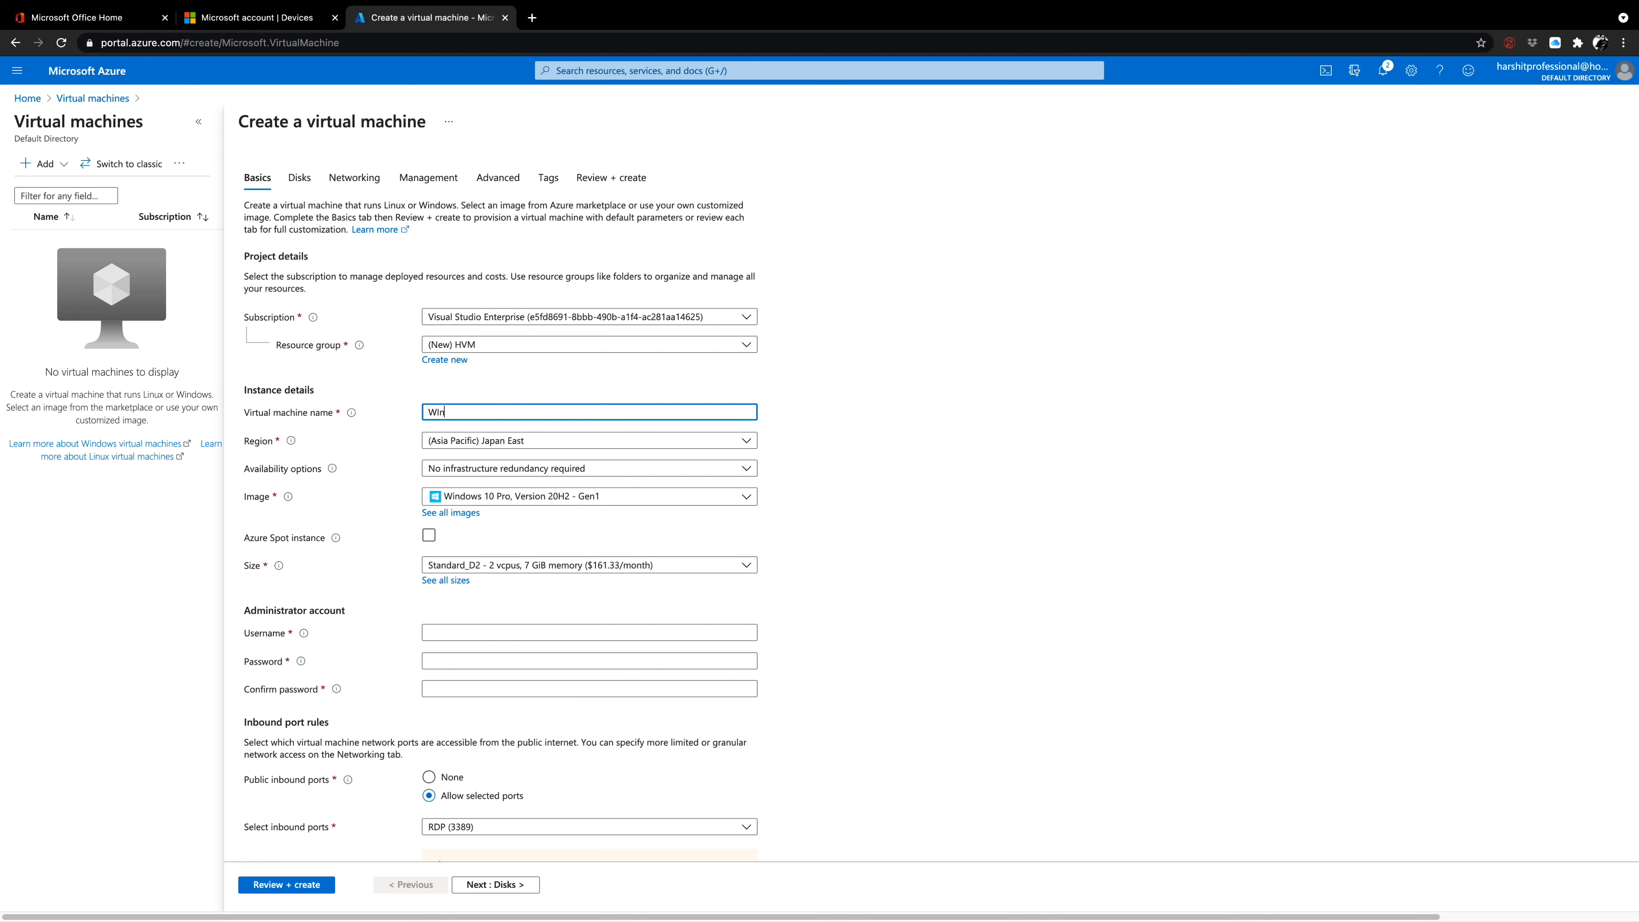
text(dows10ENgSessionADJoined)
click(485, 412)
key(BackSpace)
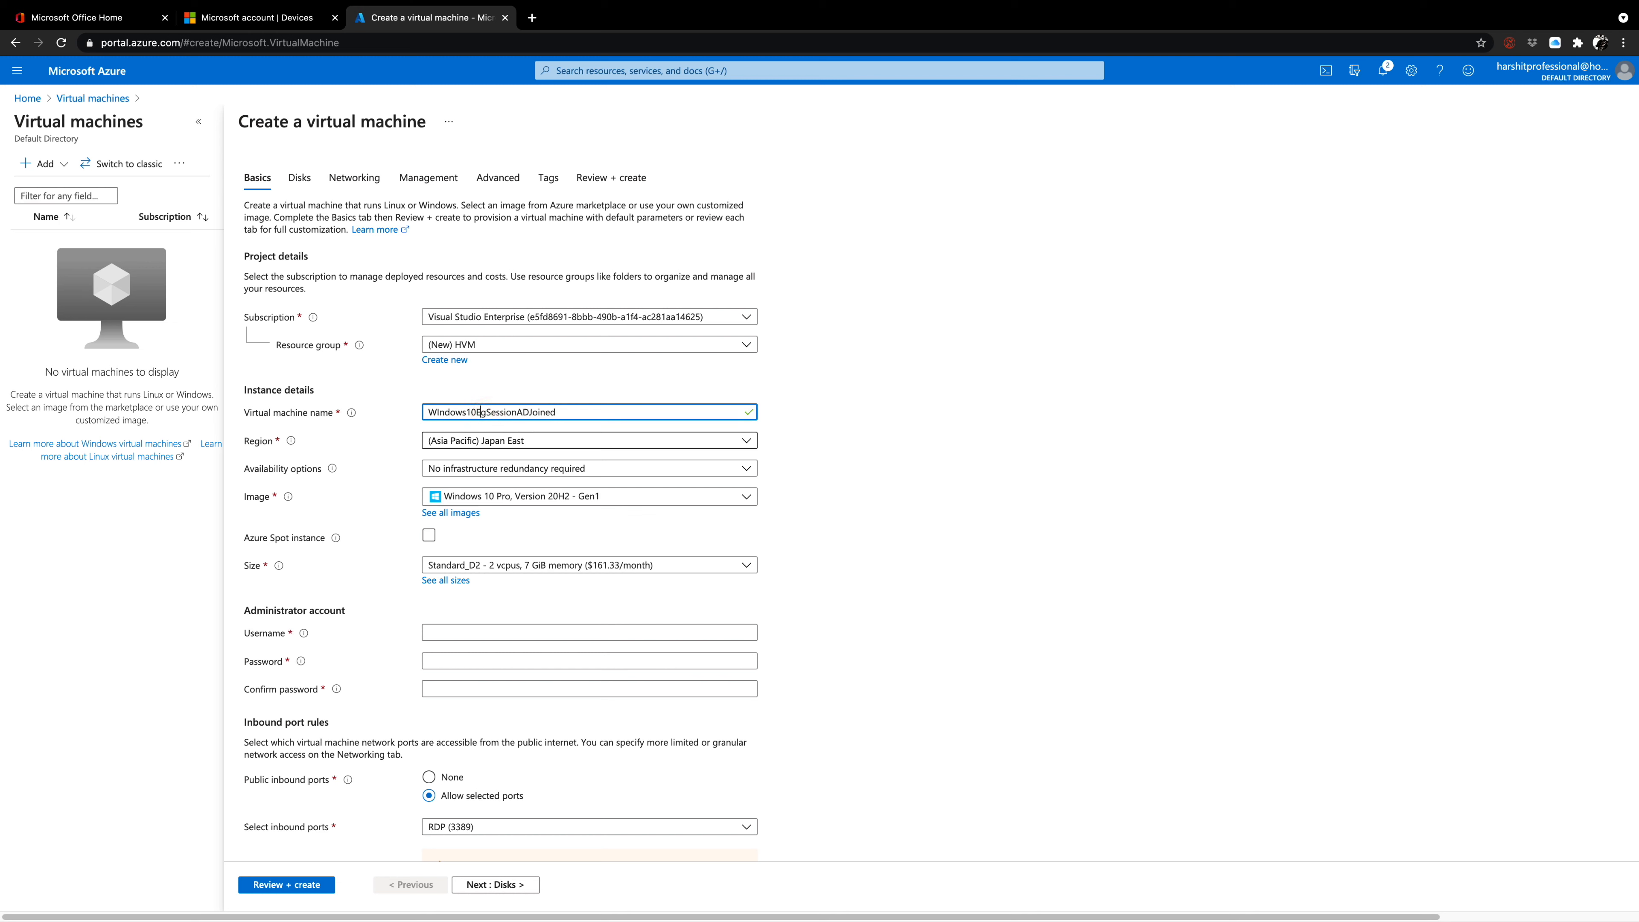
text(n)
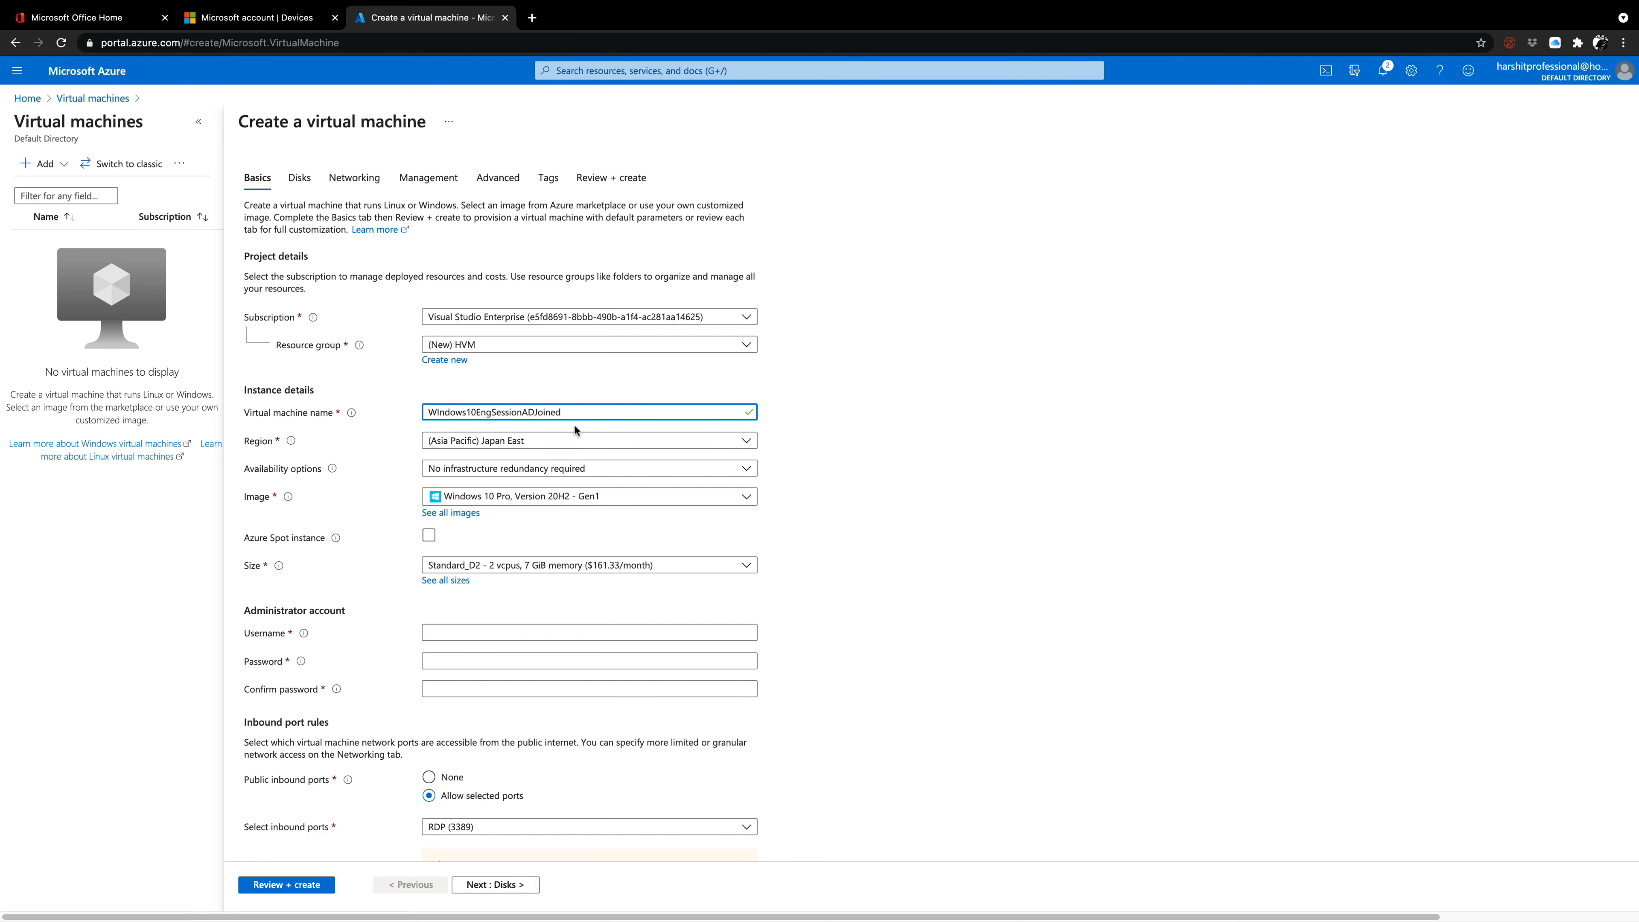
click(501, 442)
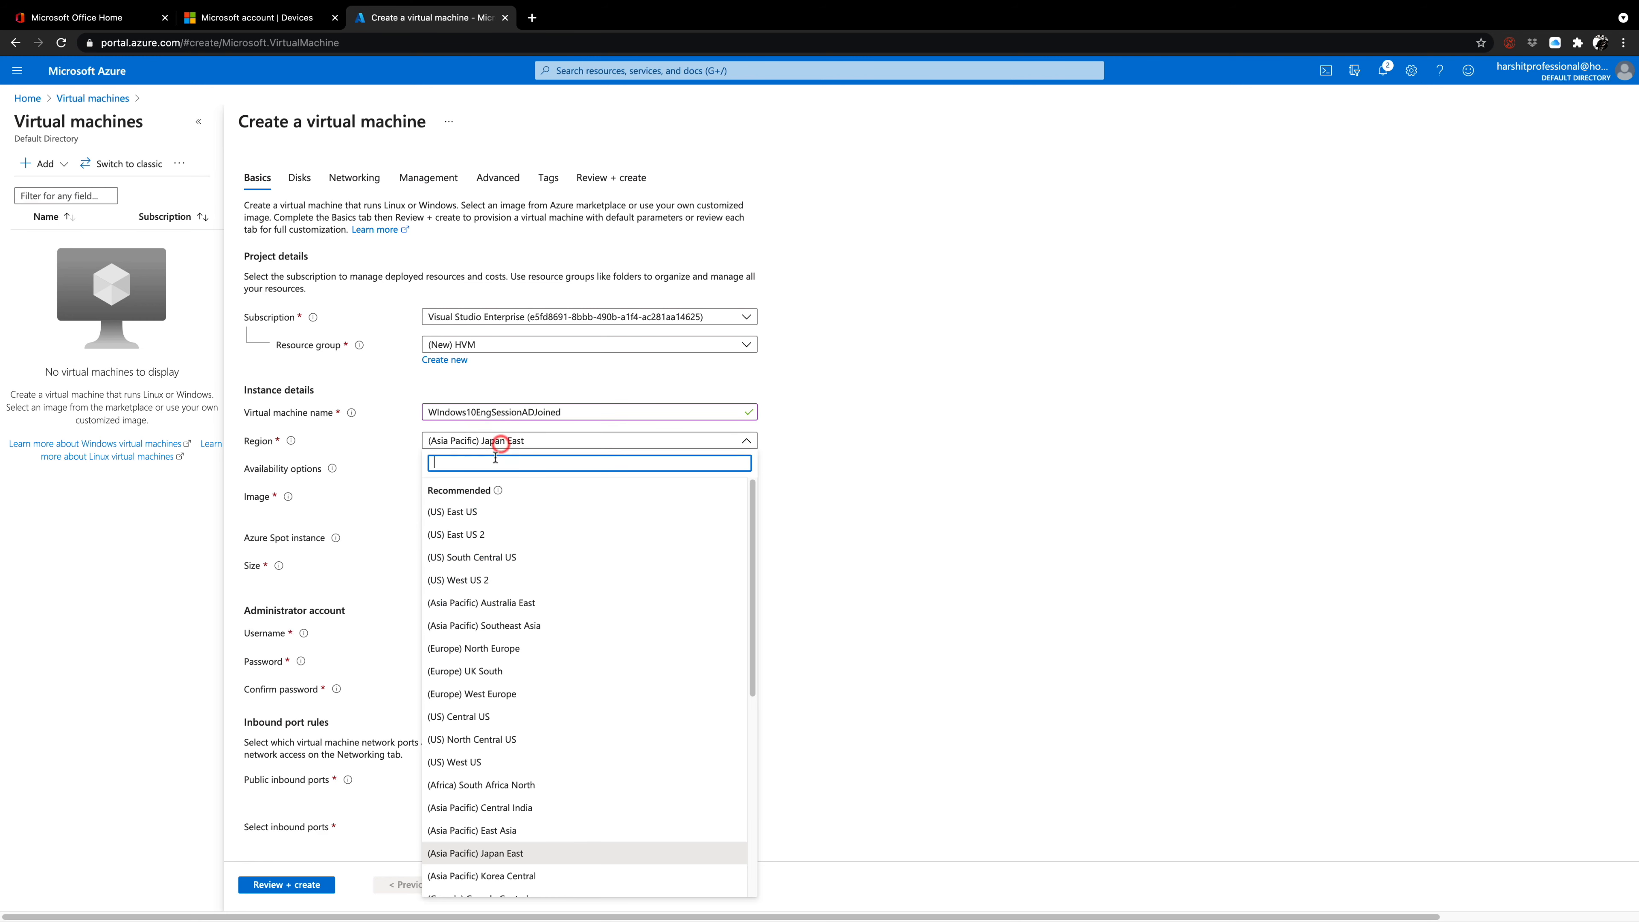
click(488, 536)
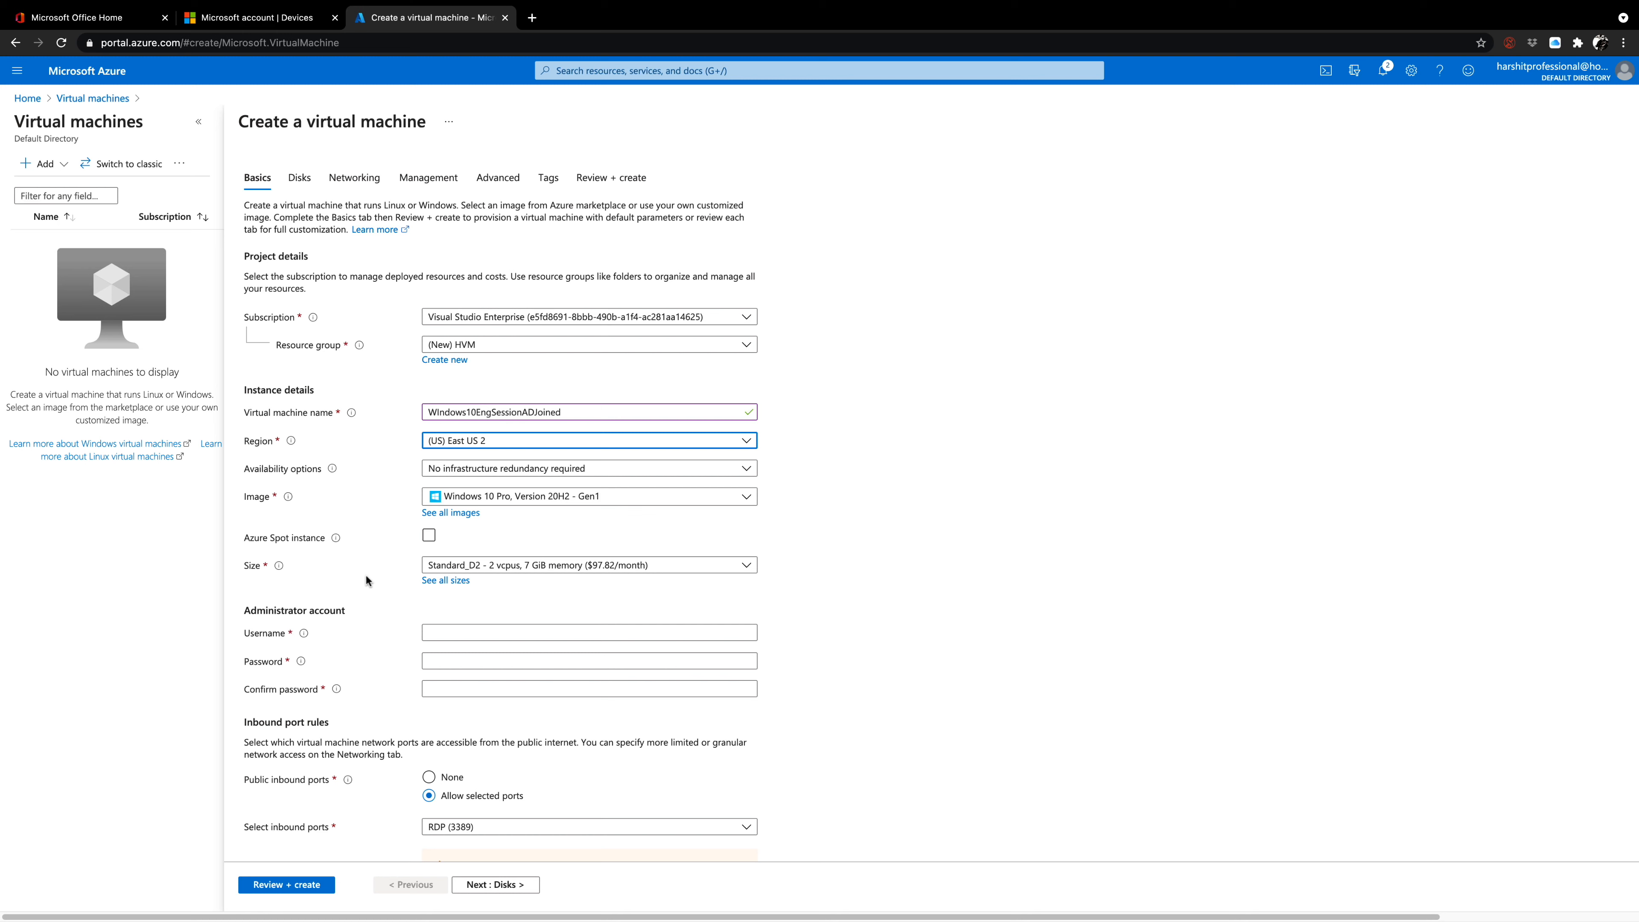
Enter the administrator account's username for the virtual machine.
click(448, 632)
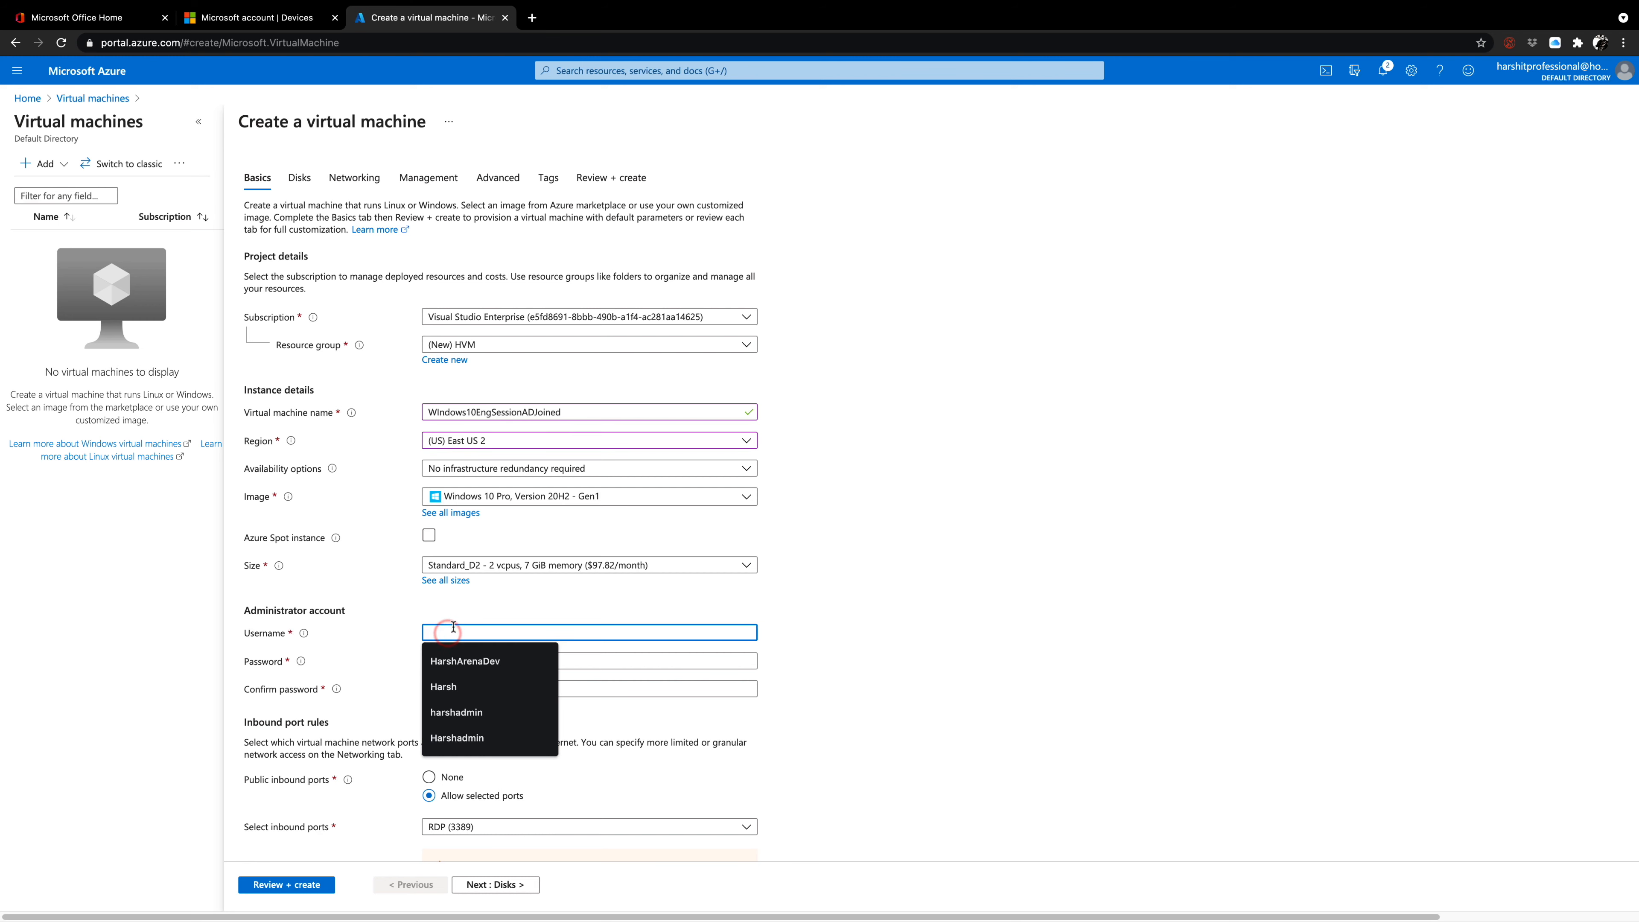
text(harshad)
text(mn)
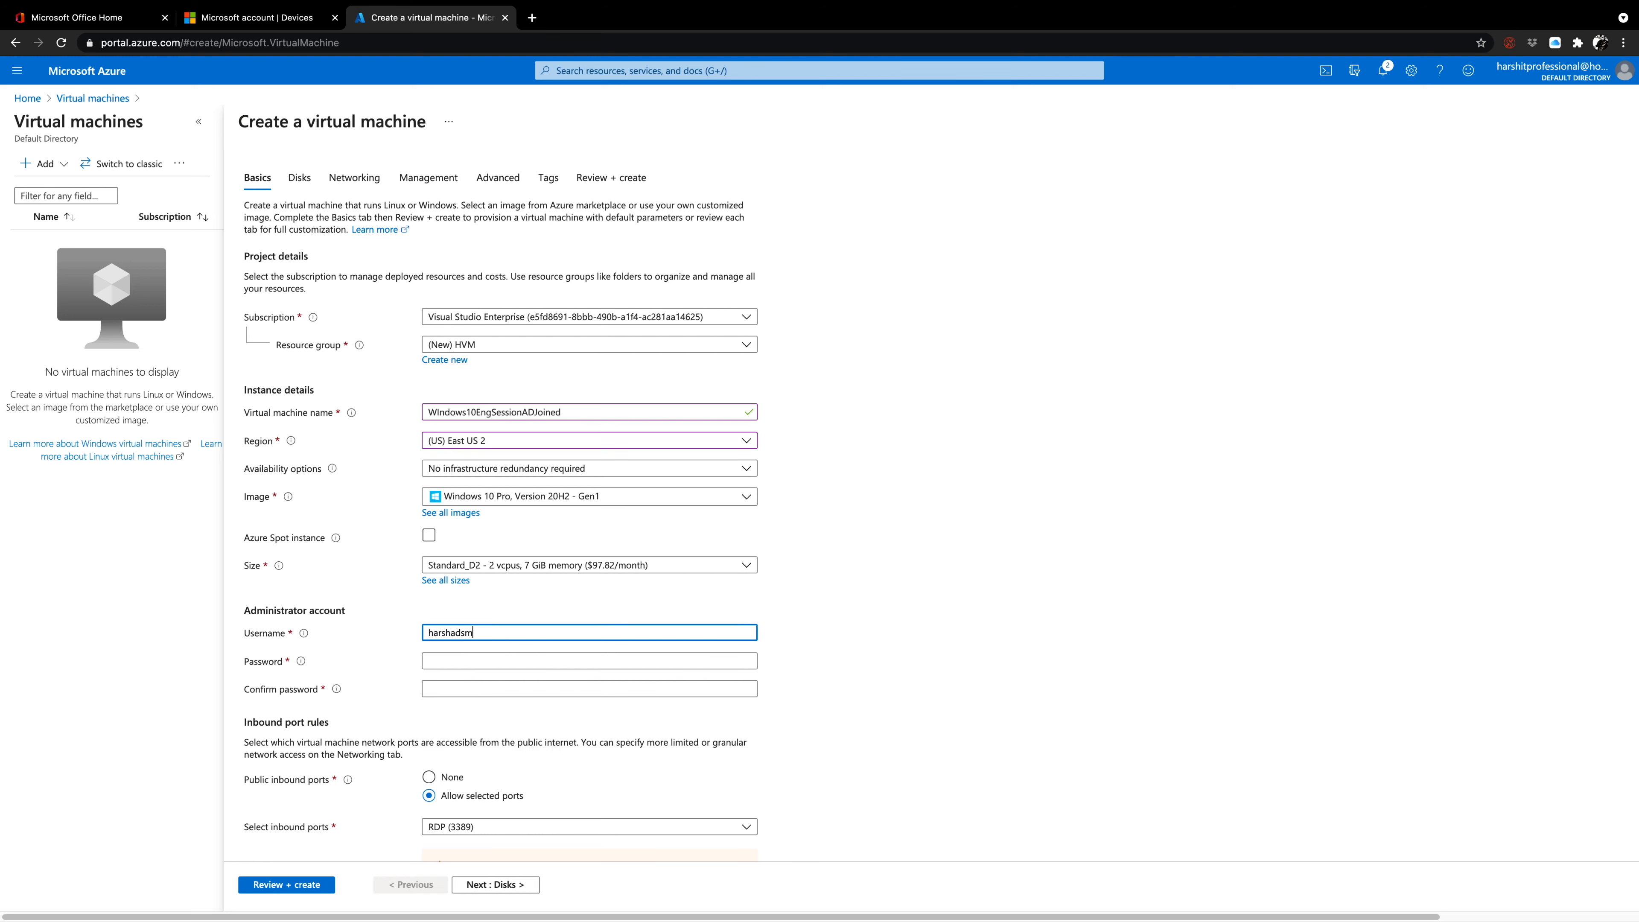
key(BackSpace)
key(BackSpace)
key(BackSpace)
text(dm)
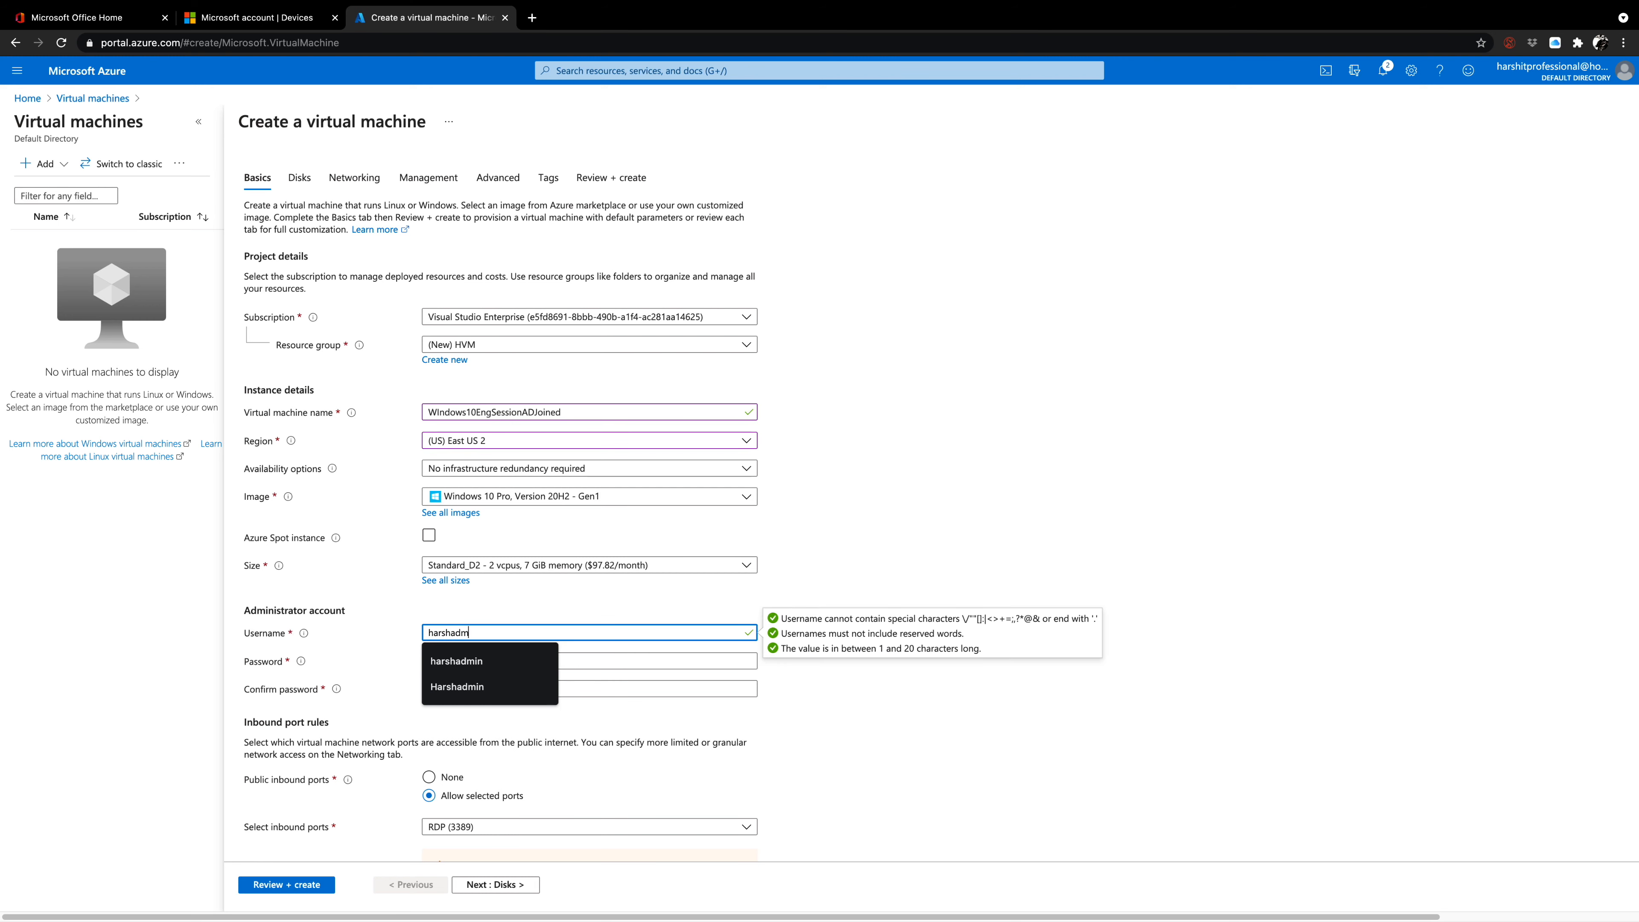
key(BackSpace)
key(BackSpace)
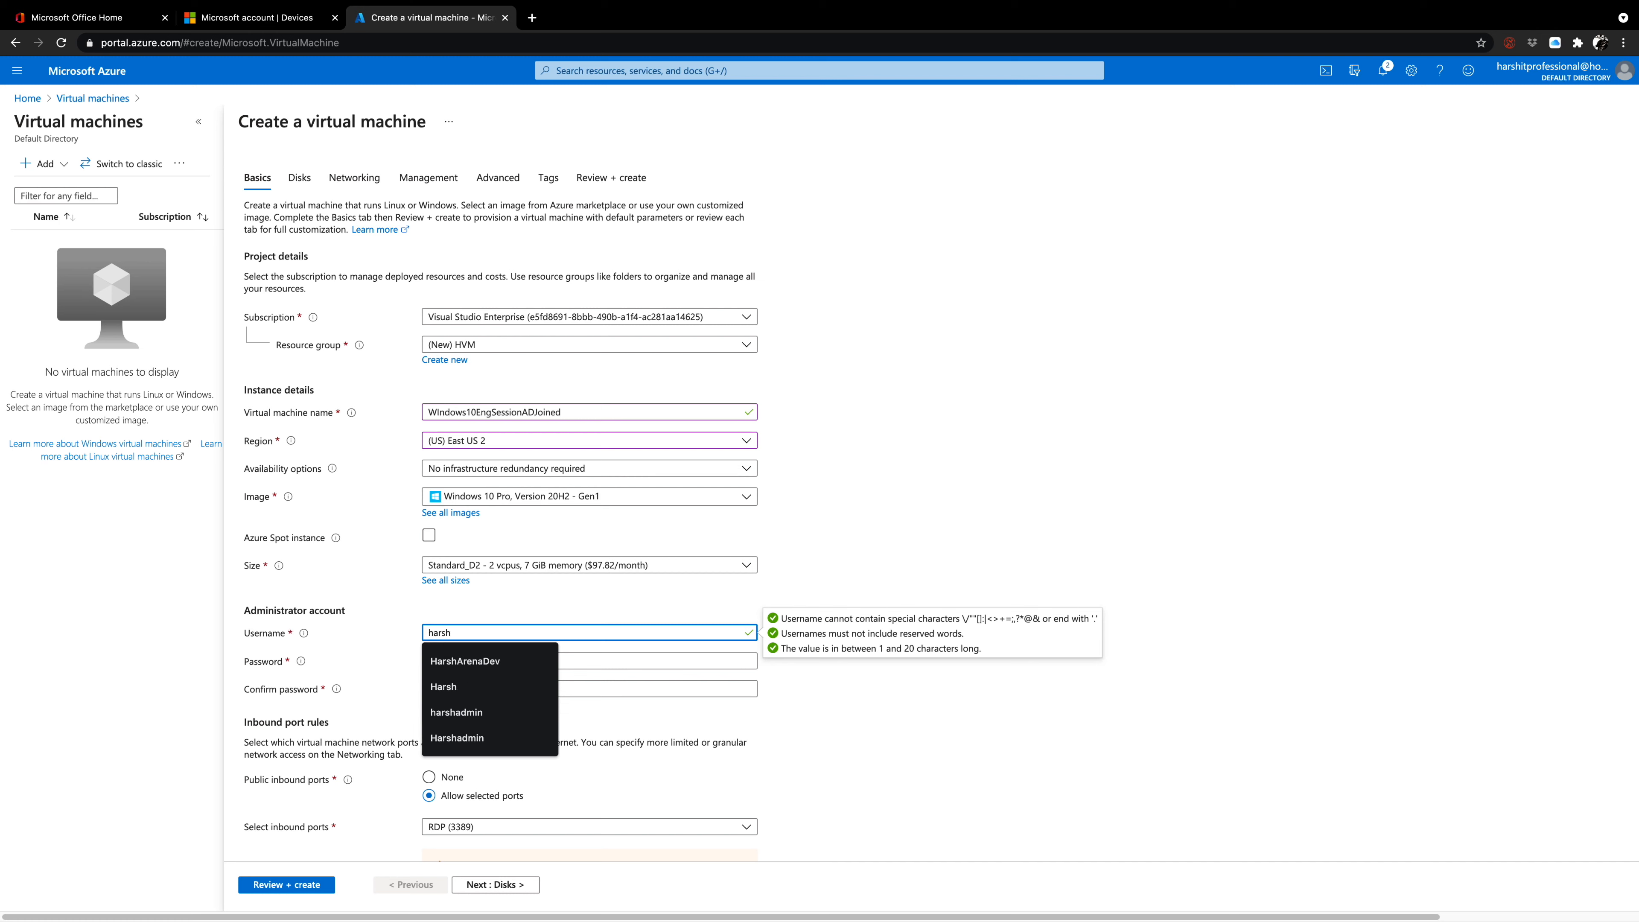
text(renadmin)
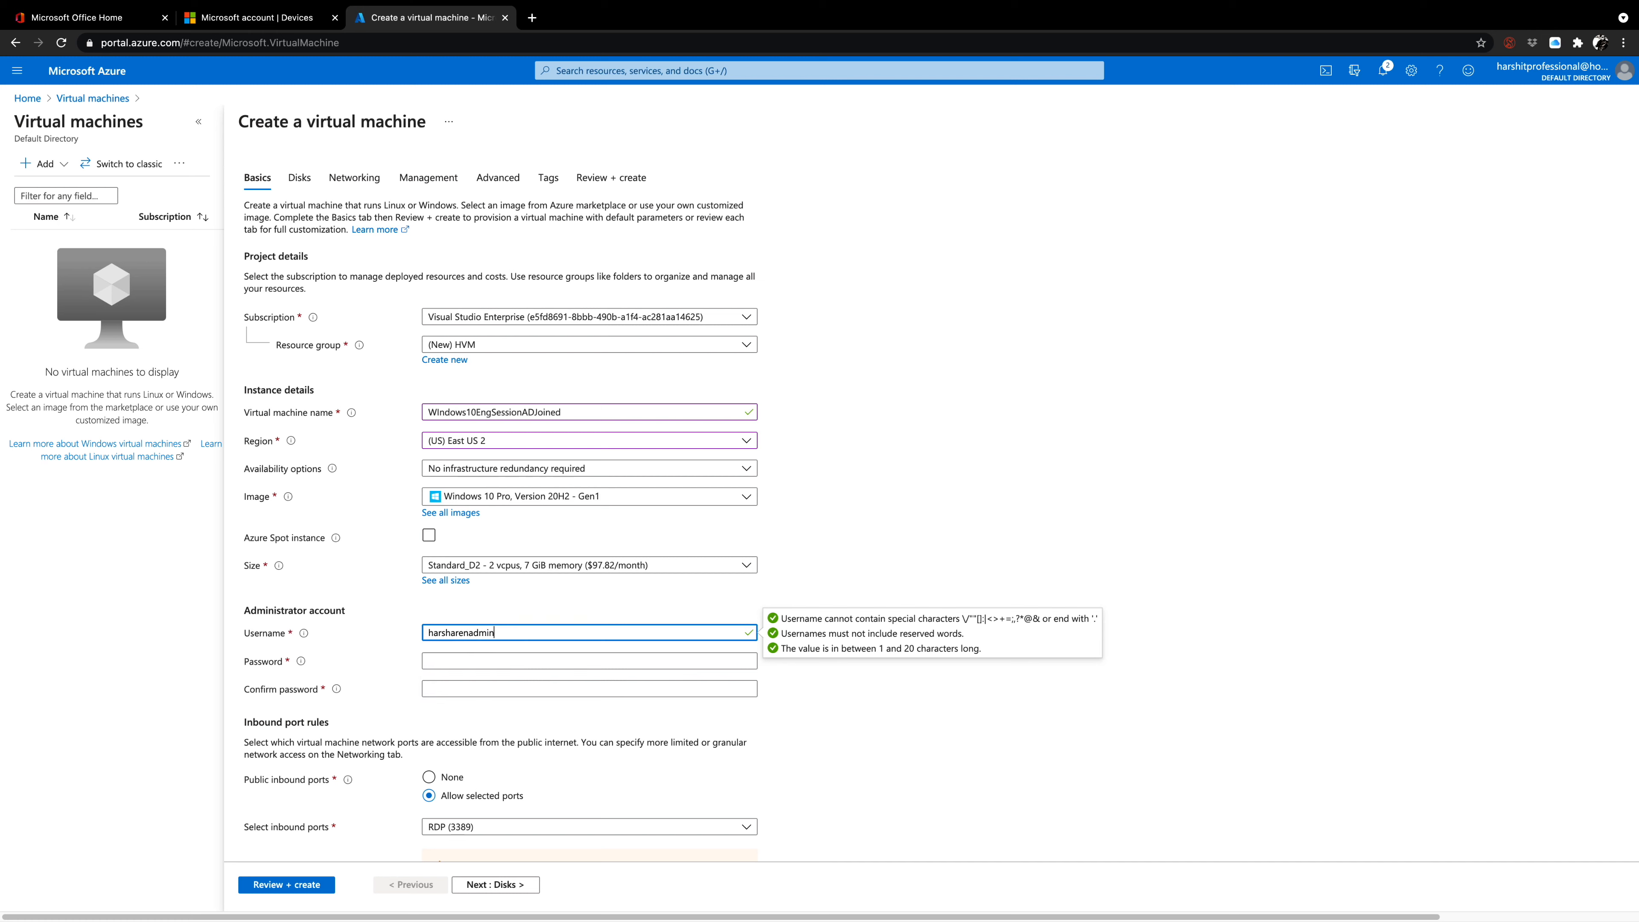
Enter the administrator account password and repeat it in the confirmation field.
key(Tab)
text(P)
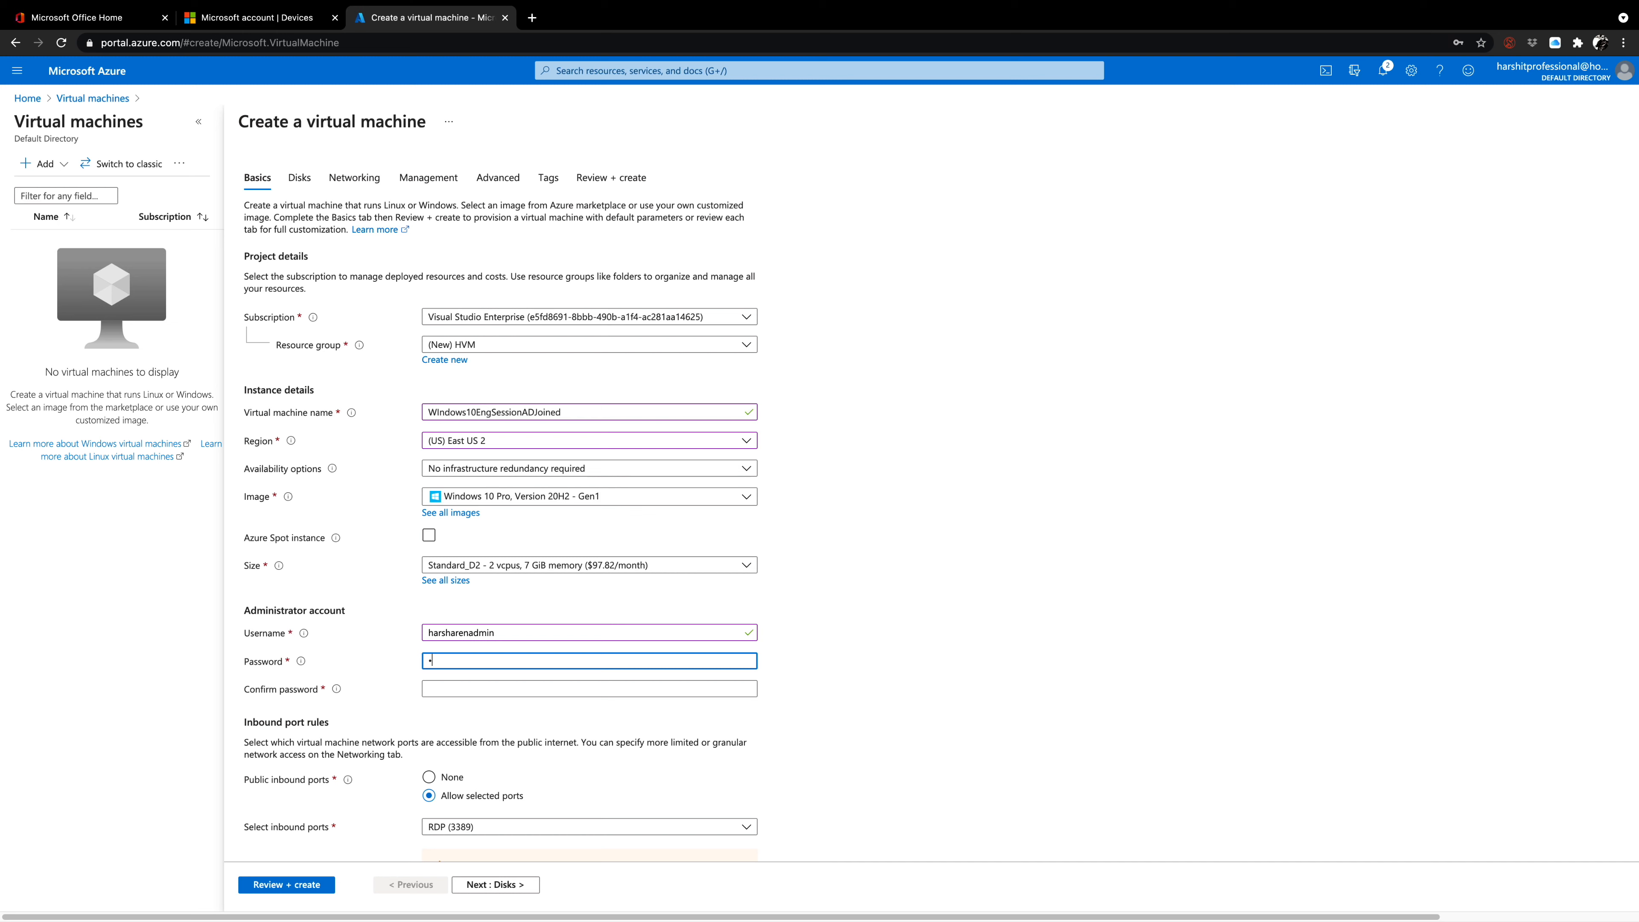
text(••••)
click(477, 686)
text(•••)
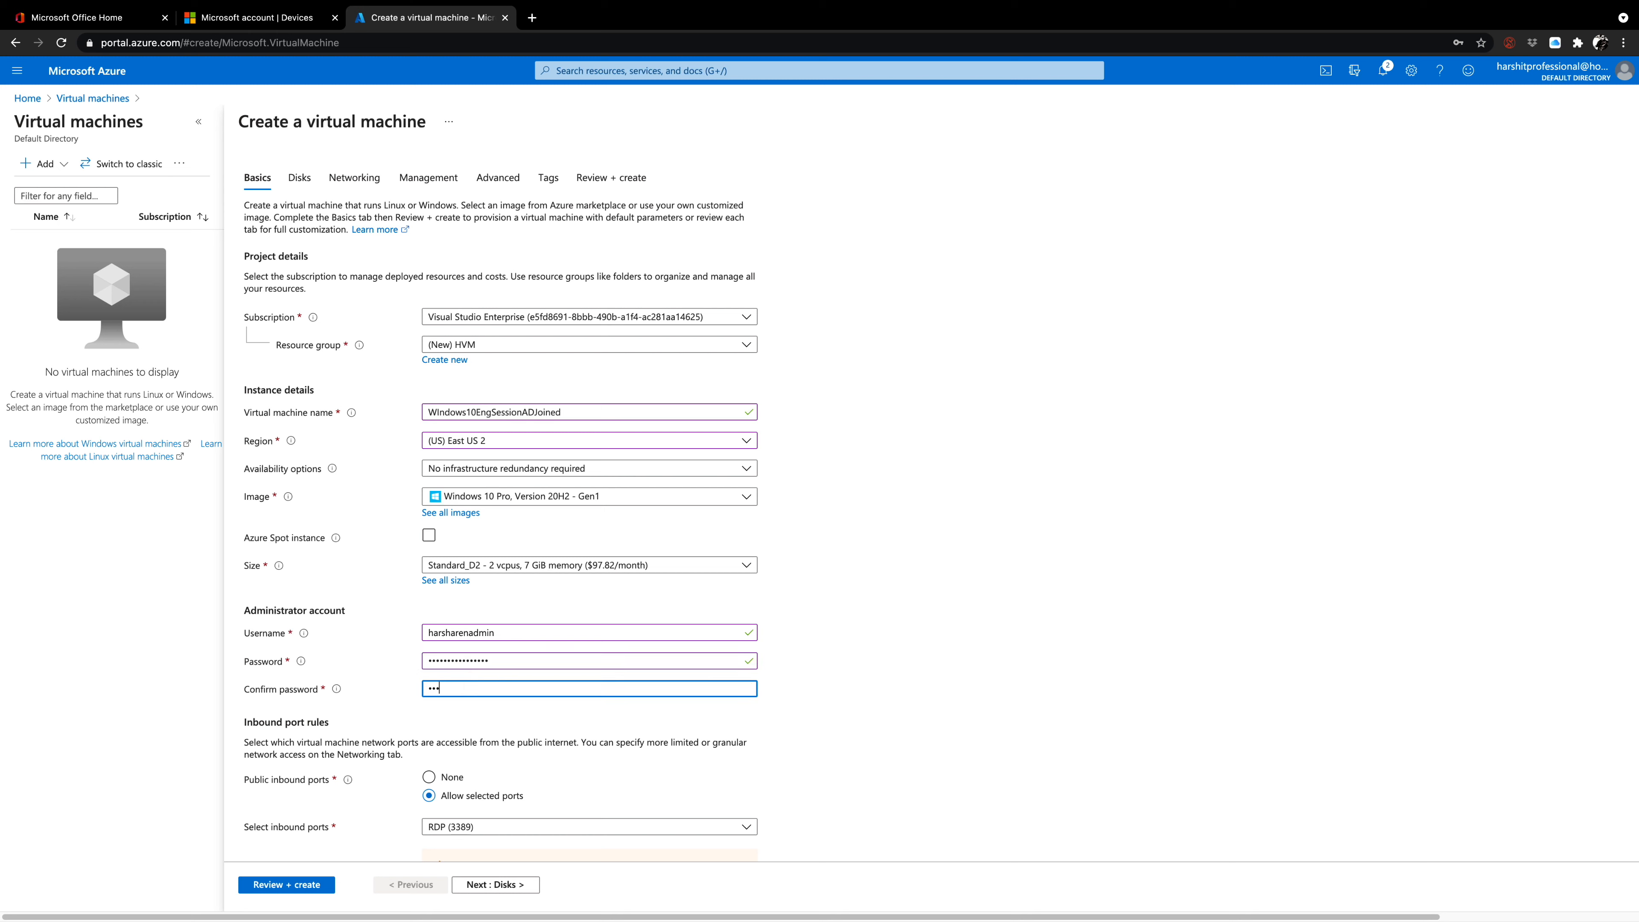
text(•••••••)
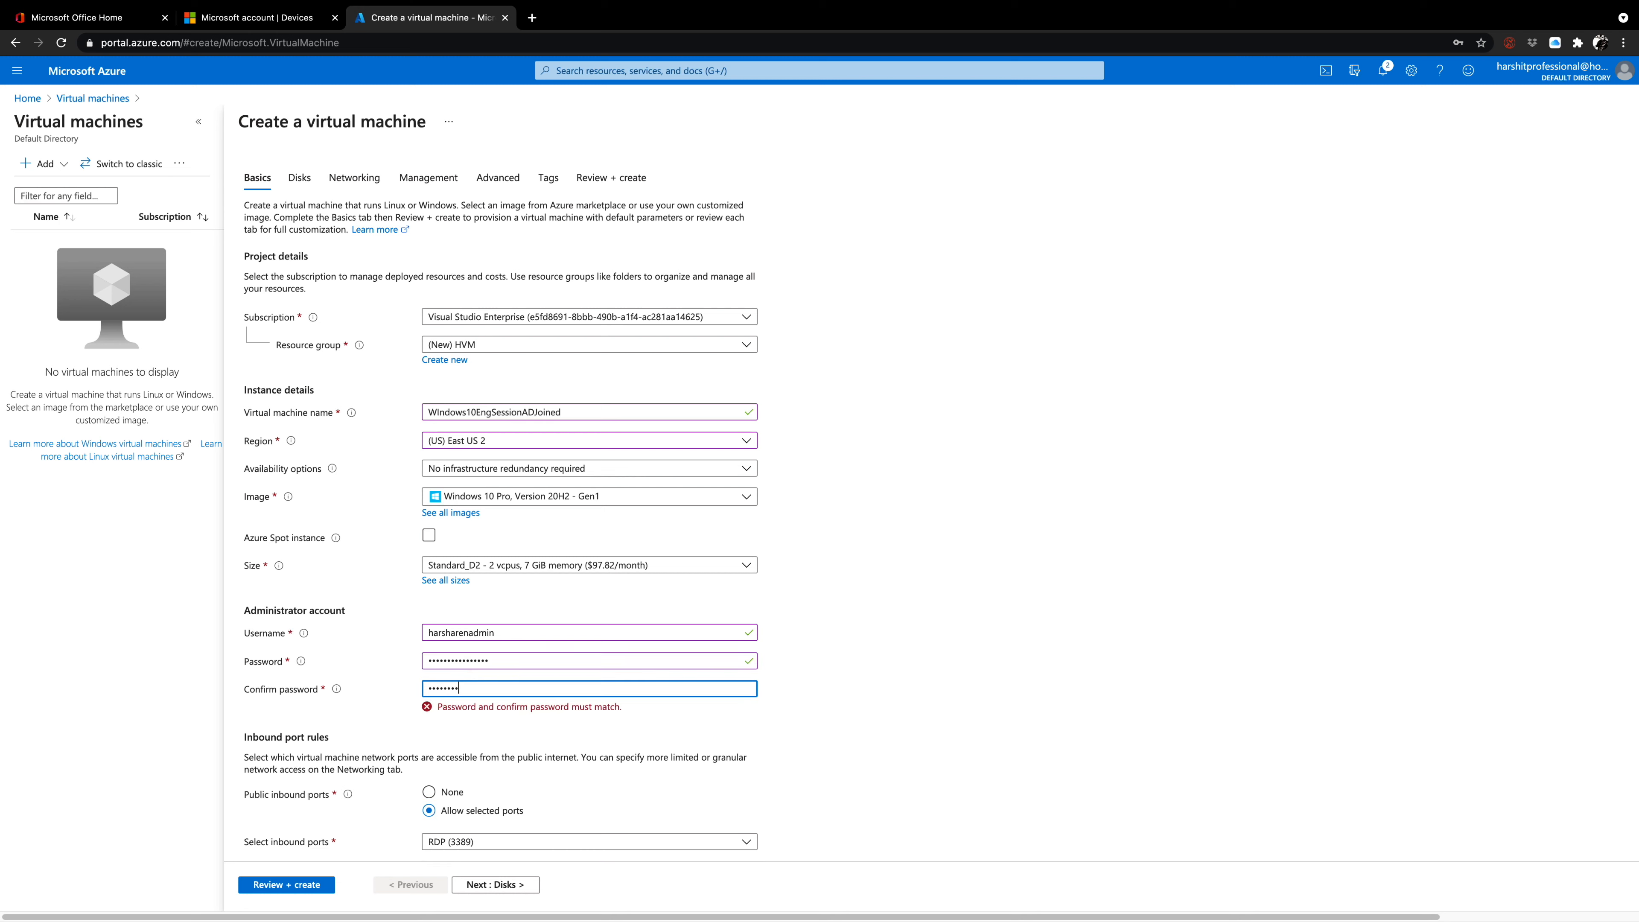
text(•••••••)
click(895, 688)
Confirm the eligible Windows 10 license with multi-tenant hosting rights and accept the default disk and networking settings, continuing to the management options.
scroll(752, 717, down, 2)
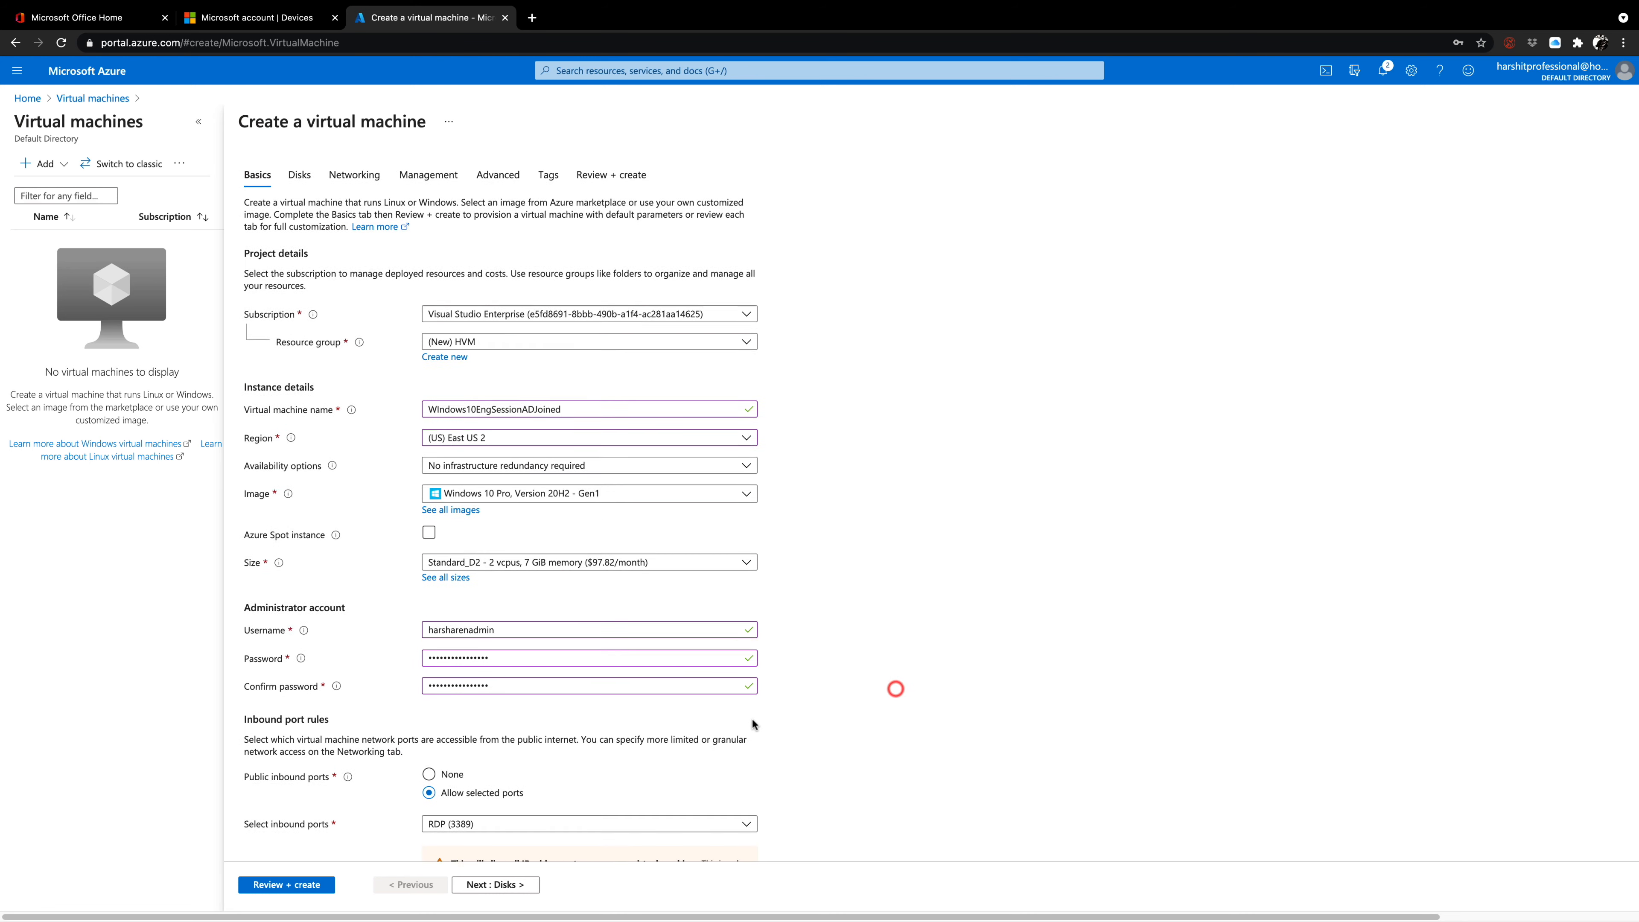
scroll(497, 697, down, 2)
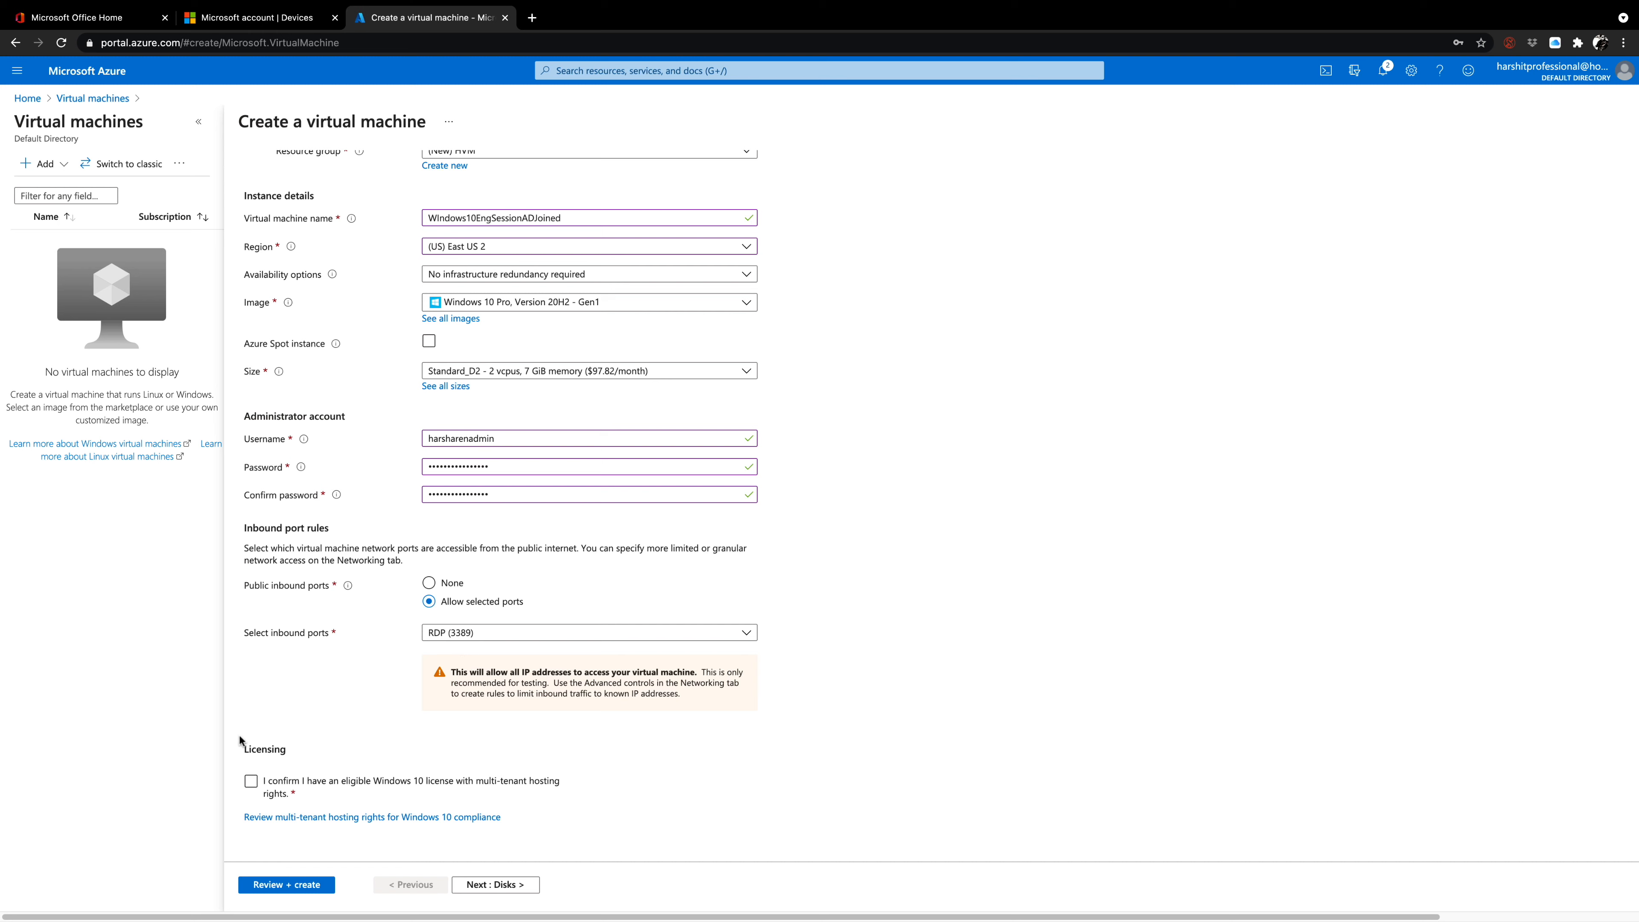
click(252, 784)
click(525, 889)
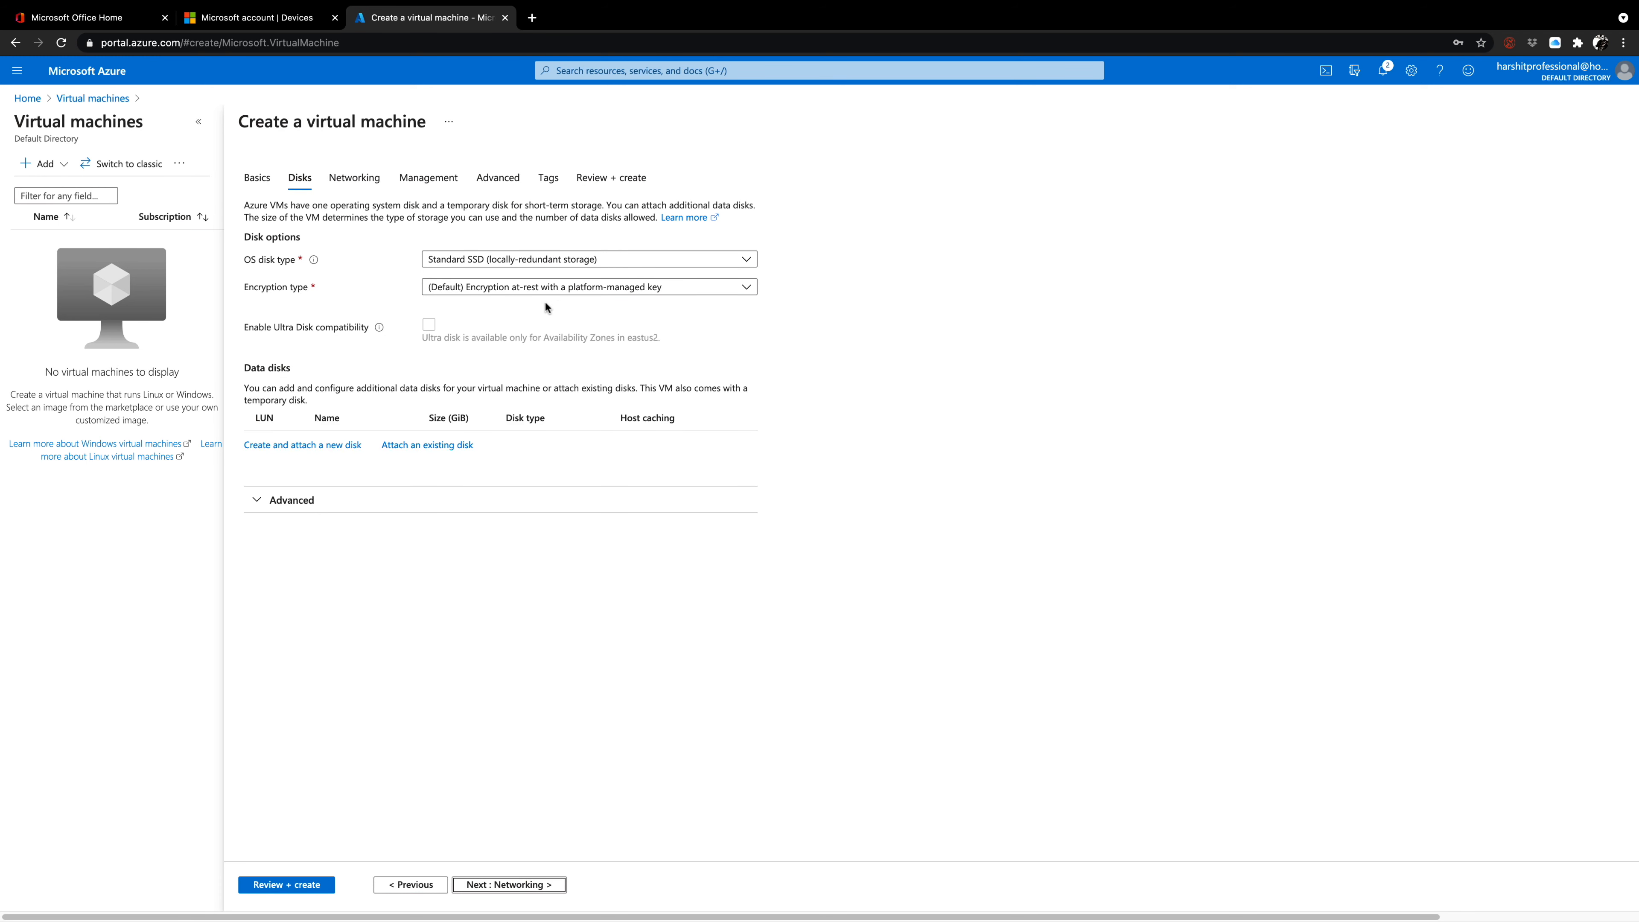
click(501, 886)
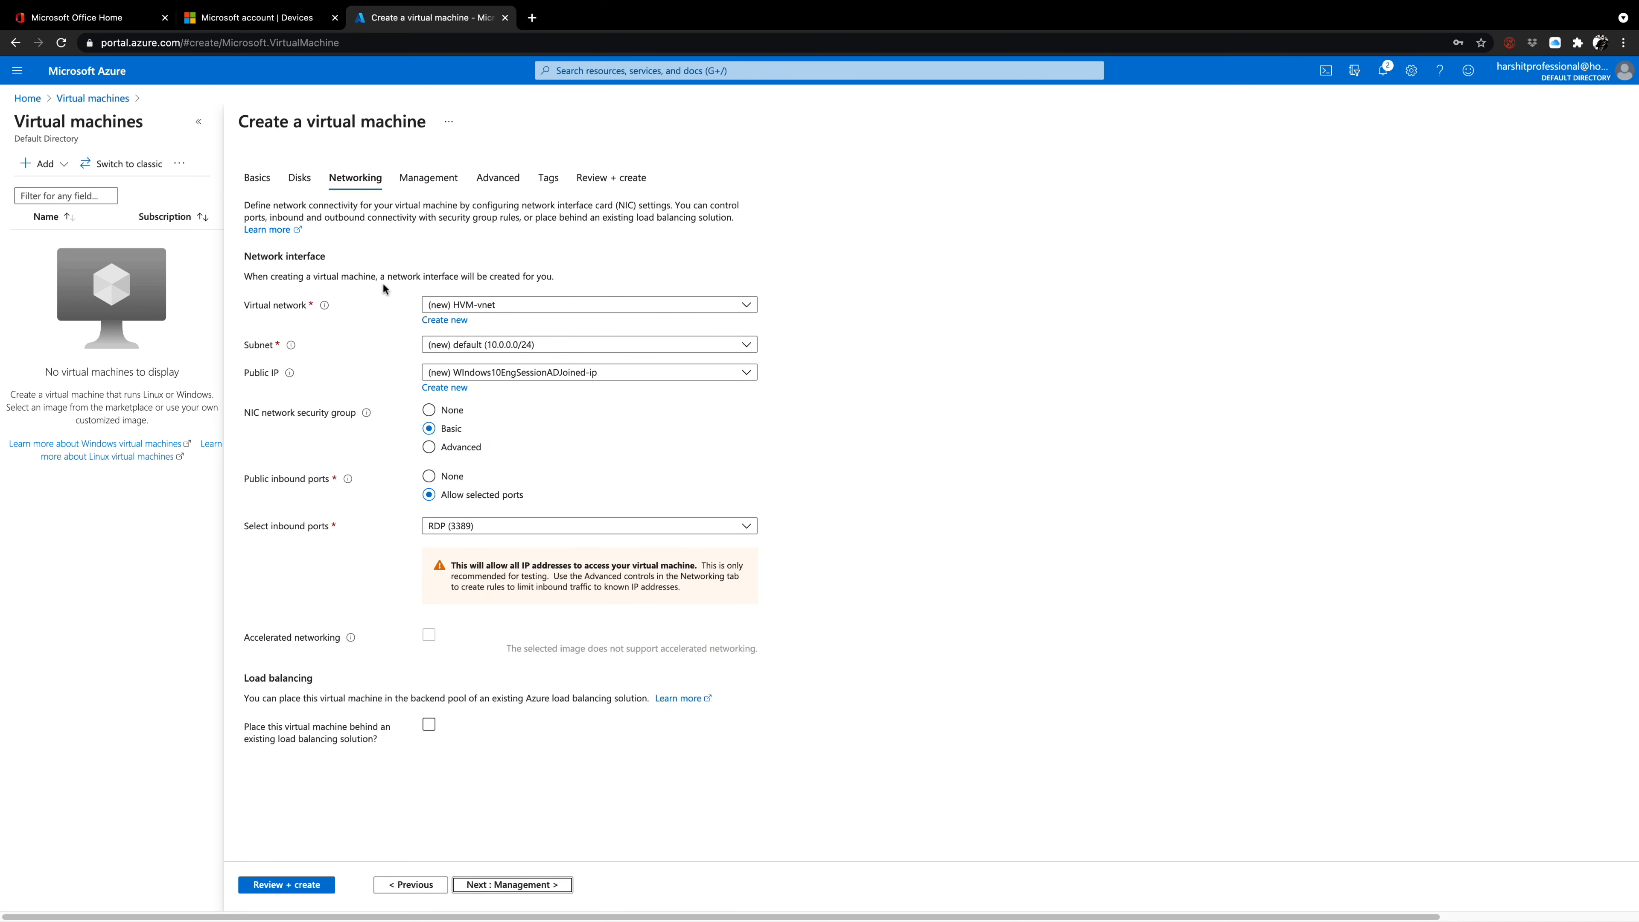
click(558, 888)
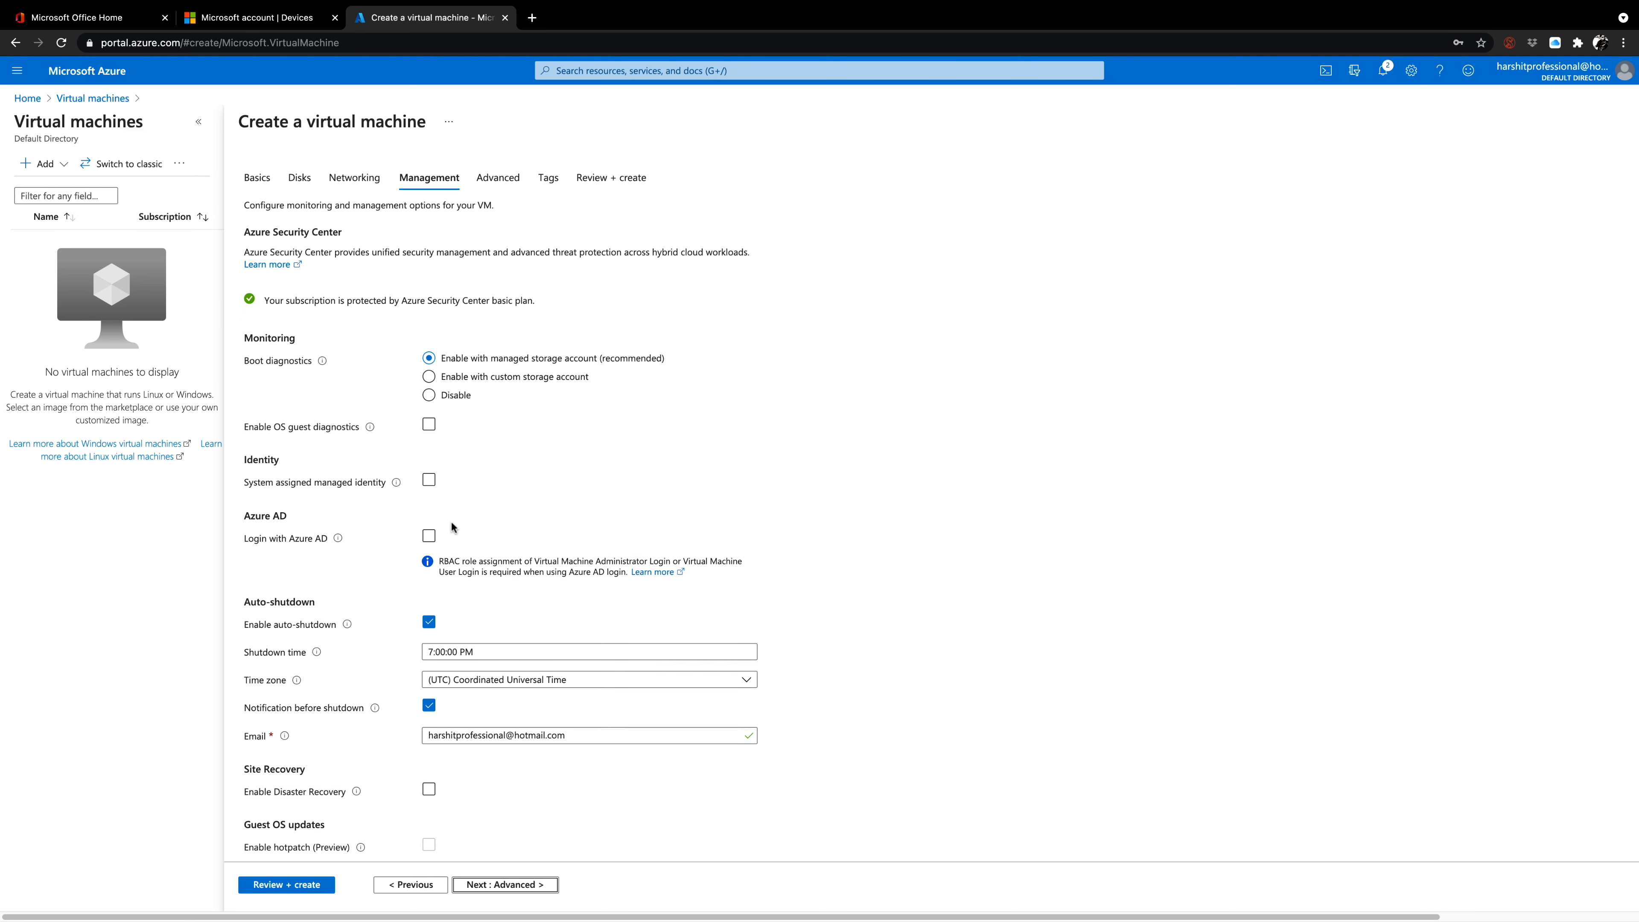
Enable Login with Azure AD for the virtual machine and highlight the Virtual Machine Administrator Login or User Login roles in its RBAC note.
scroll(443, 510, down, 2)
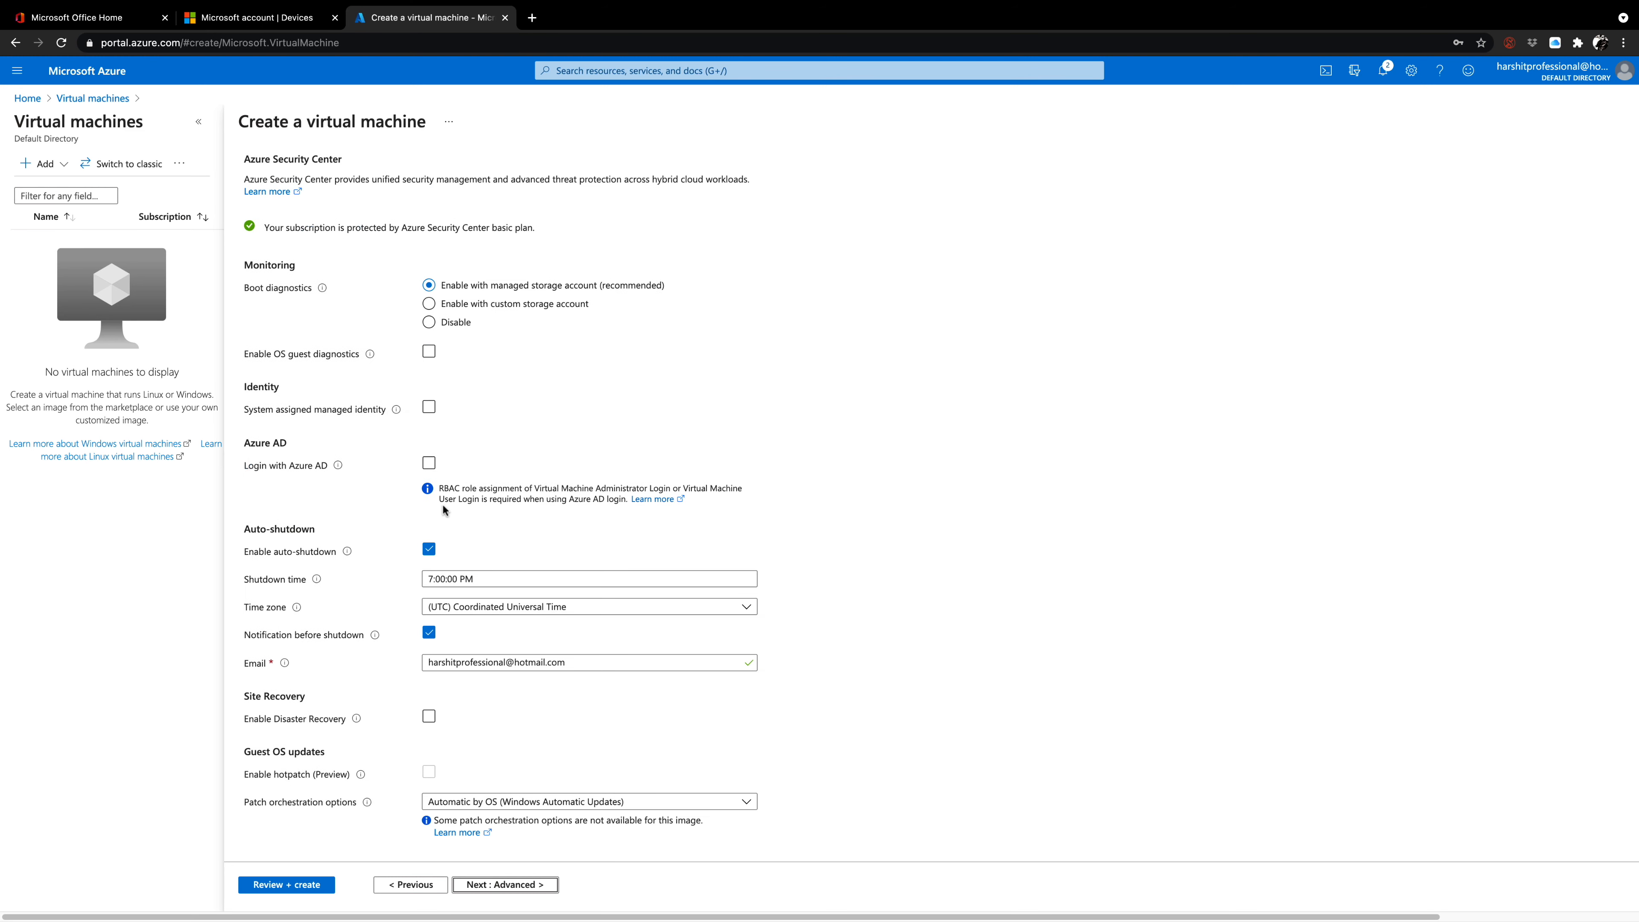
scroll(443, 510, down, 2)
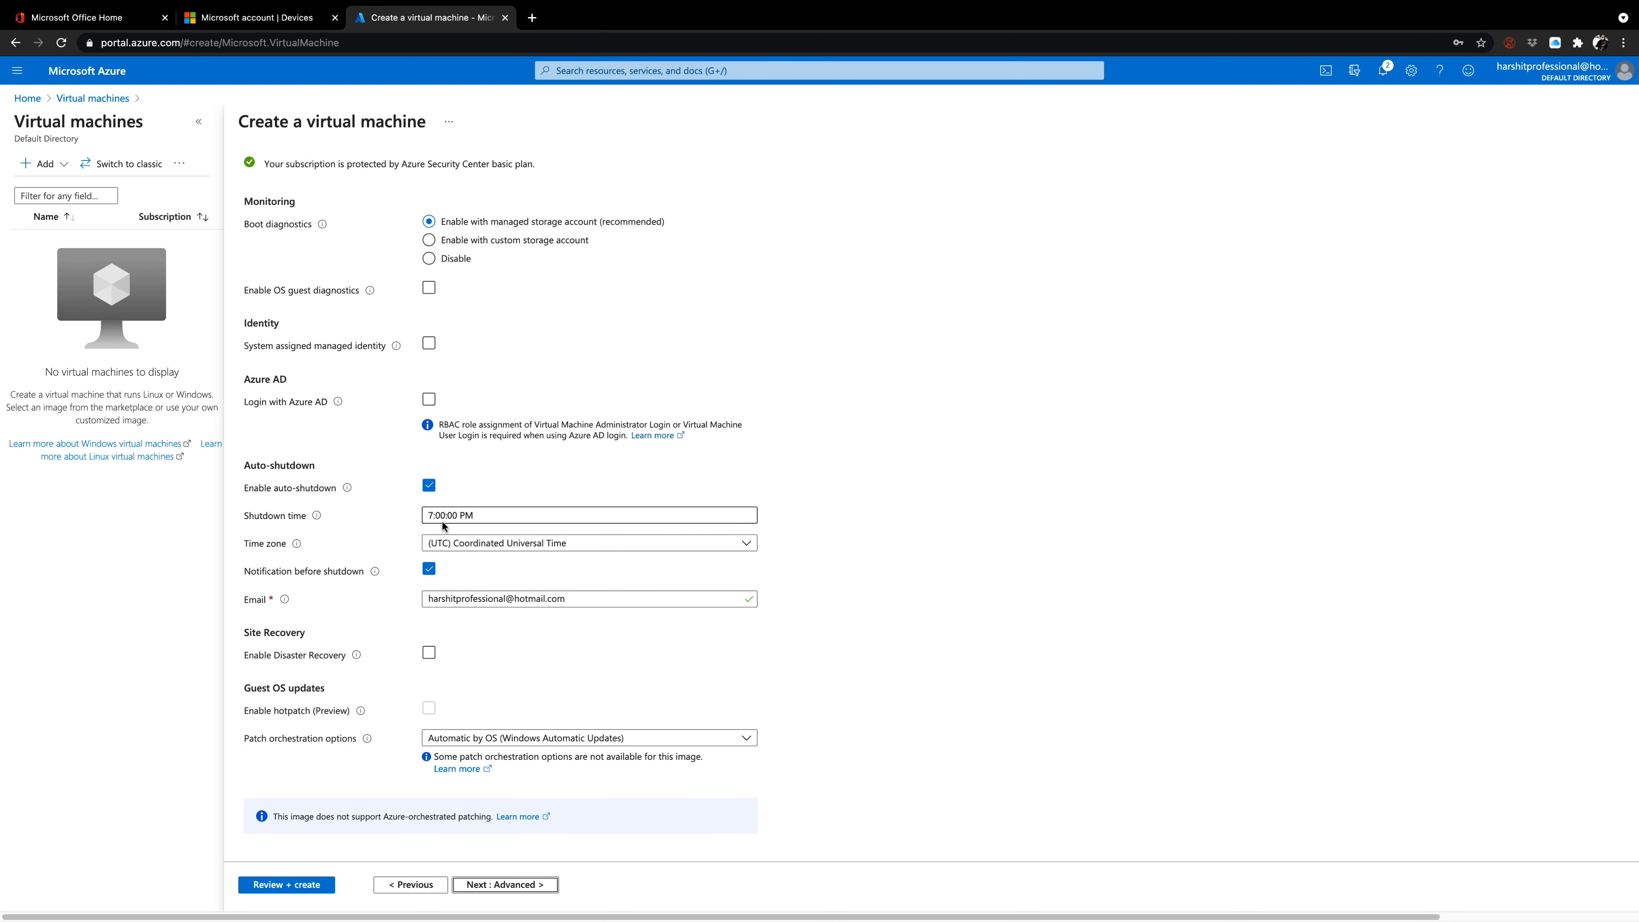
click(428, 399)
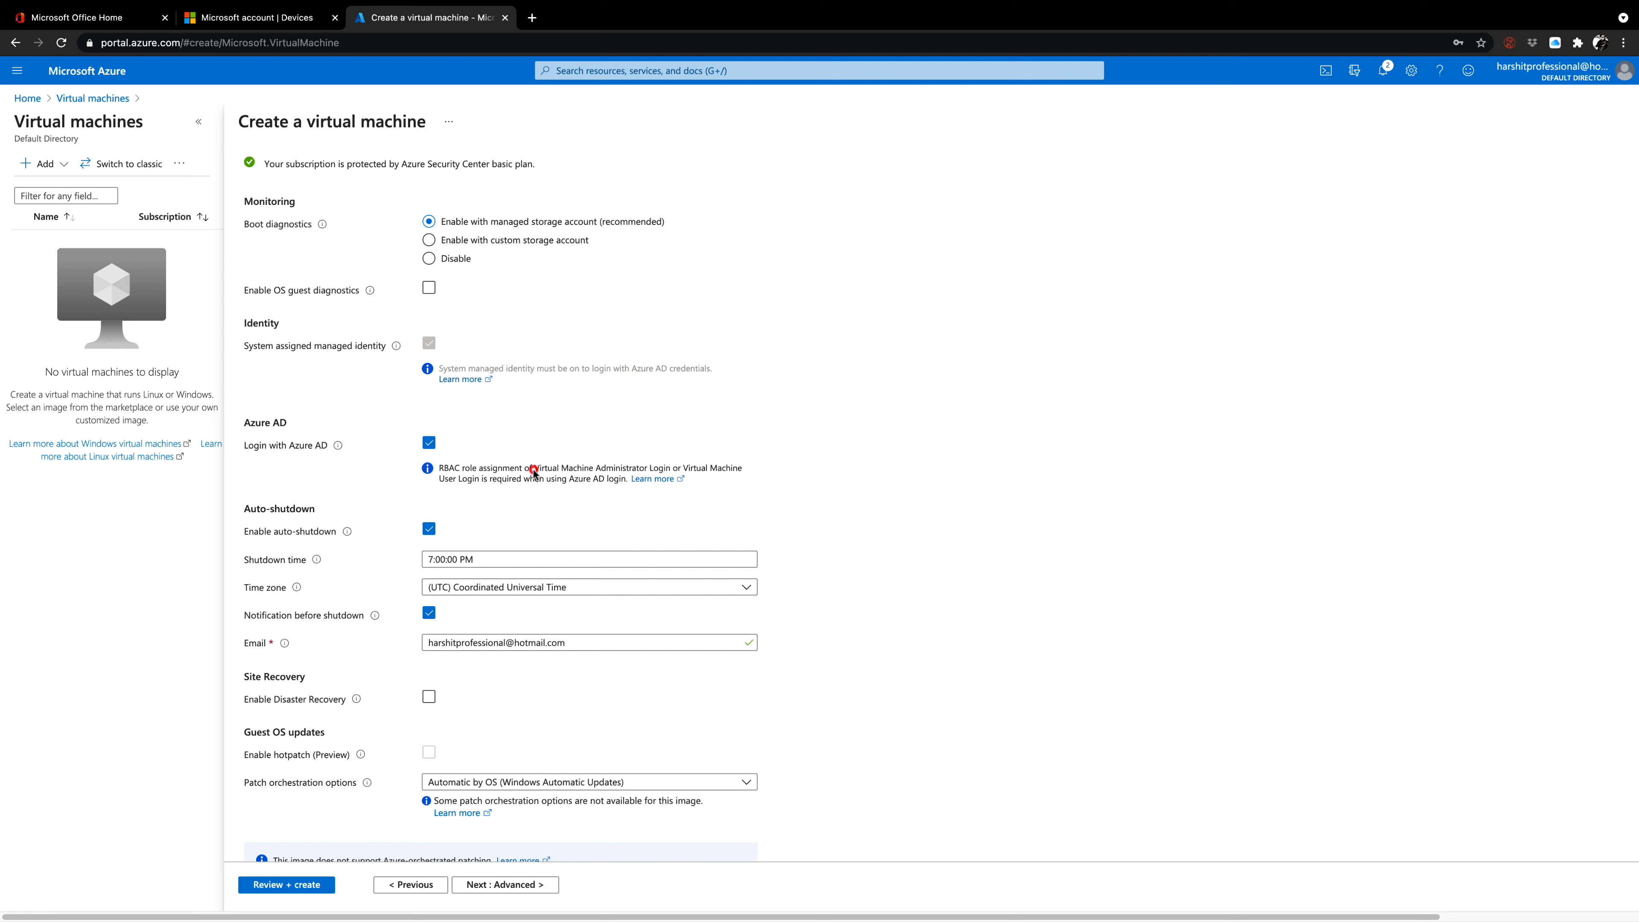
drag(534, 472, 479, 481)
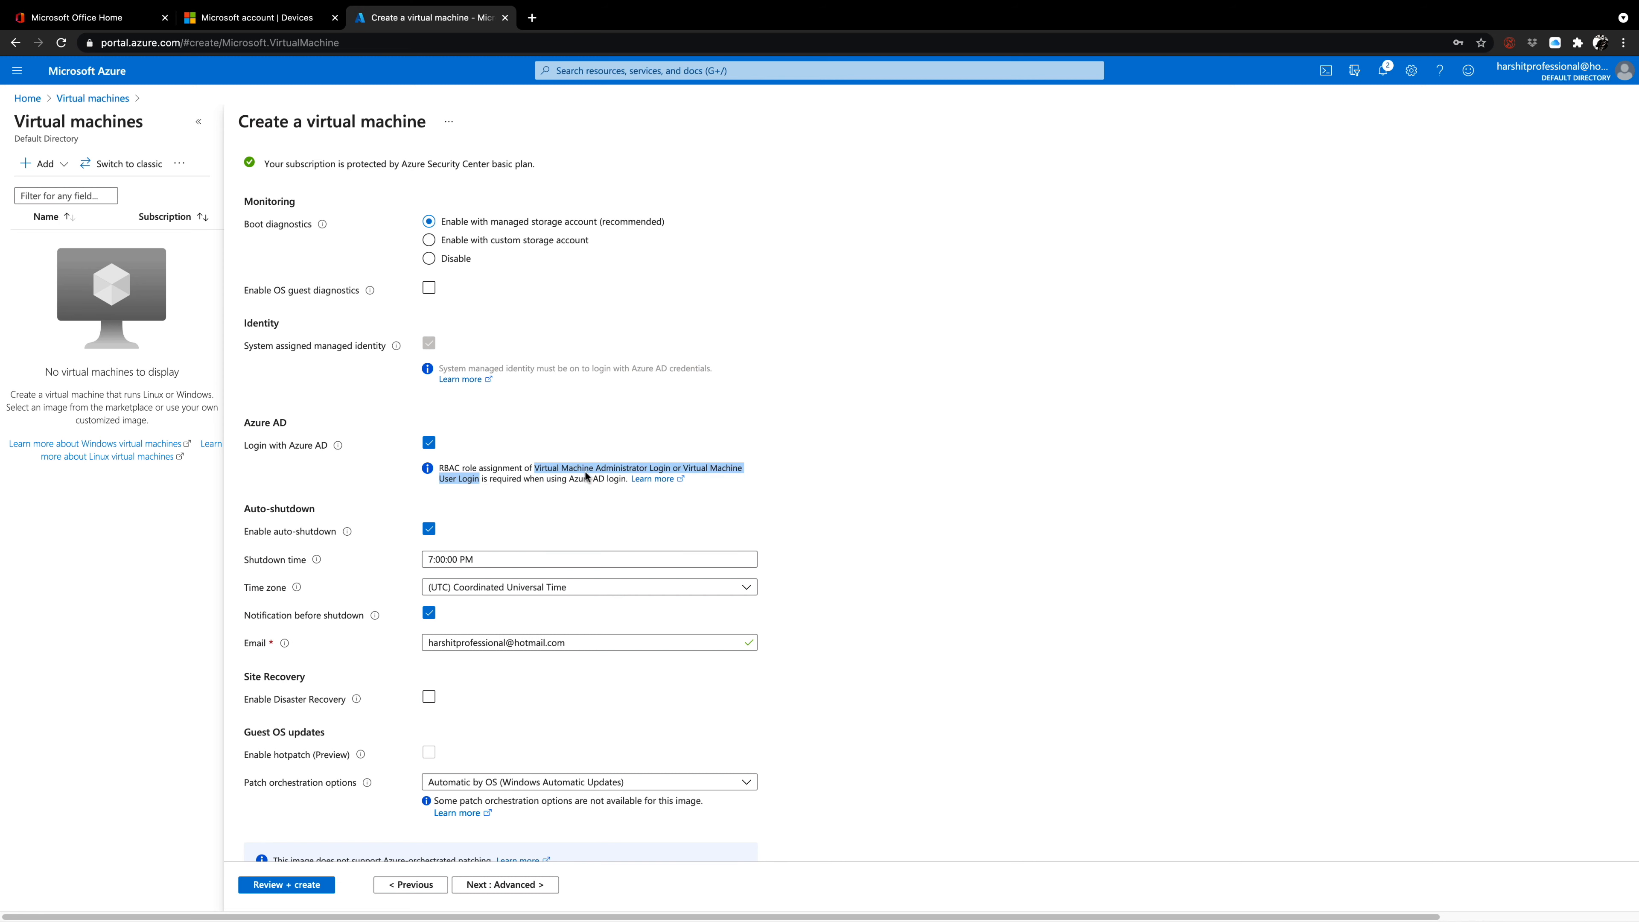
Set the auto-shutdown time zone to (UTC+05:30) Chennai, Kolkata, Mumbai, New Delhi.
click(529, 594)
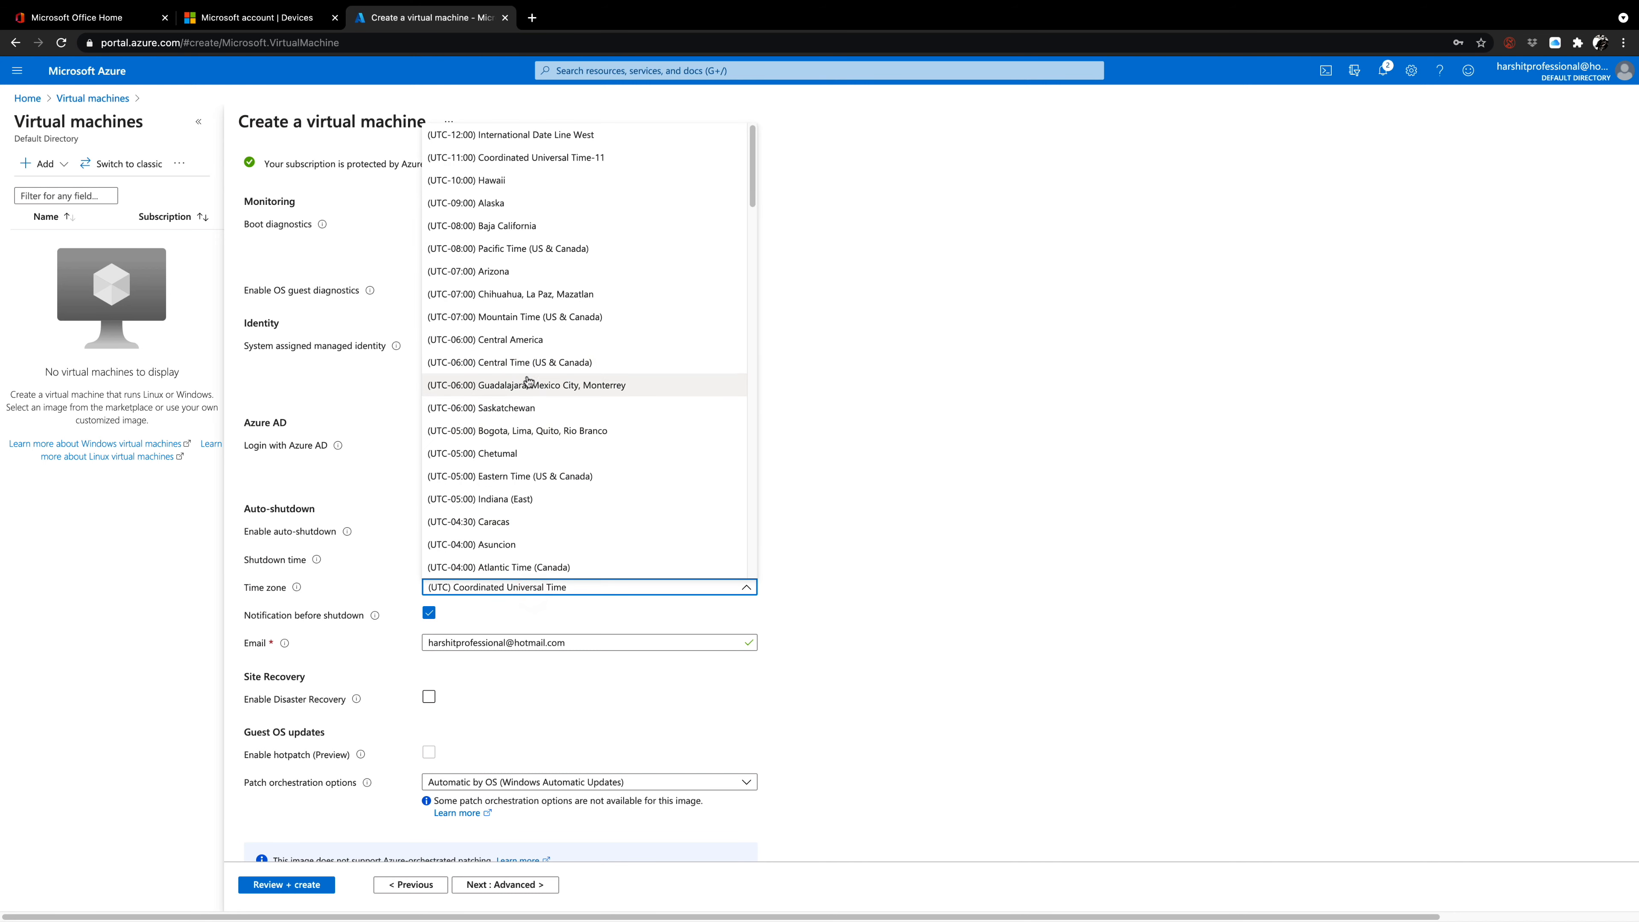
scroll(516, 400, down, 12)
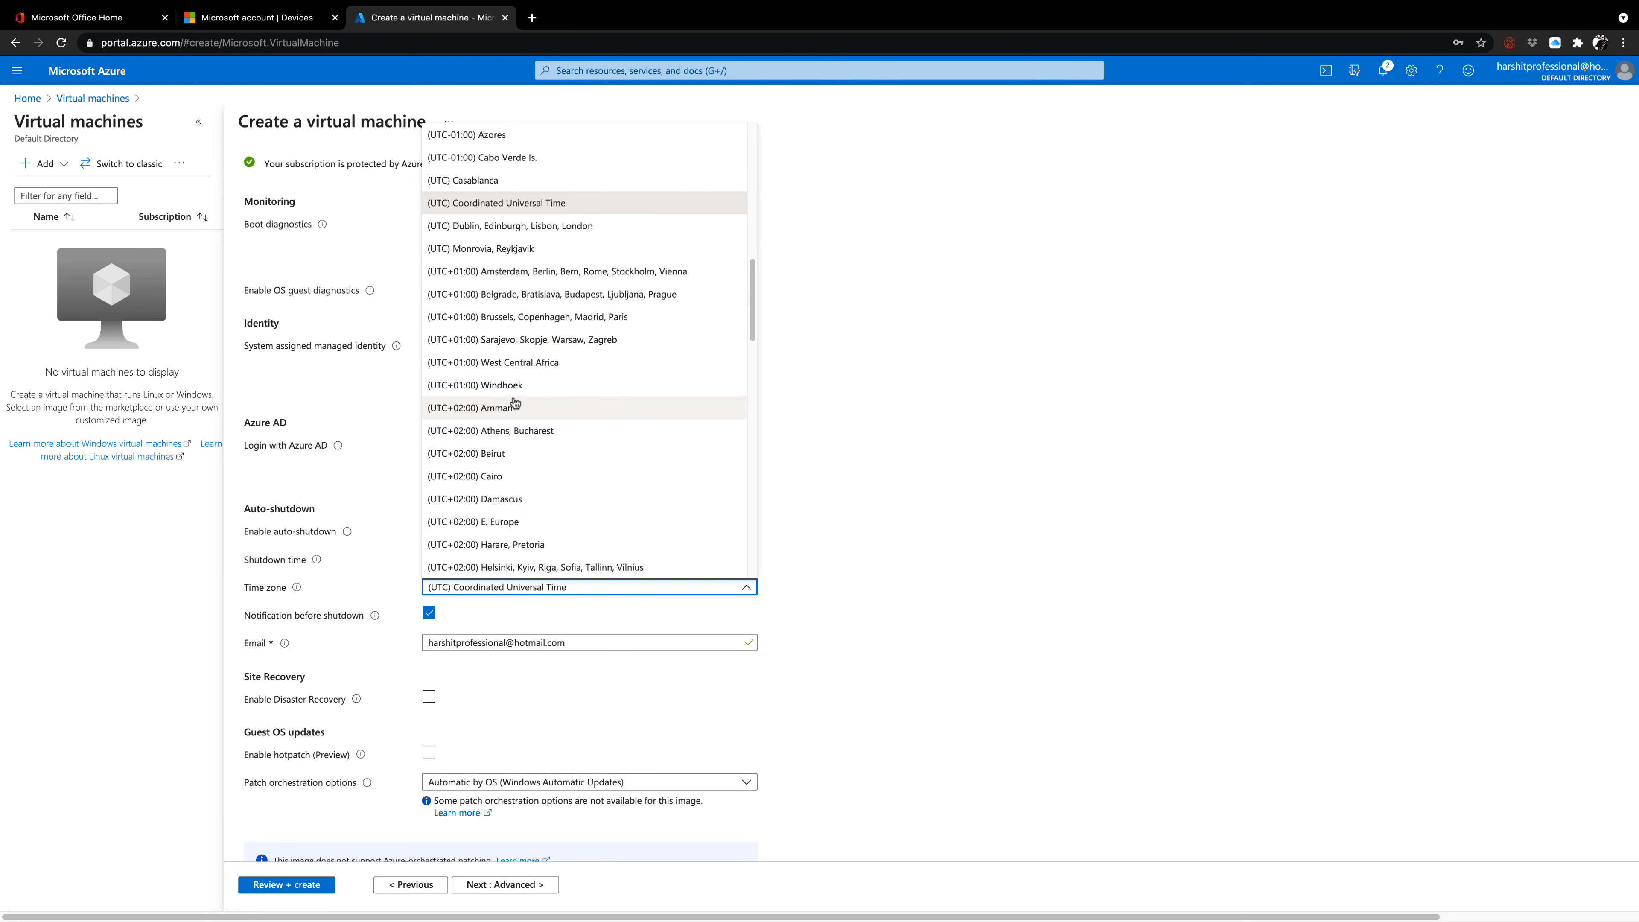
scroll(515, 403, down, 13)
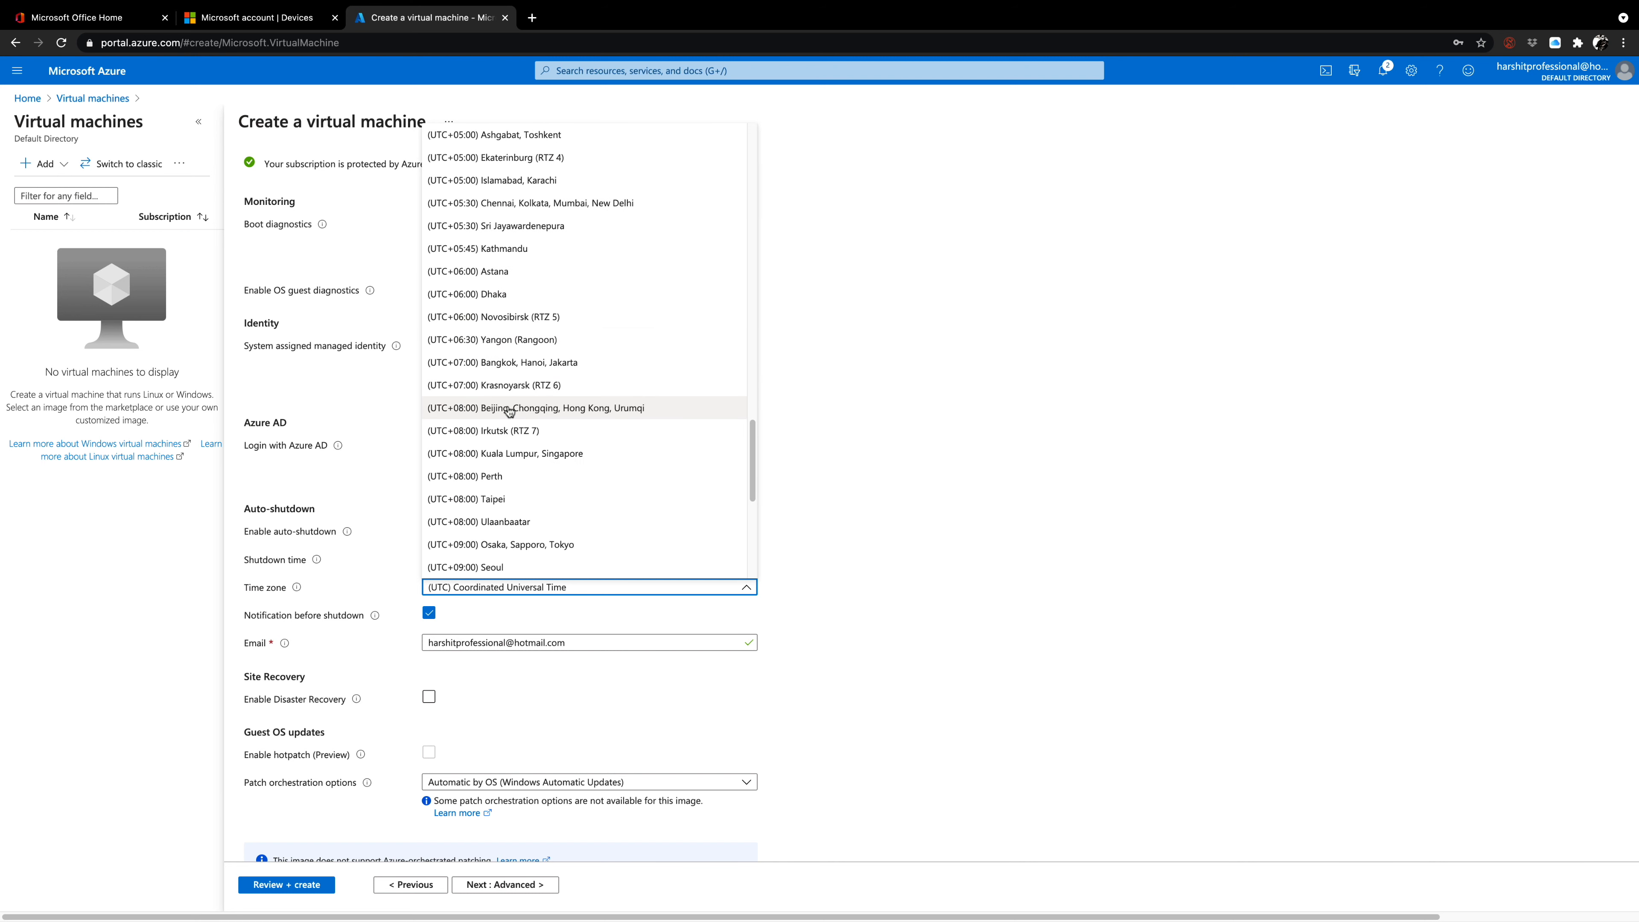
click(519, 205)
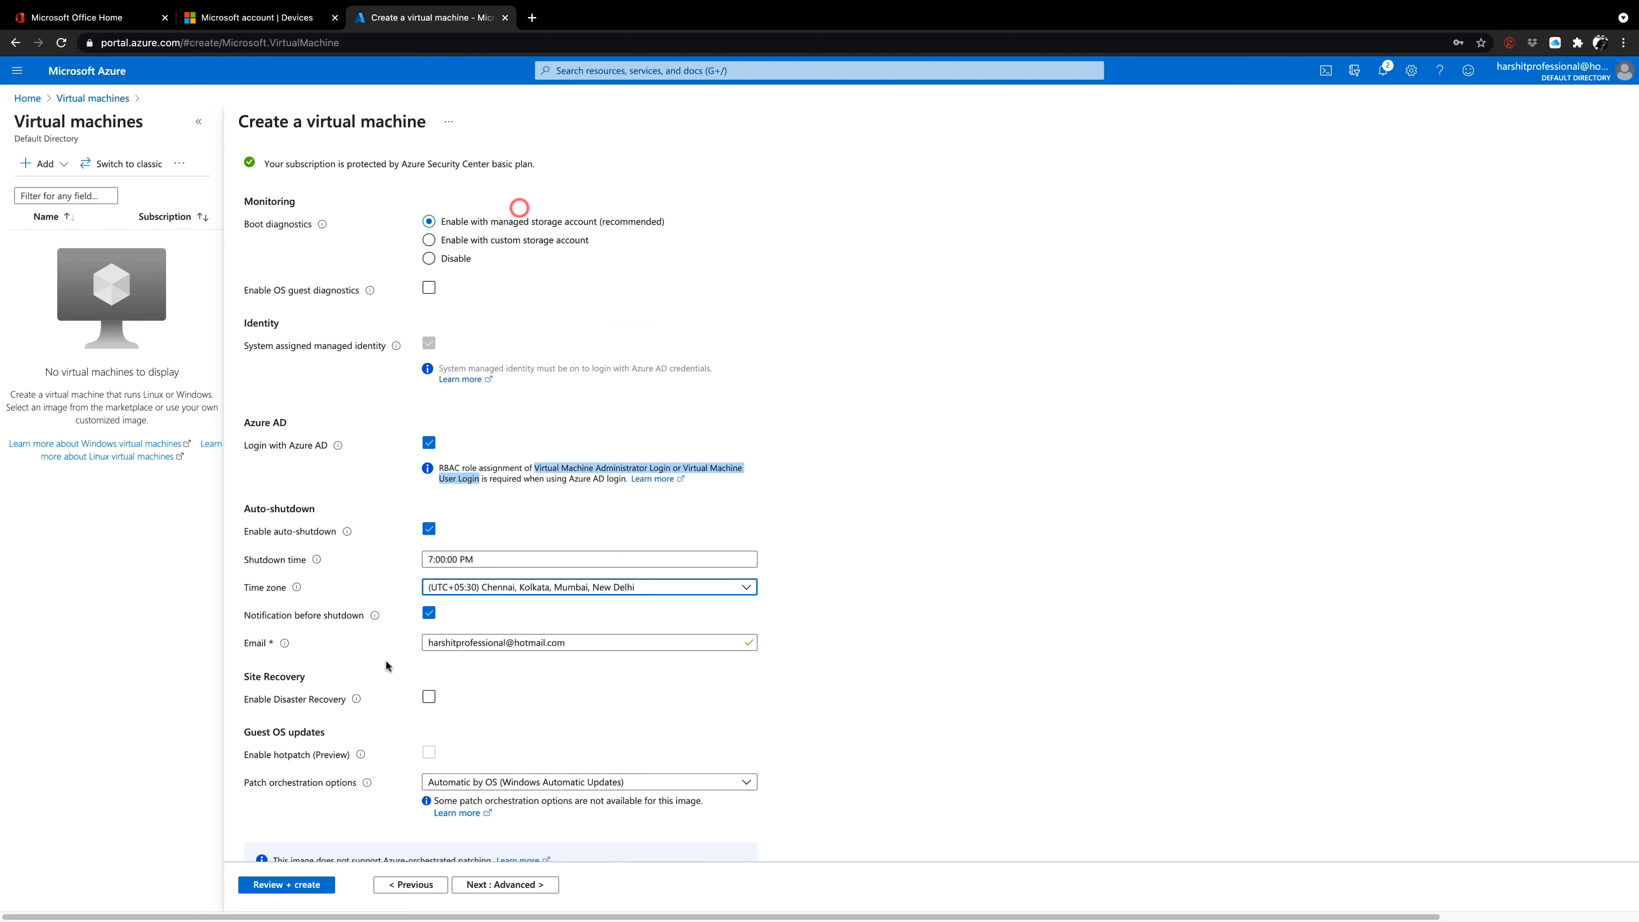
scroll(418, 716, down, 1)
click(486, 692)
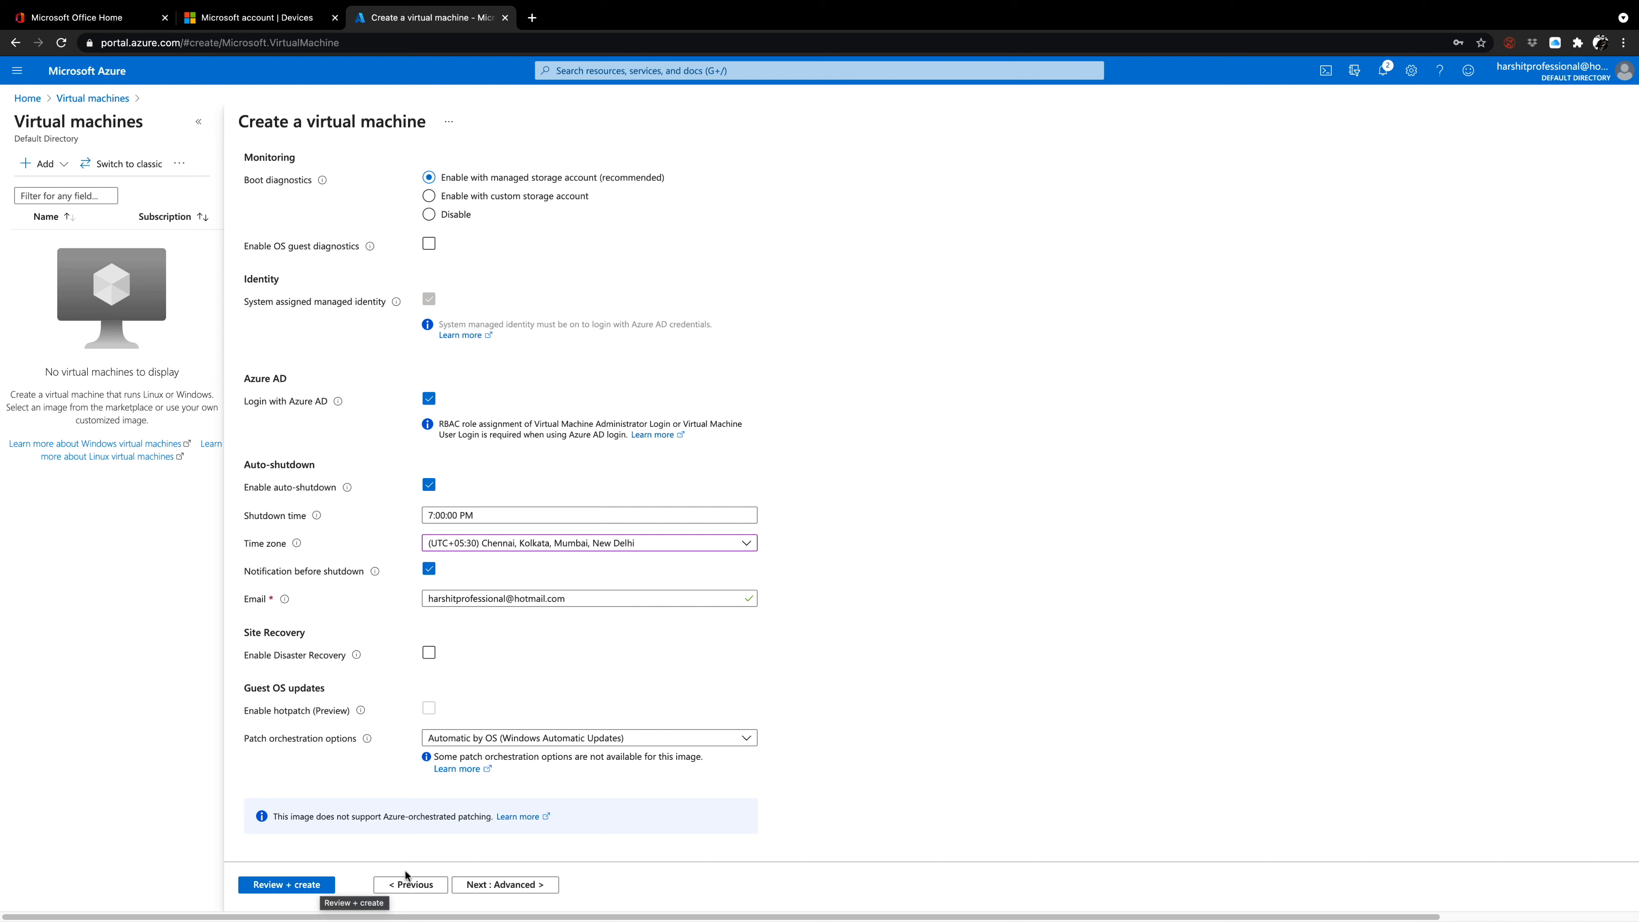
Recheck the administrator username in the basic settings, and validate and create the virtual machine.
click(412, 884)
click(412, 885)
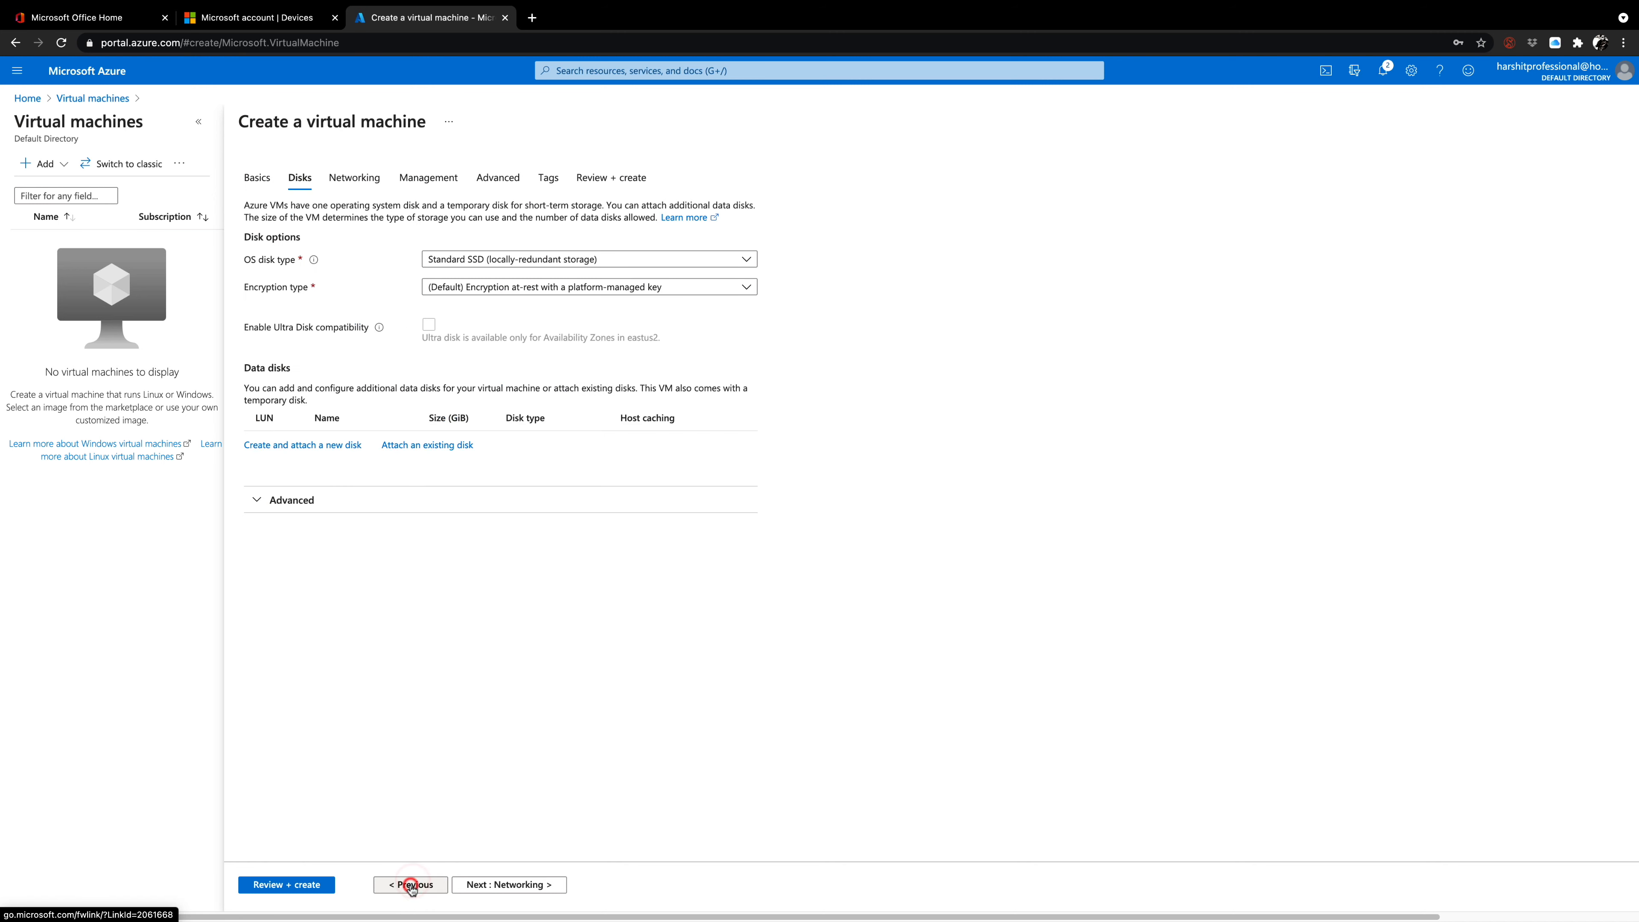
click(412, 885)
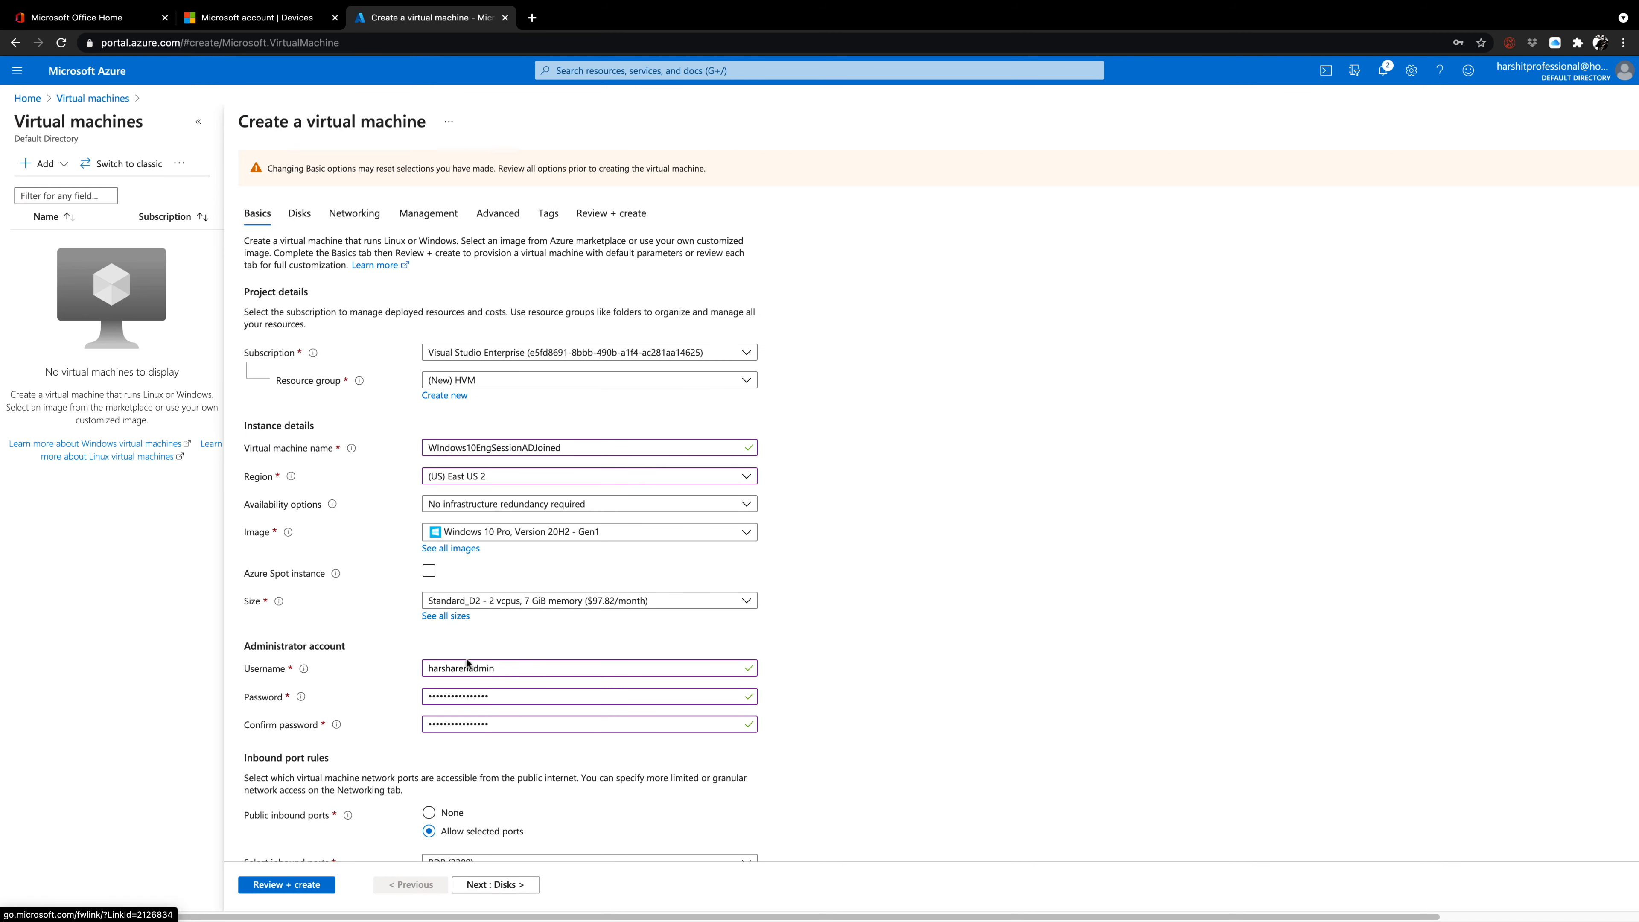
drag(500, 666, 409, 662)
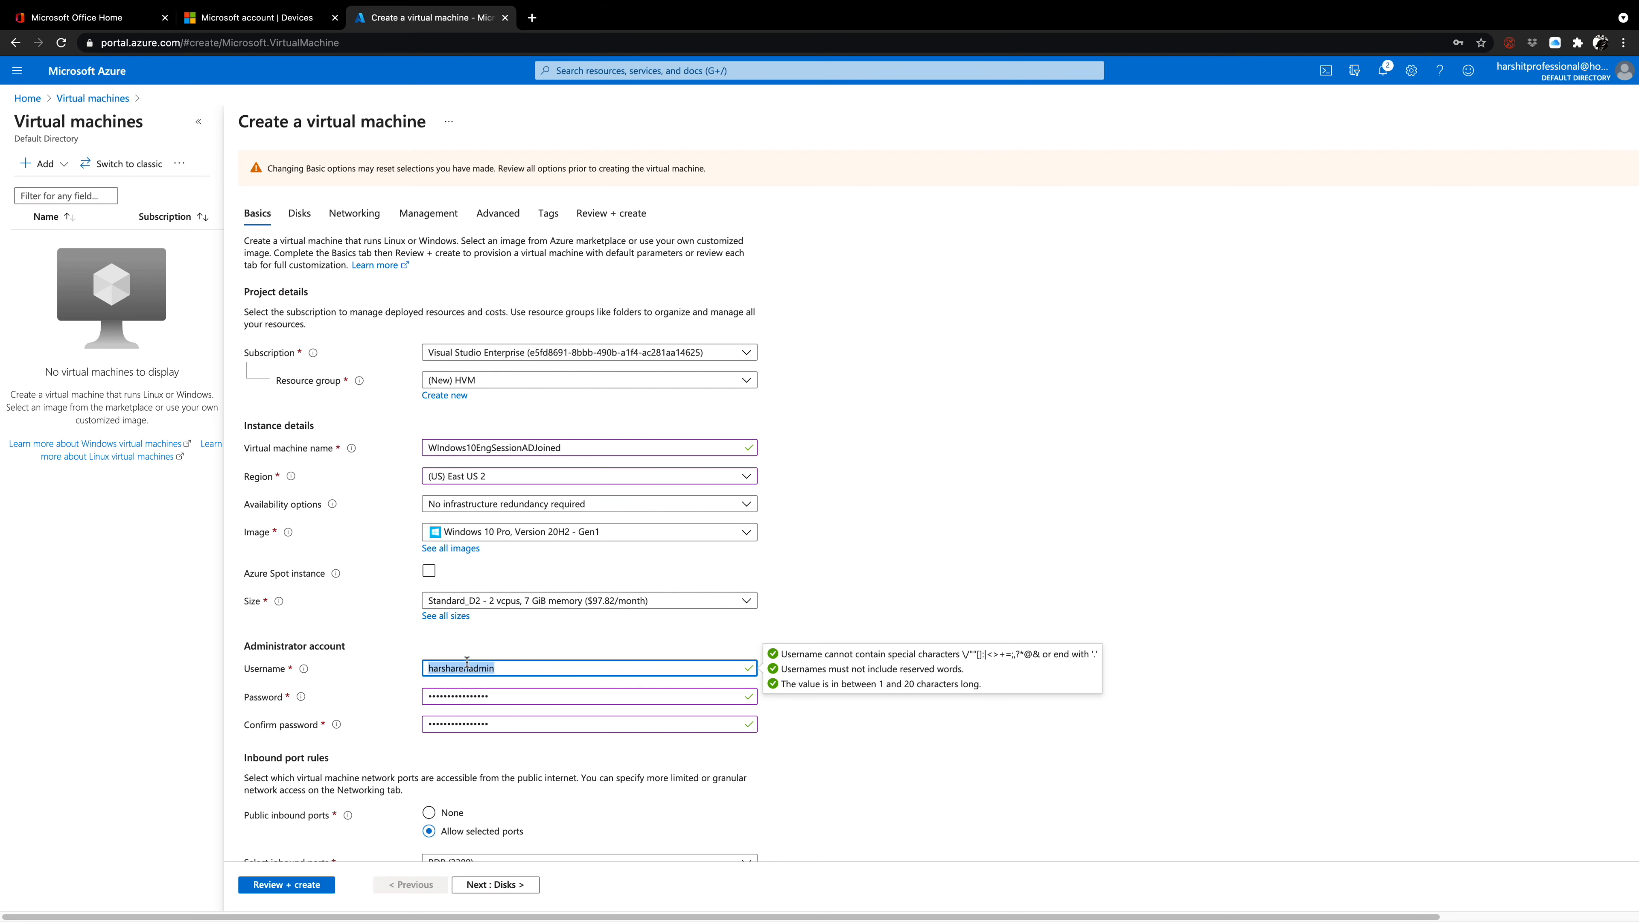
click(316, 884)
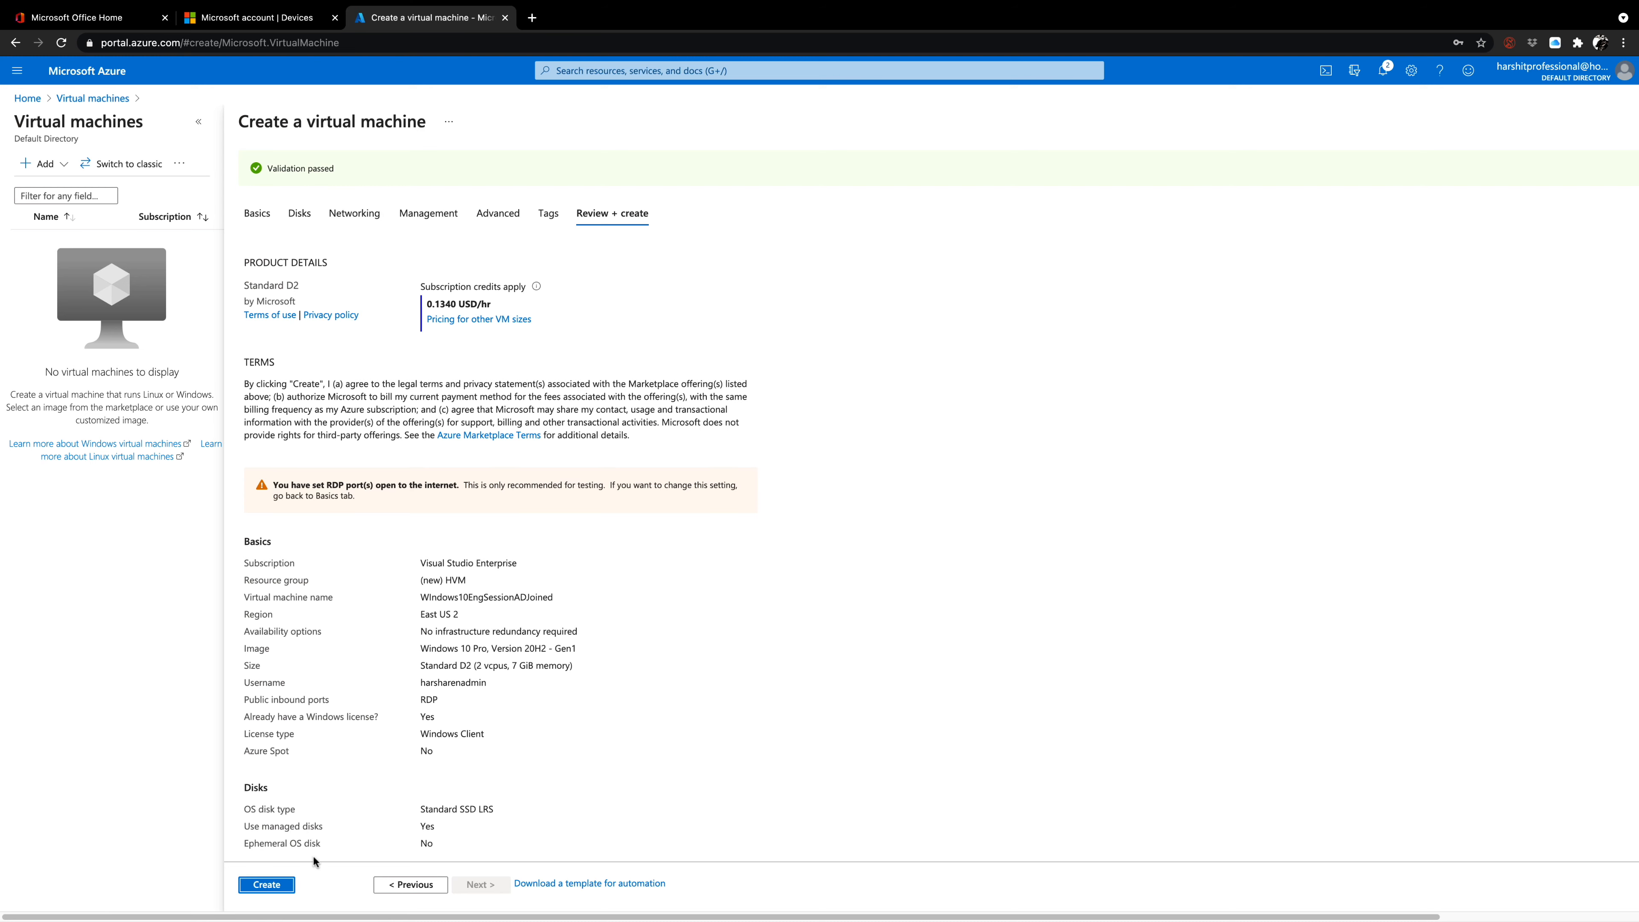
click(288, 885)
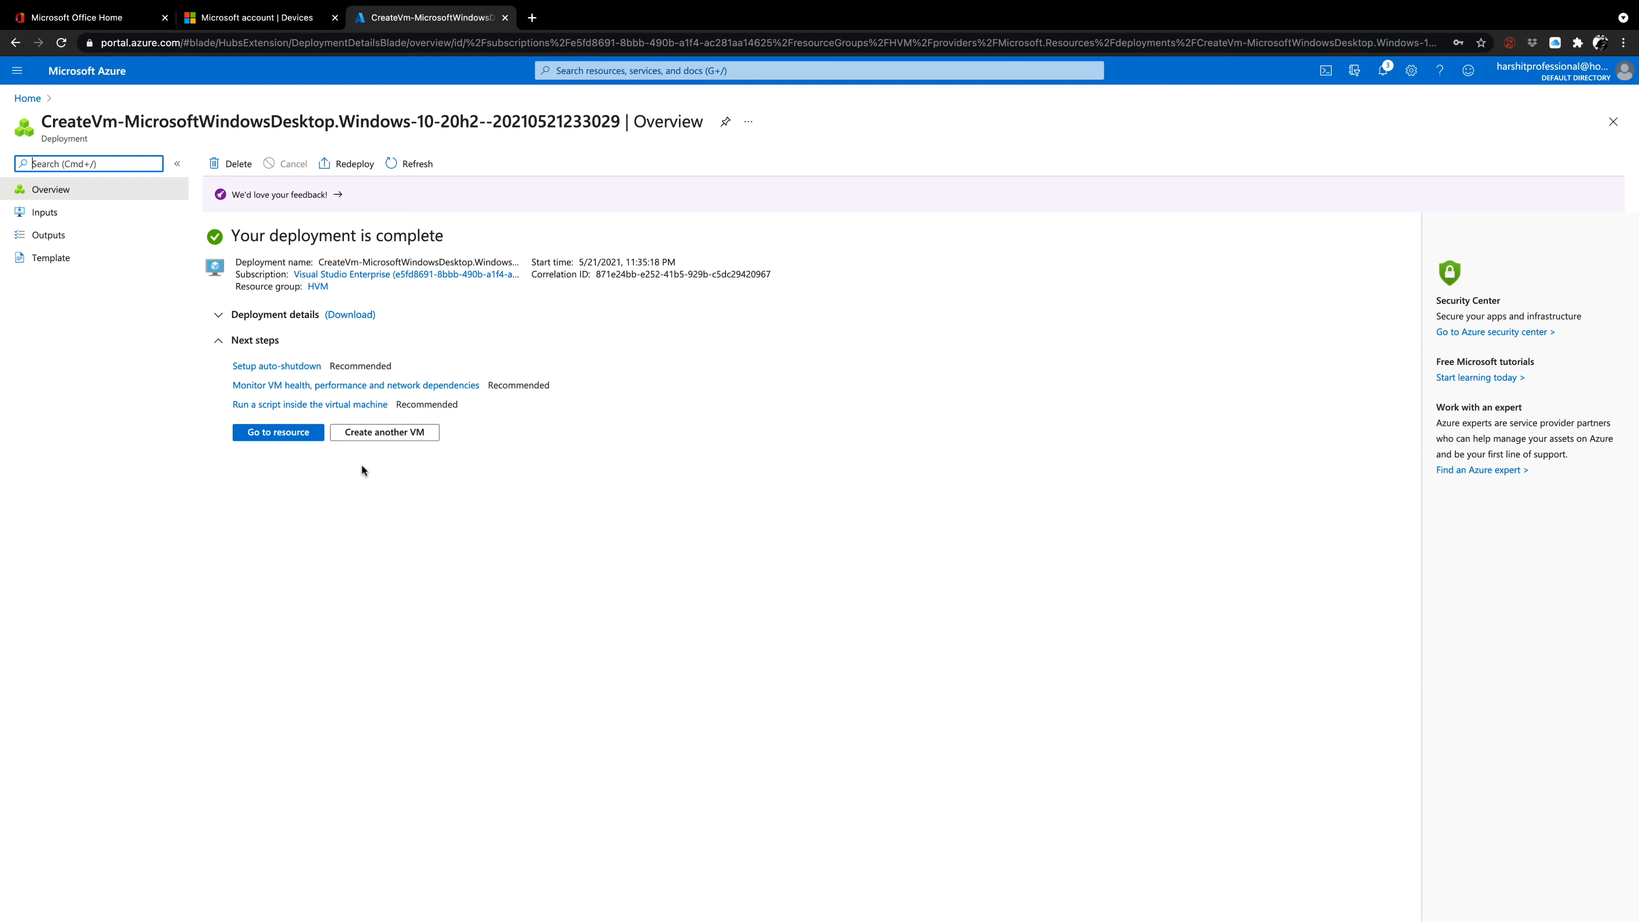
Open the deployed virtual machine and examine its installed extensions and system-assigned managed identity.
click(305, 429)
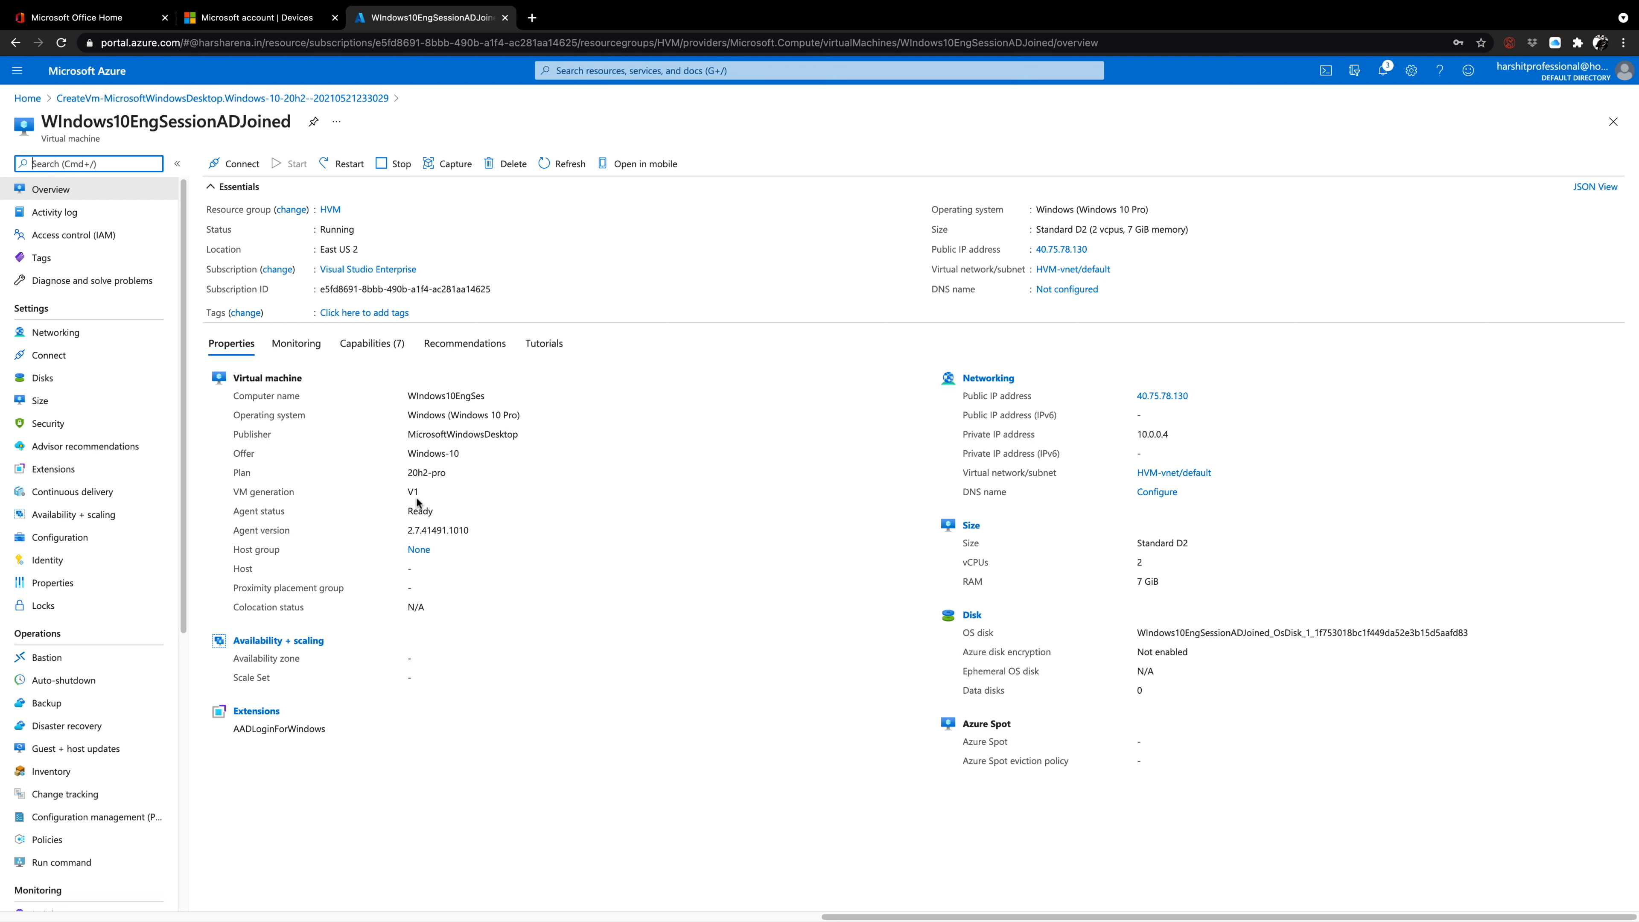
click(110, 472)
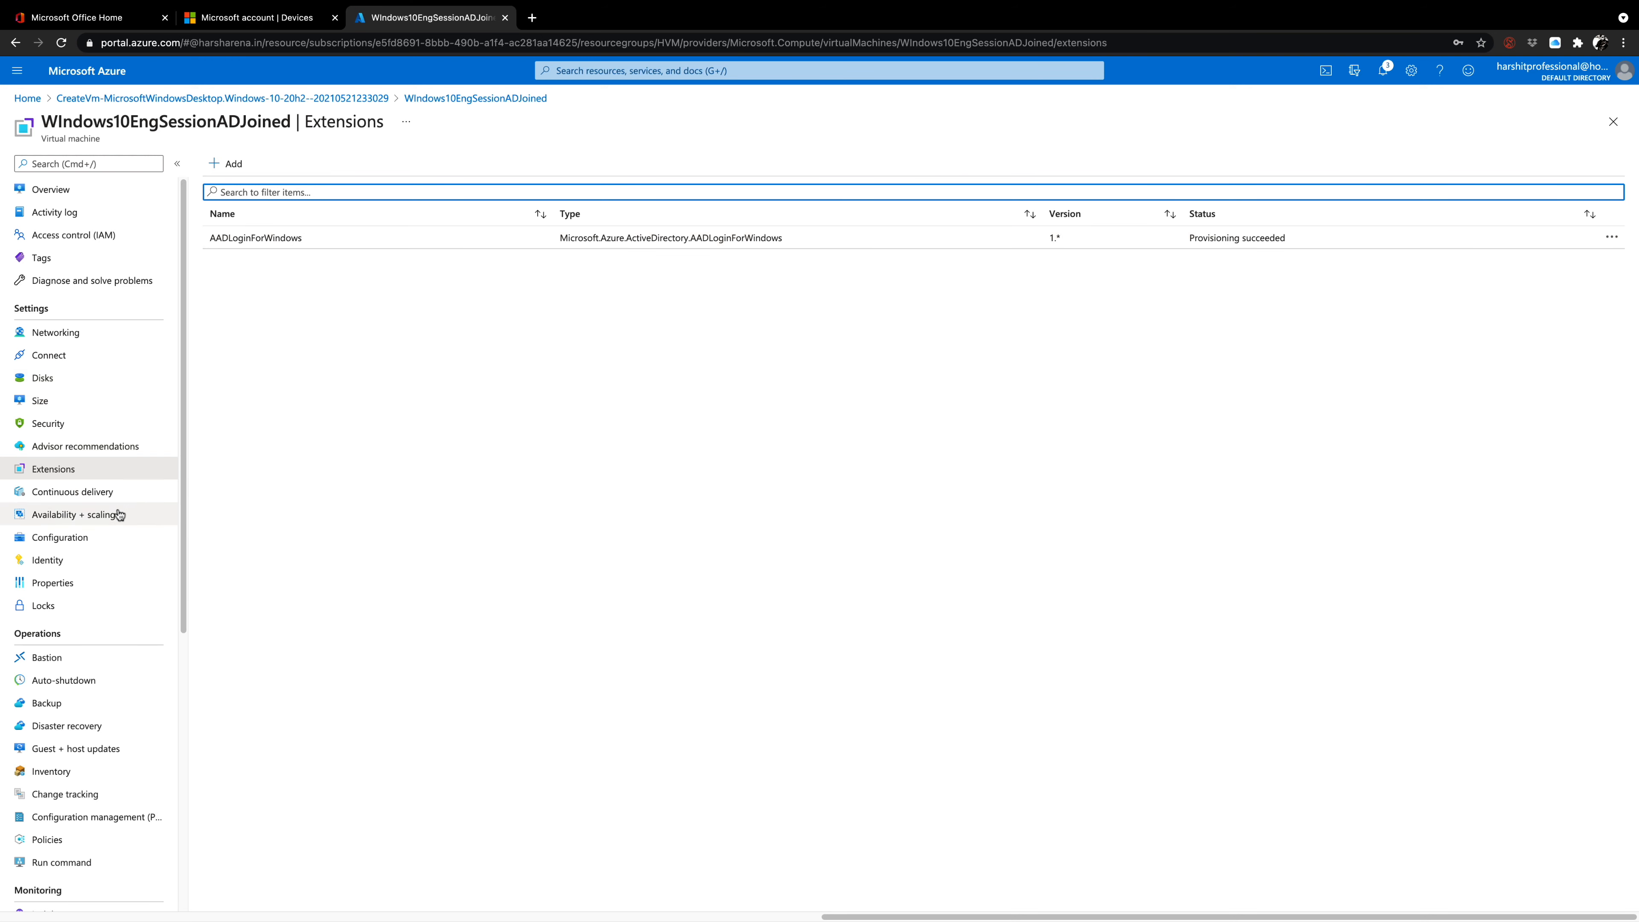
click(91, 563)
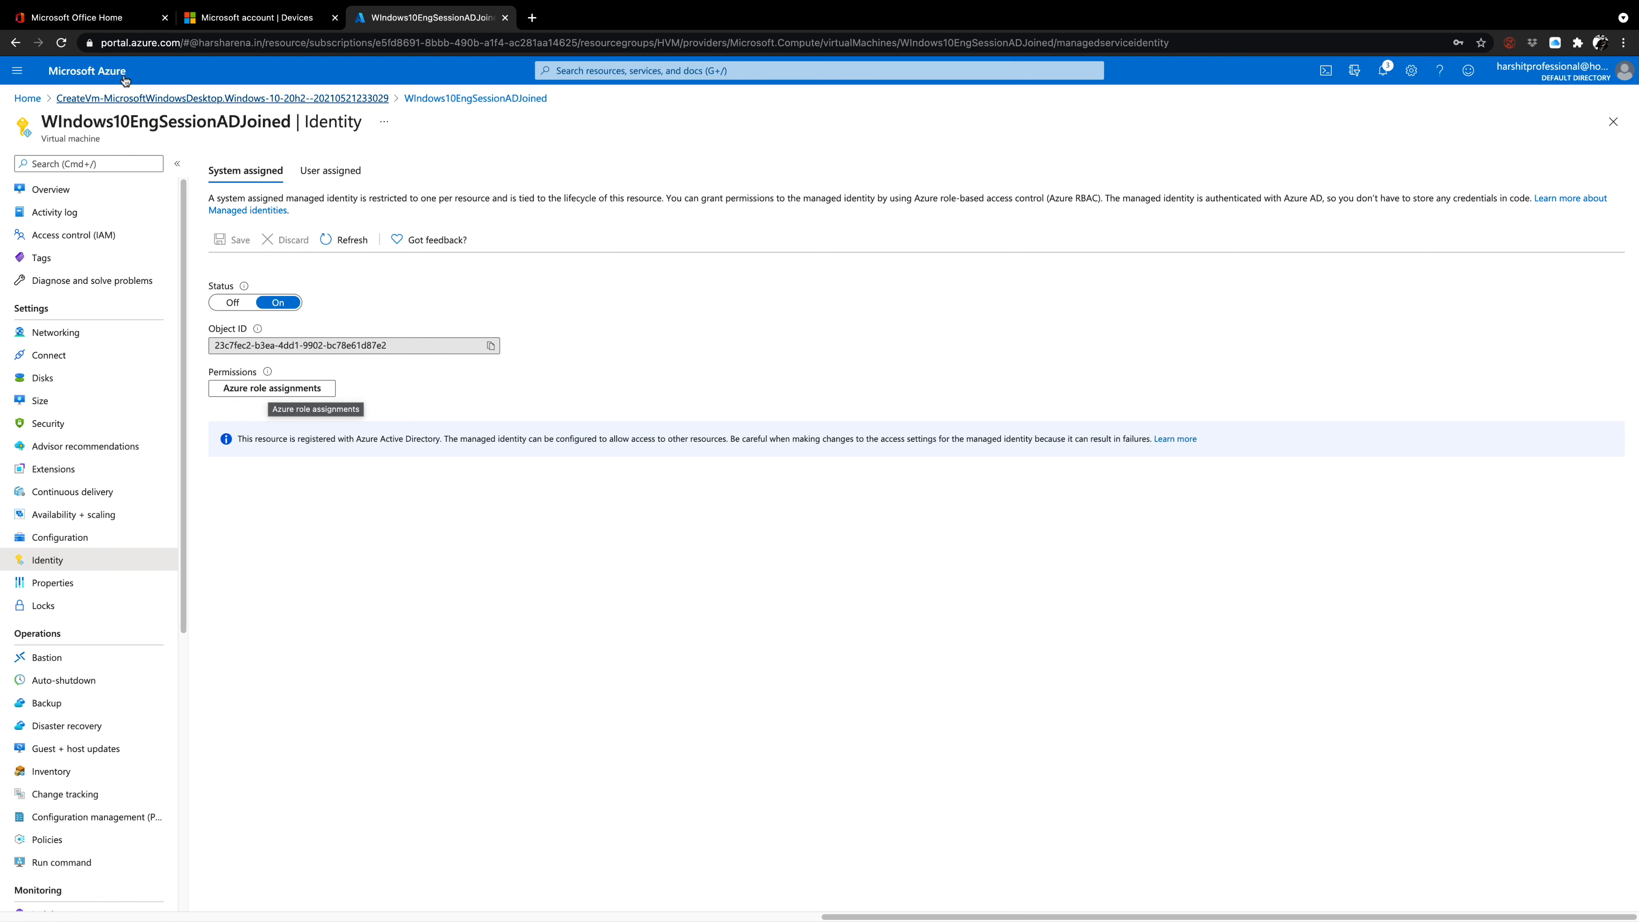
Open the virtual machine's device record in the Azure Active Directory device list to examine its join type and details.
click(23, 99)
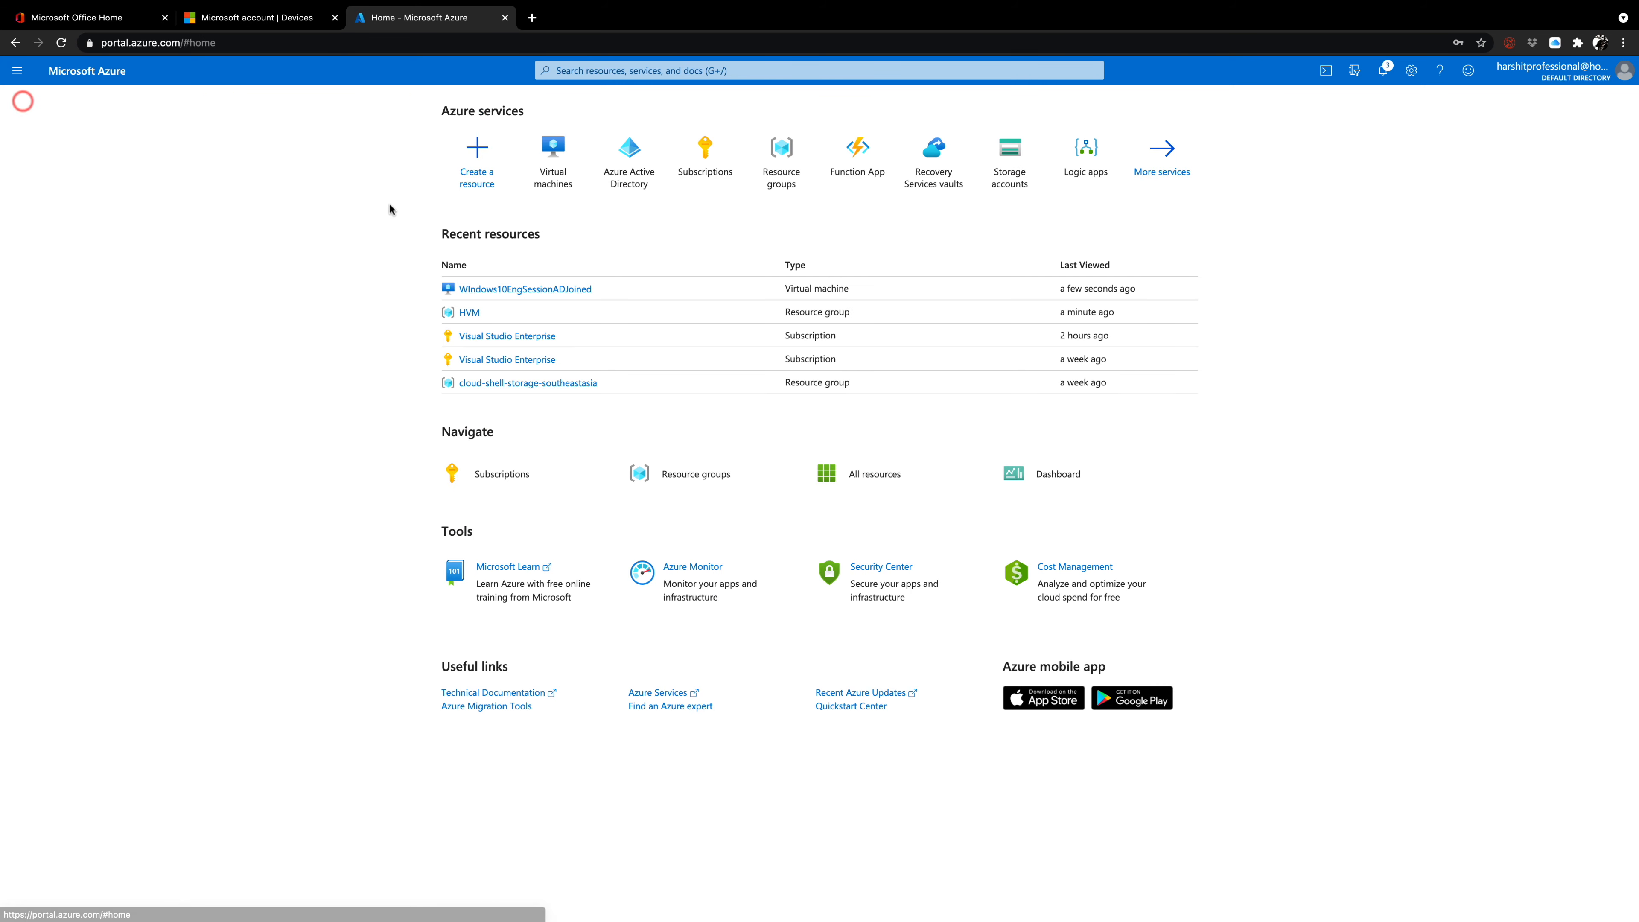
click(634, 171)
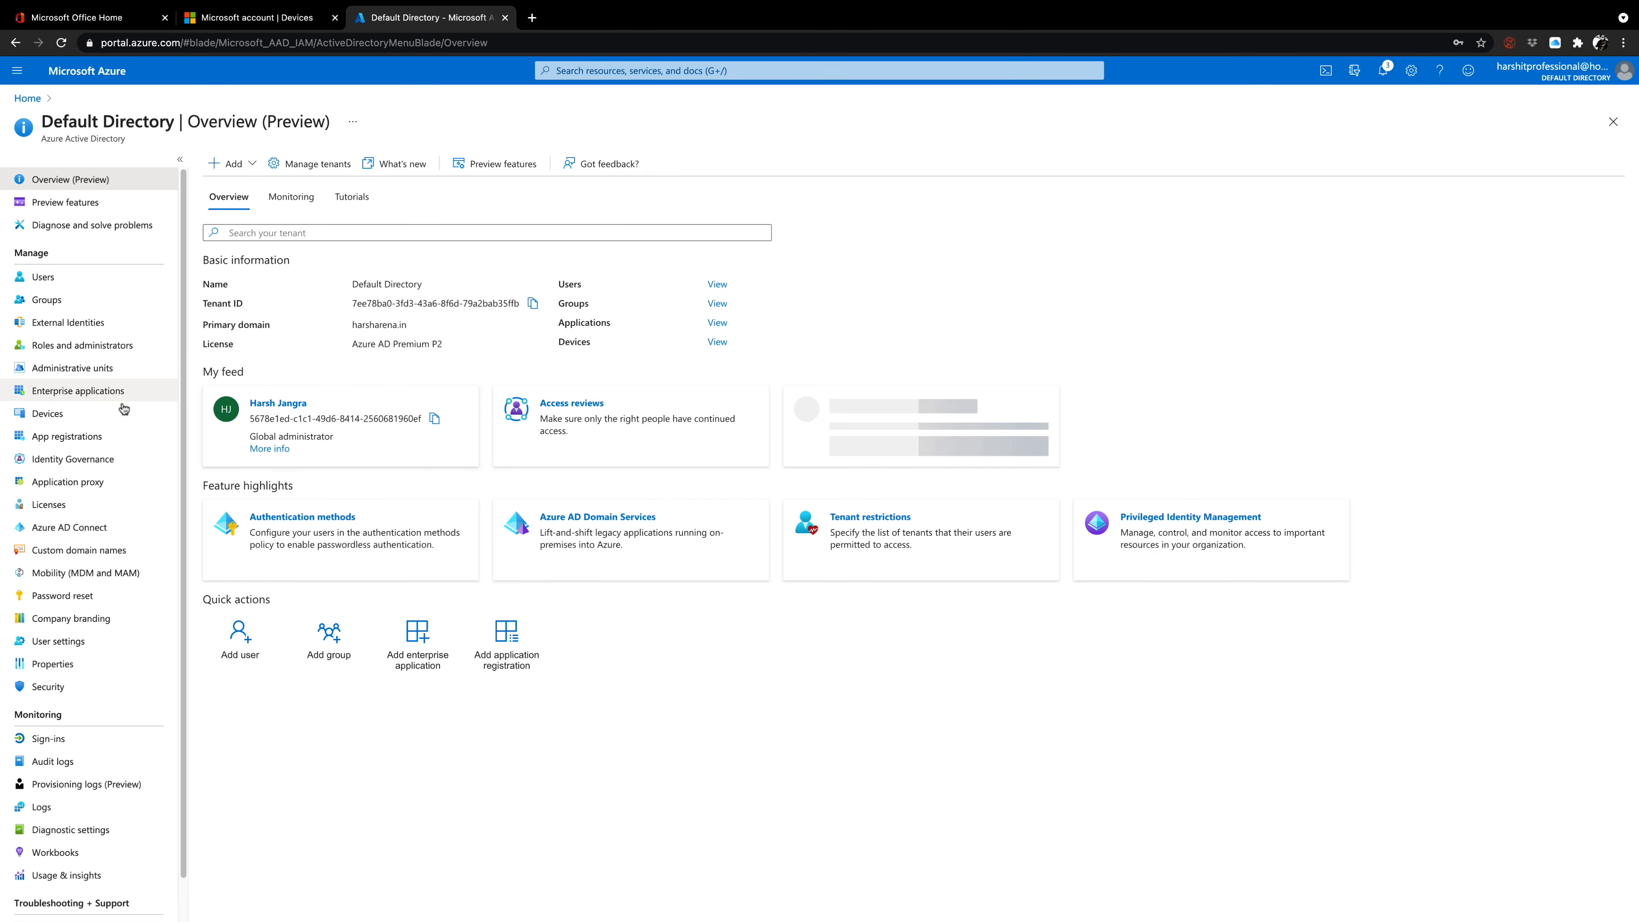
click(87, 416)
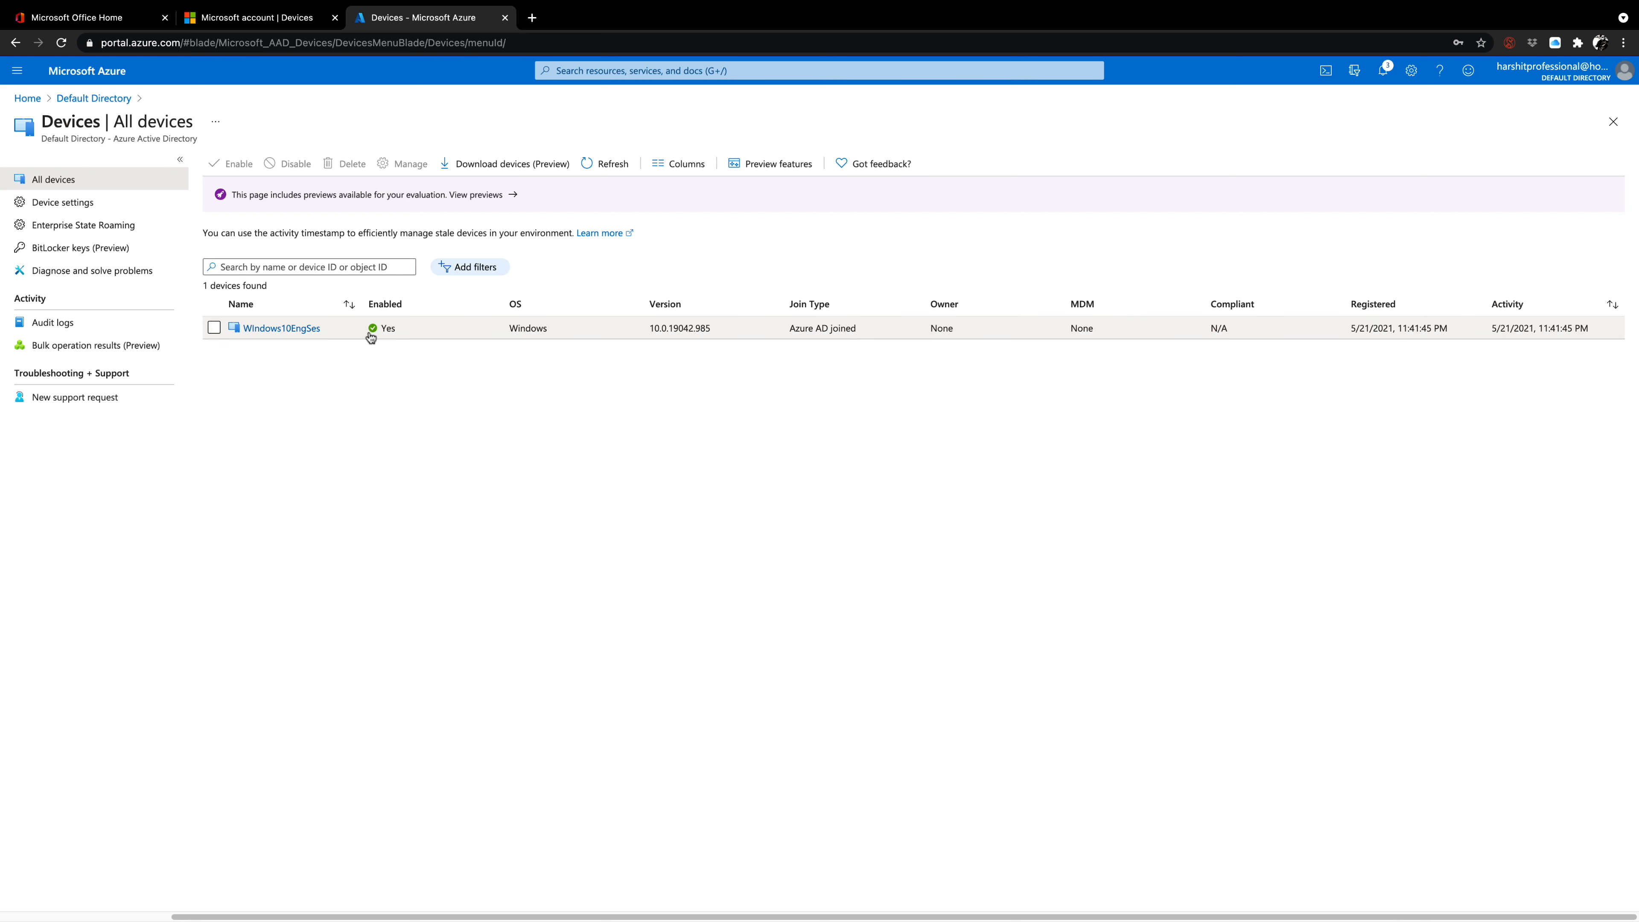
click(300, 329)
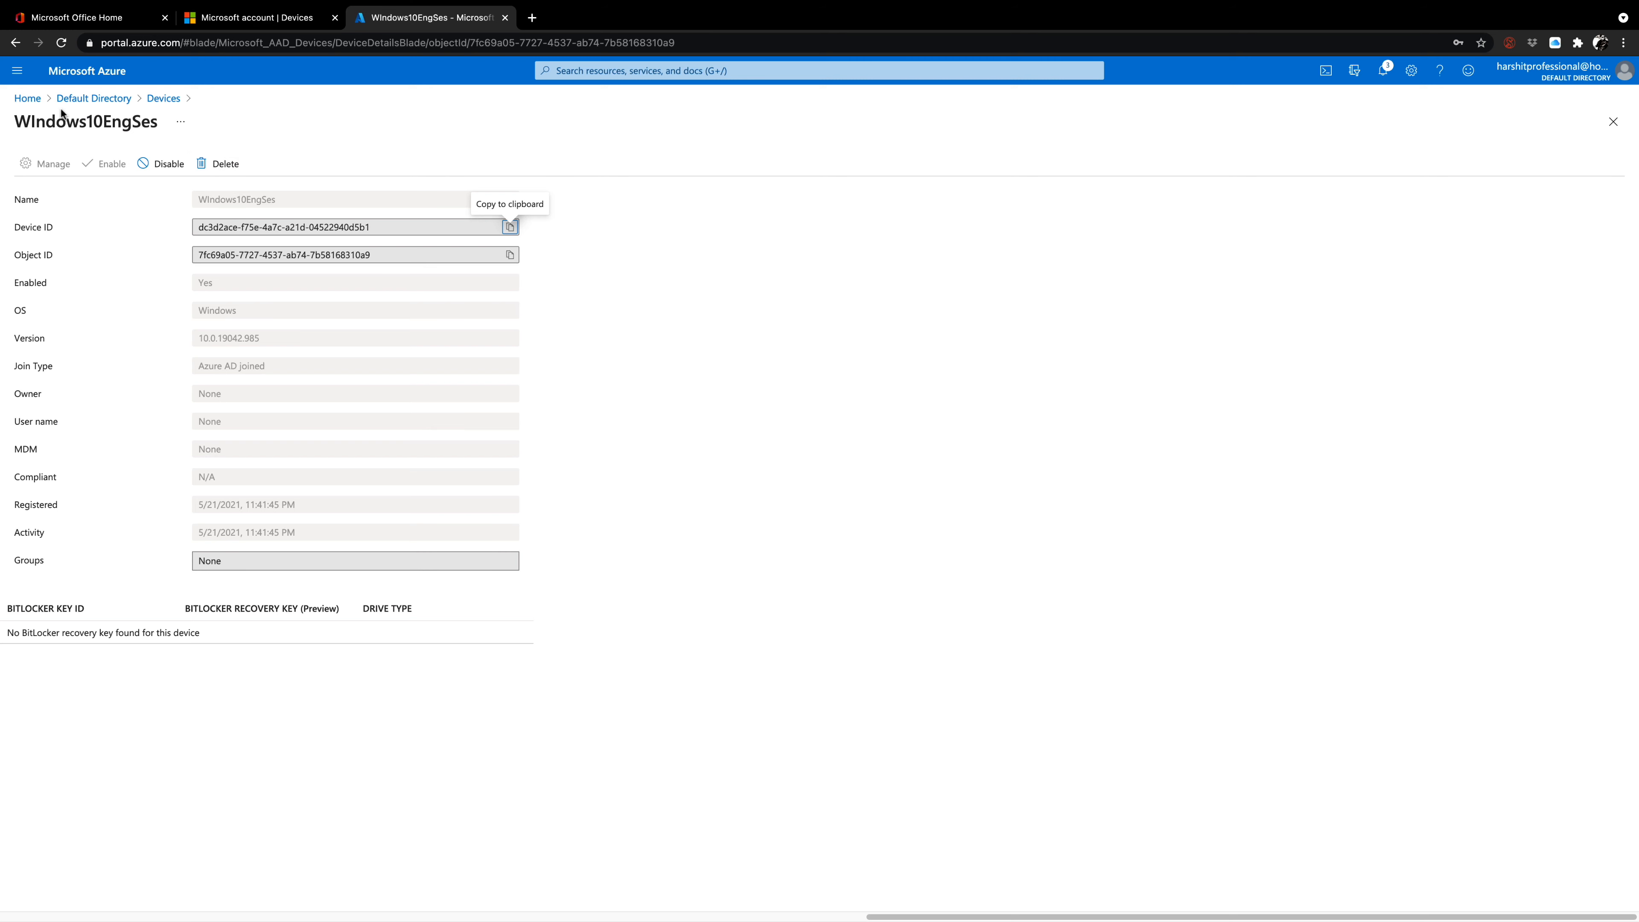
Open the WIndows10EngSessionADJoined virtual machine's overview and copy its public IP address.
click(26, 98)
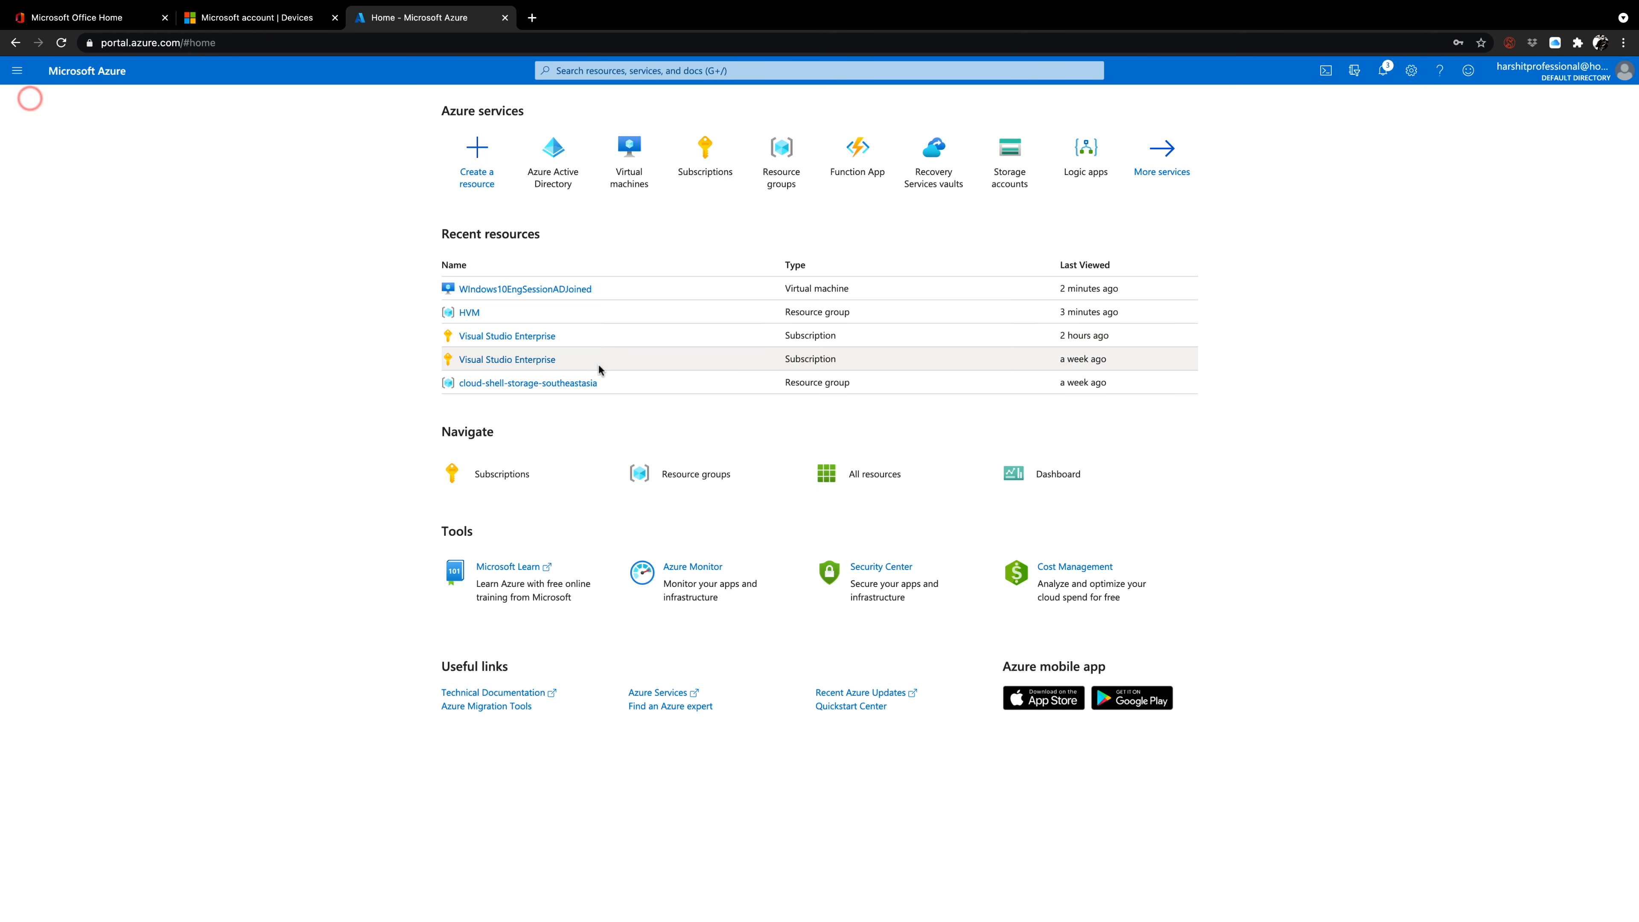
click(622, 170)
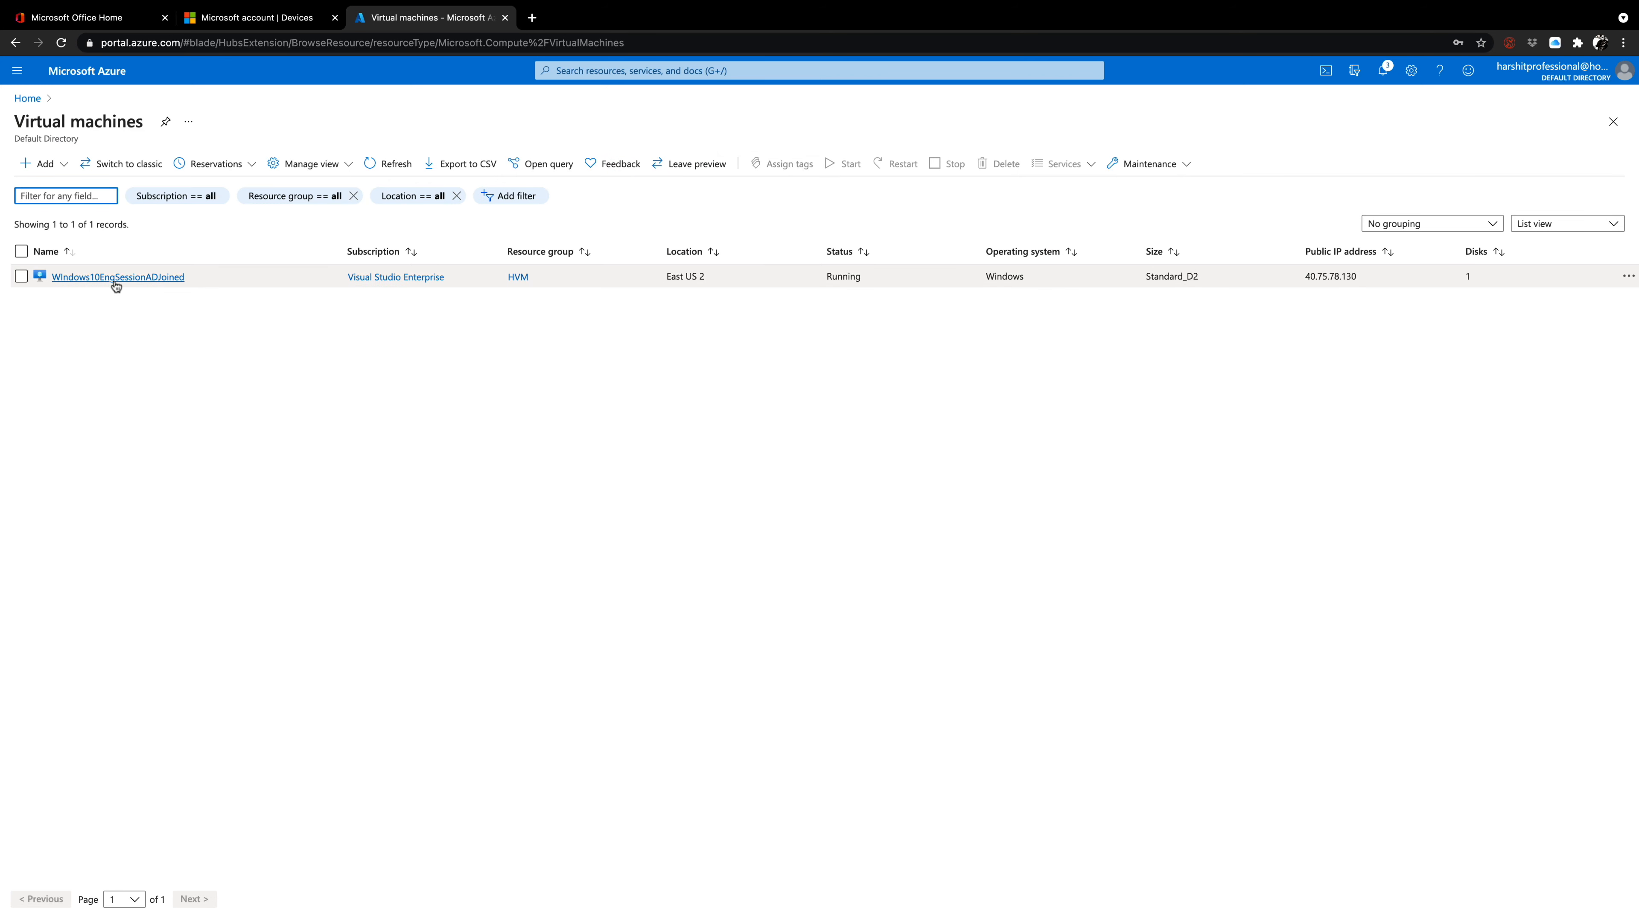
click(115, 278)
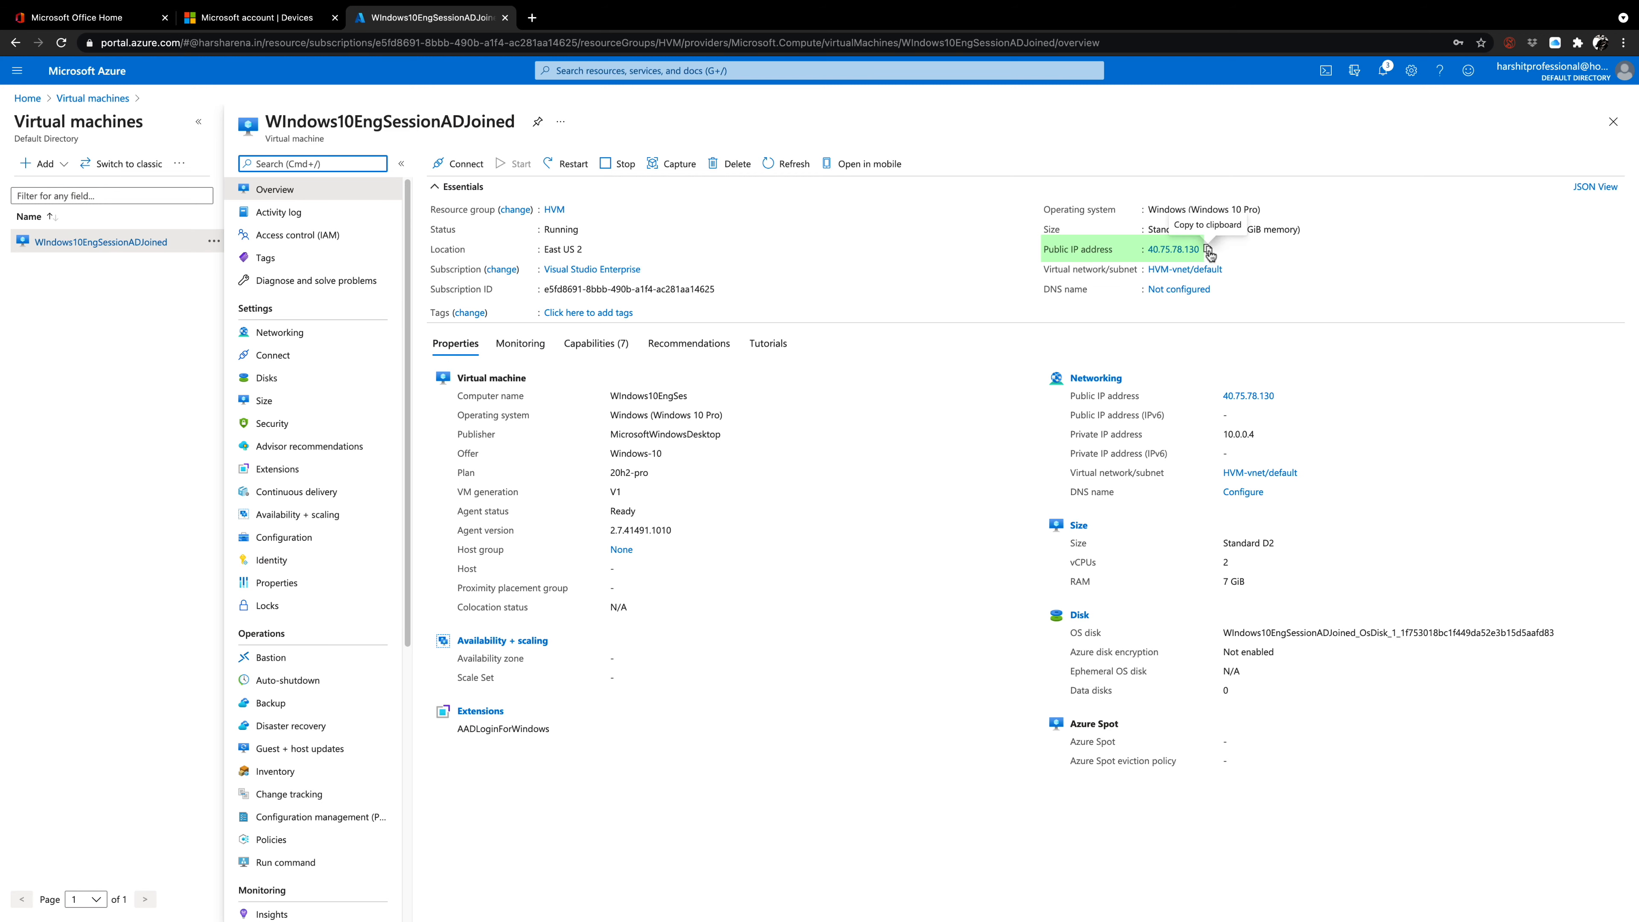
click(1207, 251)
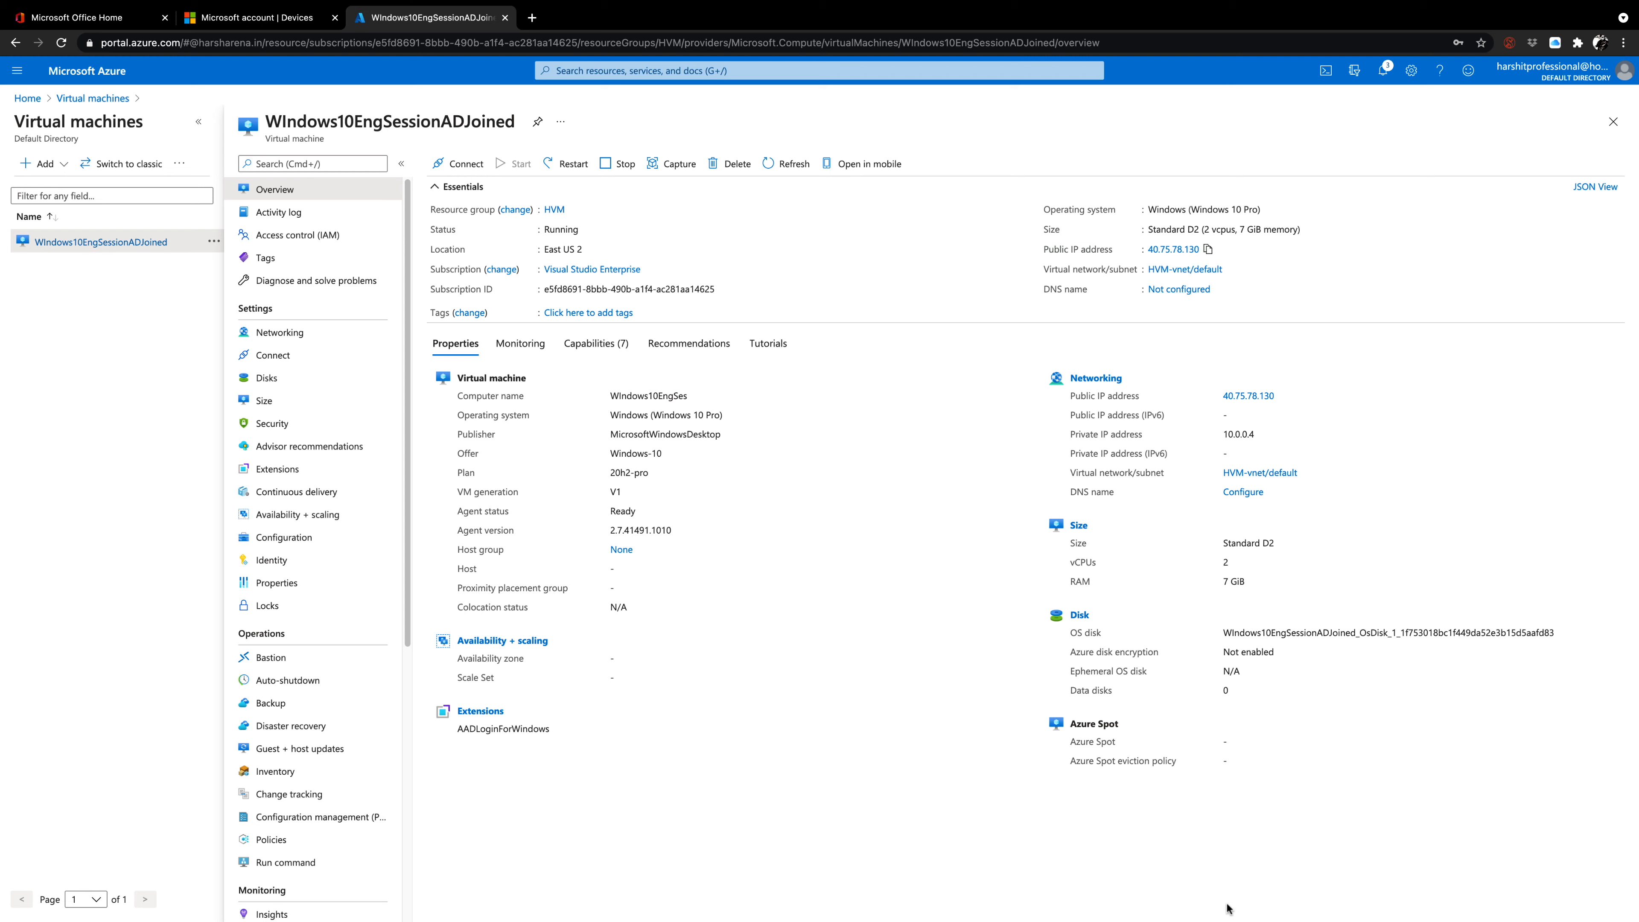
Switch to Microsoft Remote Desktop and add a PC with the copied public IP address 40.75.78.130.
mouse_move(1246, 900)
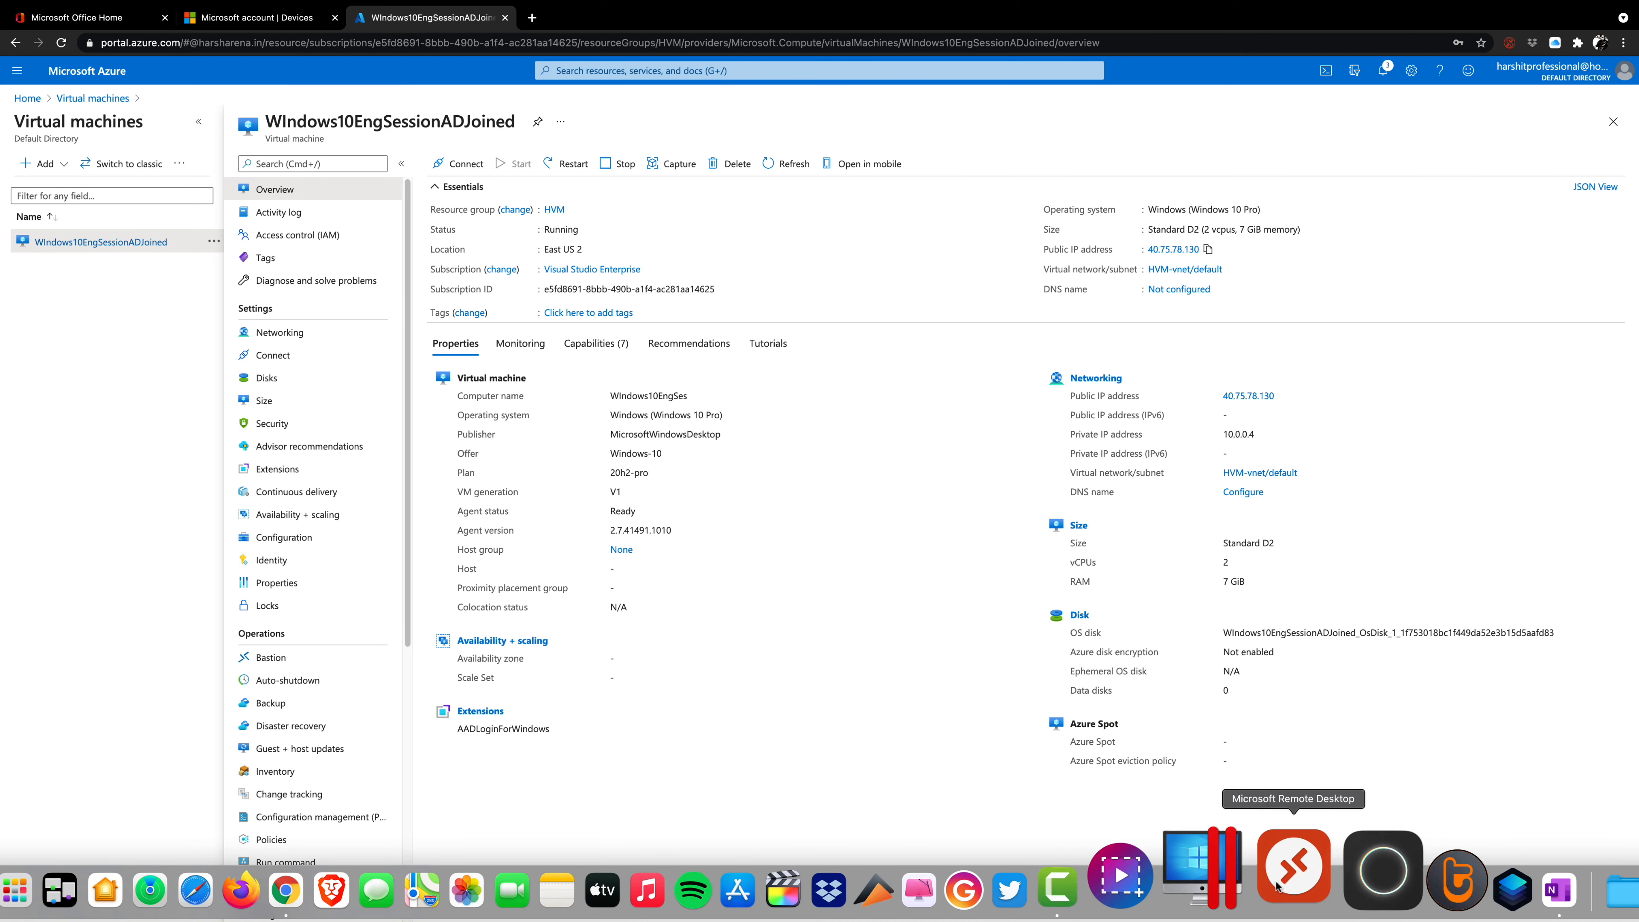
click(1280, 880)
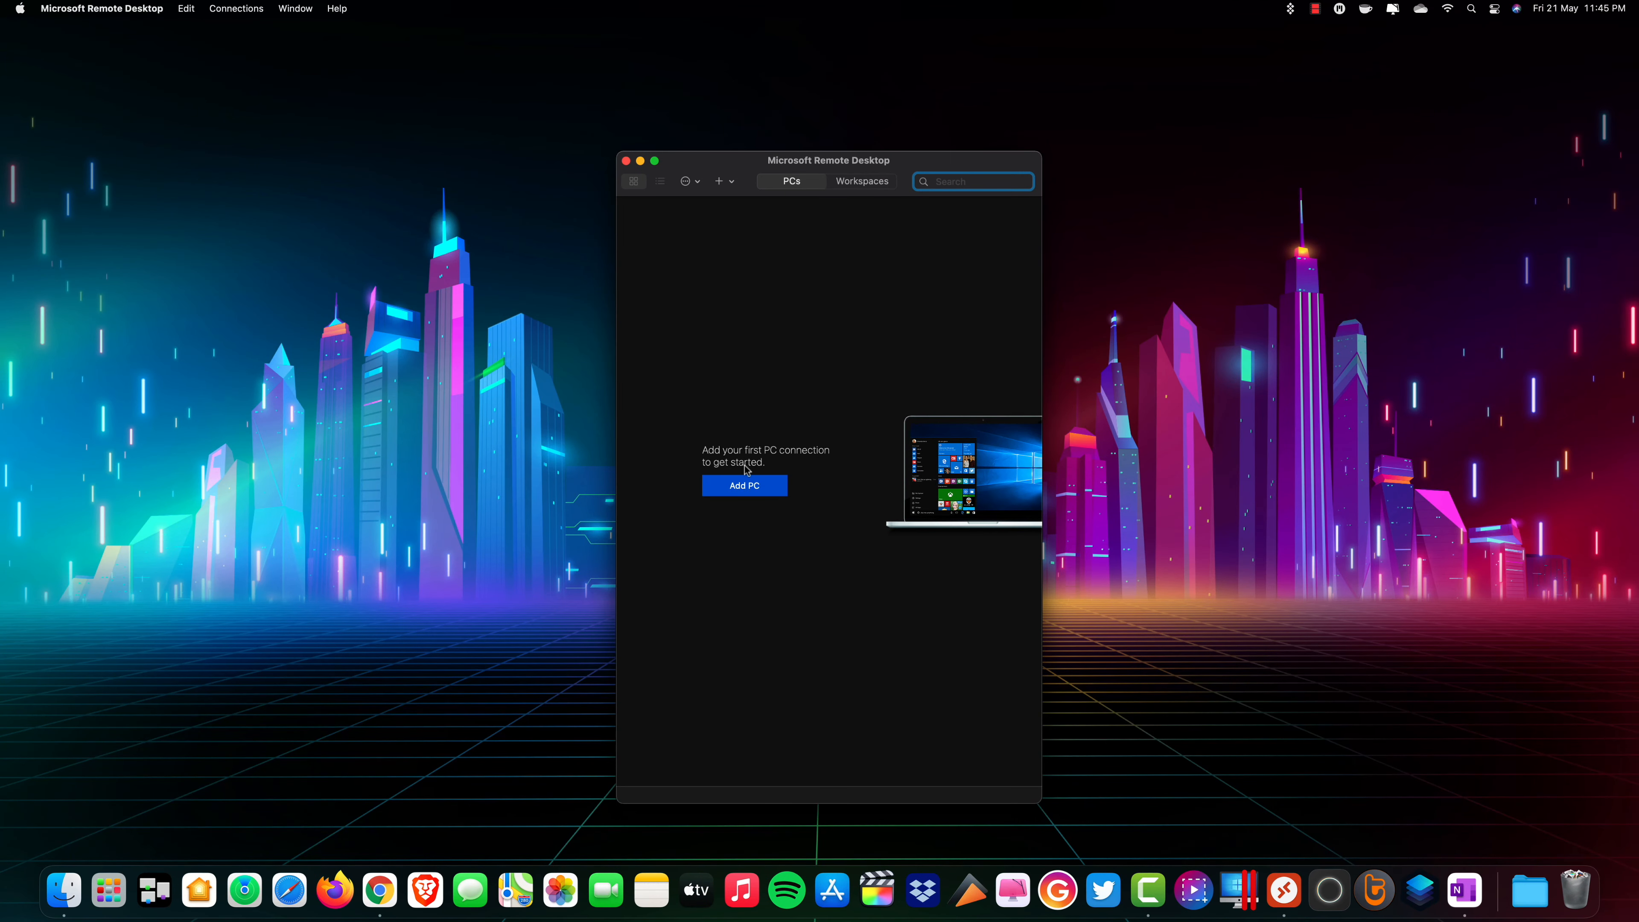
click(770, 492)
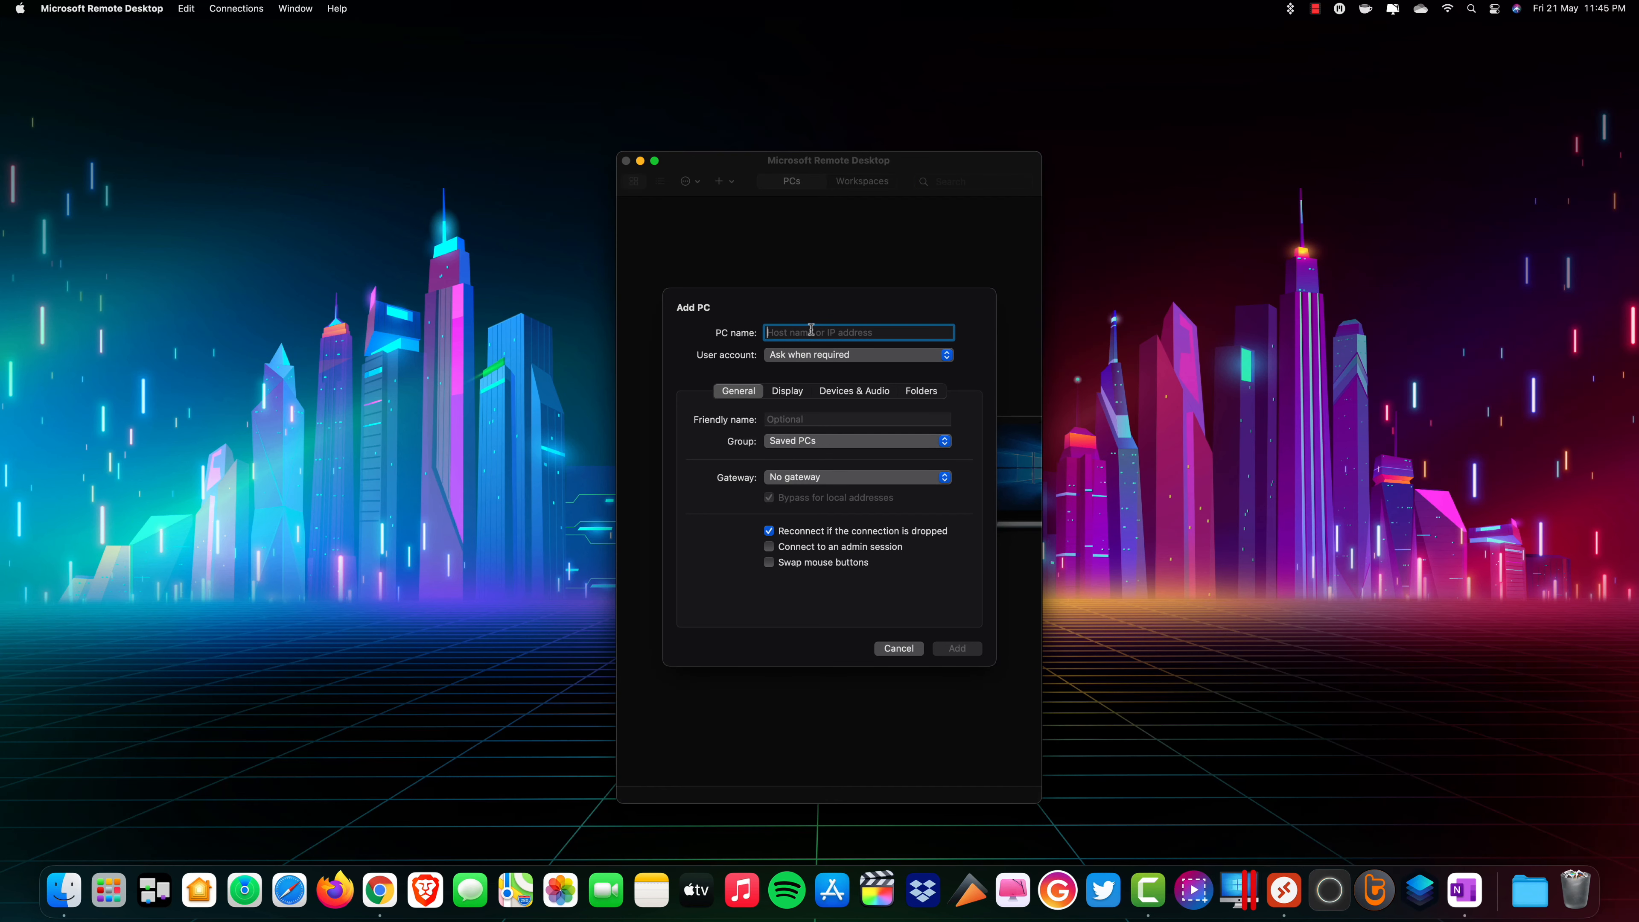
key(super+v)
click(954, 650)
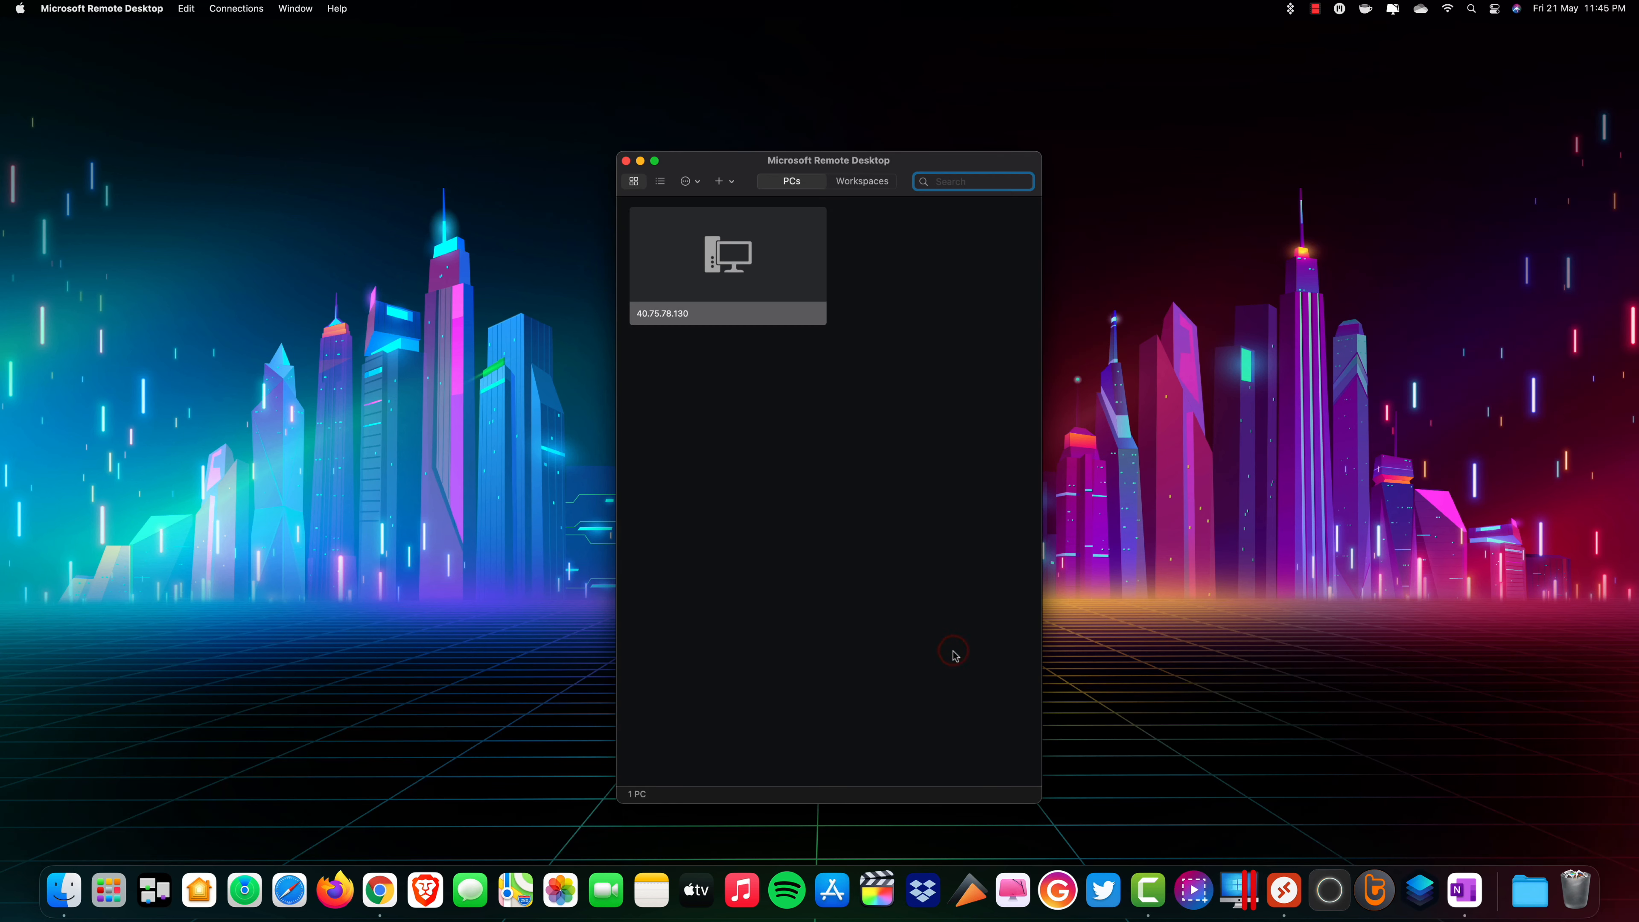
Try to connect to the added PC with the administrator username and account password, and accept the unverified certificate.
double_click(744, 297)
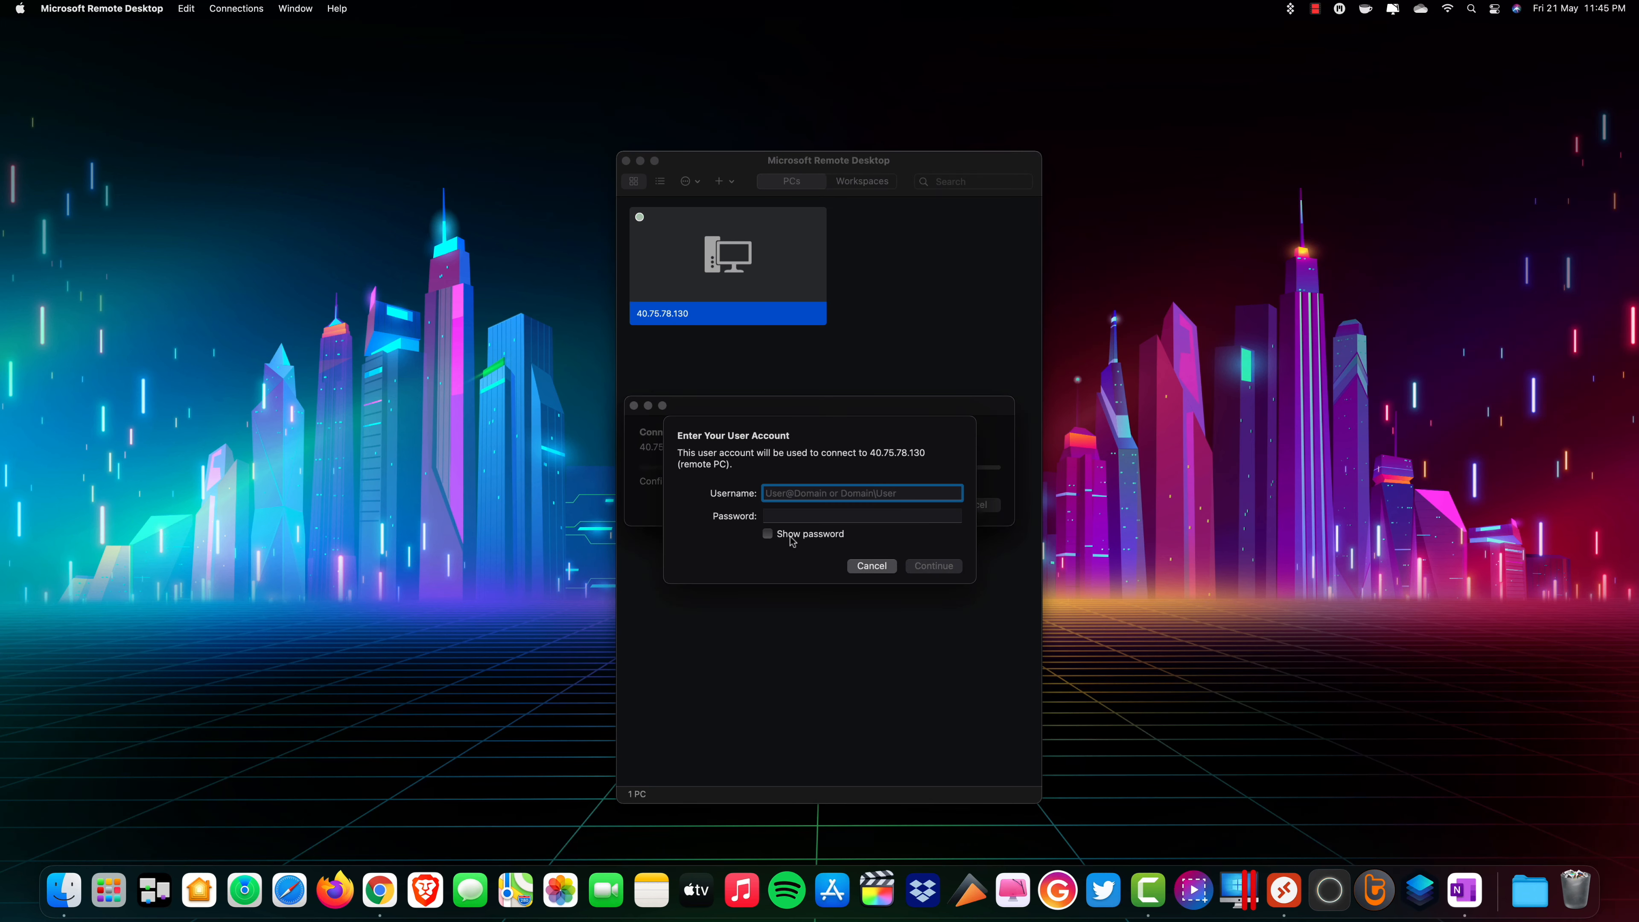
text(harsharena)
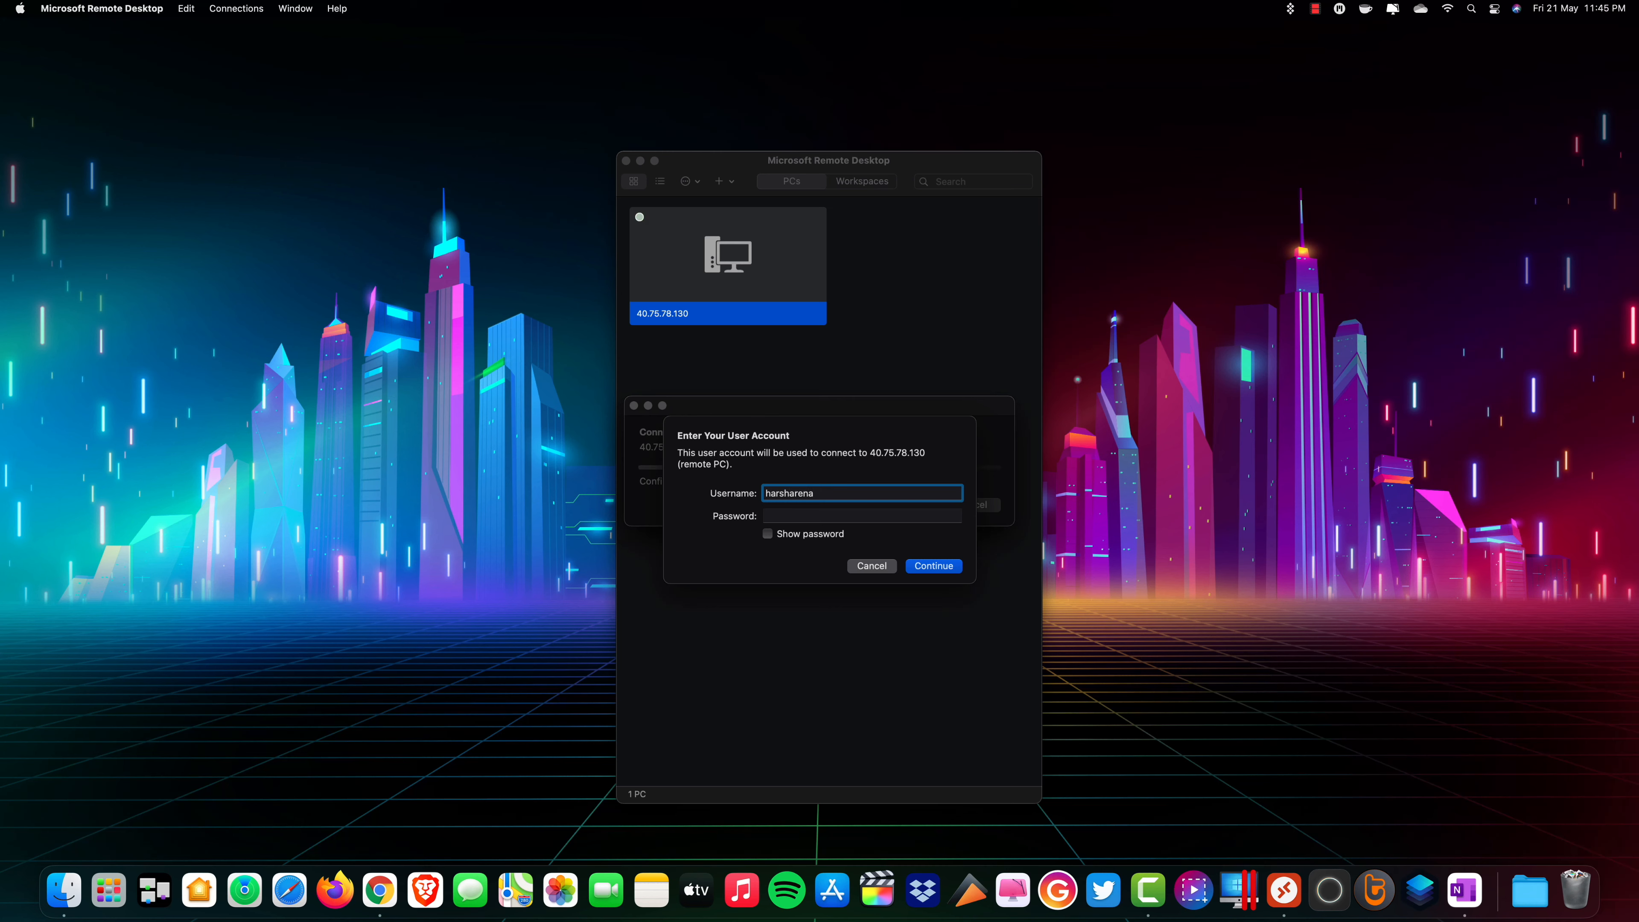
text(admin)
key(Tab)
text(•)
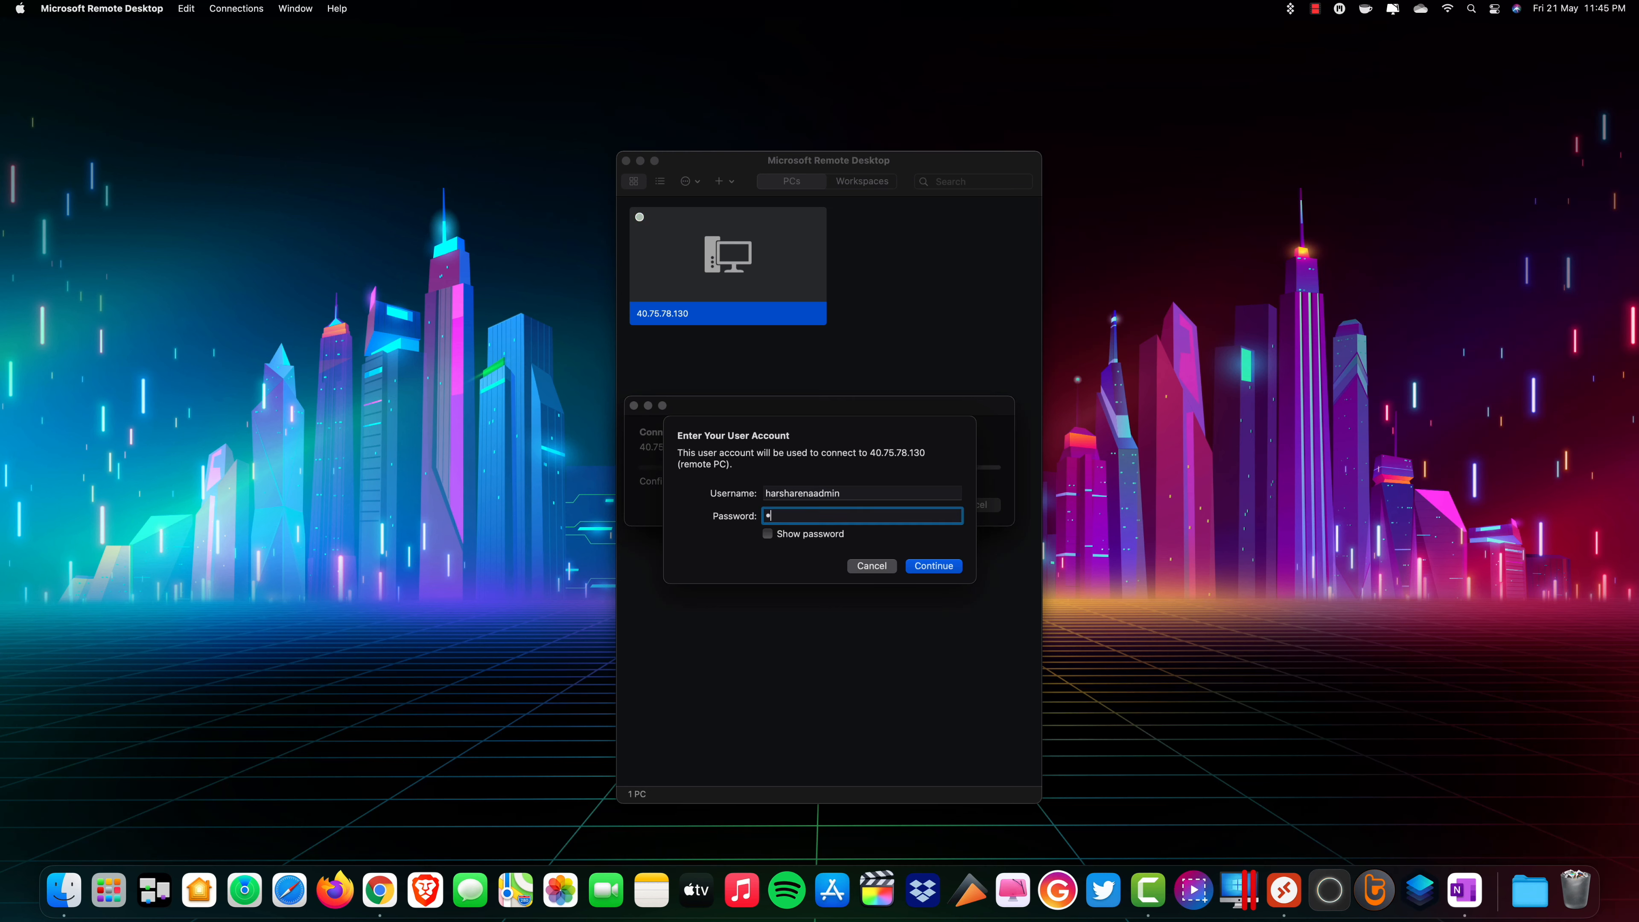
text(•••••••••••)
click(933, 567)
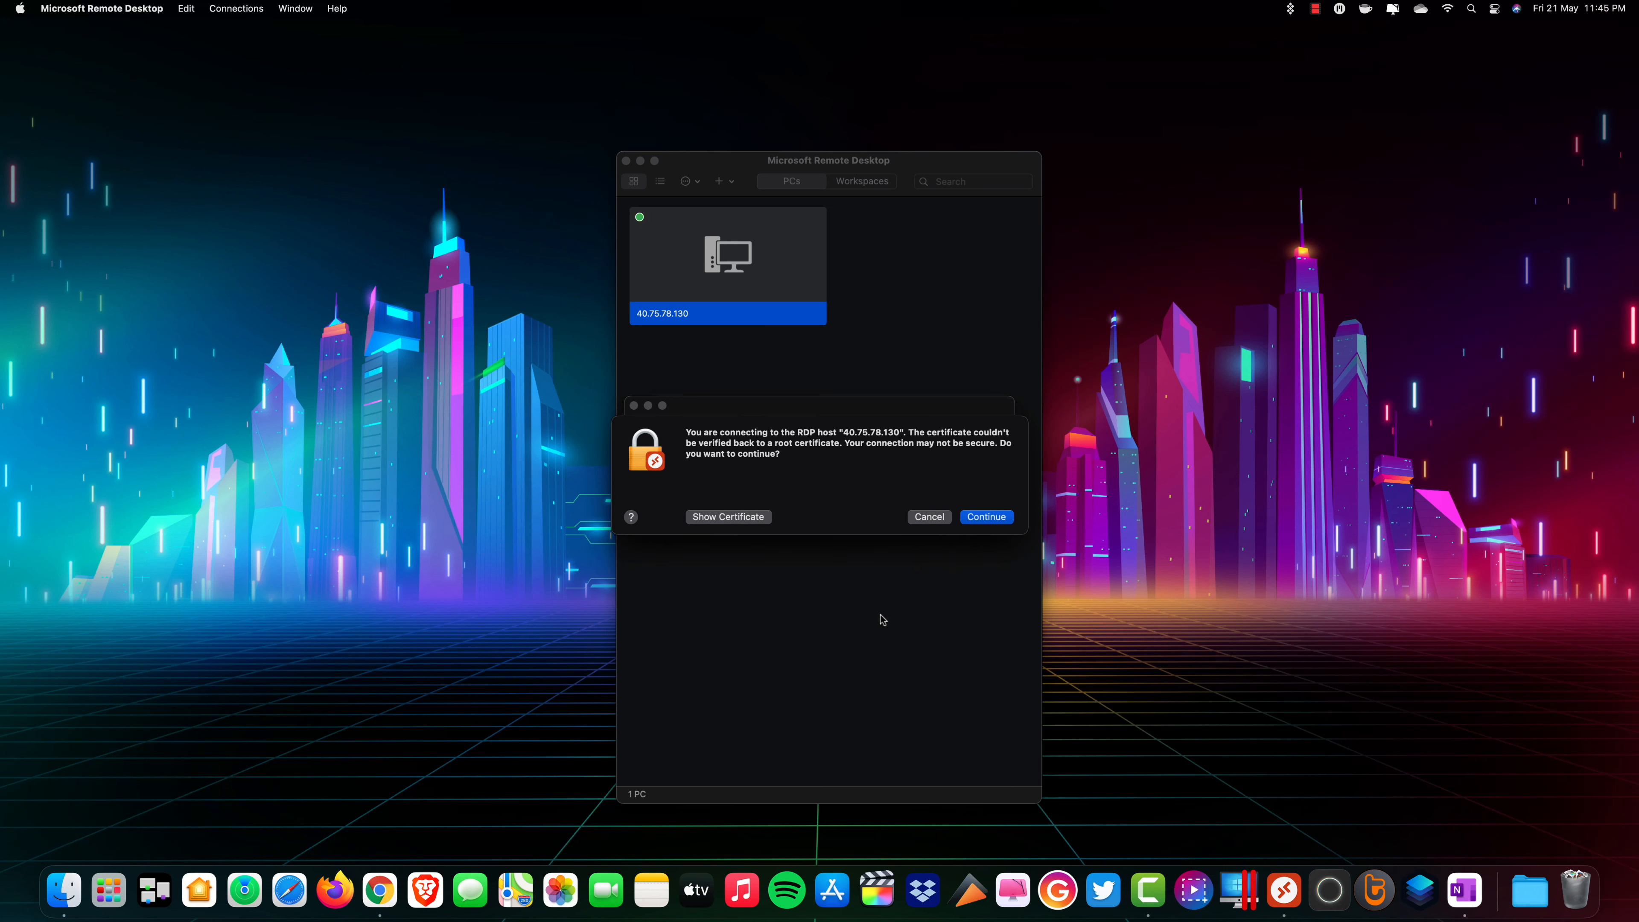
click(982, 516)
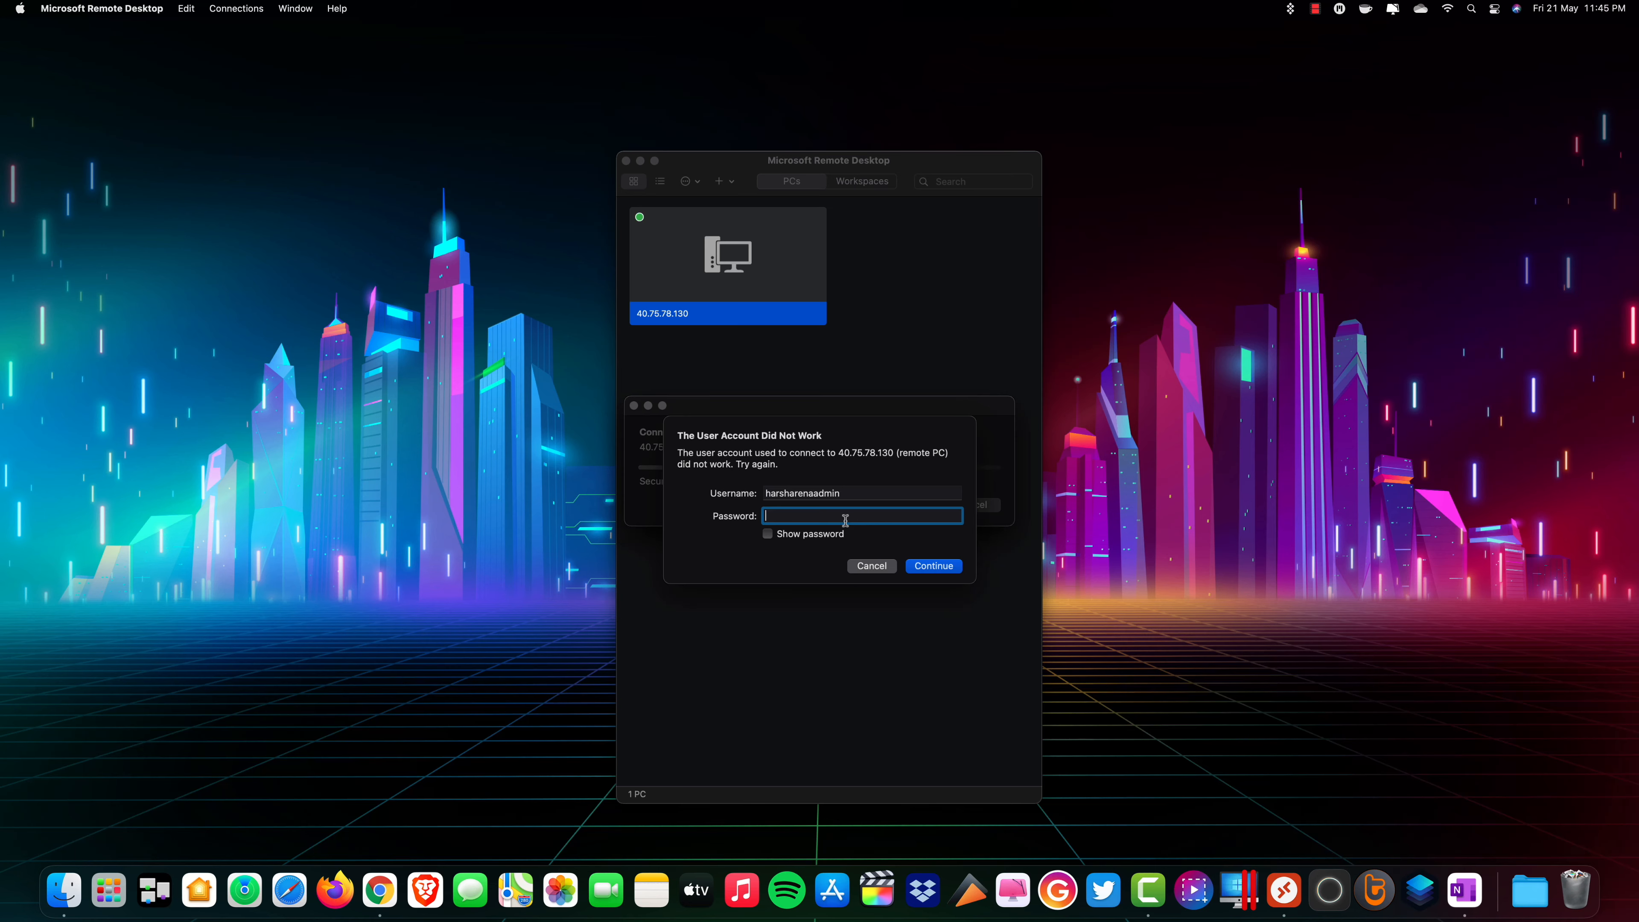
Switch to the Azure portal, open the virtual machine's password reset page, and enter the administrator username.
click(387, 889)
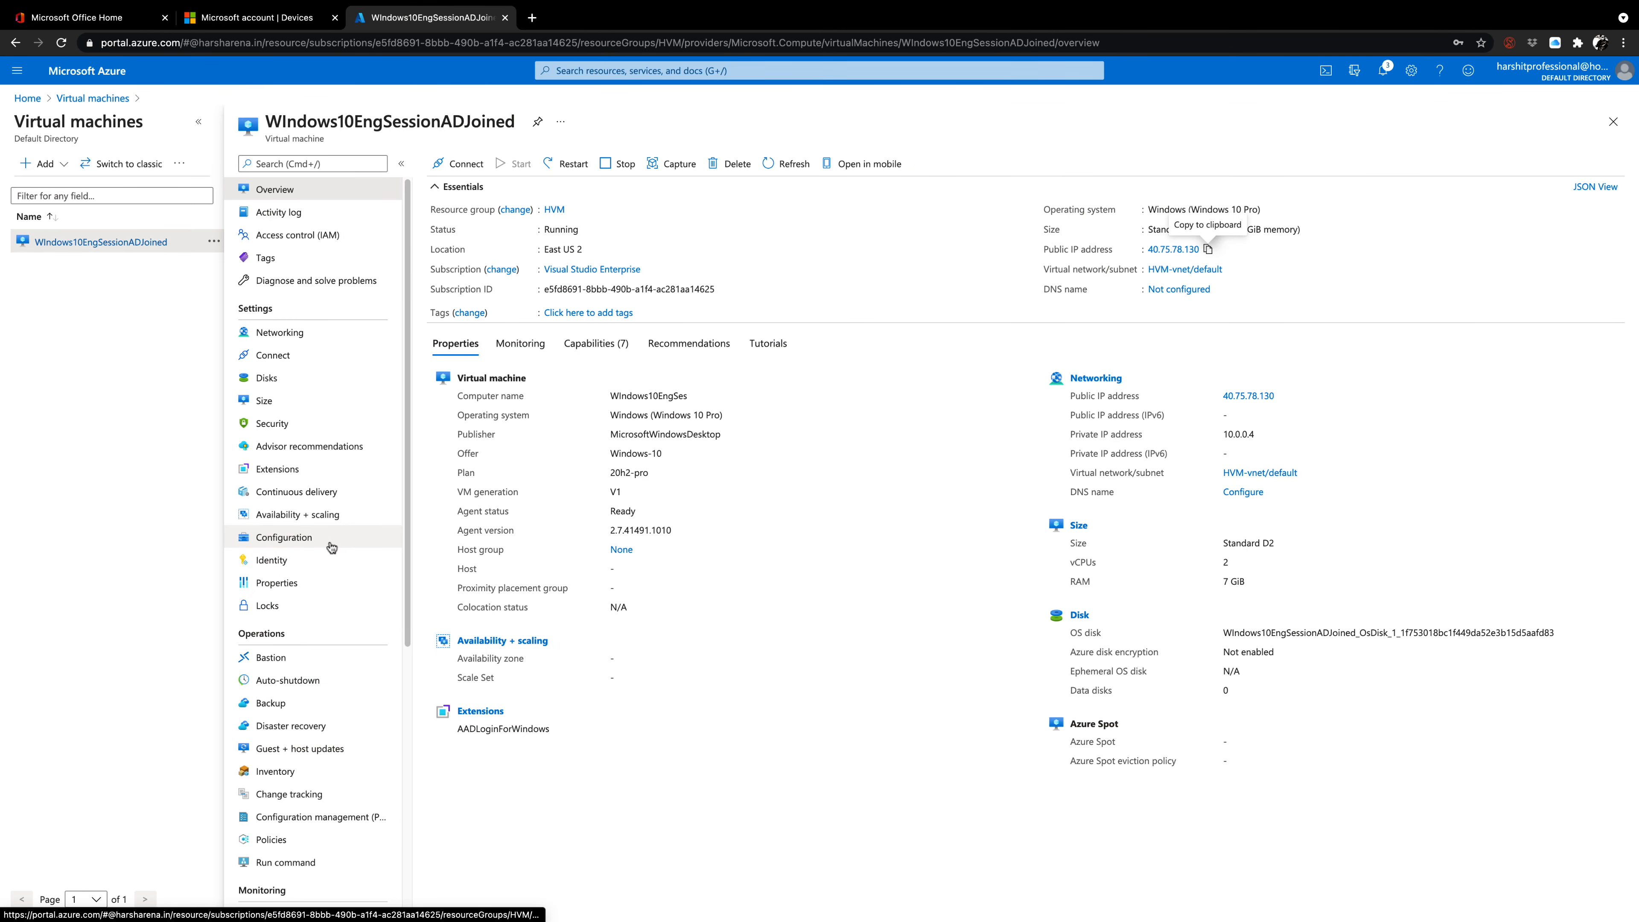
scroll(309, 638, down, 1)
scroll(309, 637, down, 7)
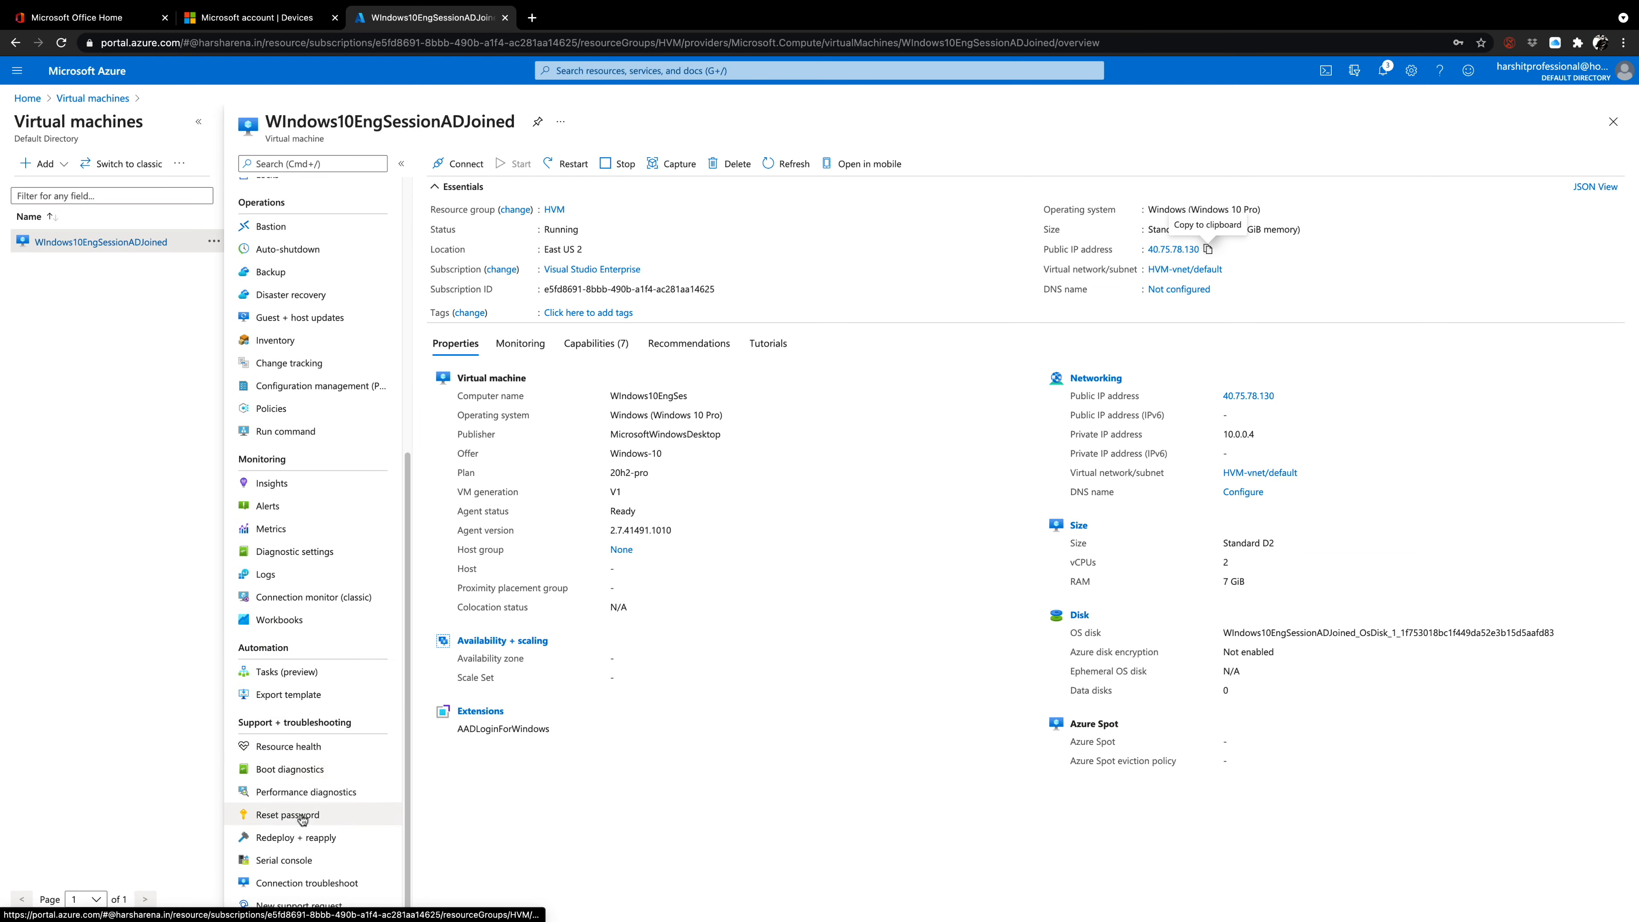
click(286, 815)
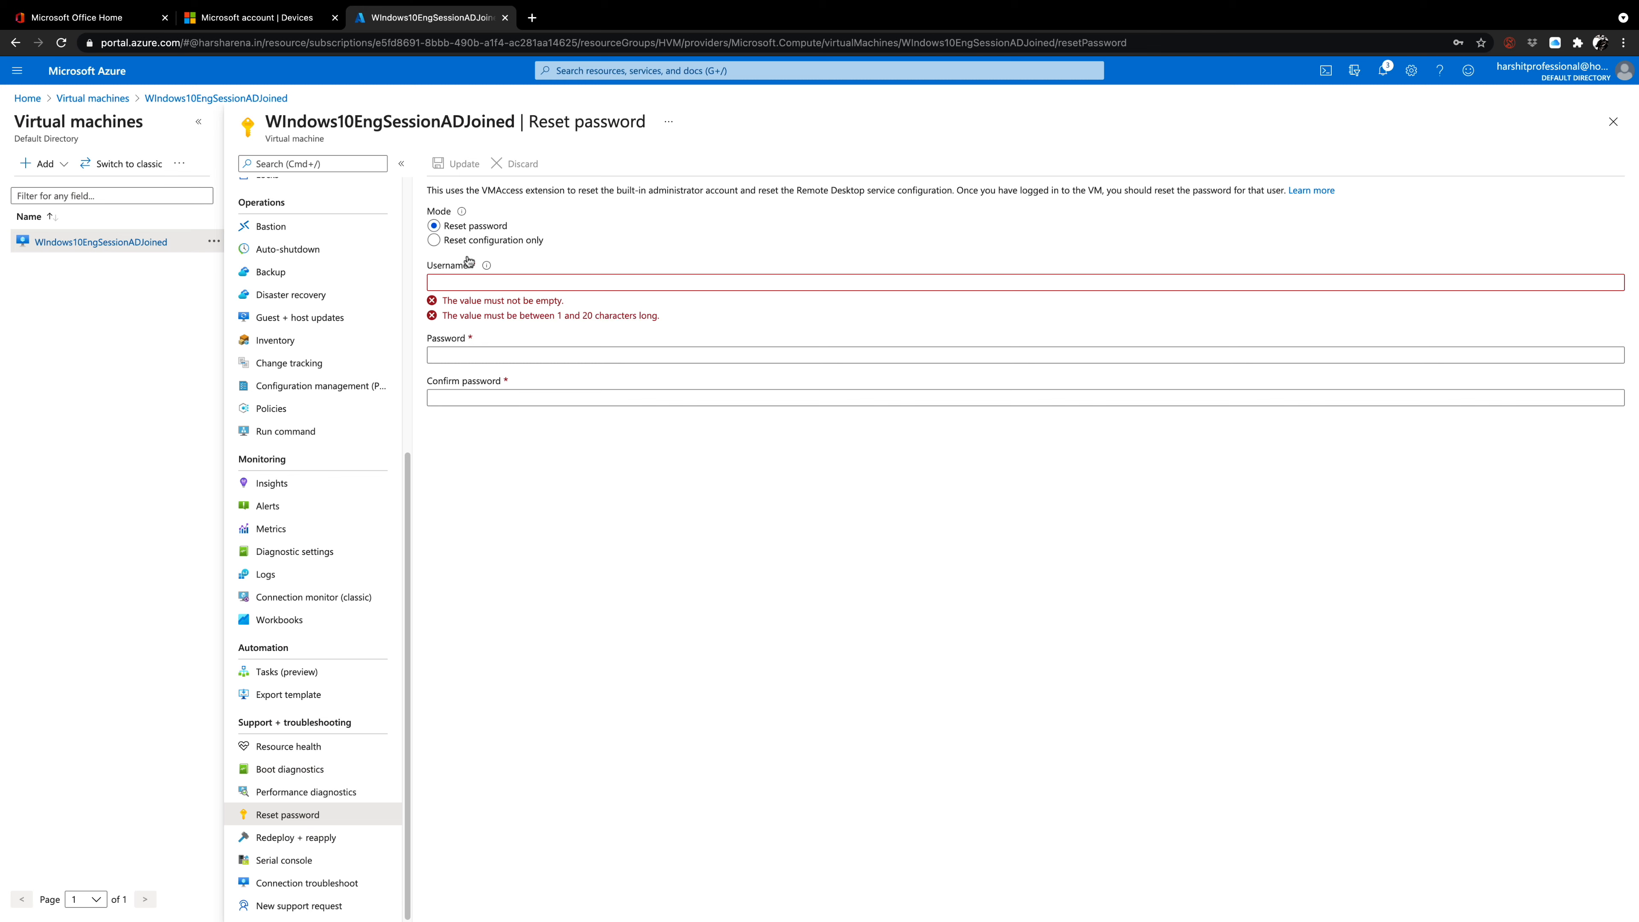
click(463, 281)
text(h)
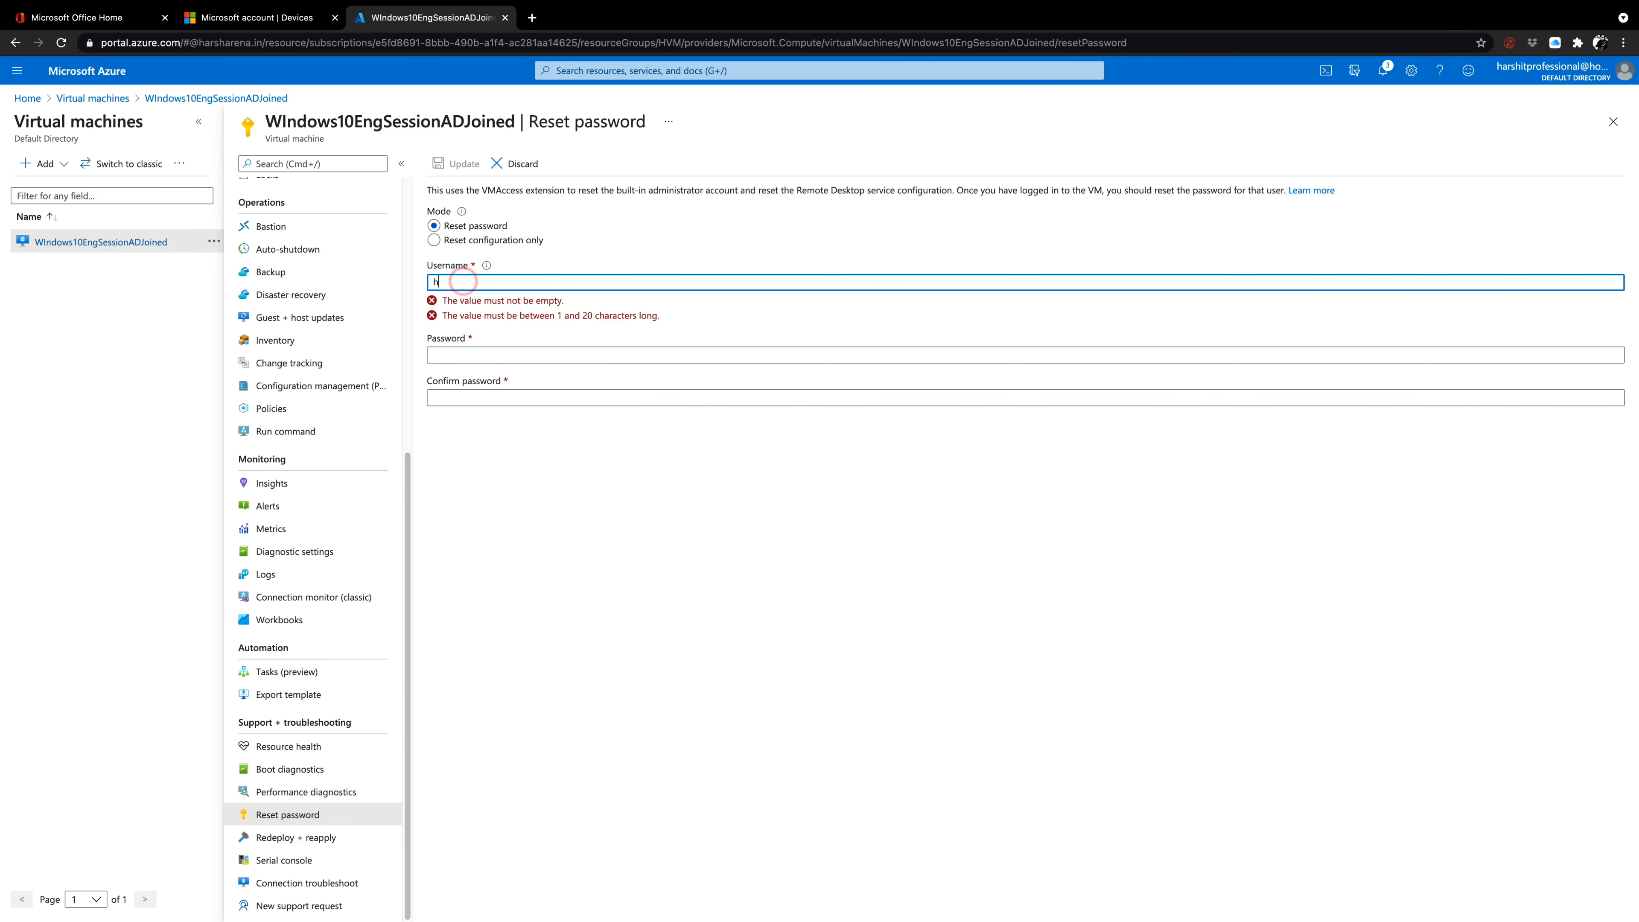
text(arsharenaadmin)
key(Tab)
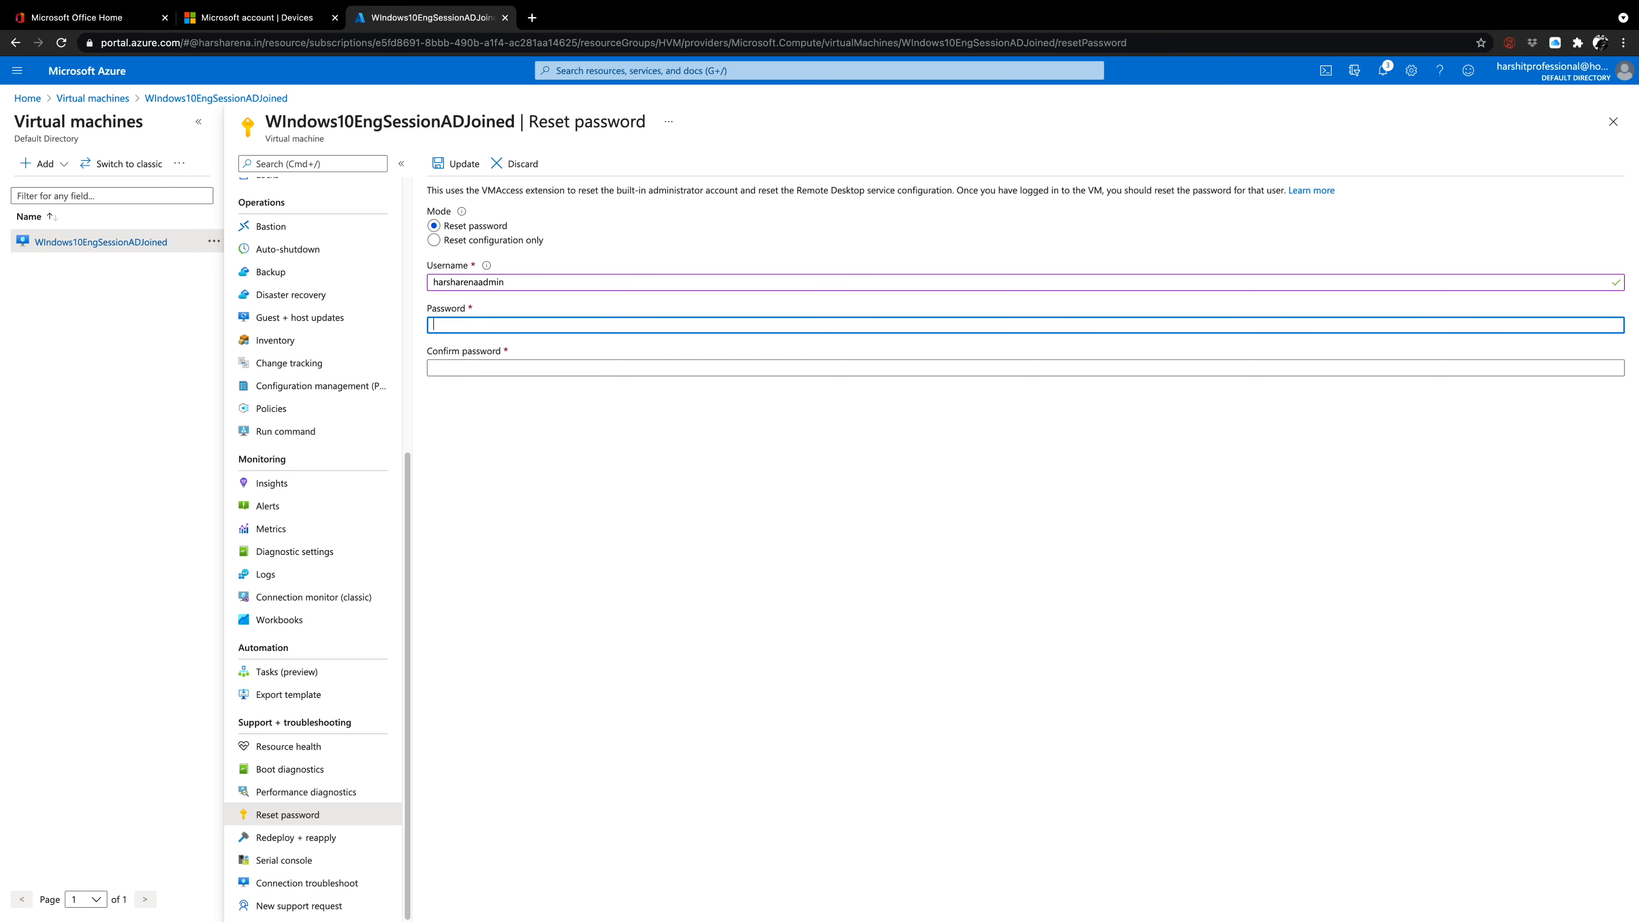
Enter a new account password of at least 12 characters for the administrator and start filling in its confirmation.
text(•)
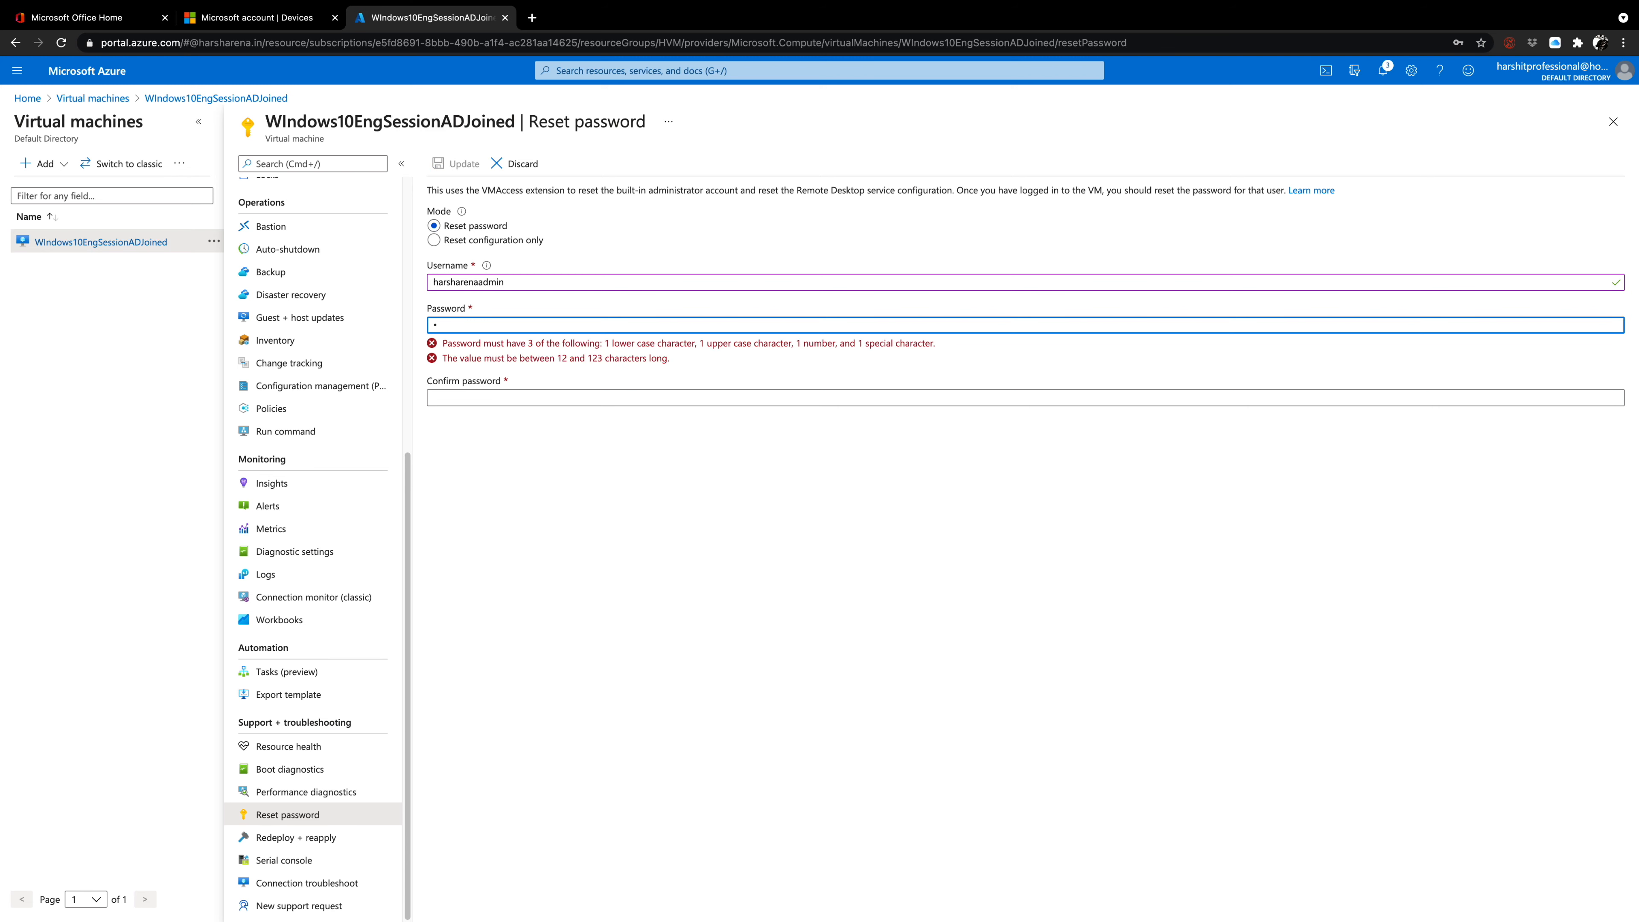
text(••)
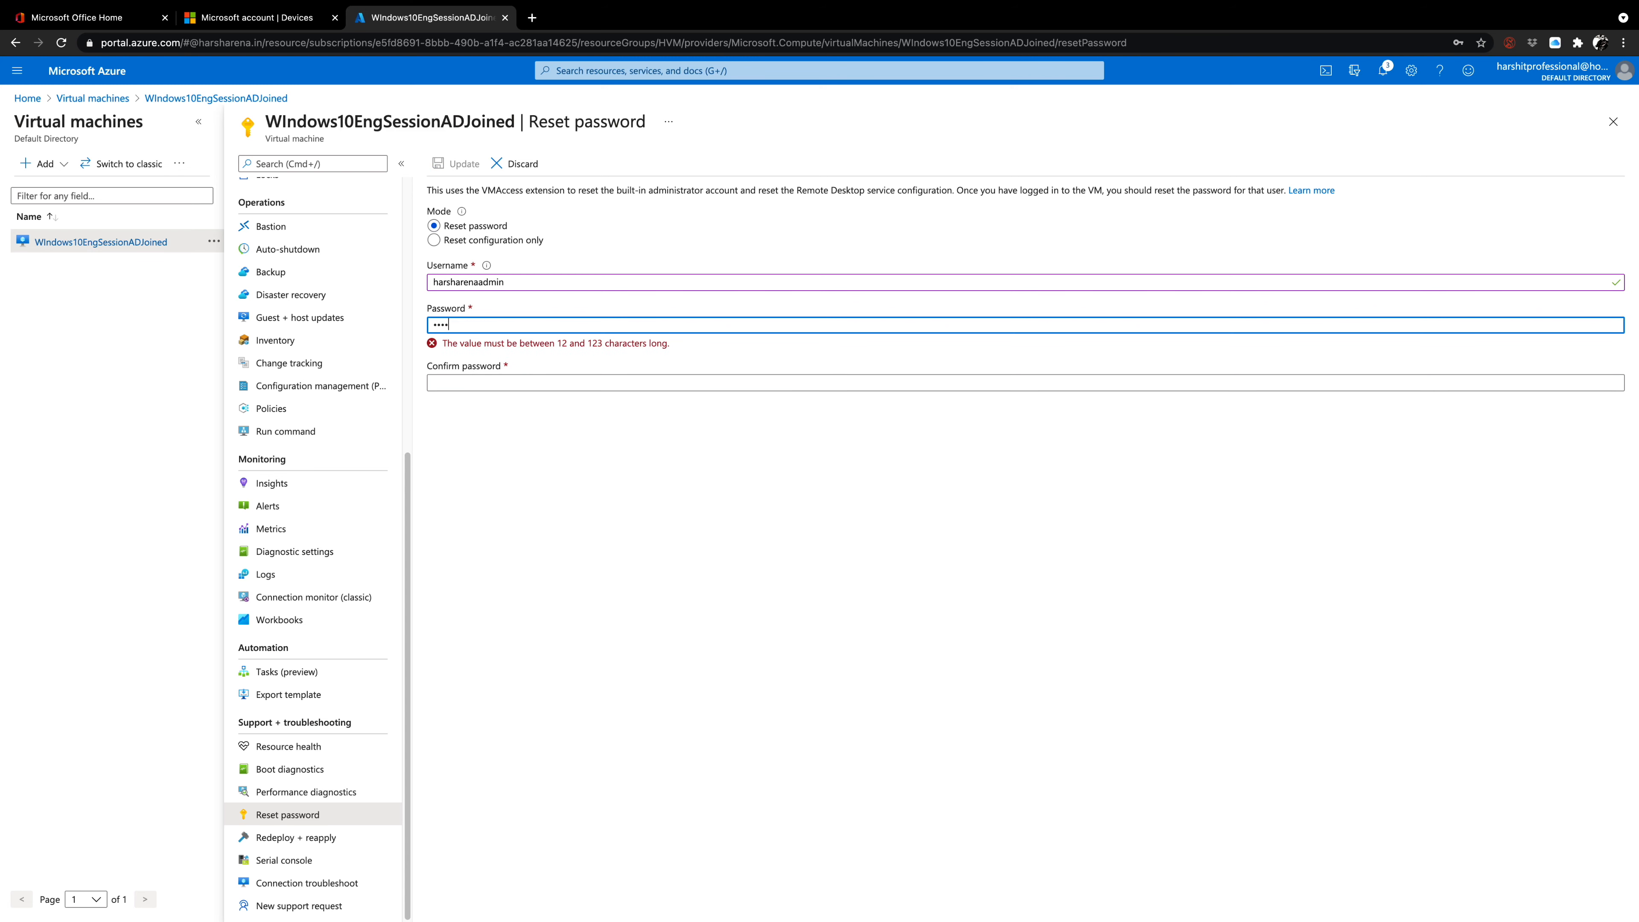
text(••••••)
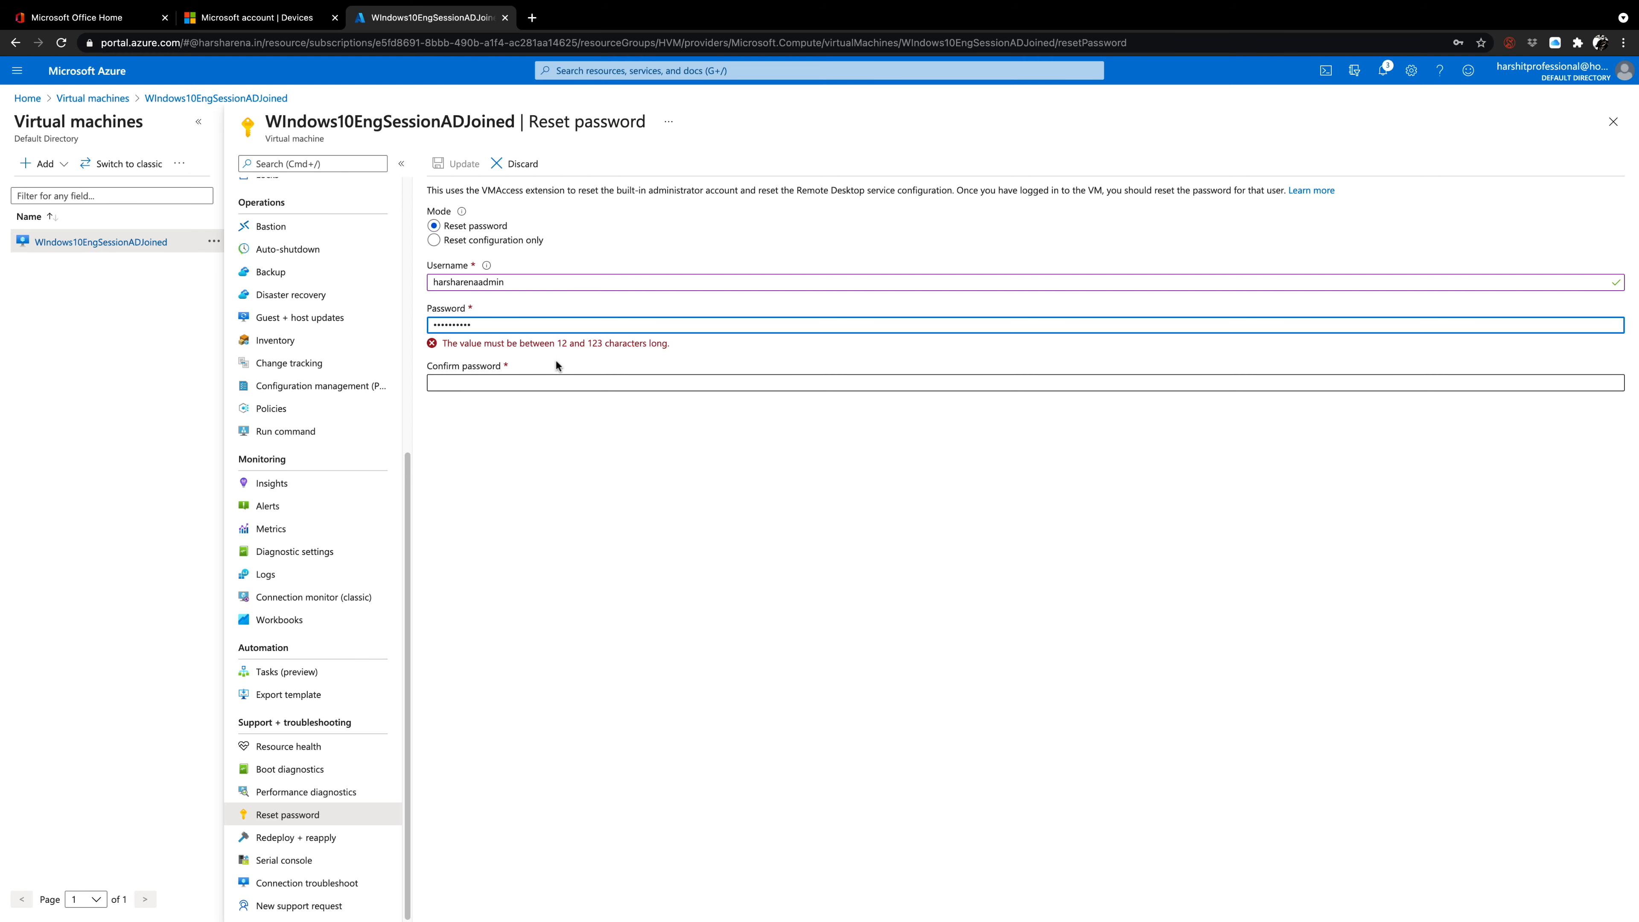
double_click(487, 324)
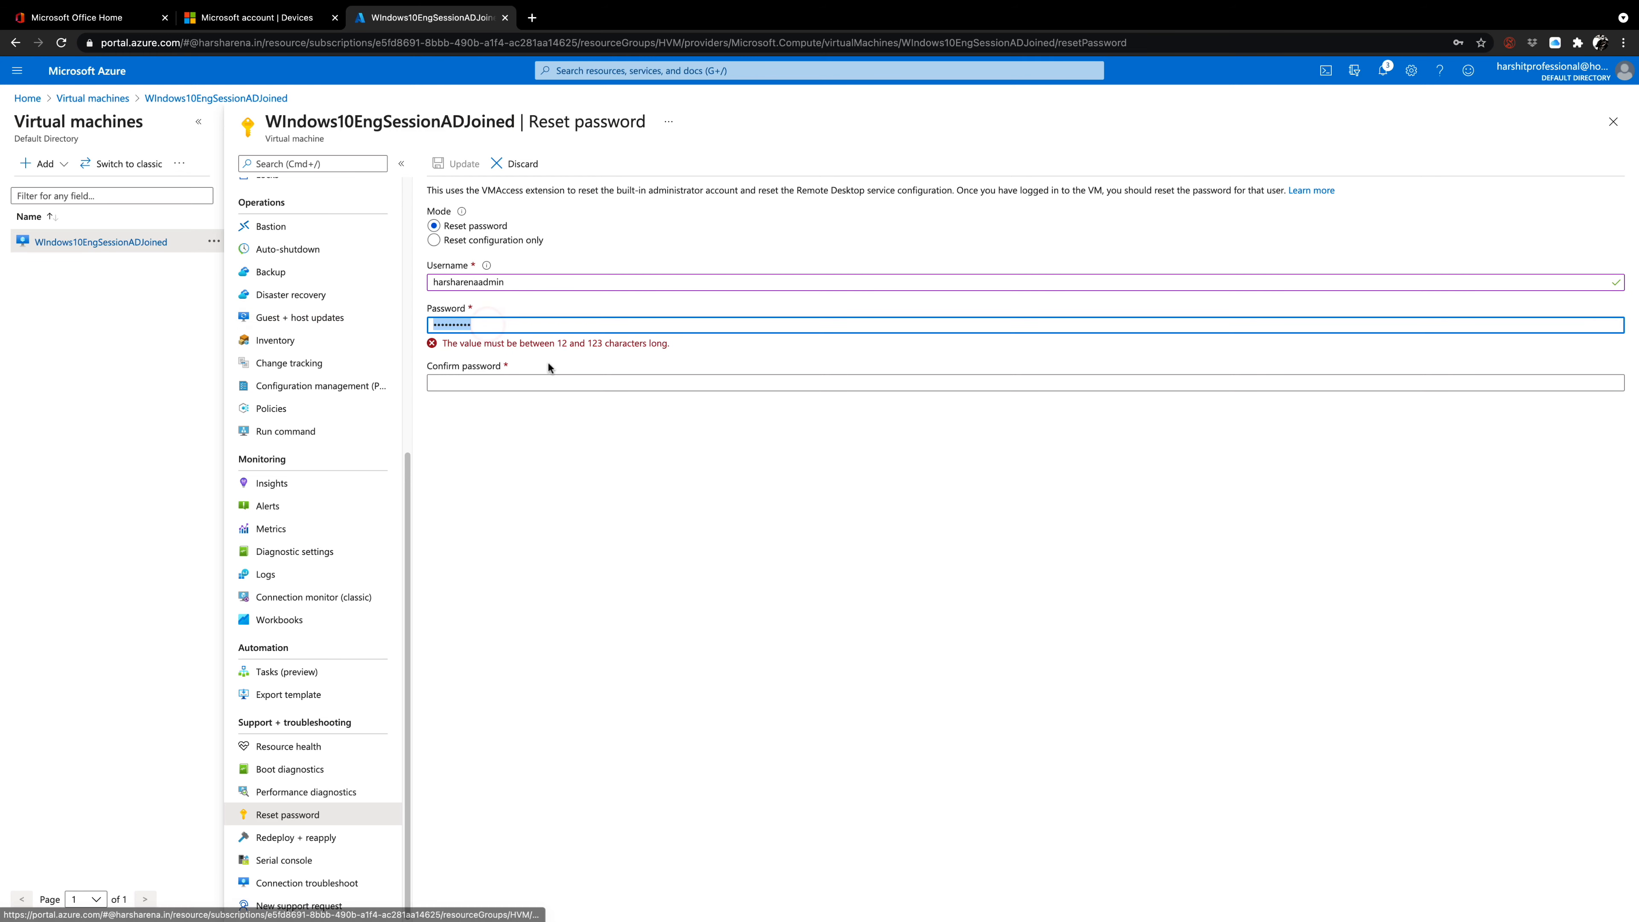
text(•••••••••)
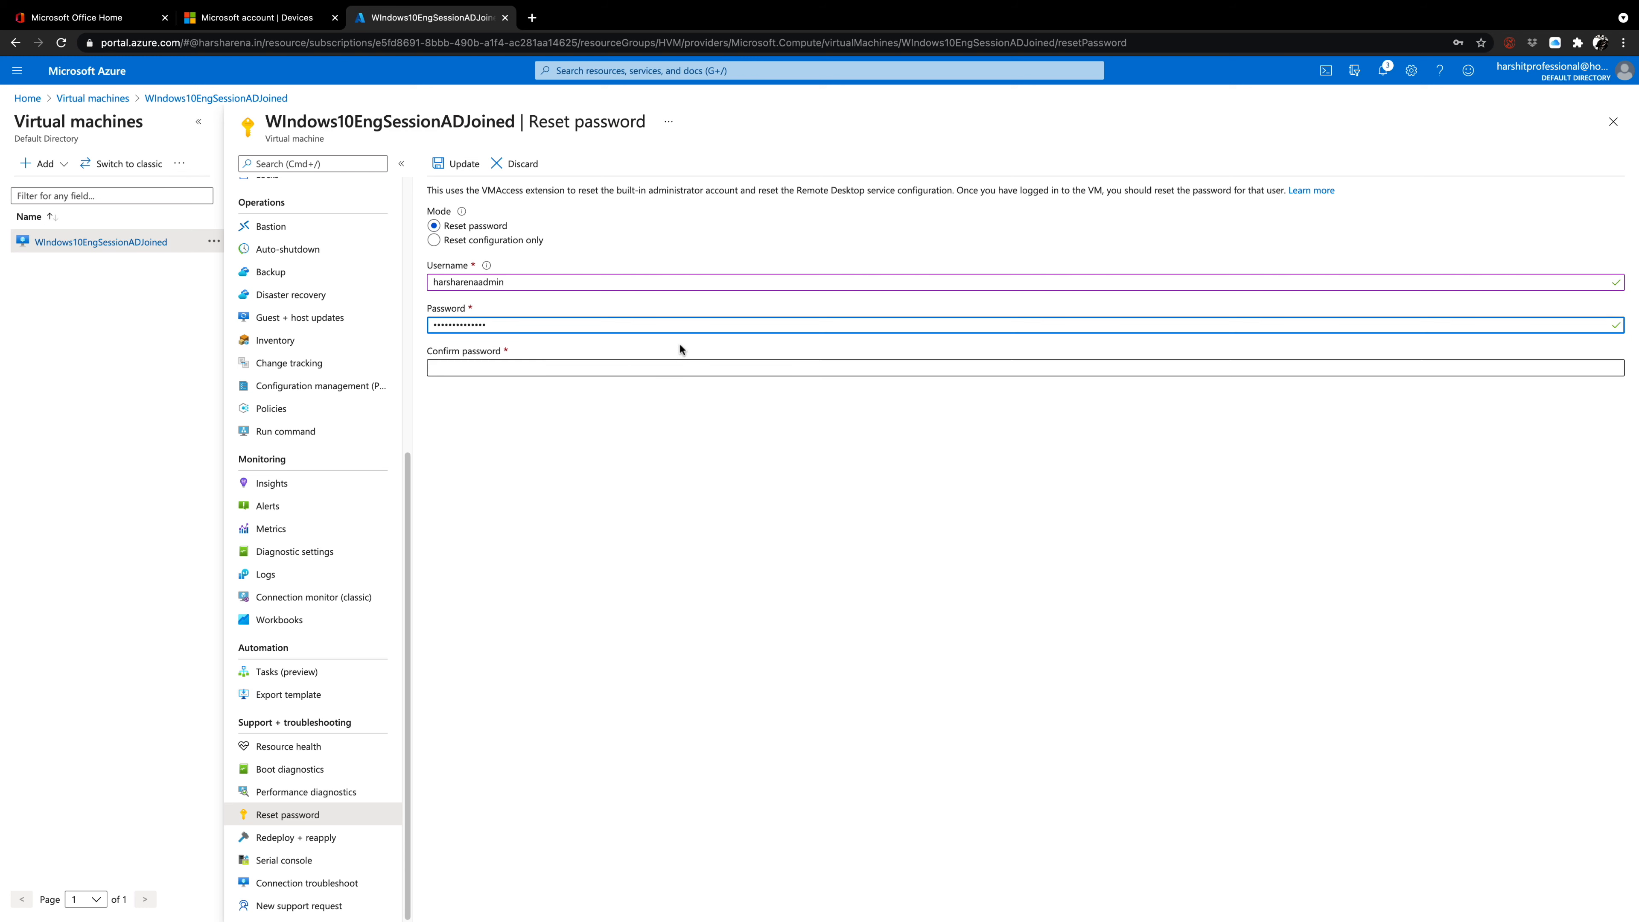
click(615, 364)
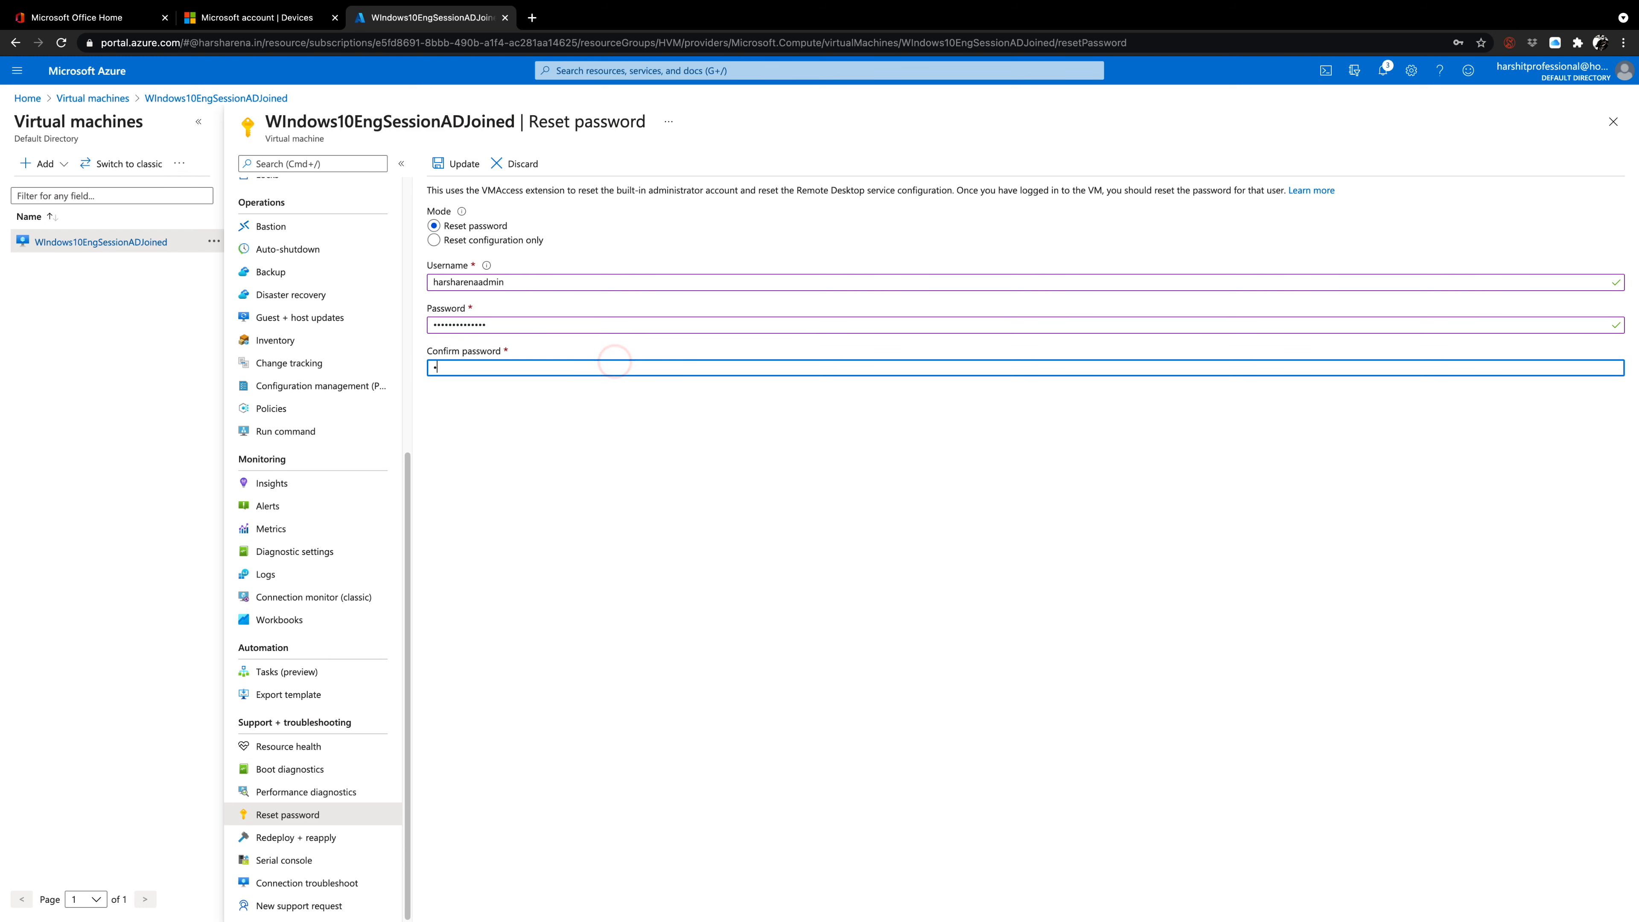
text(••••••)
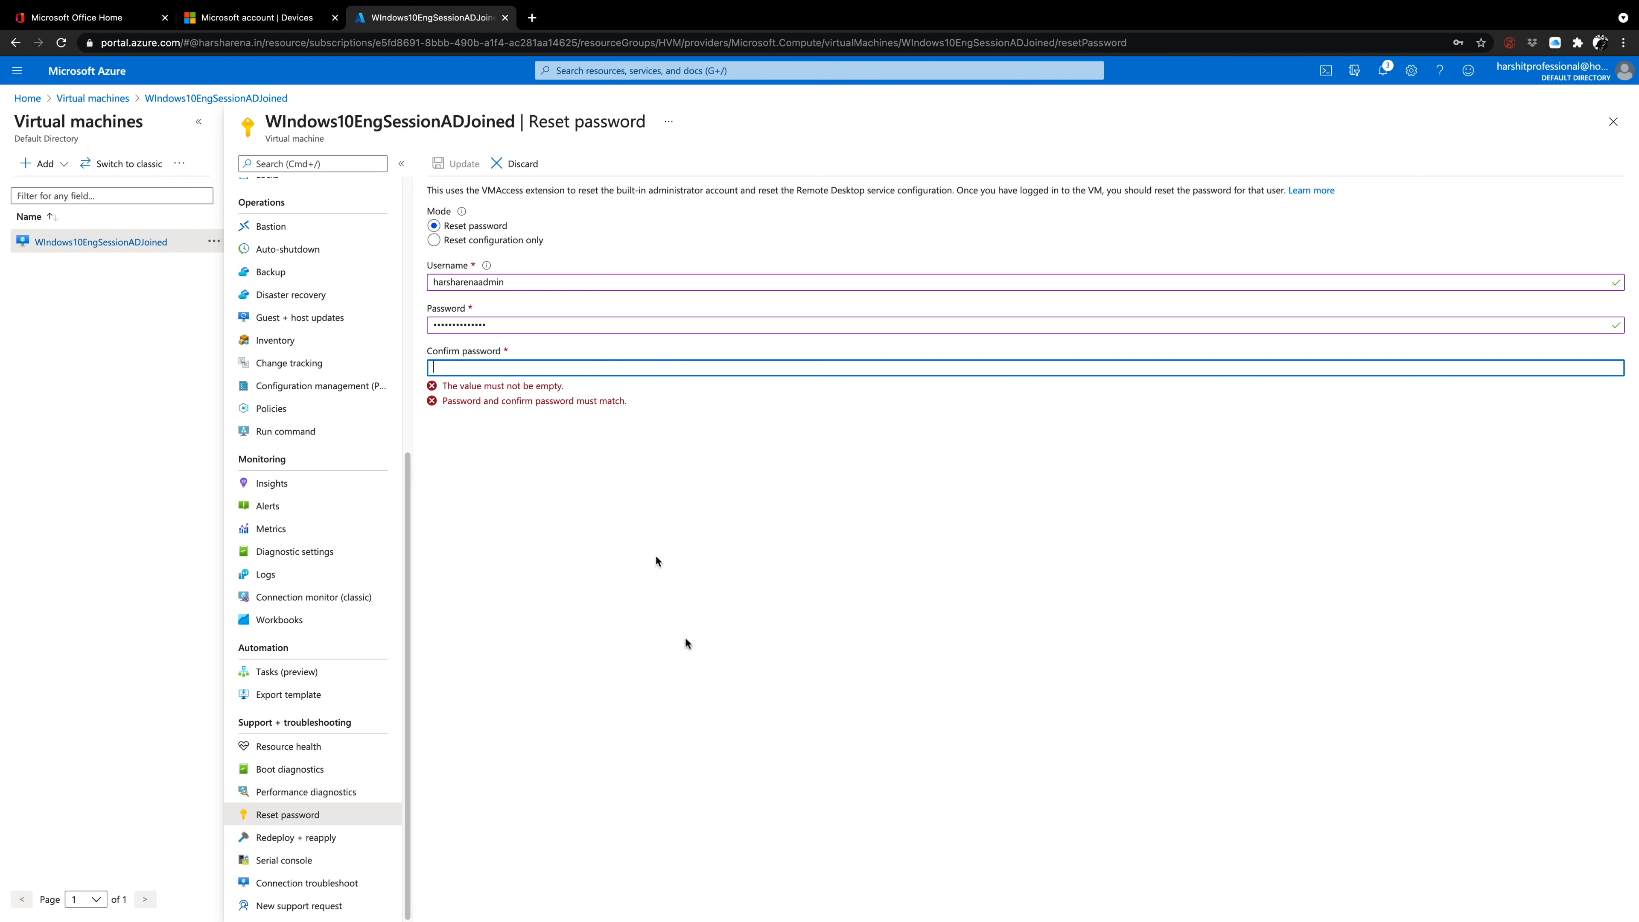
Switch to Microsoft Remote Desktop and try the administrator sign-in again with the account password.
mouse_move(1073, 918)
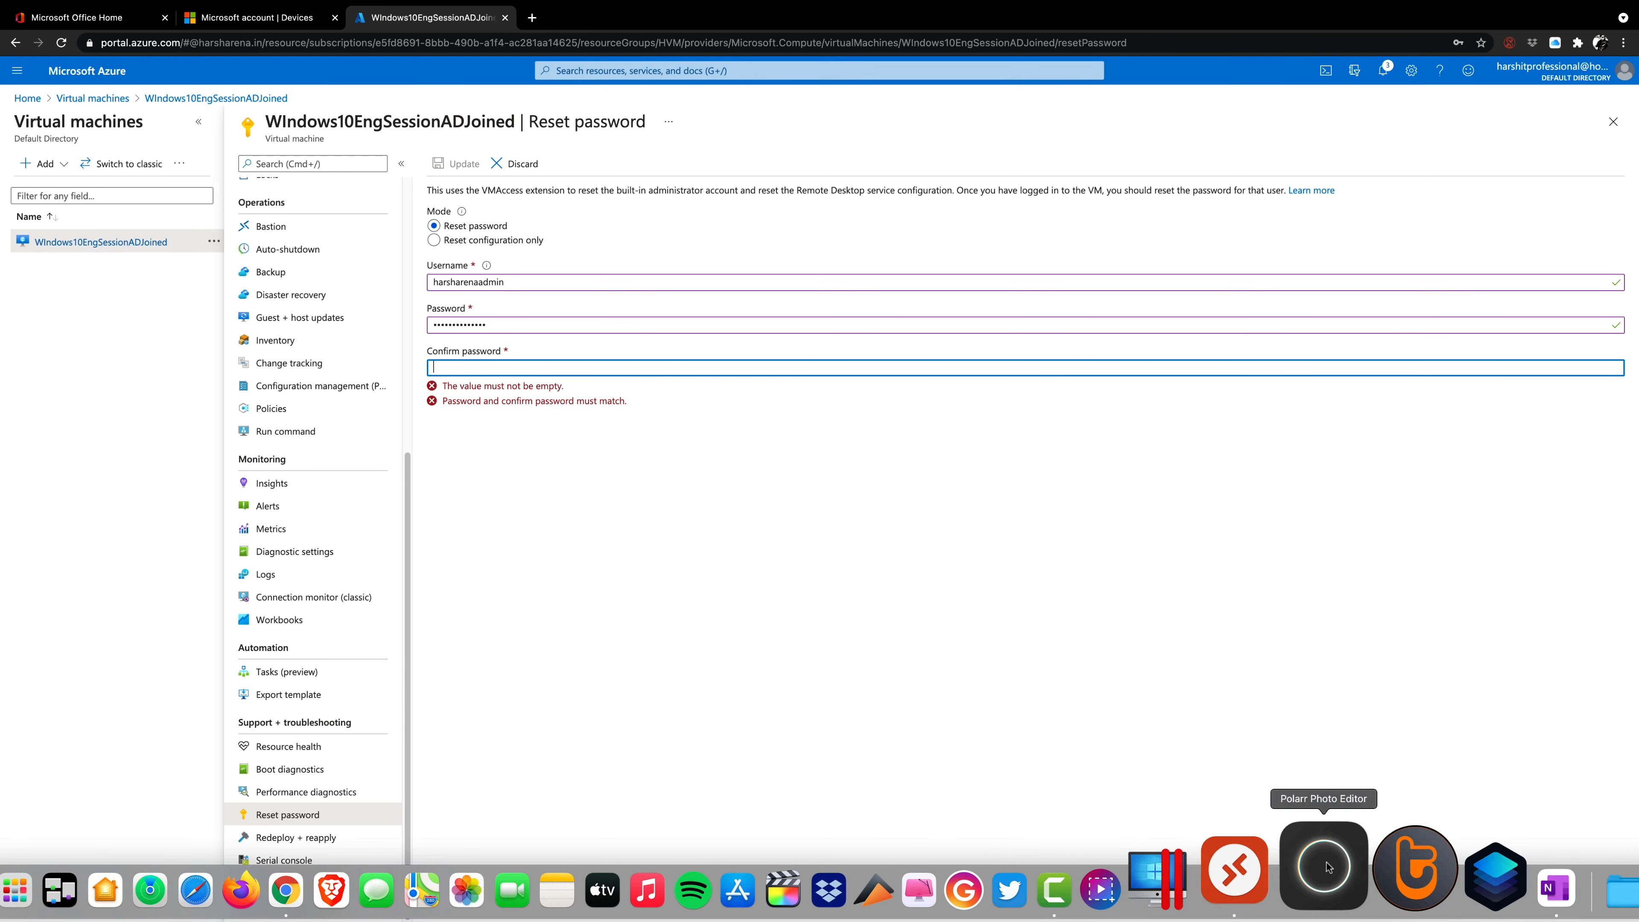
click(1254, 865)
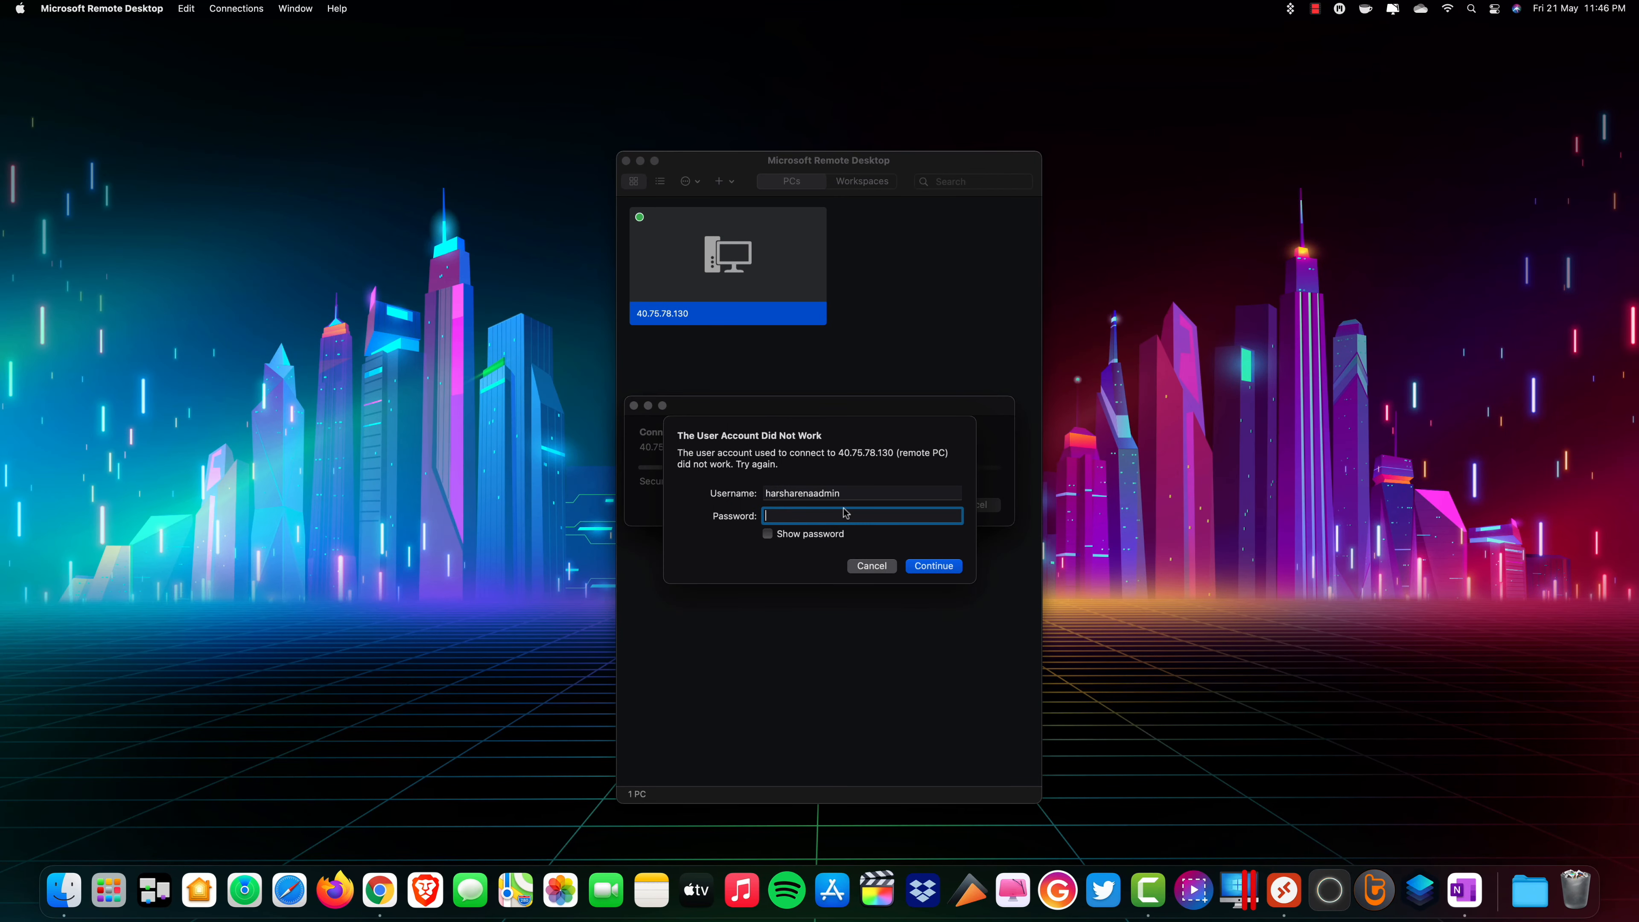
text(••••••••)
click(947, 568)
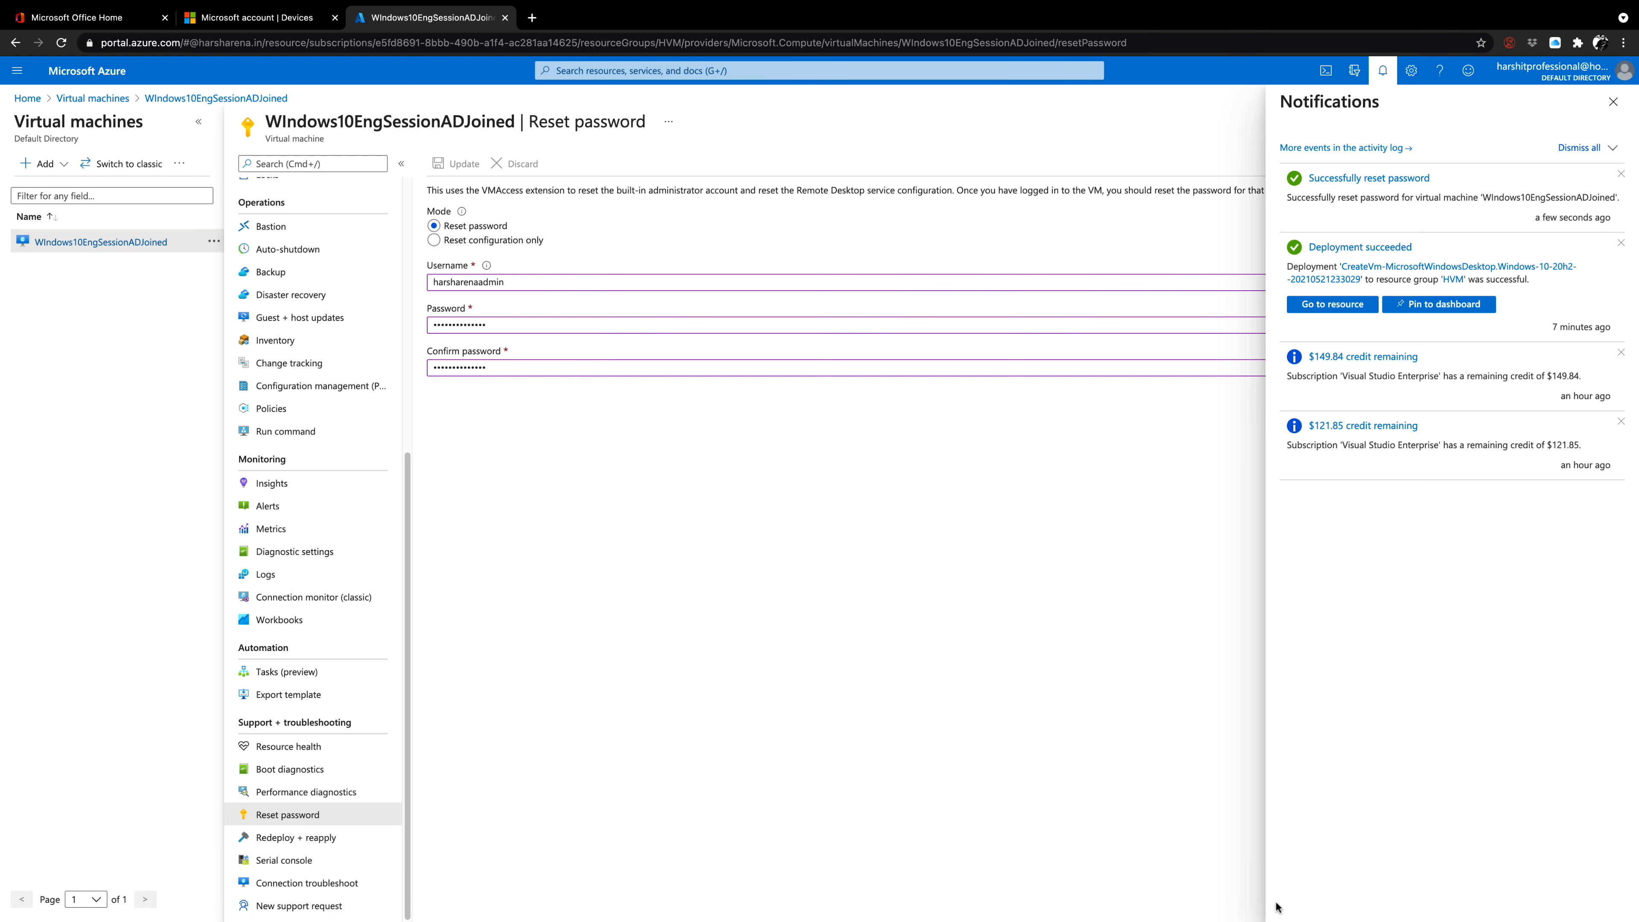
Return to Microsoft Remote Desktop and sign in to the virtual machine with the administrator's reset account password.
click(1286, 912)
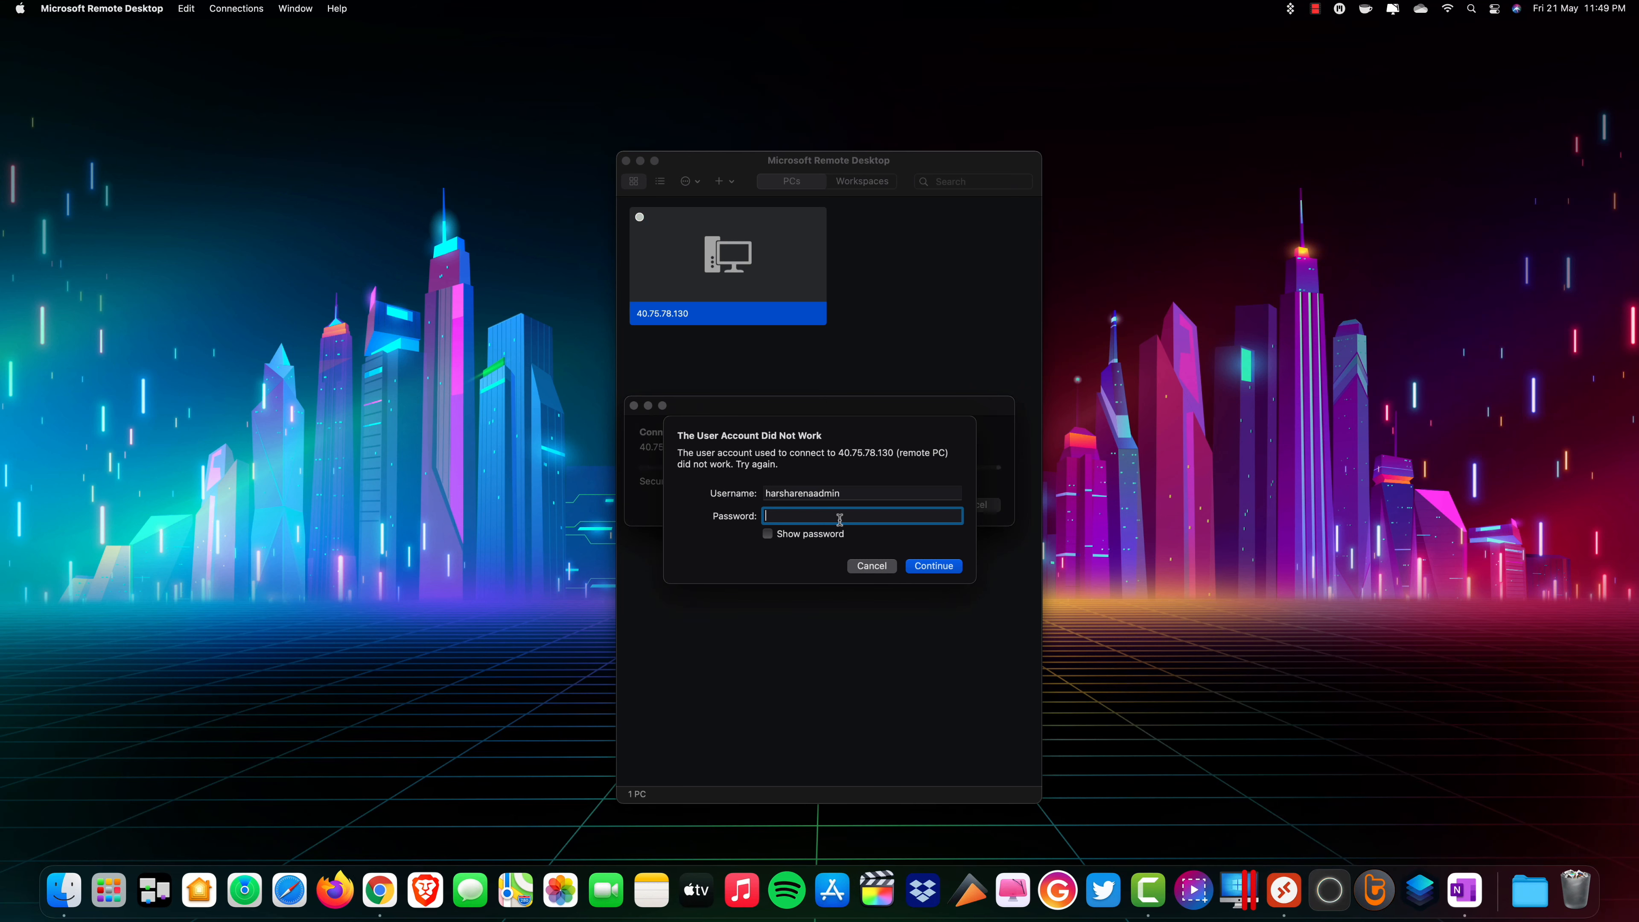
text(••)
key(BackSpace)
key(BackSpace)
key(BackSpace)
key(BackSpace)
text(•••••••••••••)
click(939, 568)
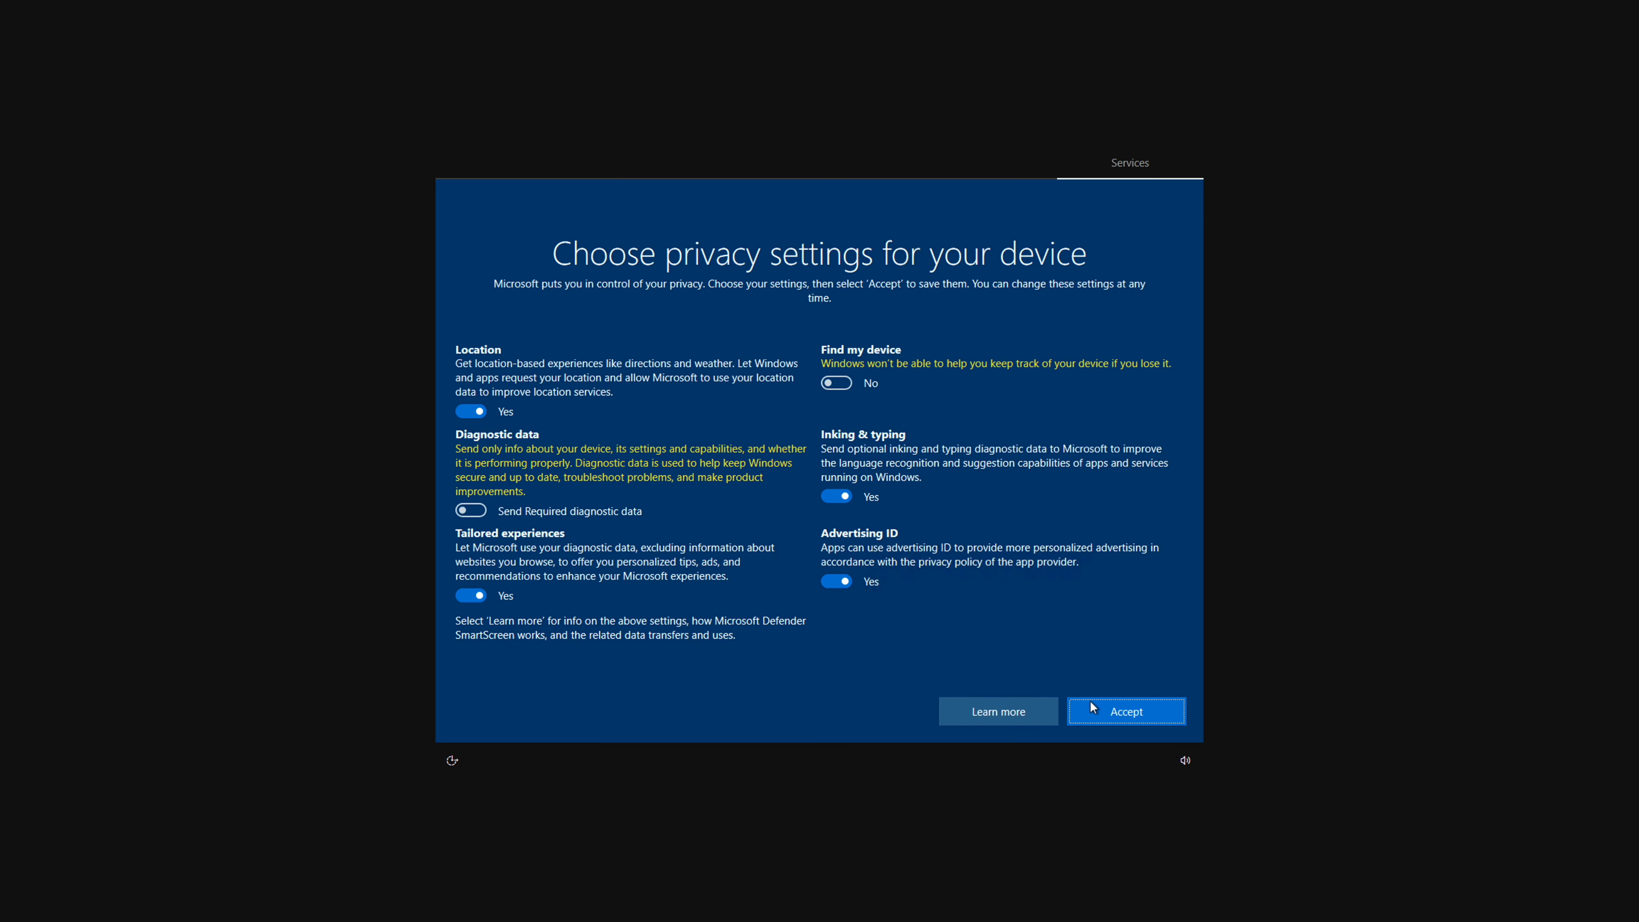
Accept the device privacy settings and allow the virtual machine to be discoverable on the network.
click(1109, 712)
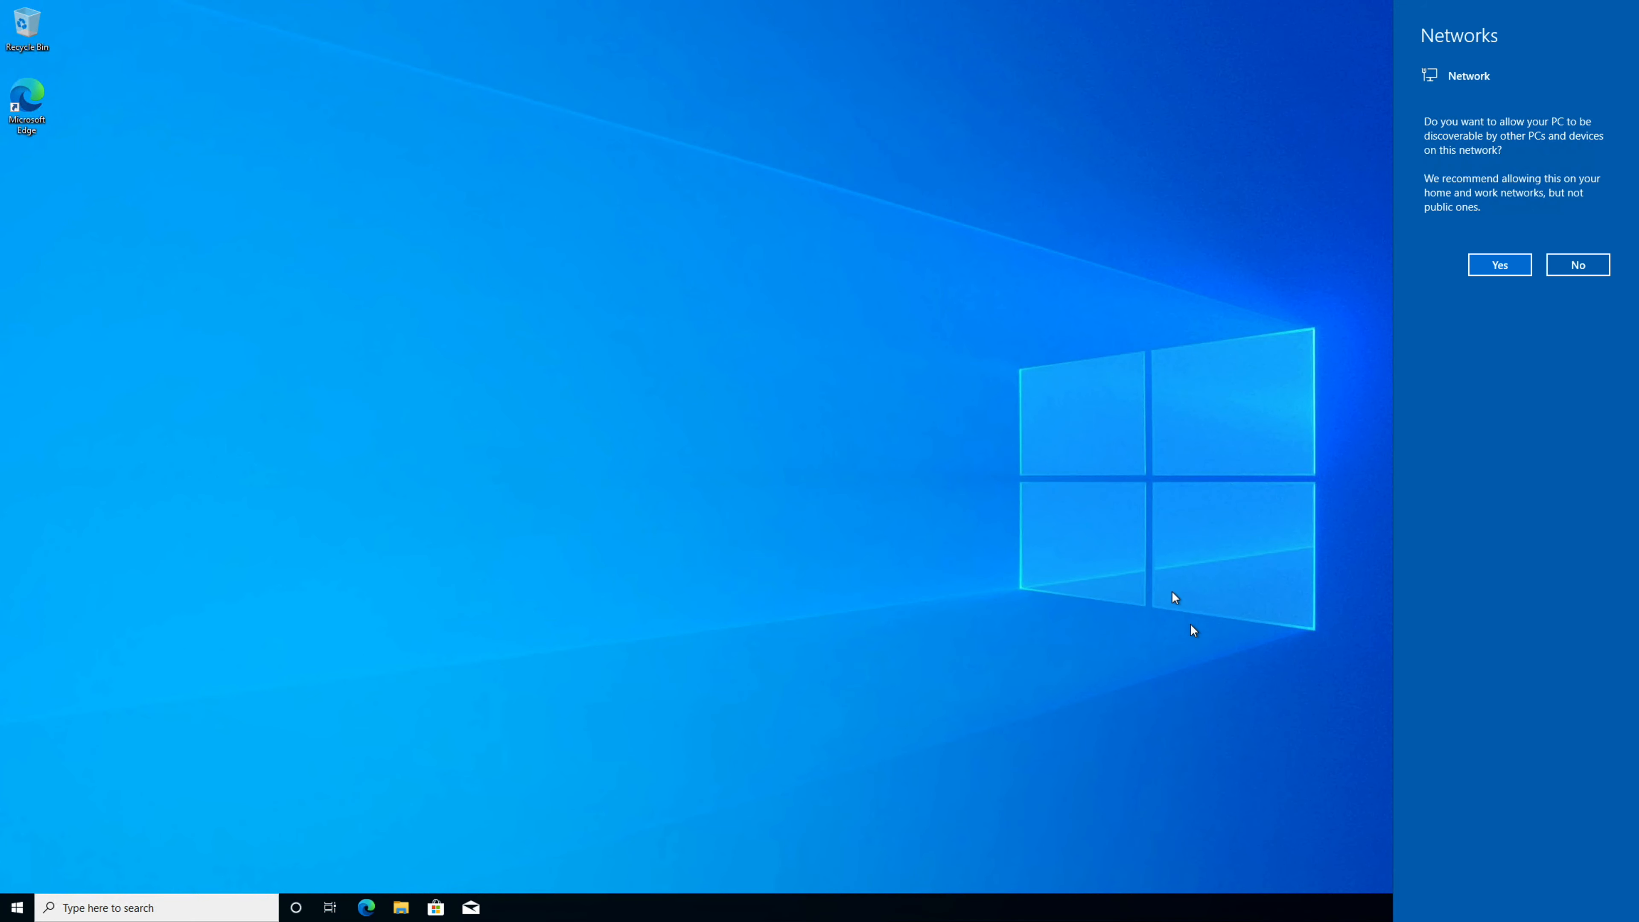
click(1502, 265)
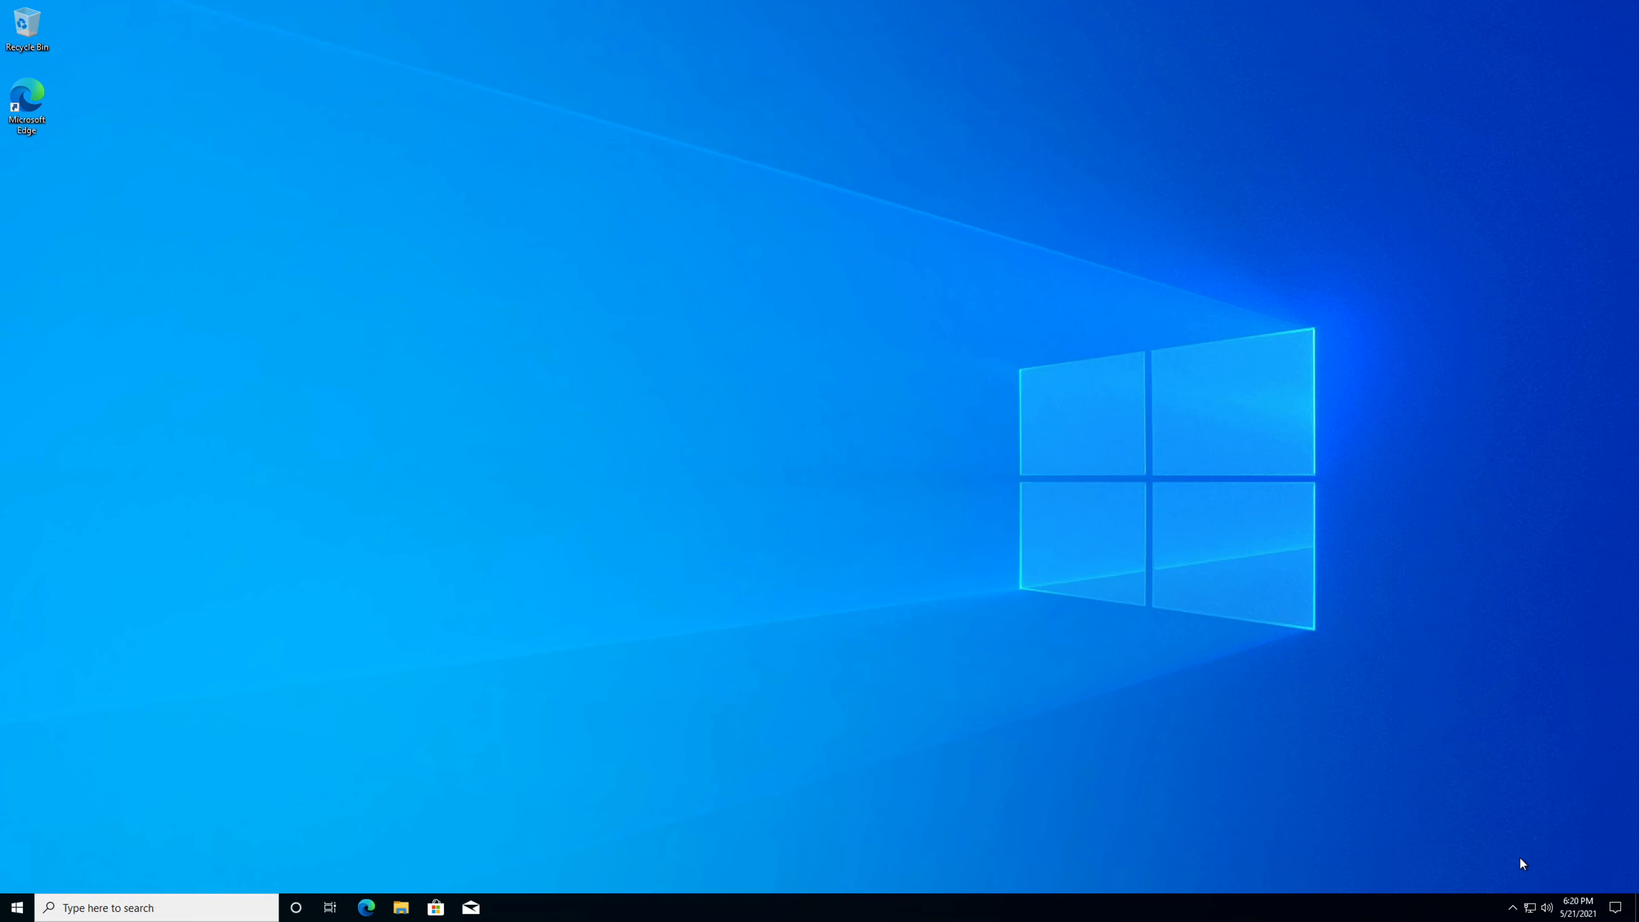
Open Windows Settings, then launch Command Prompt as administrator and approve the elevation request.
click(1614, 907)
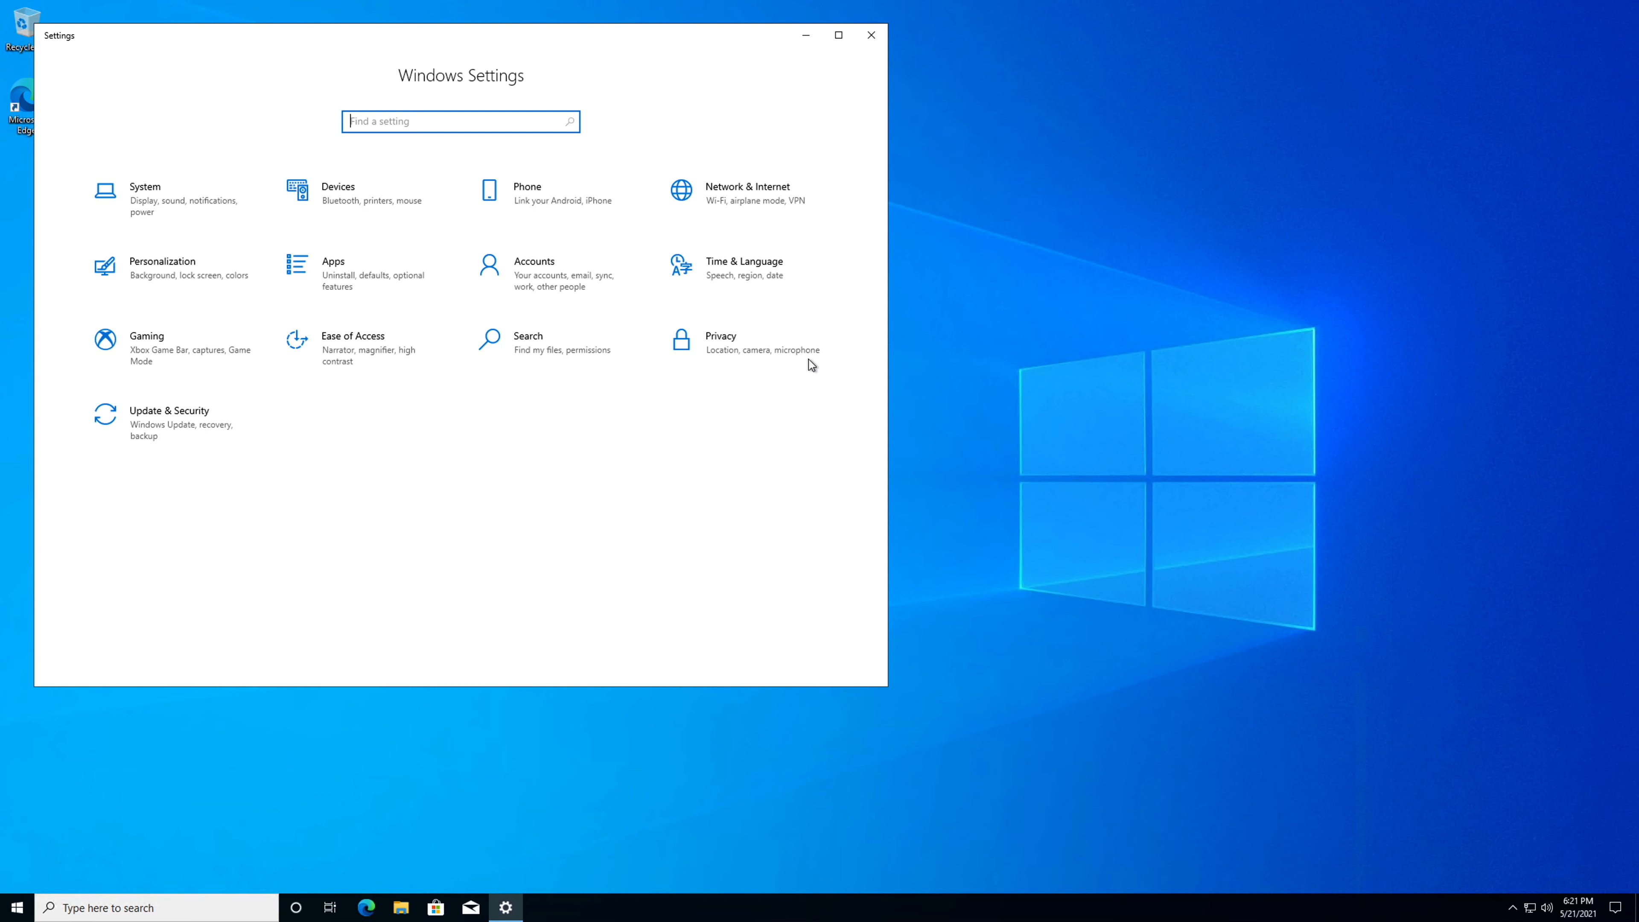
click(17, 906)
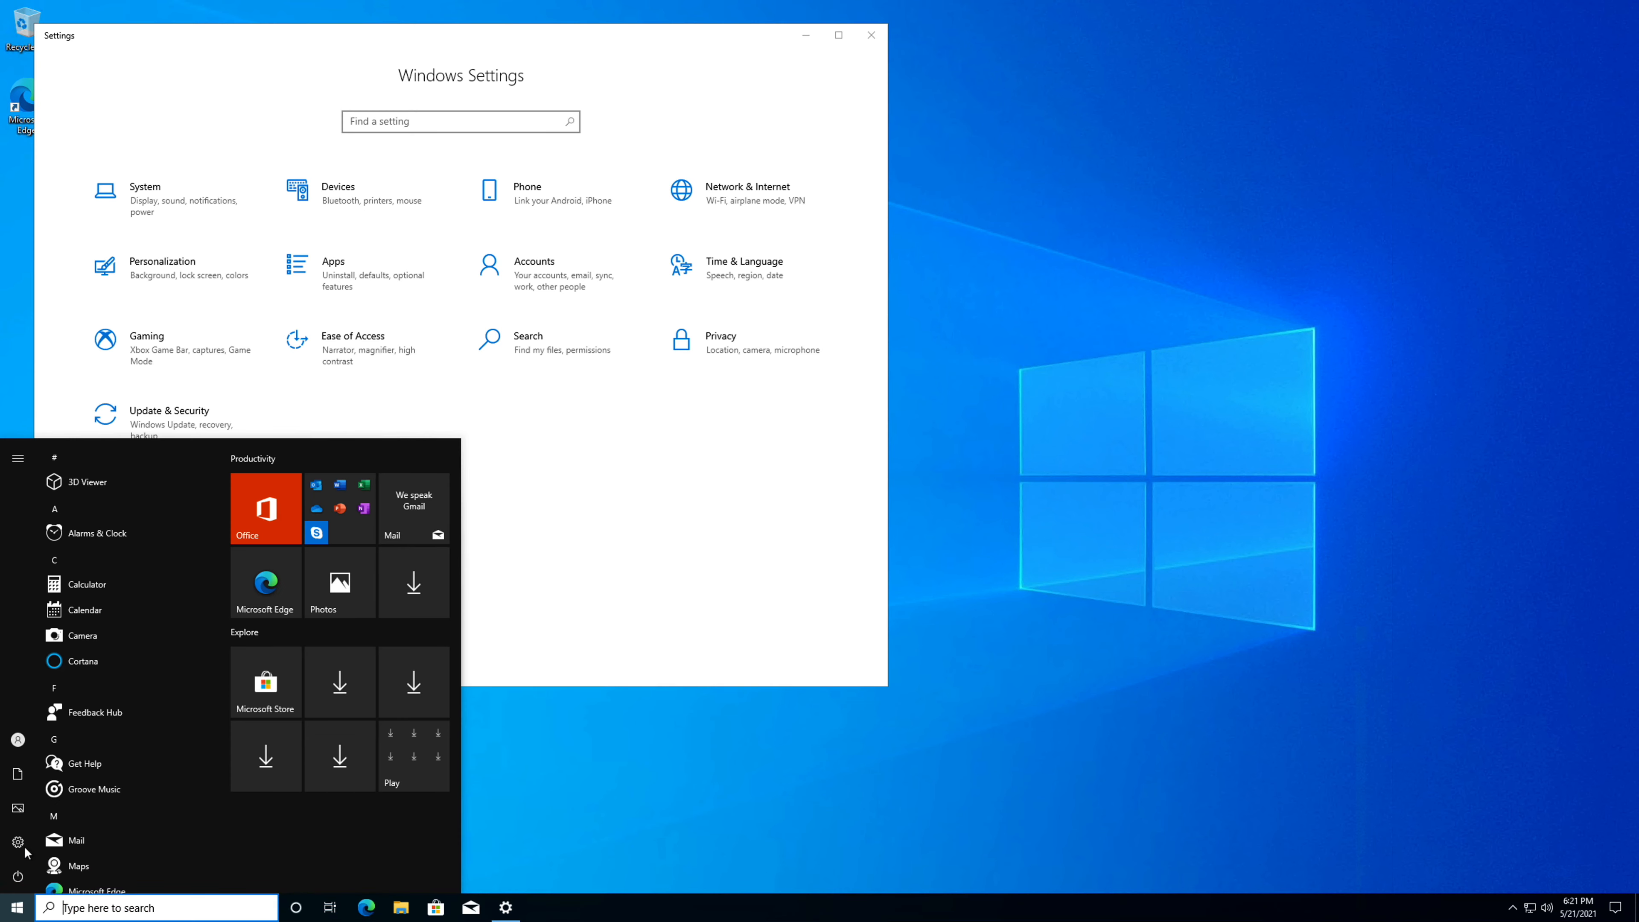
text(cmd)
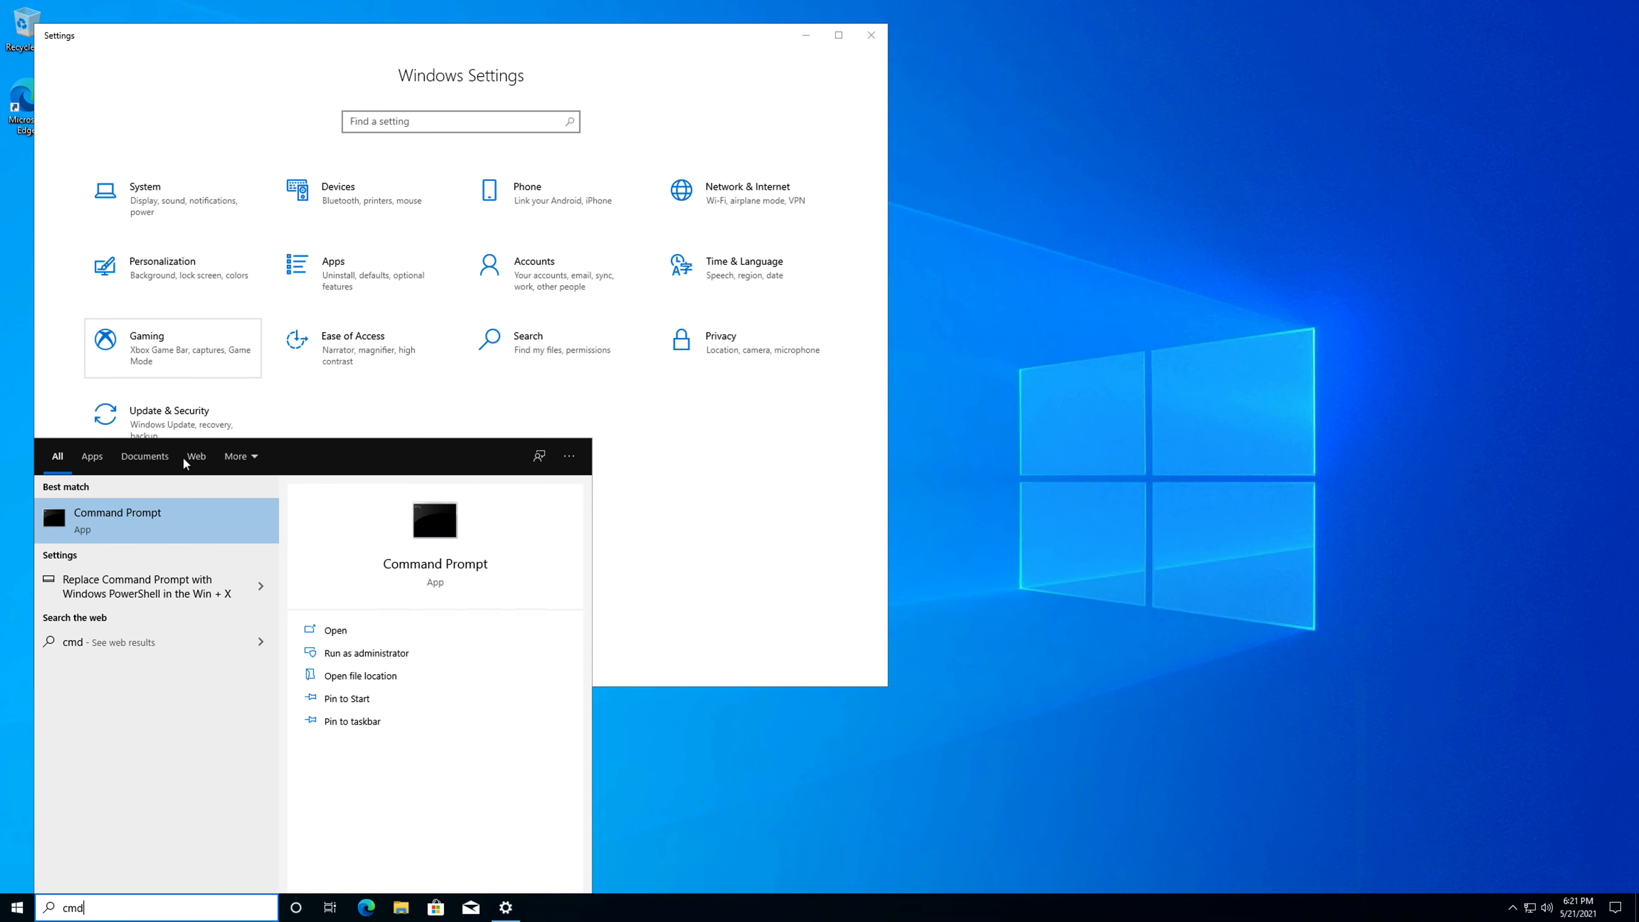
right_click(193, 507)
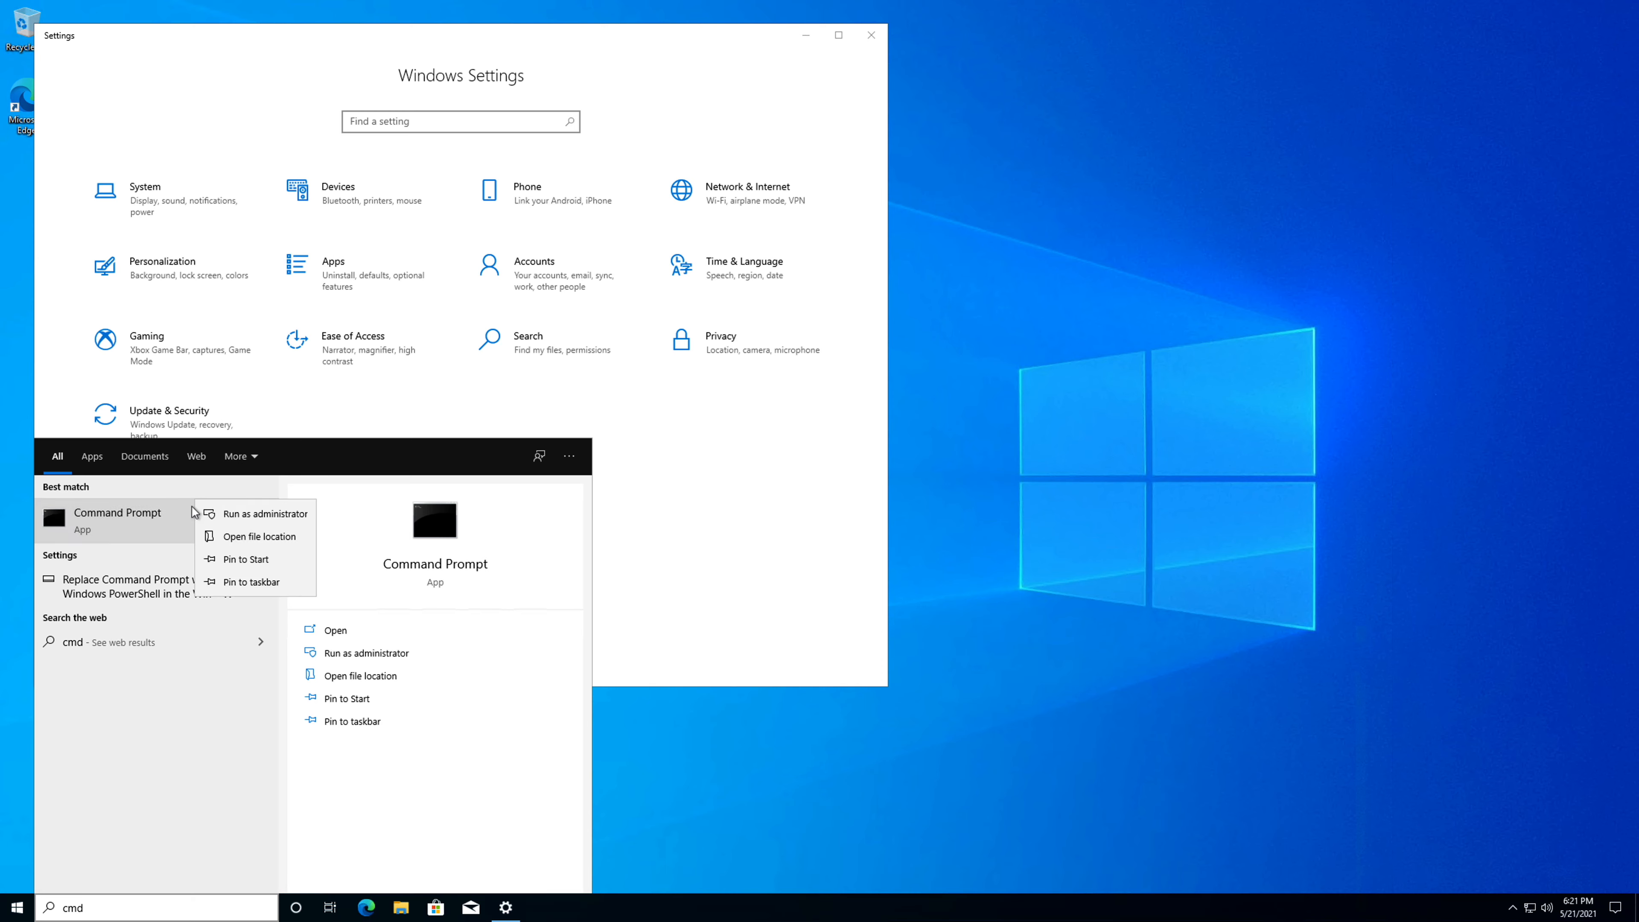
click(224, 516)
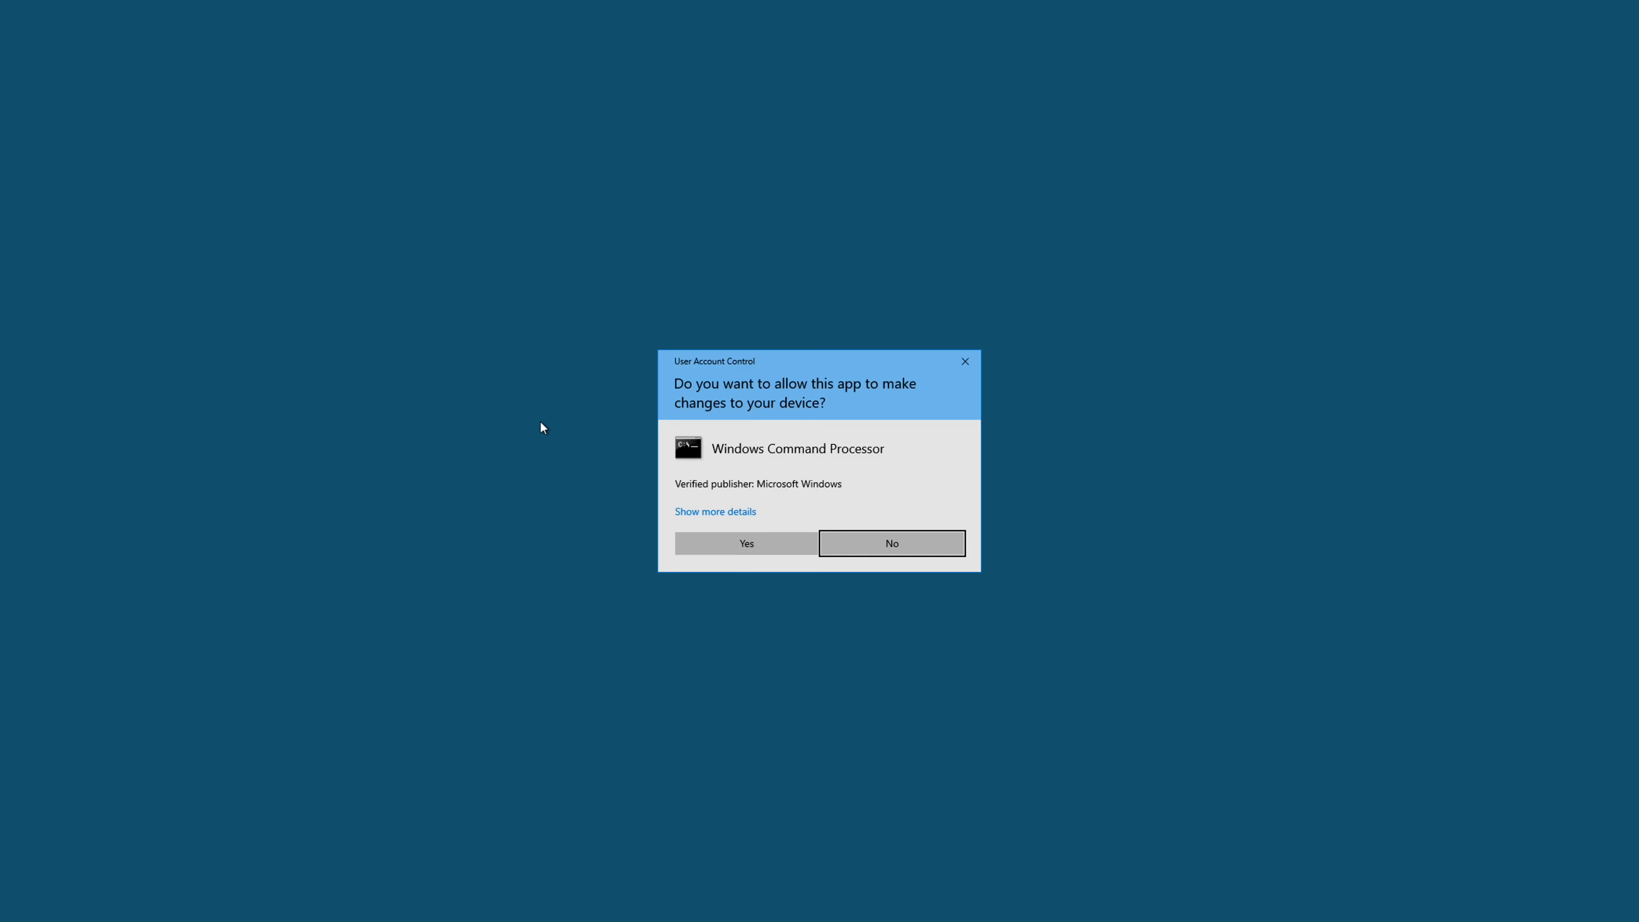
click(737, 541)
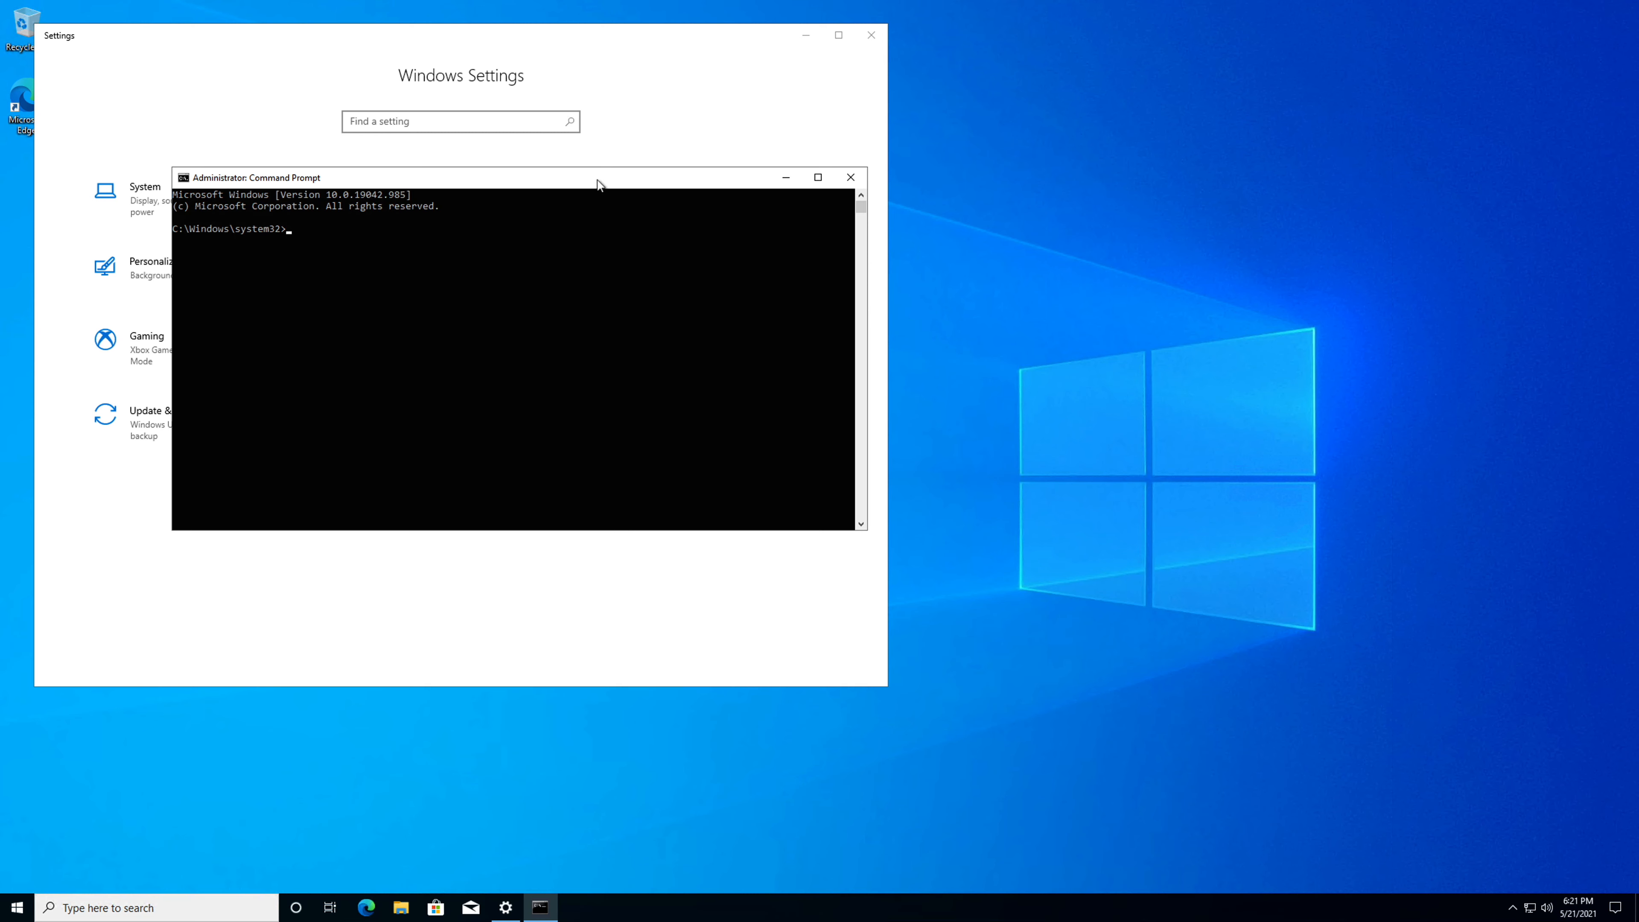
Run dsregcmd /status in the elevated Command Prompt to report the virtual machine's join status.
drag(596, 175, 846, 234)
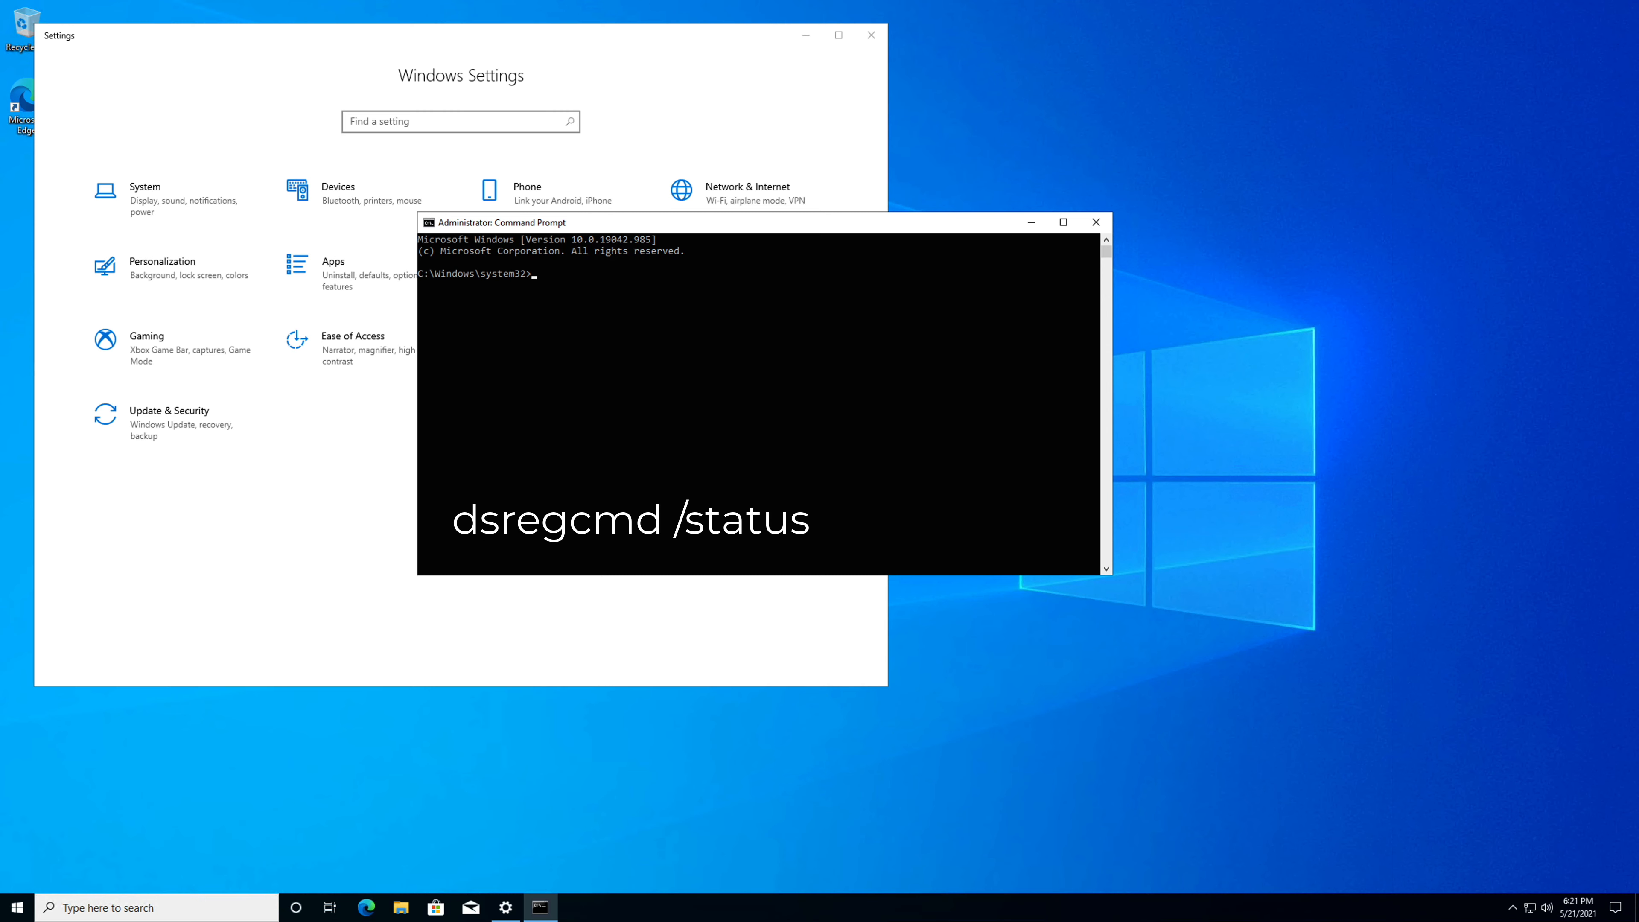
text(dsregcmd /status)
key(Return)
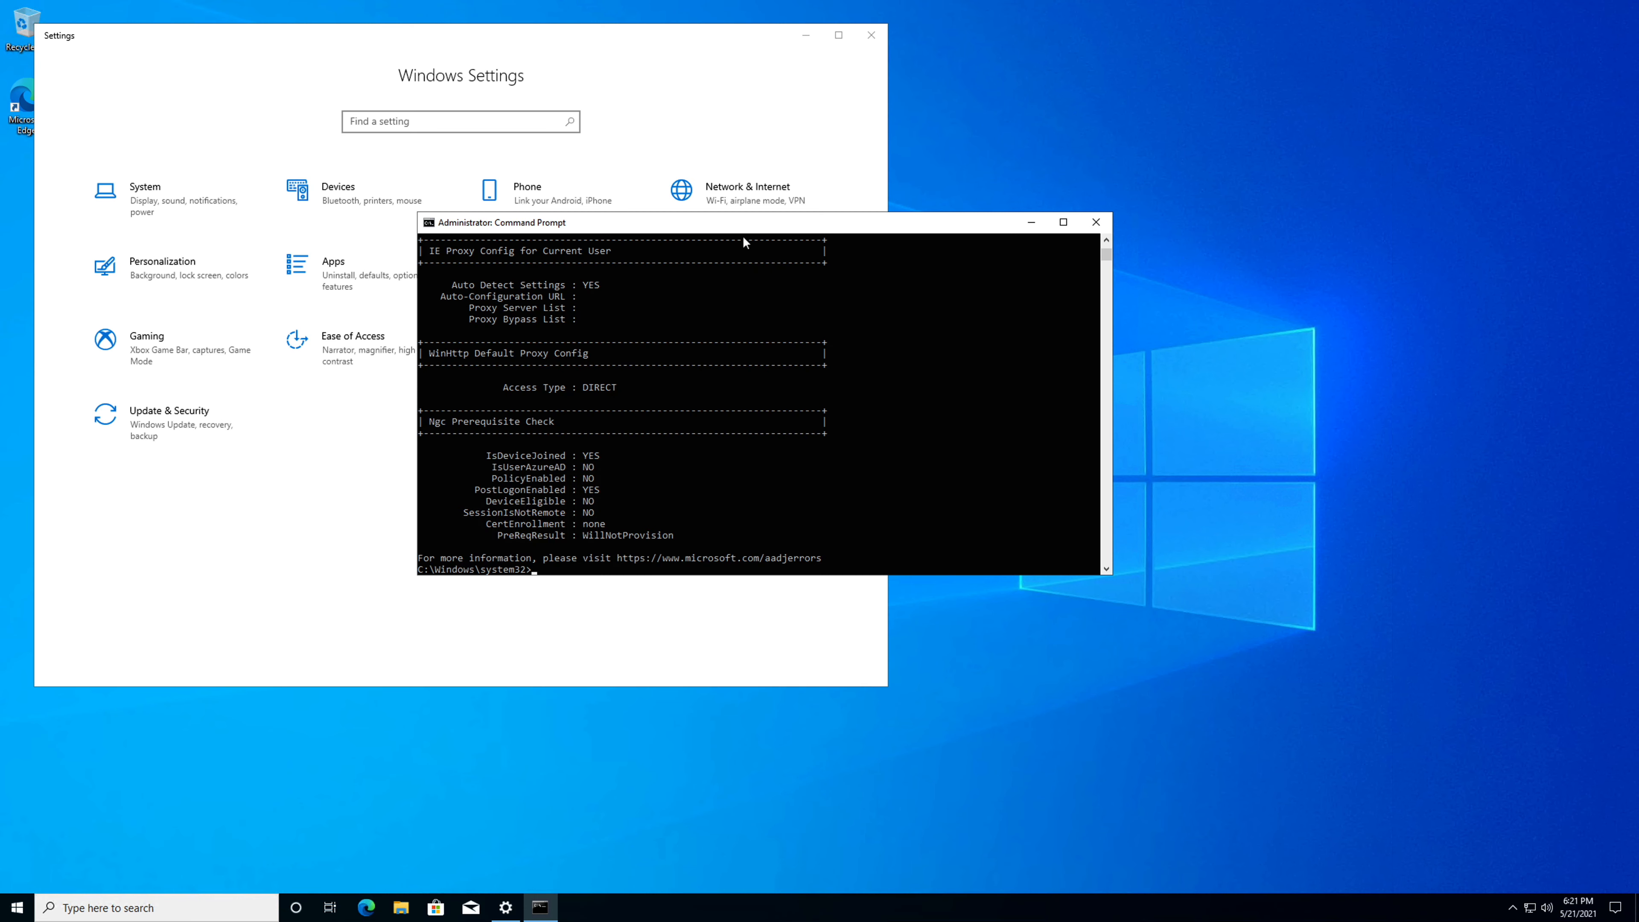
Examine the Device State section at the start of the dsregcmd output, checking the AzureAdJoined and Device Name entries.
drag(731, 226, 705, 105)
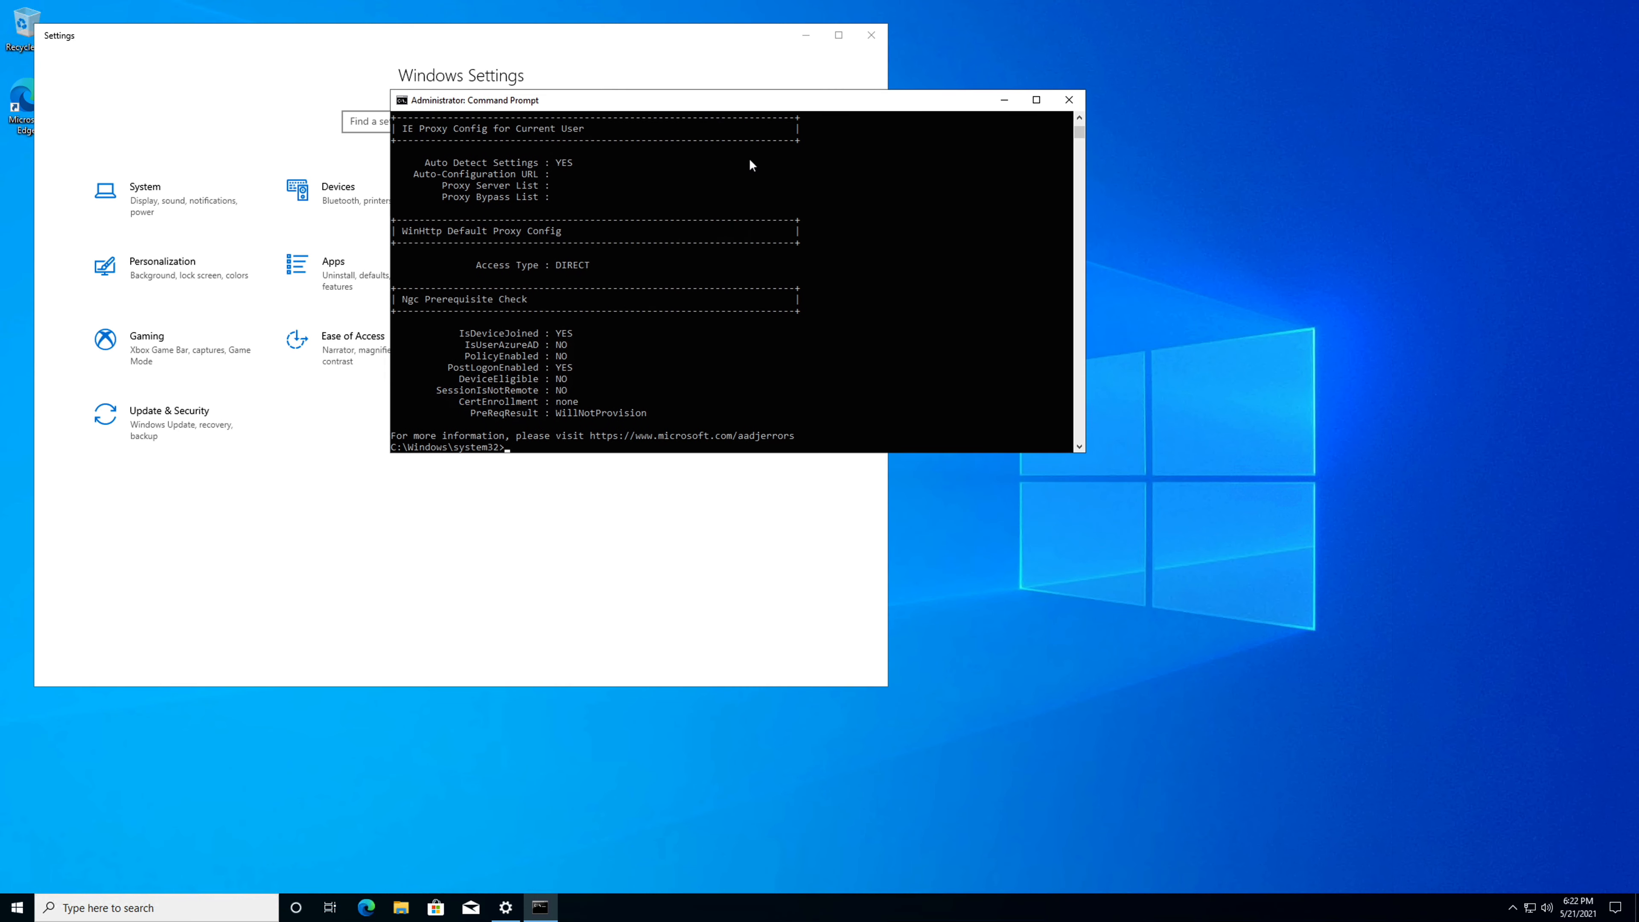
click(1080, 445)
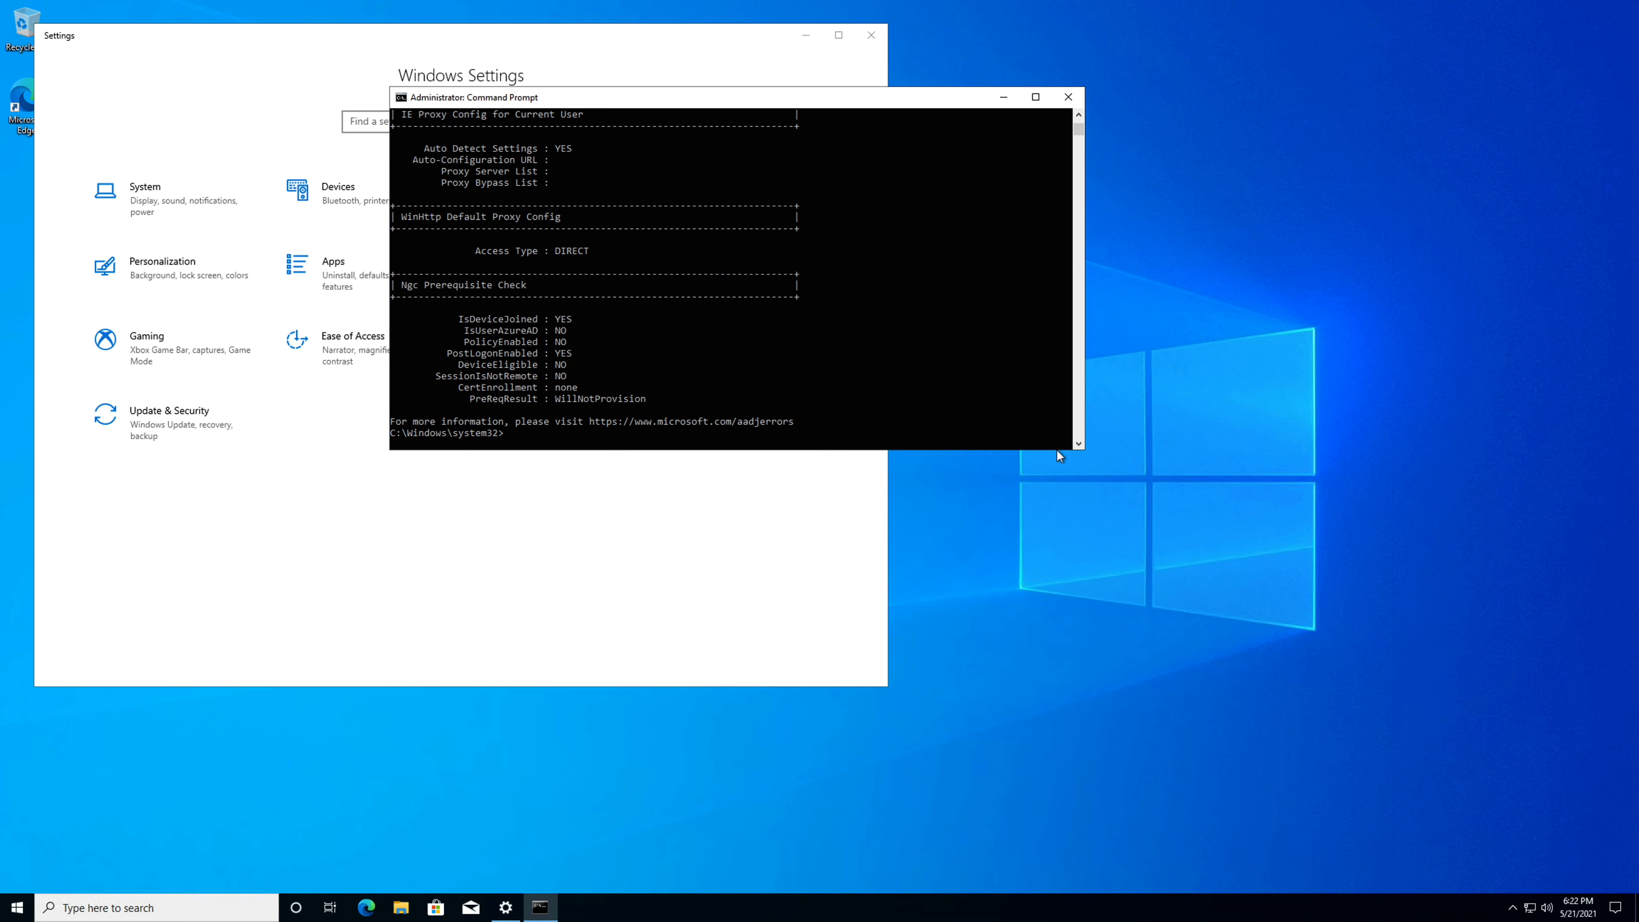
scroll(1052, 446, up, 2)
click(1001, 418)
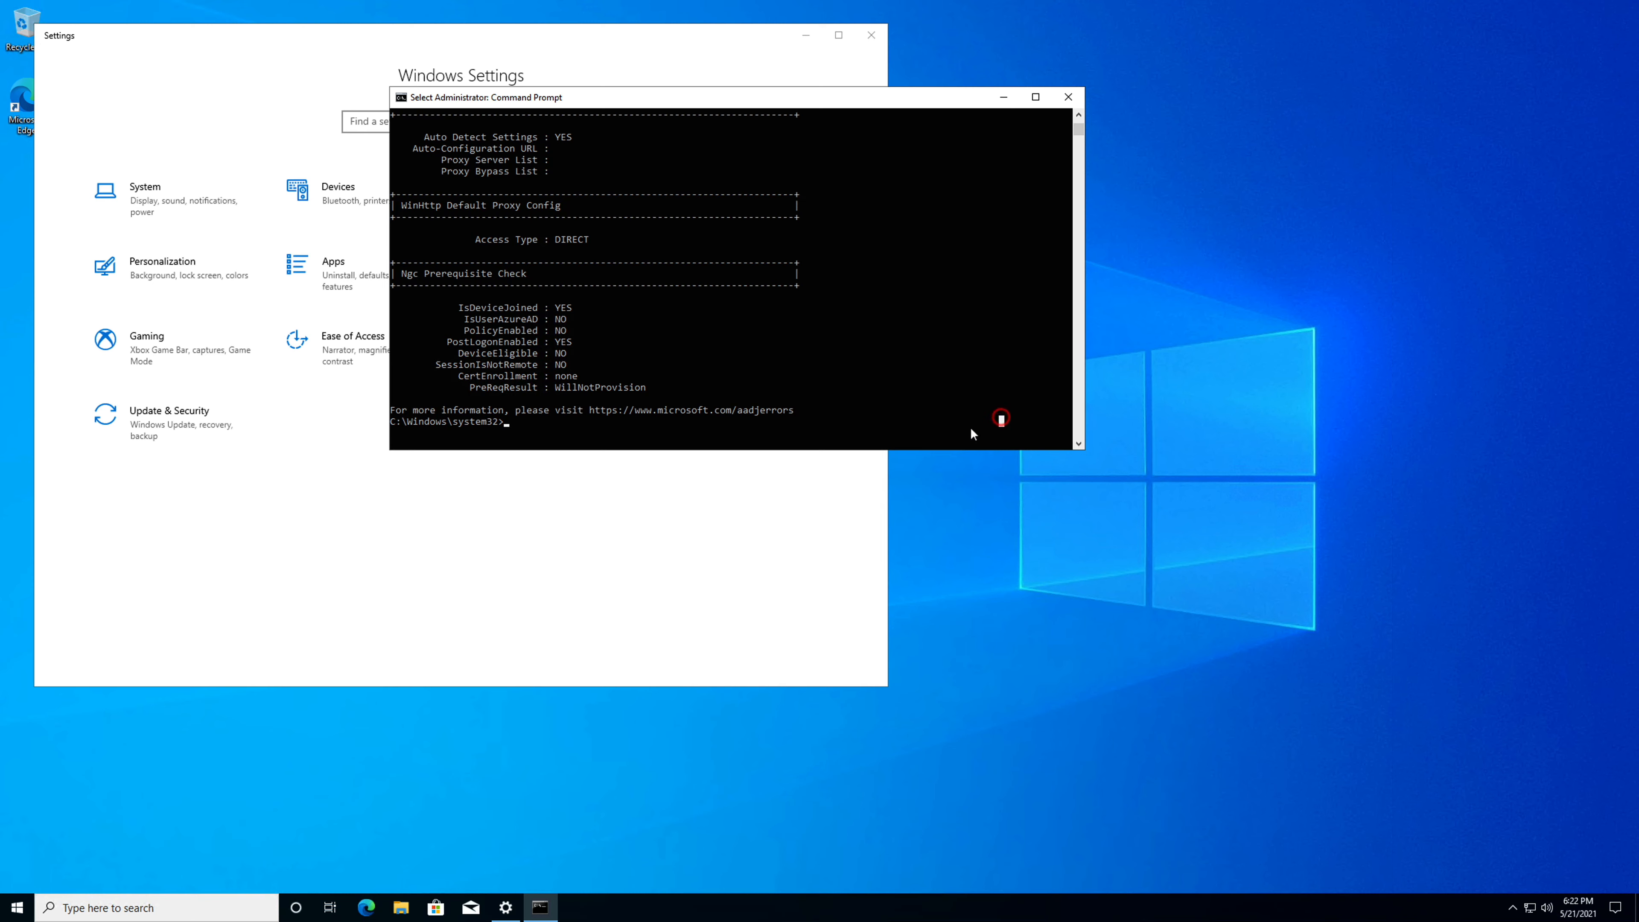
scroll(942, 403, up, 6)
scroll(891, 377, up, 6)
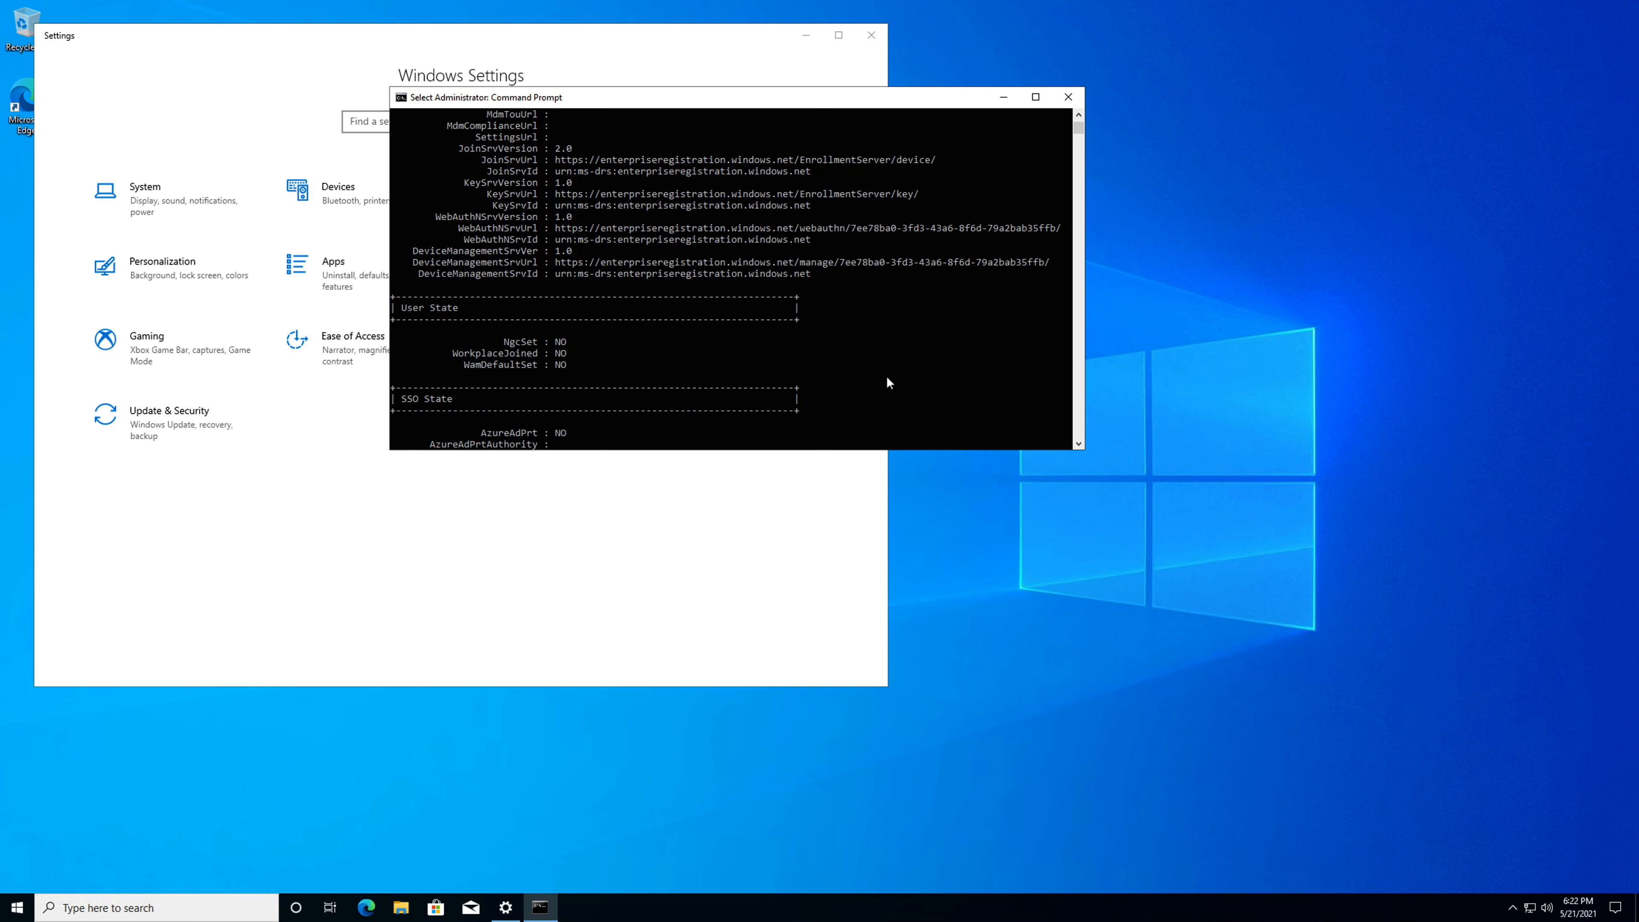
scroll(885, 384, up, 12)
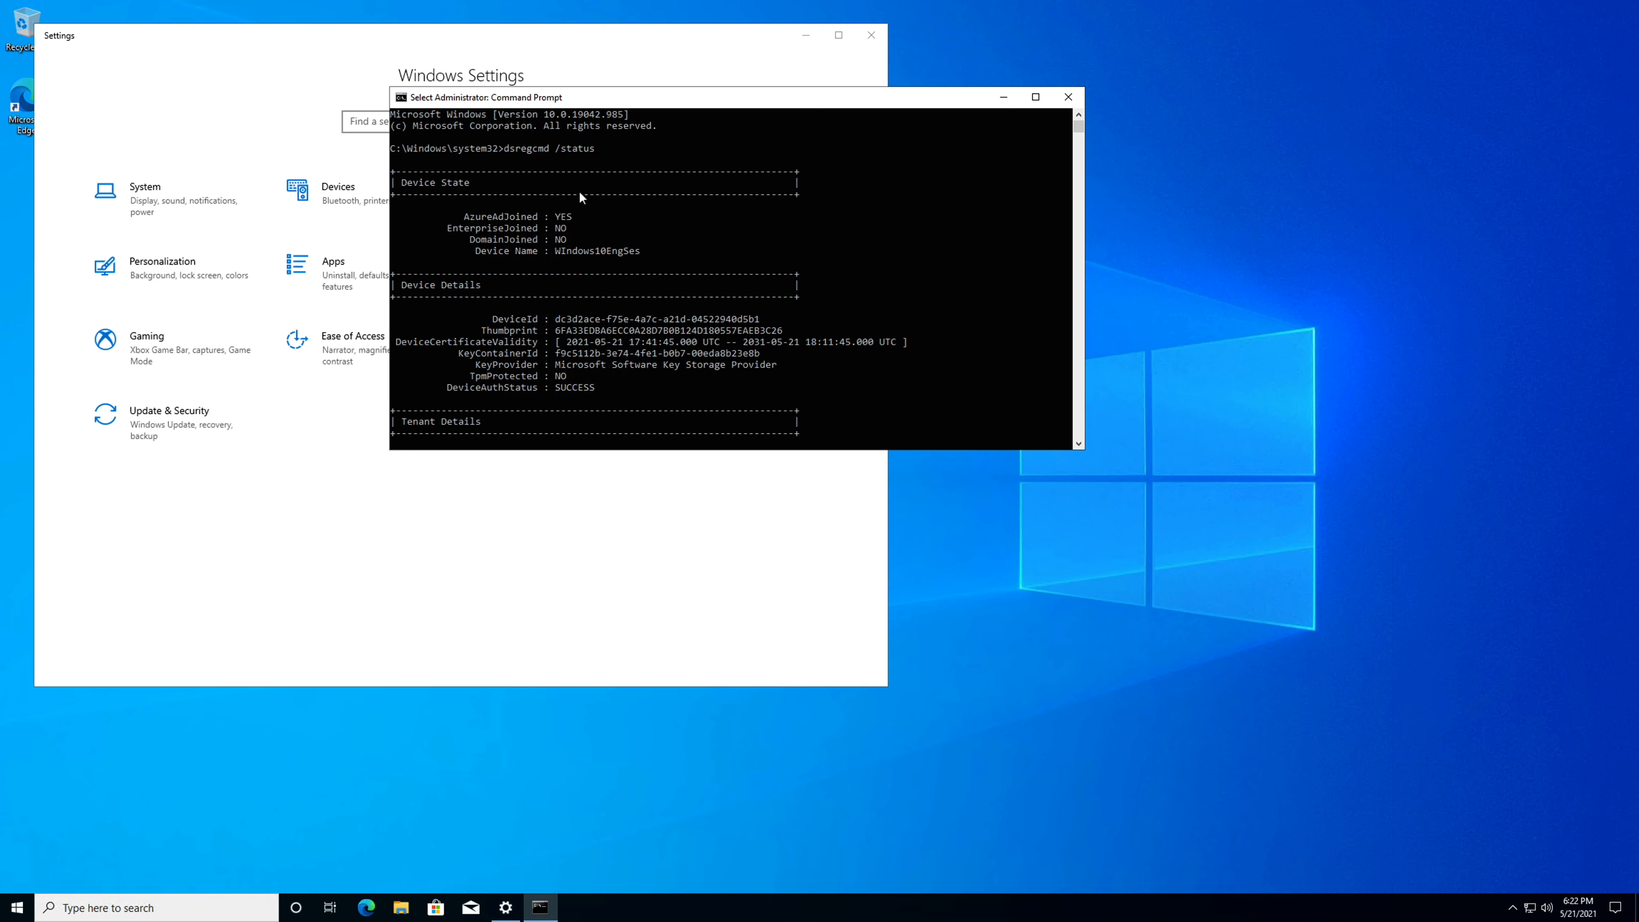
drag(597, 149, 505, 154)
click(459, 215)
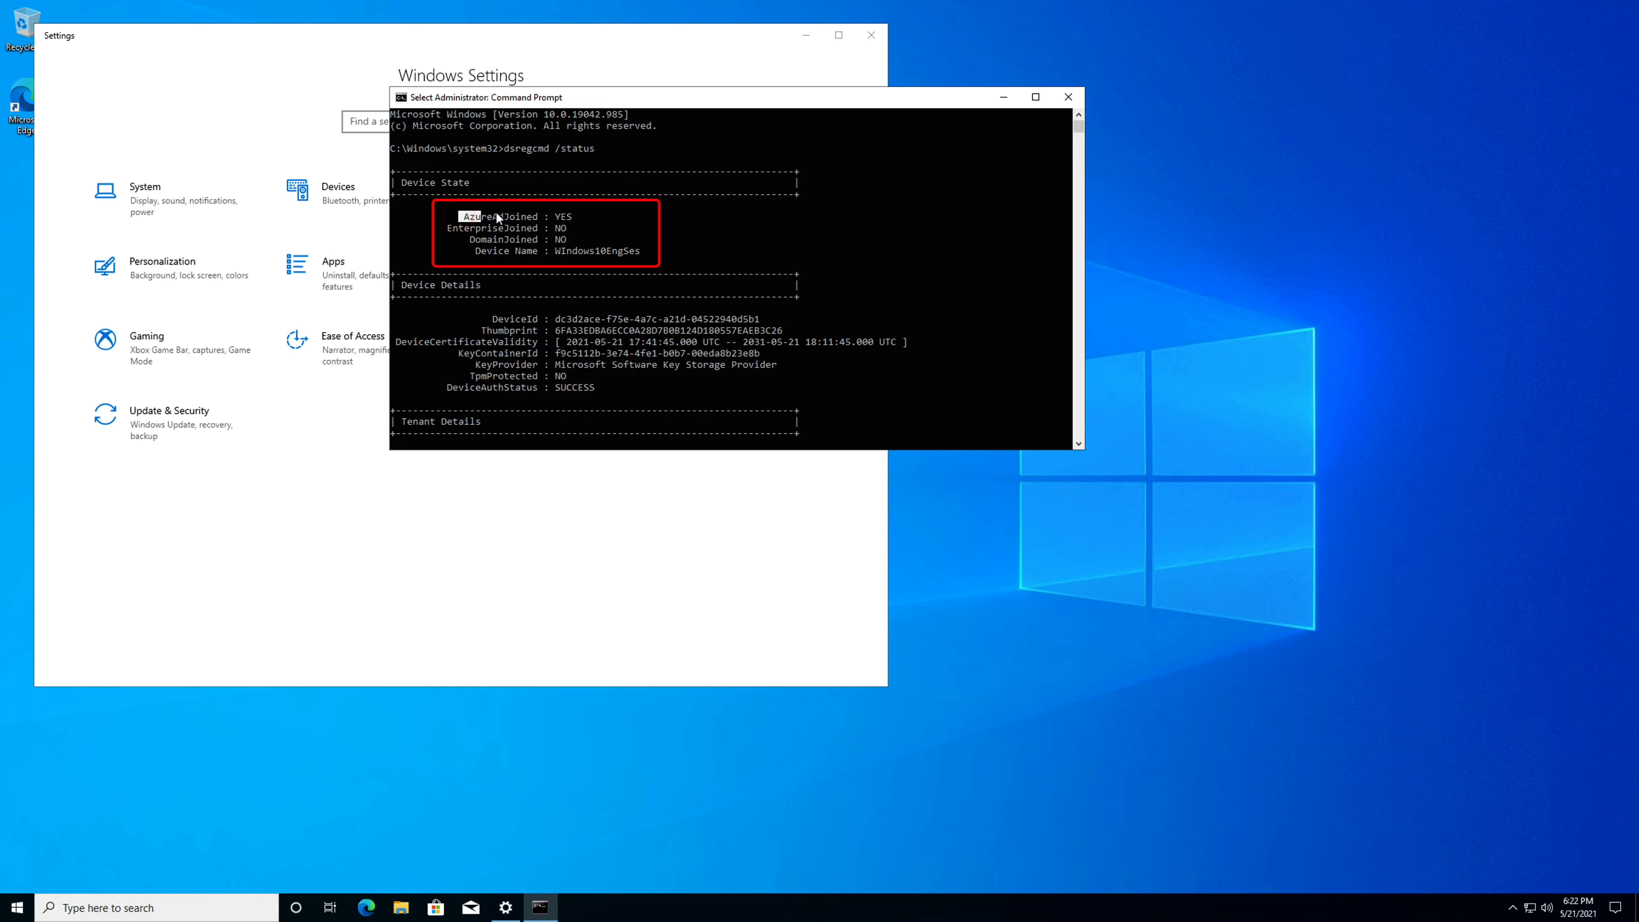
drag(496, 215, 526, 217)
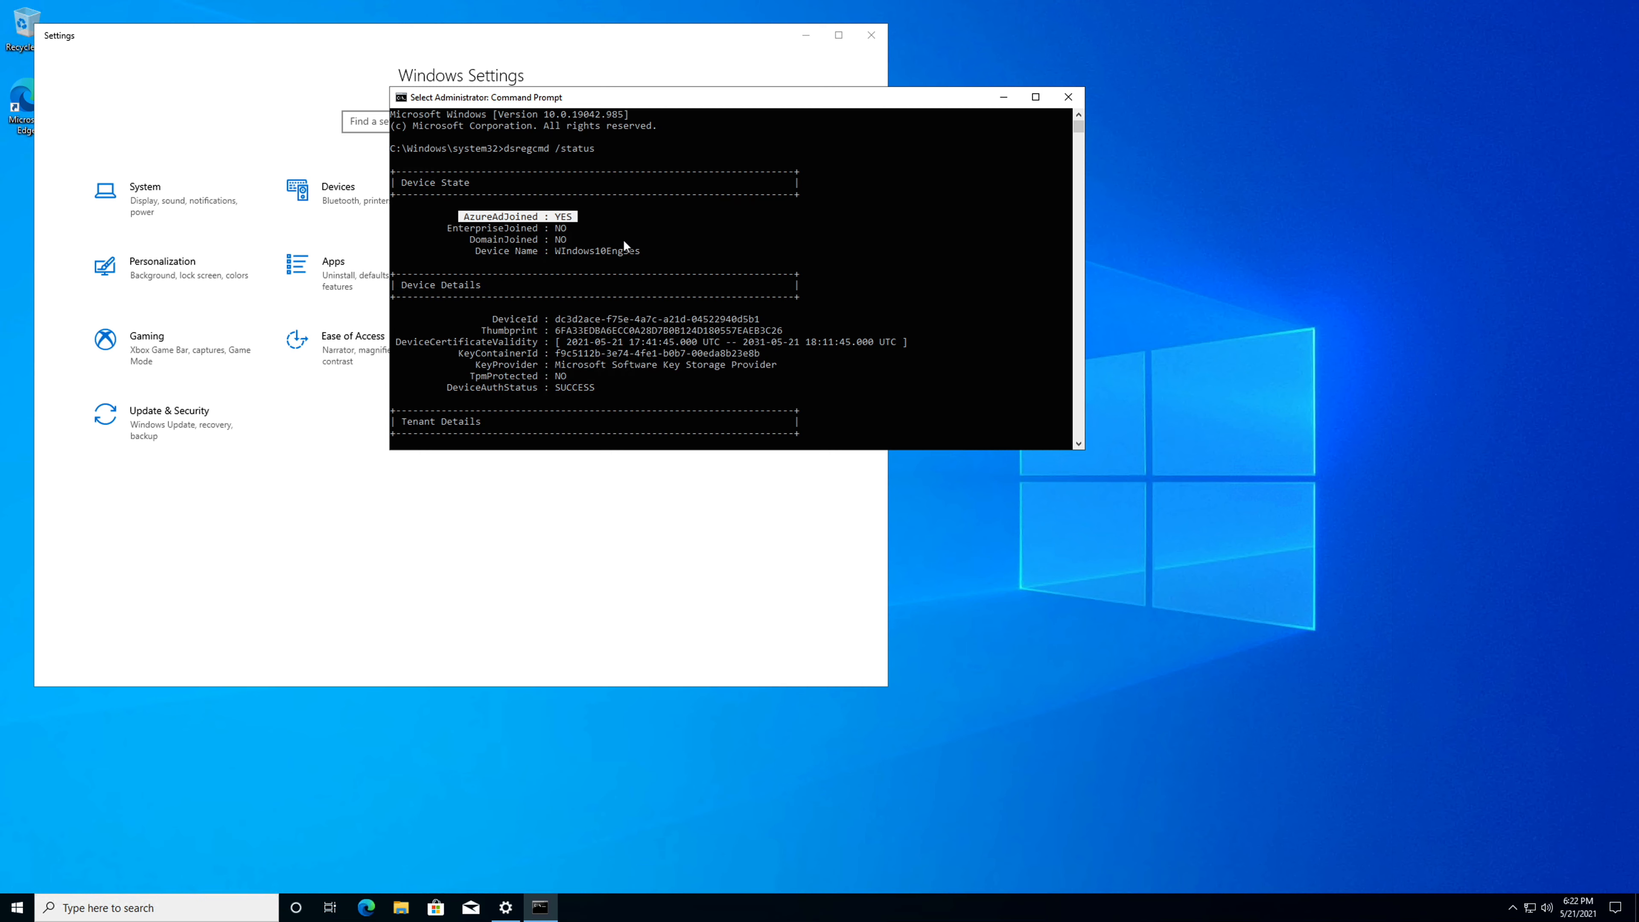
drag(643, 251, 546, 250)
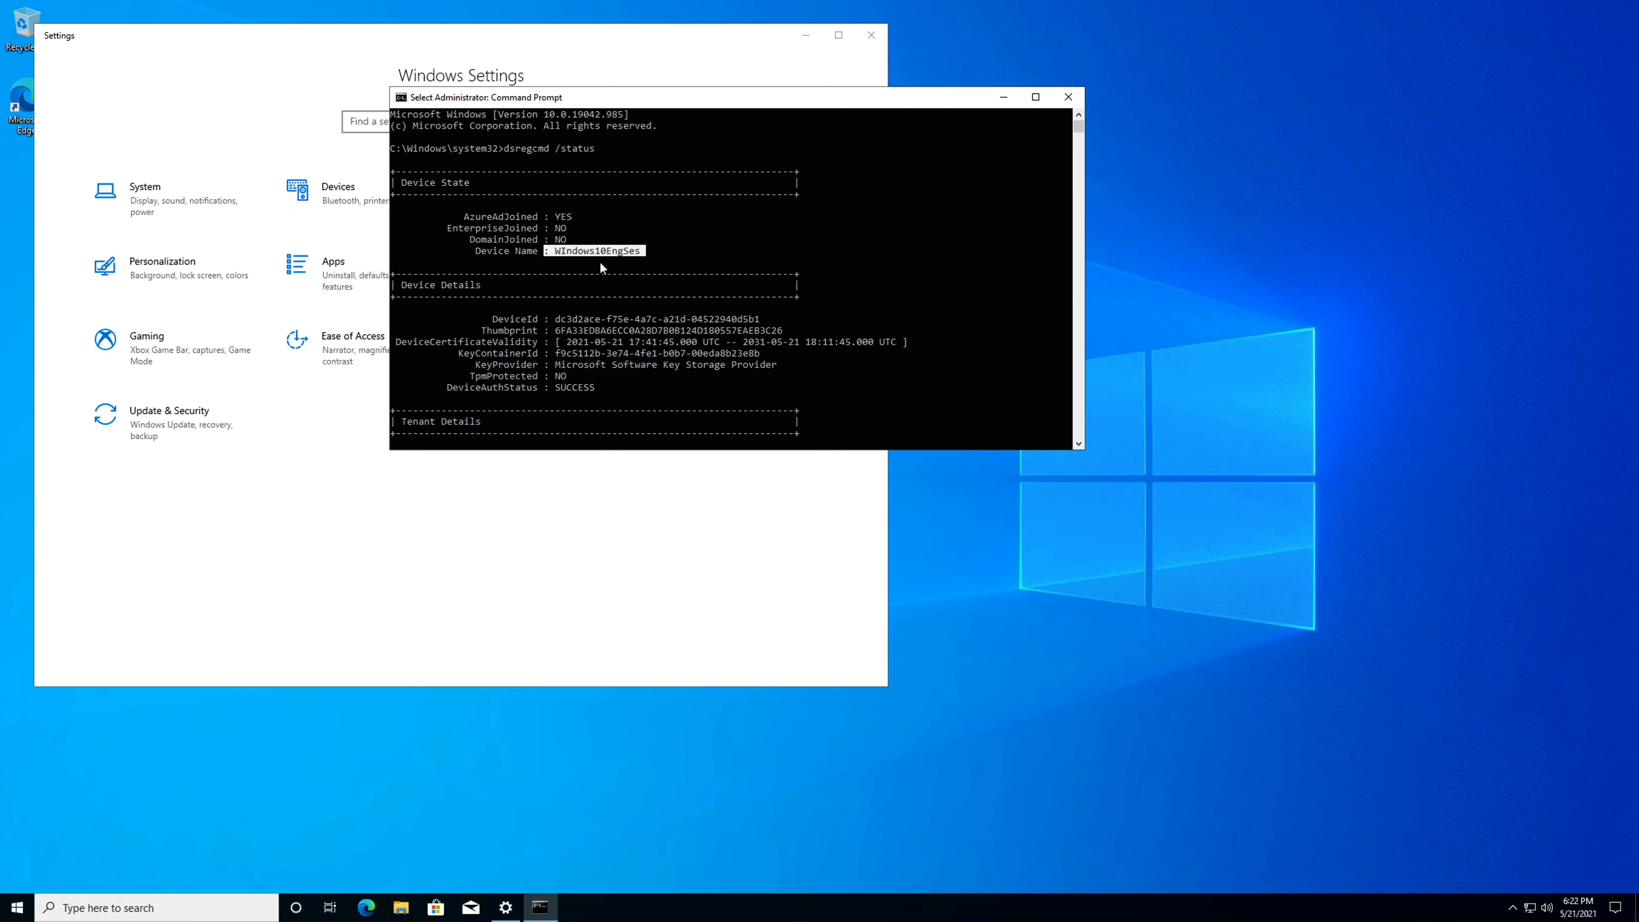
drag(576, 217, 475, 217)
Review the remaining device, tenant, user, SSO and diagnostic sections of the dsregcmd output, and close Command Prompt.
scroll(579, 341, down, 4)
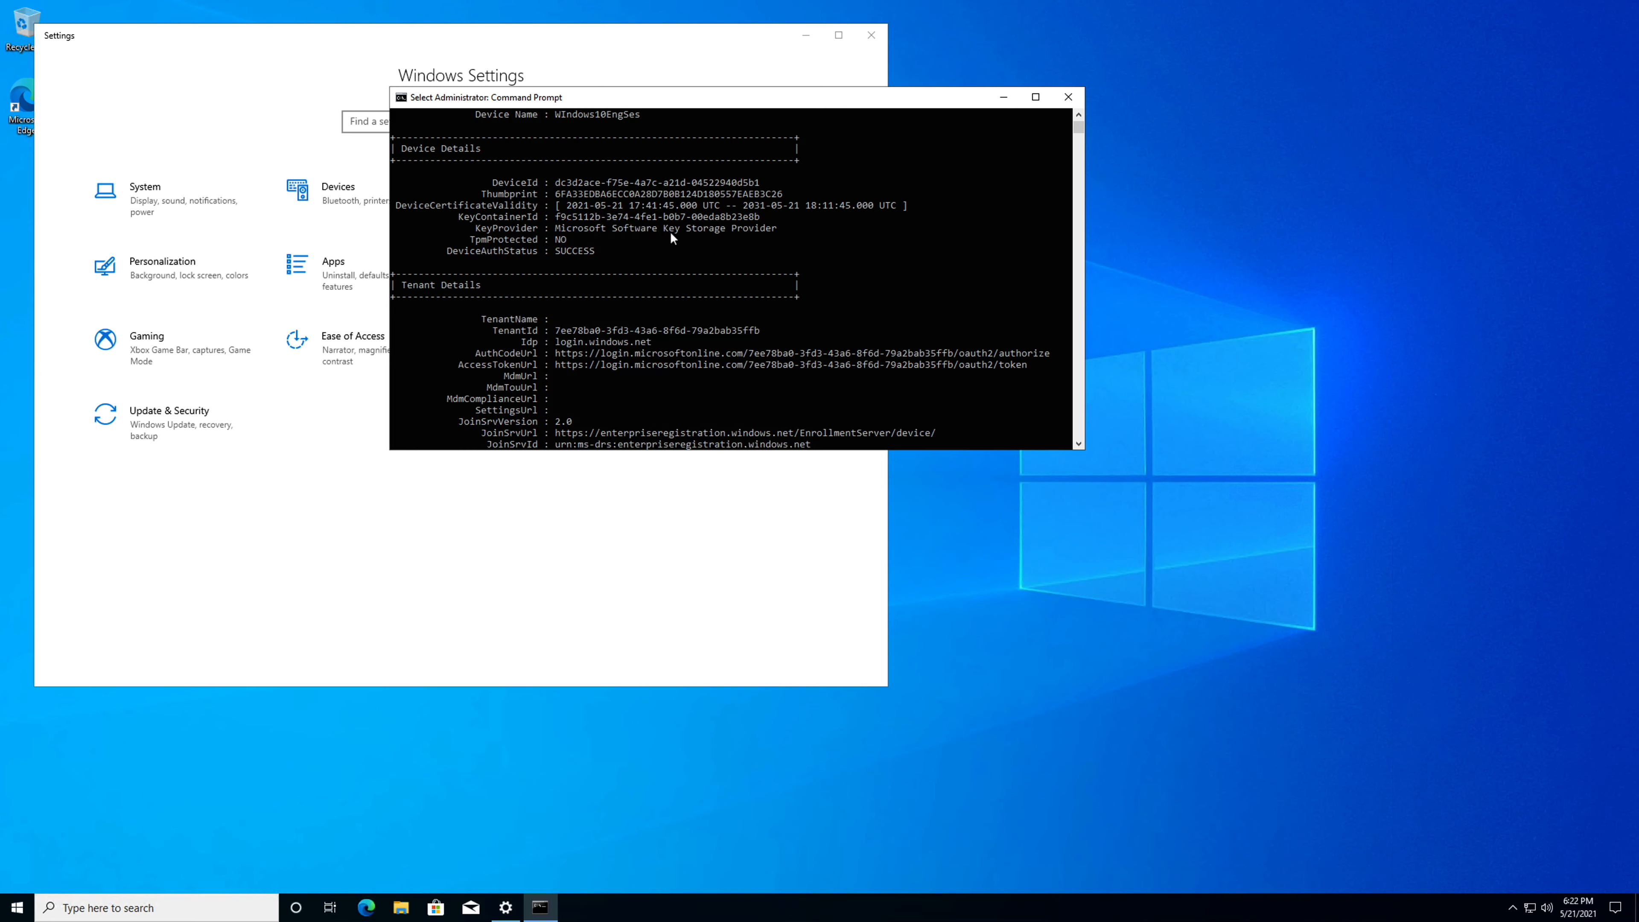
scroll(674, 277, down, 4)
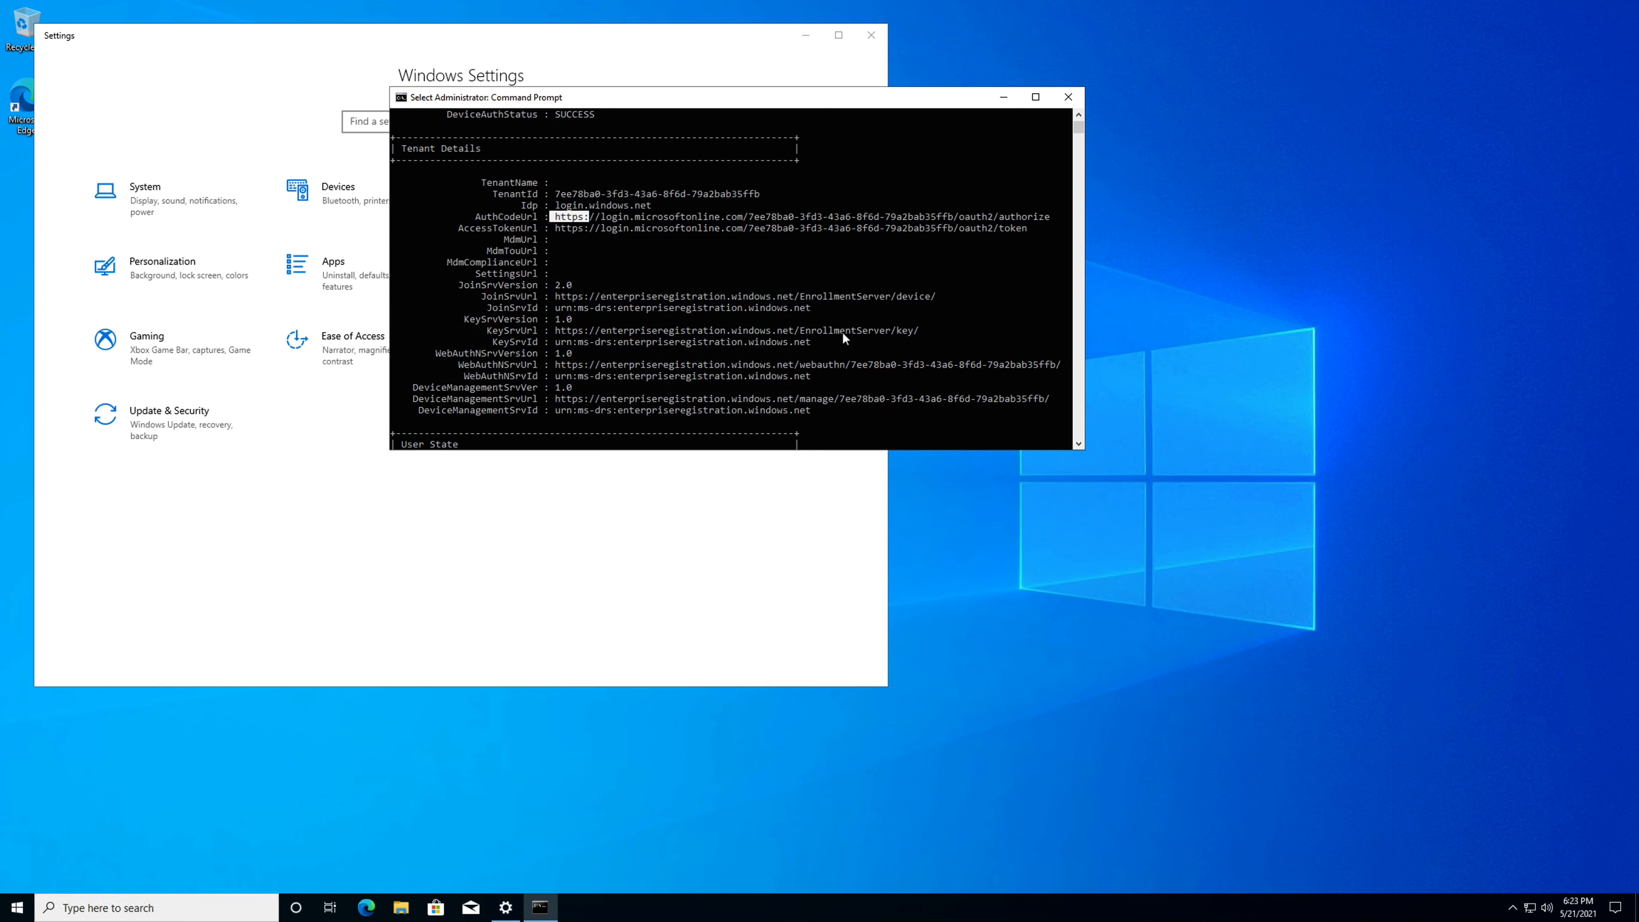
scroll(812, 346, down, 4)
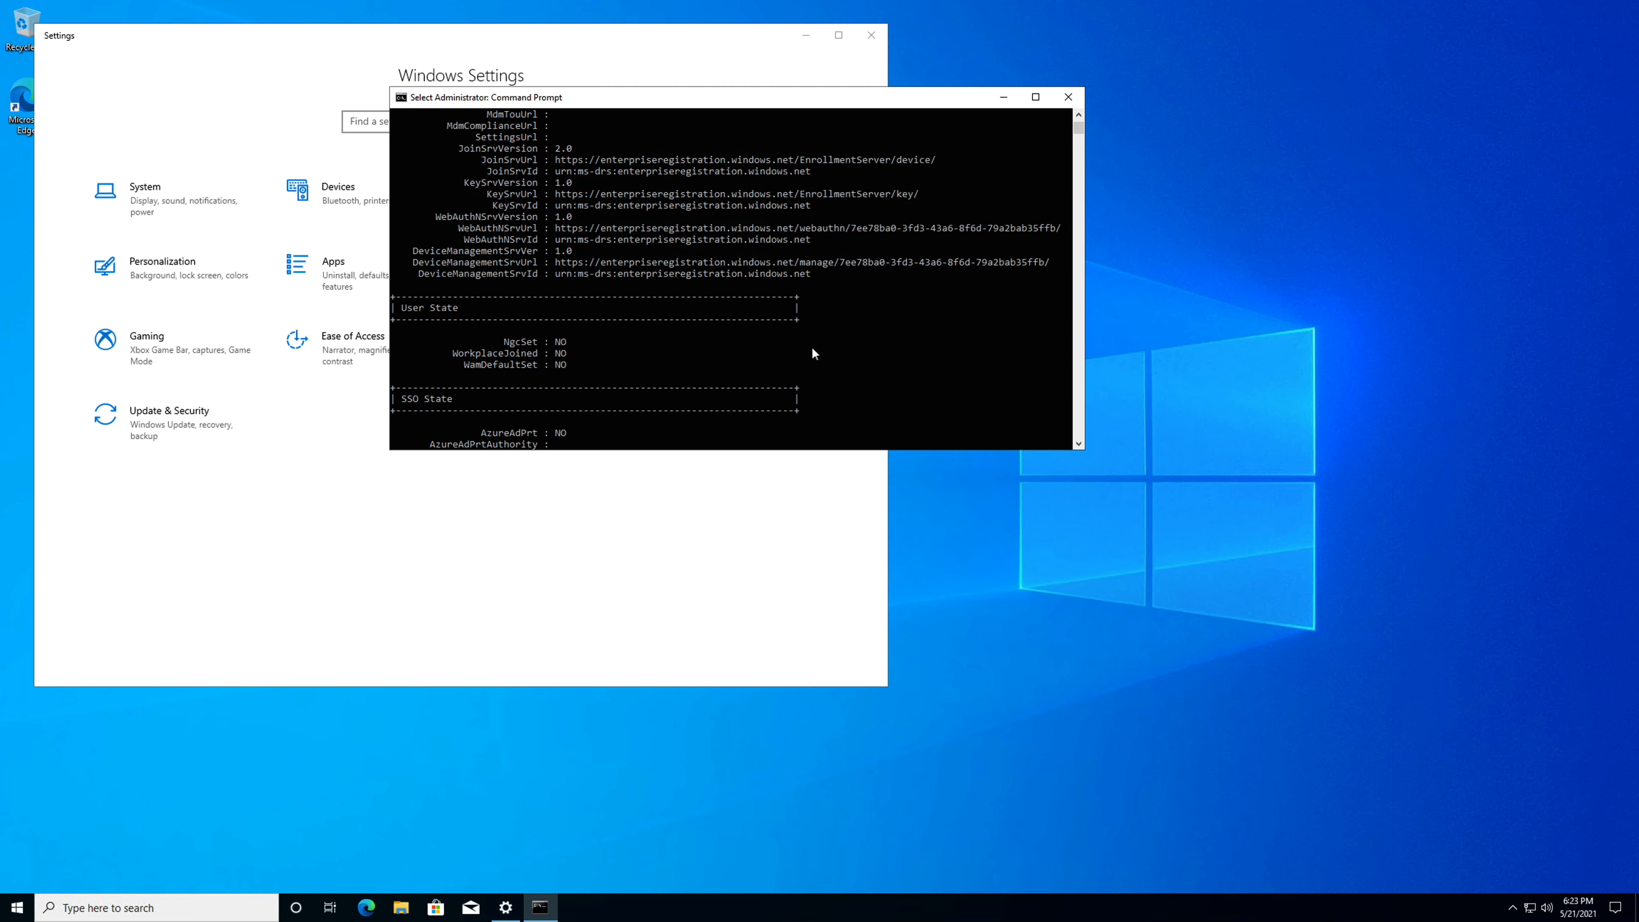
scroll(813, 355, down, 6)
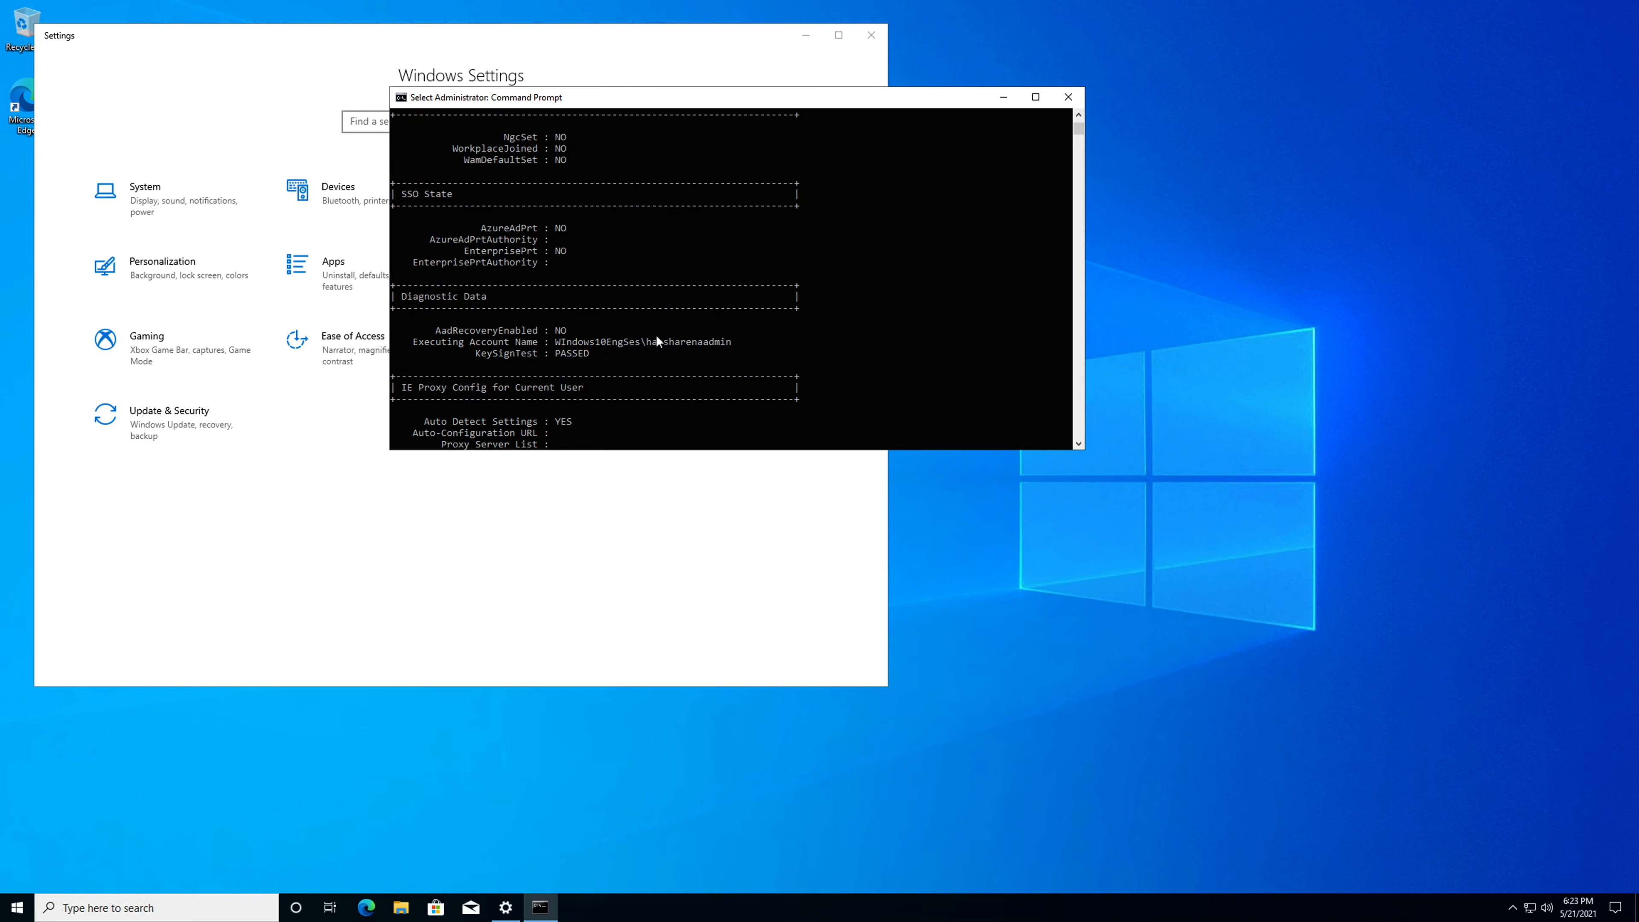
scroll(657, 339, down, 4)
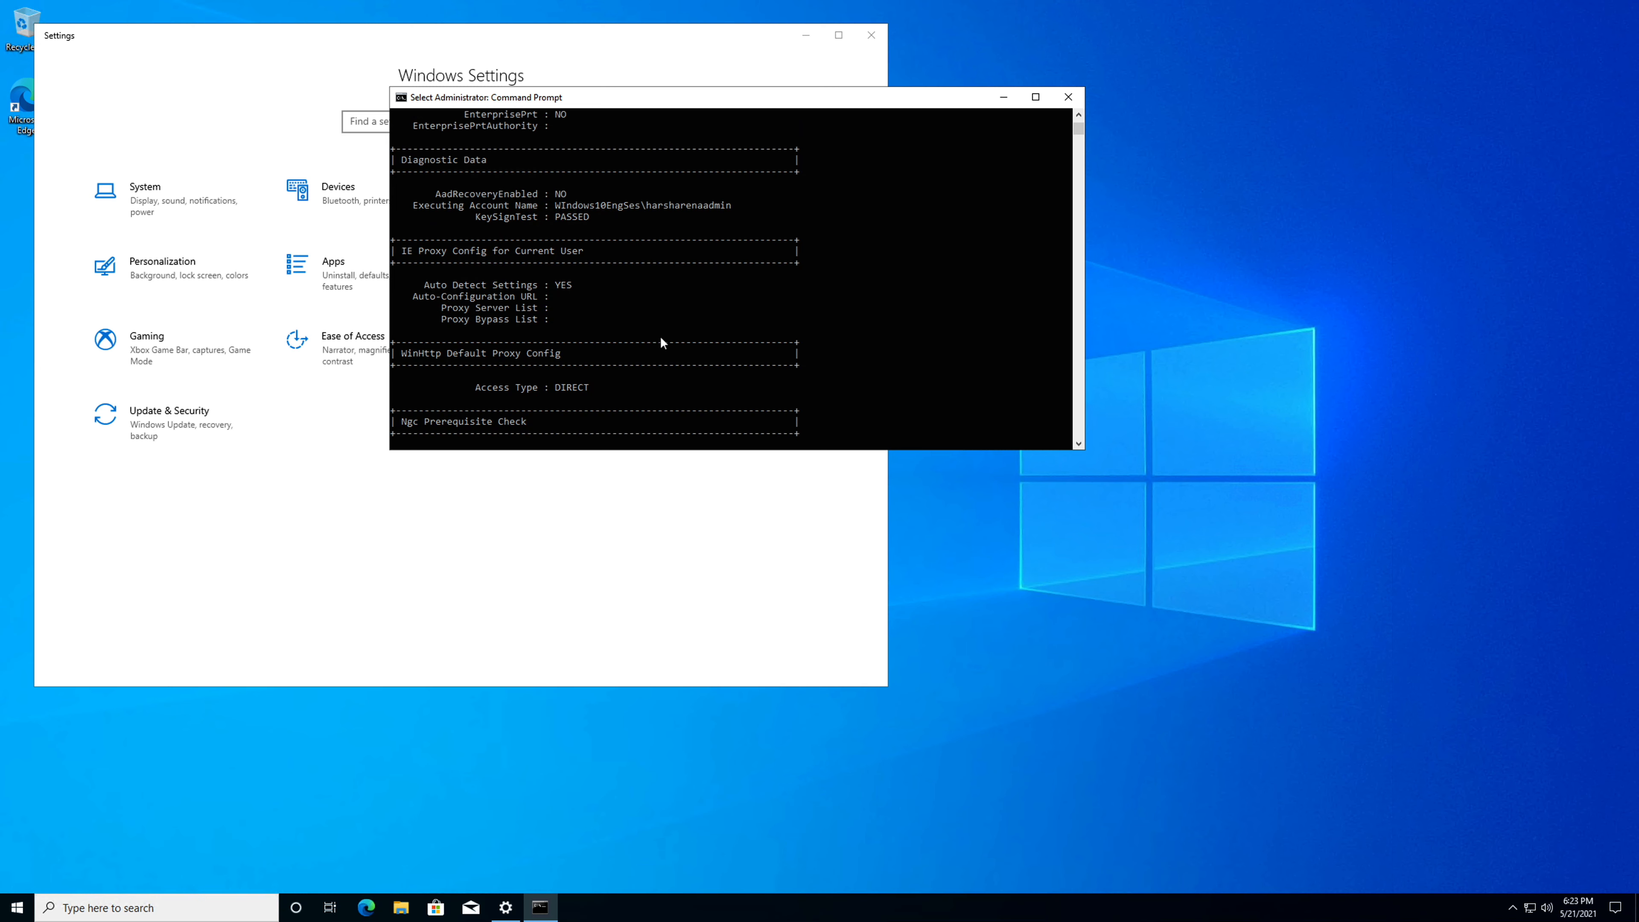
click(1070, 98)
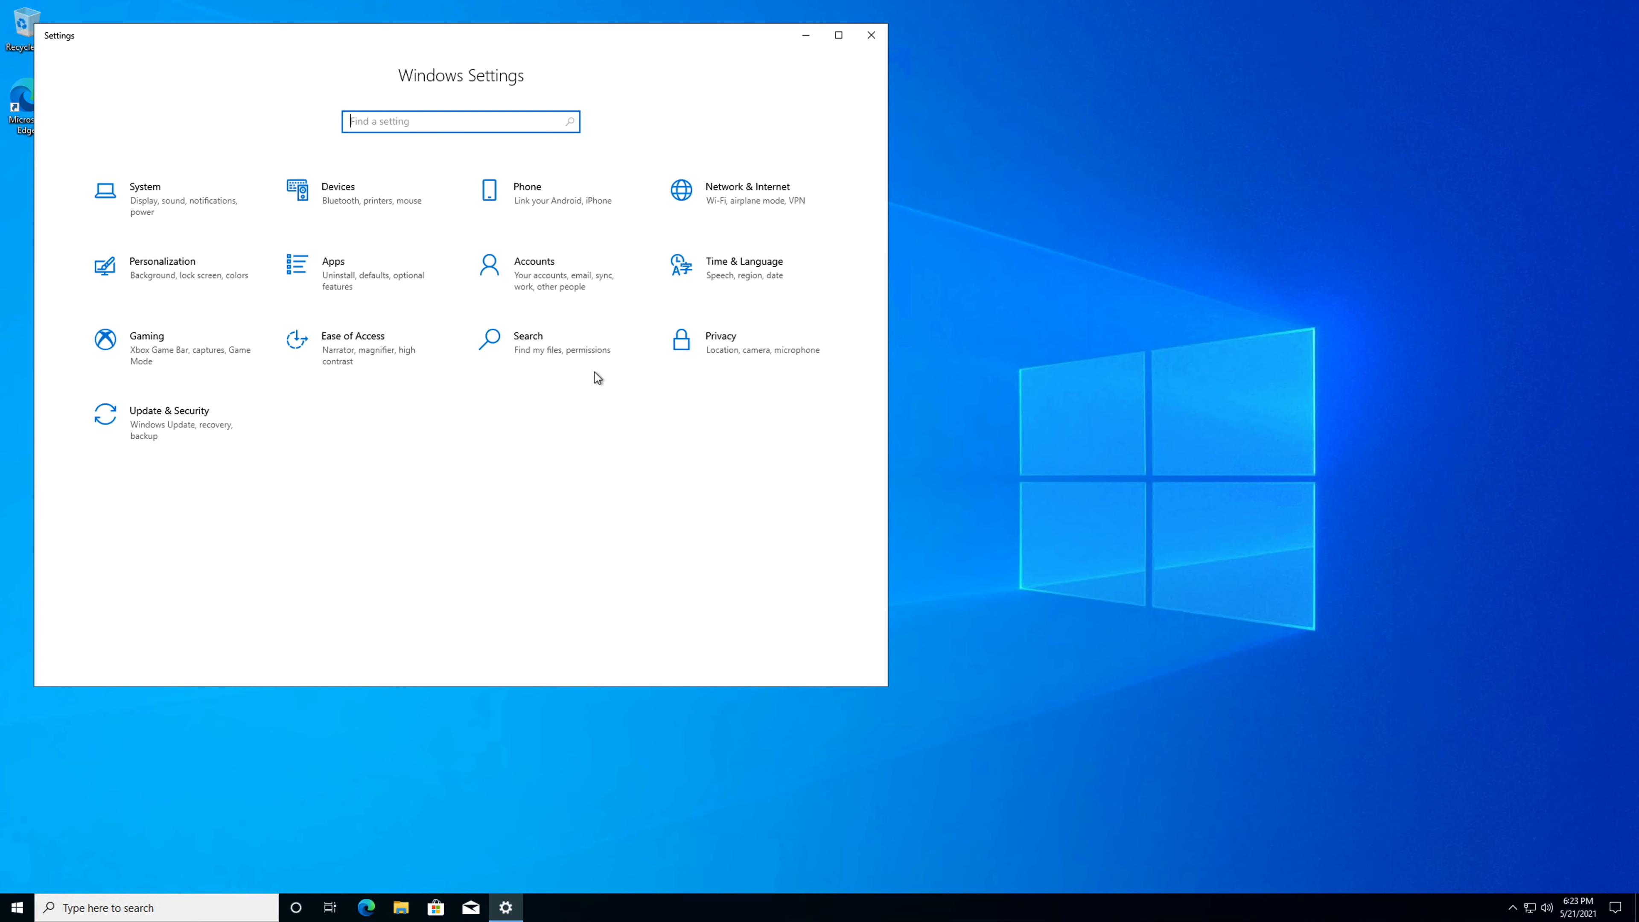
Check the Windows account settings, including email accounts and the Azure AD connection under Access work or school.
click(579, 286)
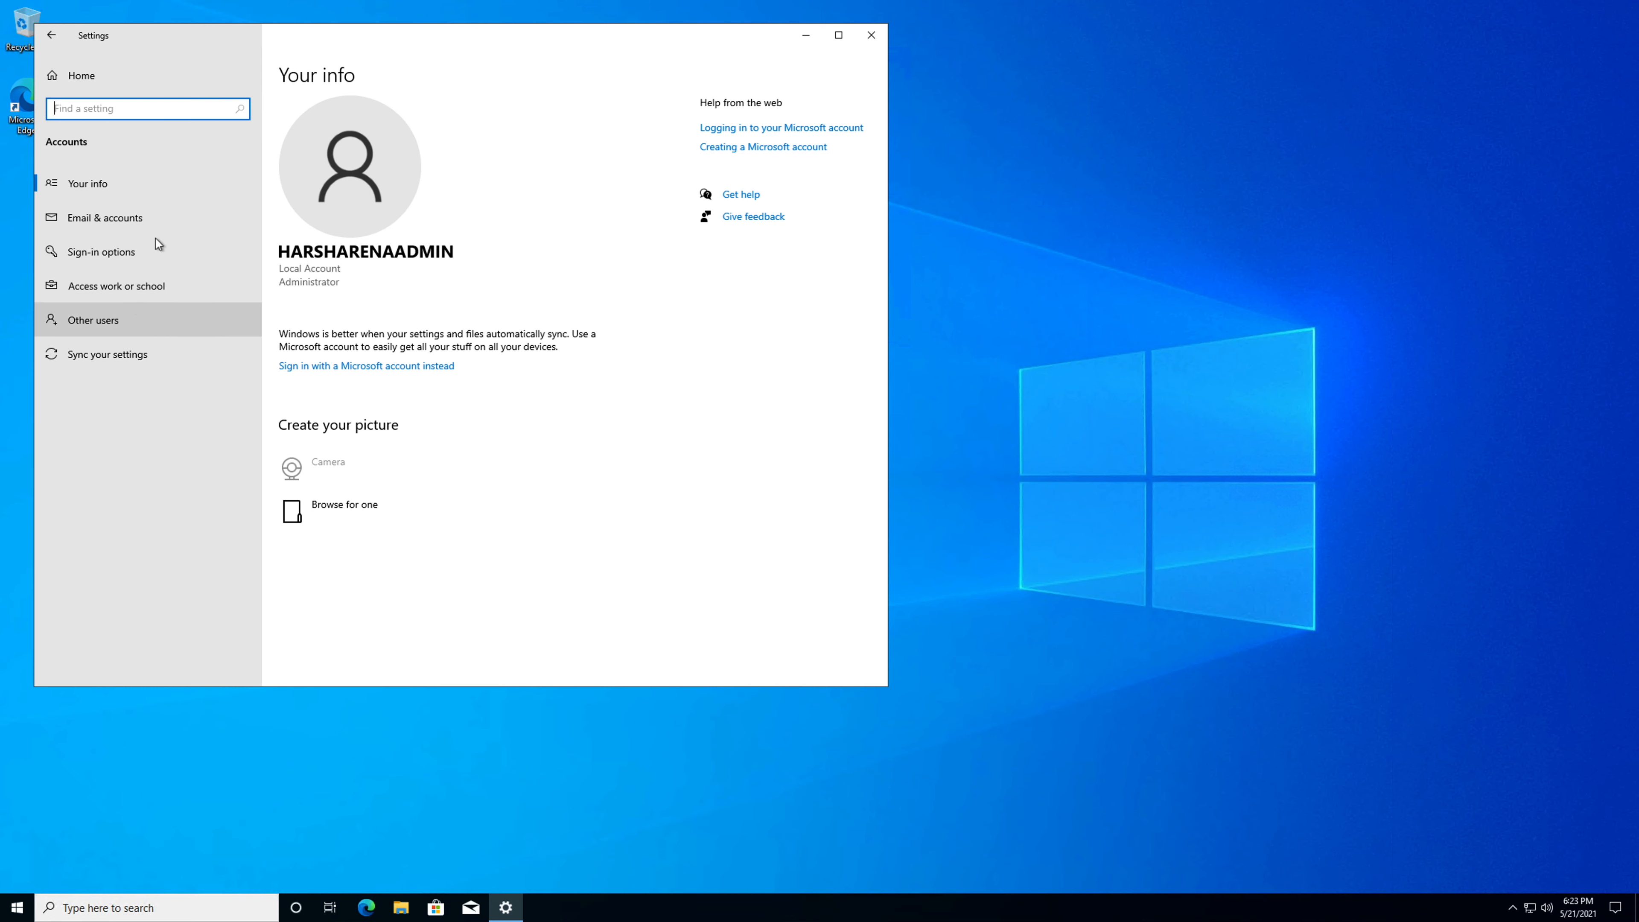
click(141, 219)
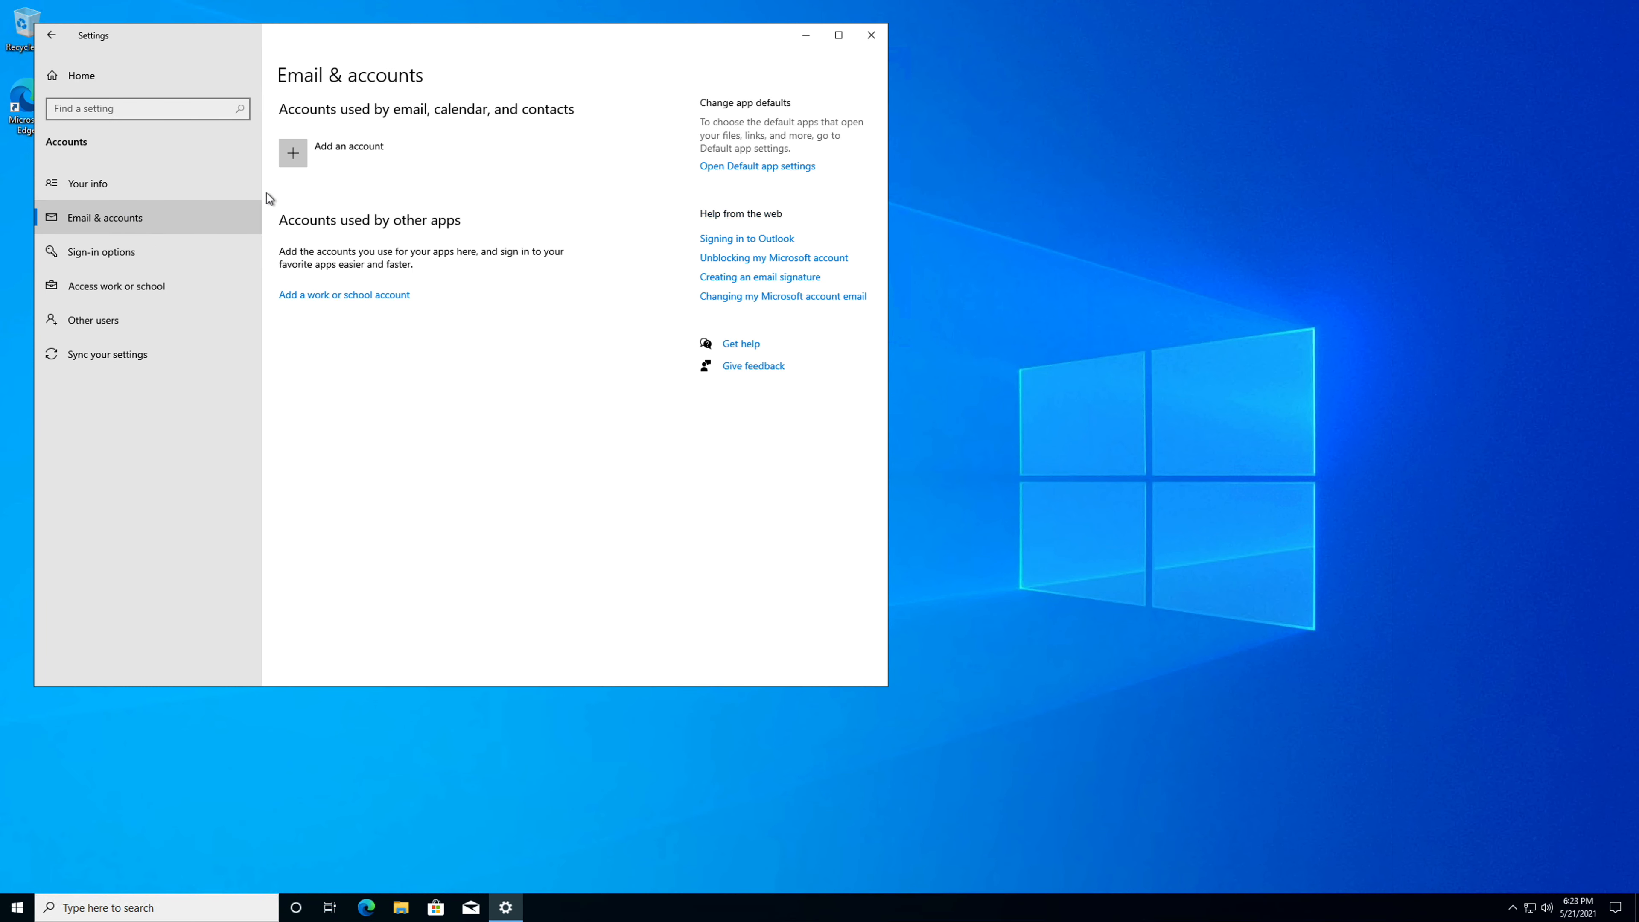
click(155, 291)
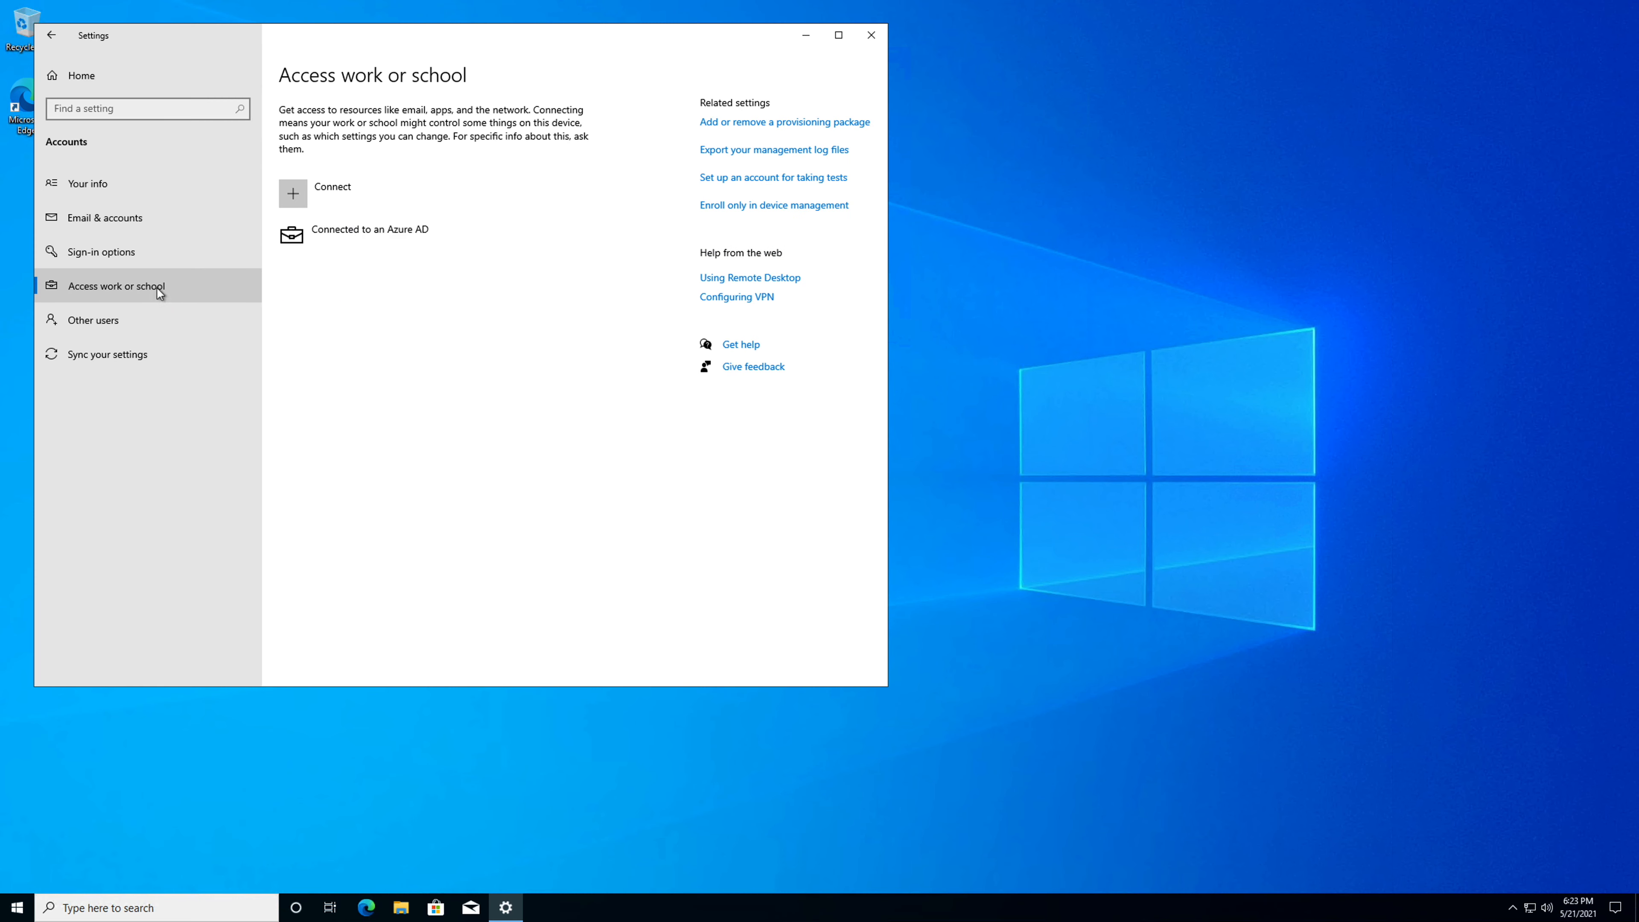
click(376, 238)
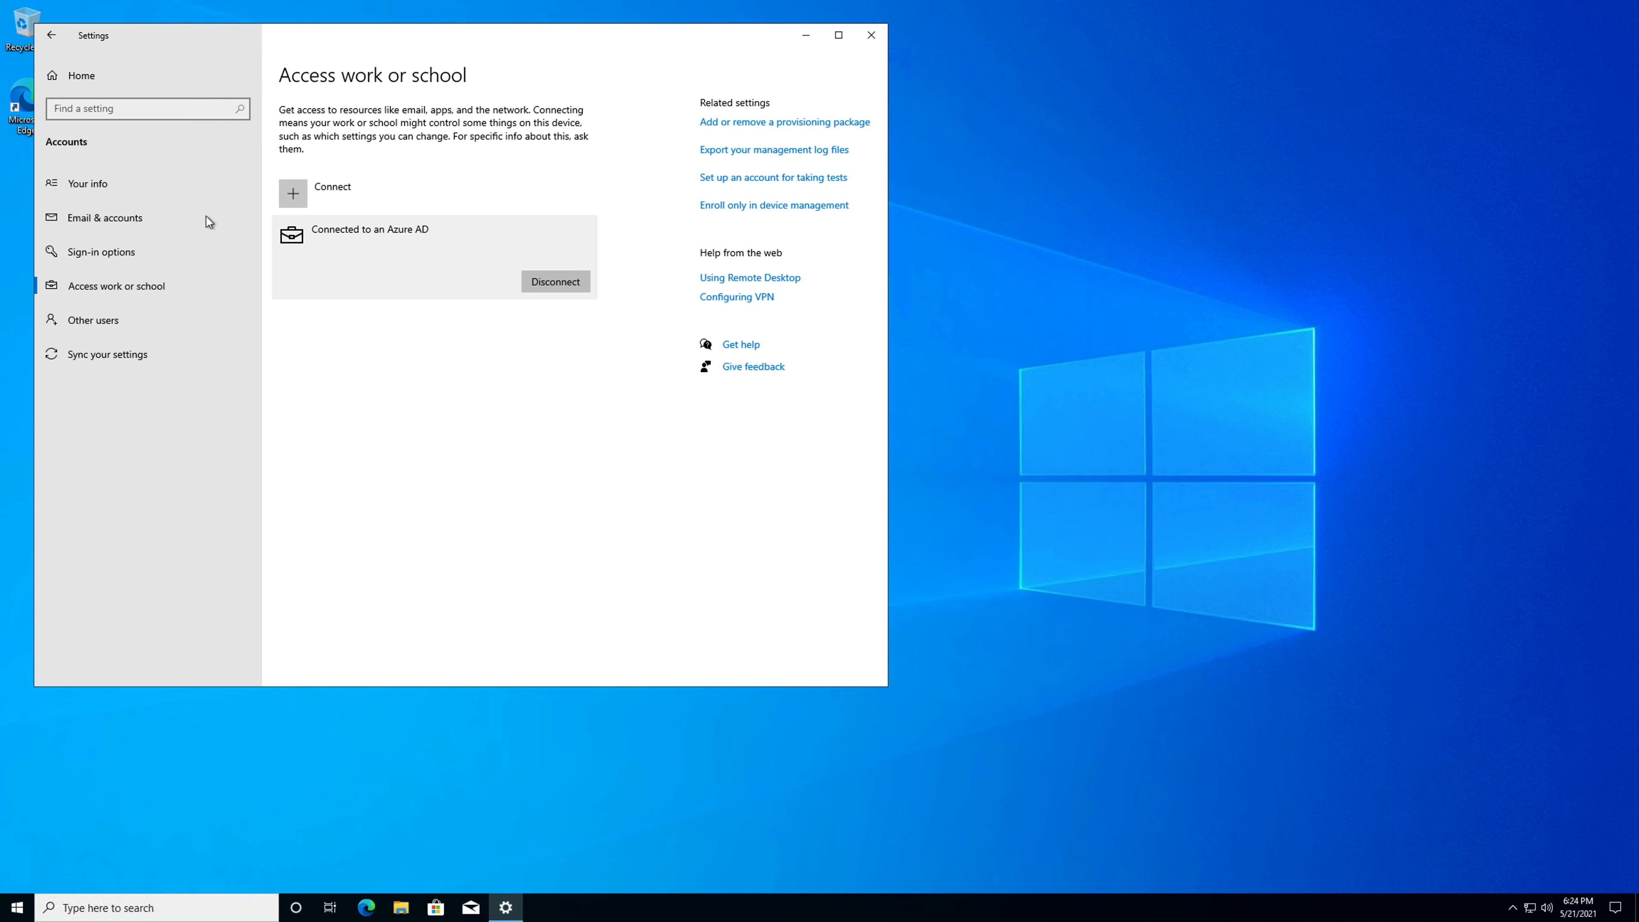
Start adding a work or school account for use by other apps and submit the account's e-mail address.
click(129, 222)
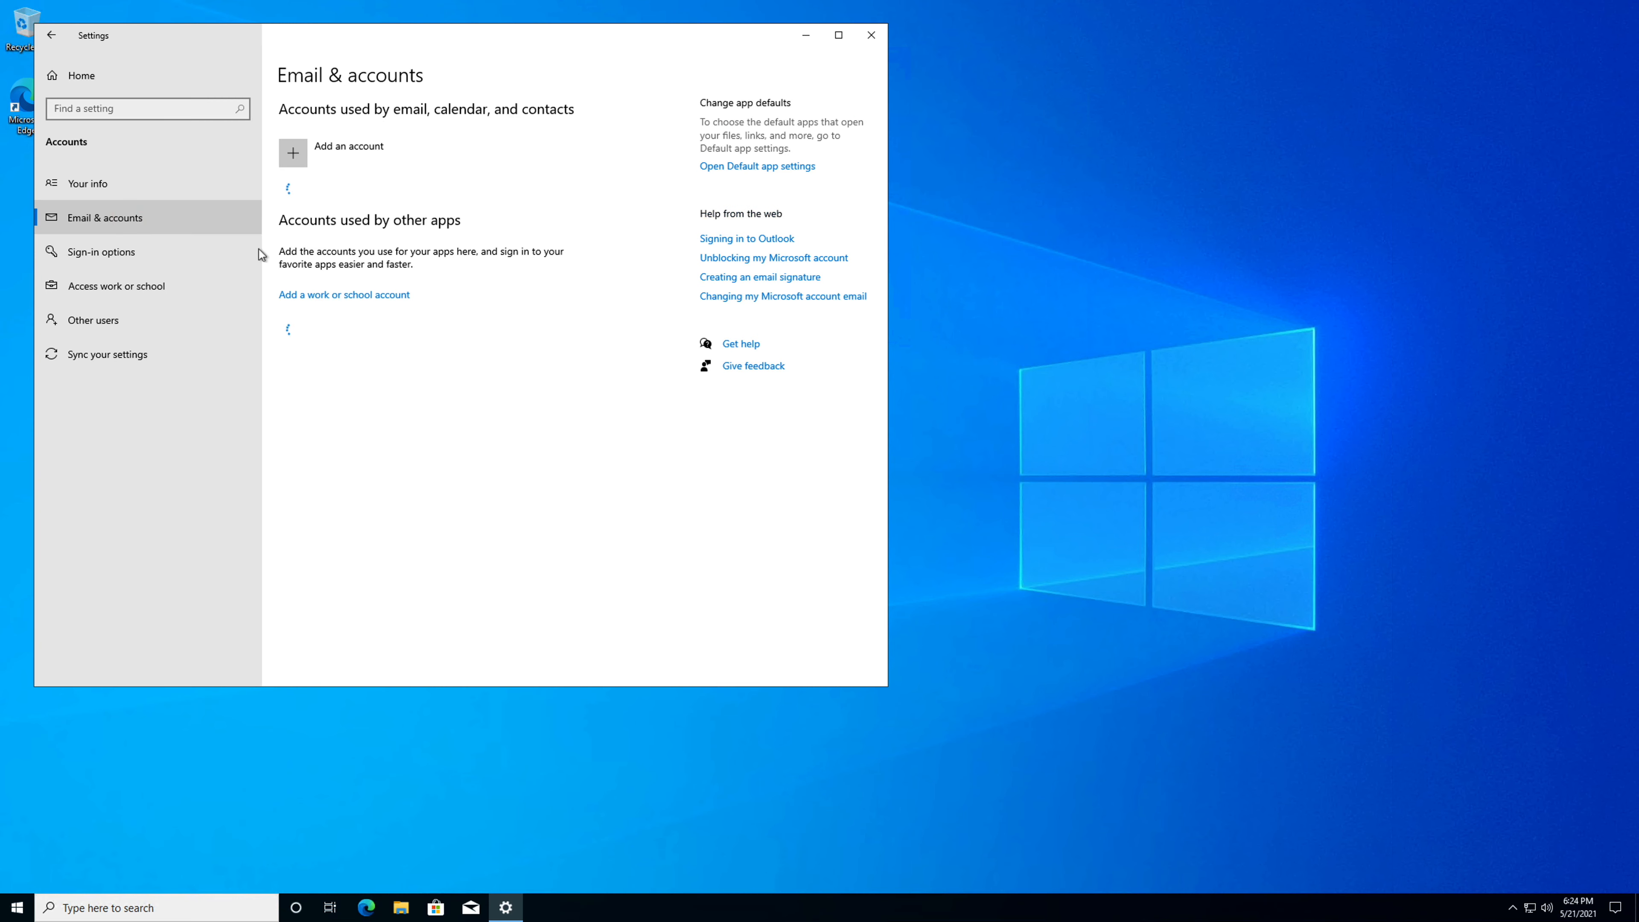
click(353, 296)
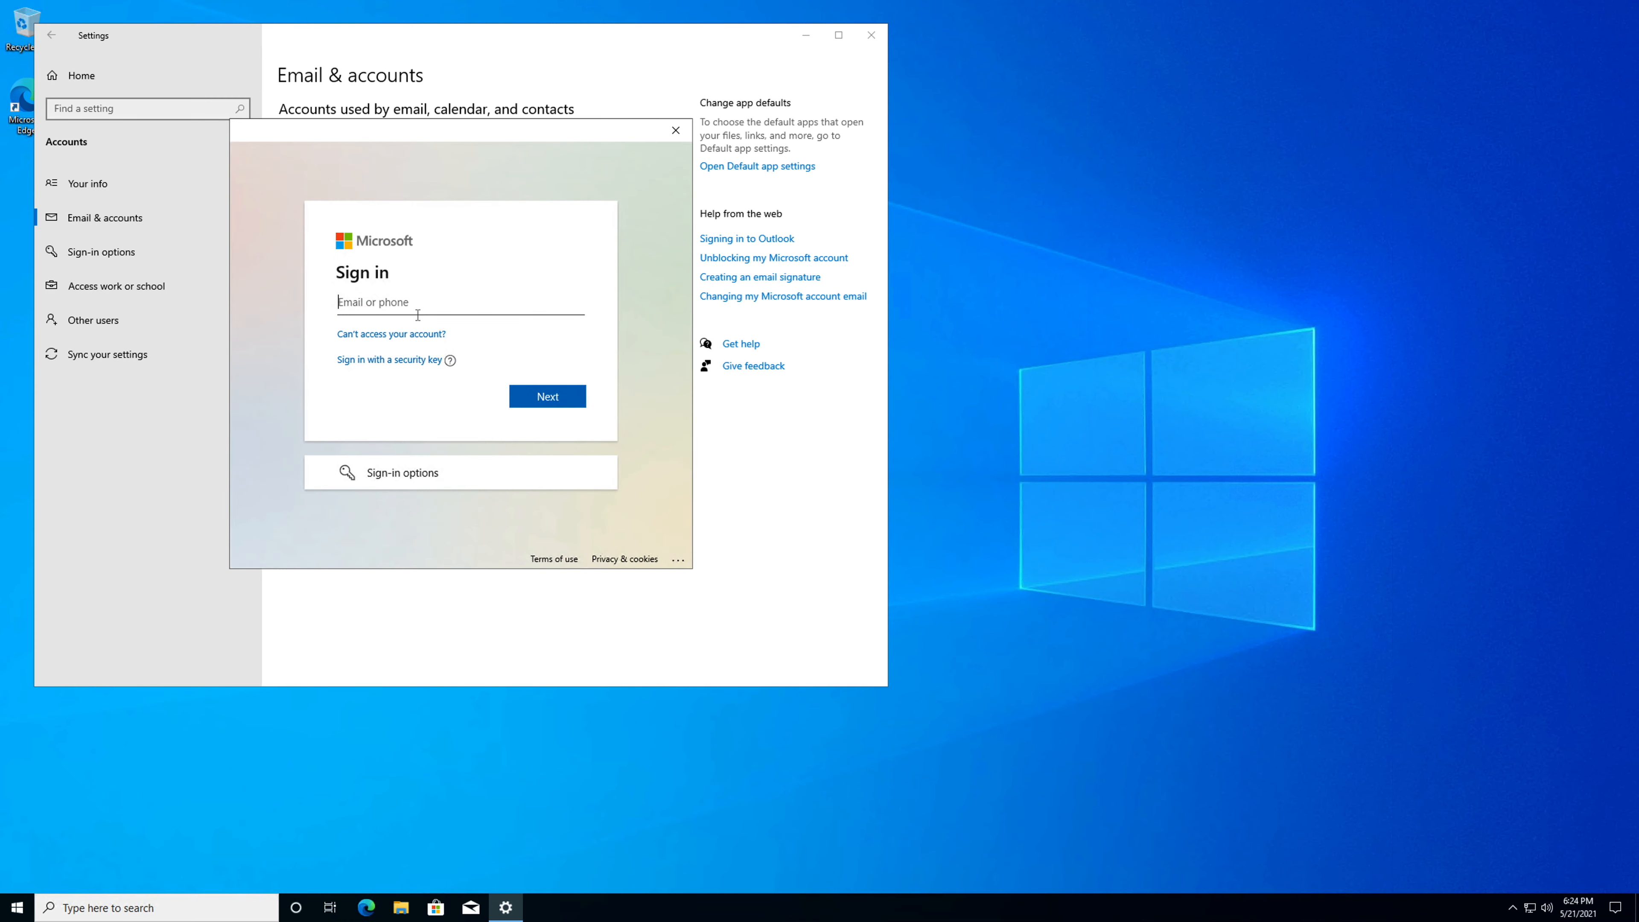
key(Return)
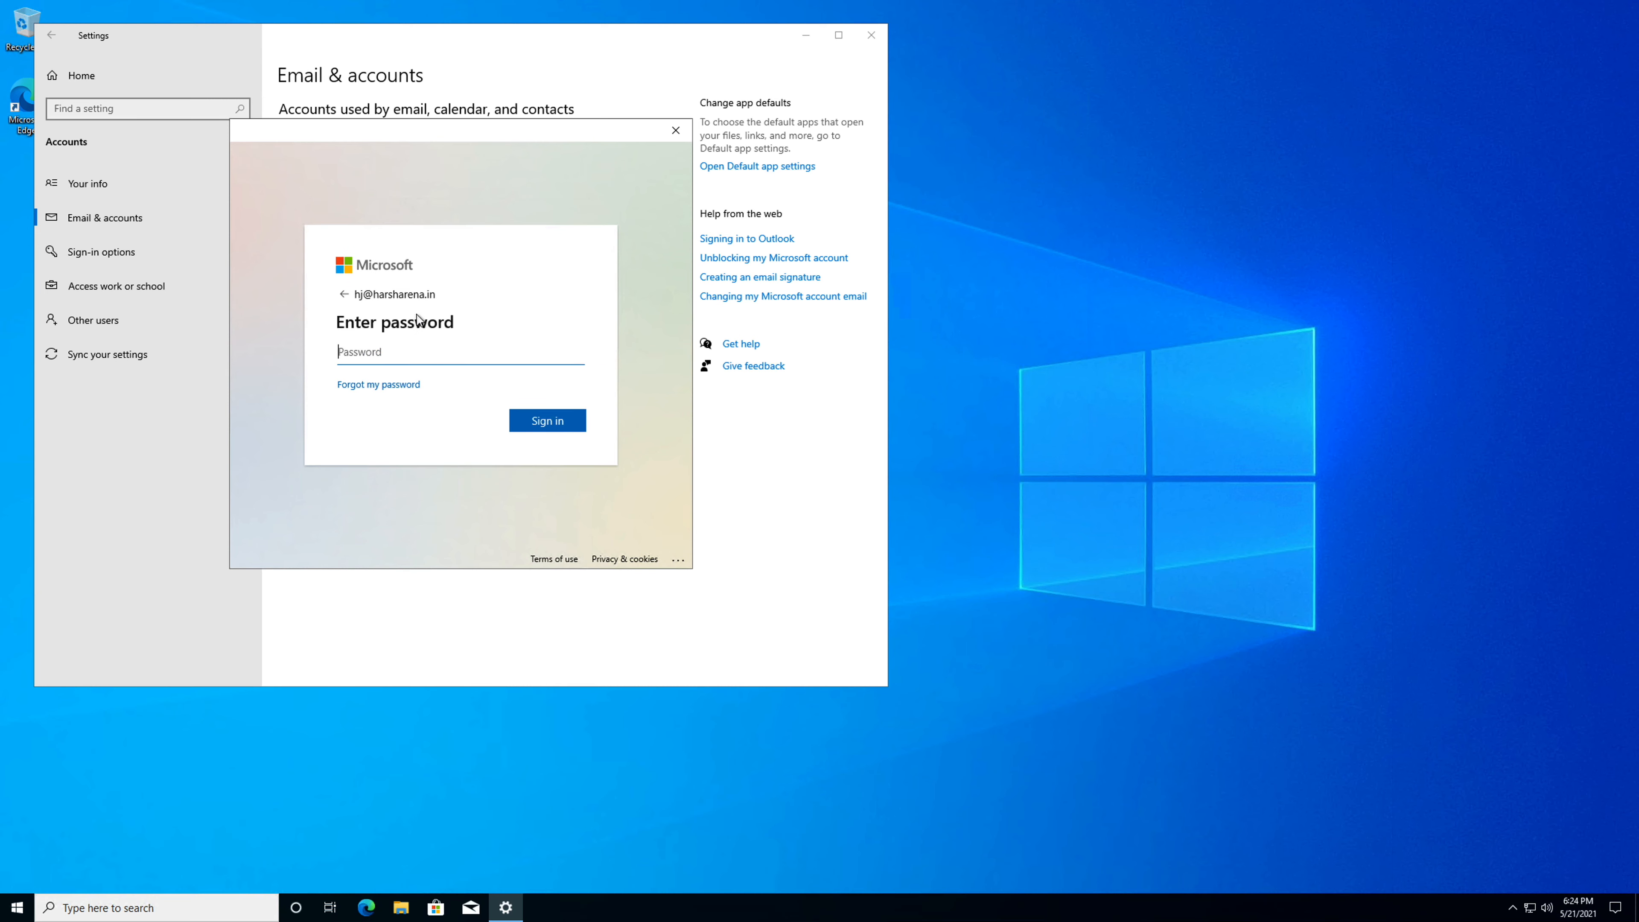
Enter the work account's password, sign in and finish adding the account to Windows.
text(**********)
click(524, 416)
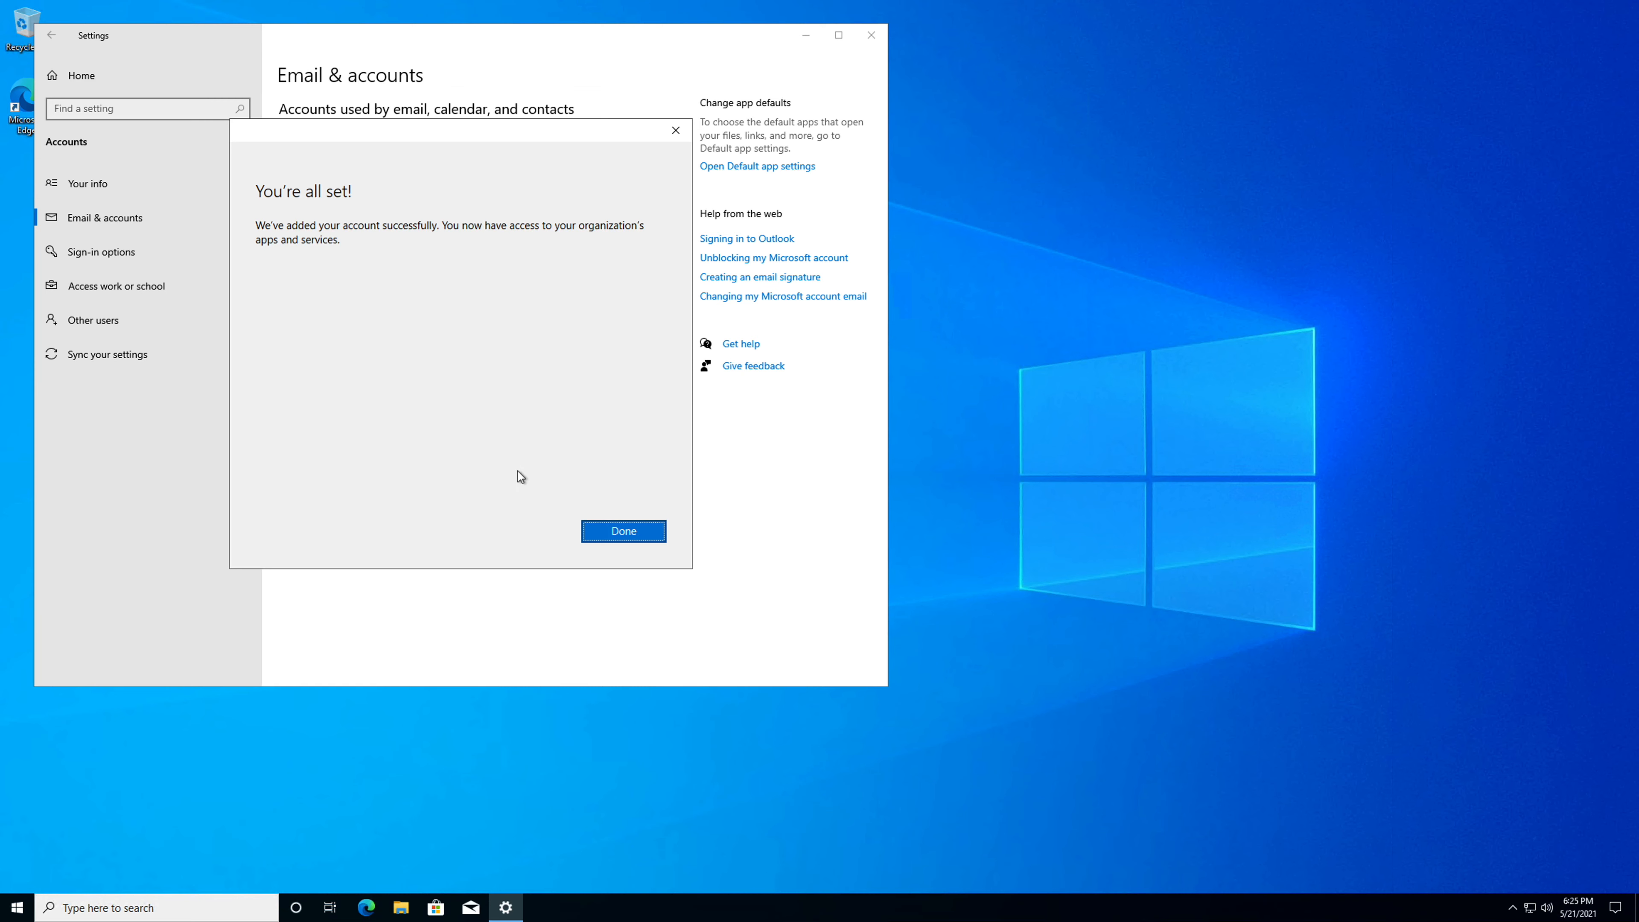
click(597, 532)
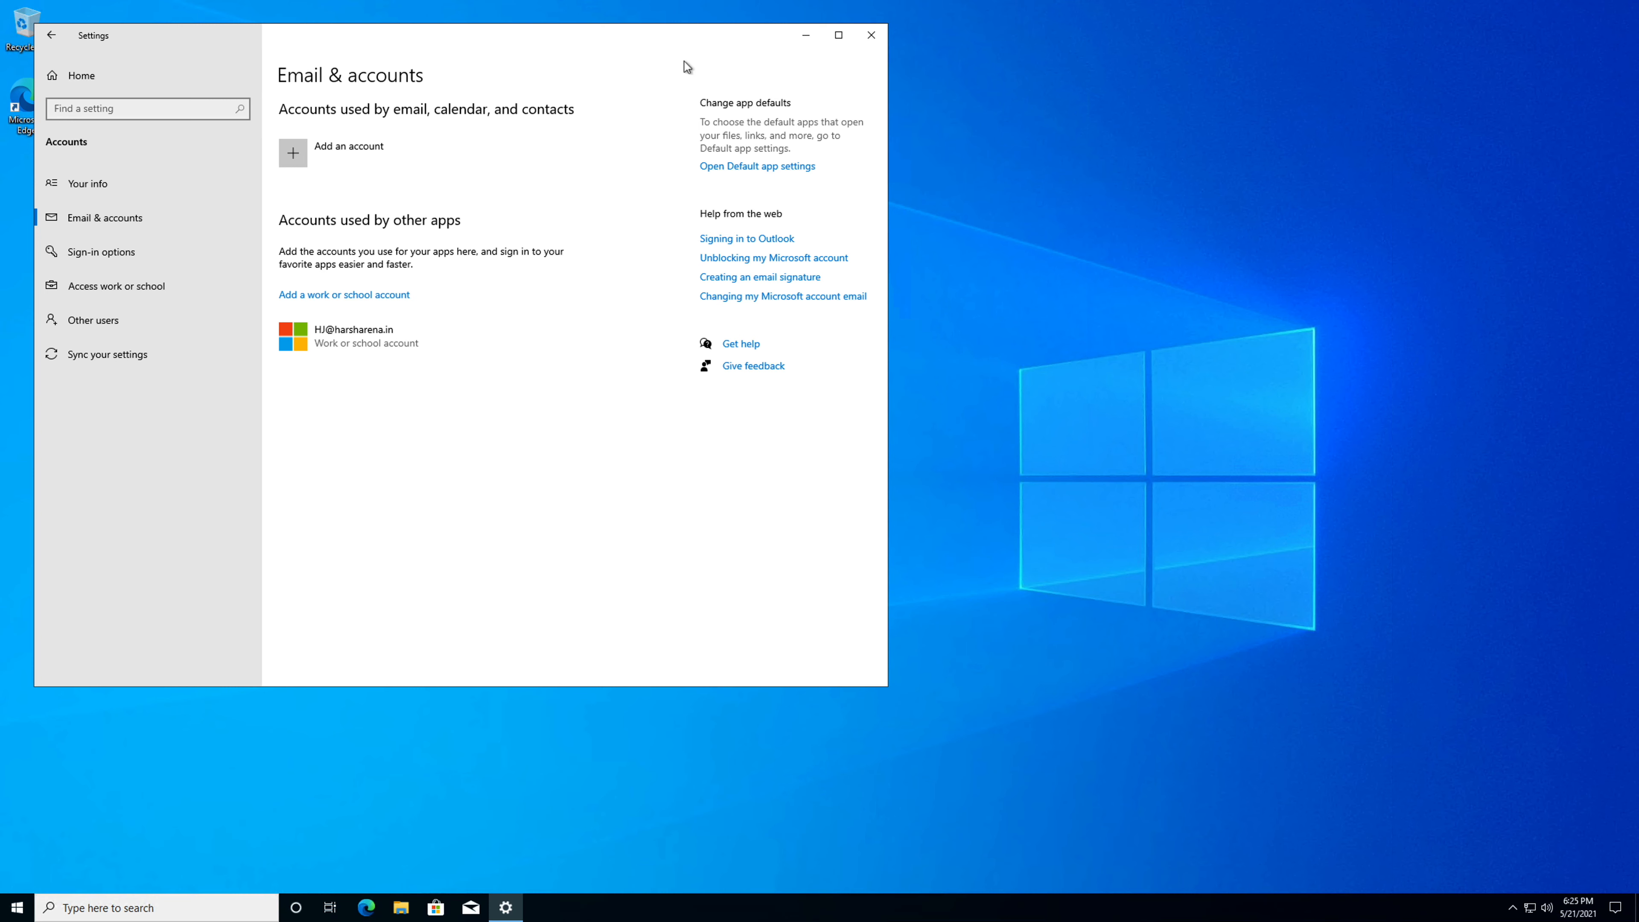
Close Windows Settings, end the remote session and start a new connection to the saved virtual machine.
click(869, 36)
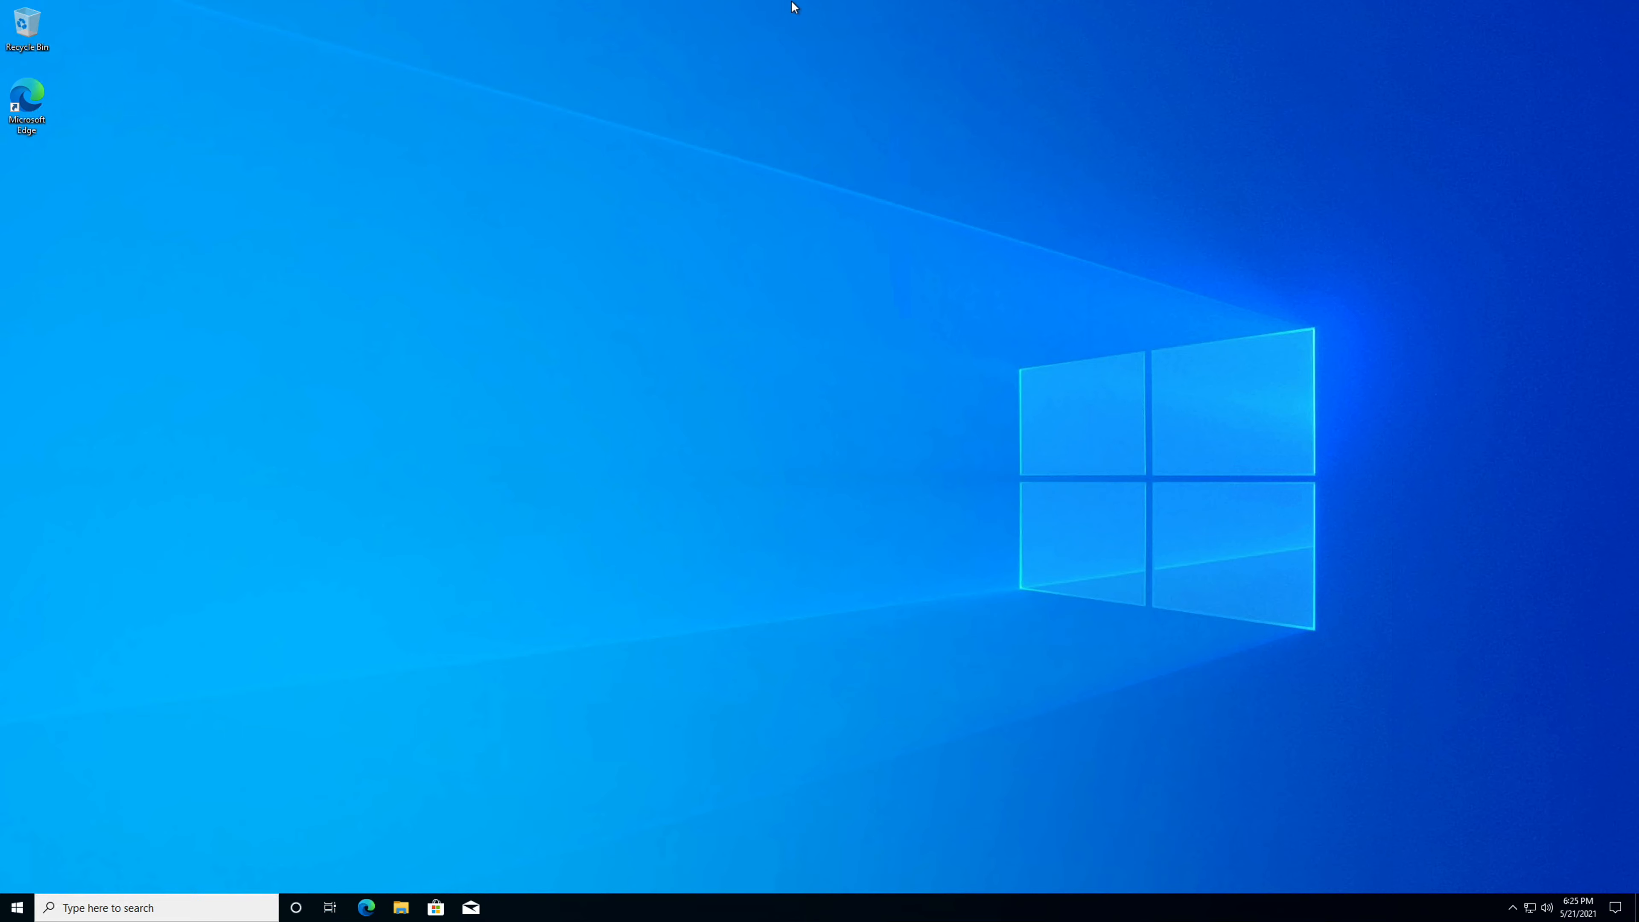
mouse_move(792, 2)
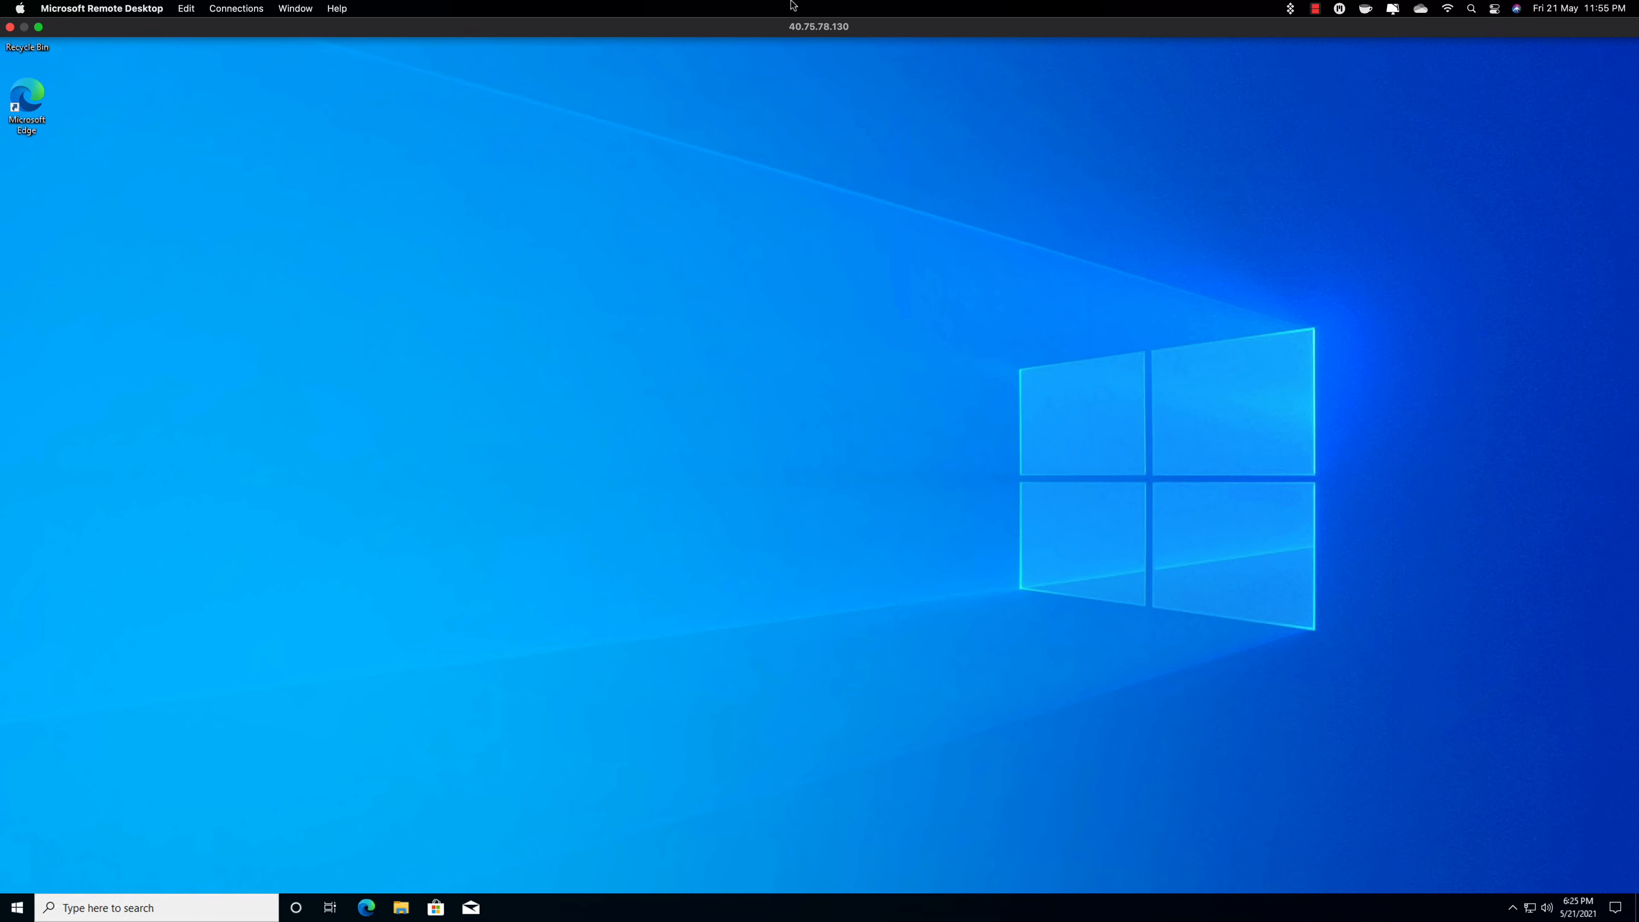
click(11, 27)
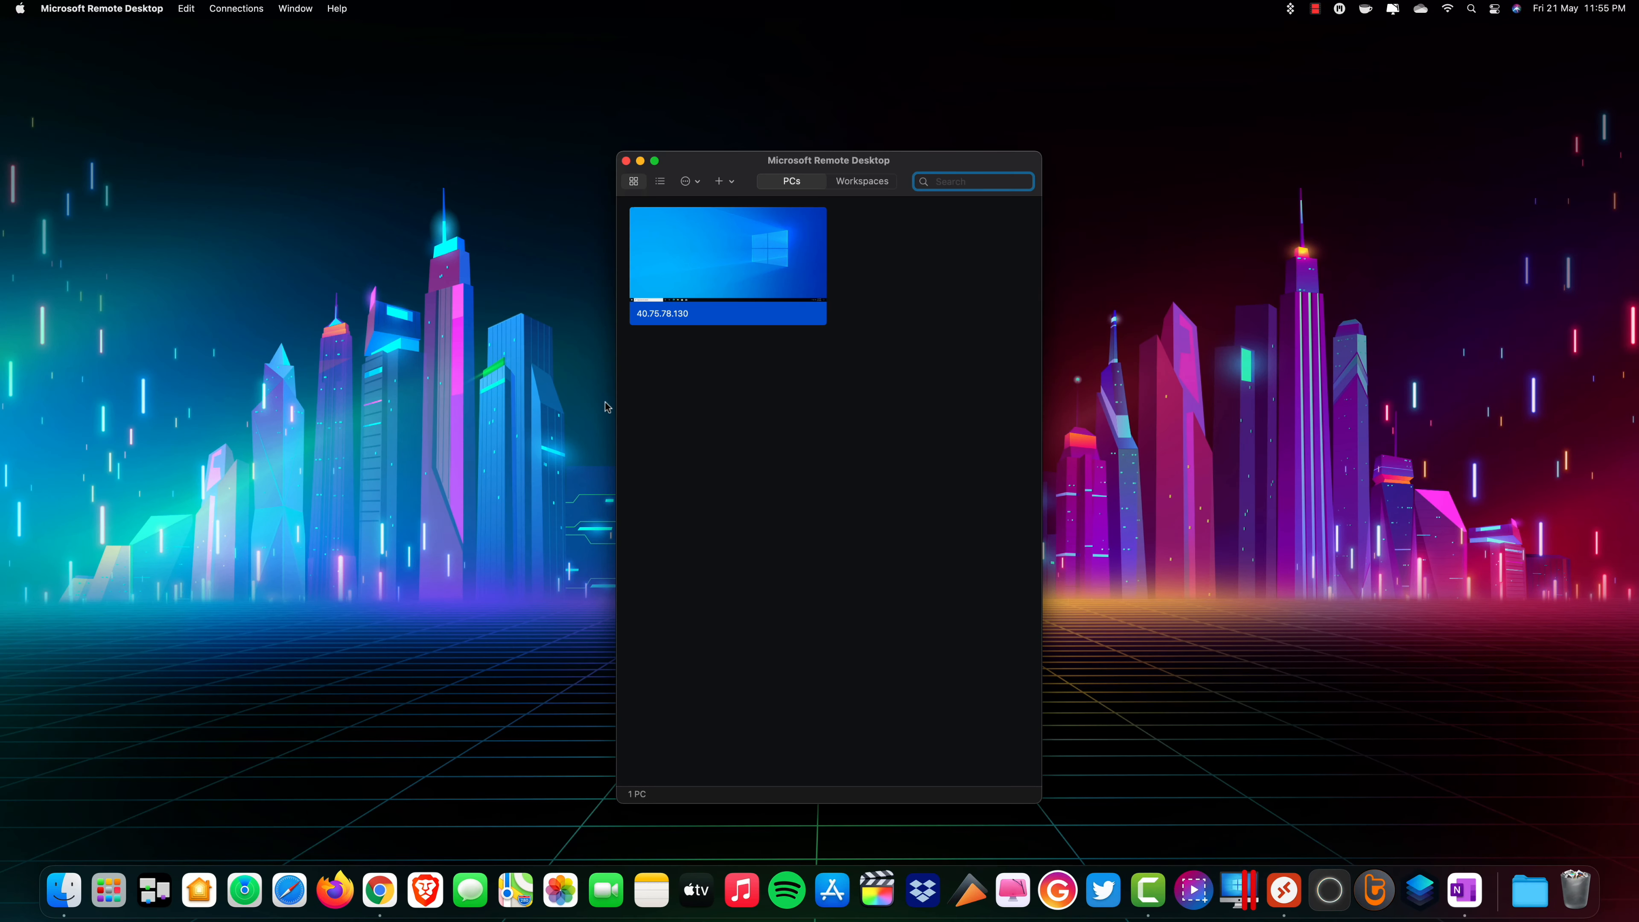
double_click(686, 260)
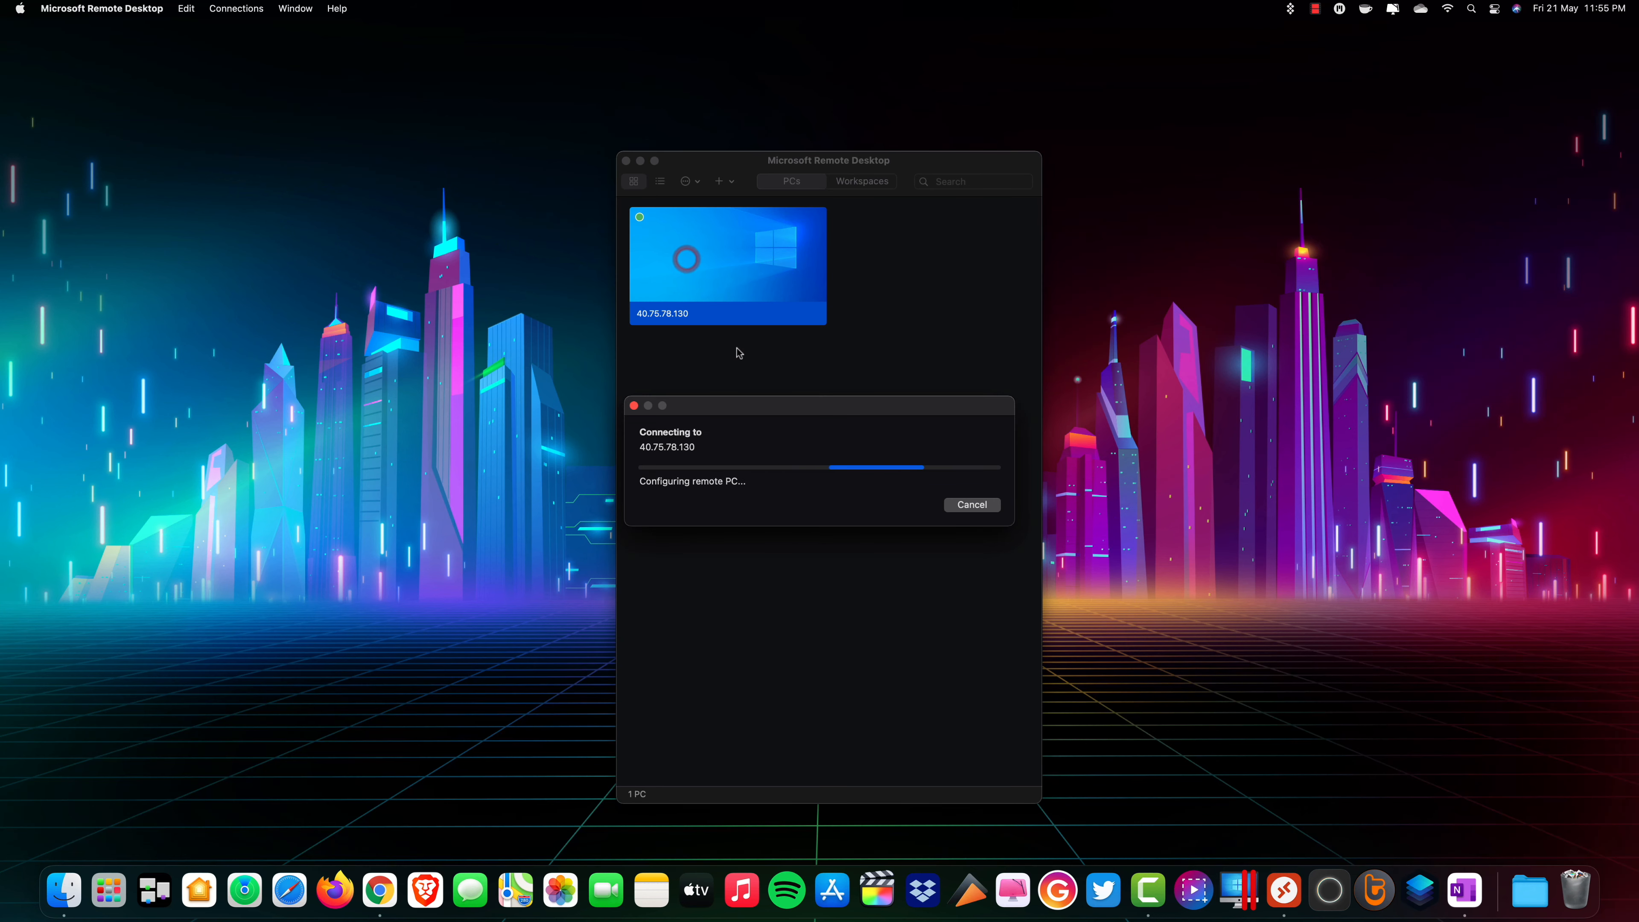
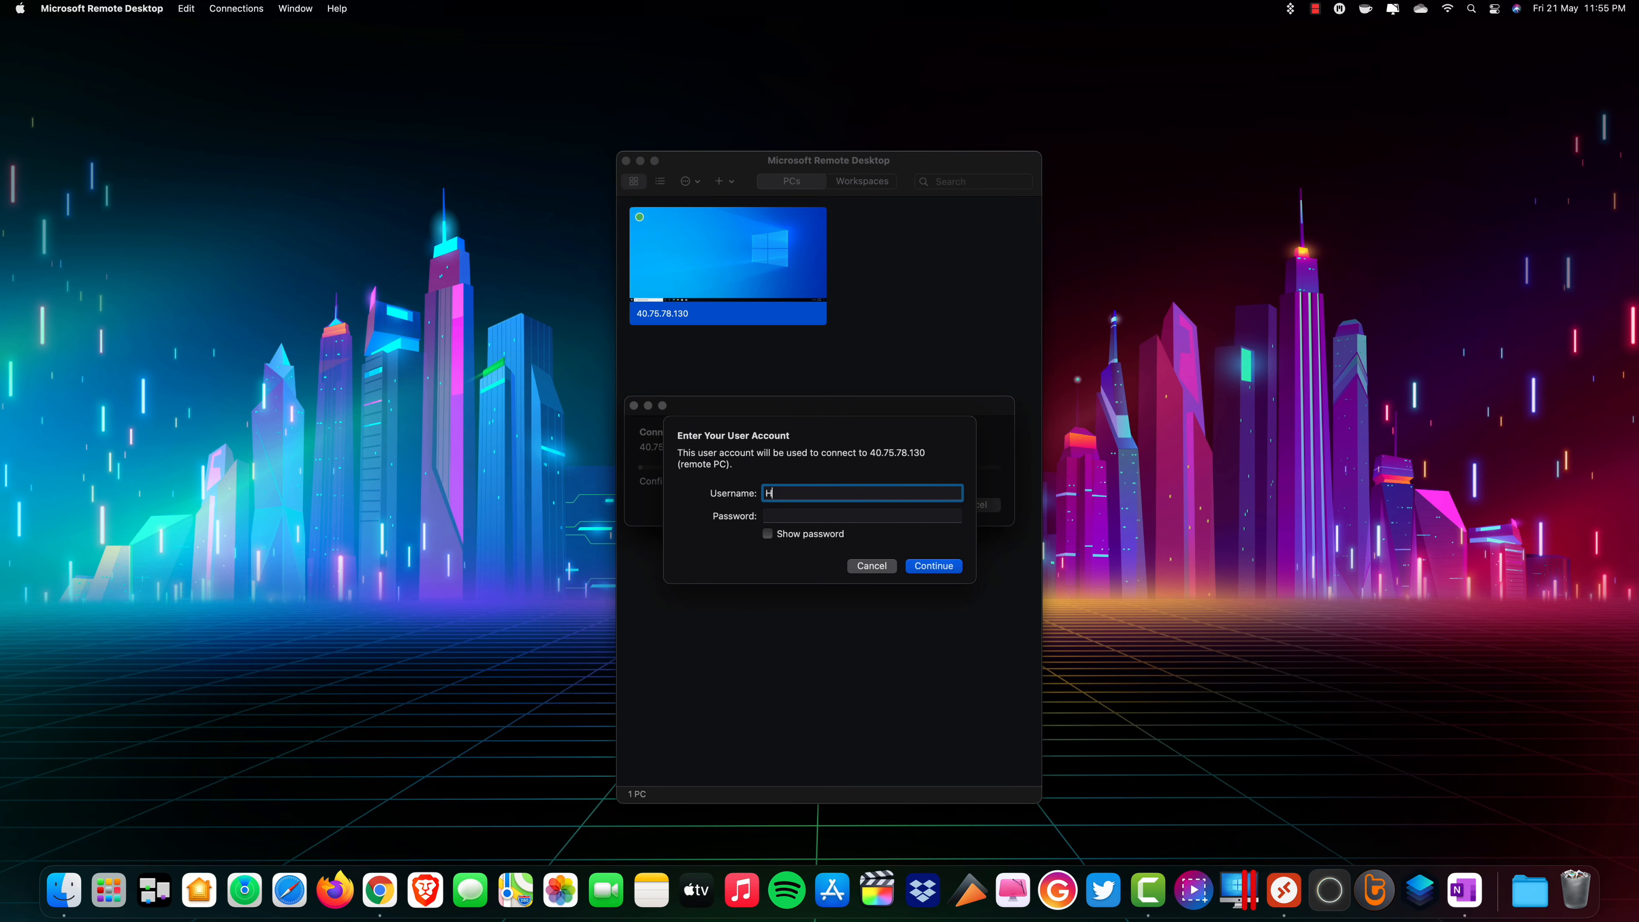
Try to connect to the virtual machine with the work account's e-mail and password, accepting the unverified certificate, and dismiss the connection error.
key(Tab)
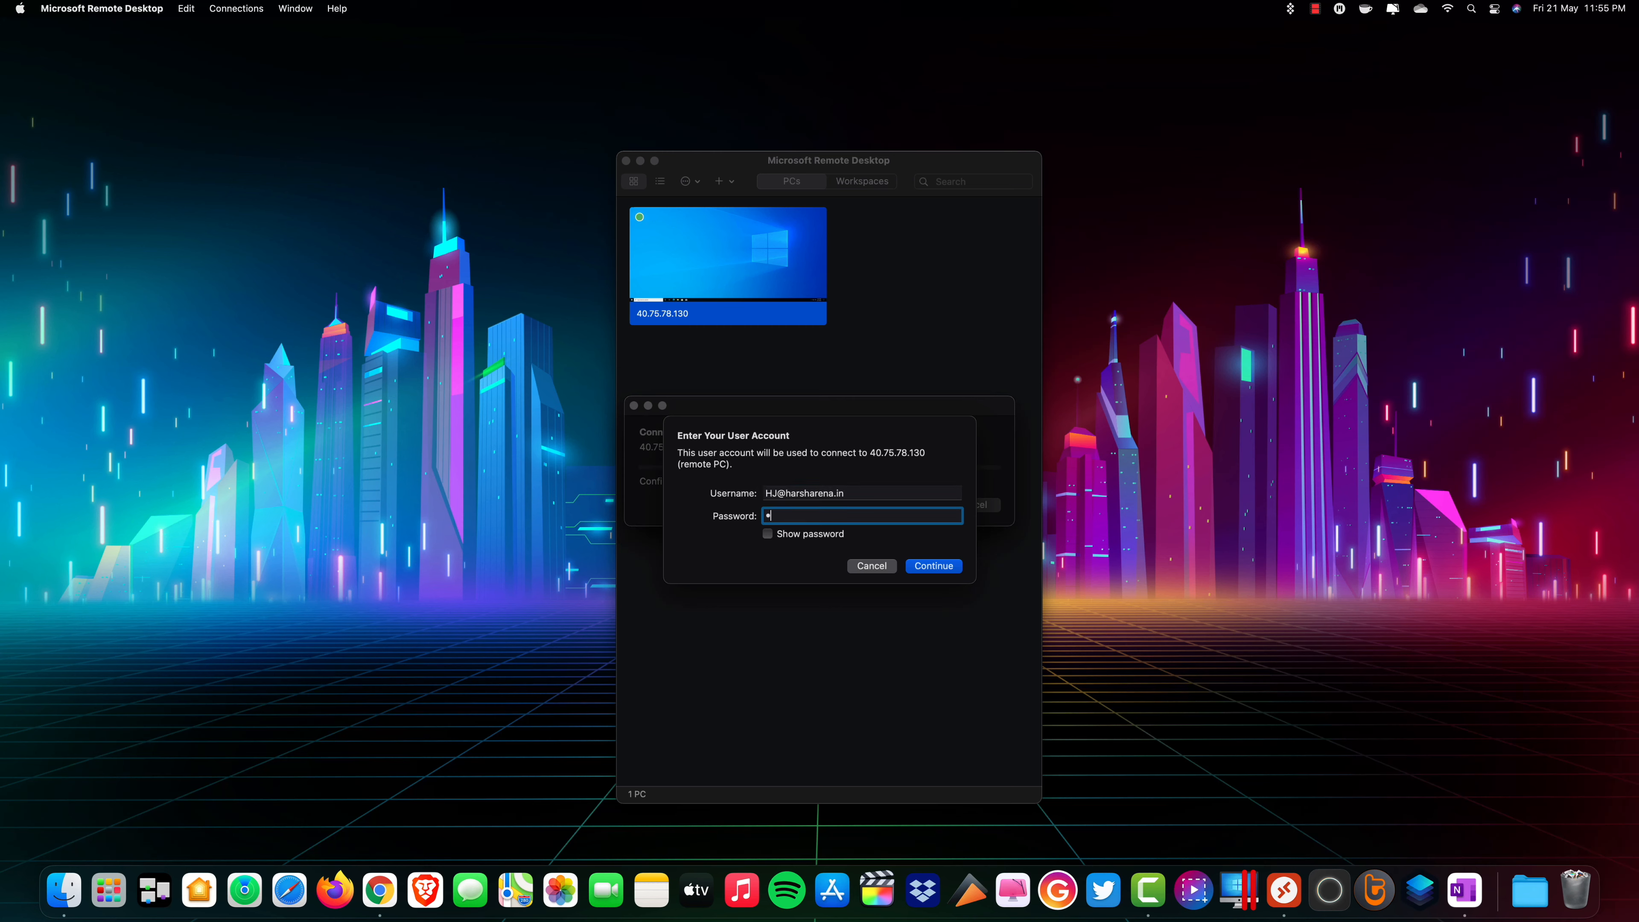
text(••••••••••)
click(940, 567)
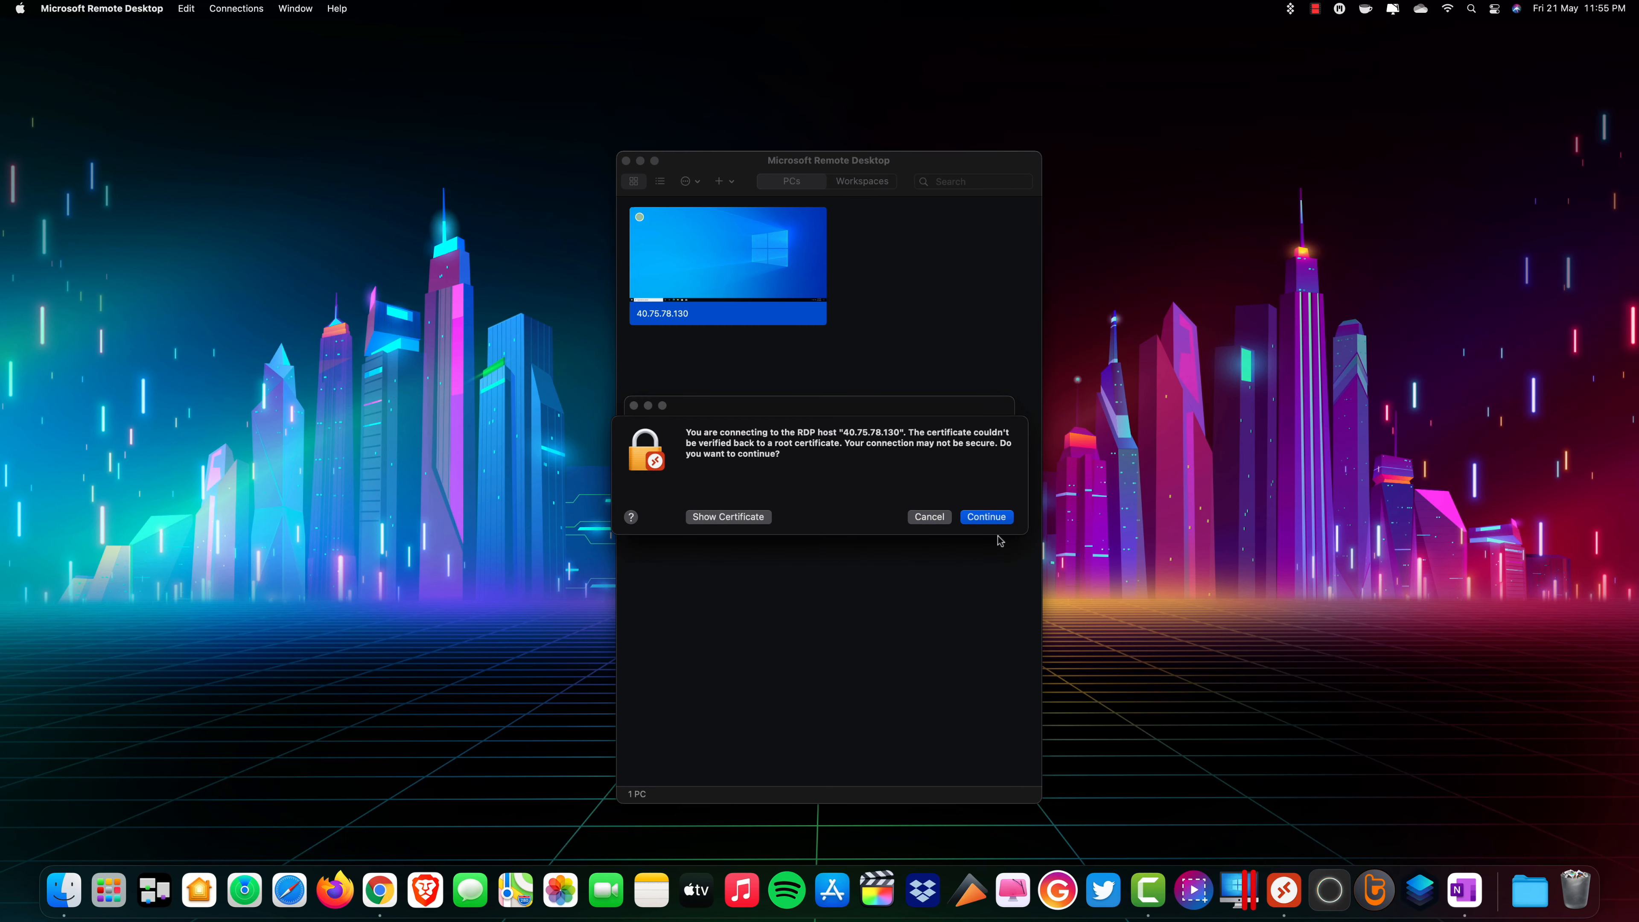
click(1006, 520)
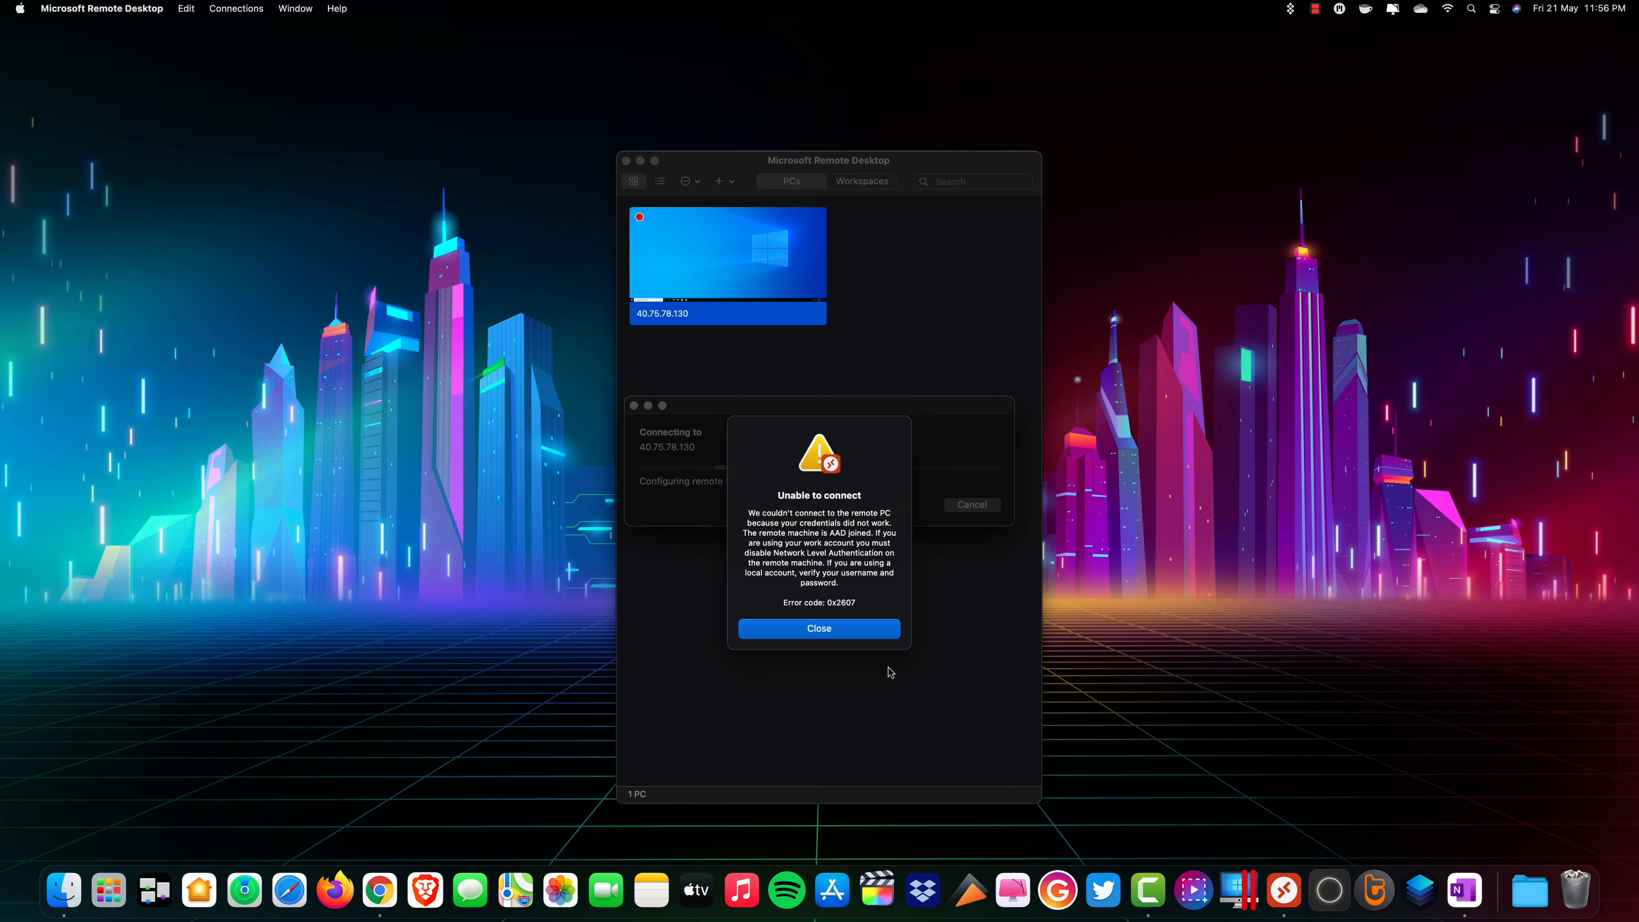
click(855, 628)
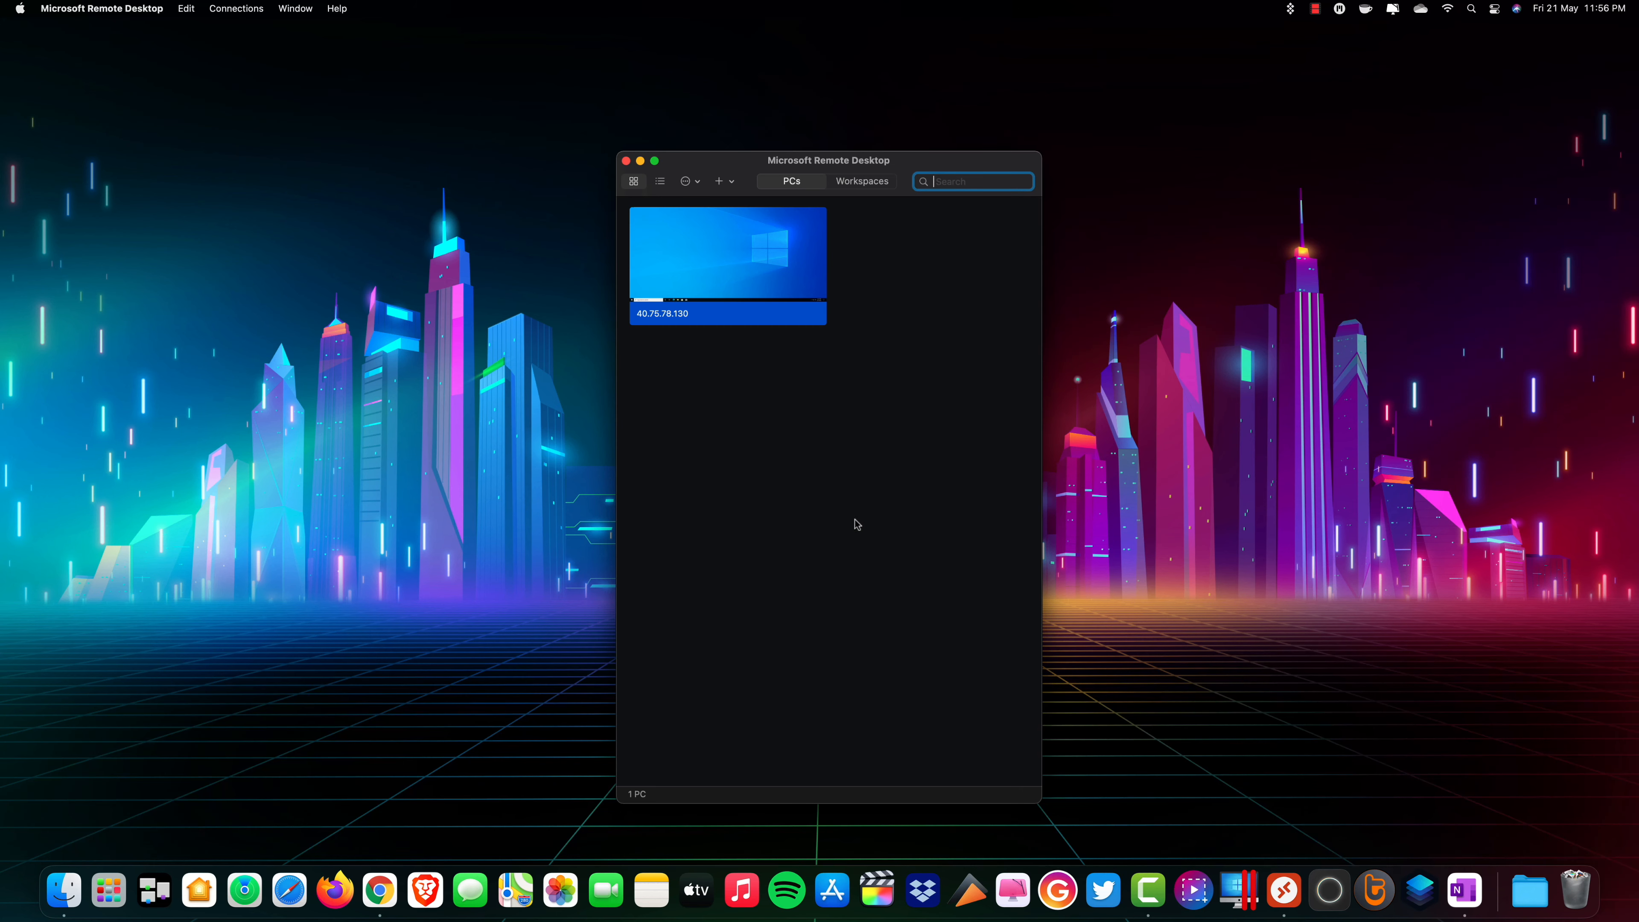
Reconnect to the saved virtual machine with the local administrator's username and password, accepting the unverified certificate.
double_click(753, 265)
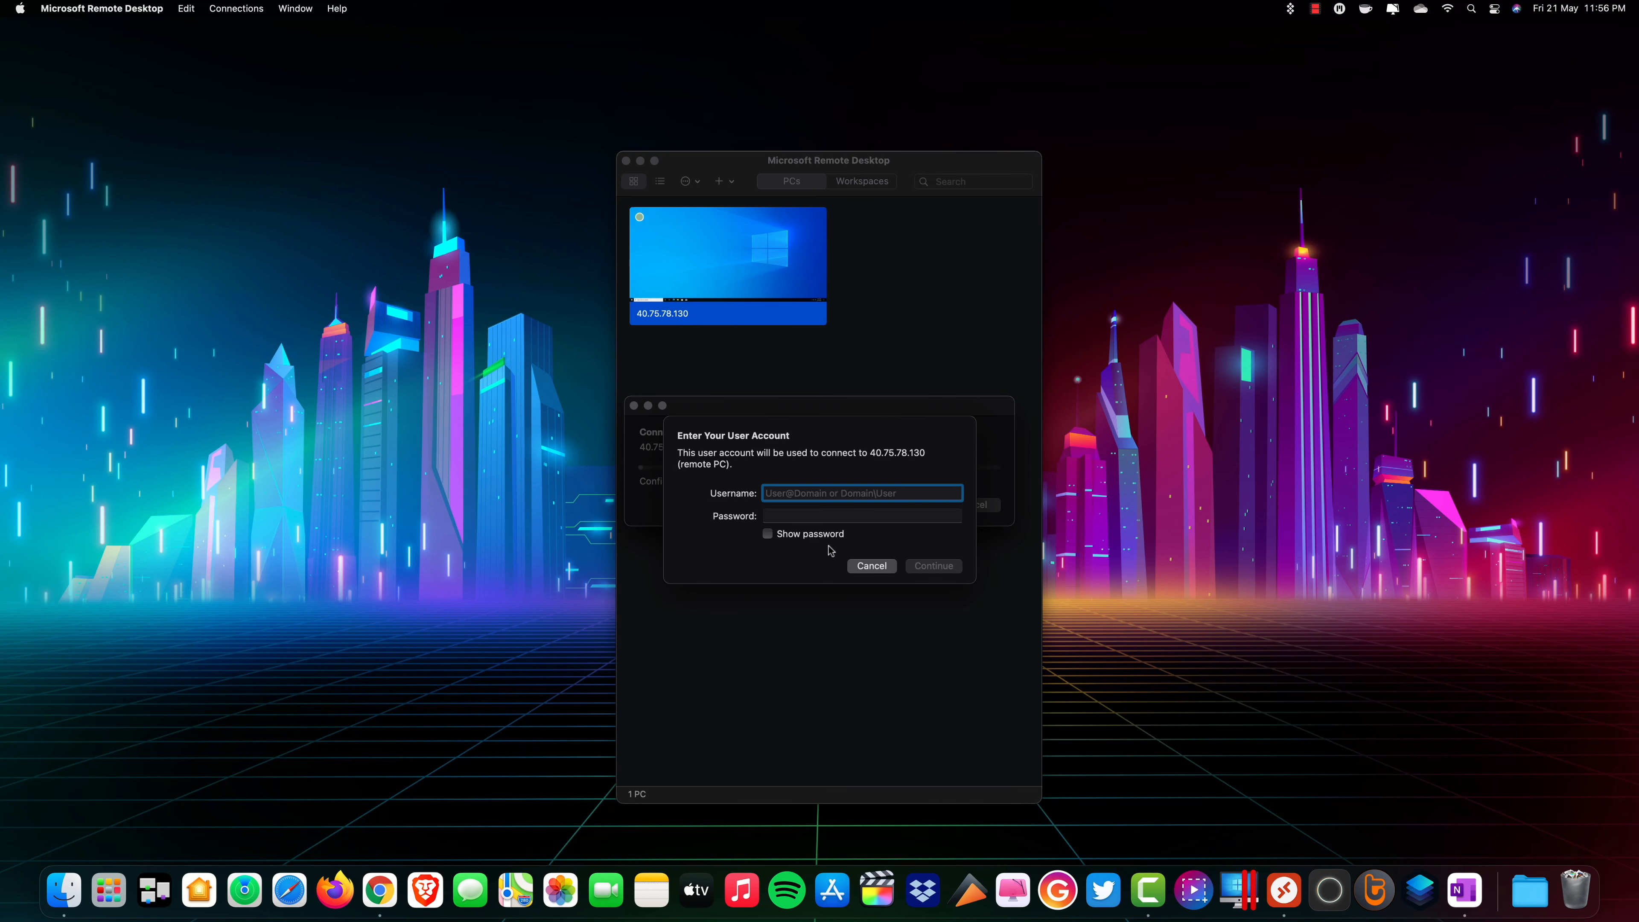
text(harsh)
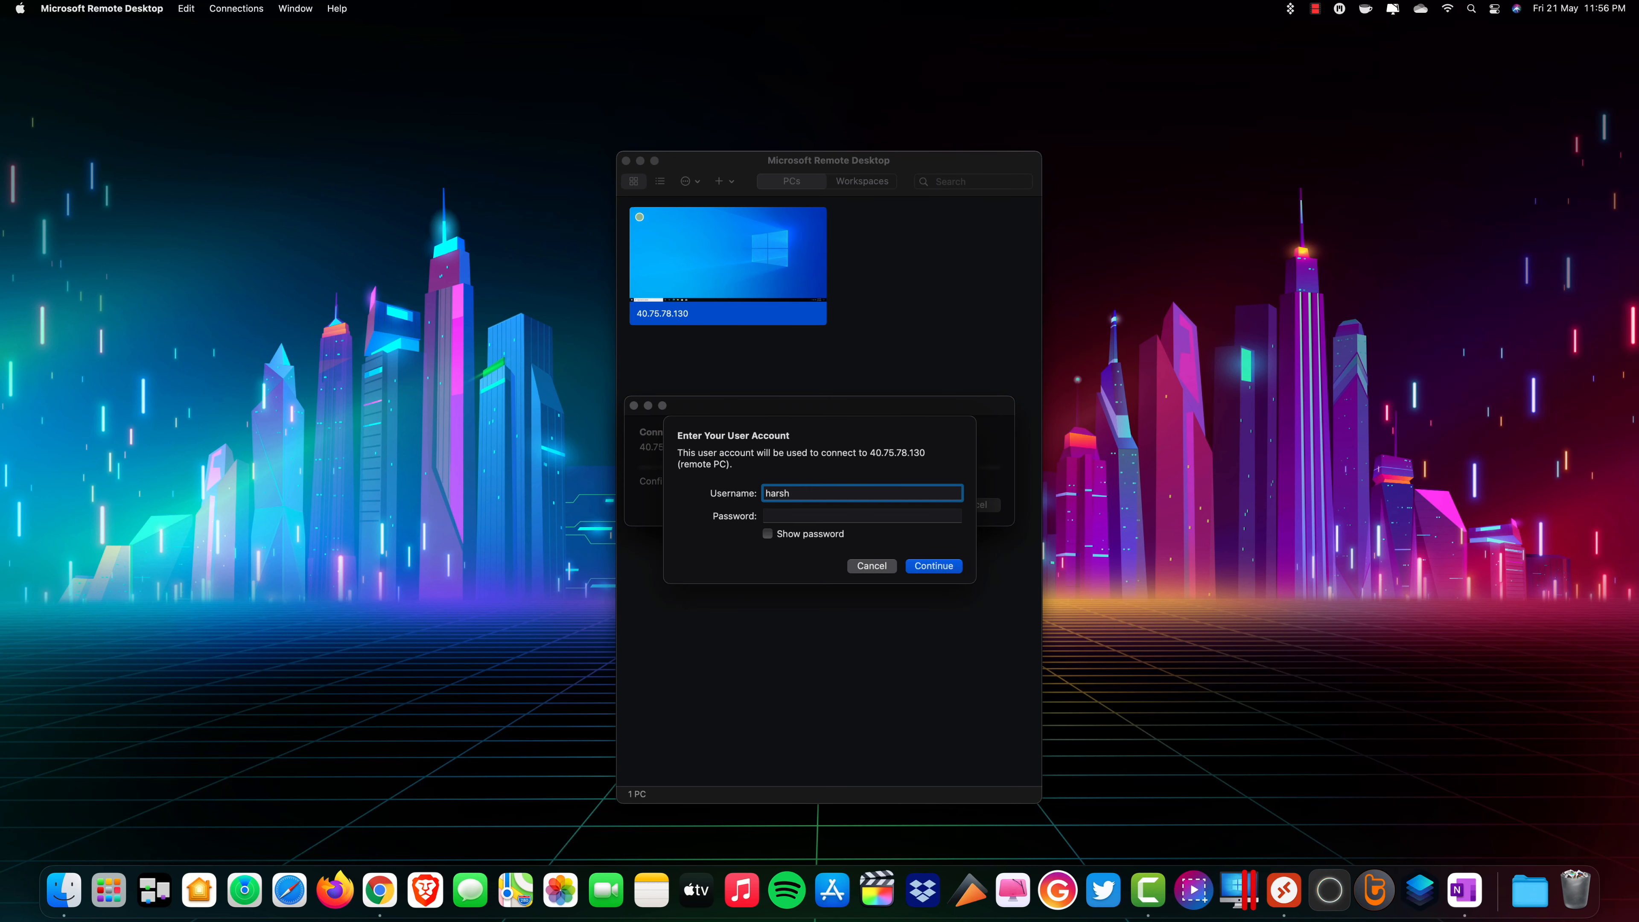
text(arenaadmin)
key(Tab)
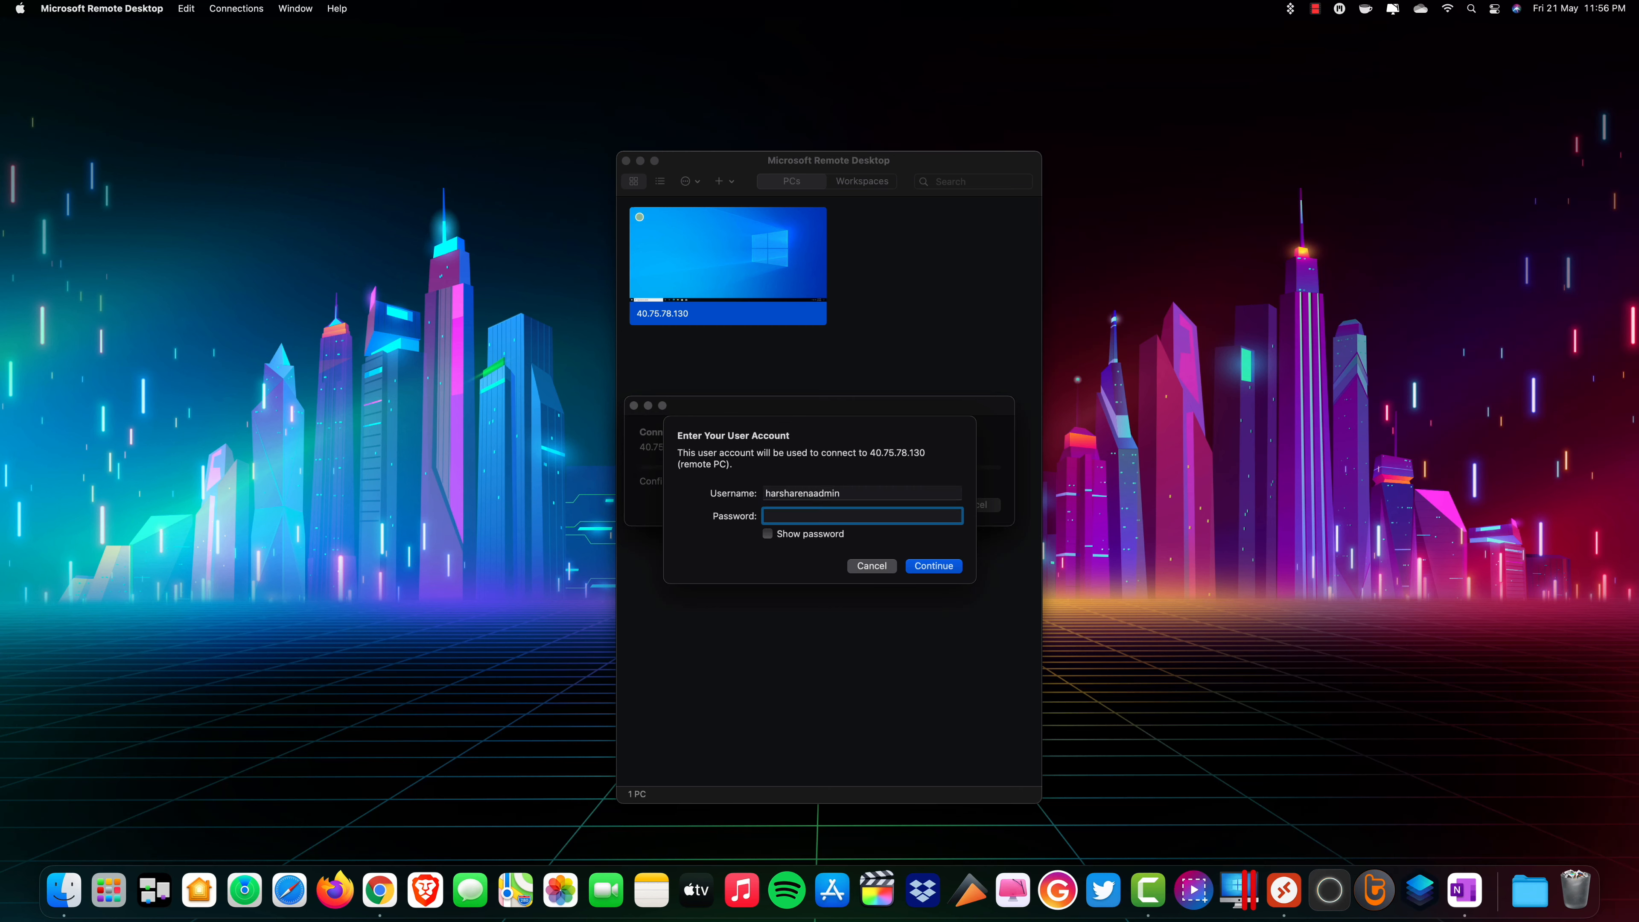
text(••••••••••••••)
click(934, 567)
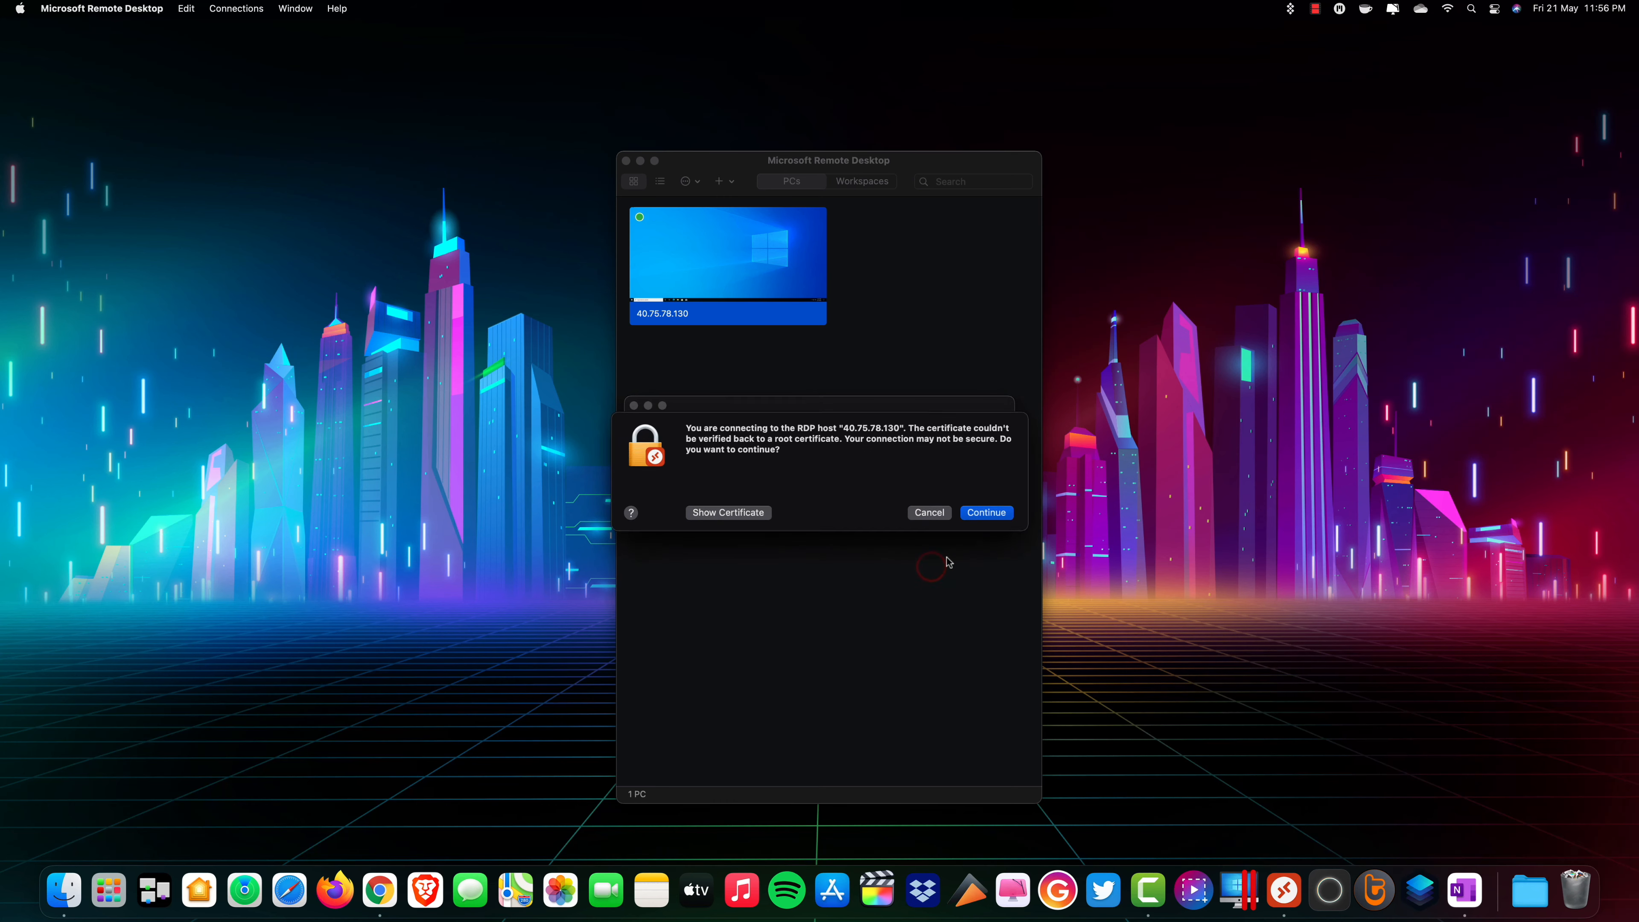
click(982, 518)
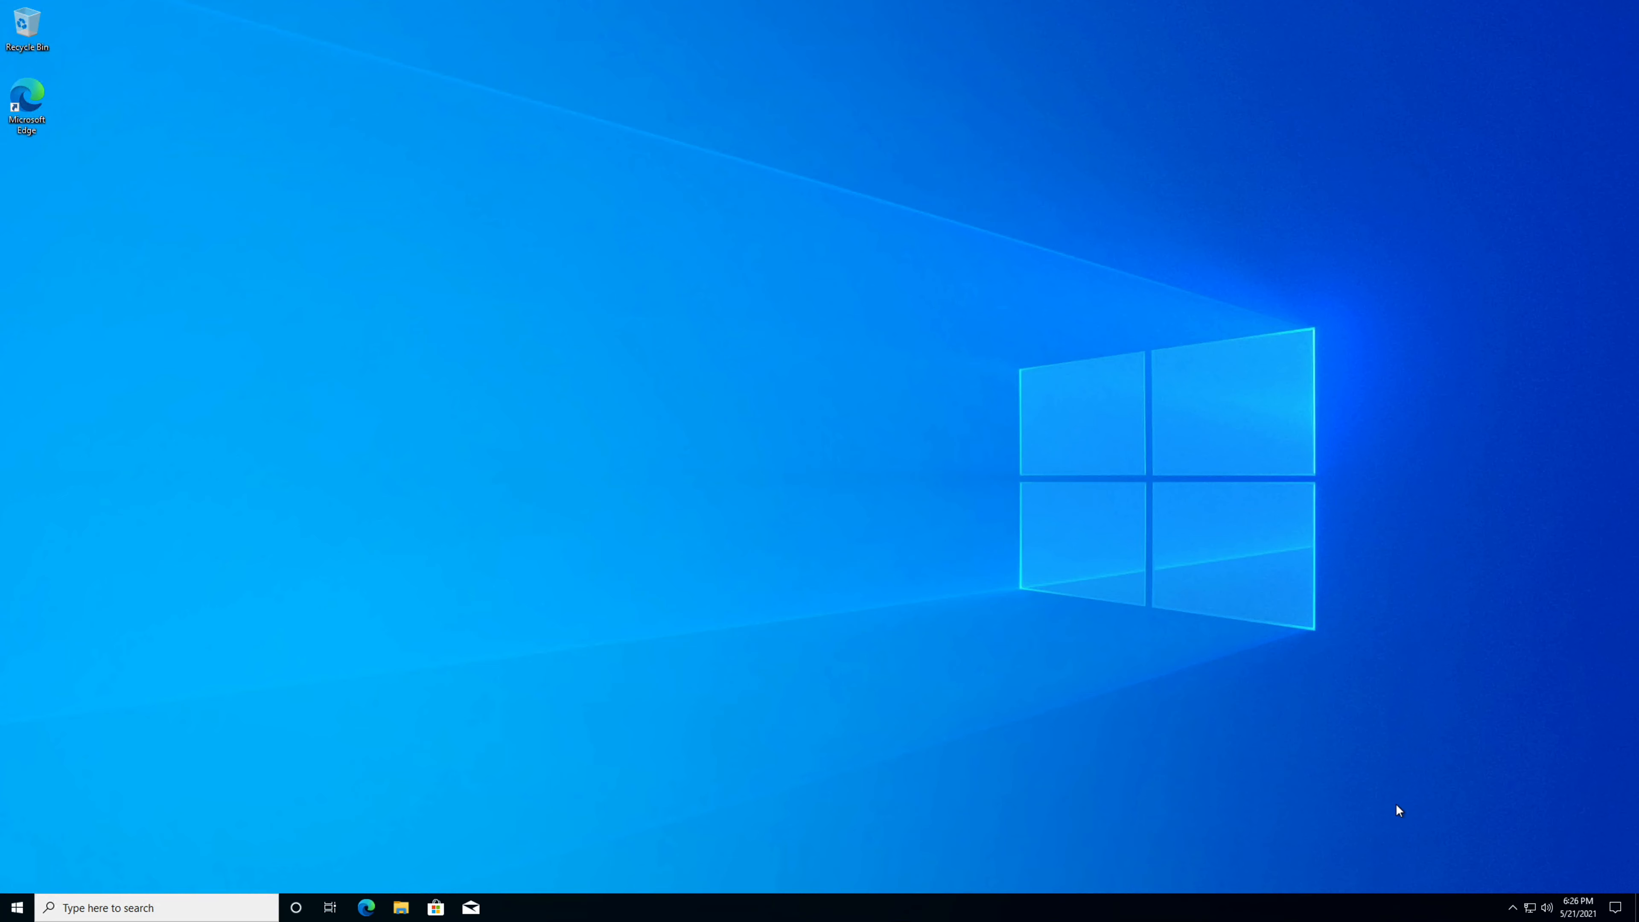
Check in Windows Settings which work or school account is listed under Email & accounts.
click(1615, 904)
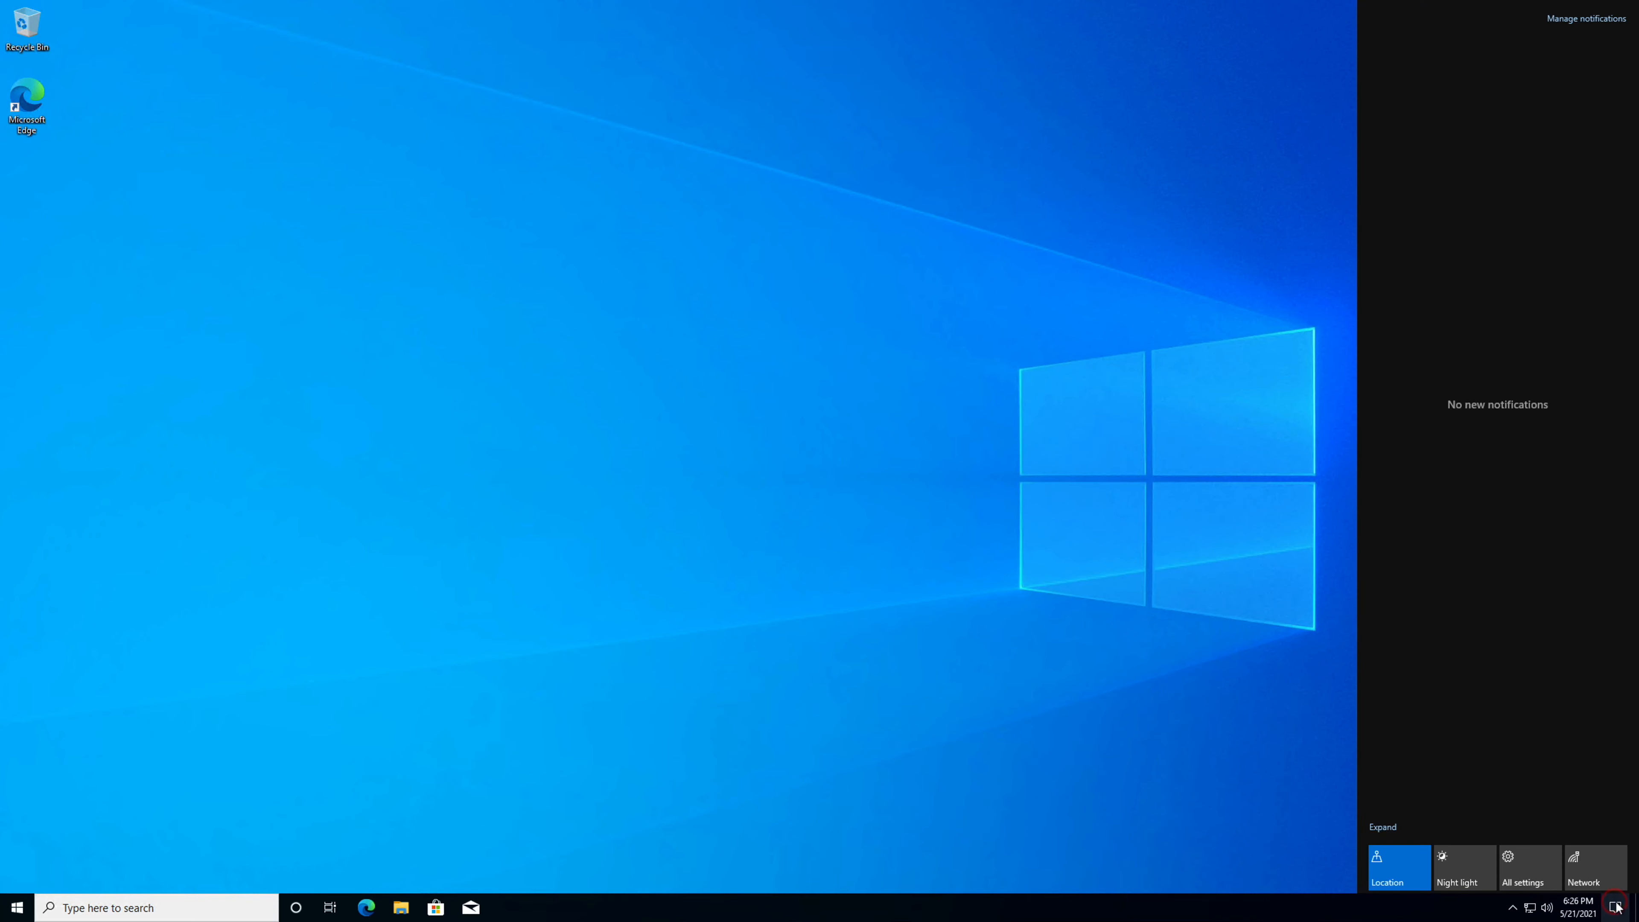
click(1520, 868)
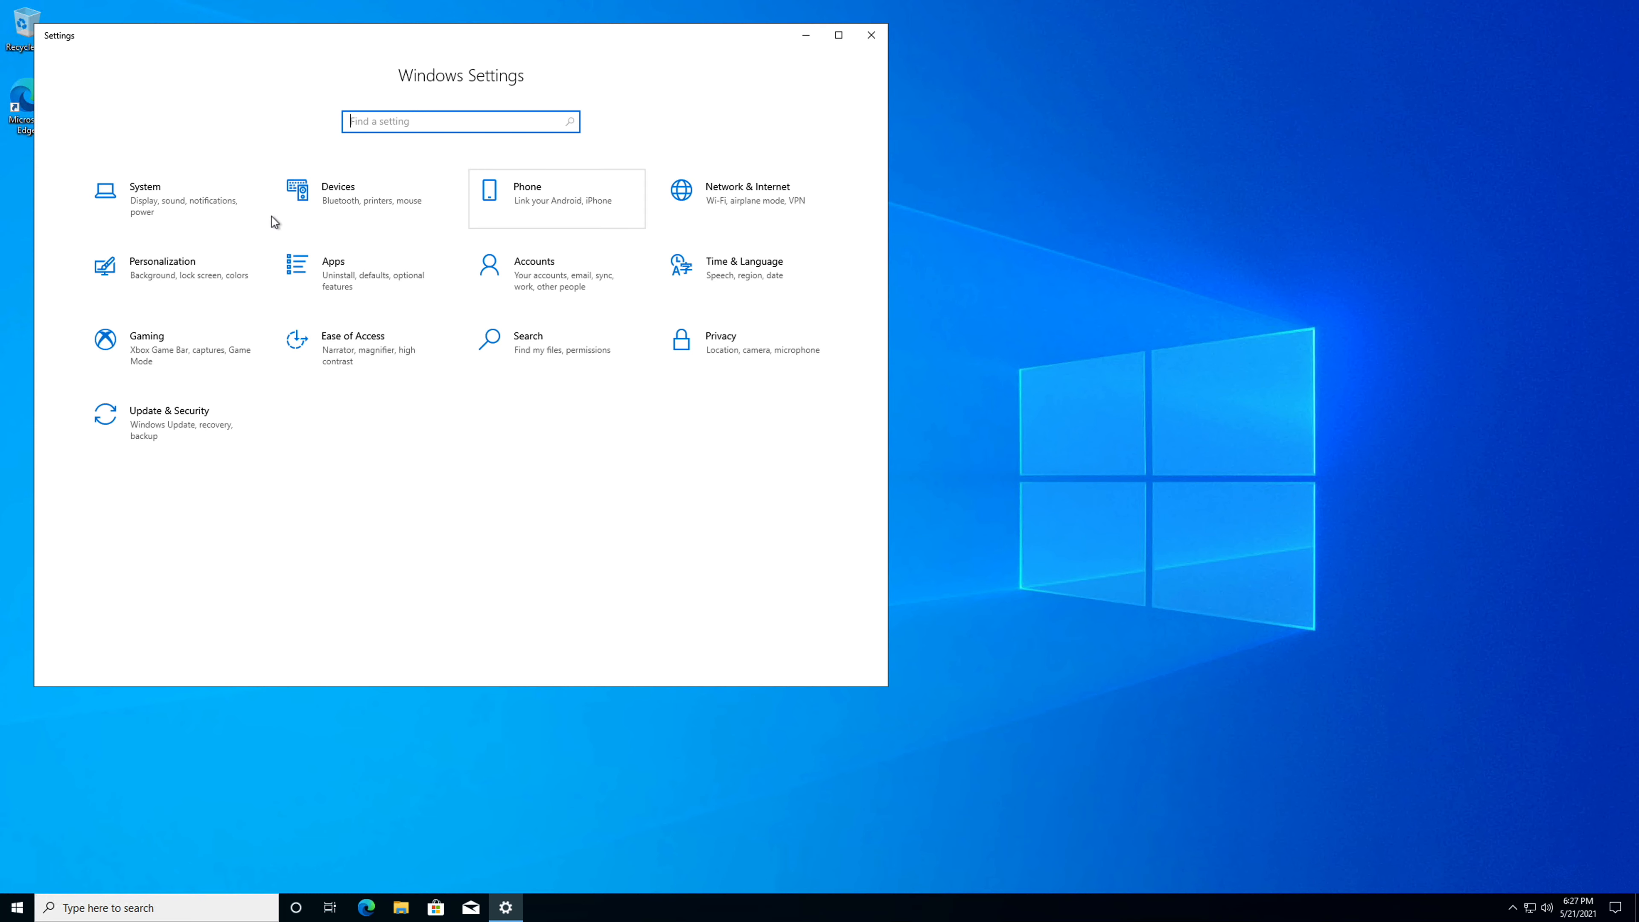
click(226, 207)
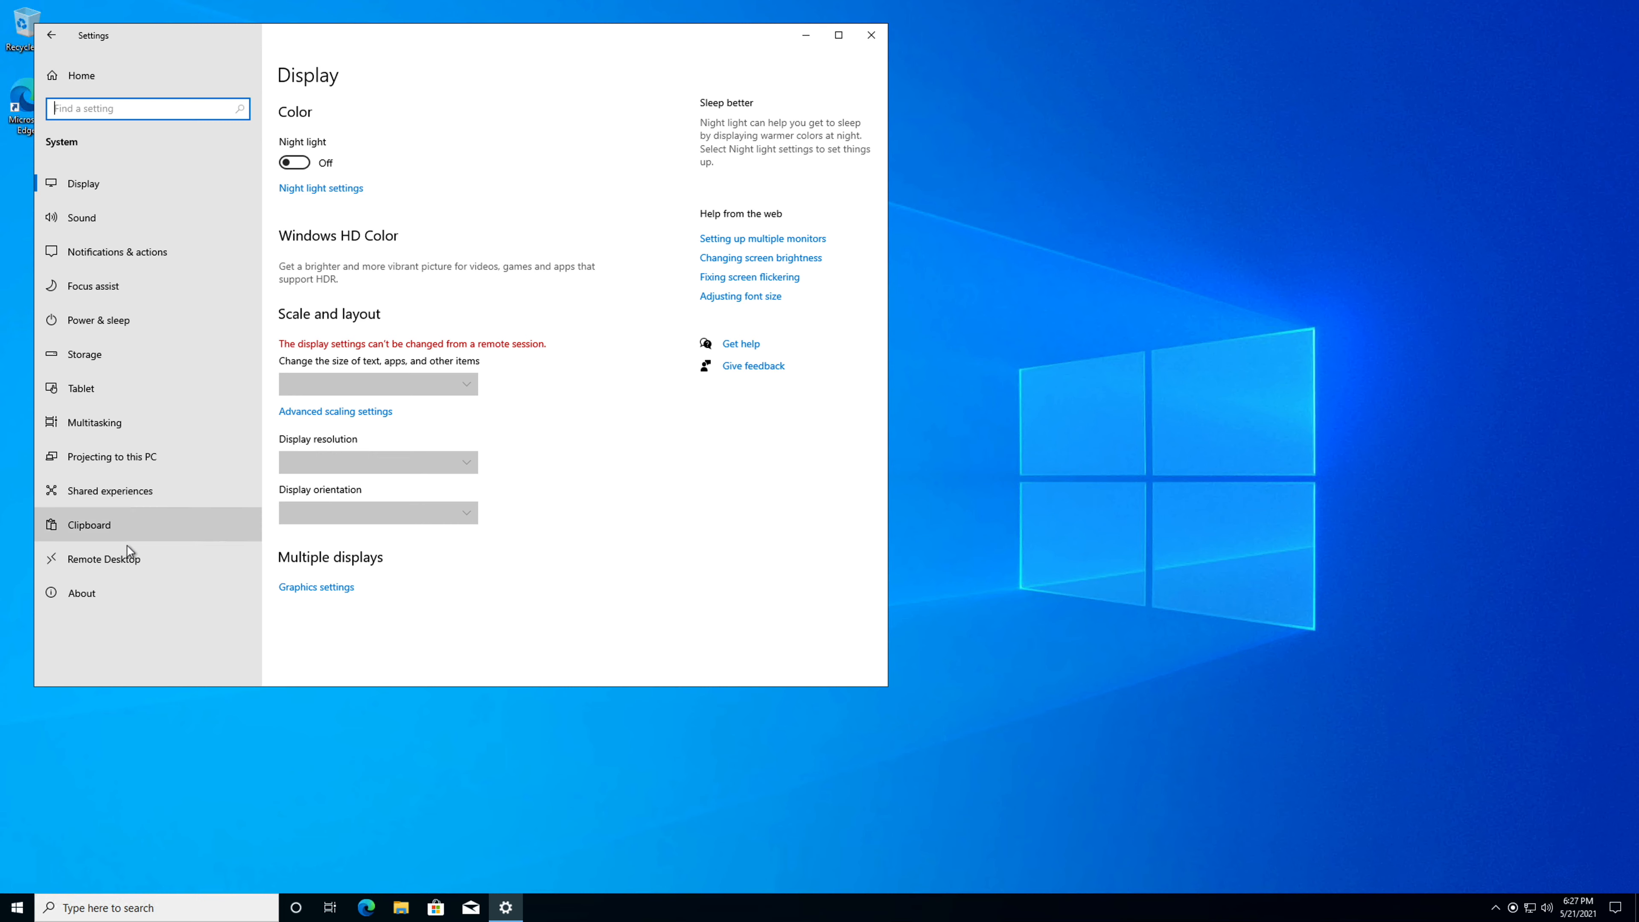
click(47, 25)
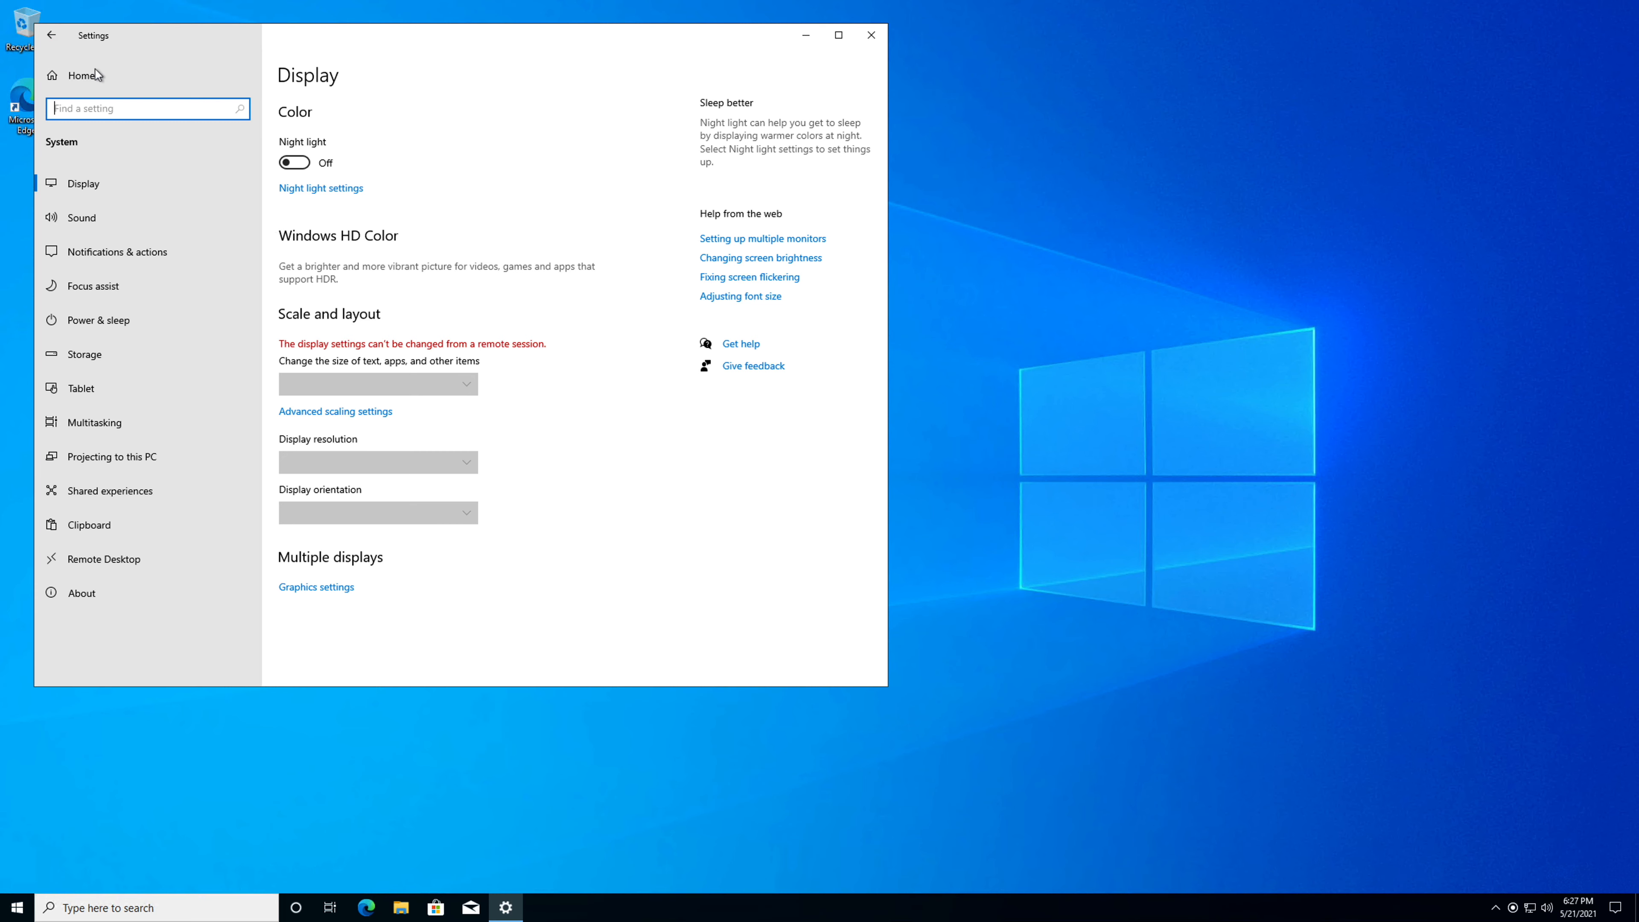
click(48, 40)
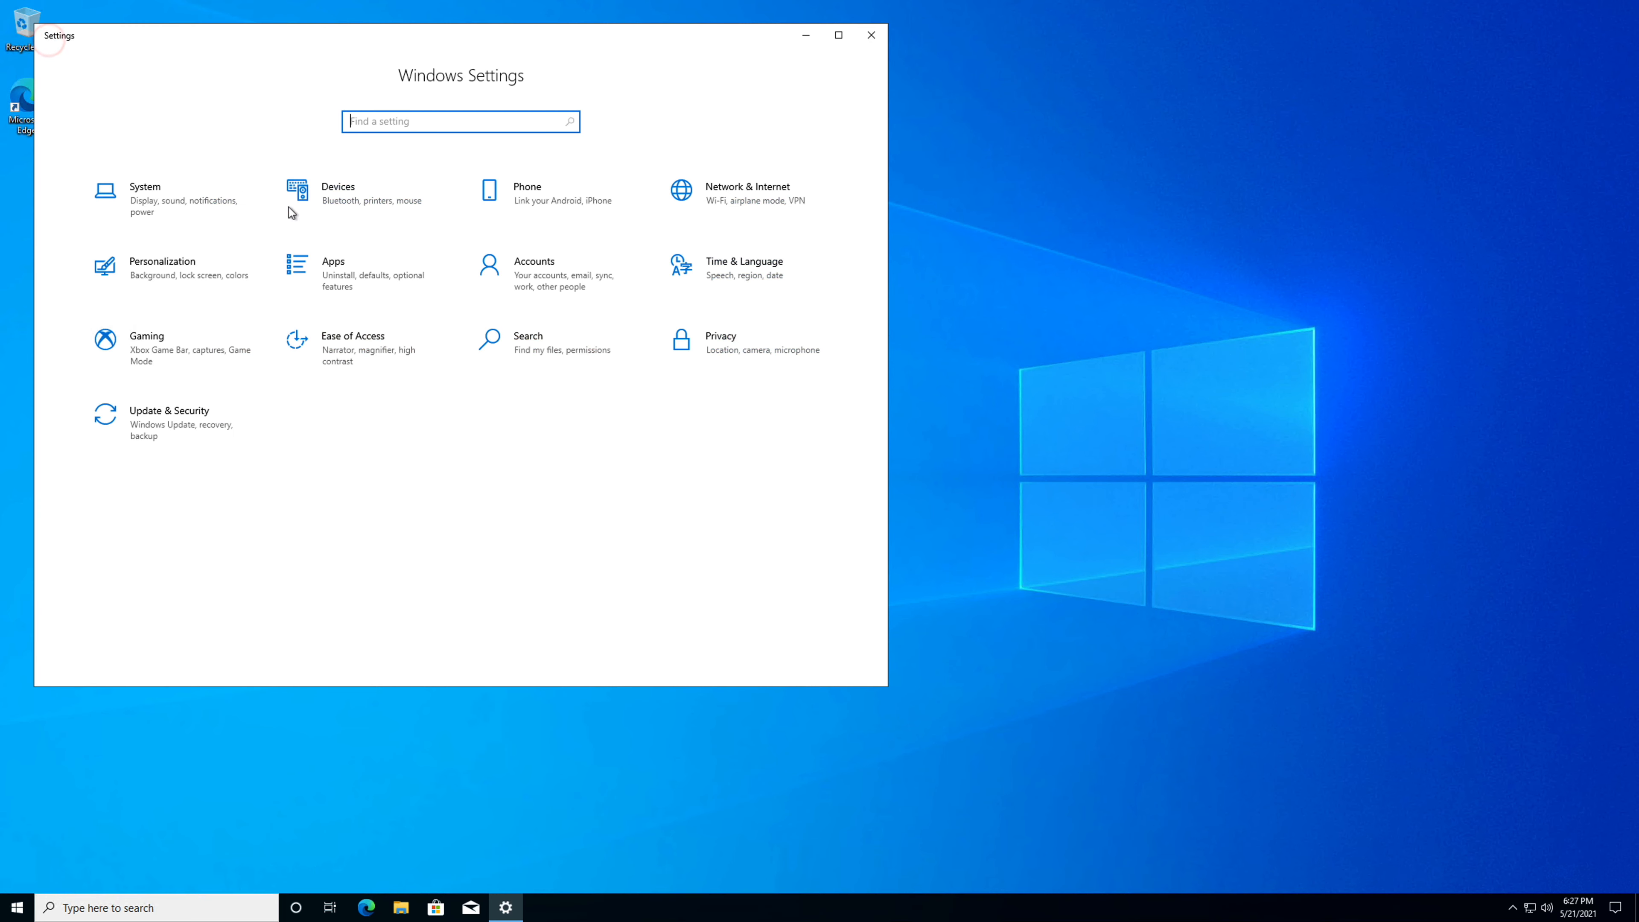
click(553, 286)
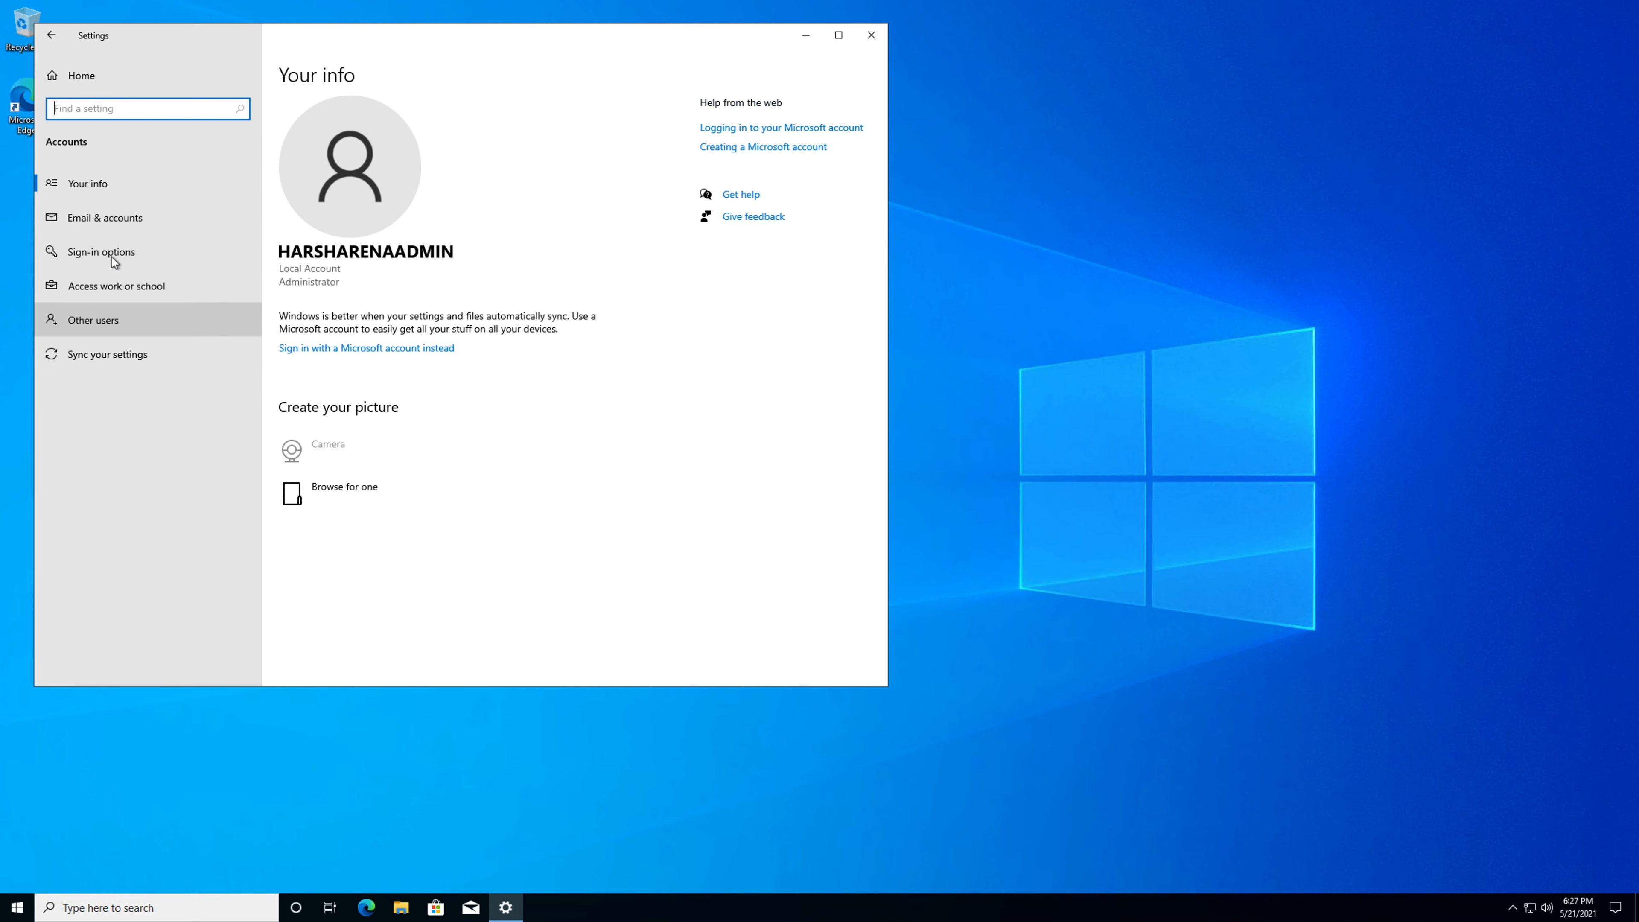
click(110, 217)
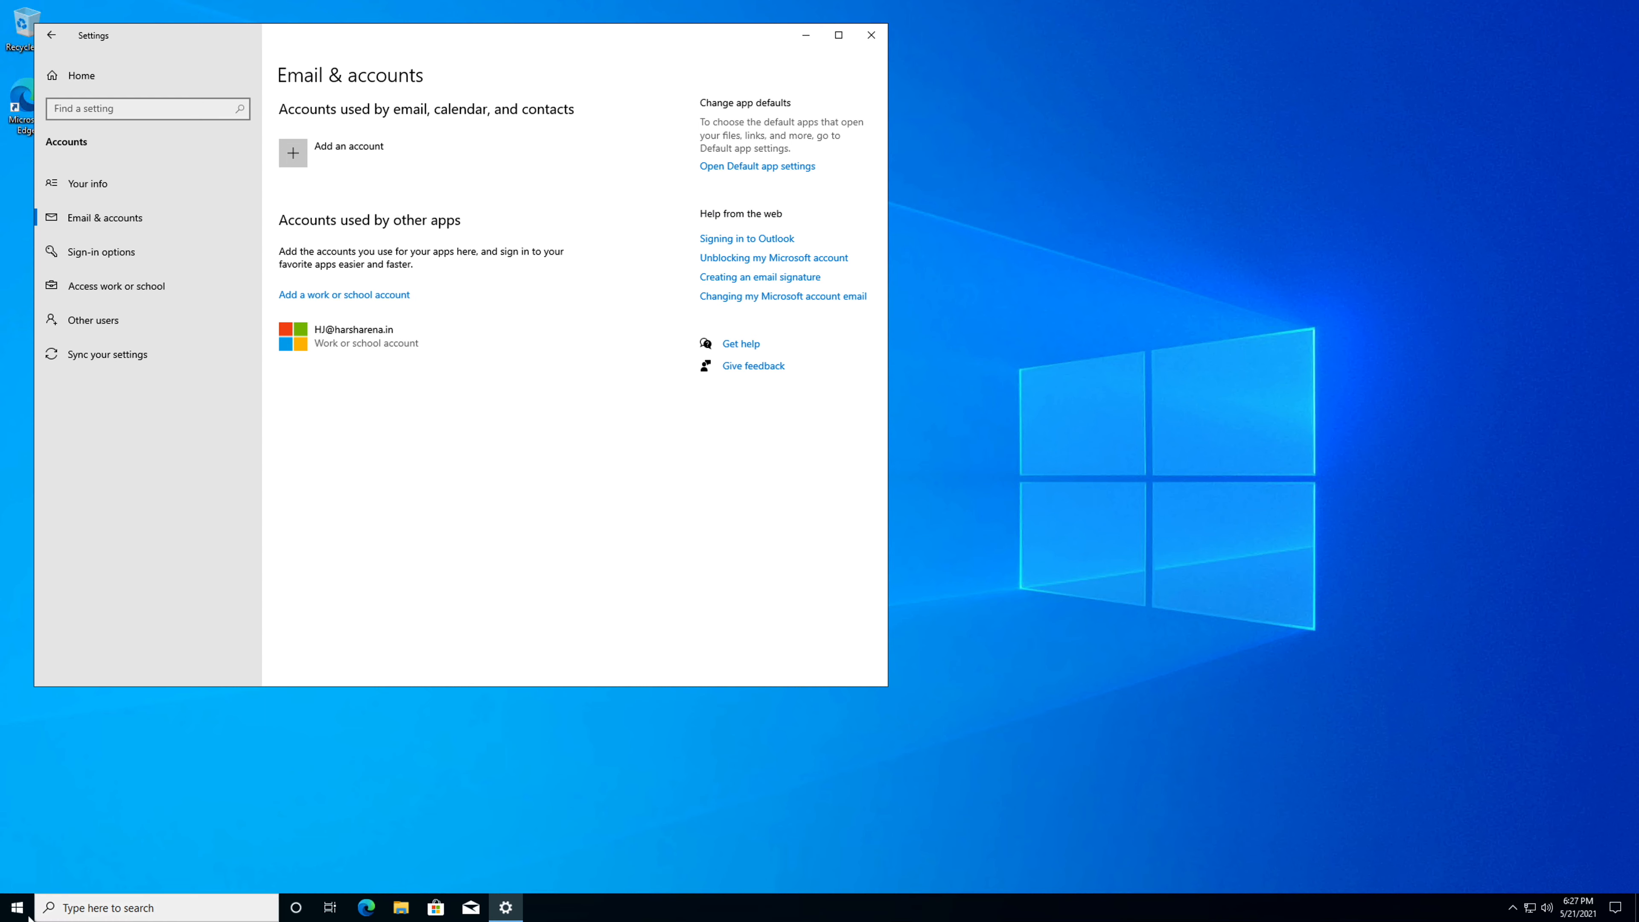
click(408, 827)
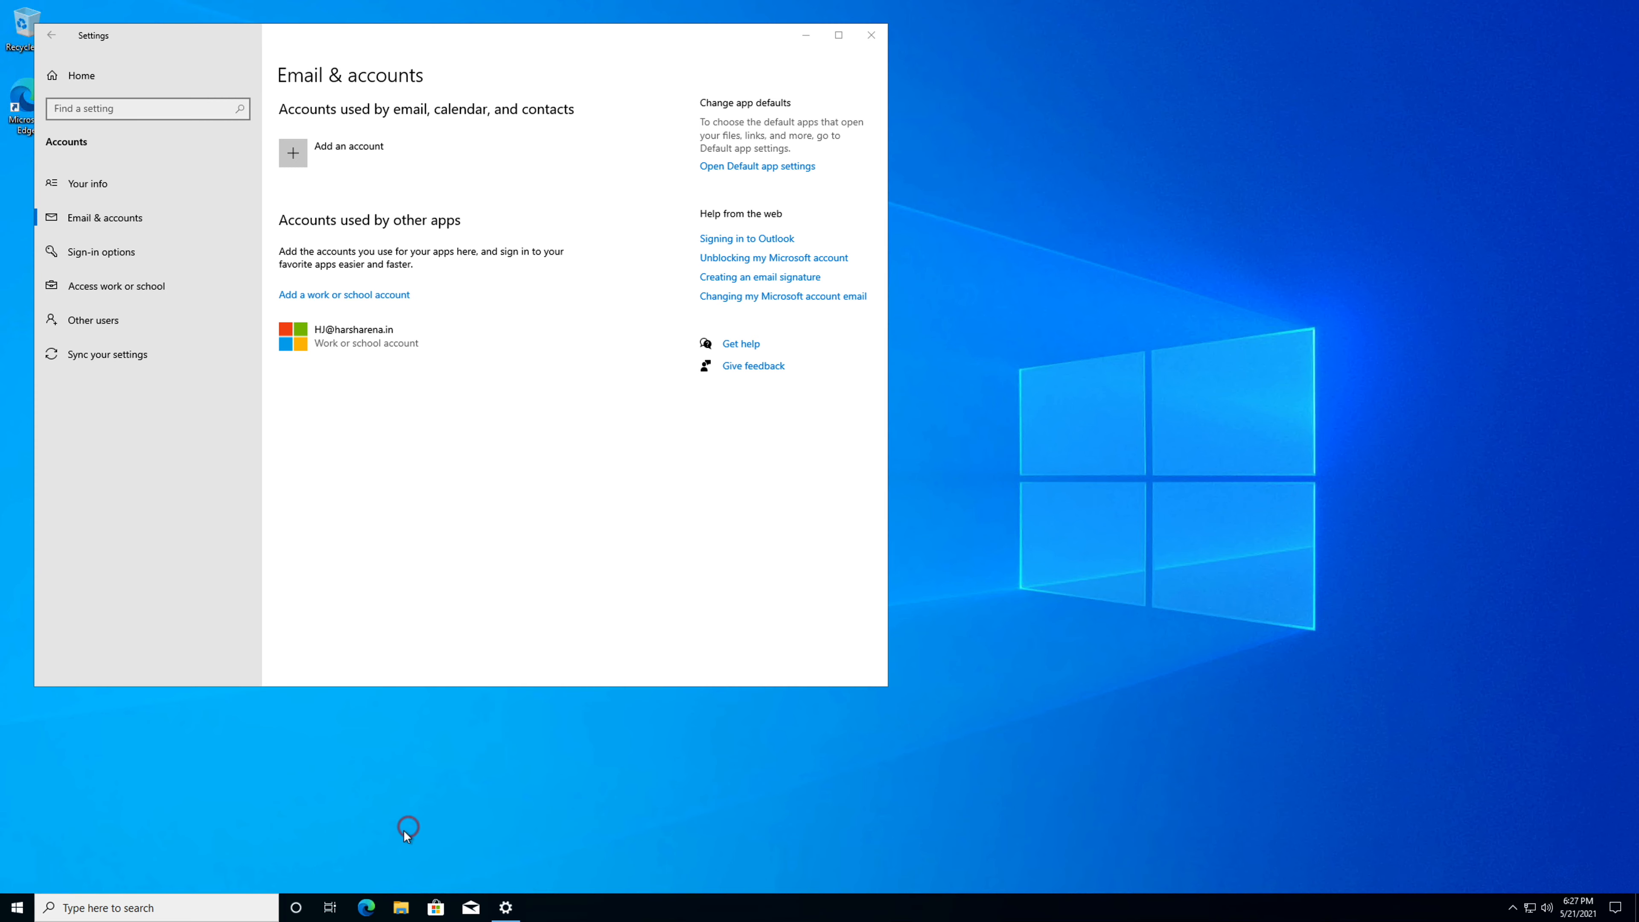
In the advanced system properties of This PC, stop requiring Network Level Authentication for Remote Desktop connections and apply the change.
key(super+e)
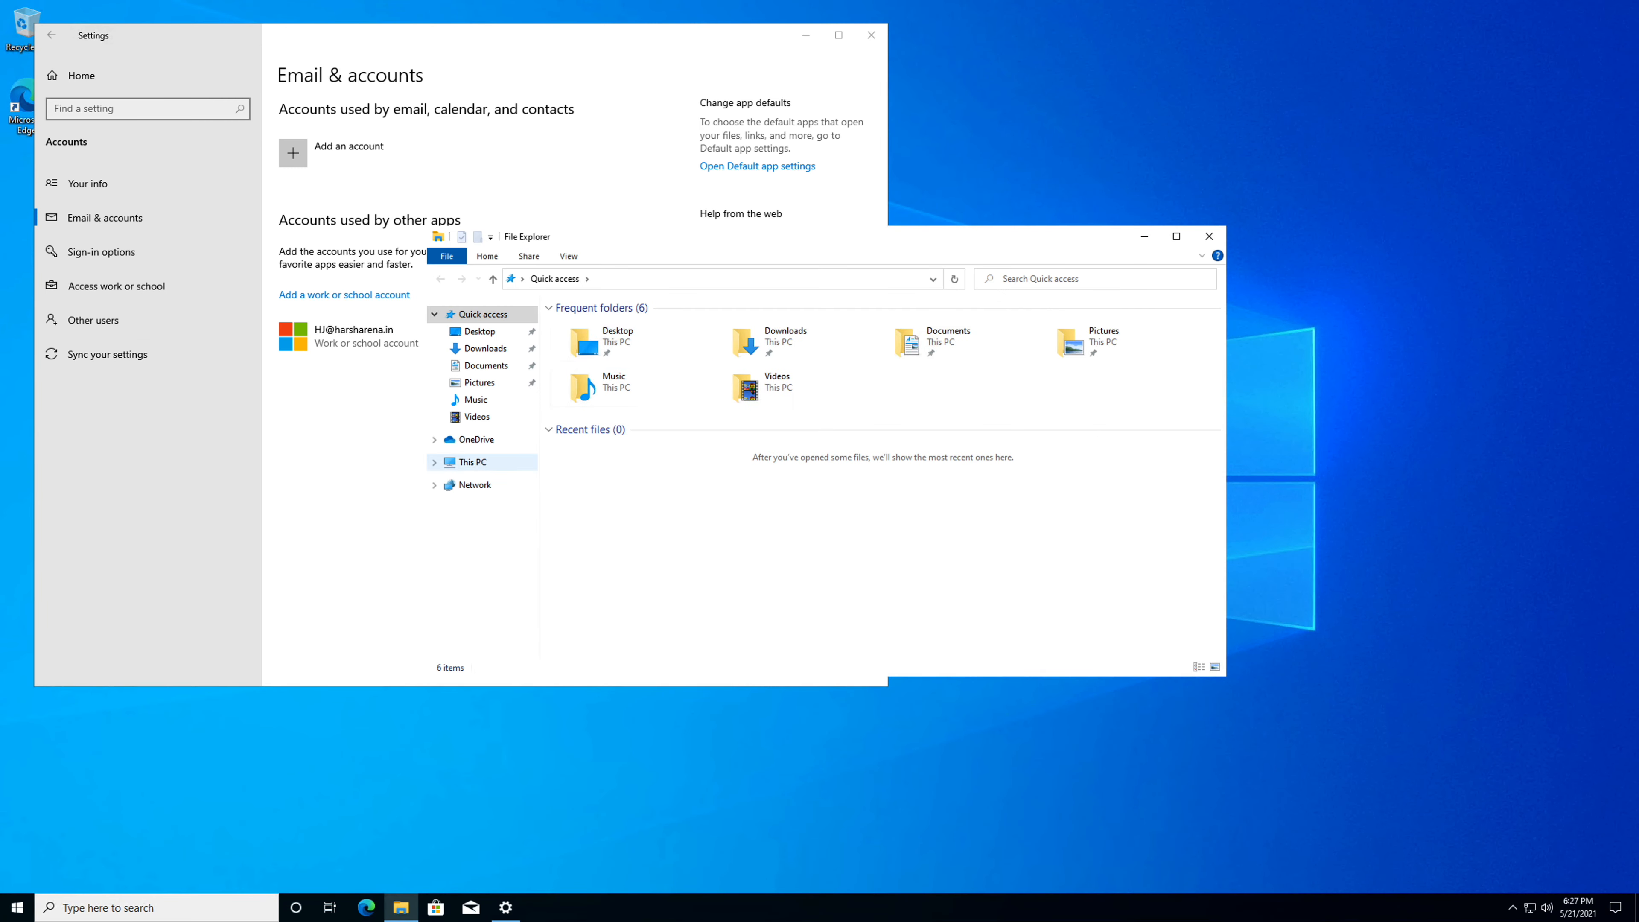
right_click(475, 463)
click(522, 648)
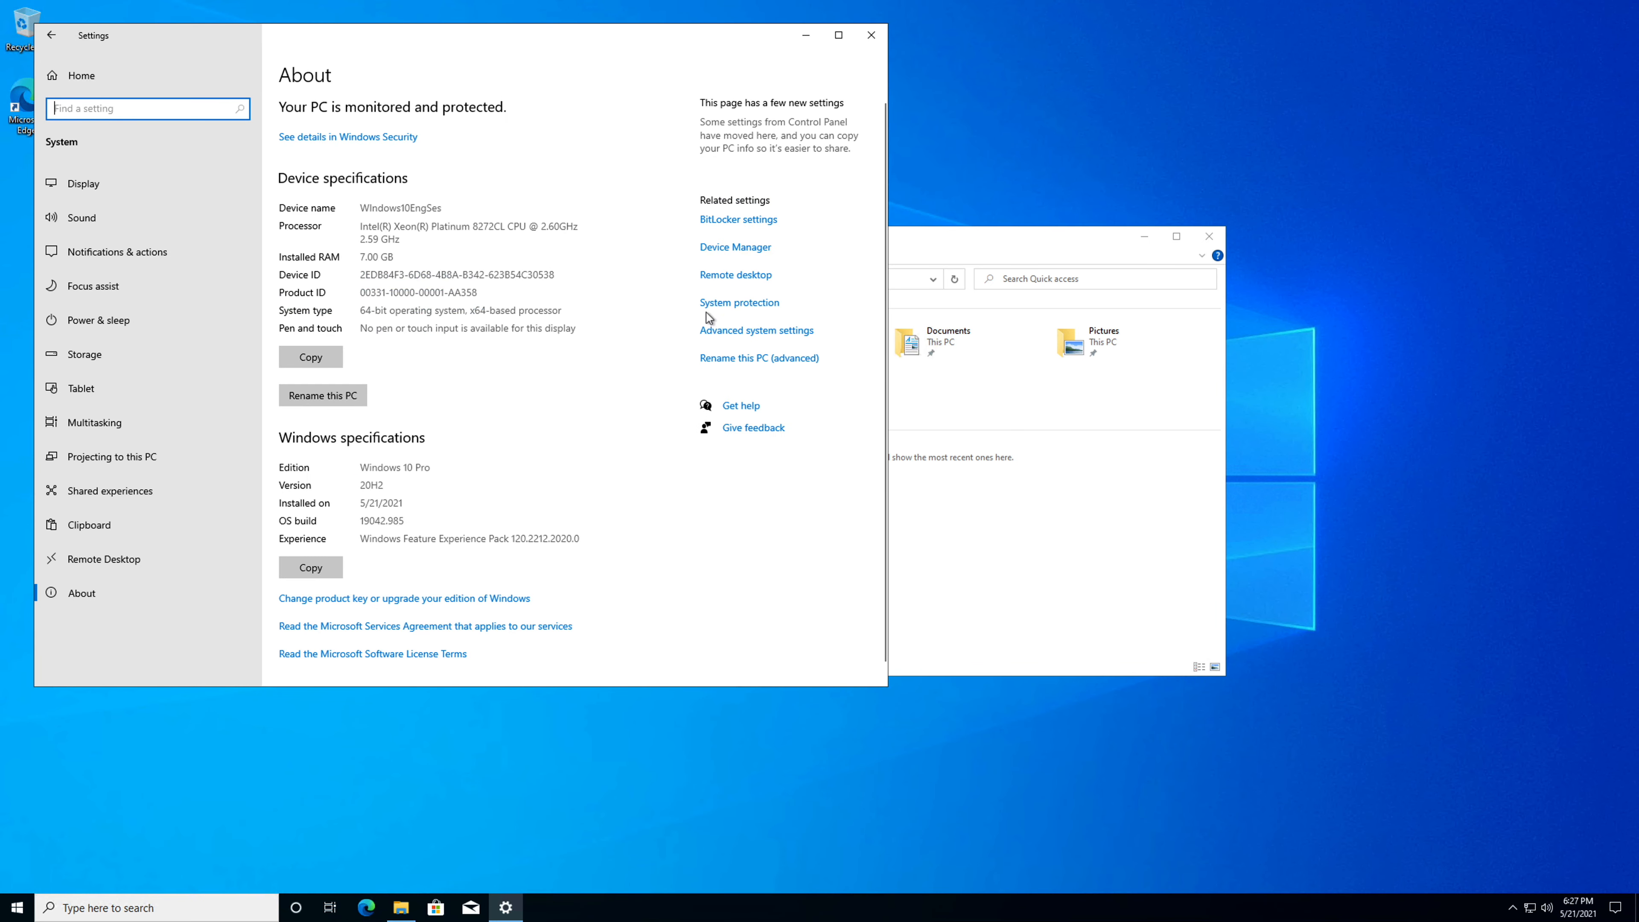
click(730, 333)
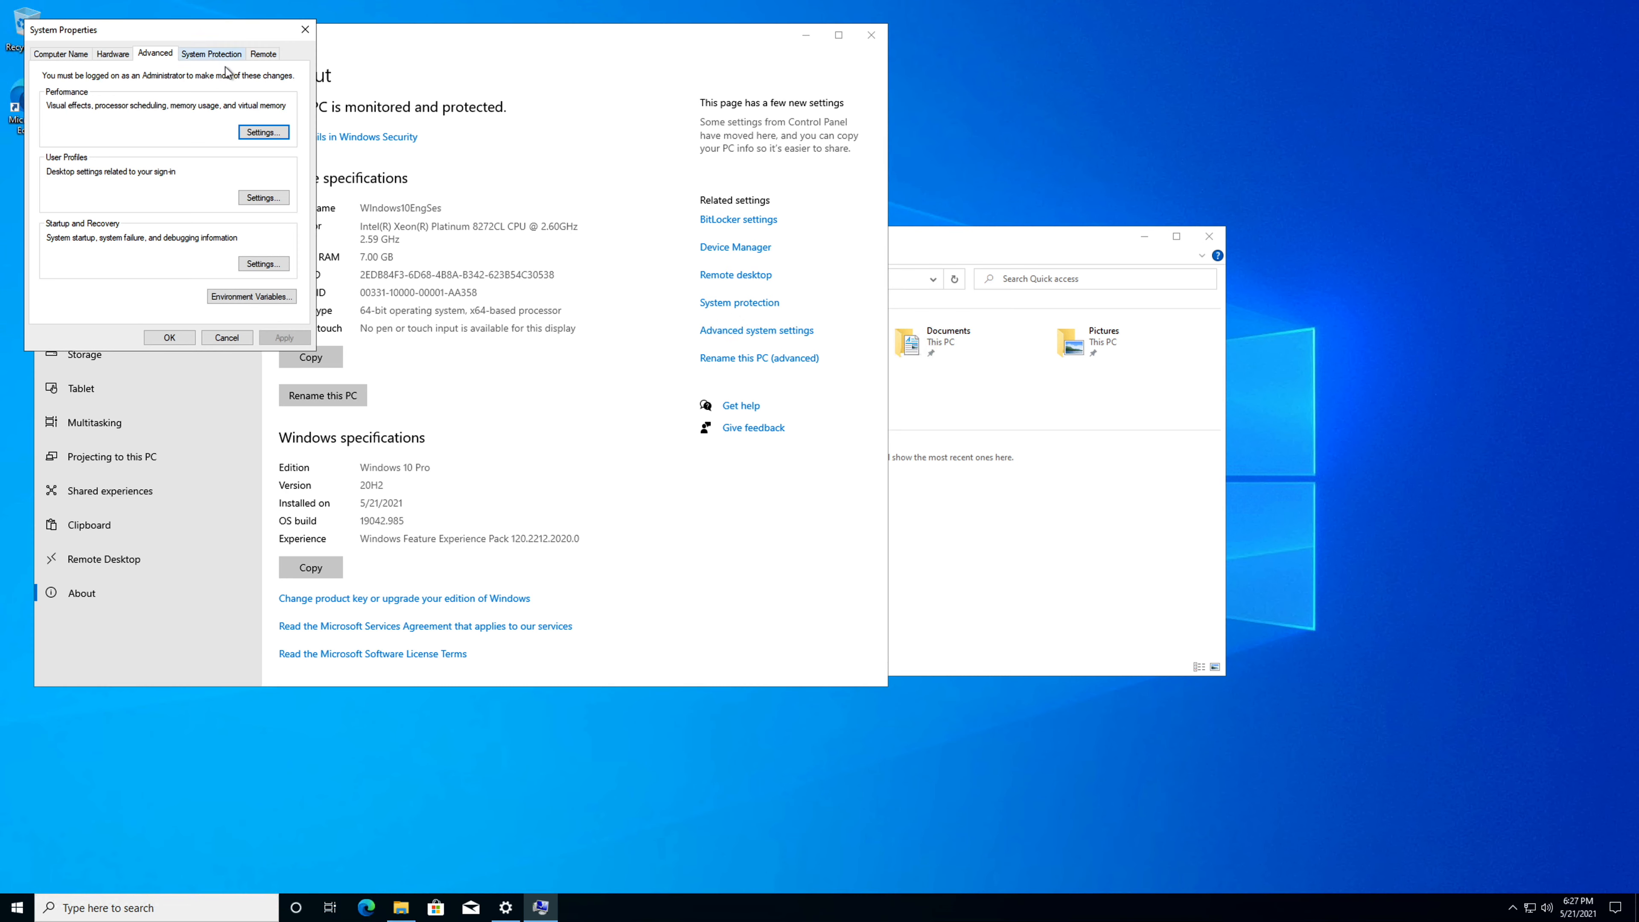
click(263, 54)
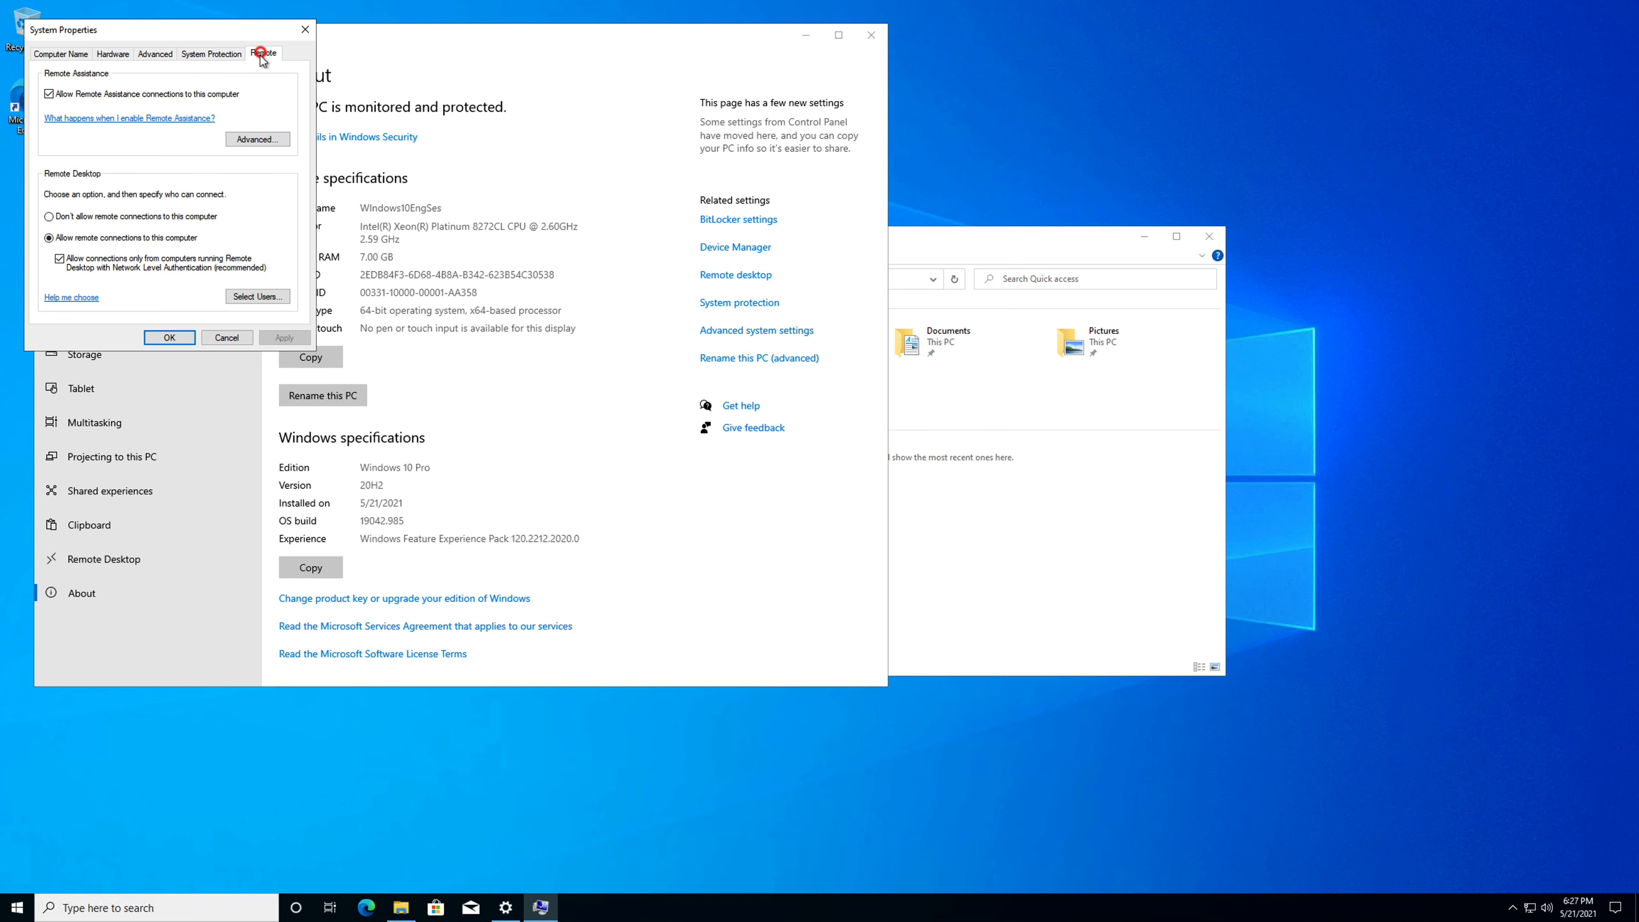
click(59, 260)
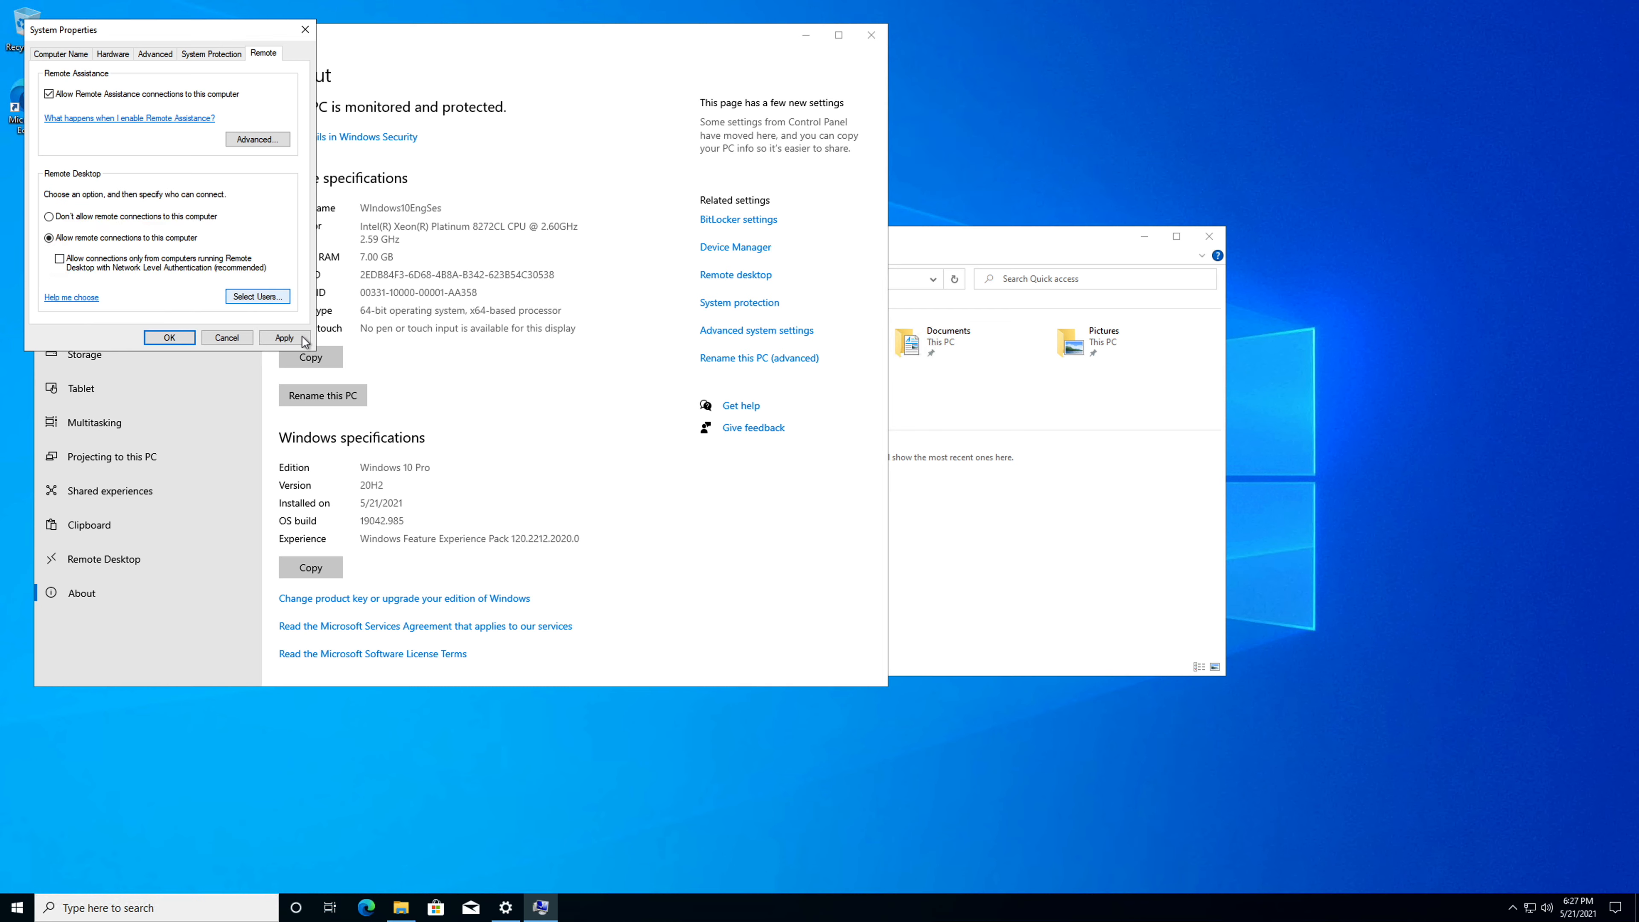
click(286, 338)
click(182, 338)
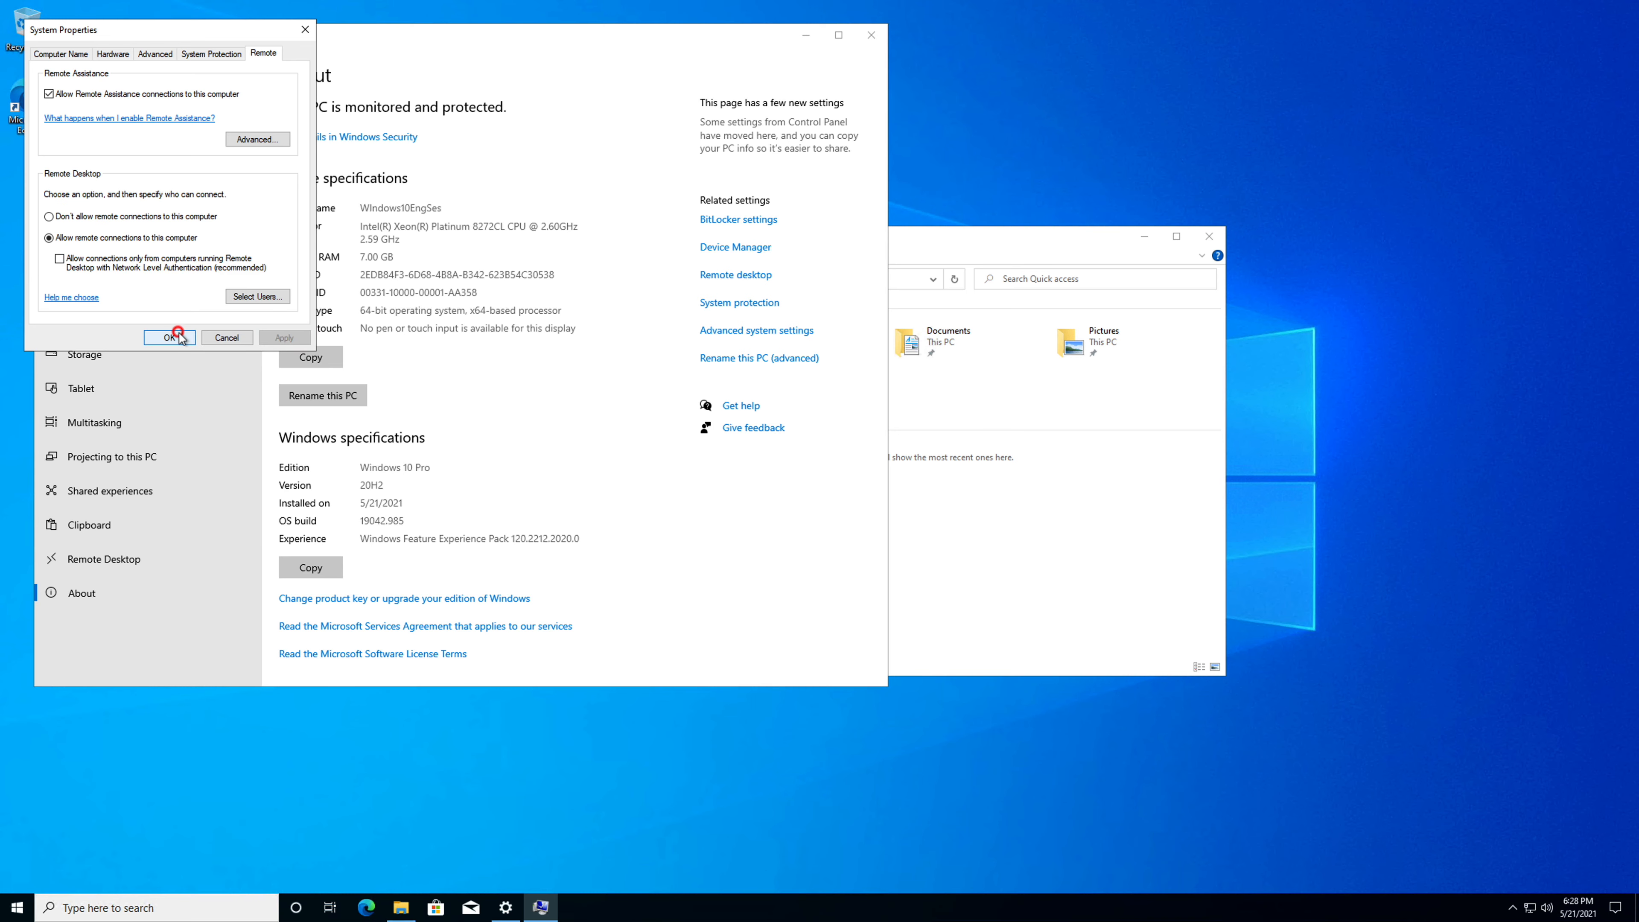
Close Windows Settings and end the local administrator's remote session.
click(872, 37)
mouse_move(226, 4)
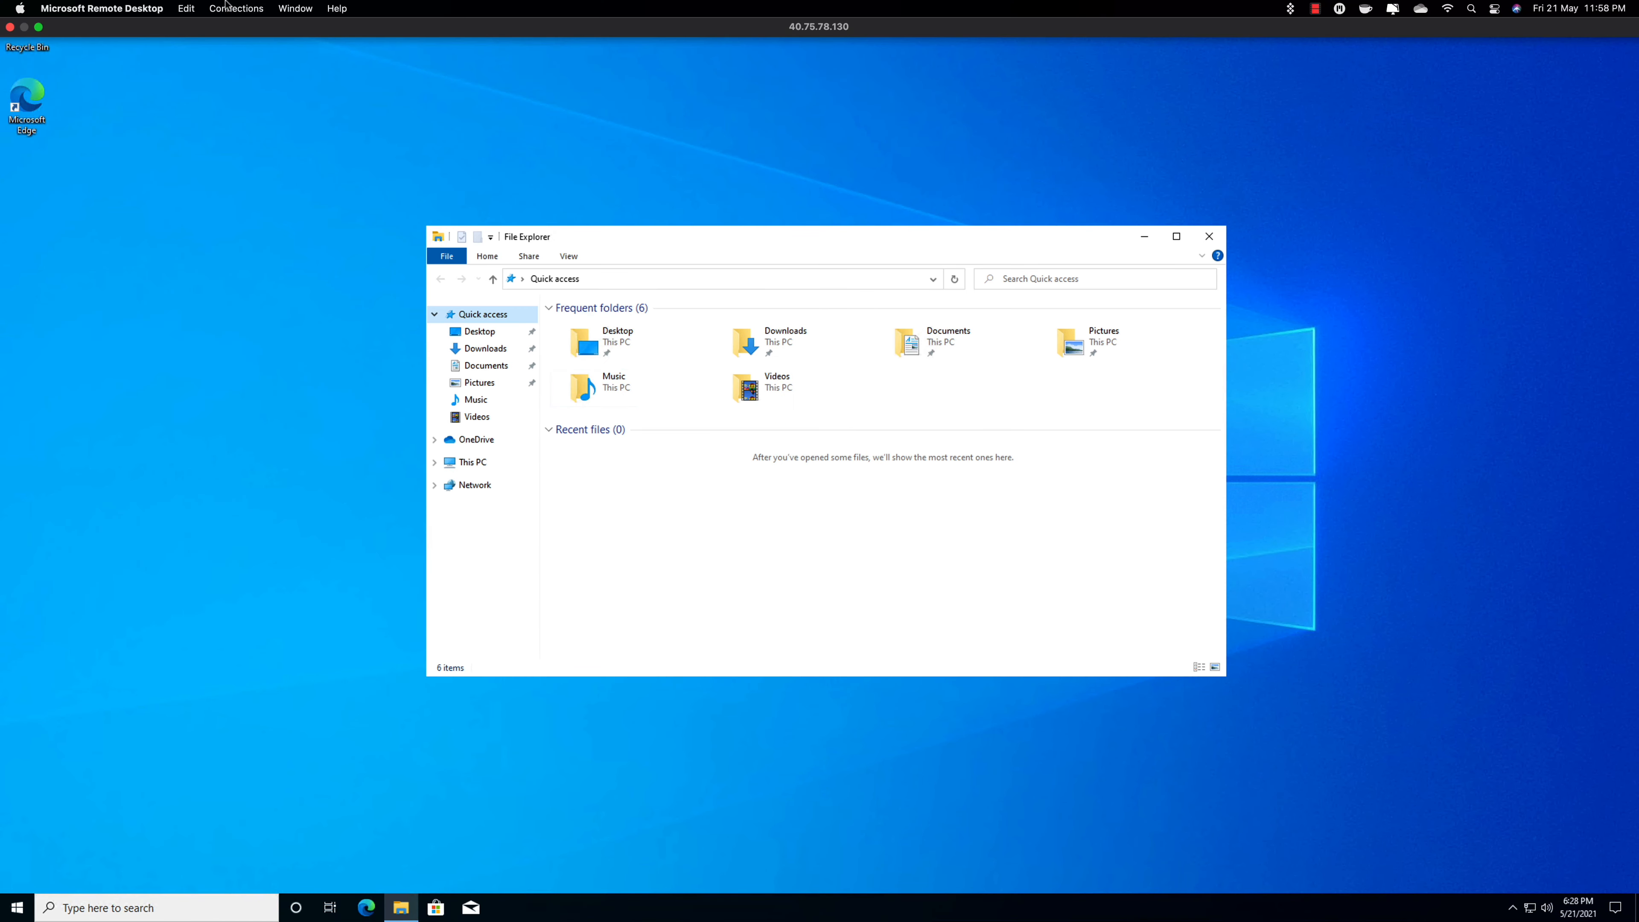
click(11, 28)
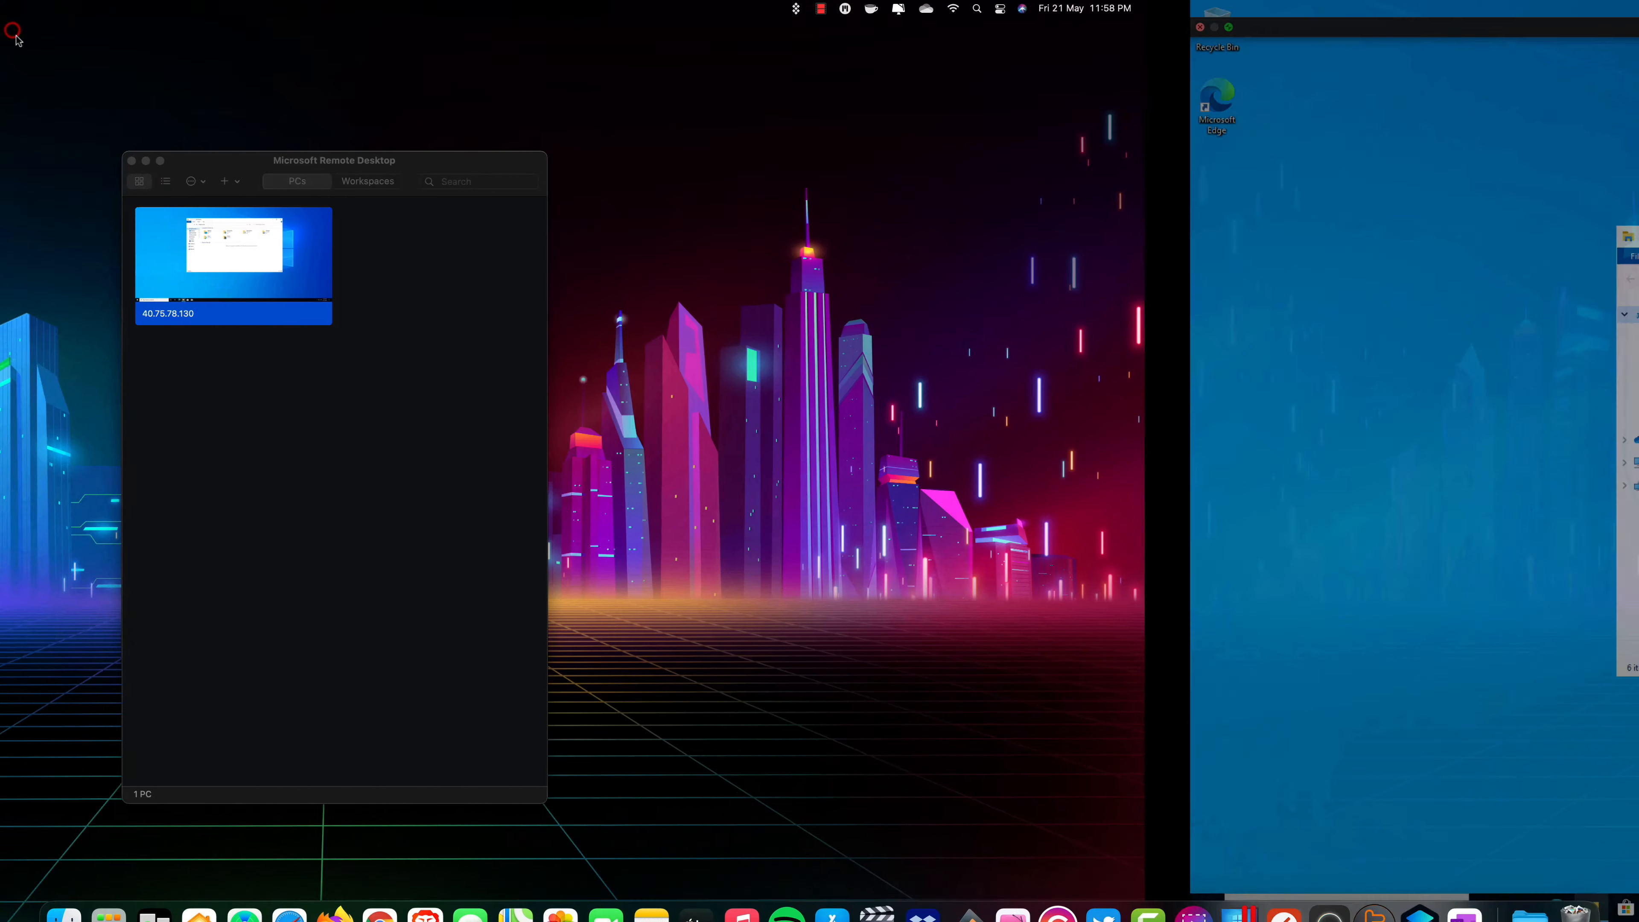
Connect to the saved virtual machine again using the work account's e-mail and password, and continue past the certificate warning.
double_click(727, 271)
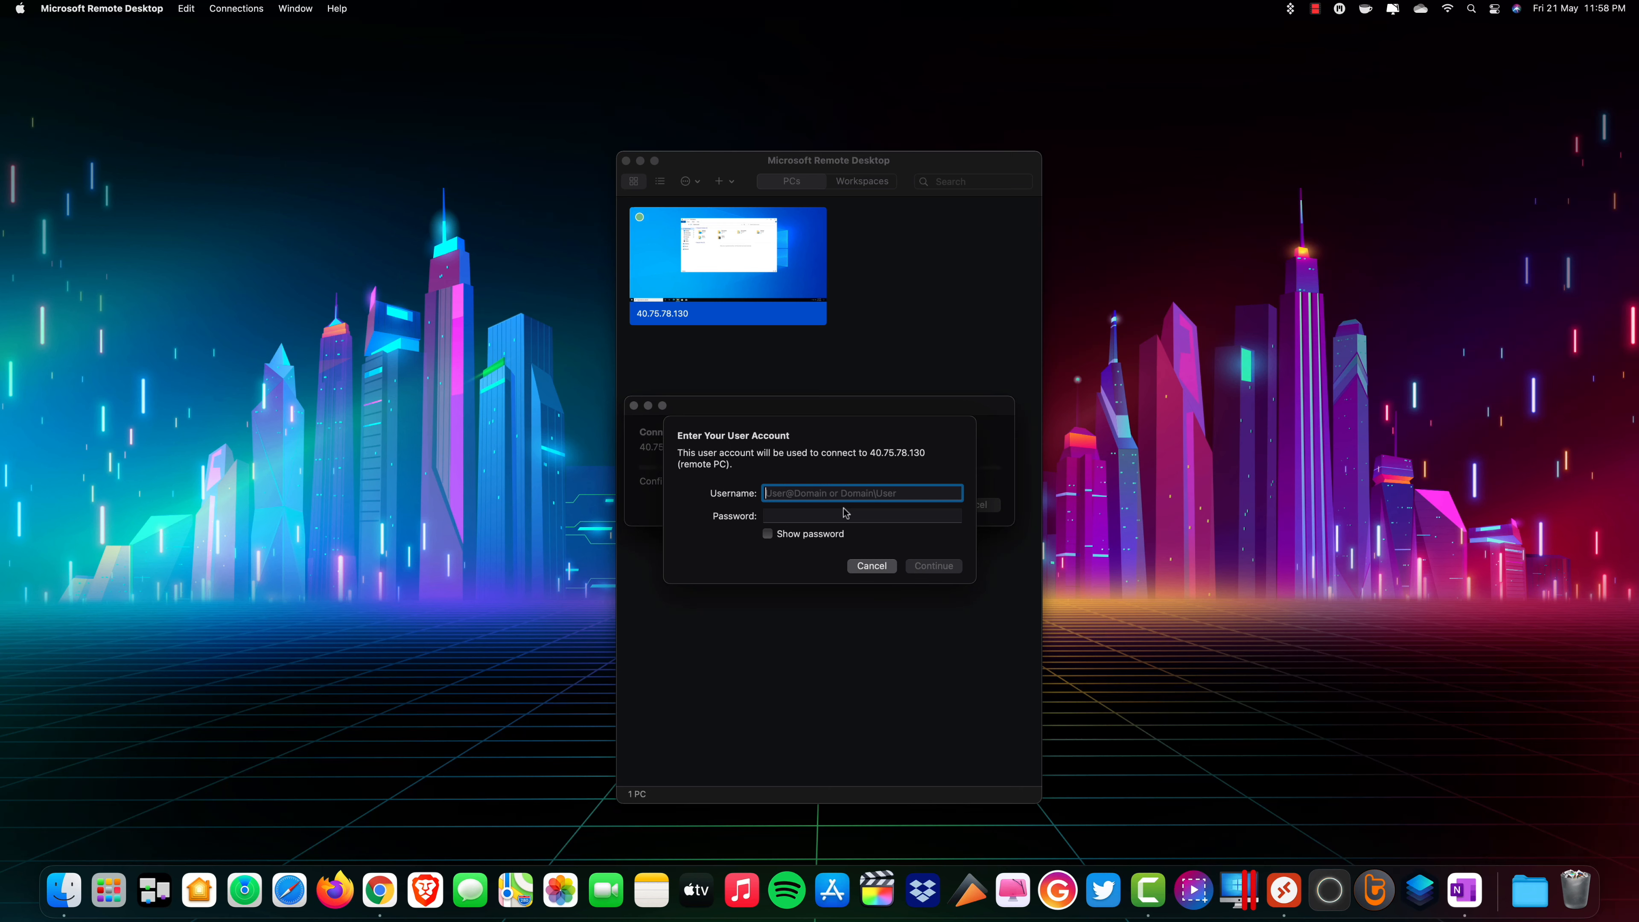
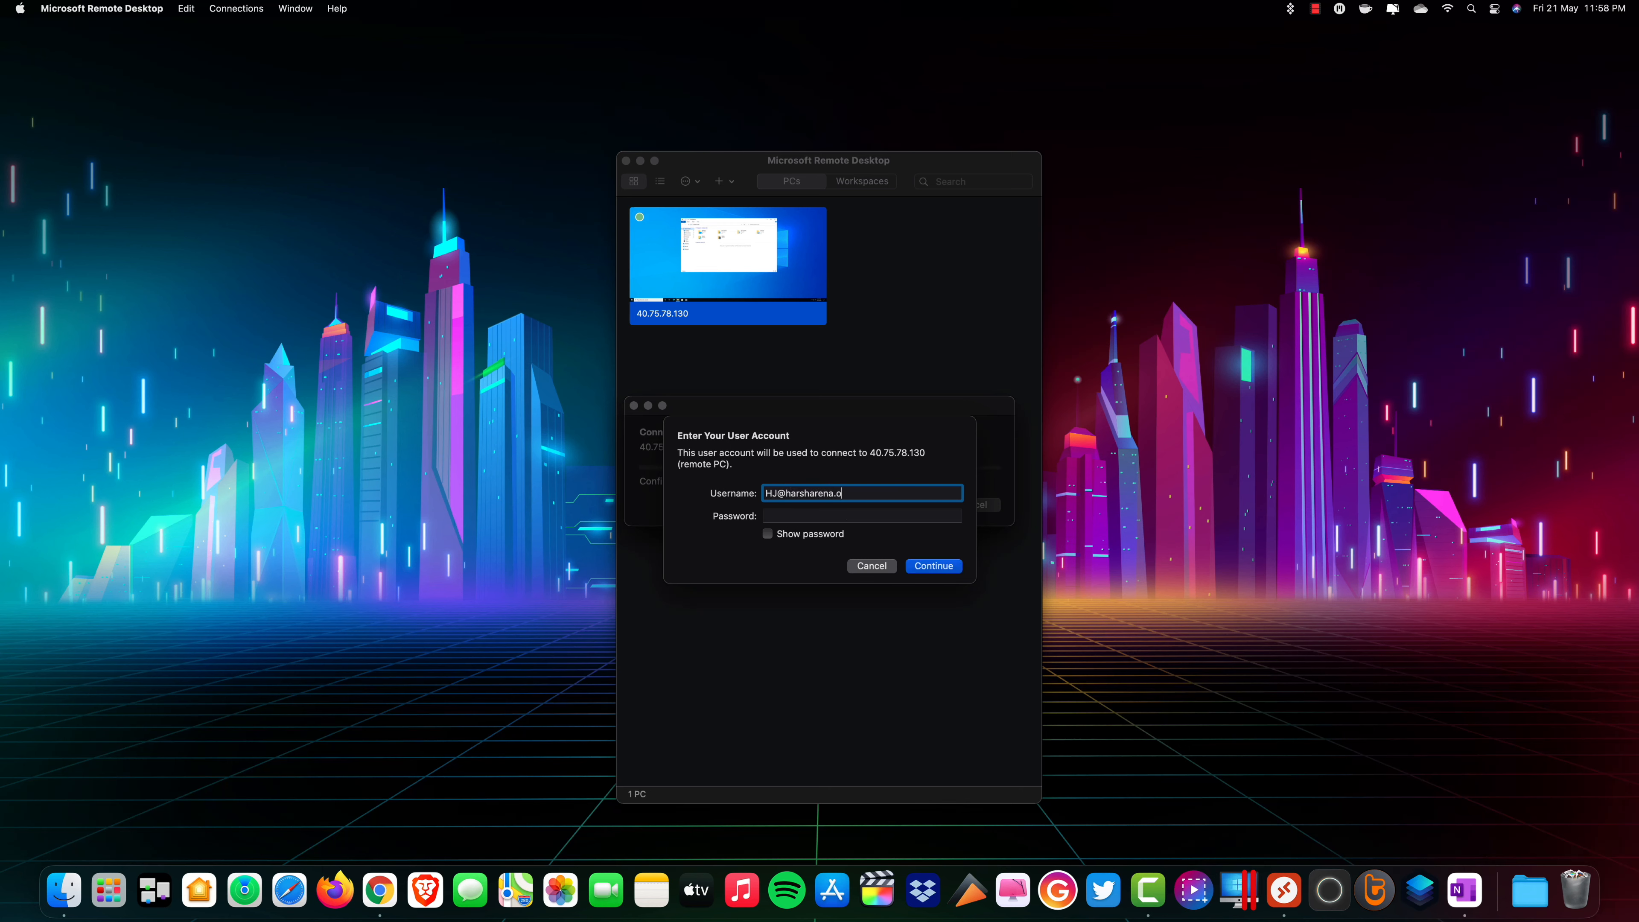
key(Tab)
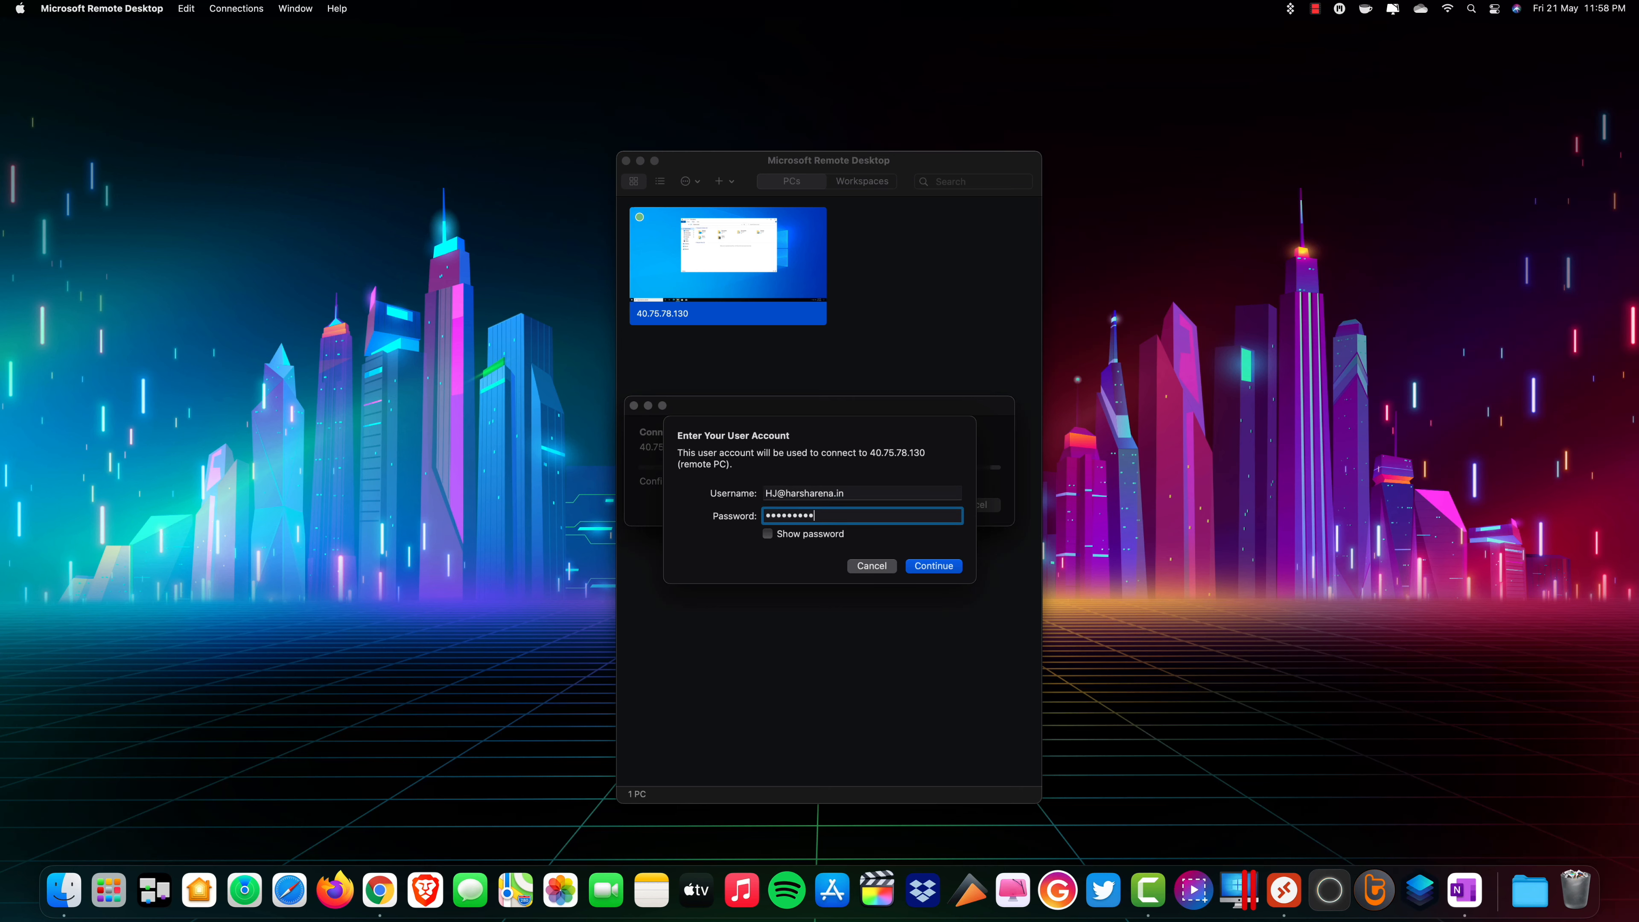
click(933, 566)
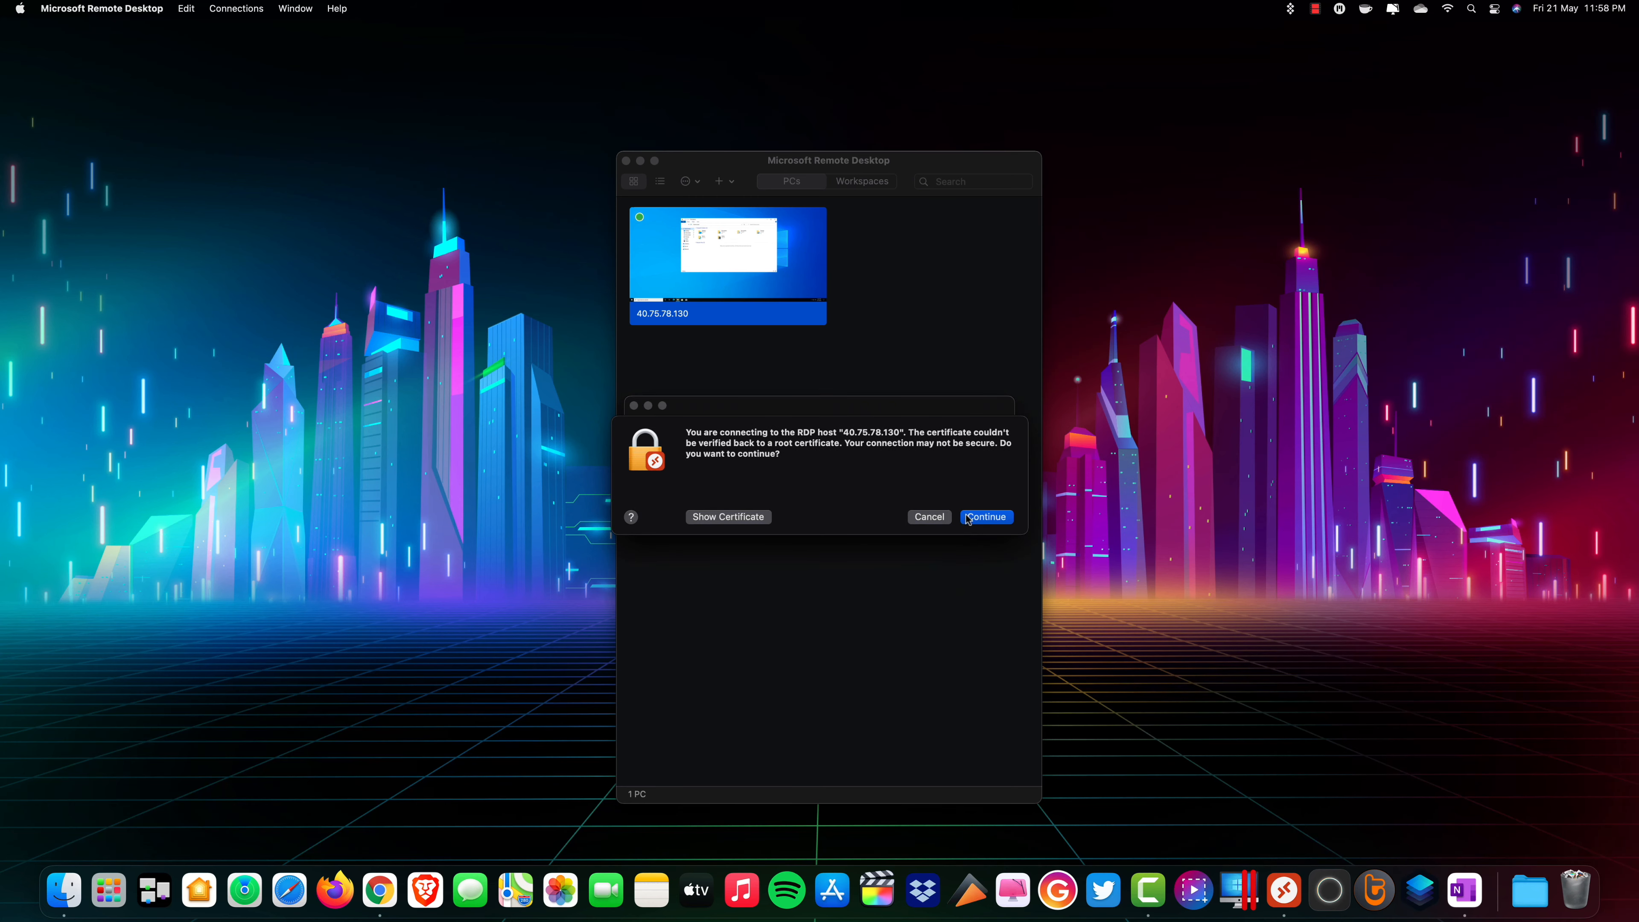
click(969, 517)
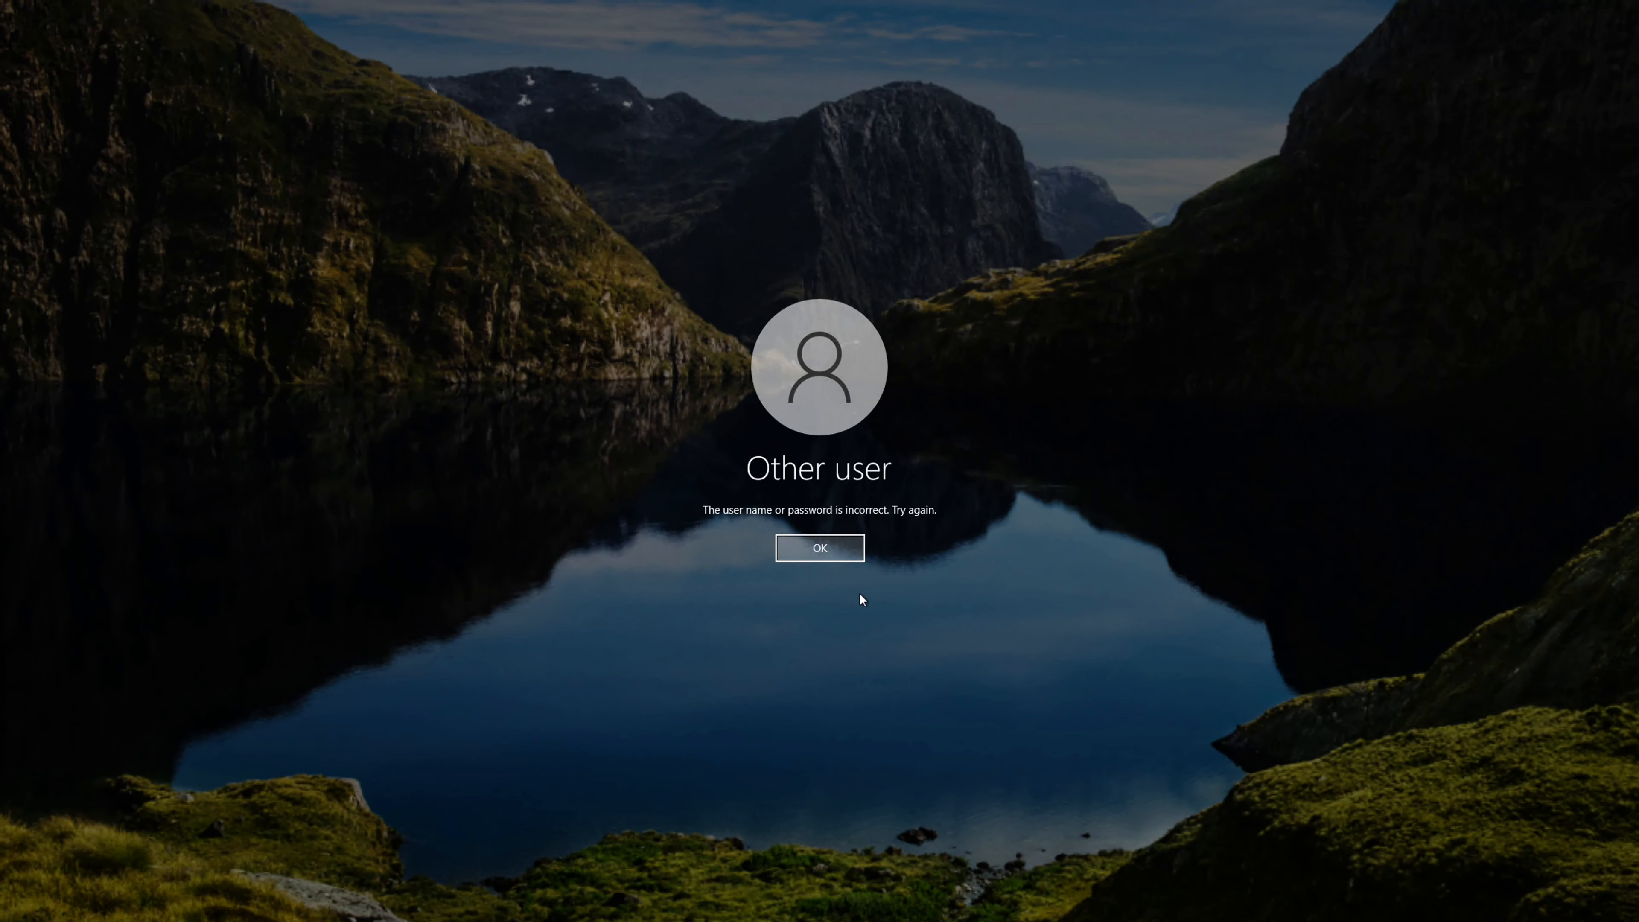
Retry signing in at the Windows sign-in screen with the work account's password and dismiss the error.
click(824, 552)
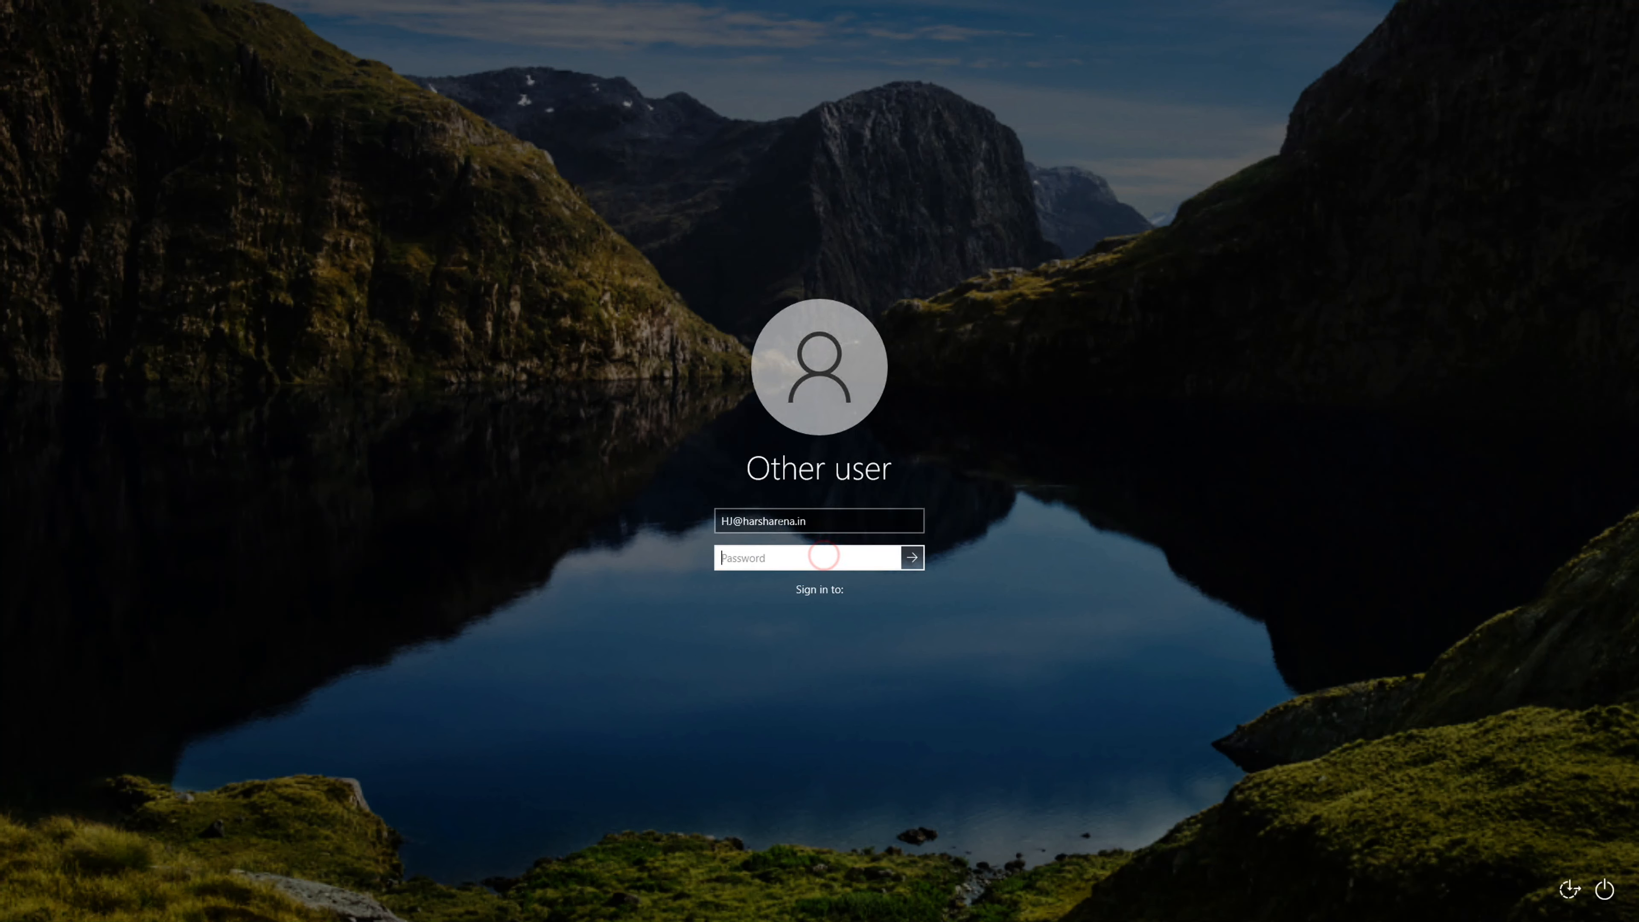
click(777, 558)
text(*****)
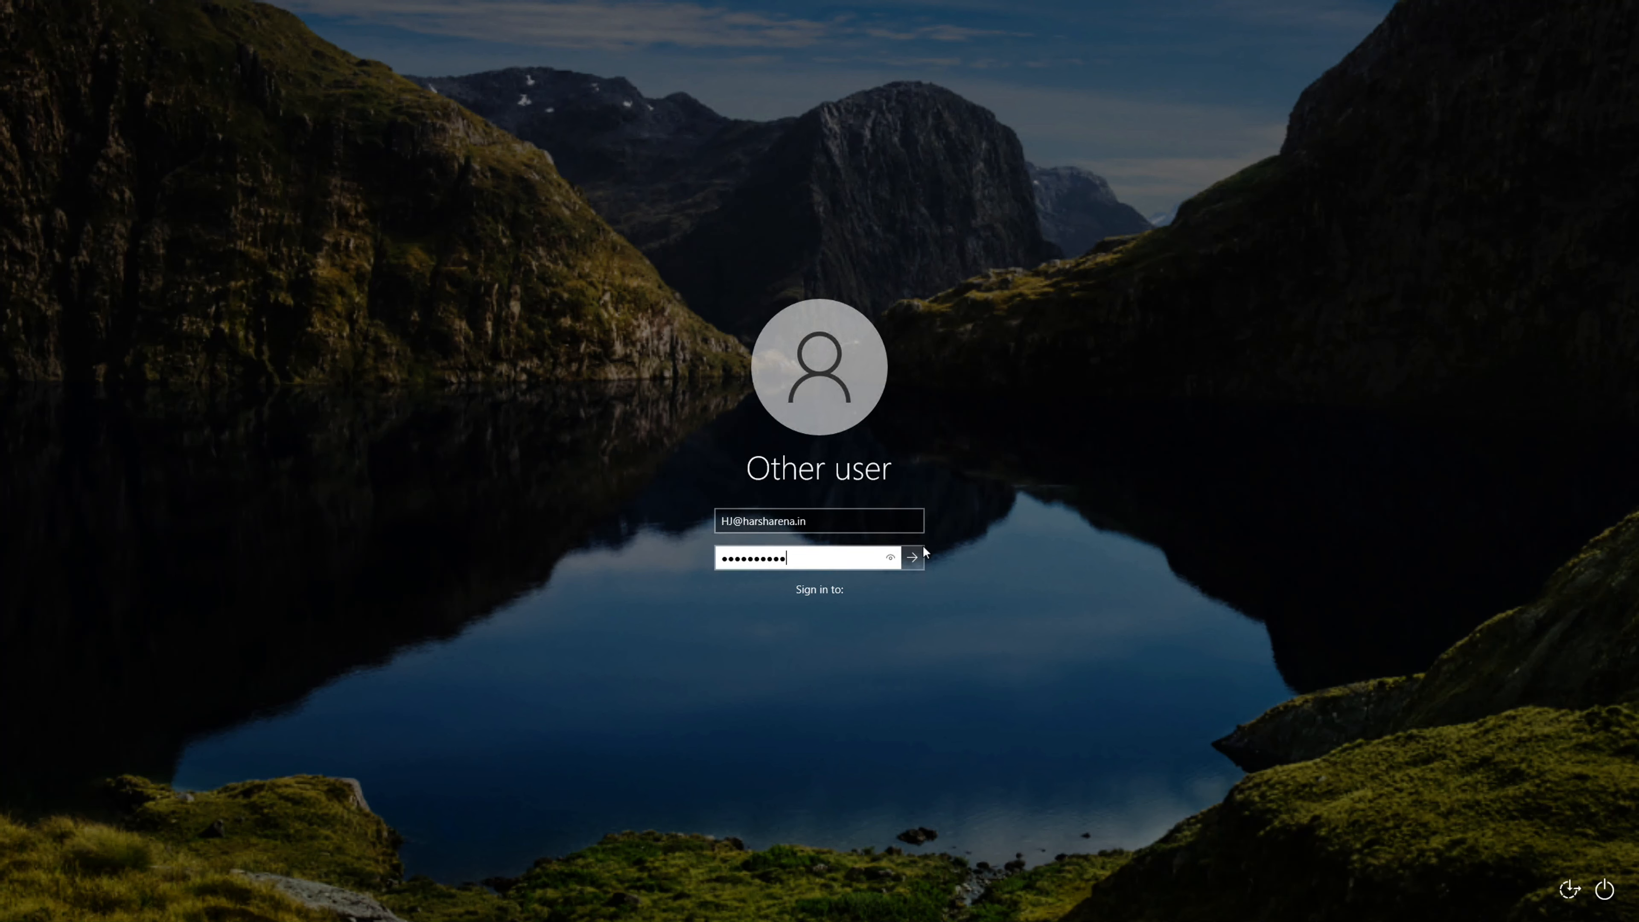
click(915, 558)
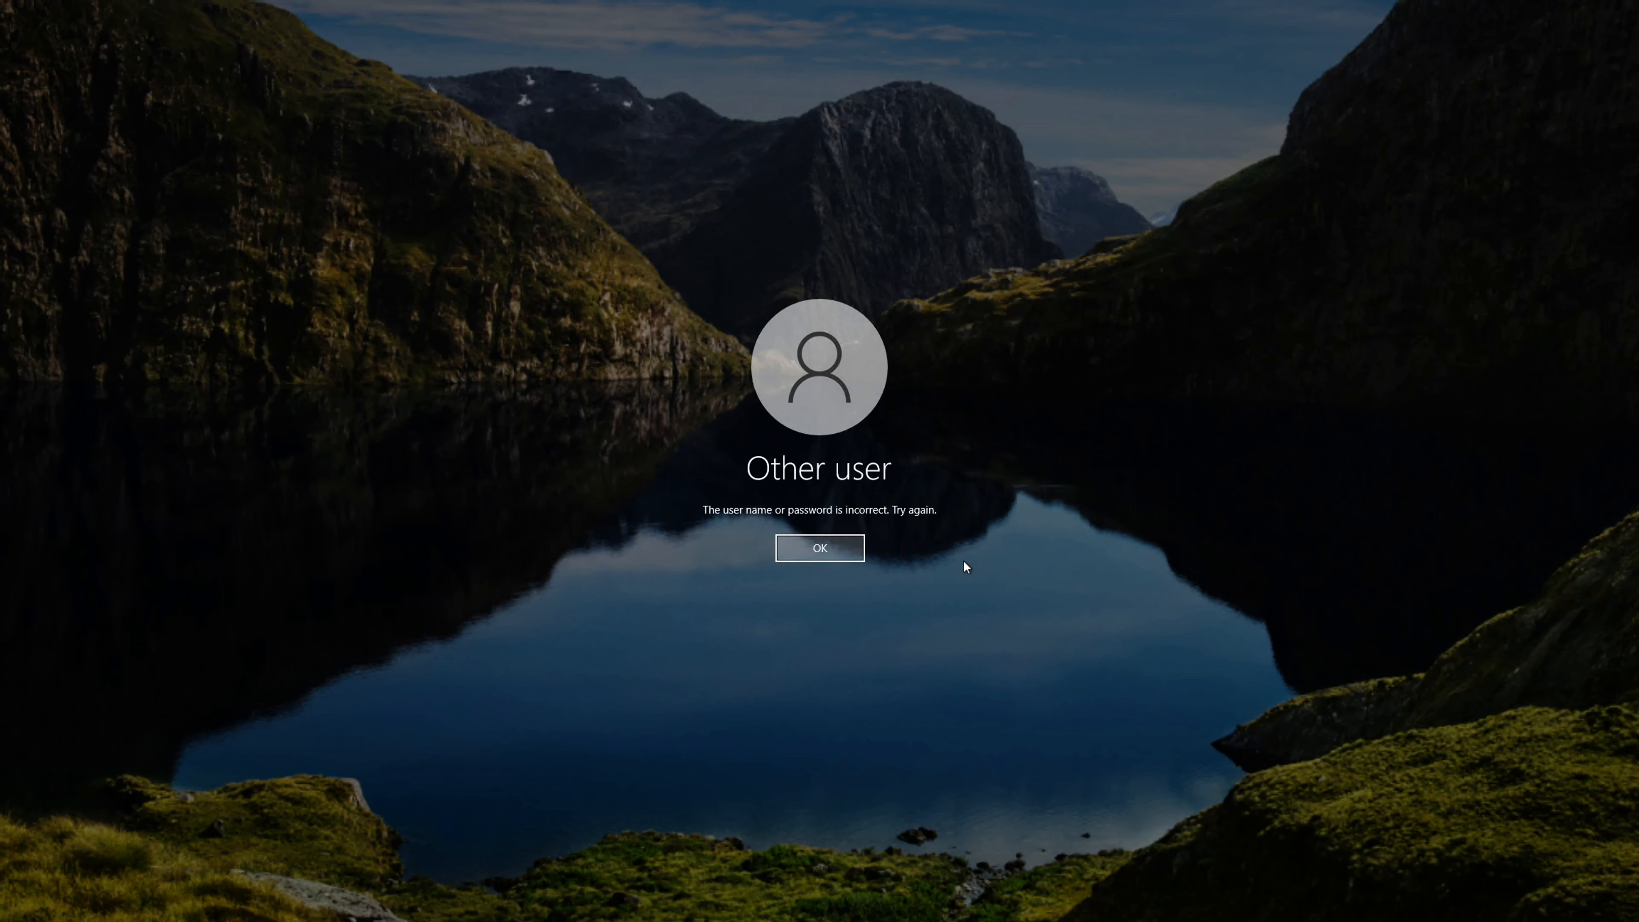
click(839, 553)
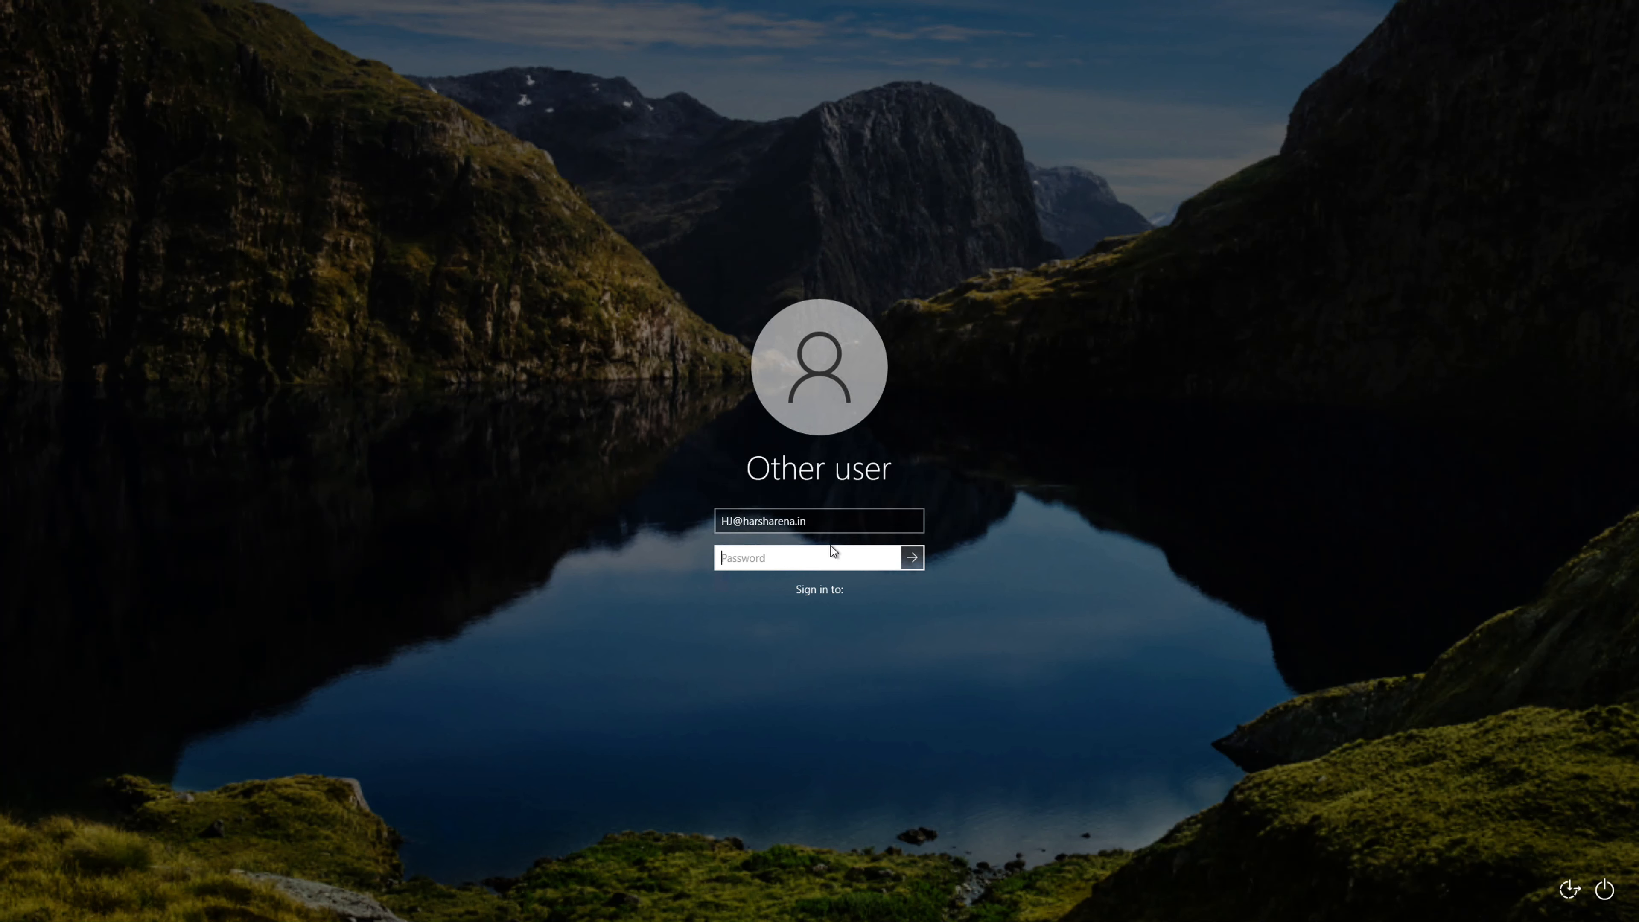
Close the remote session and open the Access control (IAM) page of WIndows10EngSessionADJoined in the Azure portal in Chrome, dismissing the notifications.
mouse_move(77, 4)
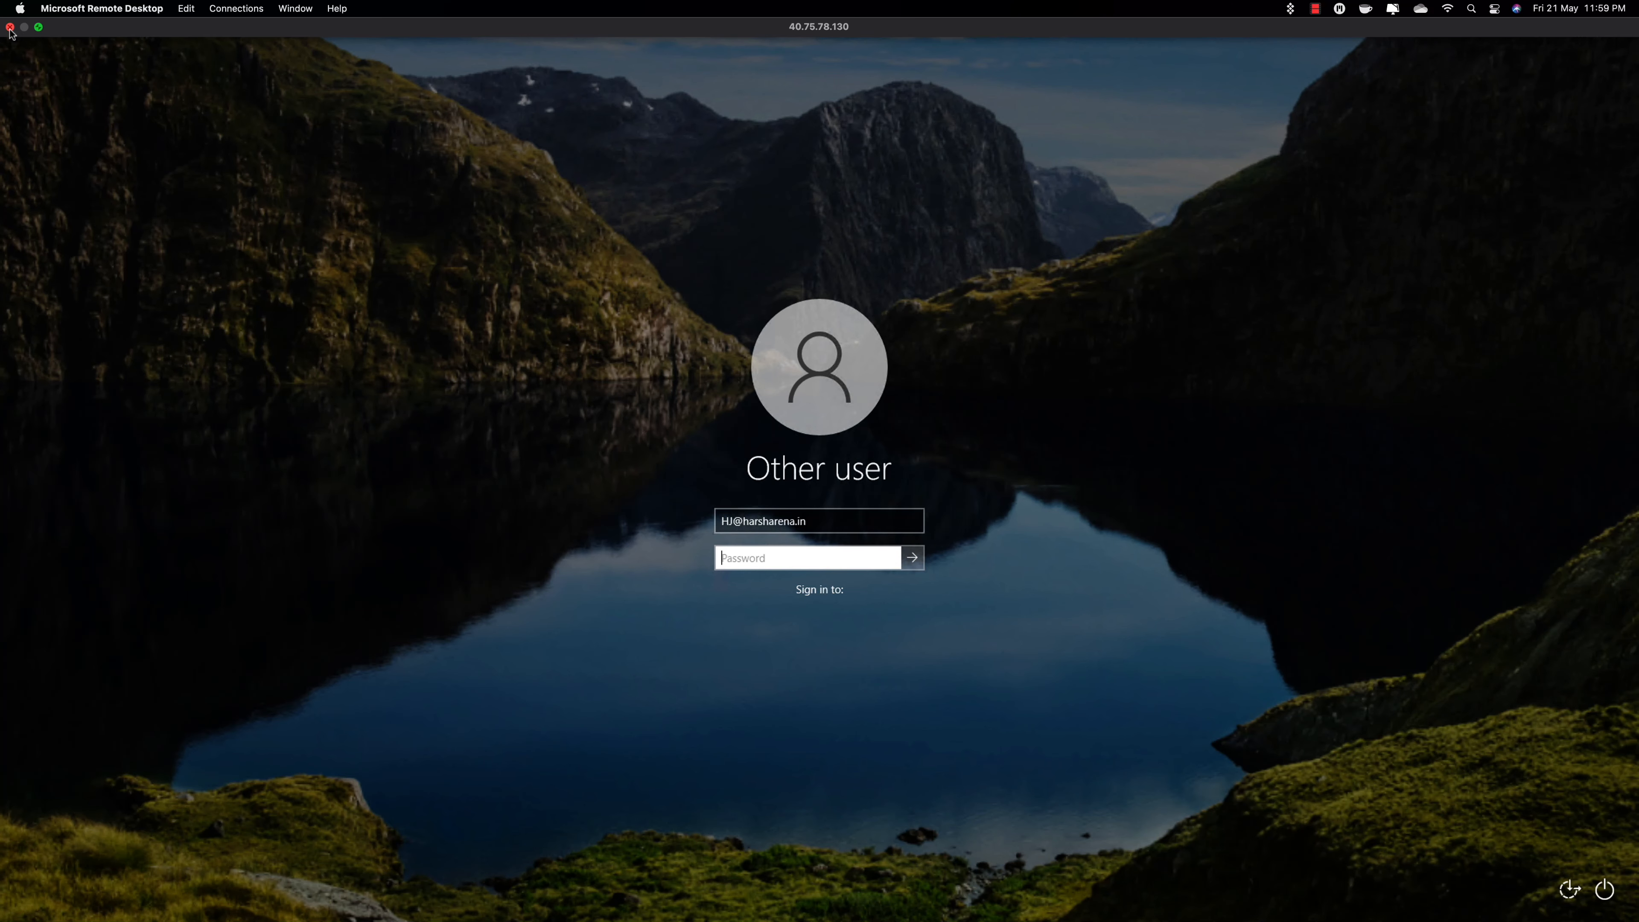
click(10, 28)
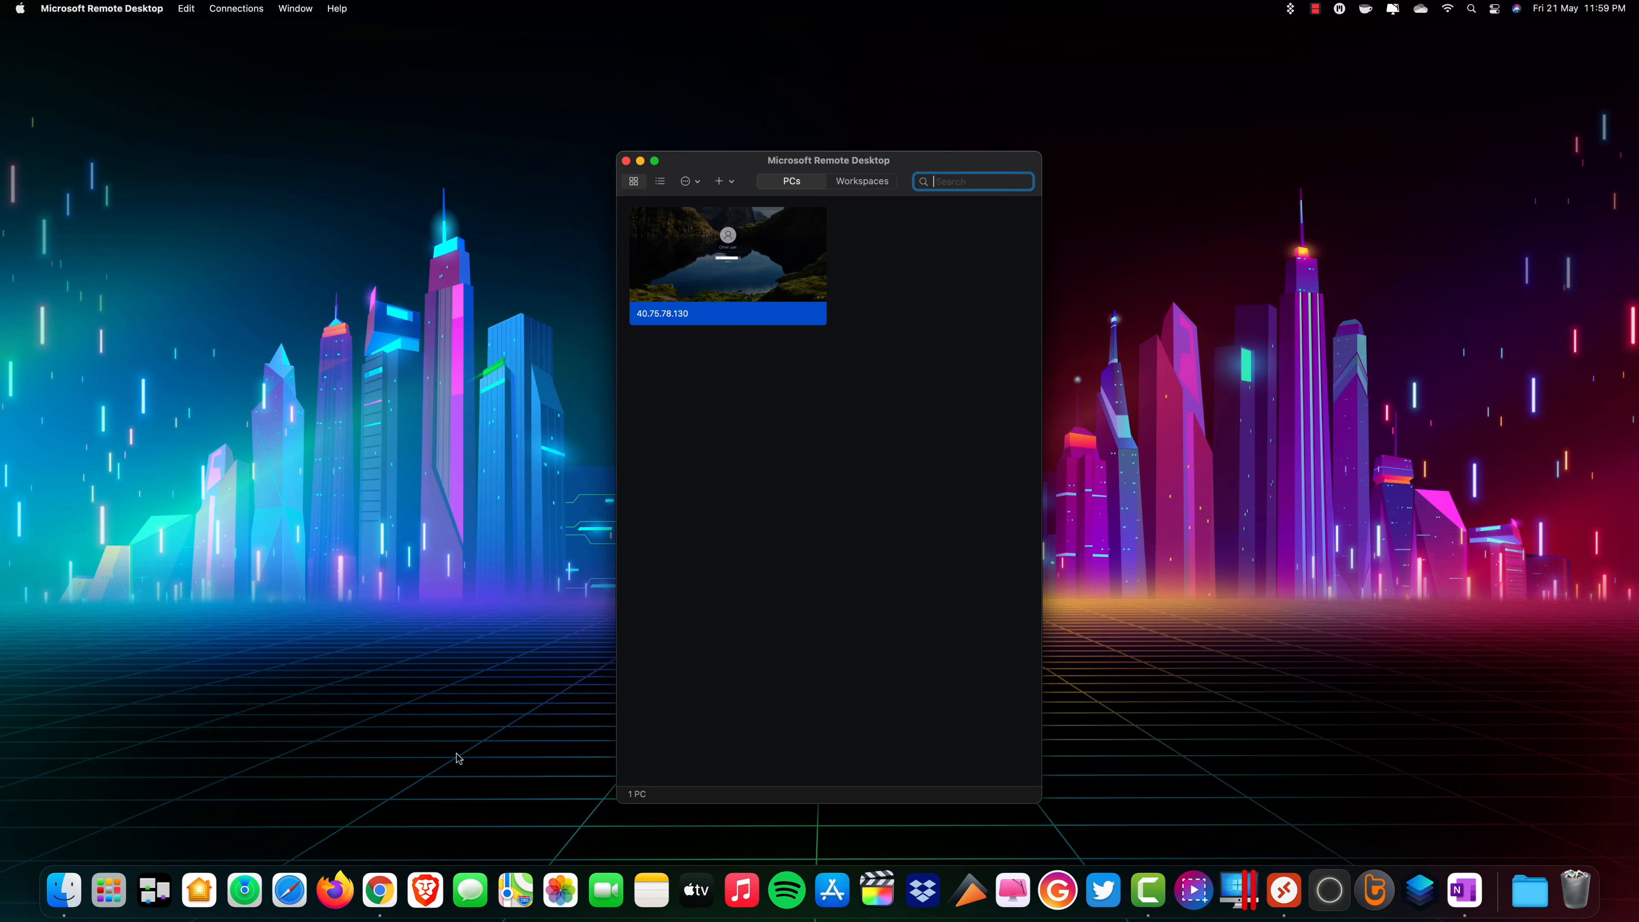
click(385, 885)
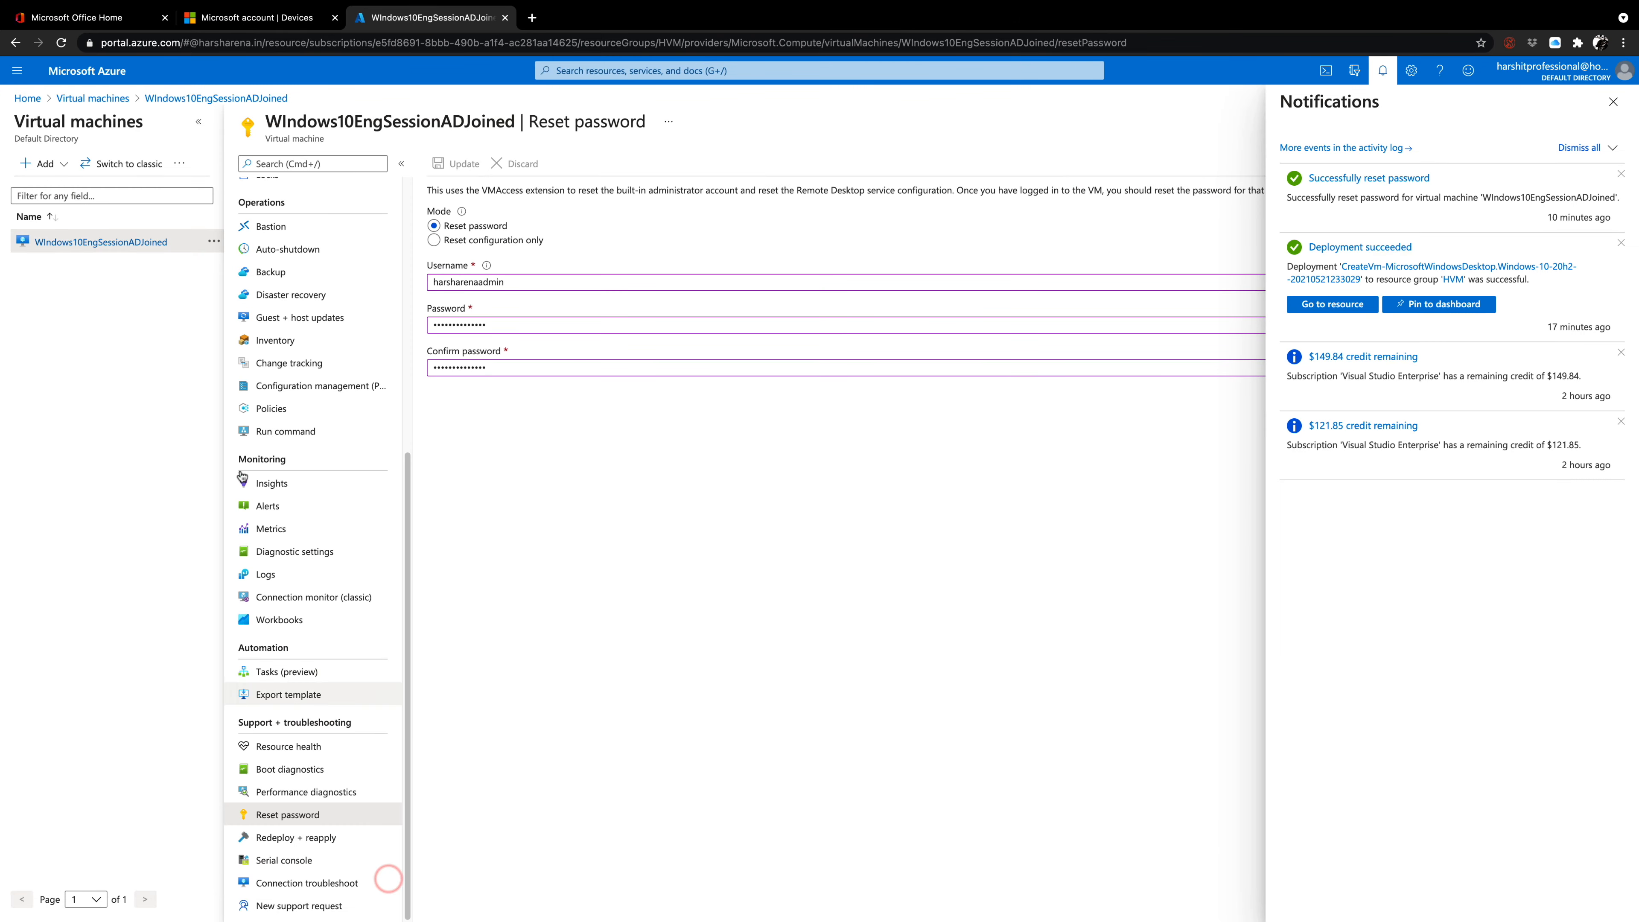
scroll(296, 306, up, 5)
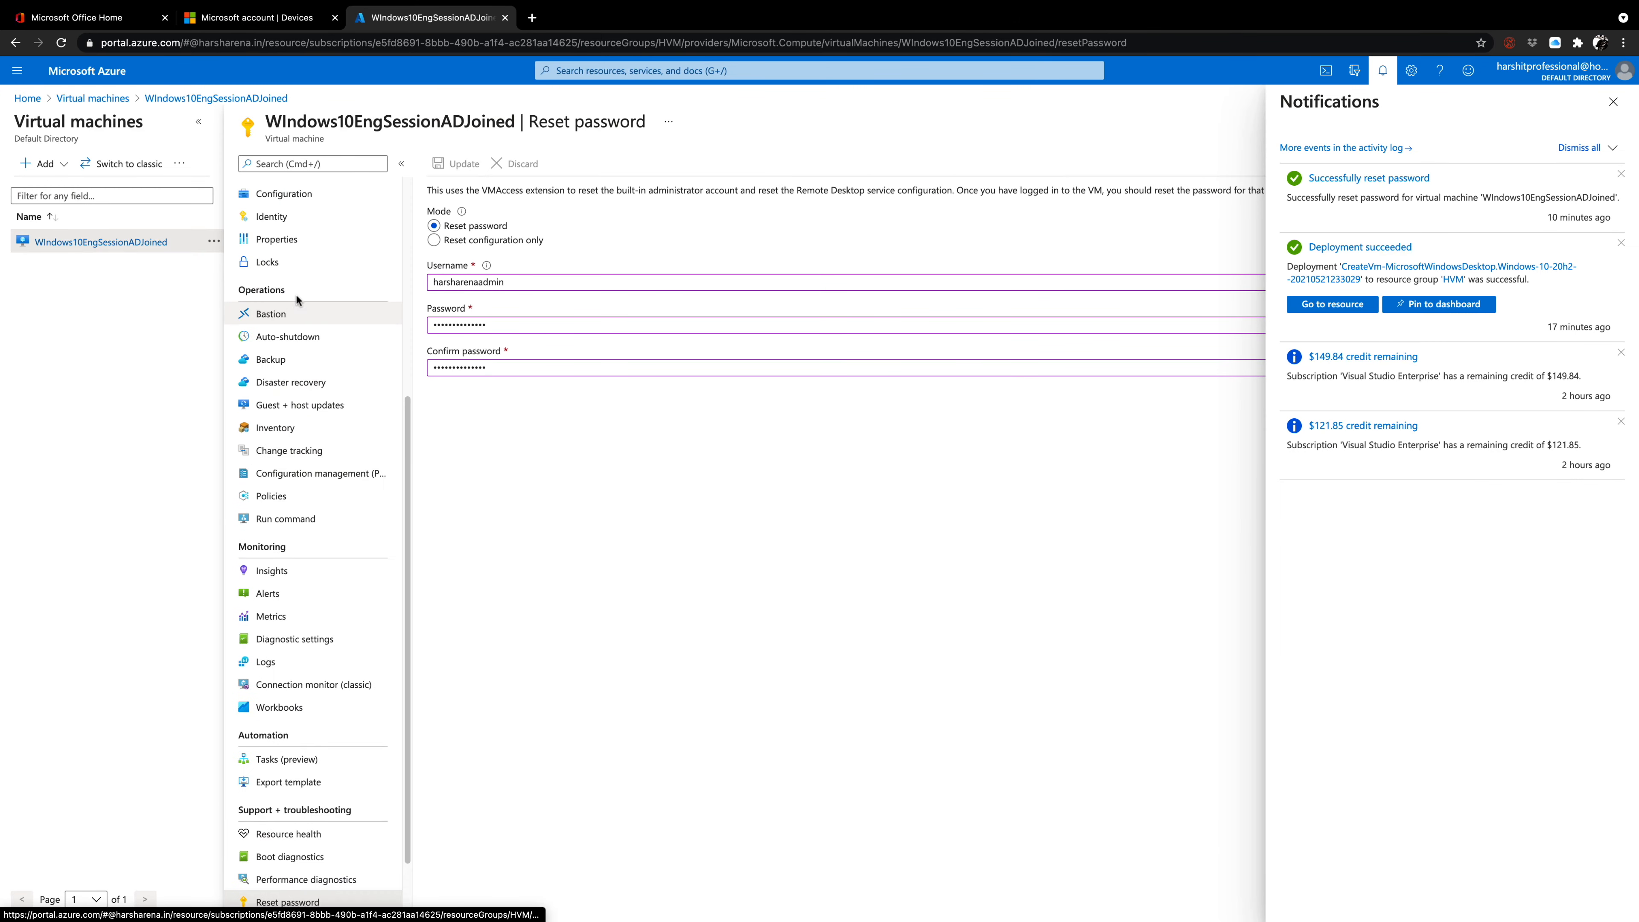
scroll(300, 294, up, 5)
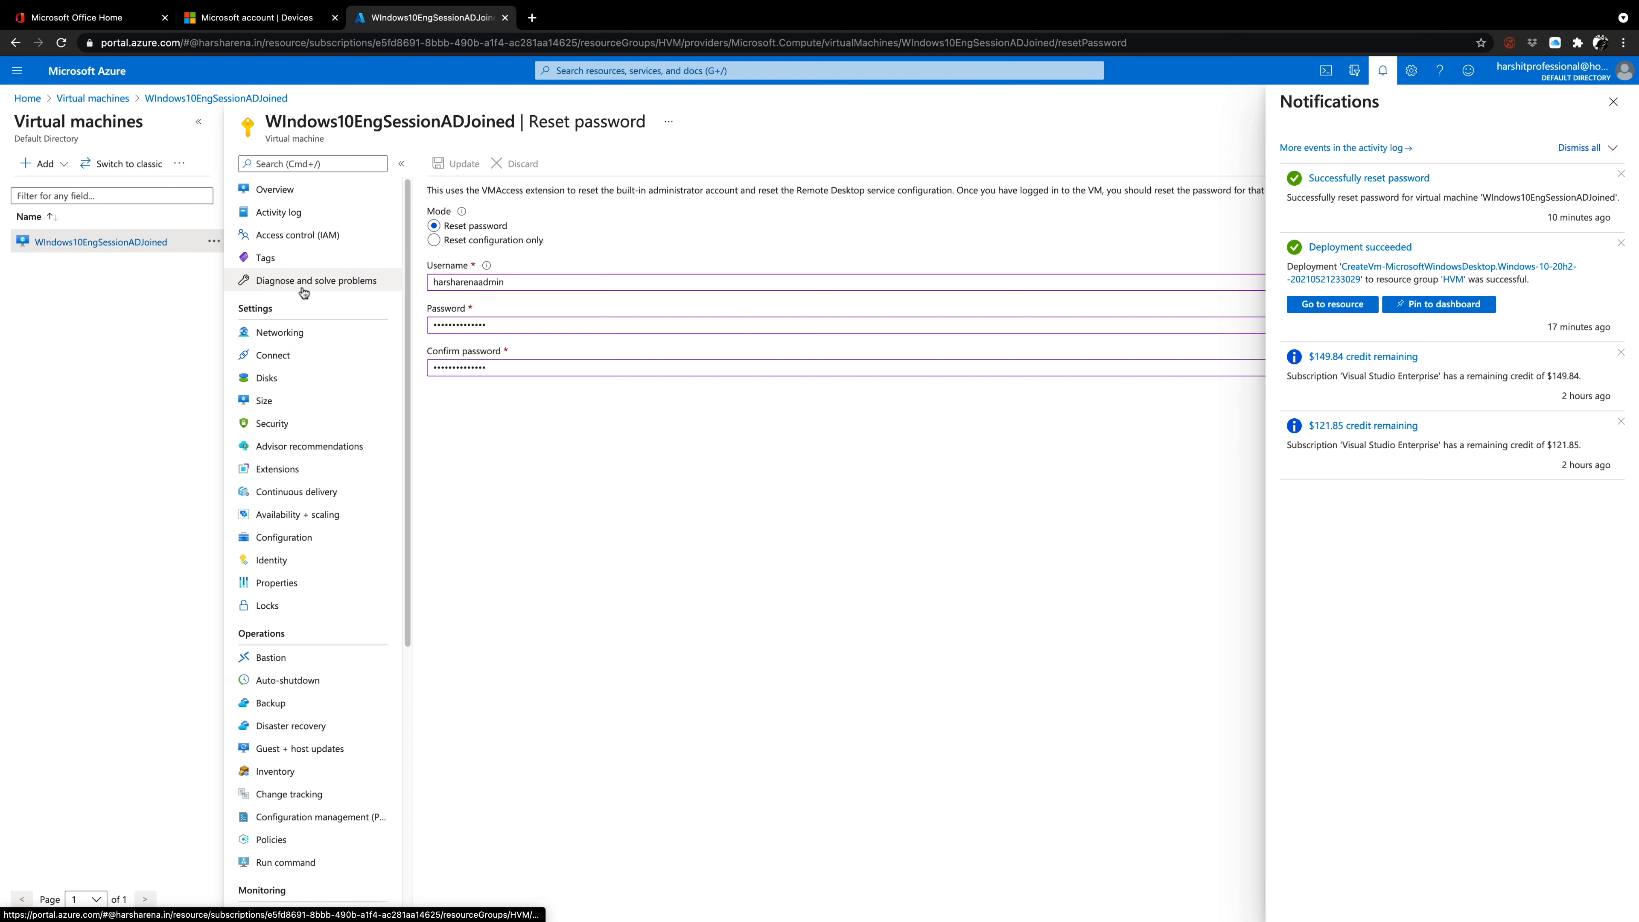
click(296, 236)
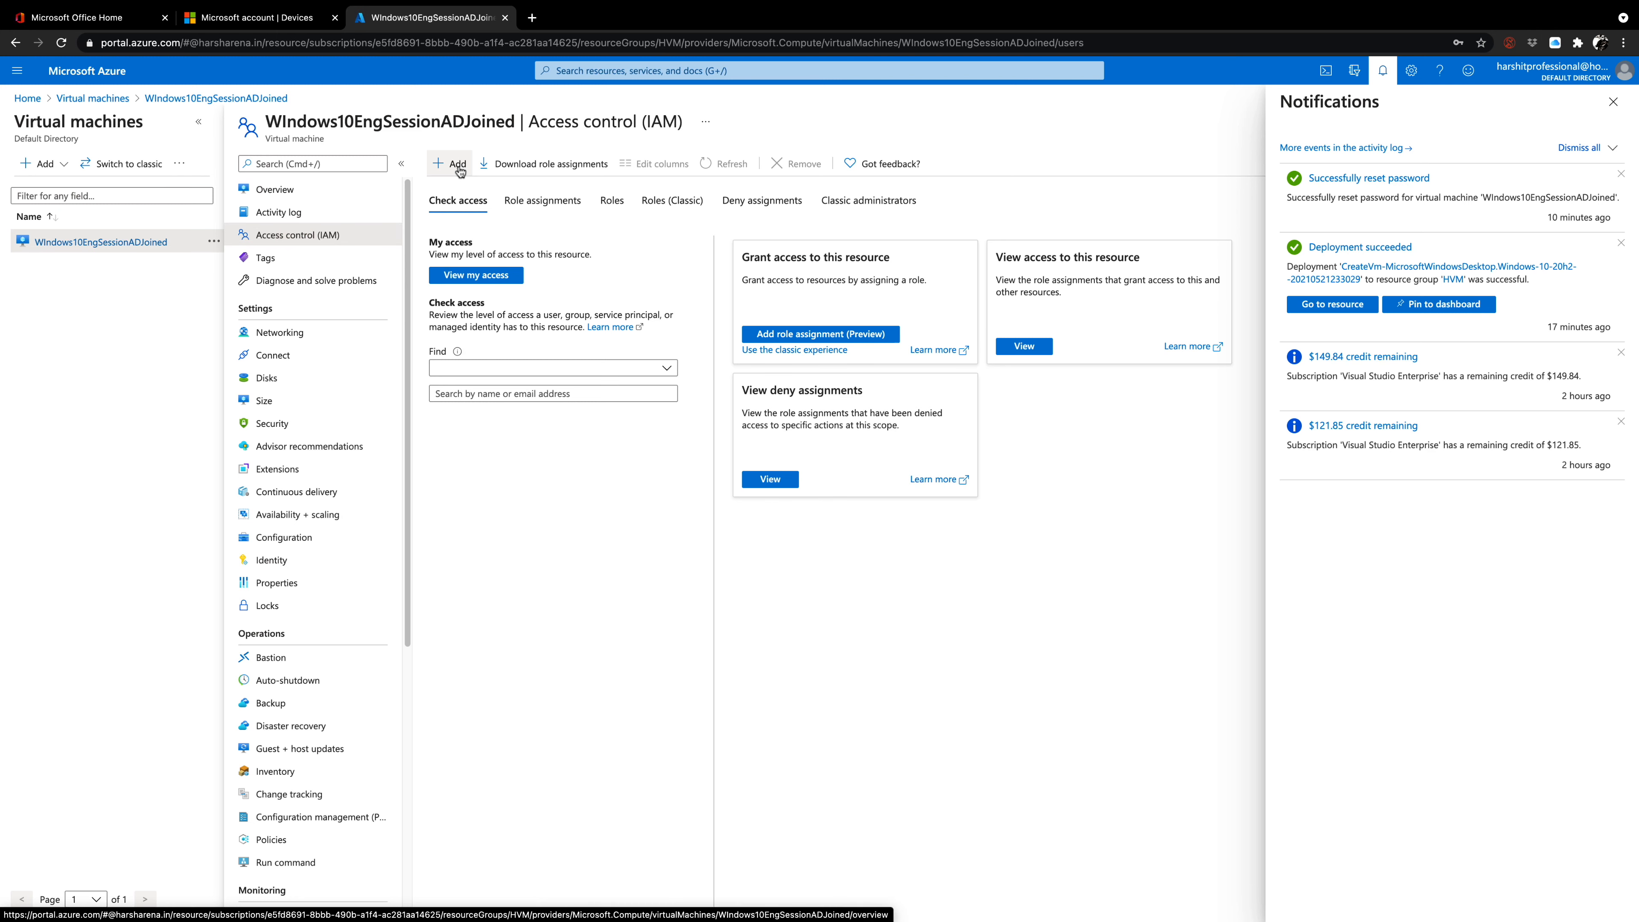
click(1613, 103)
Assign the Virtual Machine Administrator Login role on the virtual machine to the work account and check the assignment notification.
click(448, 165)
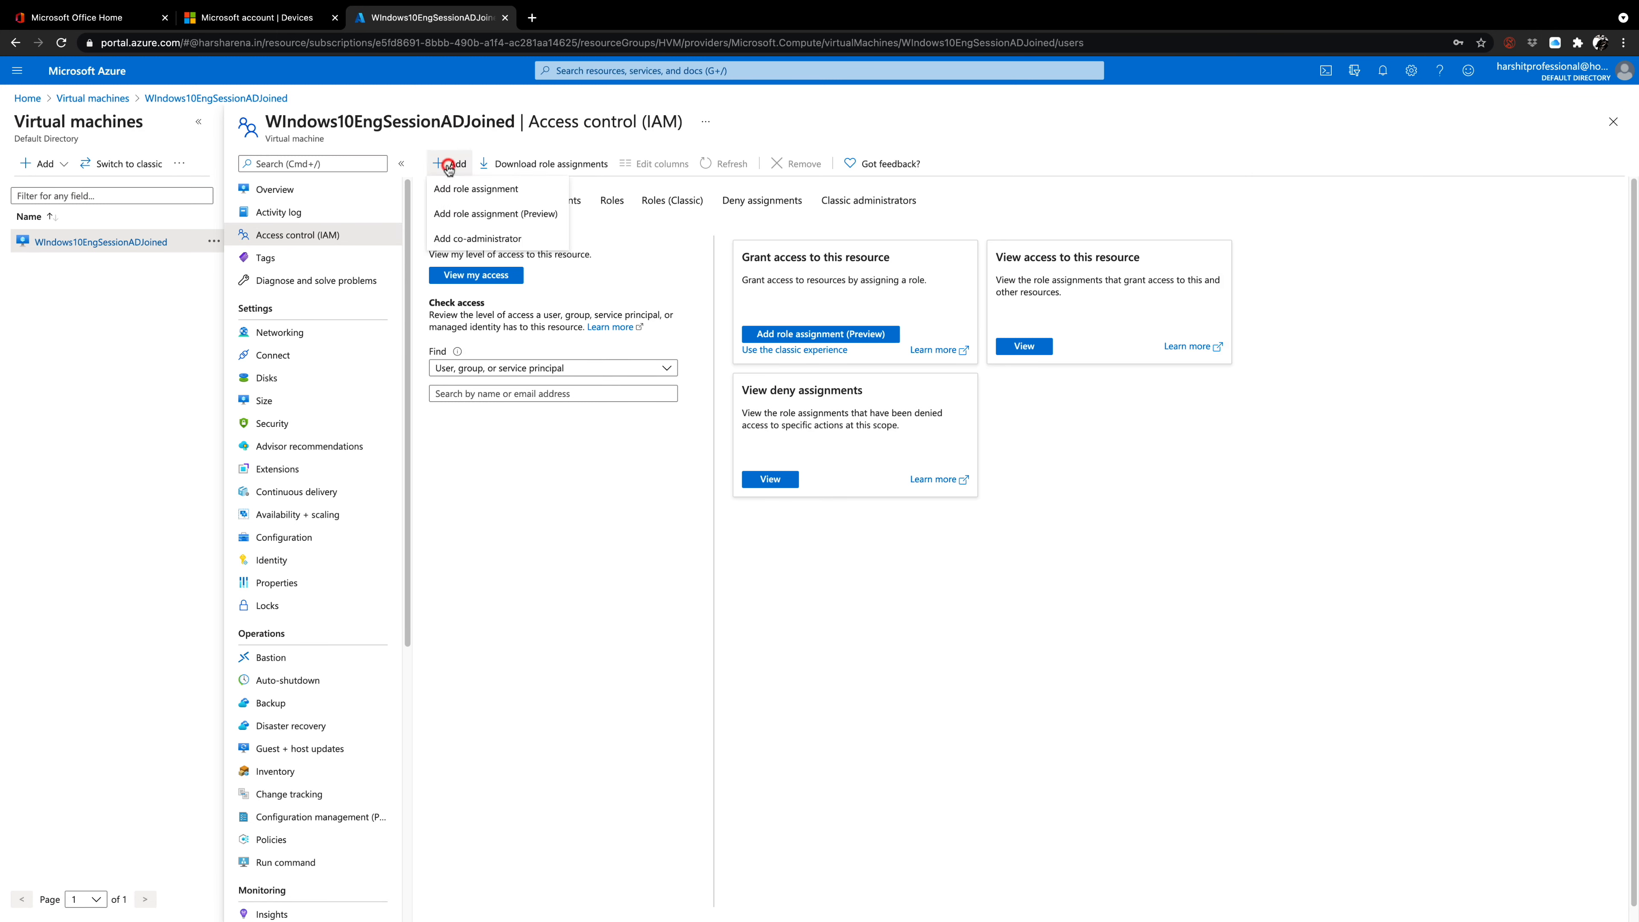
click(473, 189)
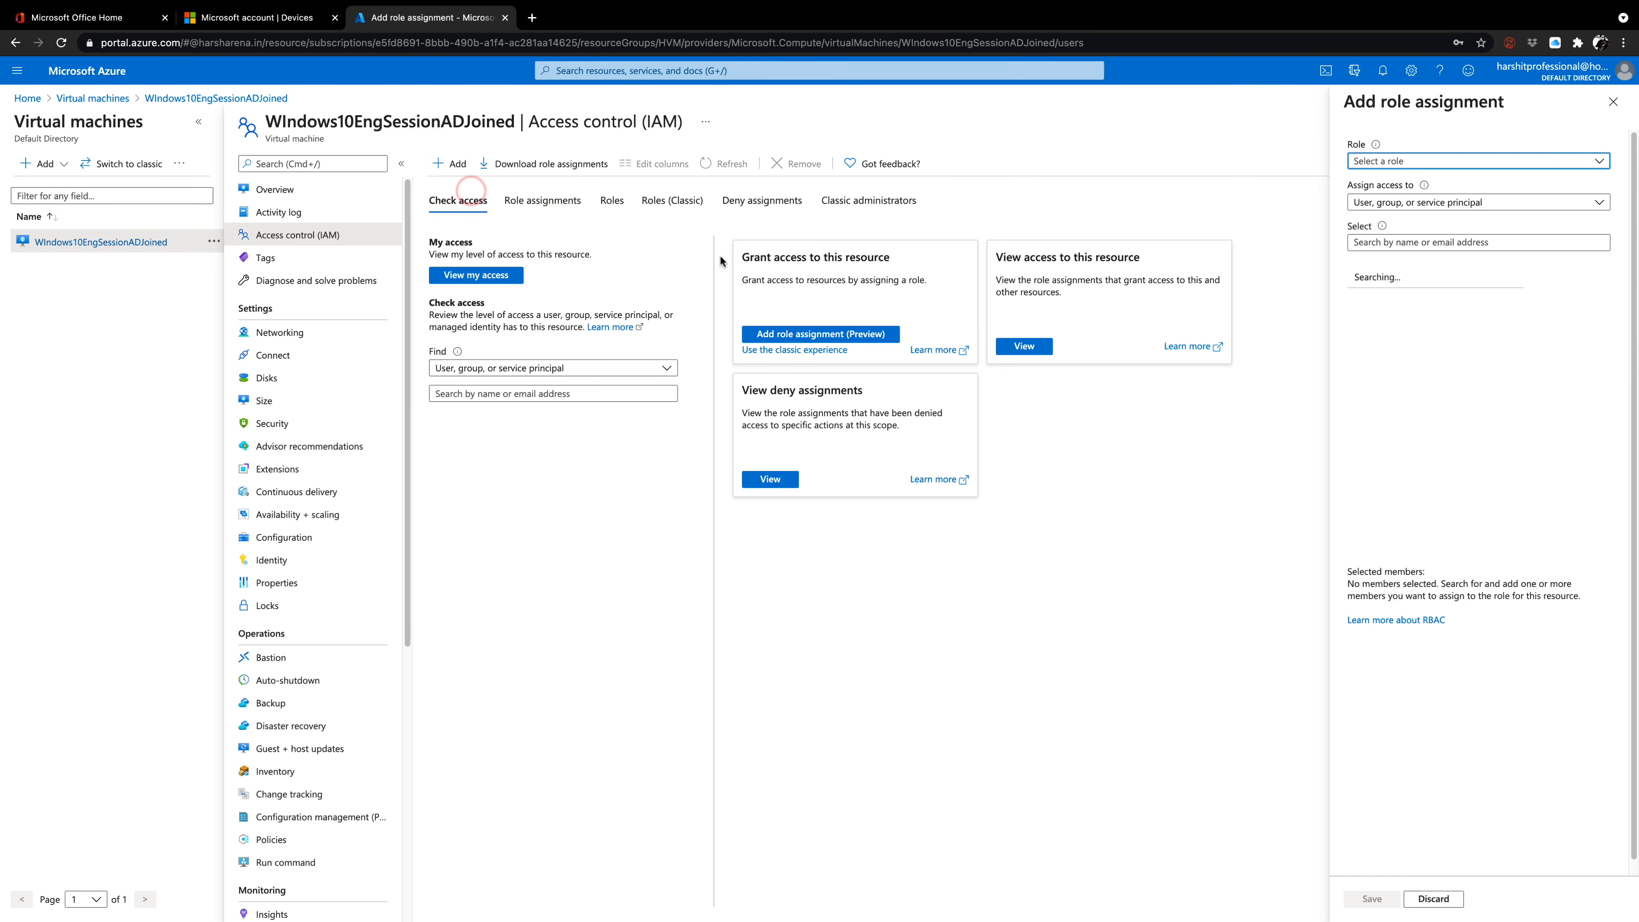
click(1428, 163)
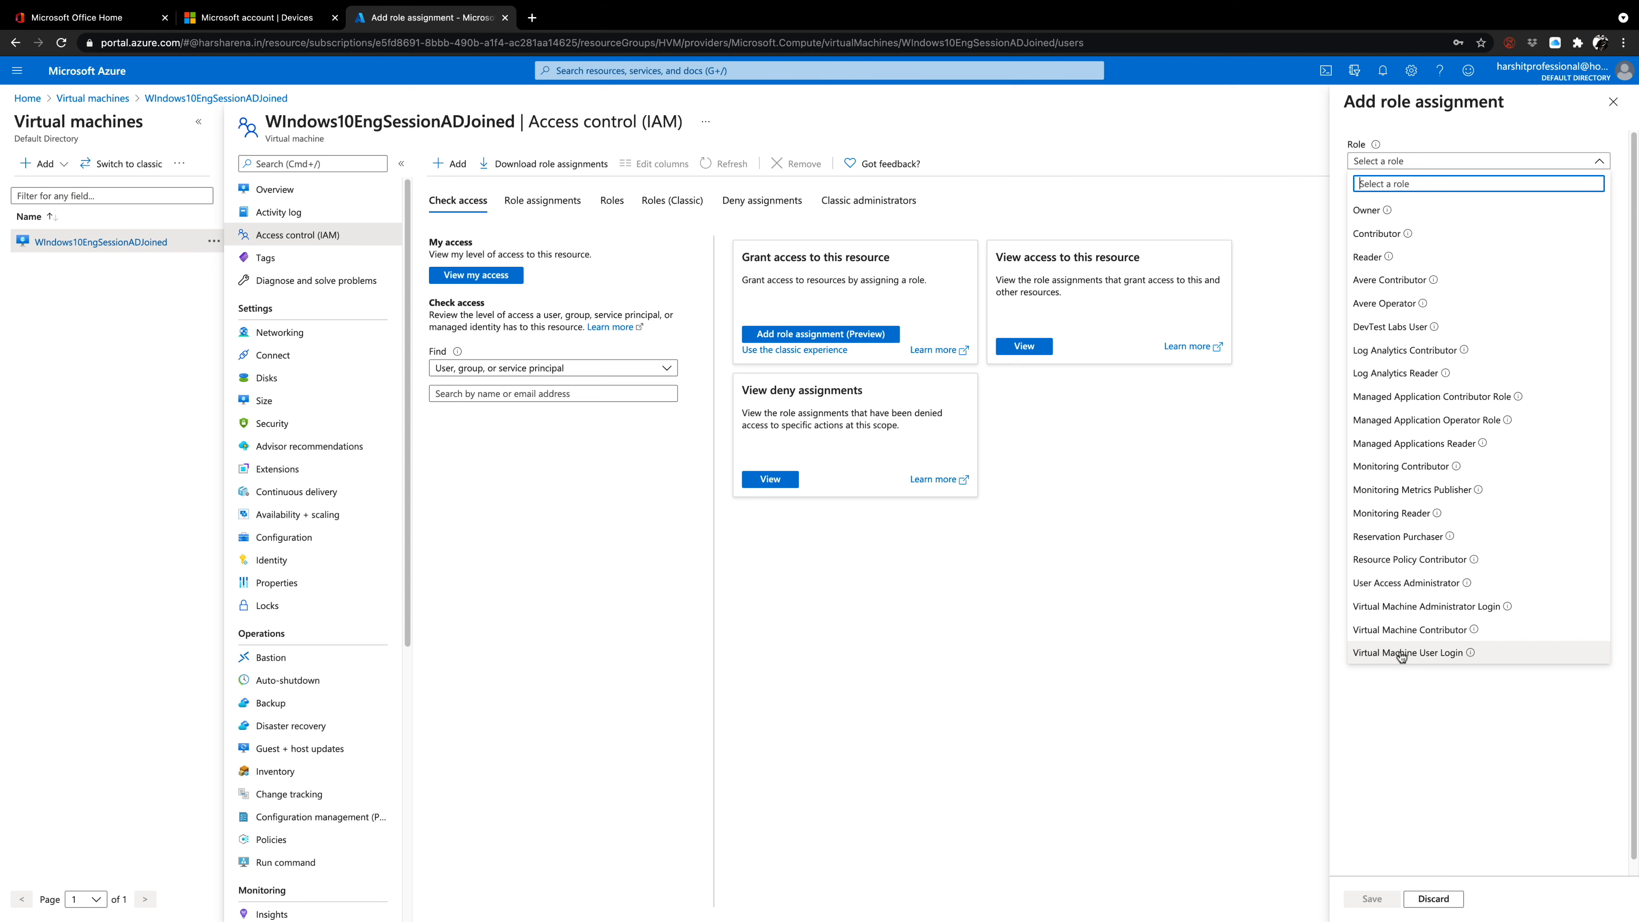
click(1406, 607)
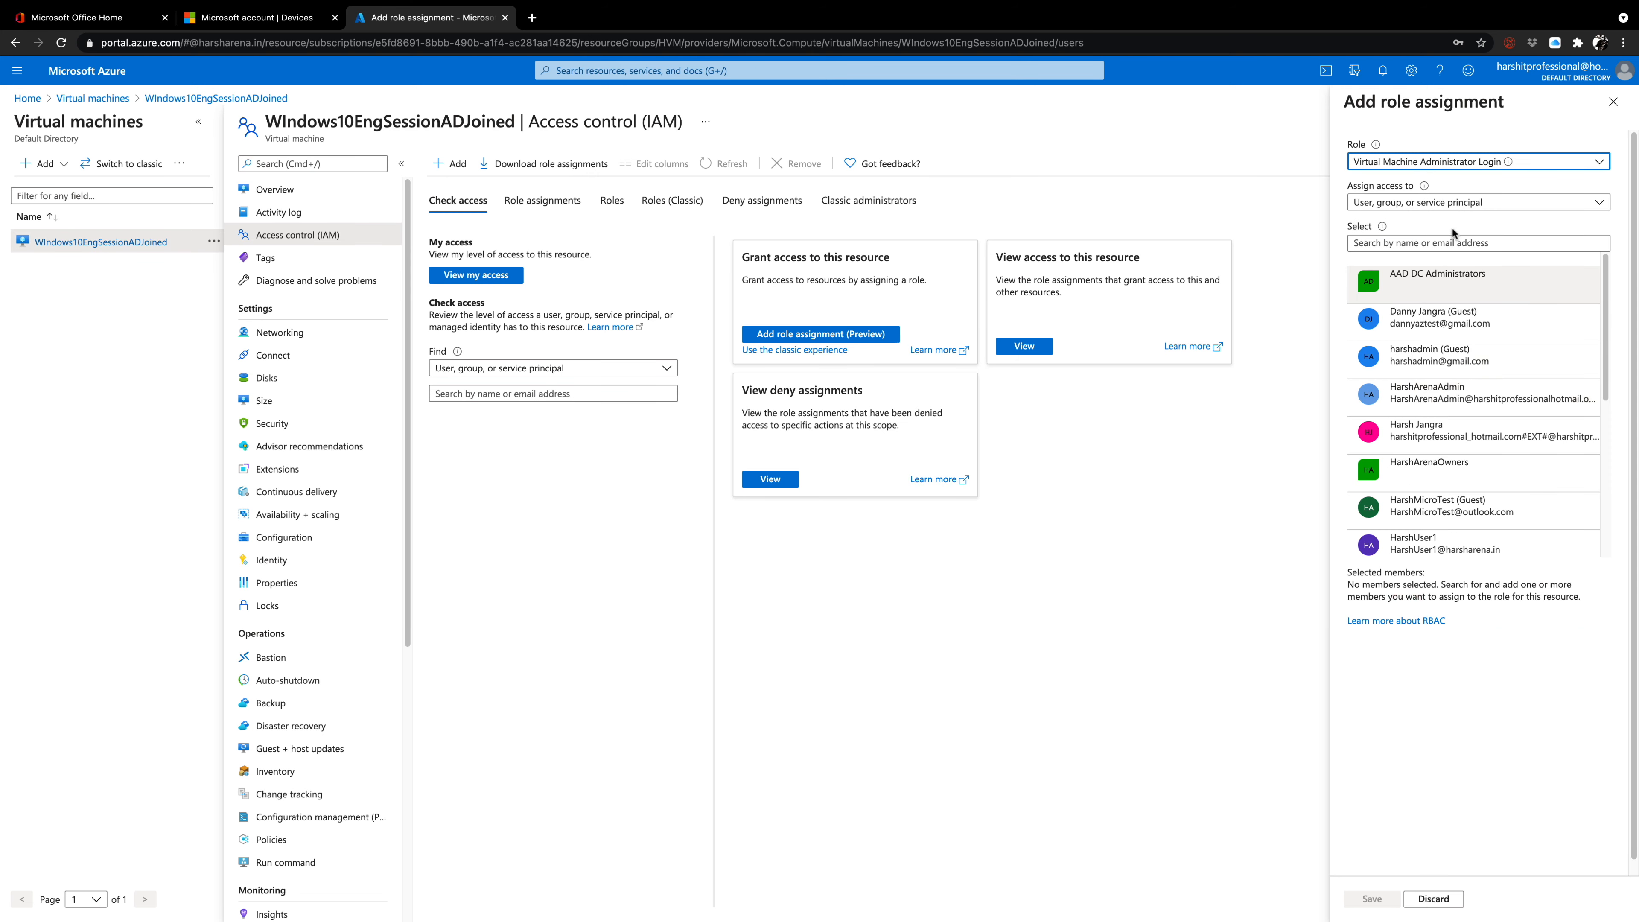
scroll(1441, 413, down, 3)
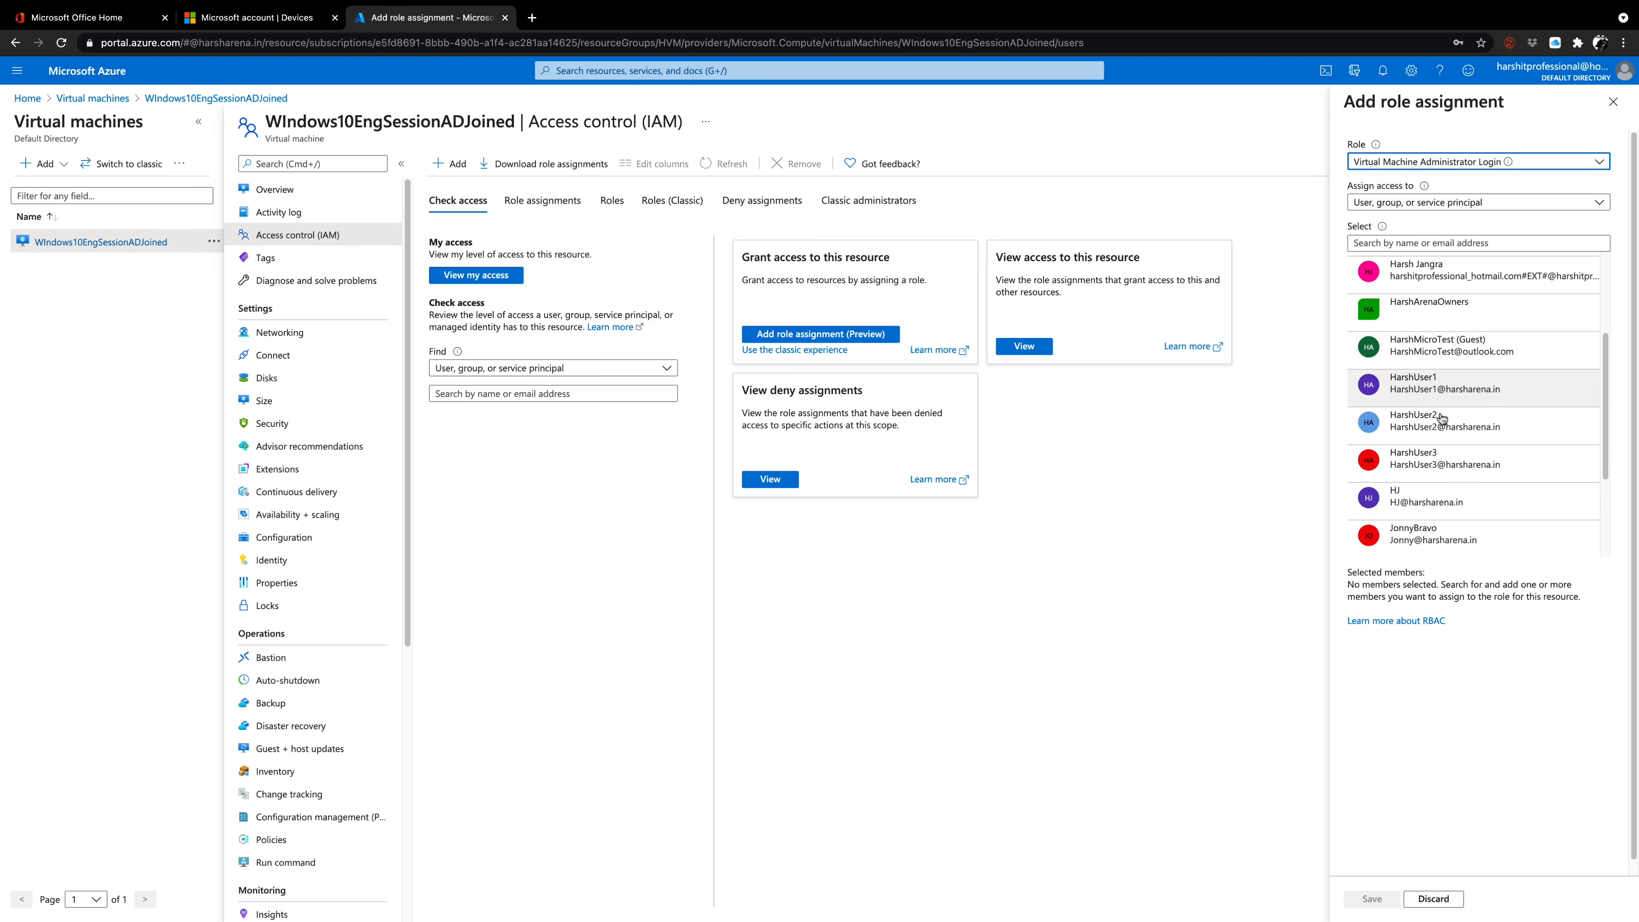
click(1413, 503)
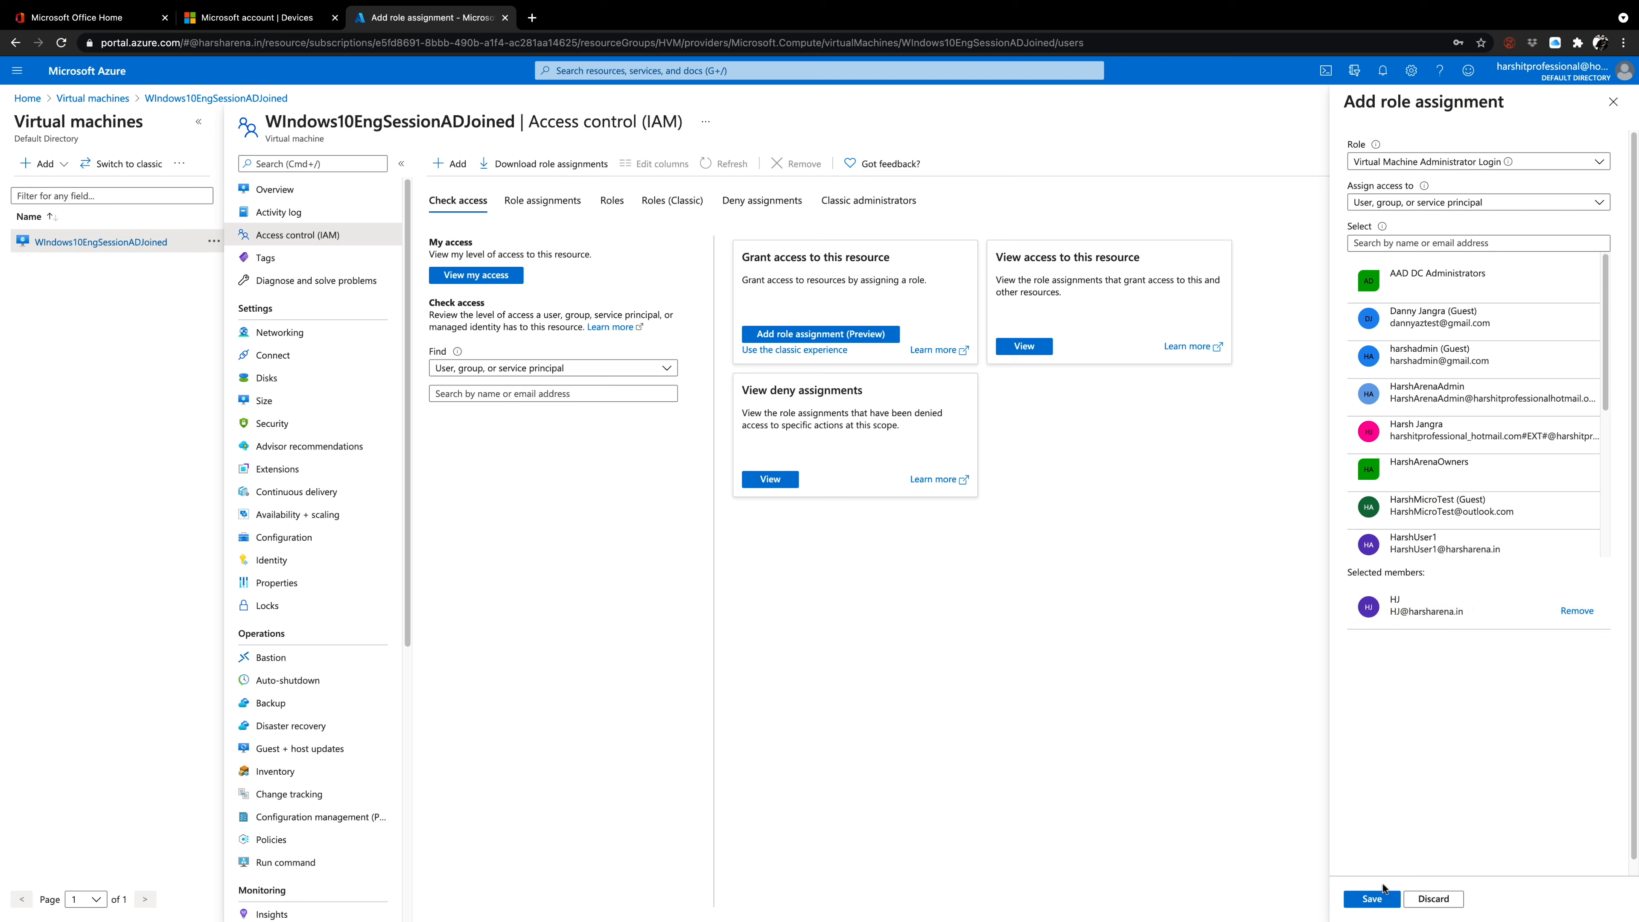
click(1373, 899)
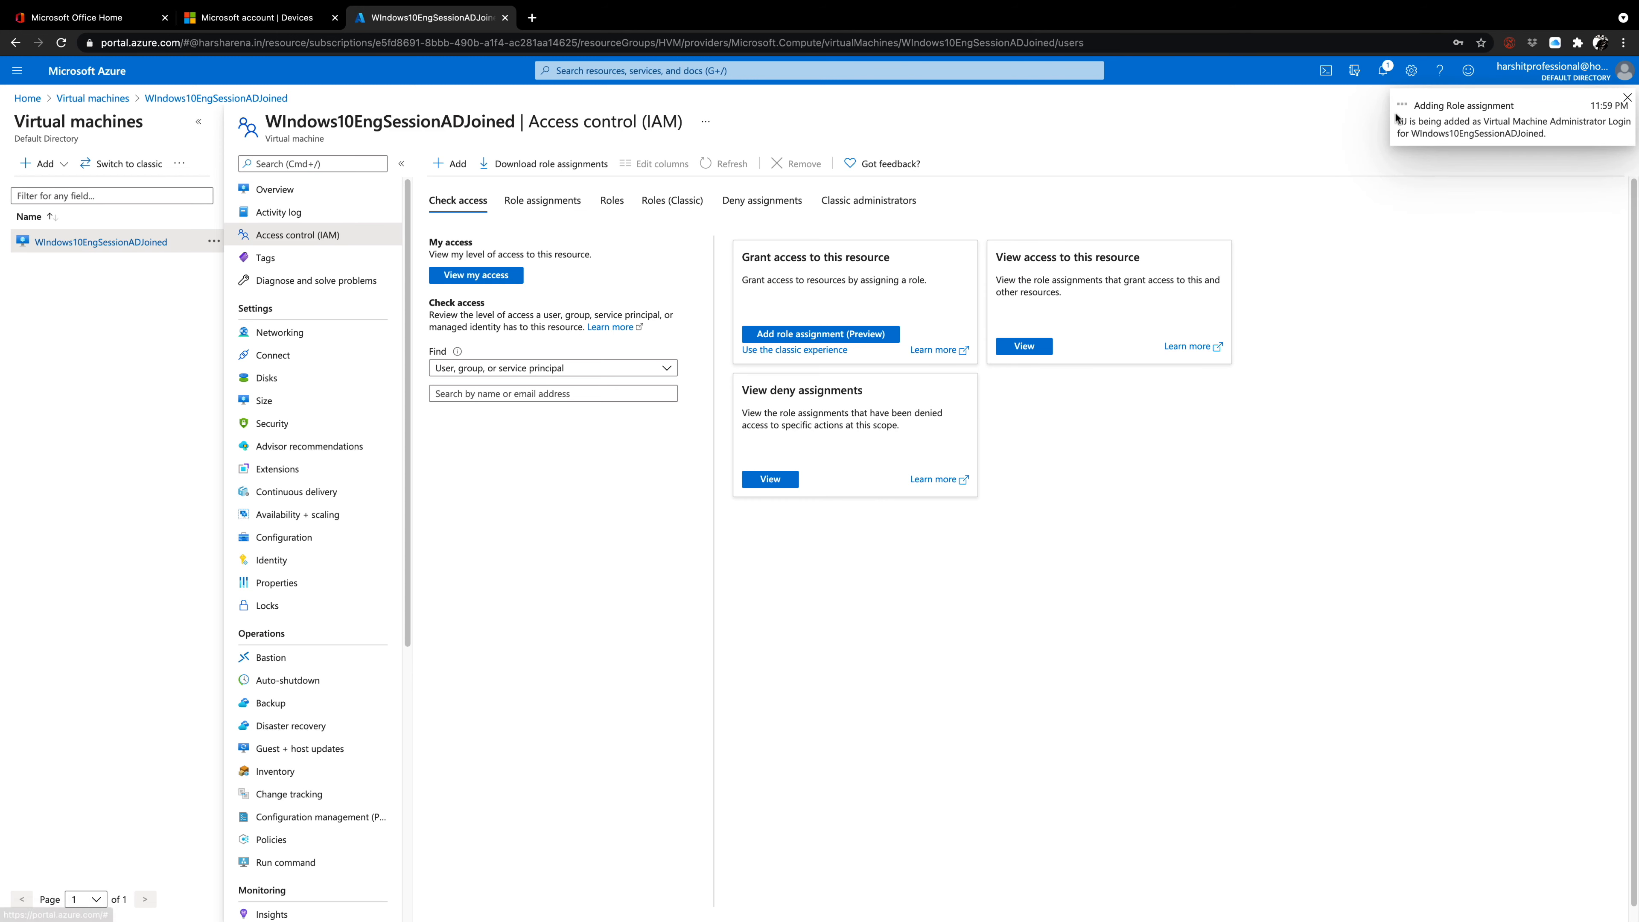
click(1382, 70)
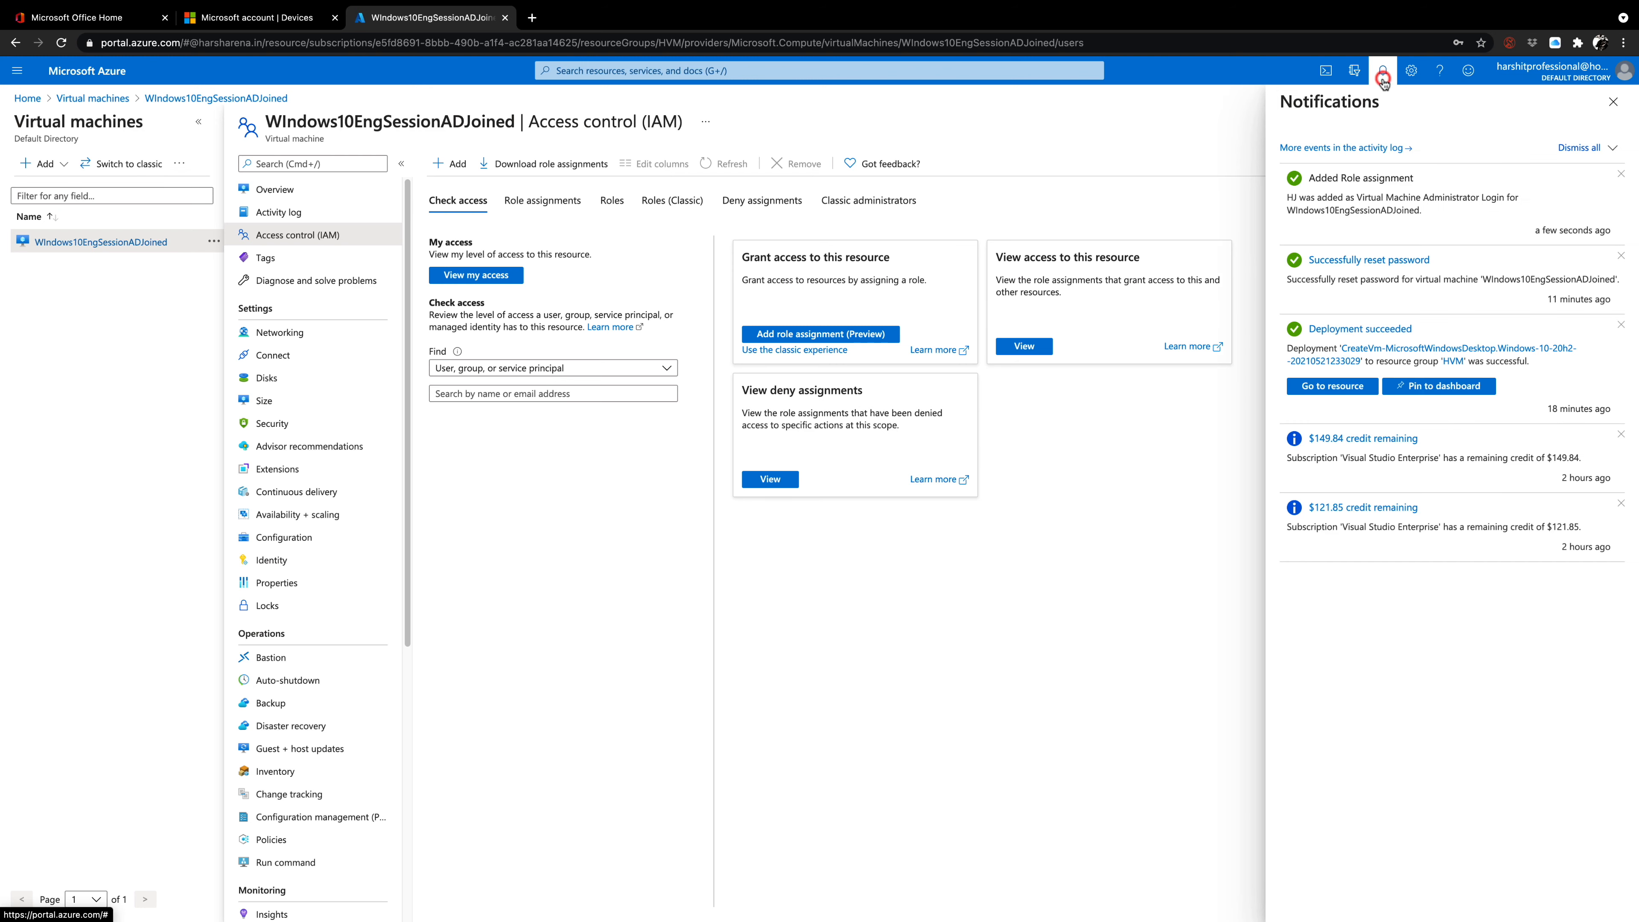
click(1381, 76)
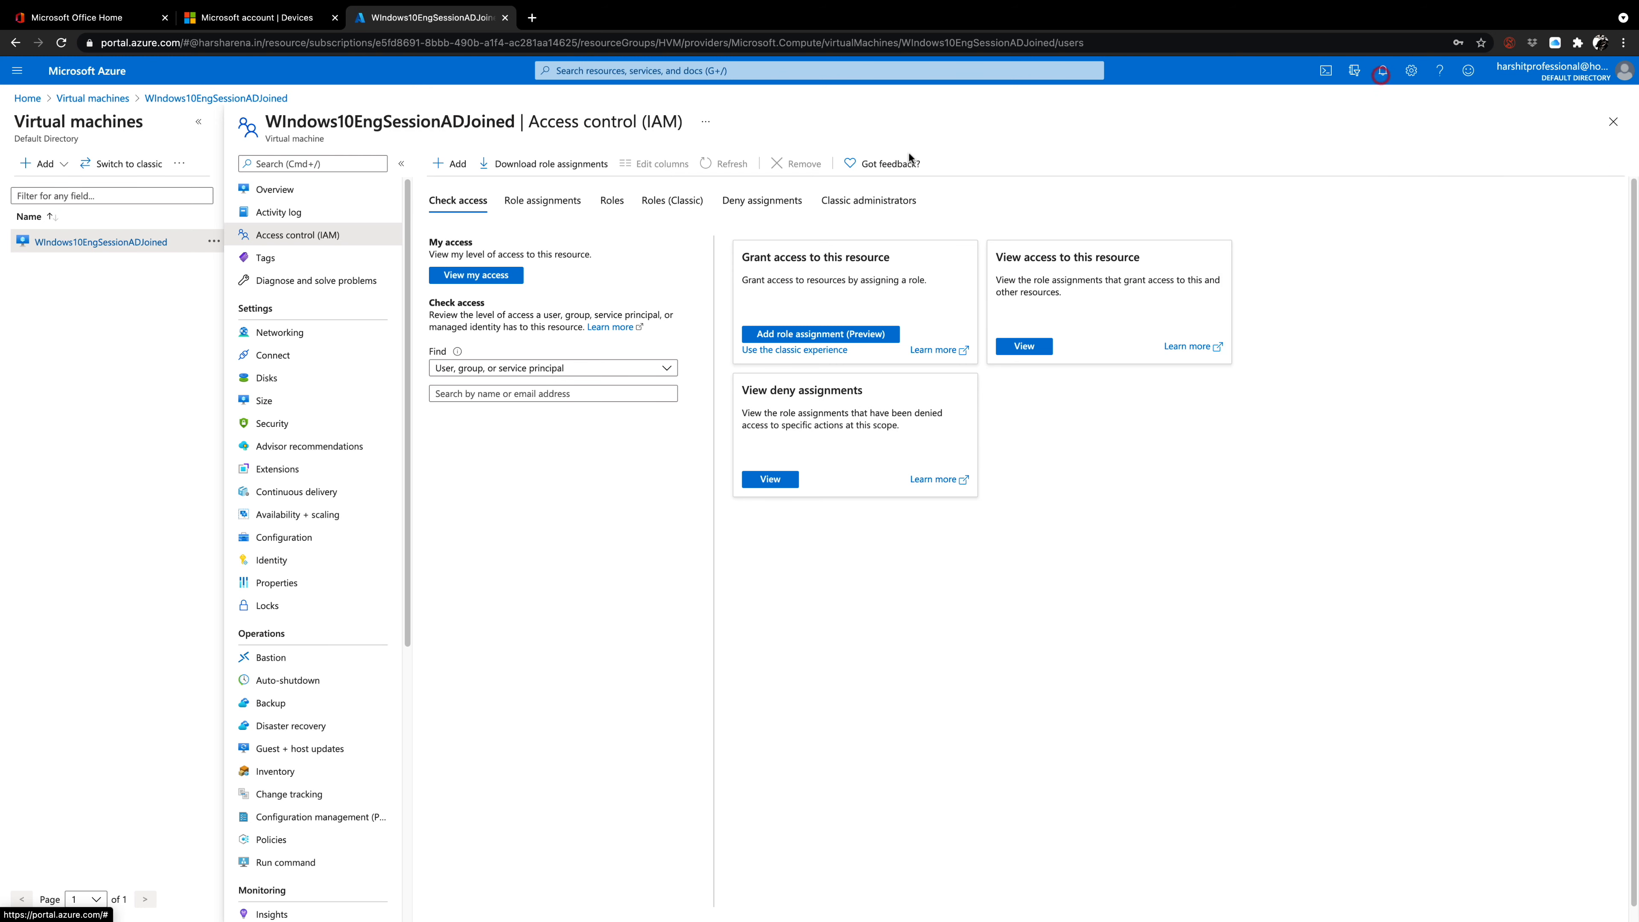
Switch to Microsoft Remote Desktop, connect to the saved PC with the work account's e-mail and password despite the certificate warning, and dismiss the sign-in error.
mouse_move(1028, 904)
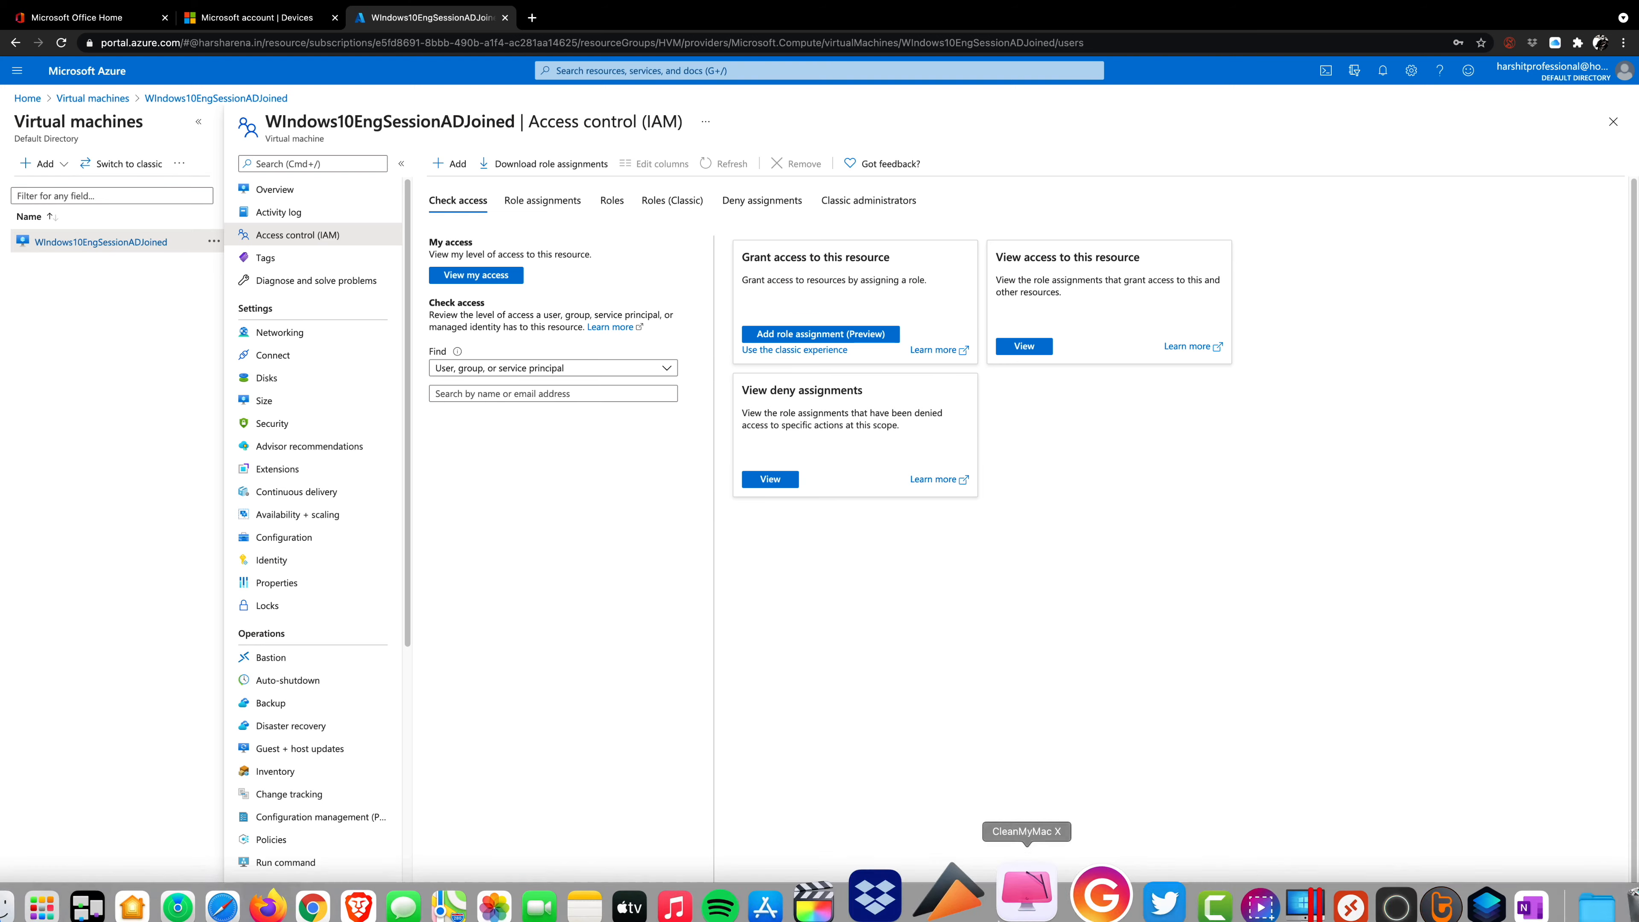
click(1288, 866)
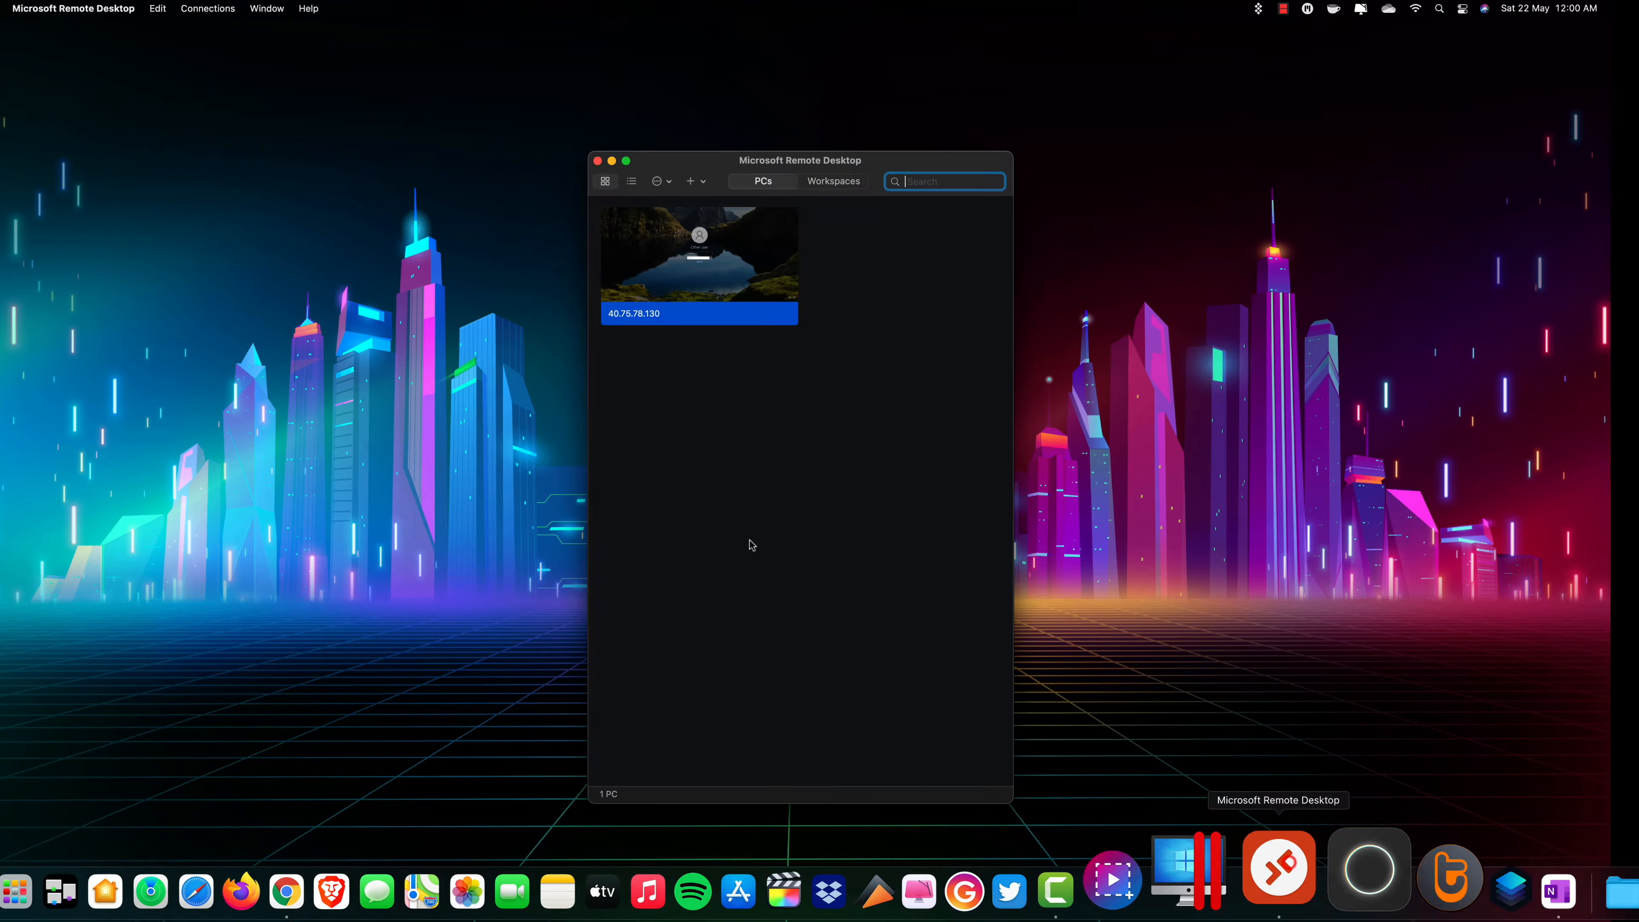
double_click(674, 290)
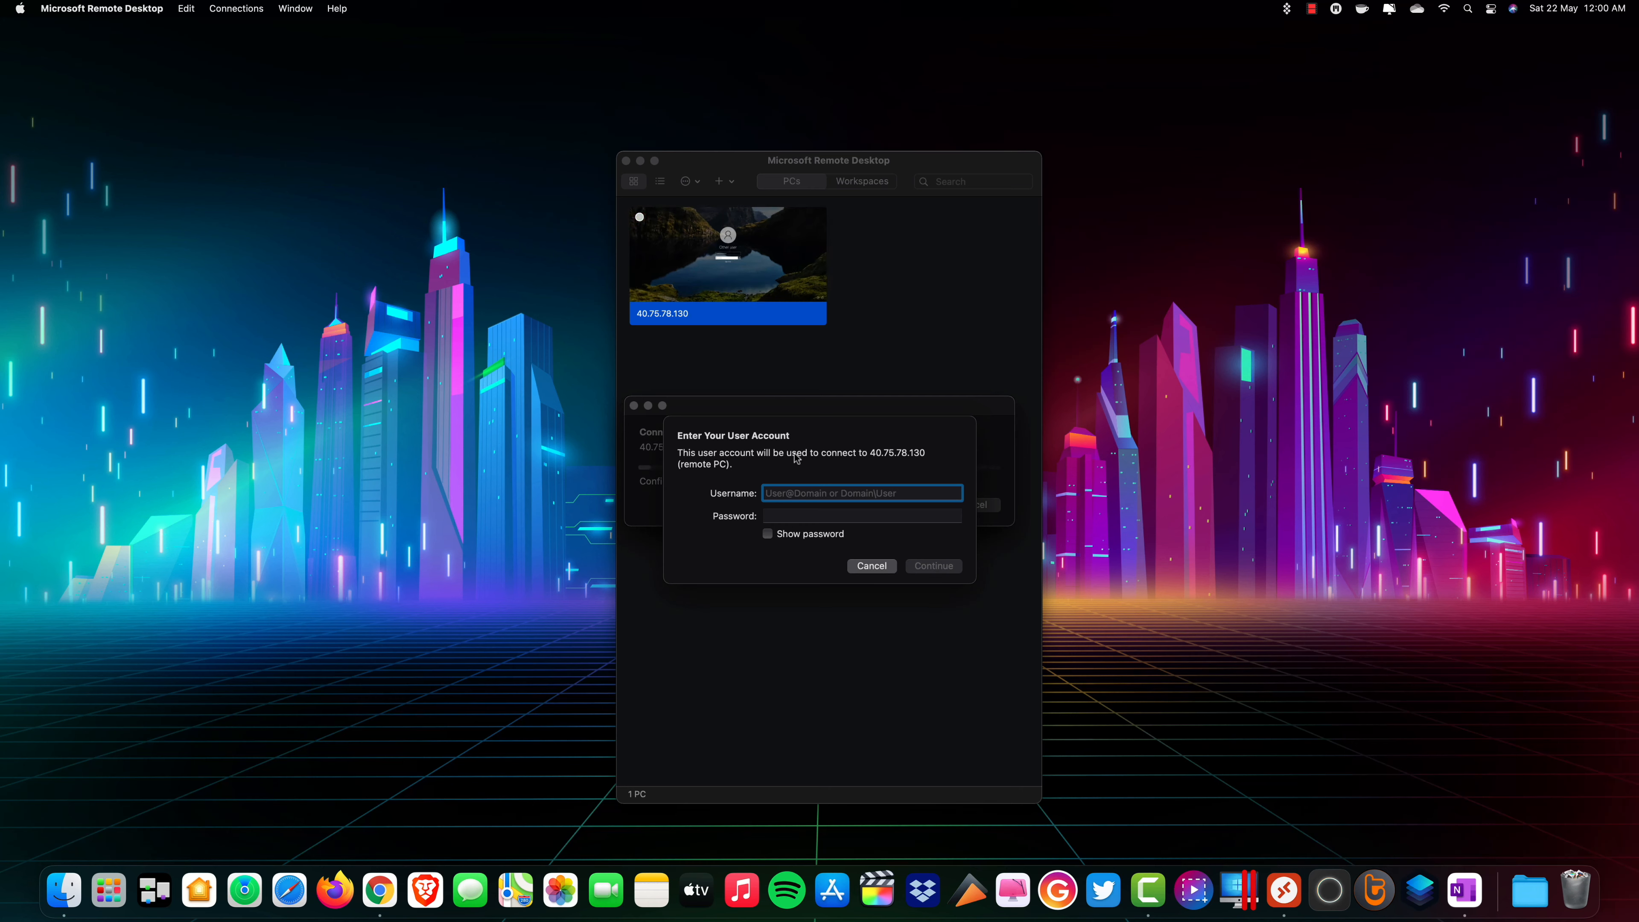
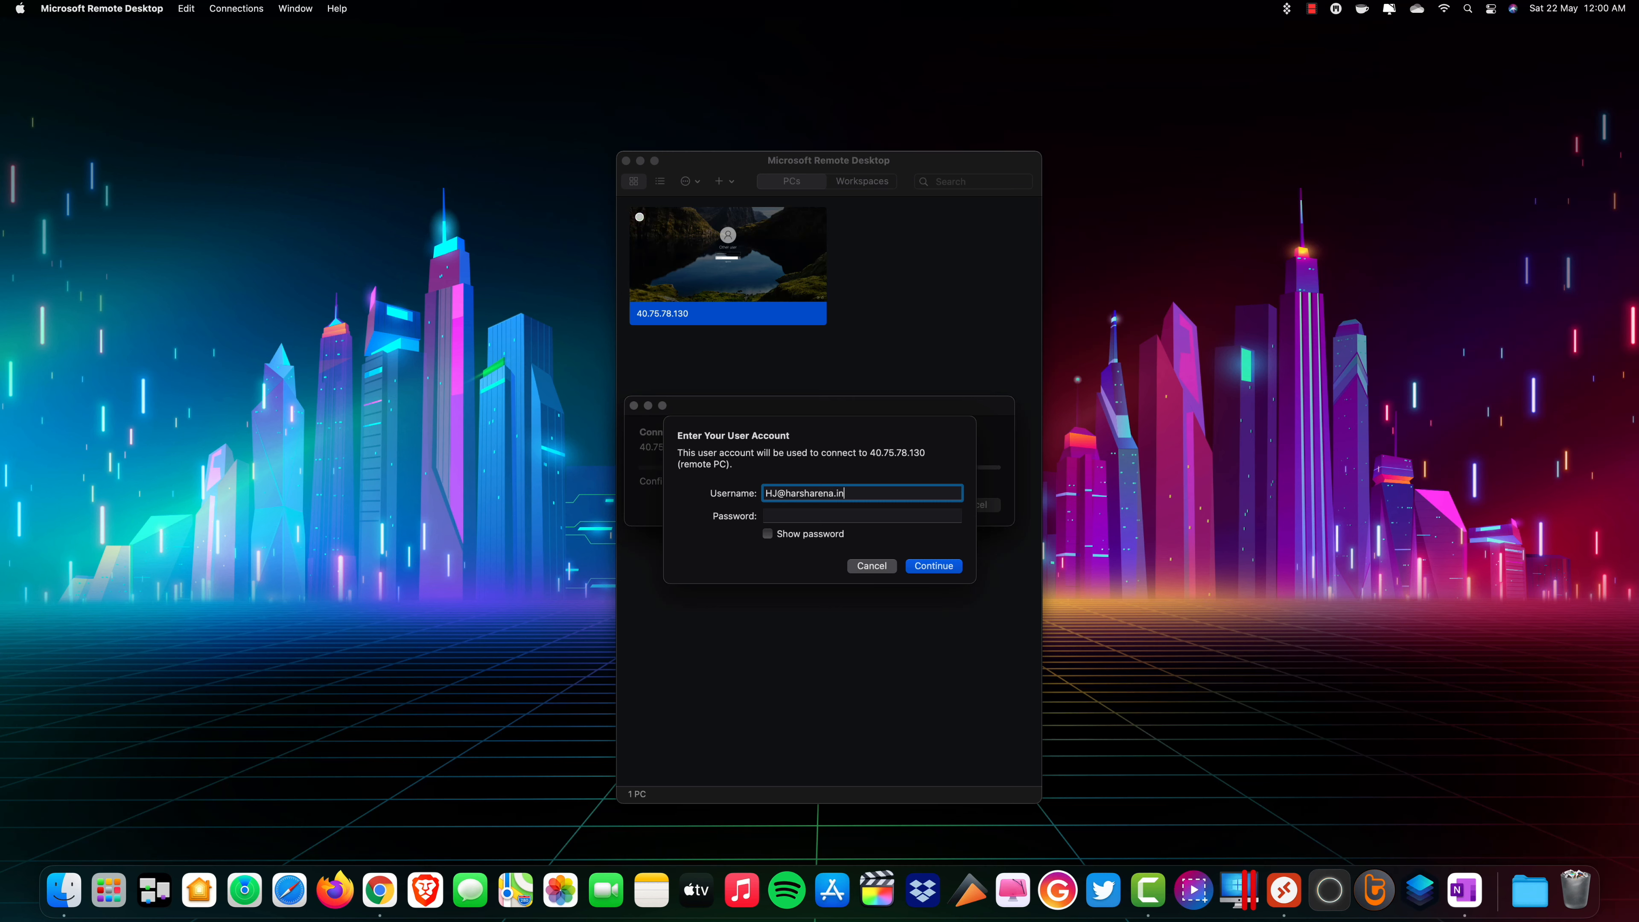
key(Tab)
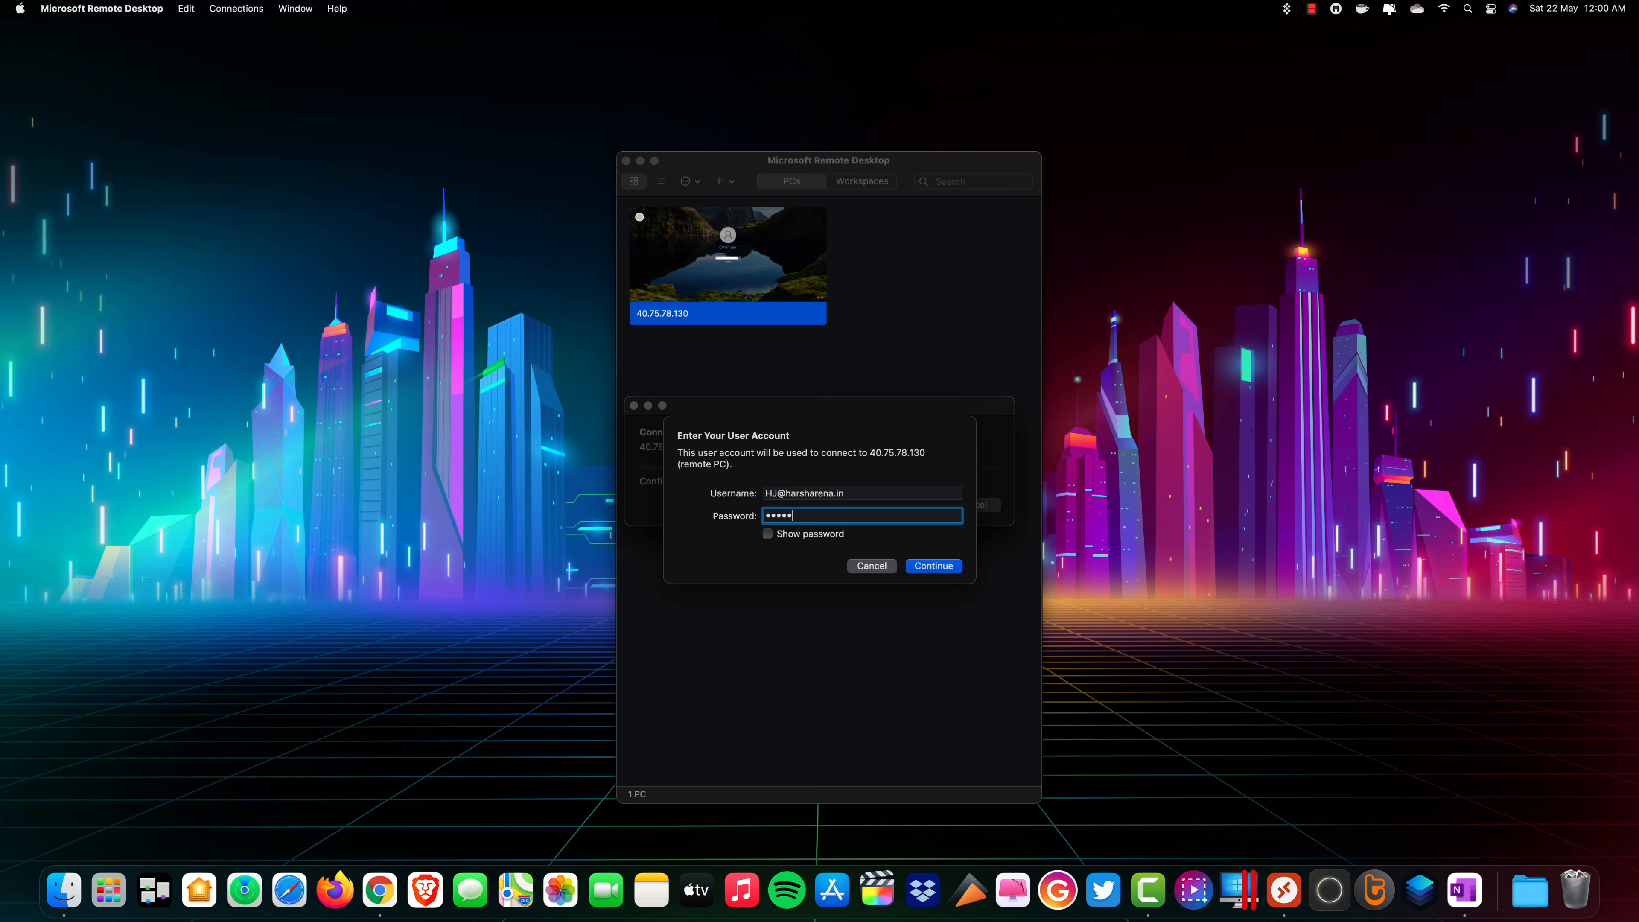
text(•••)
click(942, 568)
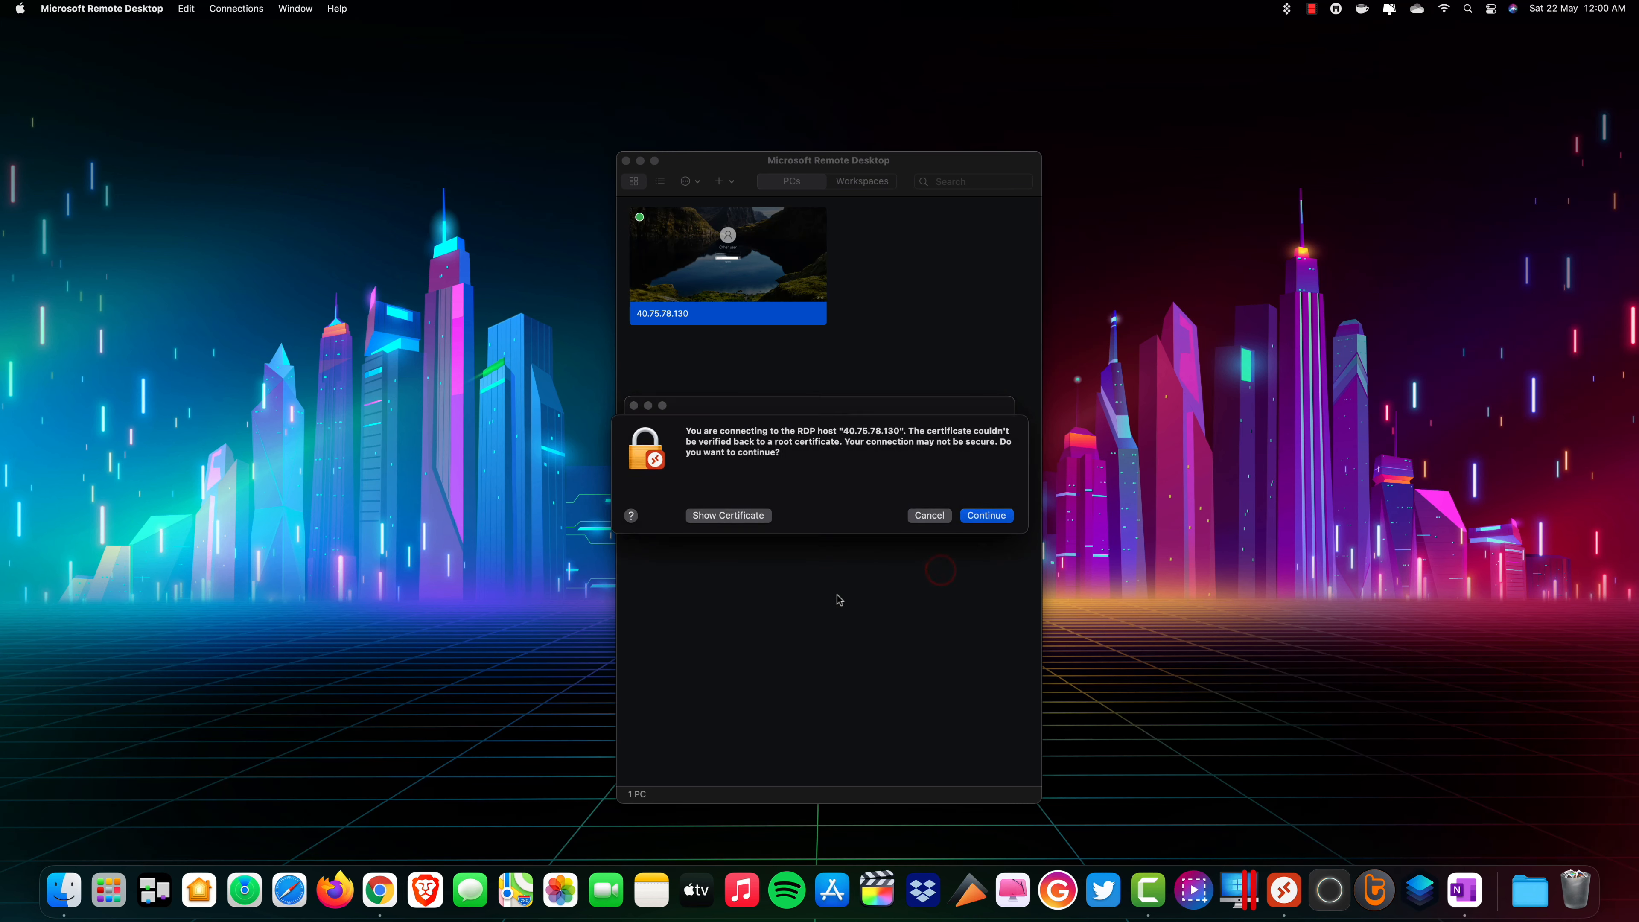
click(977, 516)
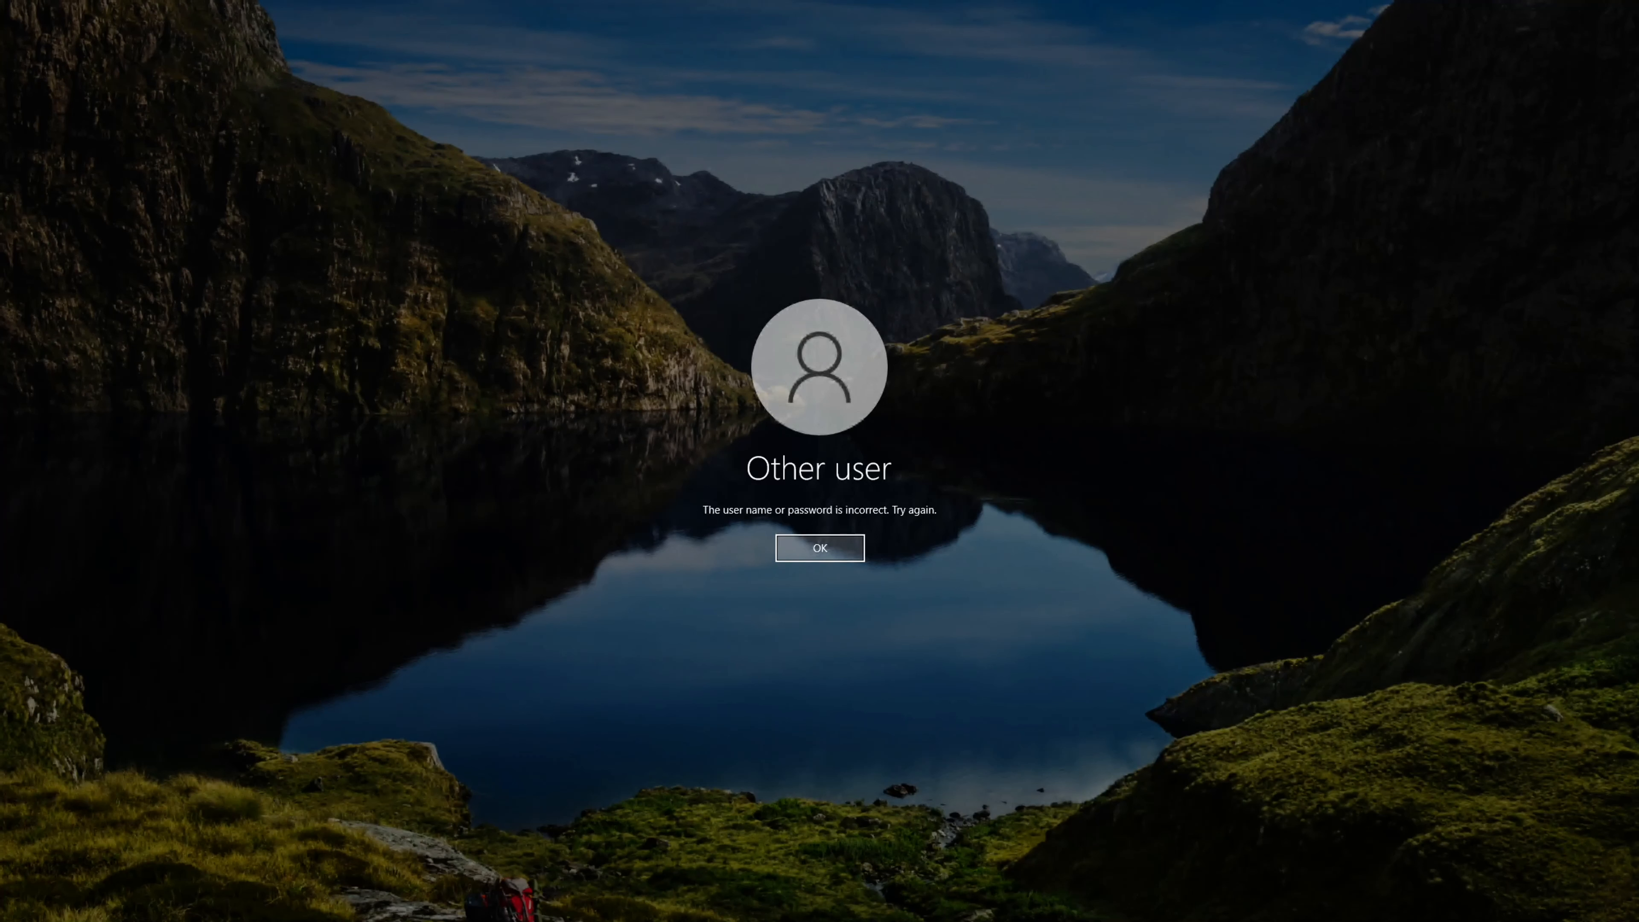
click(795, 550)
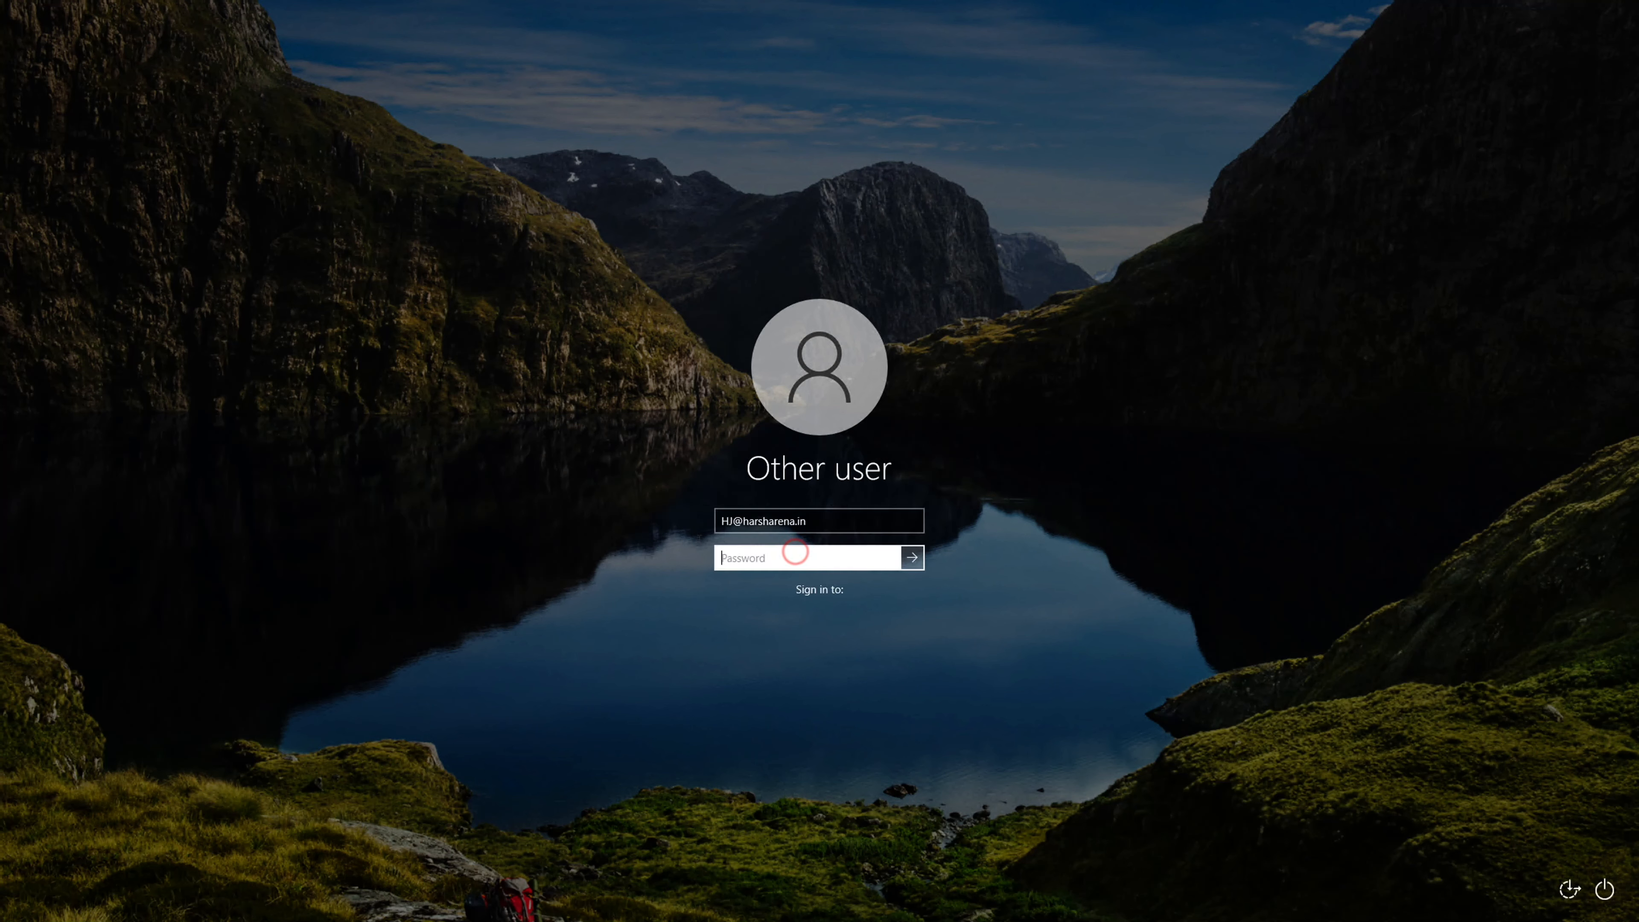
Prefix the work account's user name on the Windows sign-in screen with AzureAD\.
click(722, 520)
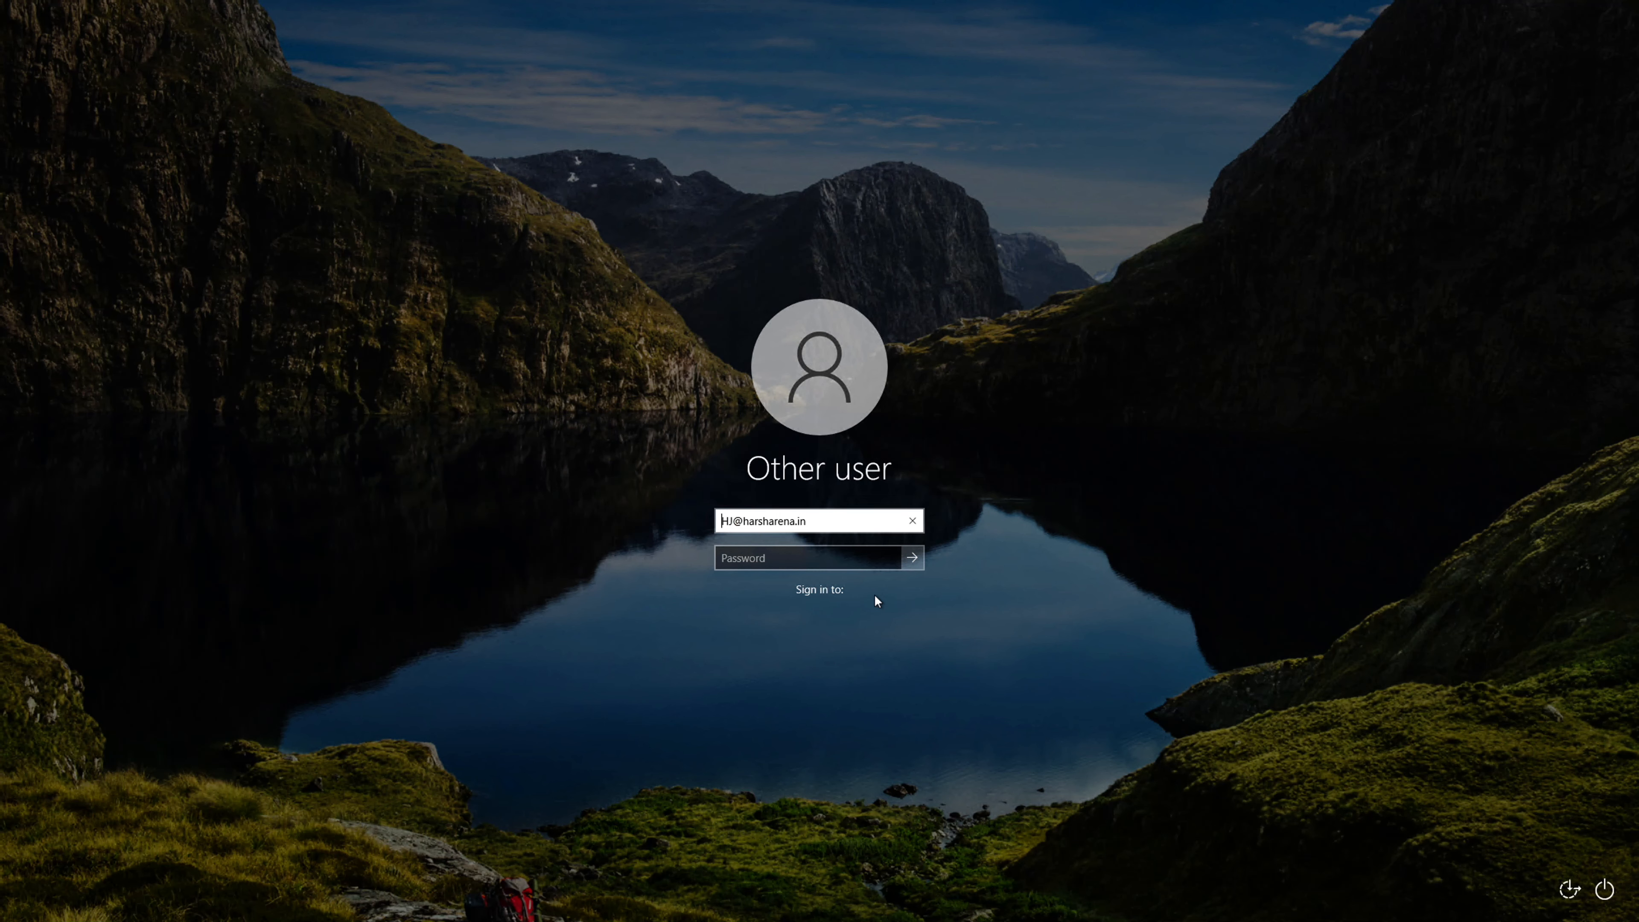
text(AD)
key(BackSpace)
key(BackSpace)
text(AzureAD\)
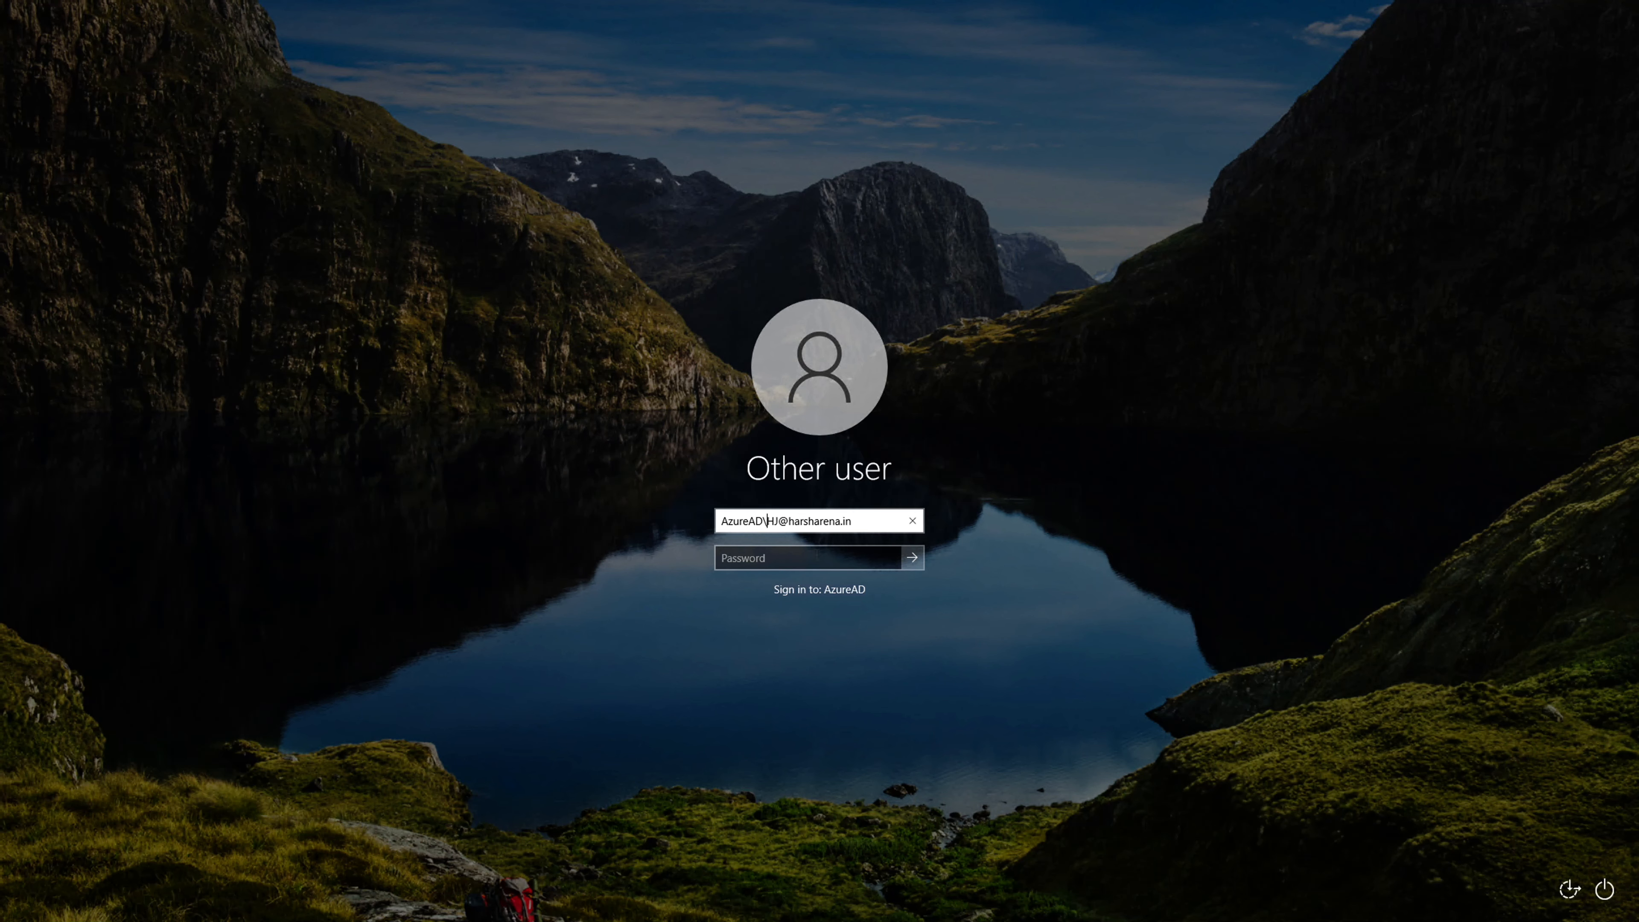
Enter the work account's password and sign in to the virtual machine.
click(804, 548)
click(797, 557)
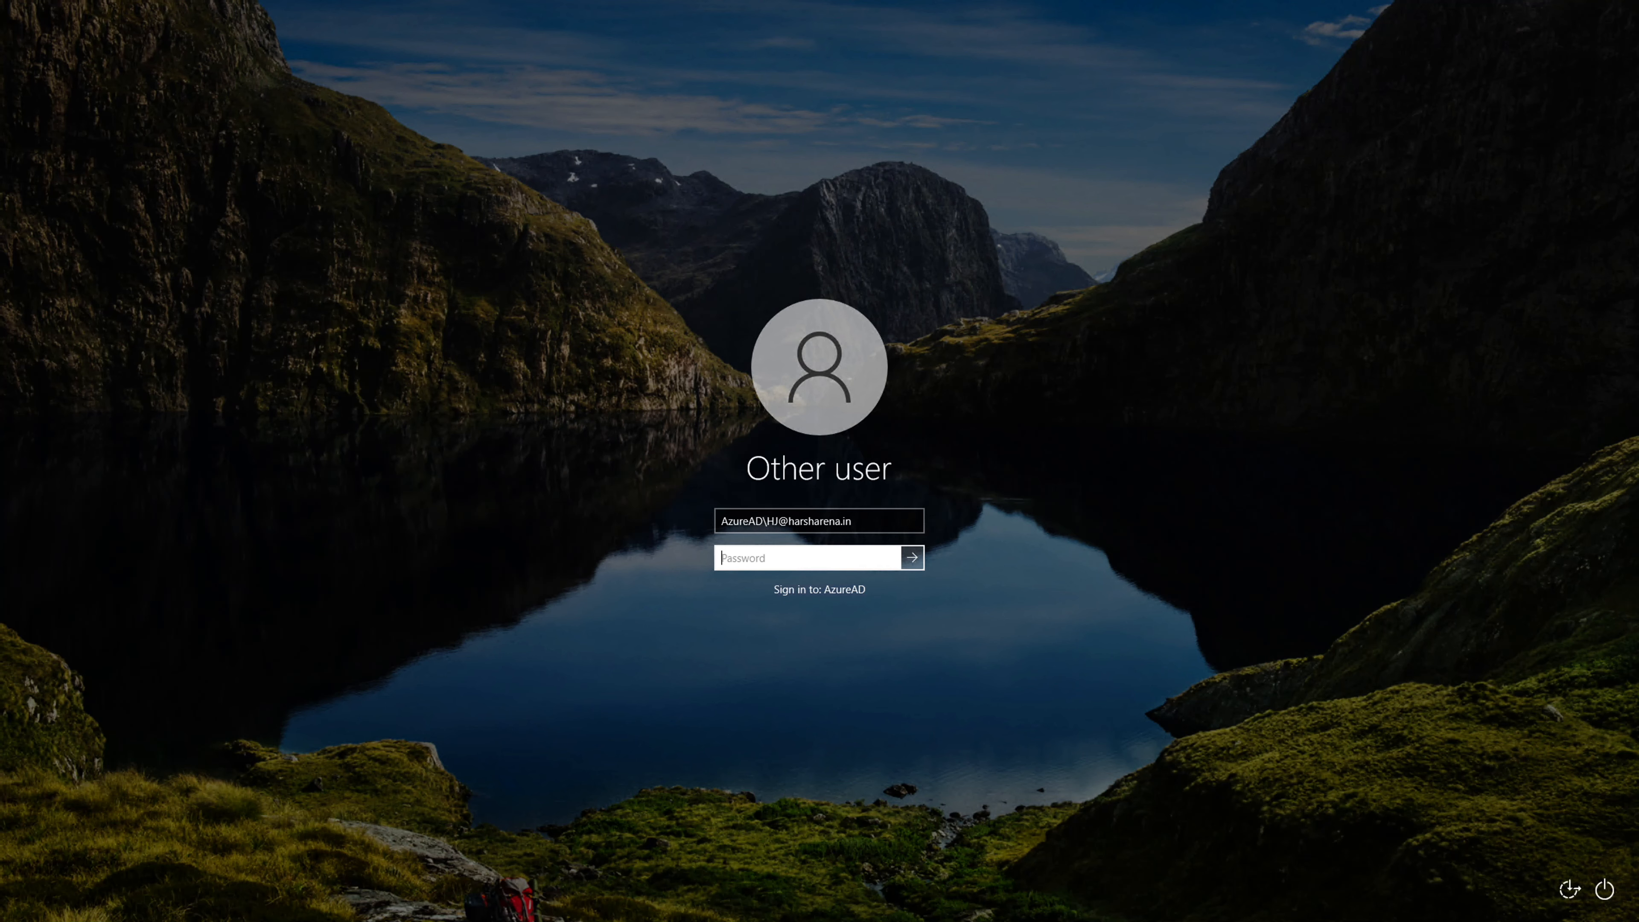
text(••••••••••)
click(911, 557)
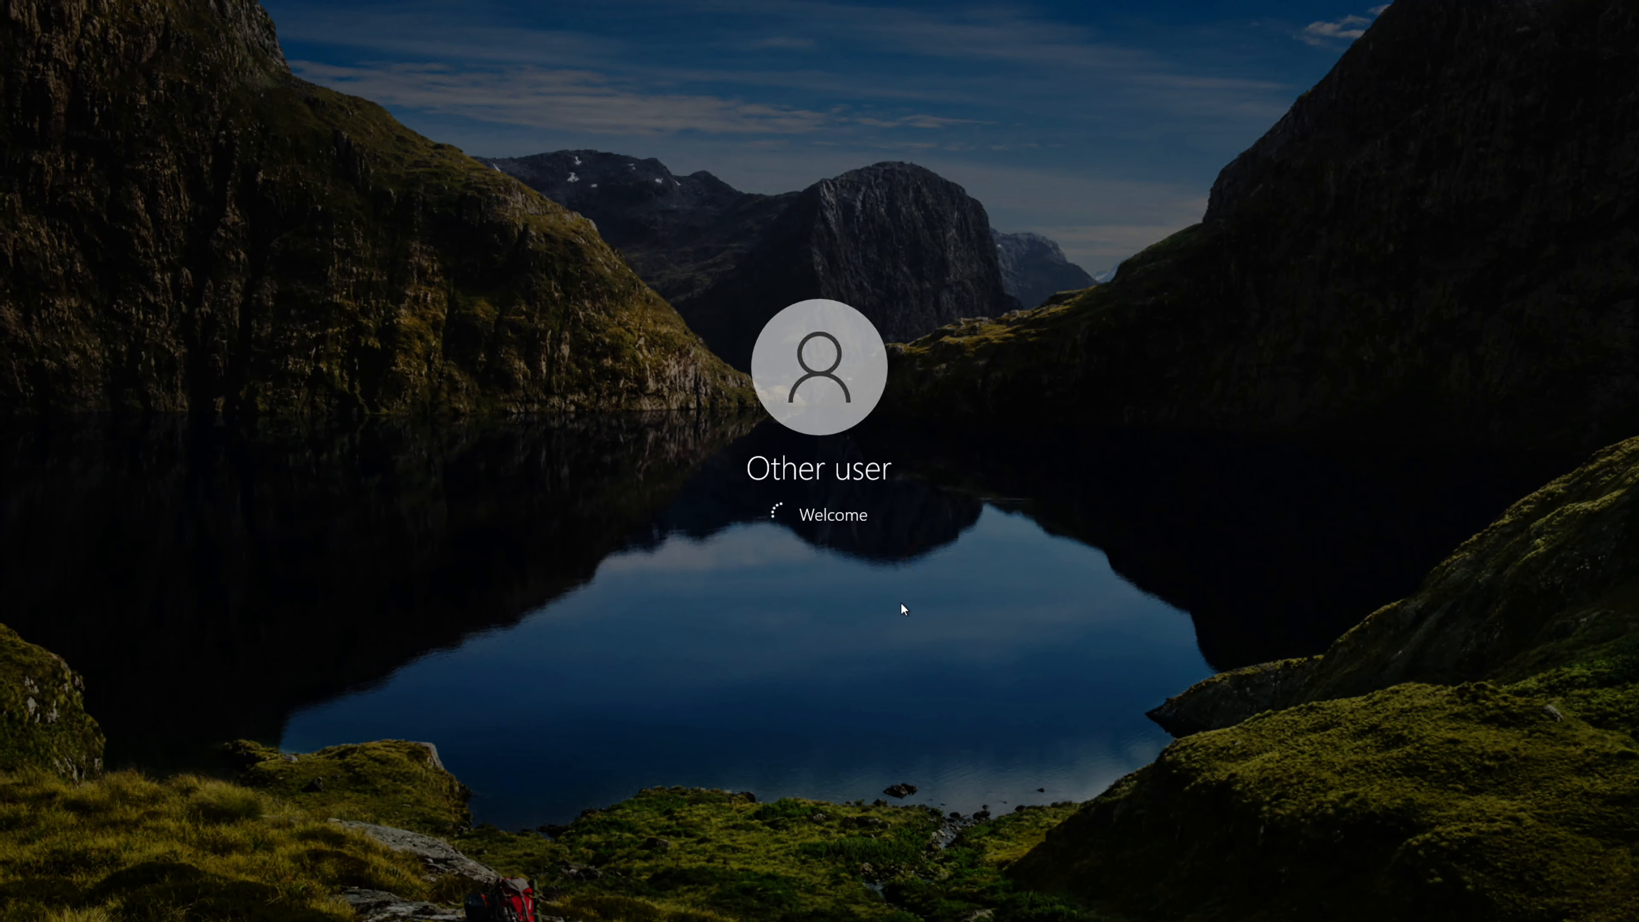
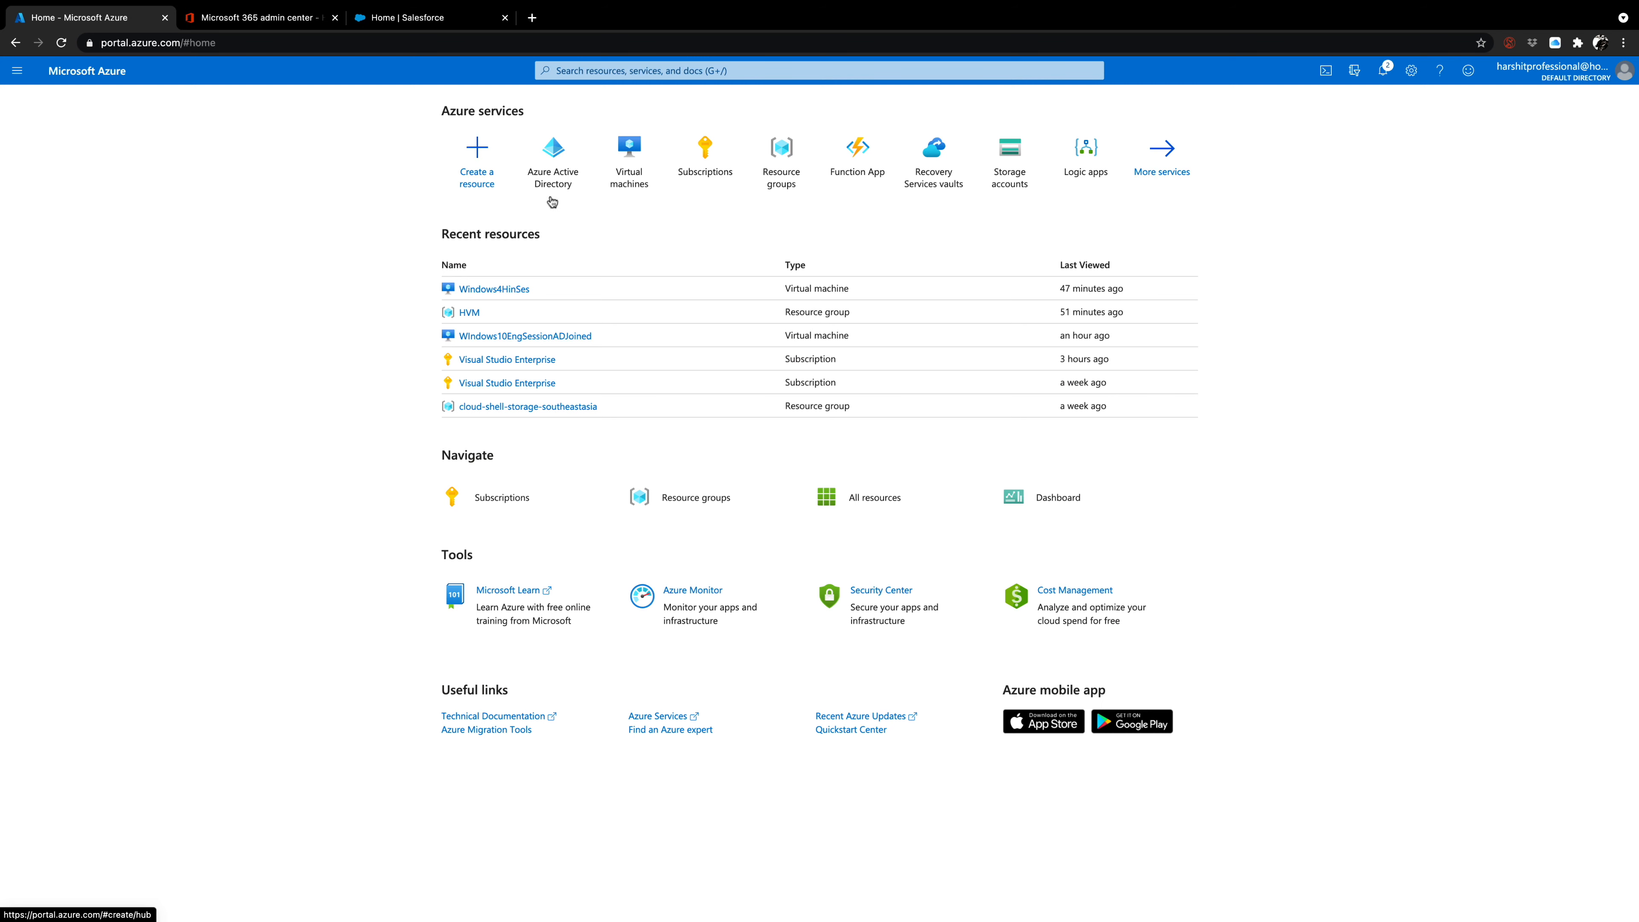
Look through the Enterprise applications and App registrations pages of the Default Directory in Azure Active Directory, and check the account menu.
click(569, 181)
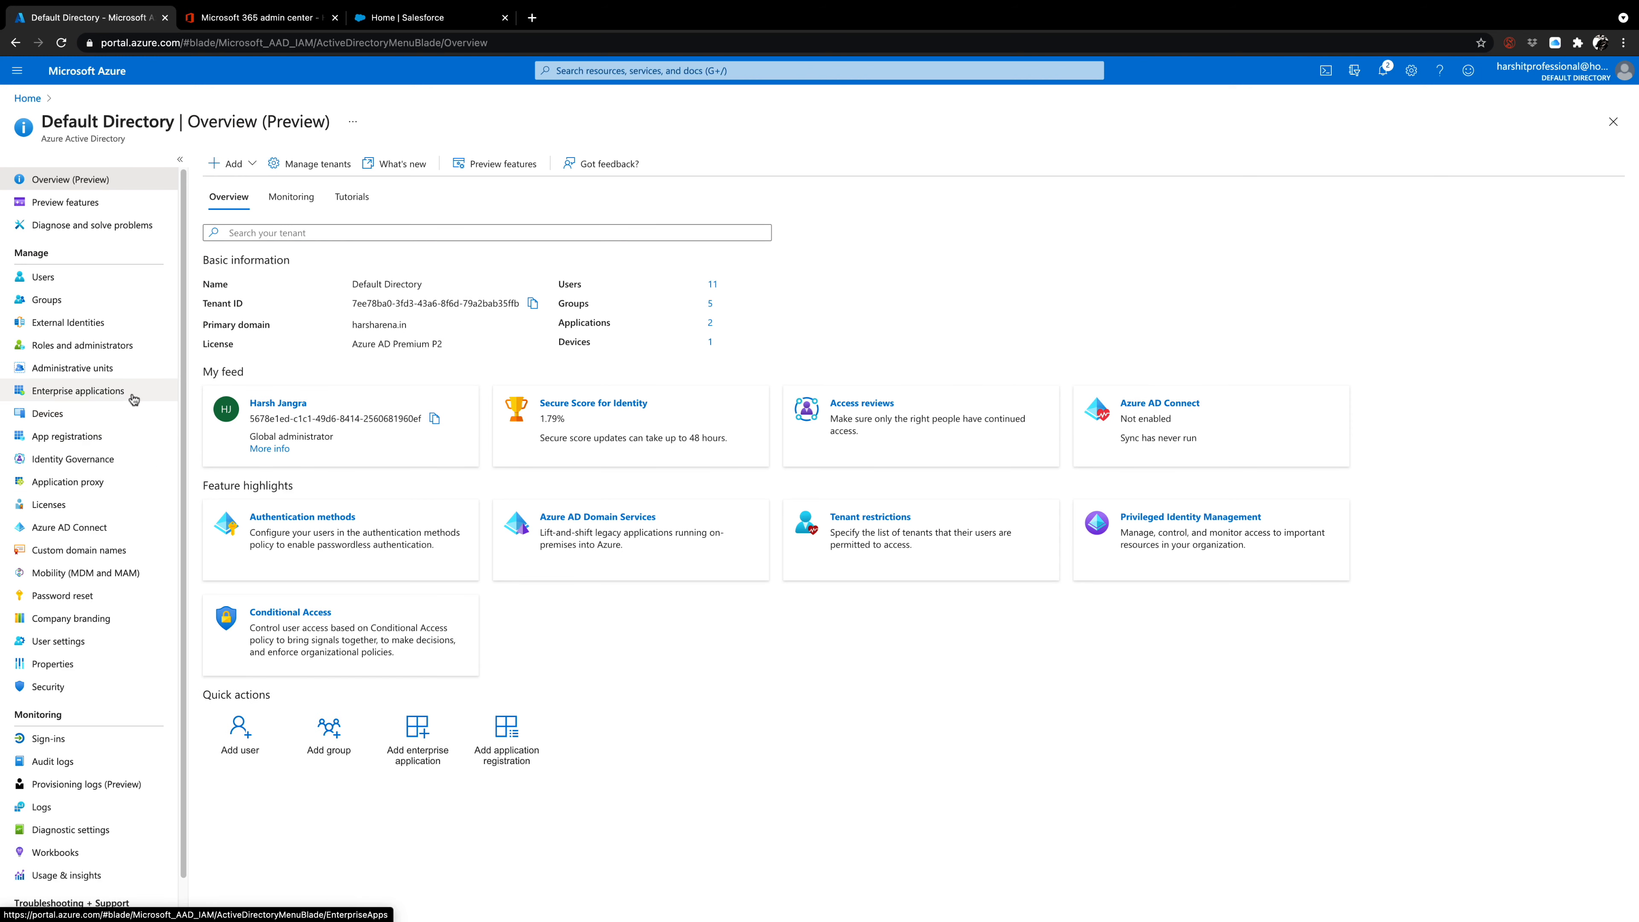
click(97, 392)
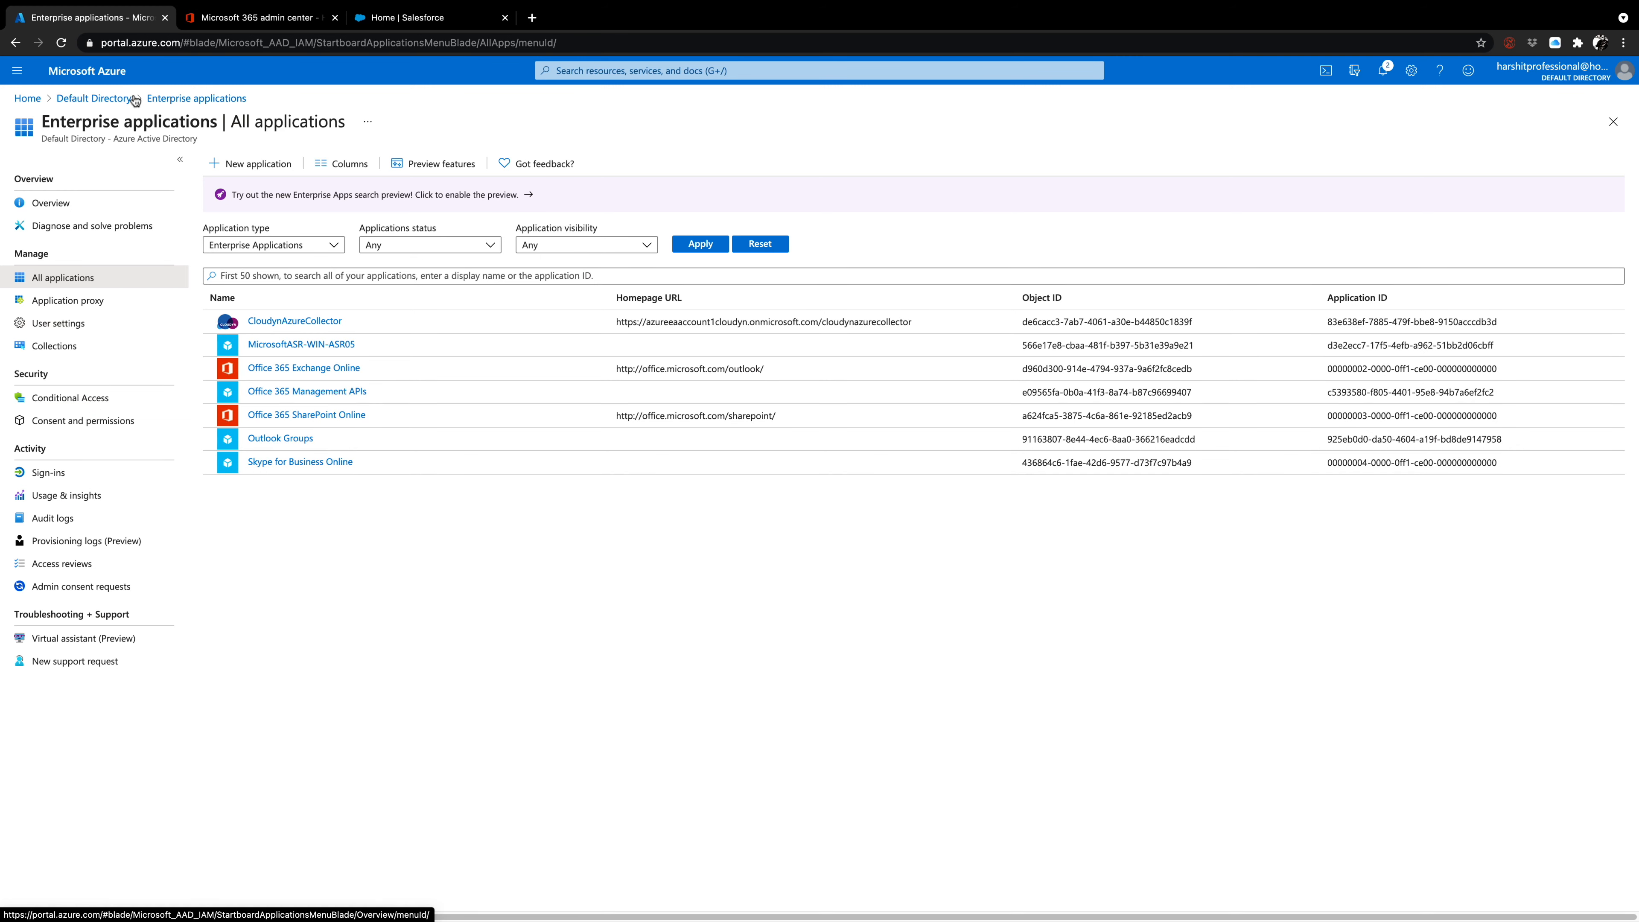
click(116, 98)
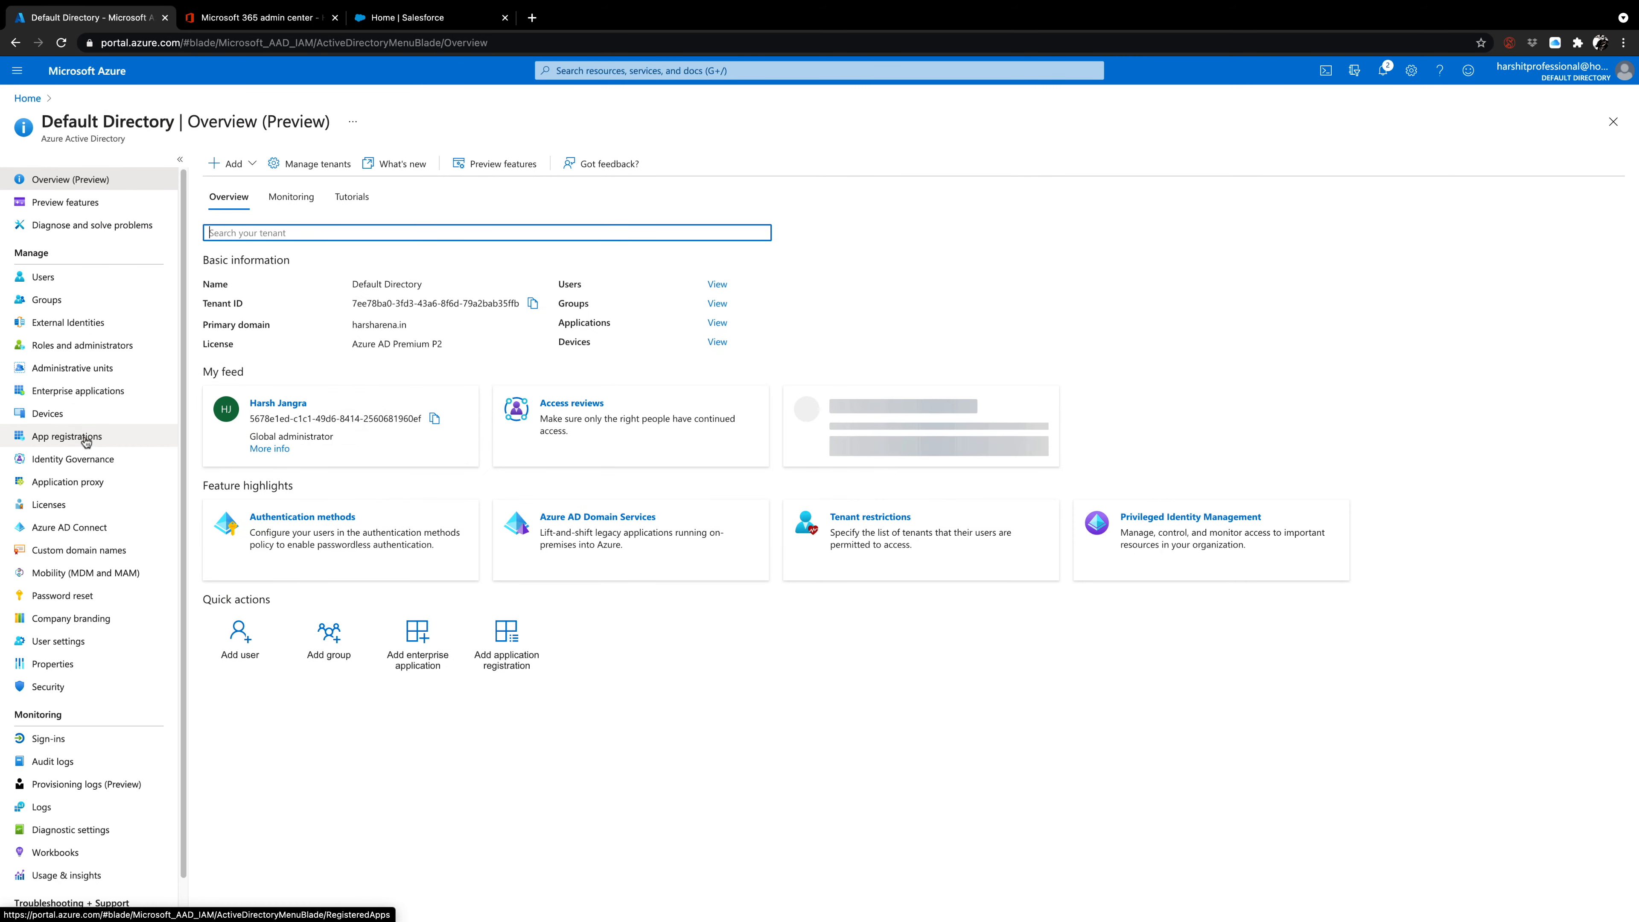
click(77, 436)
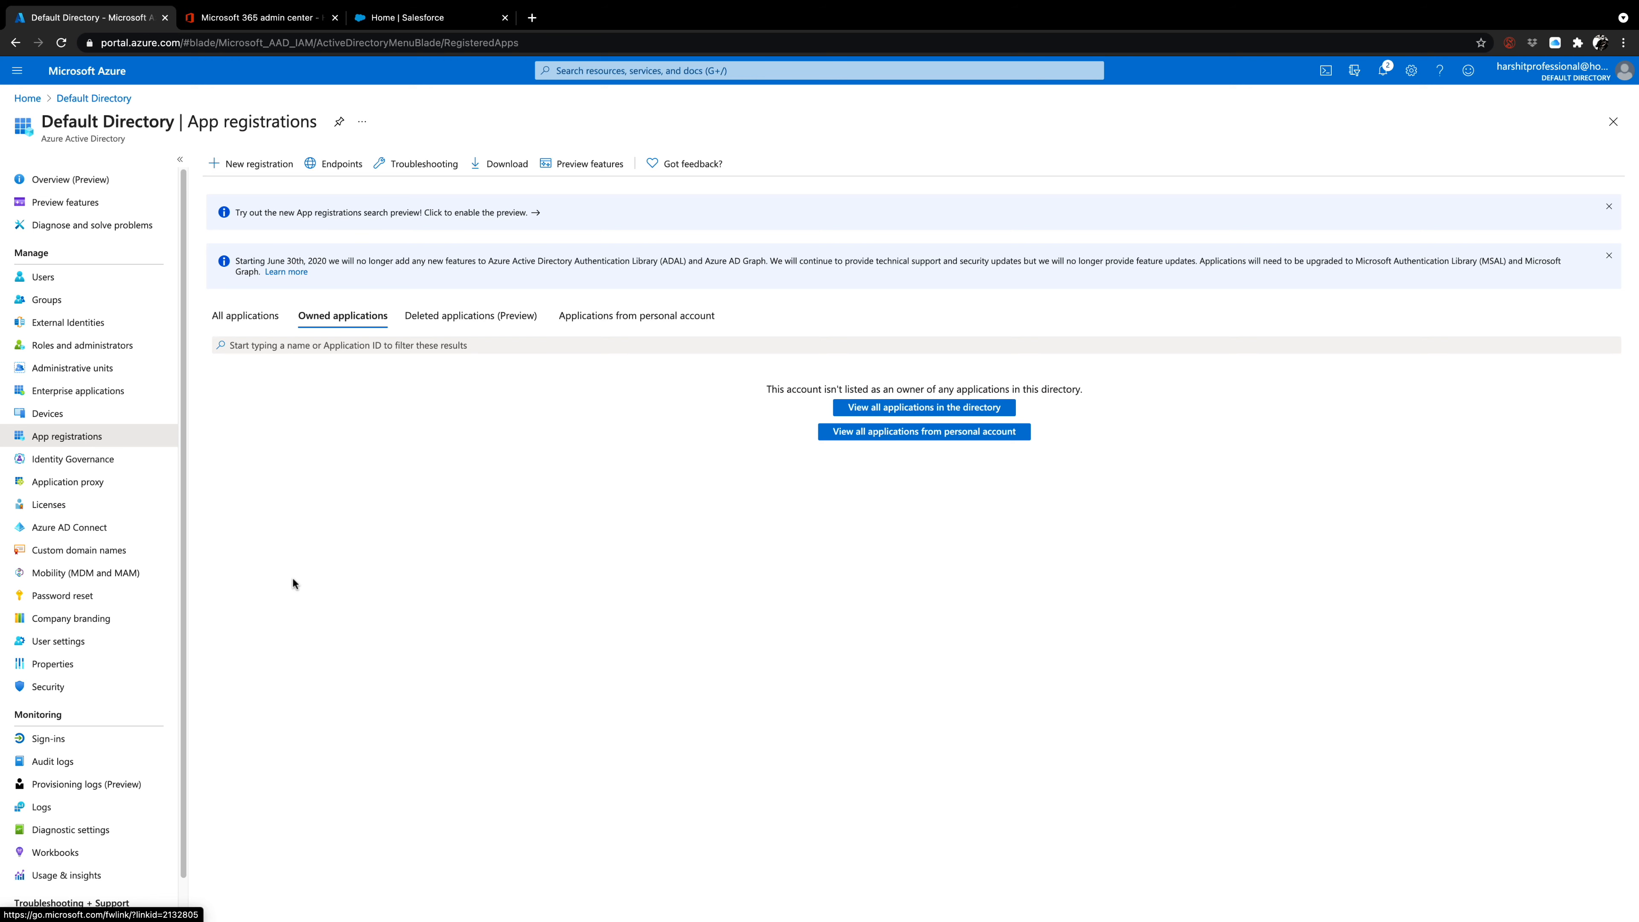
click(105, 391)
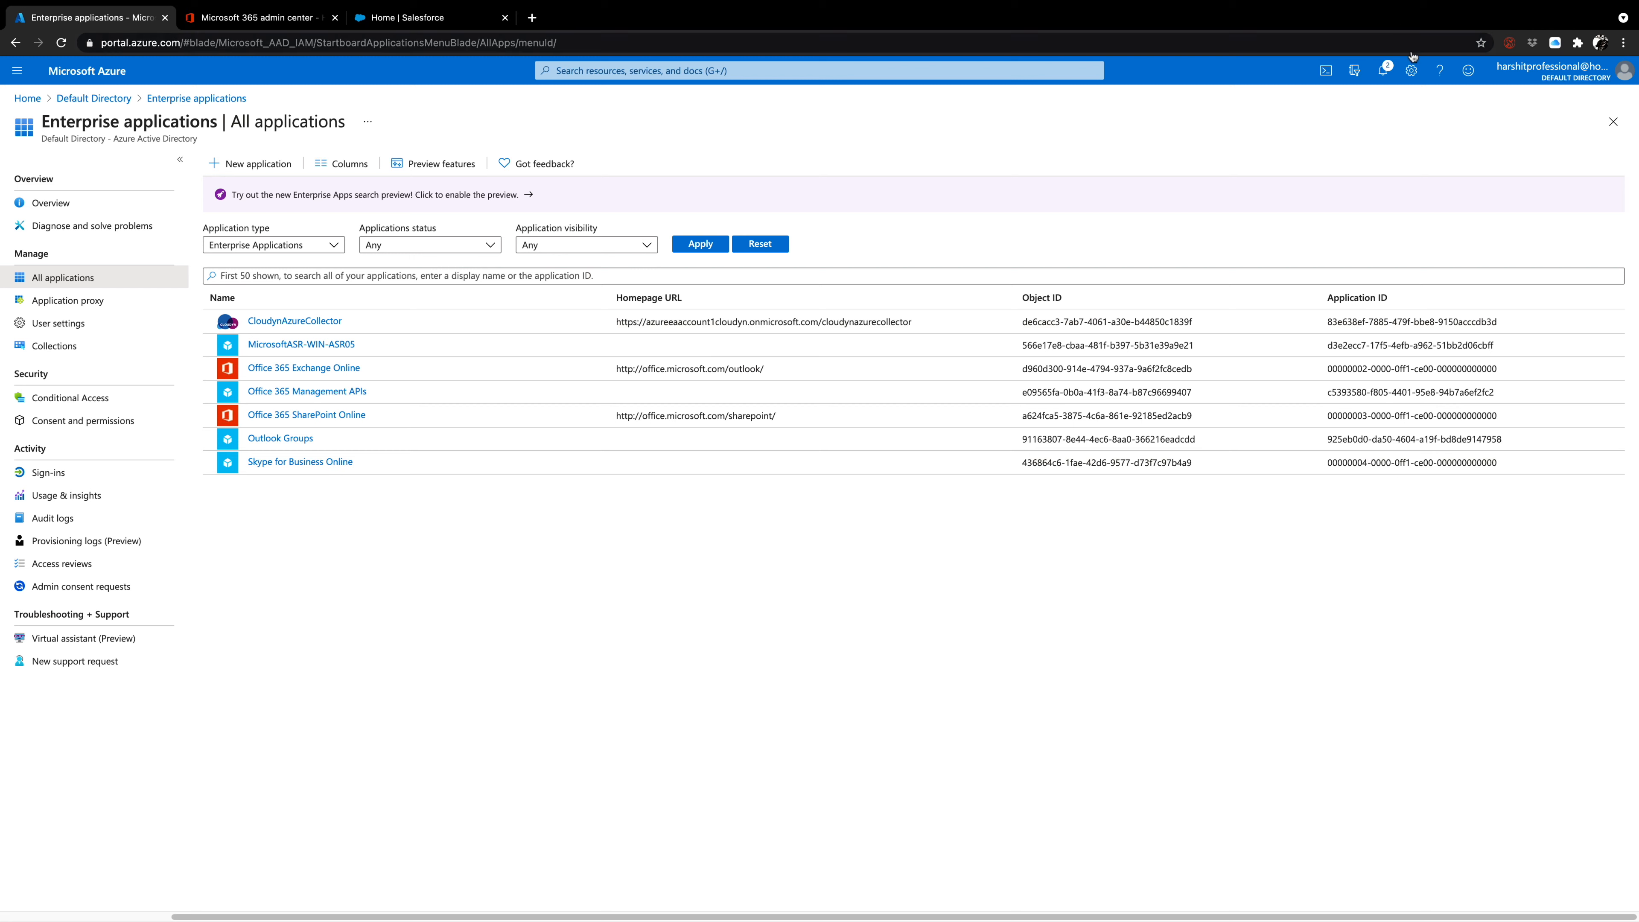
click(1526, 76)
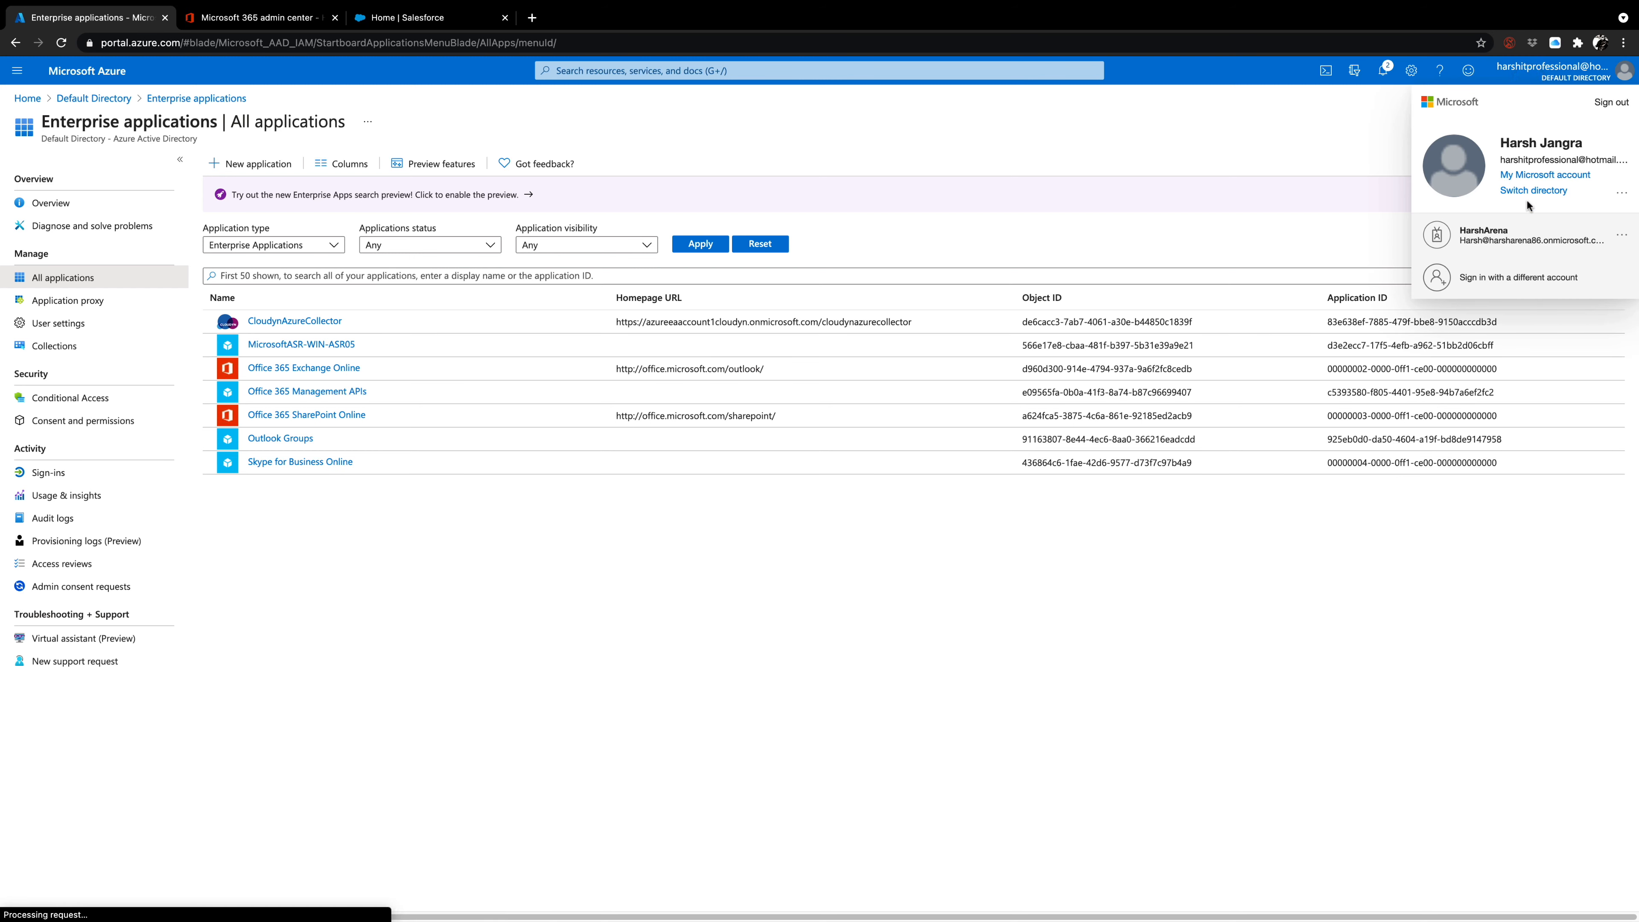
click(1027, 164)
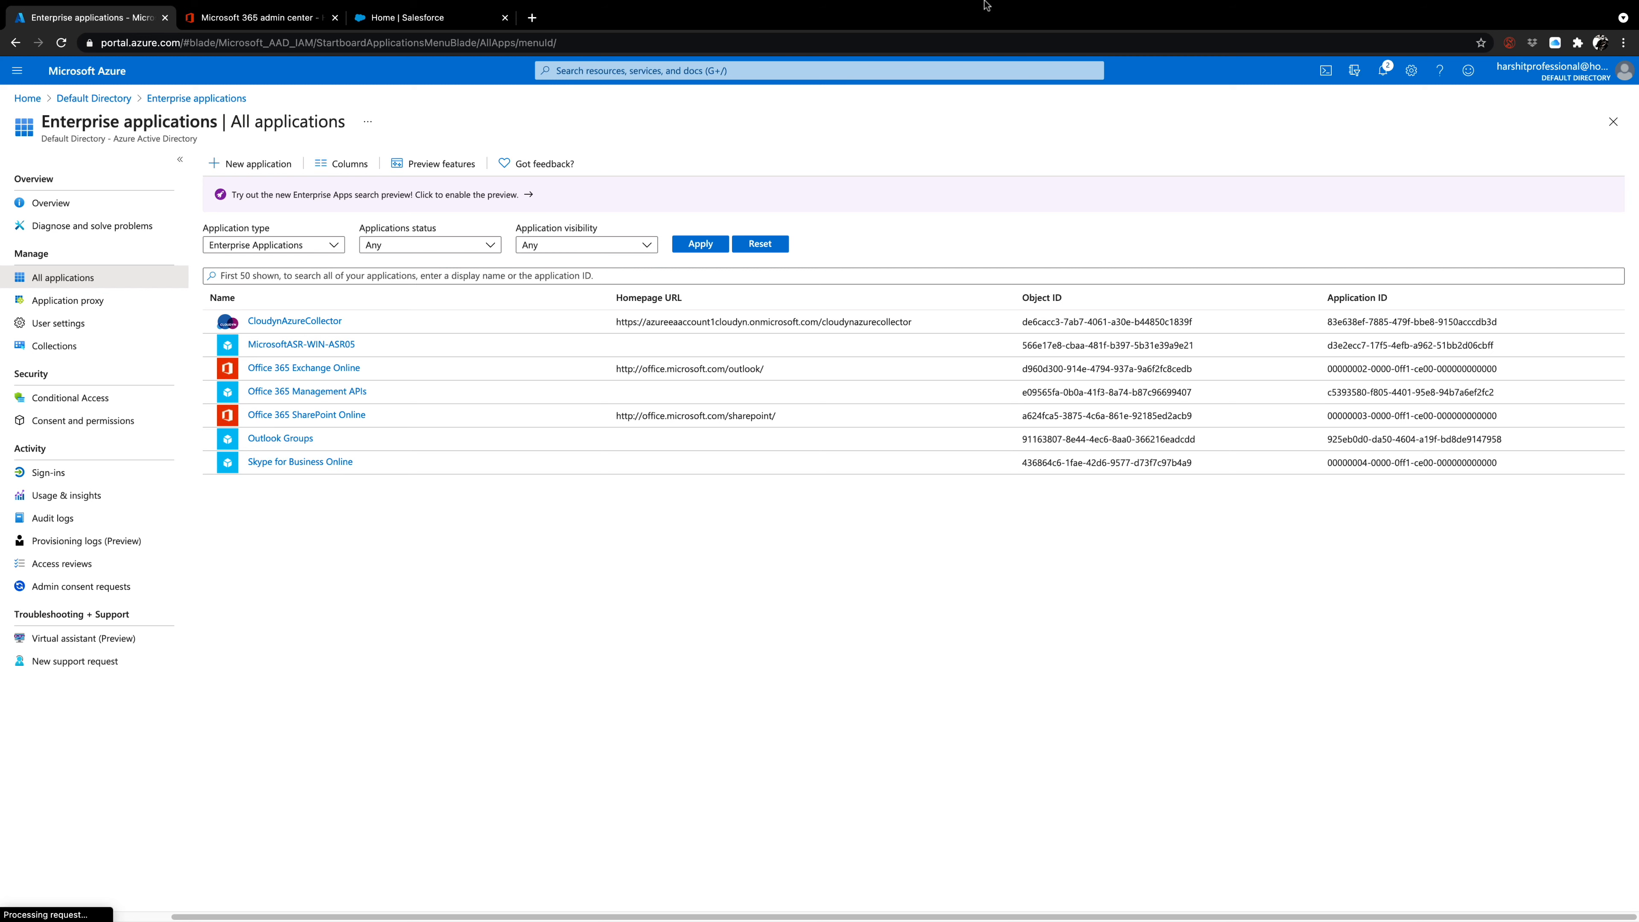
Switch to the Microsoft 365 admin center, close the user details, and open the Azure Active Directory admin center with the onmicrosoft.com work account.
click(291, 23)
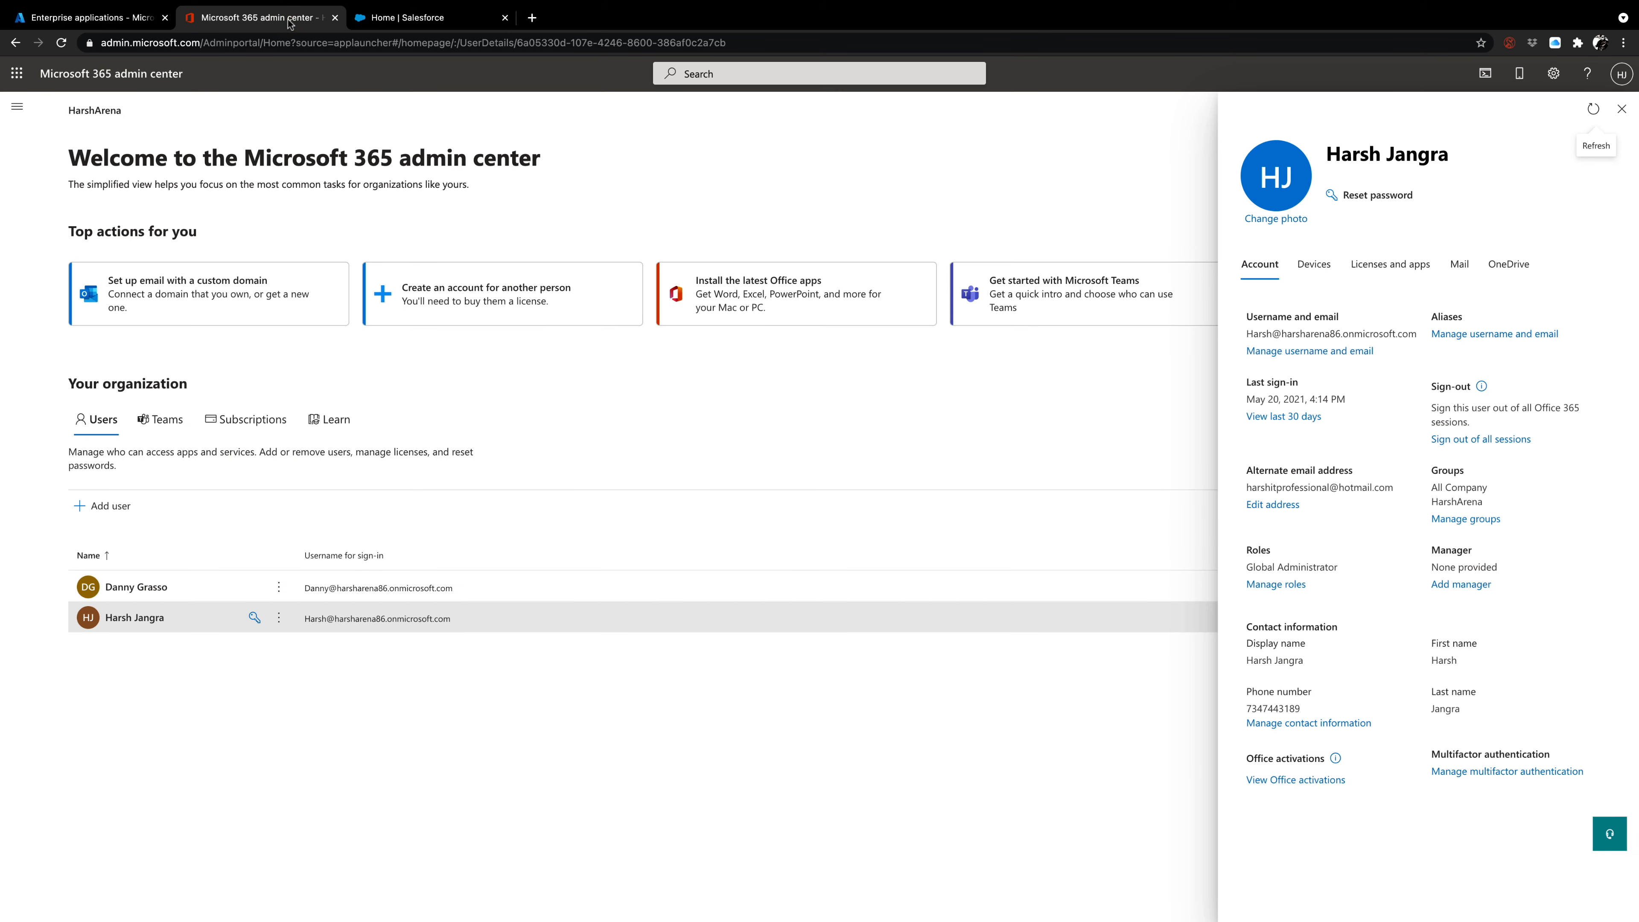
click(208, 720)
click(1622, 108)
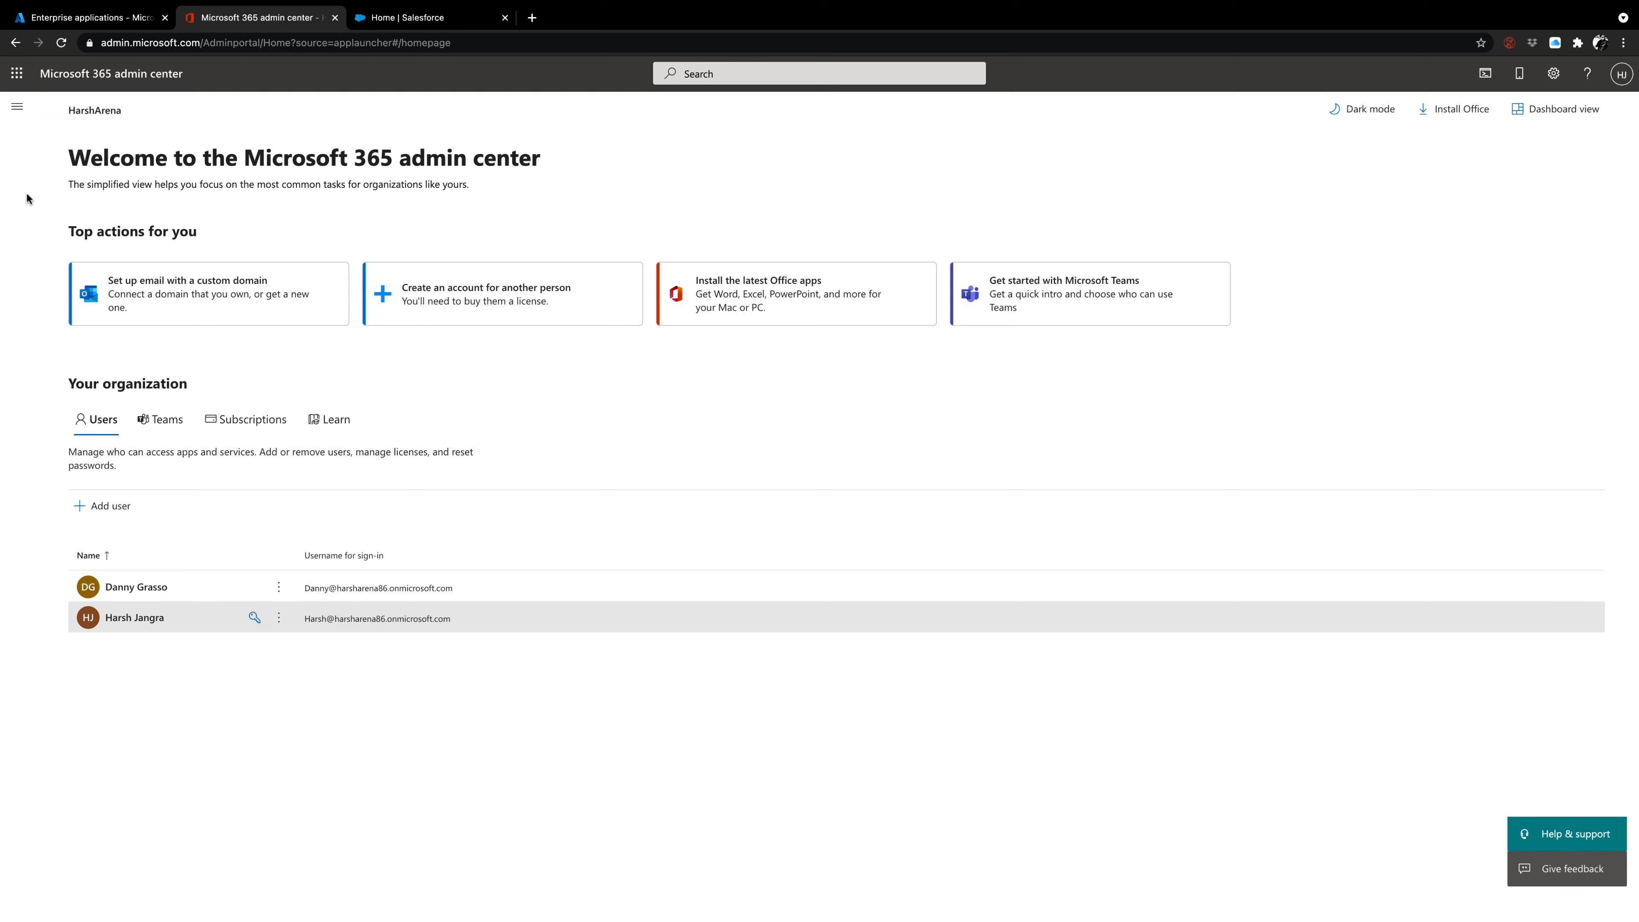
click(15, 111)
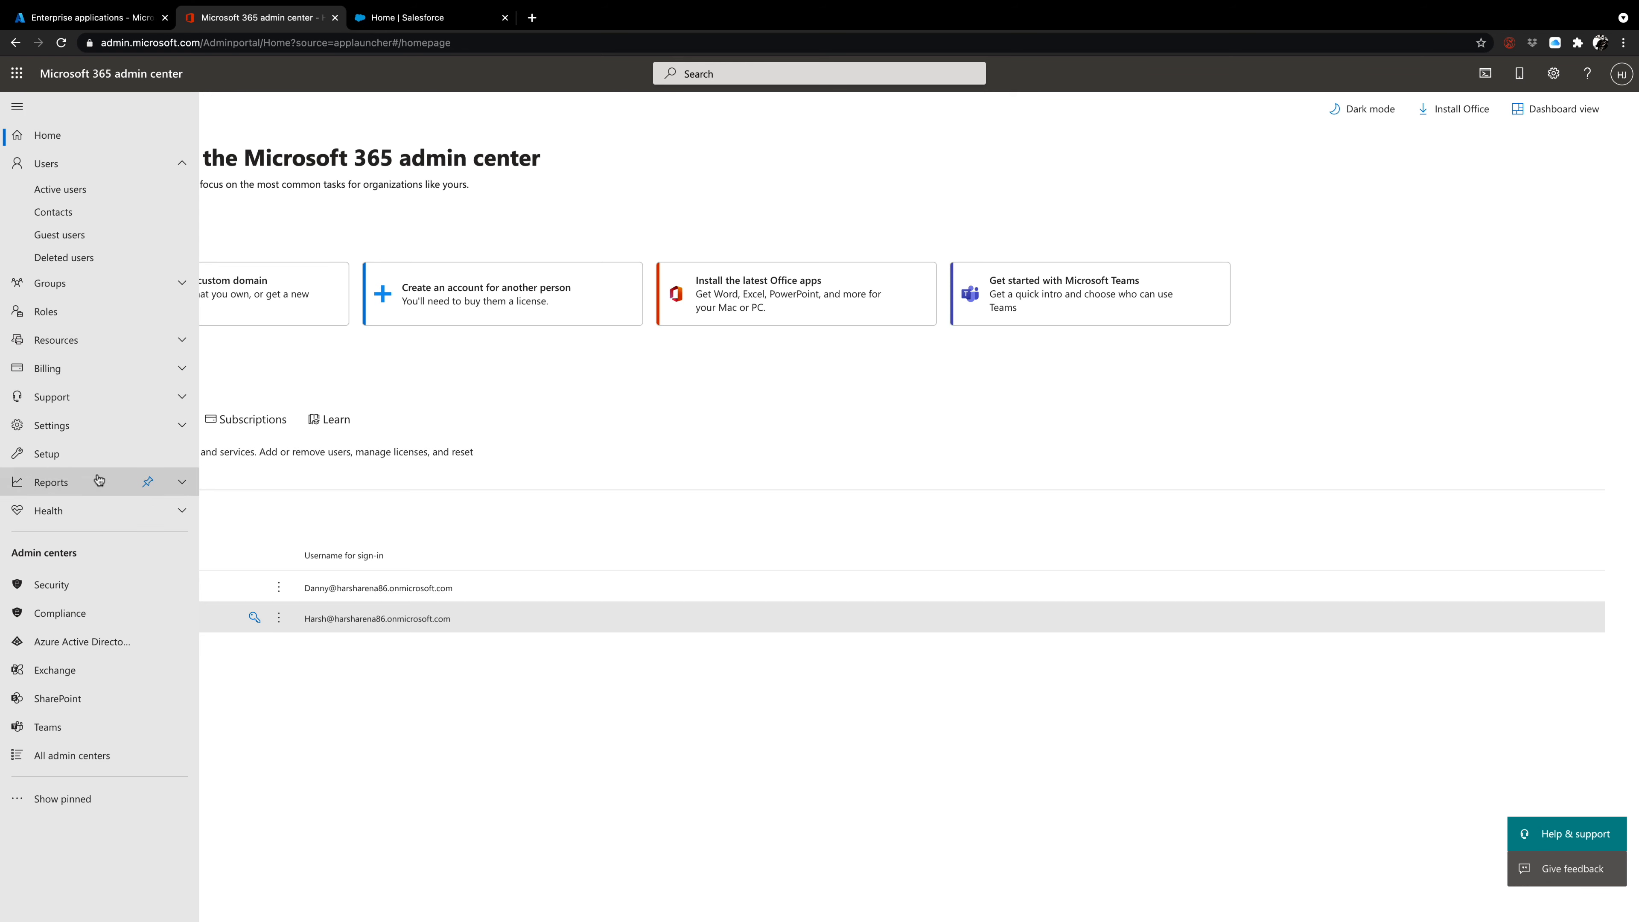
click(100, 646)
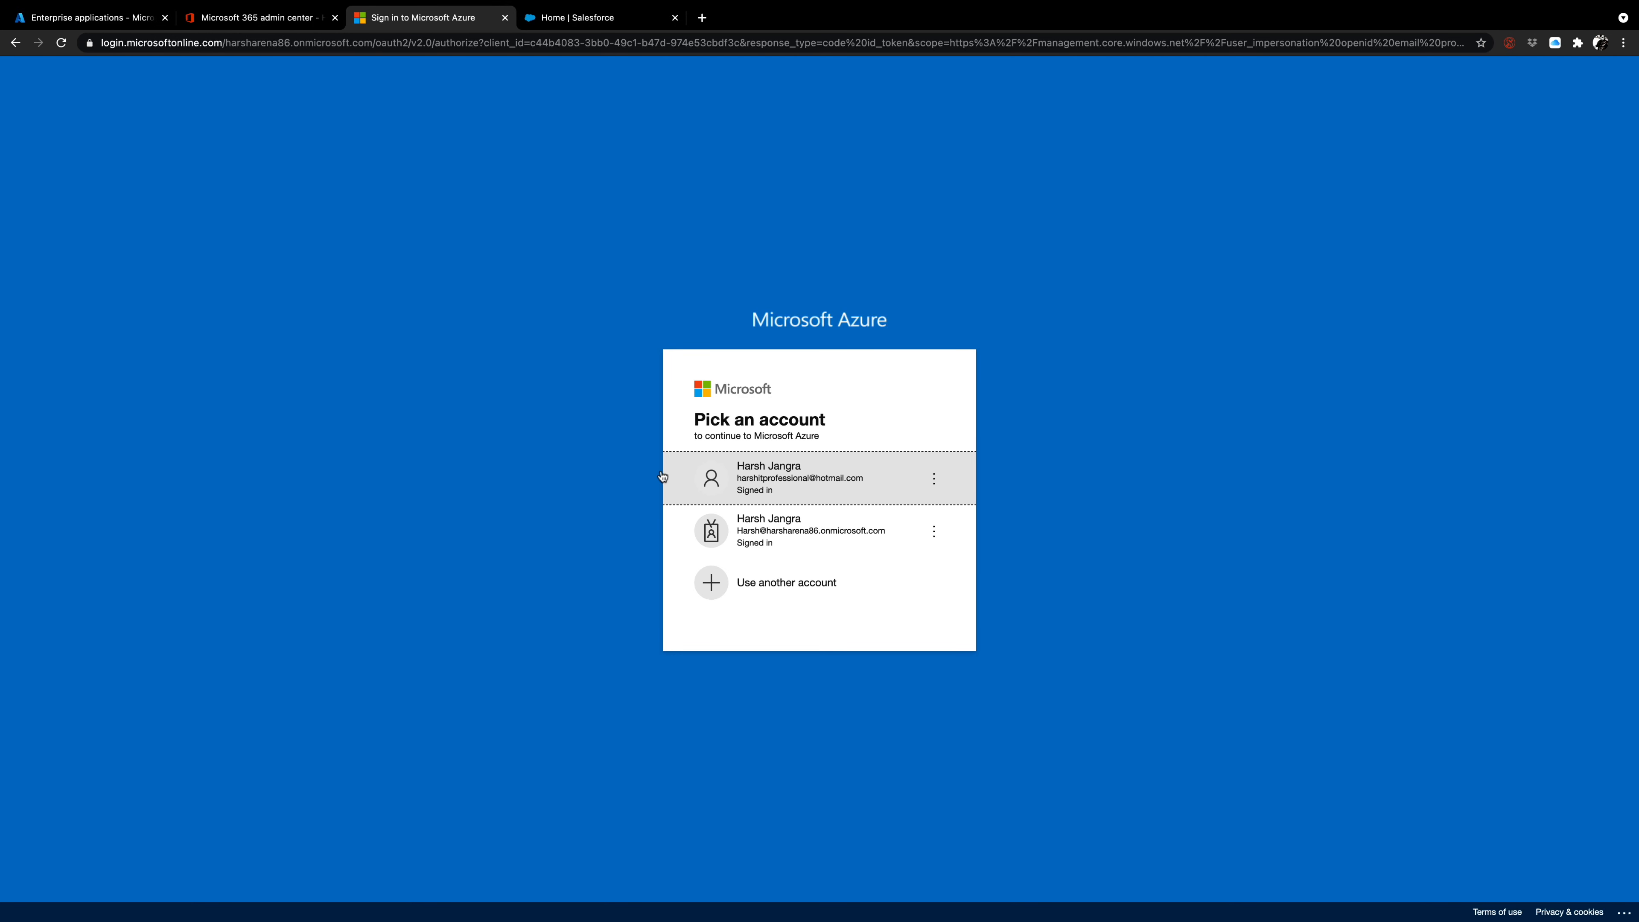
click(760, 544)
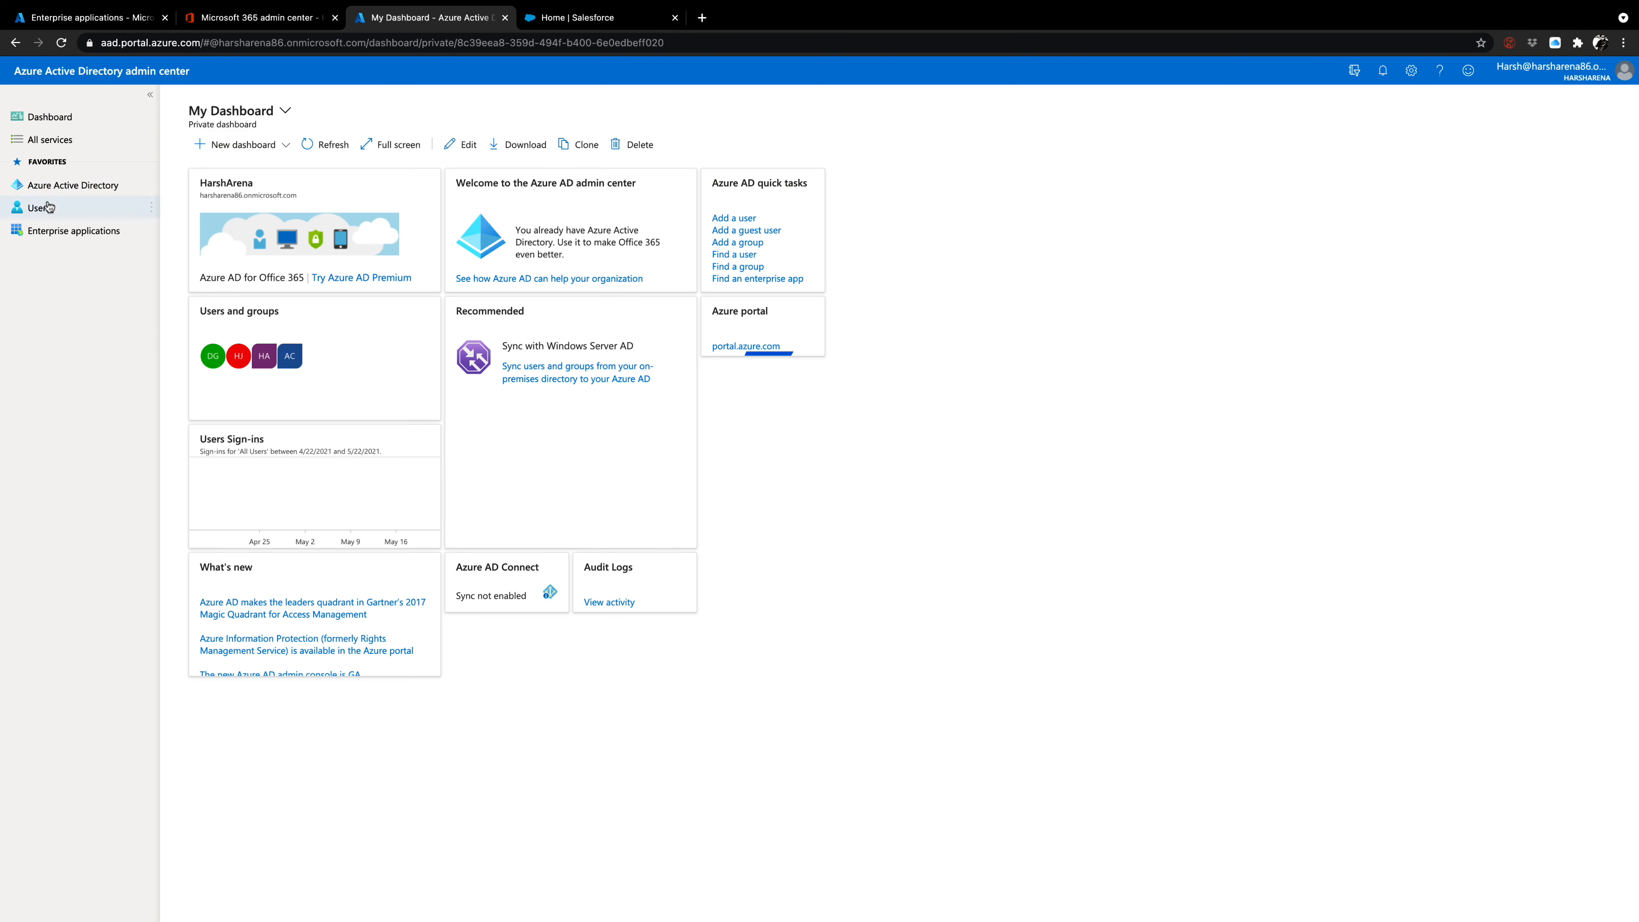
Start a new enterprise application in the Azure Active Directory admin center and choose Salesforce from the gallery's featured applications.
click(583, 19)
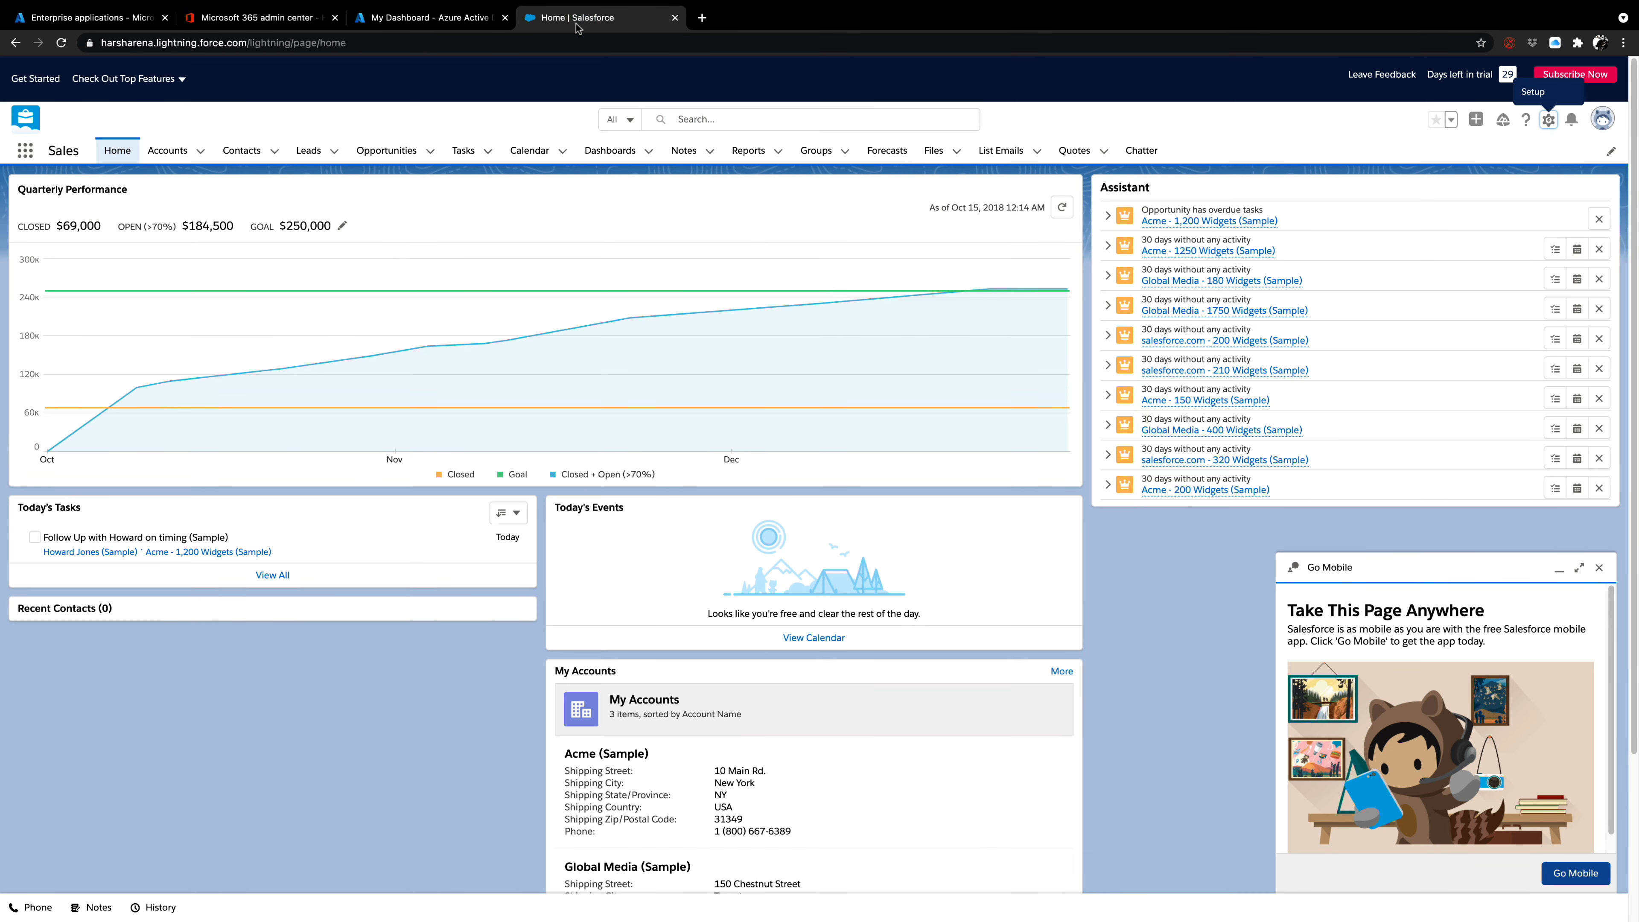
click(444, 19)
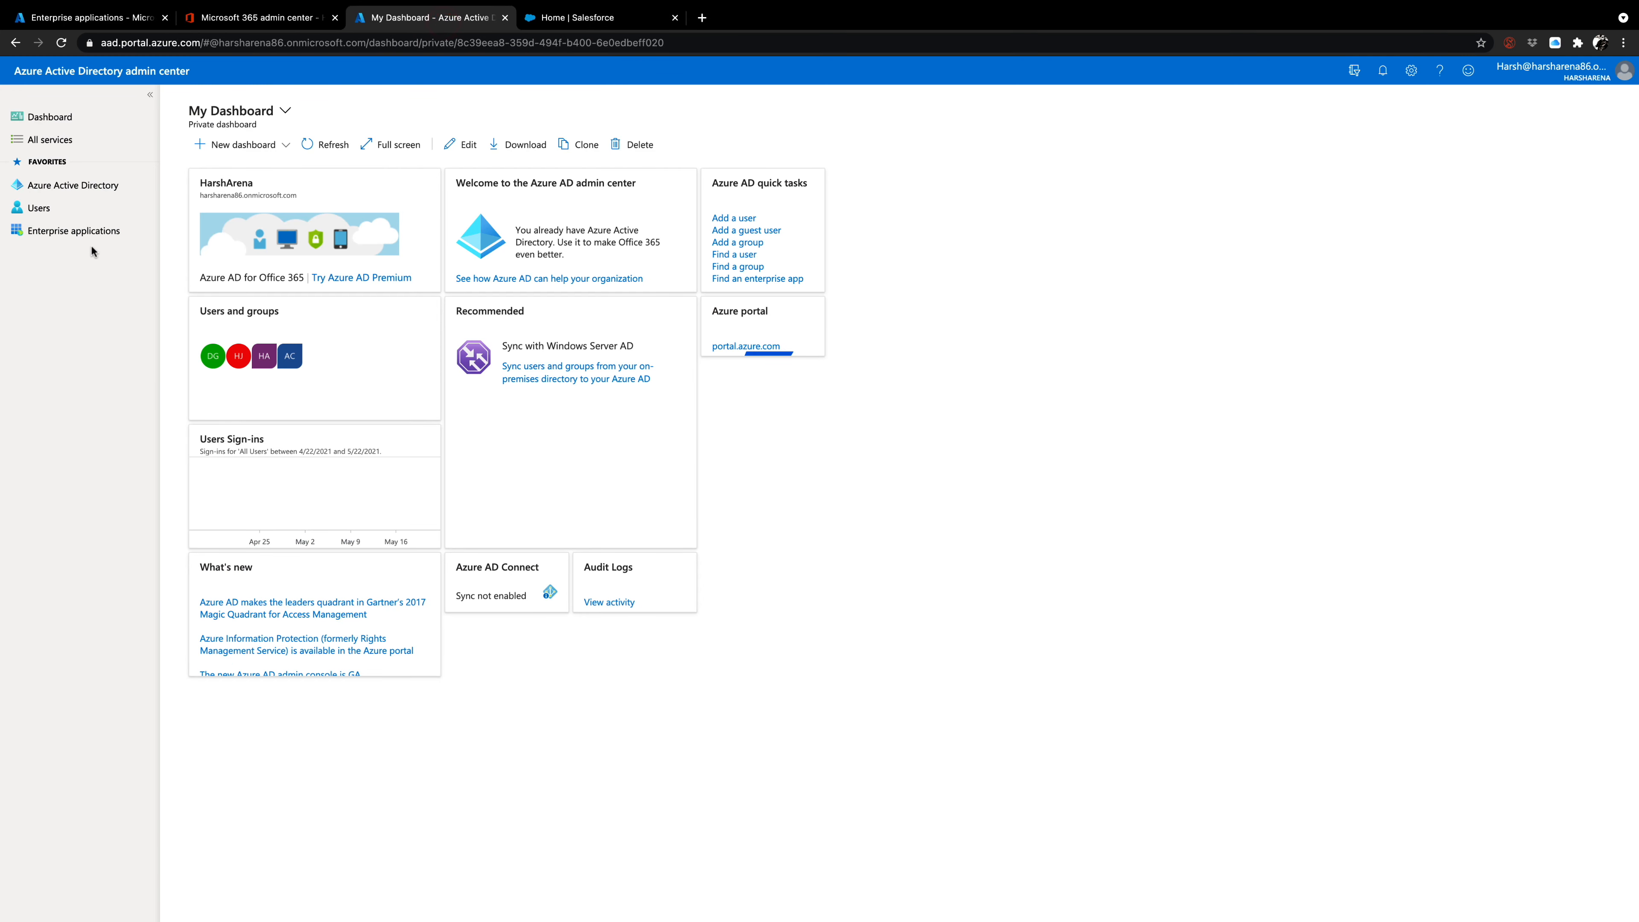
click(94, 231)
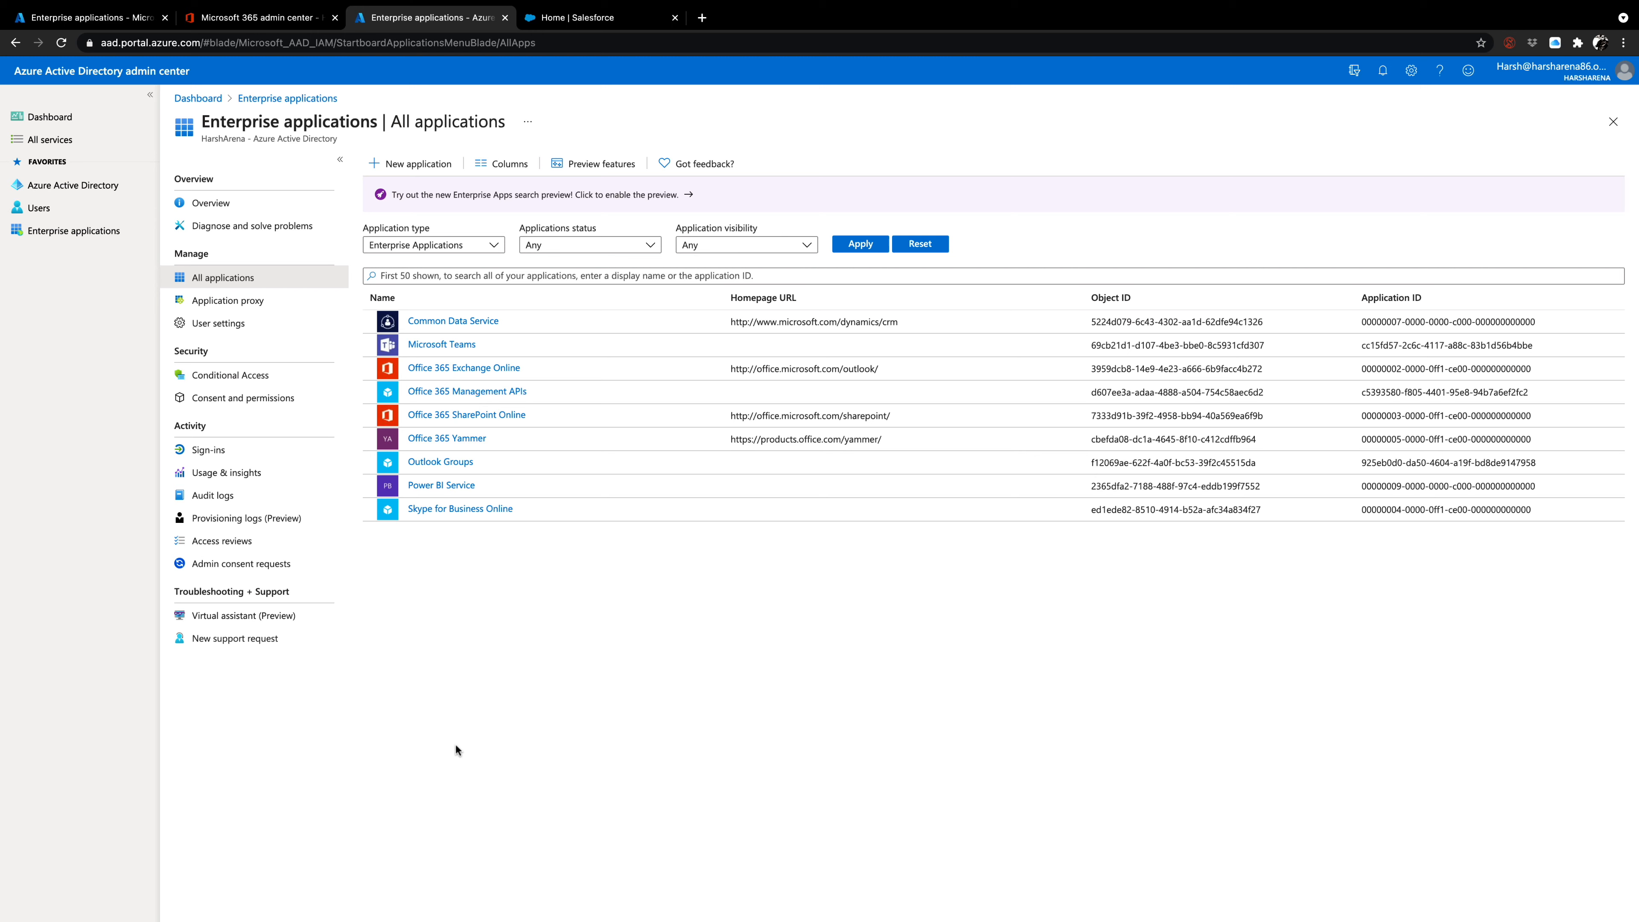
click(401, 169)
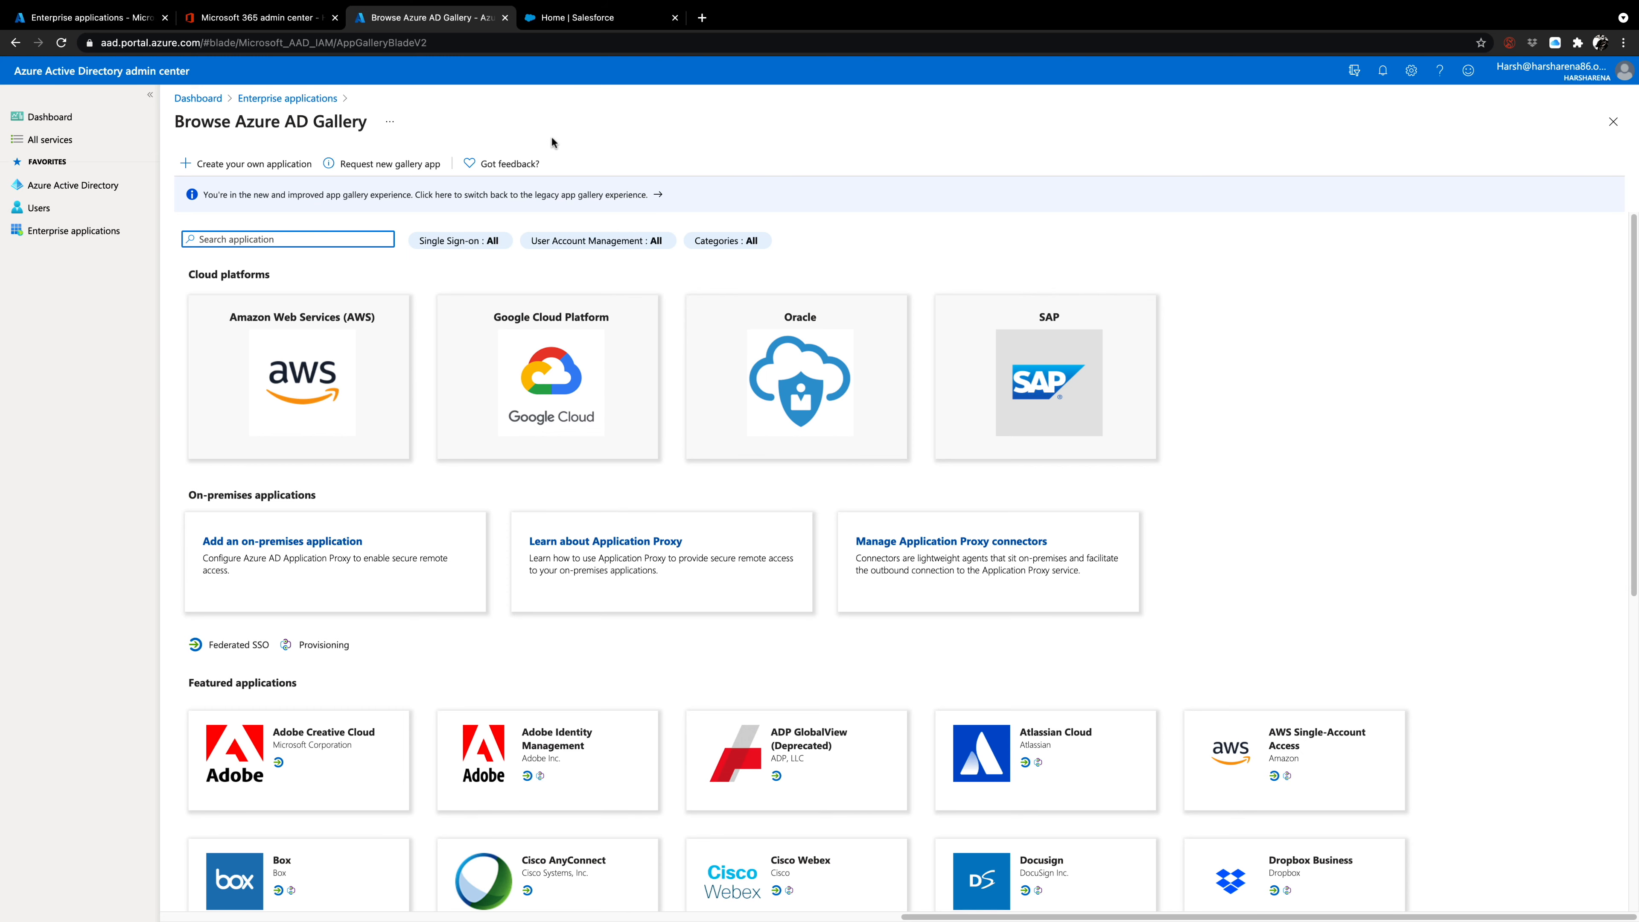
scroll(1300, 611, down, 3)
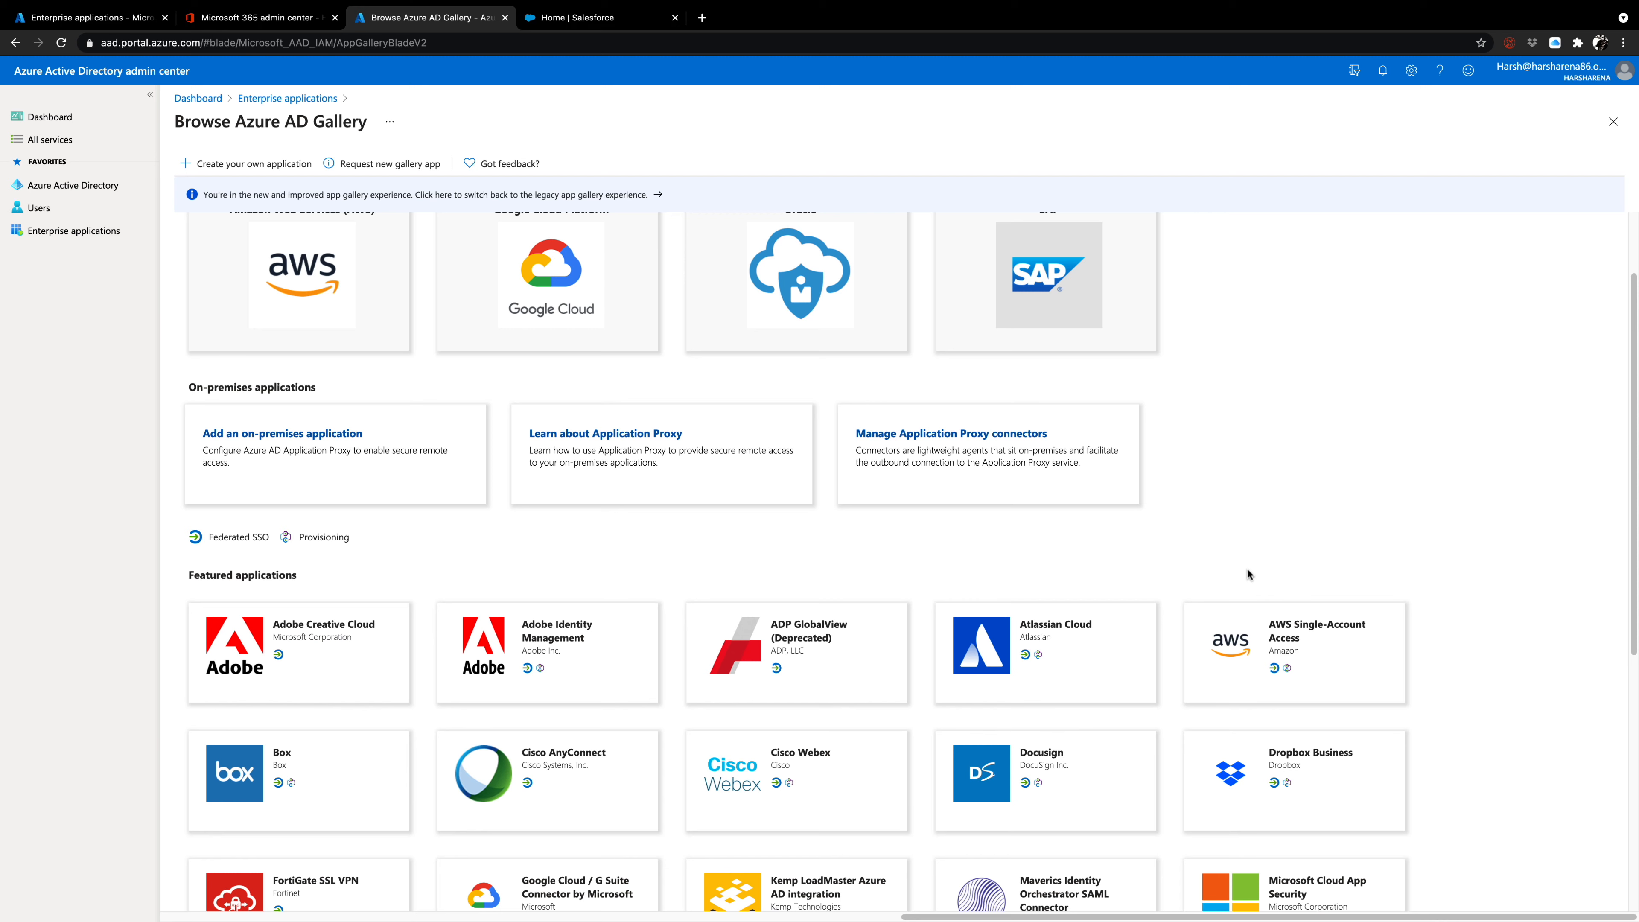
scroll(1107, 543, down, 2)
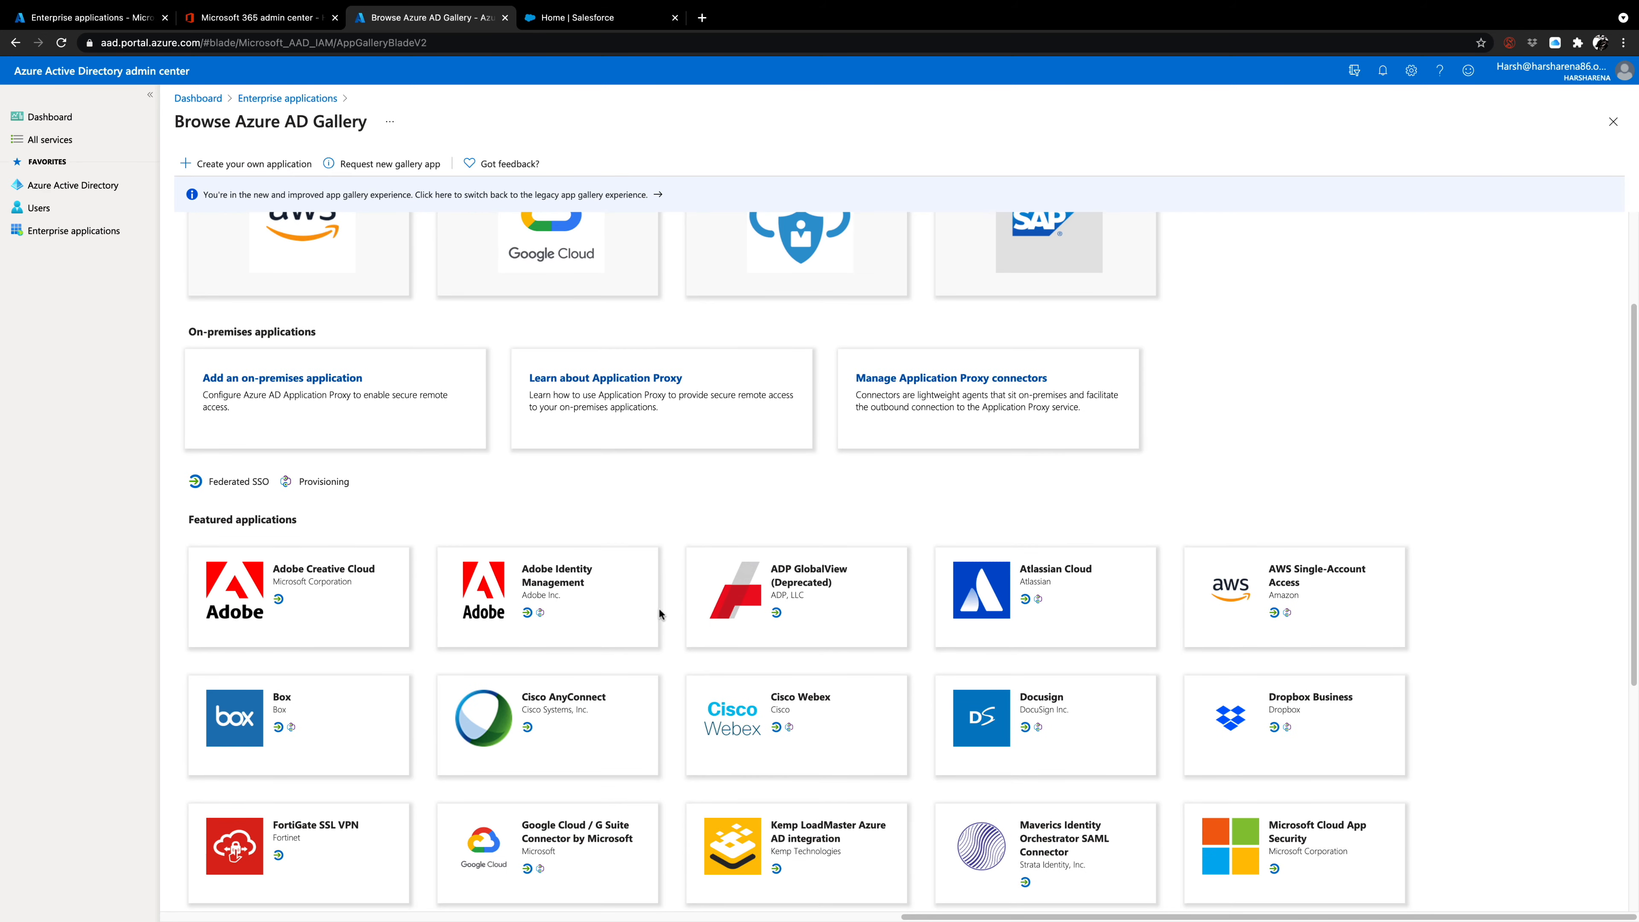
scroll(659, 613, down, 5)
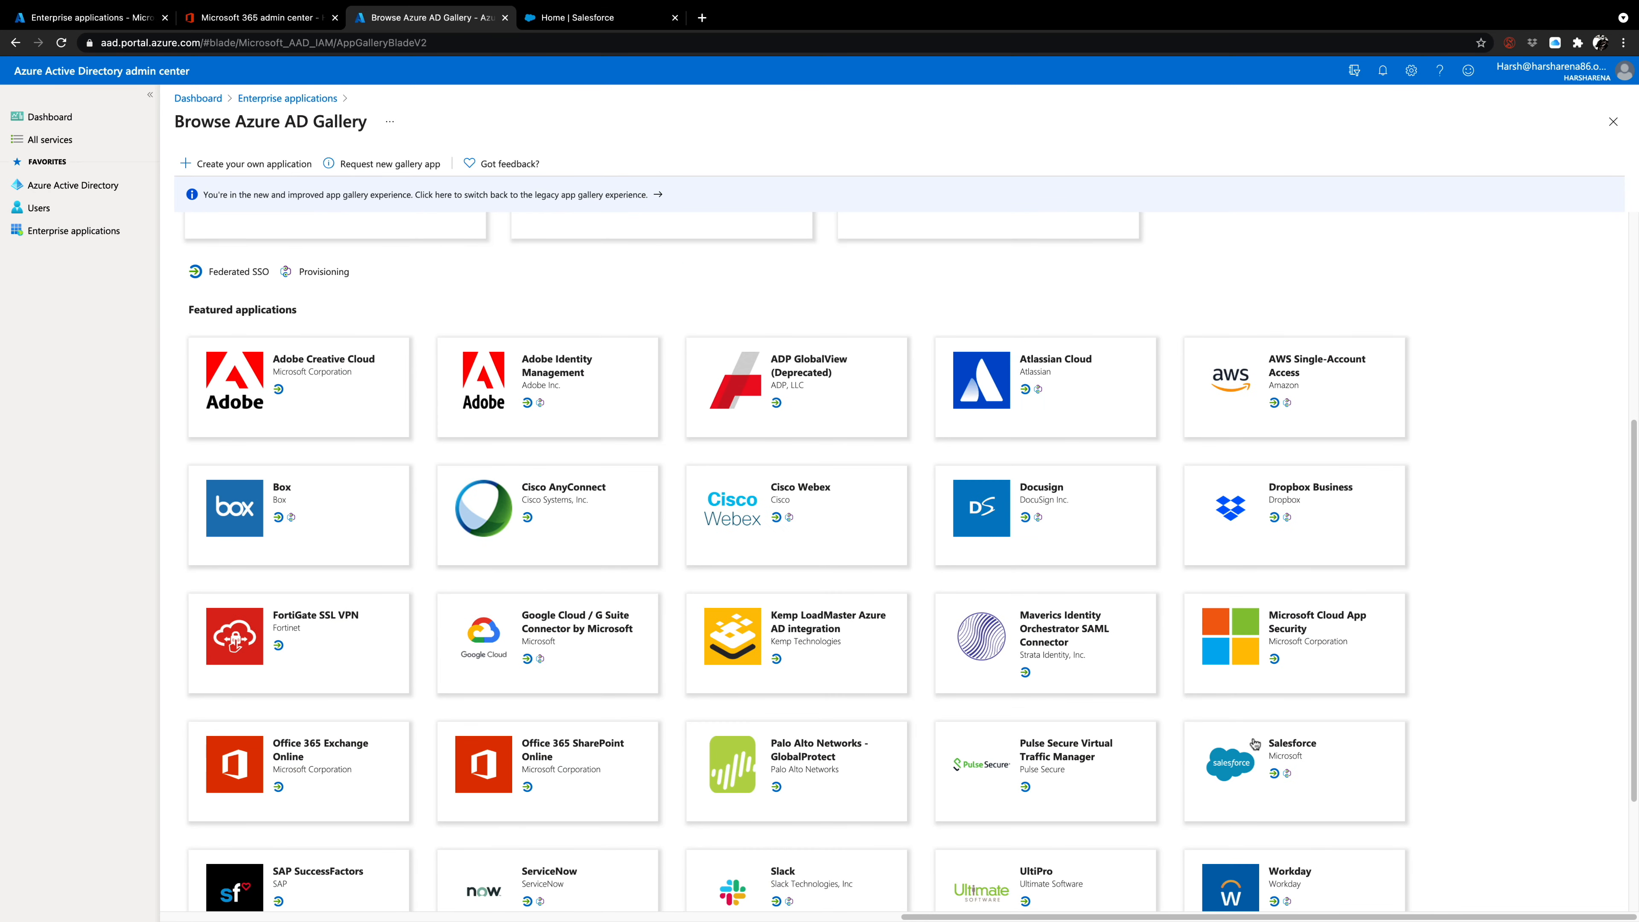
scroll(1254, 744, down, 3)
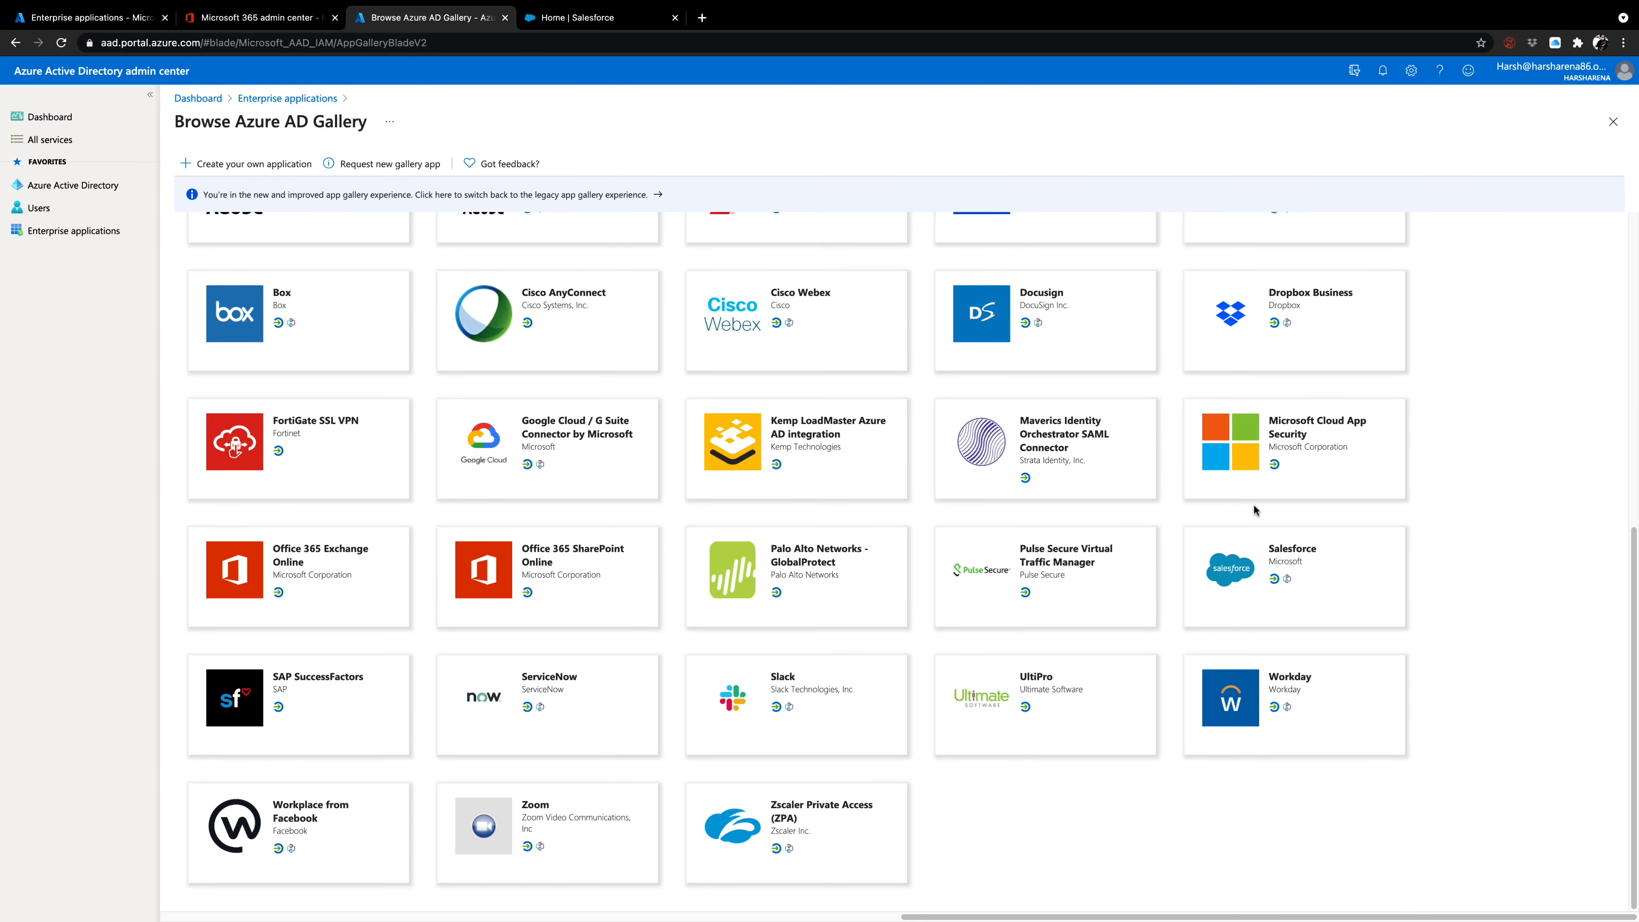
click(1230, 577)
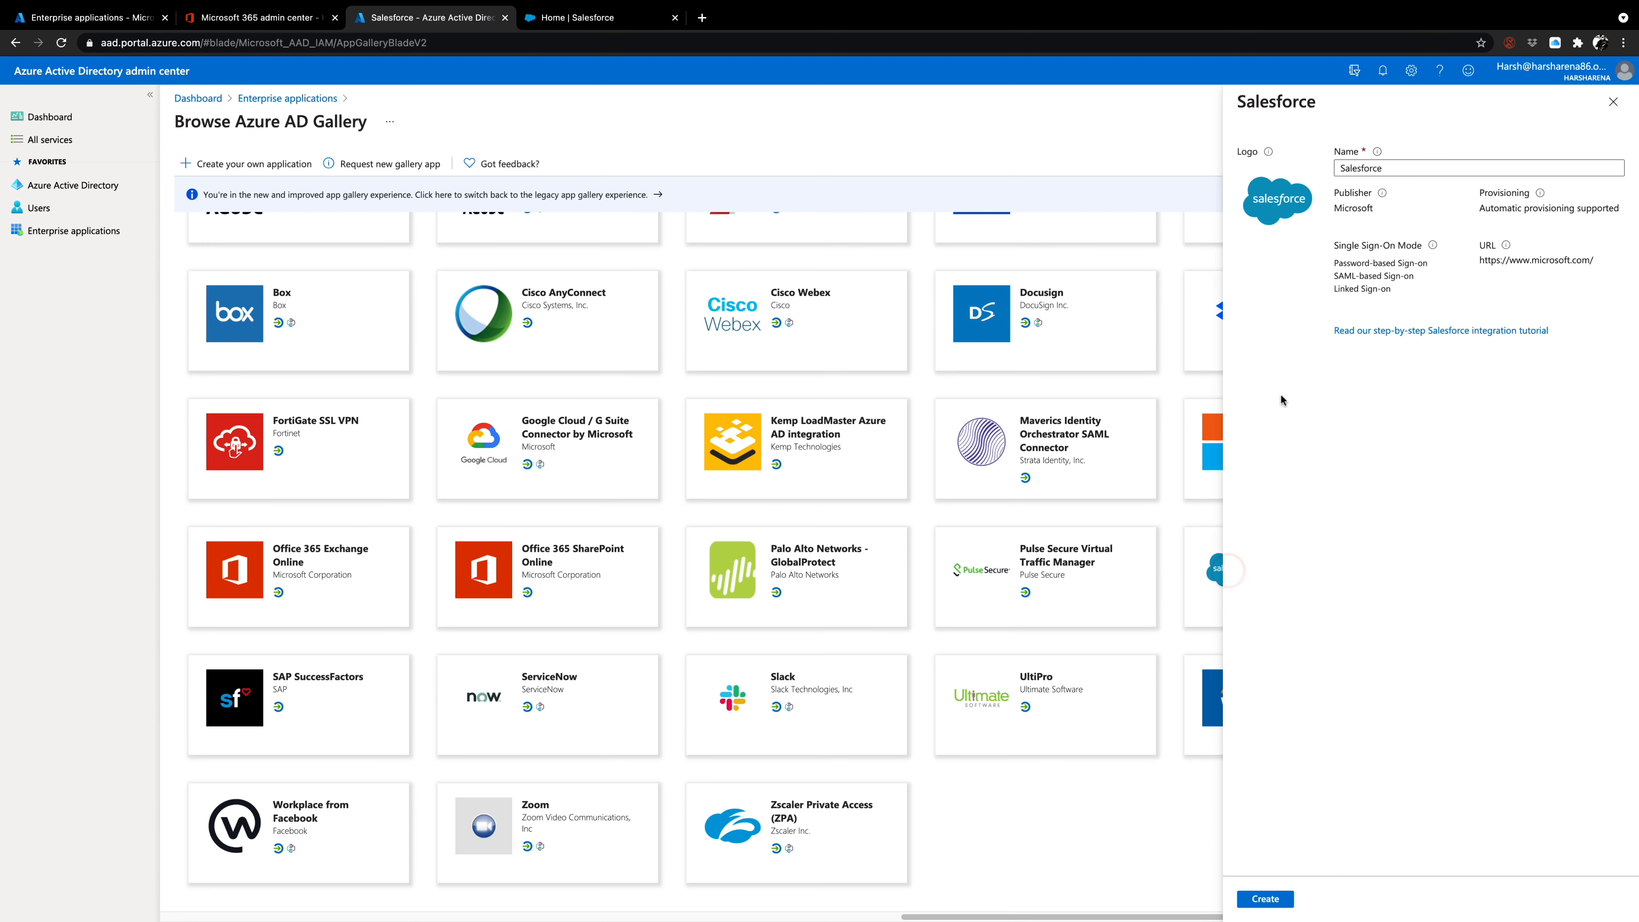
Name the Salesforce gallery application HarshArena App and dismiss the browser notification.
double_click(1402, 169)
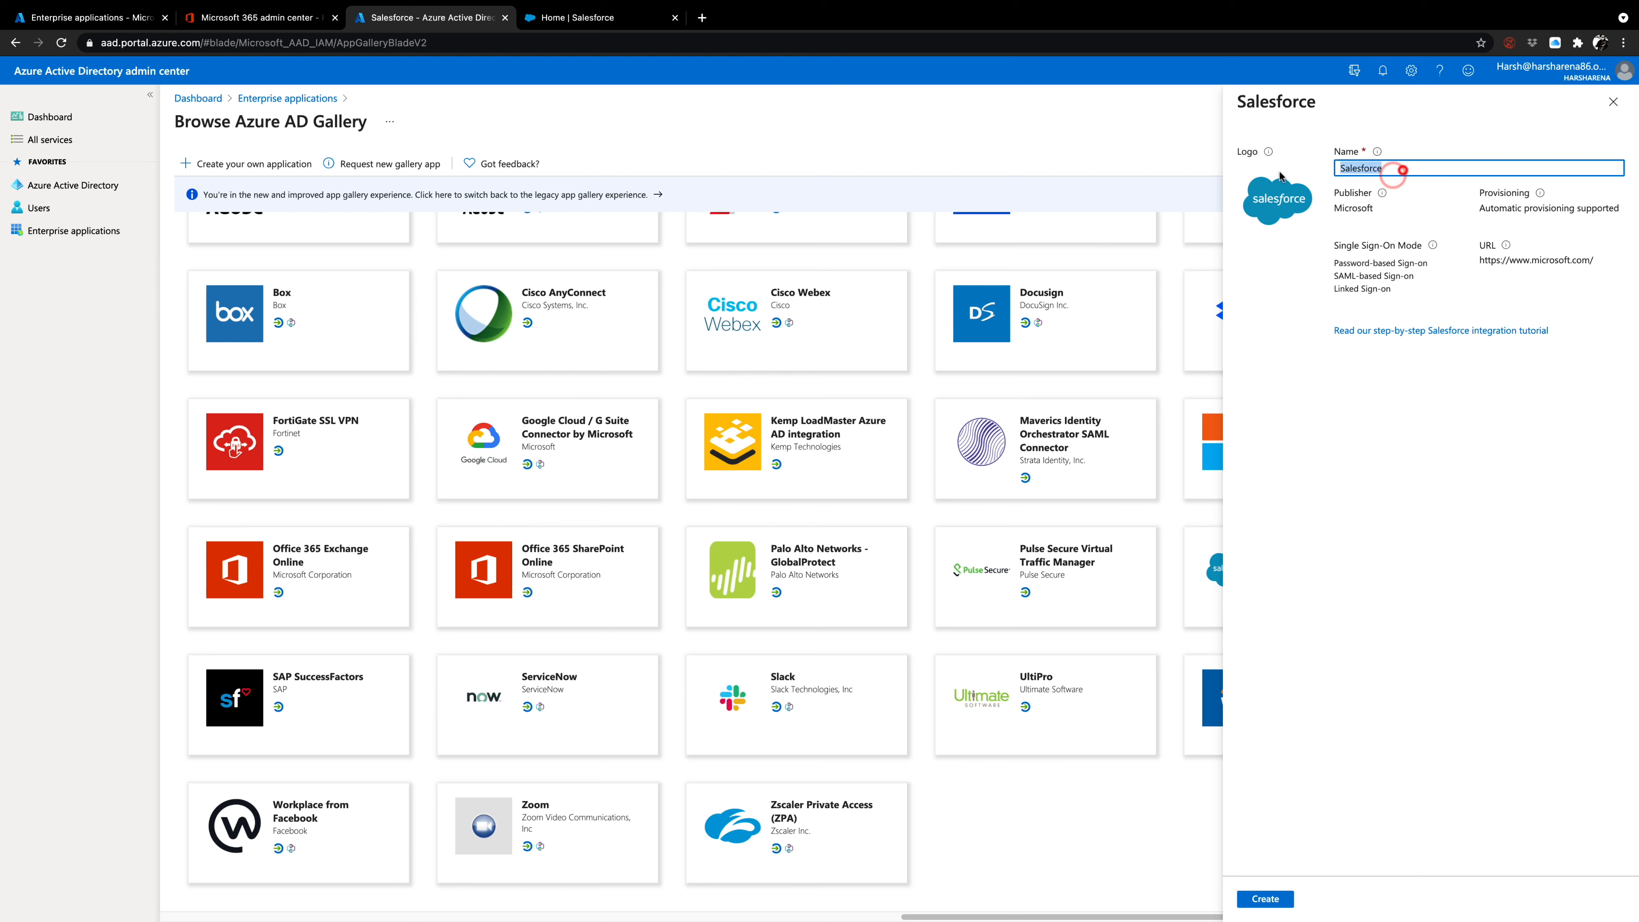
text(Harsh)
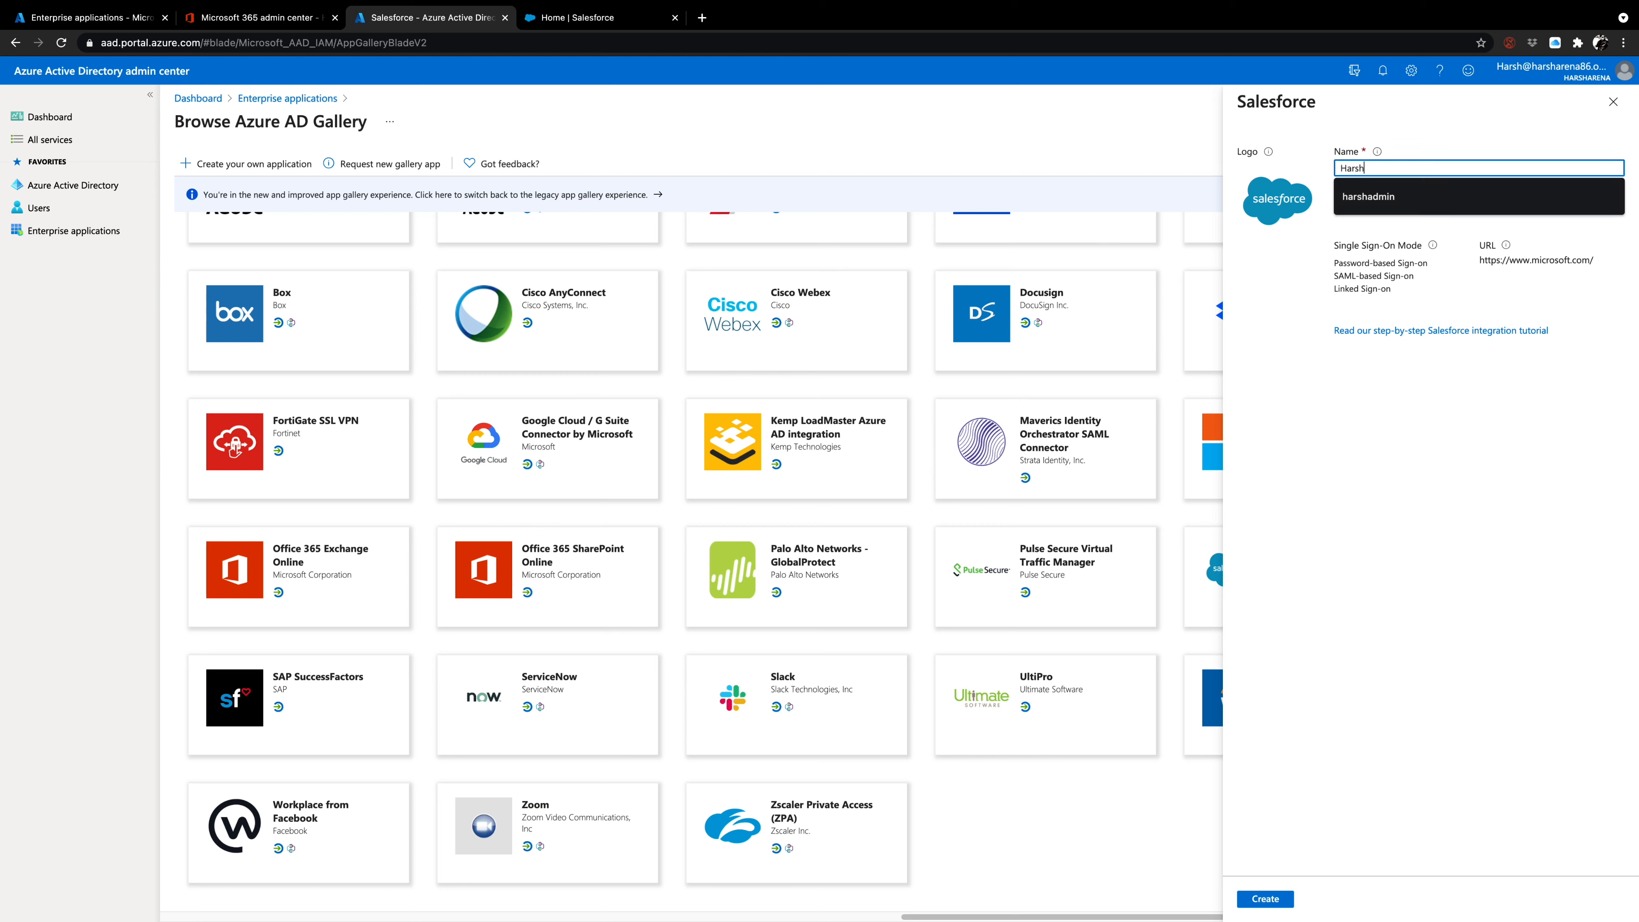
text(ARena)
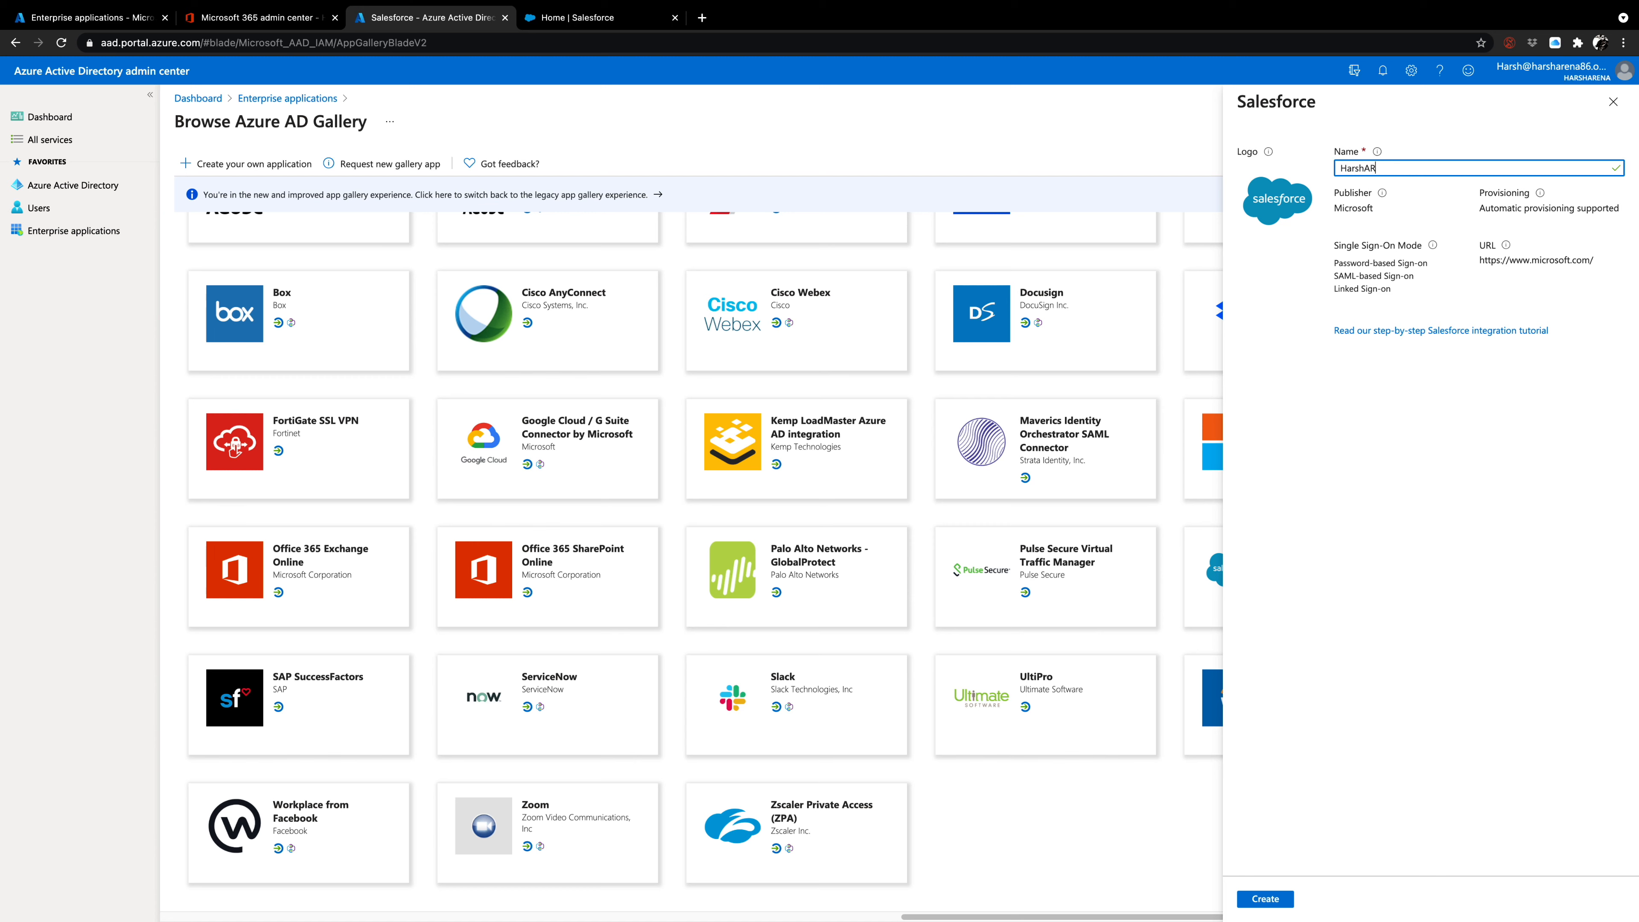
key(BackSpace)
text(rena App)
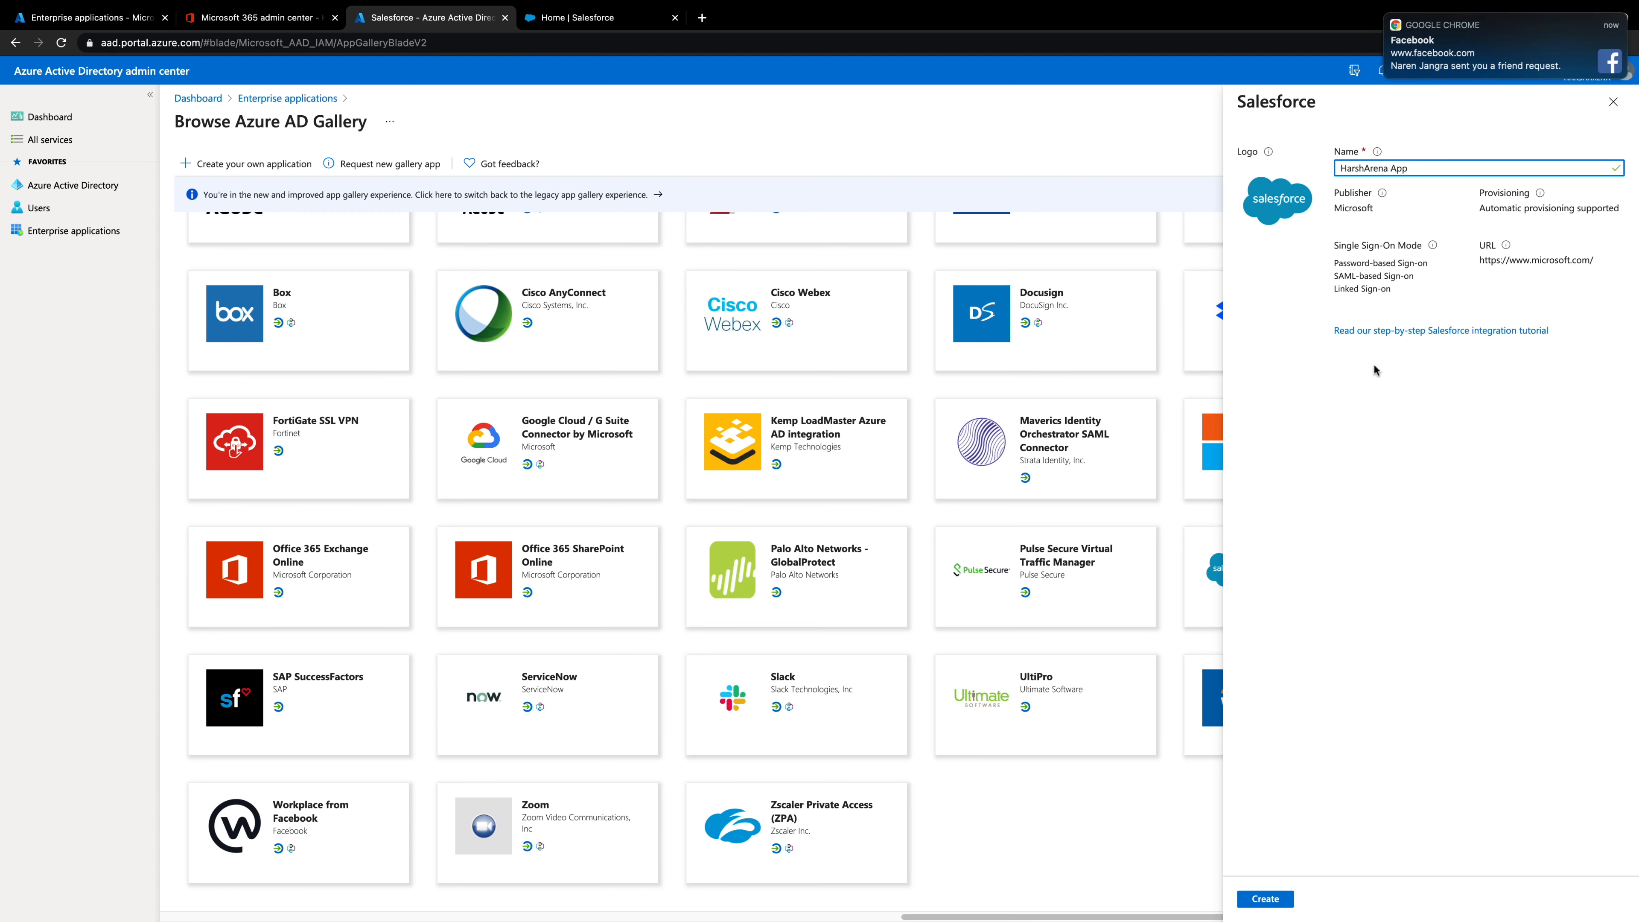
mouse_move(1405, 7)
click(1385, 14)
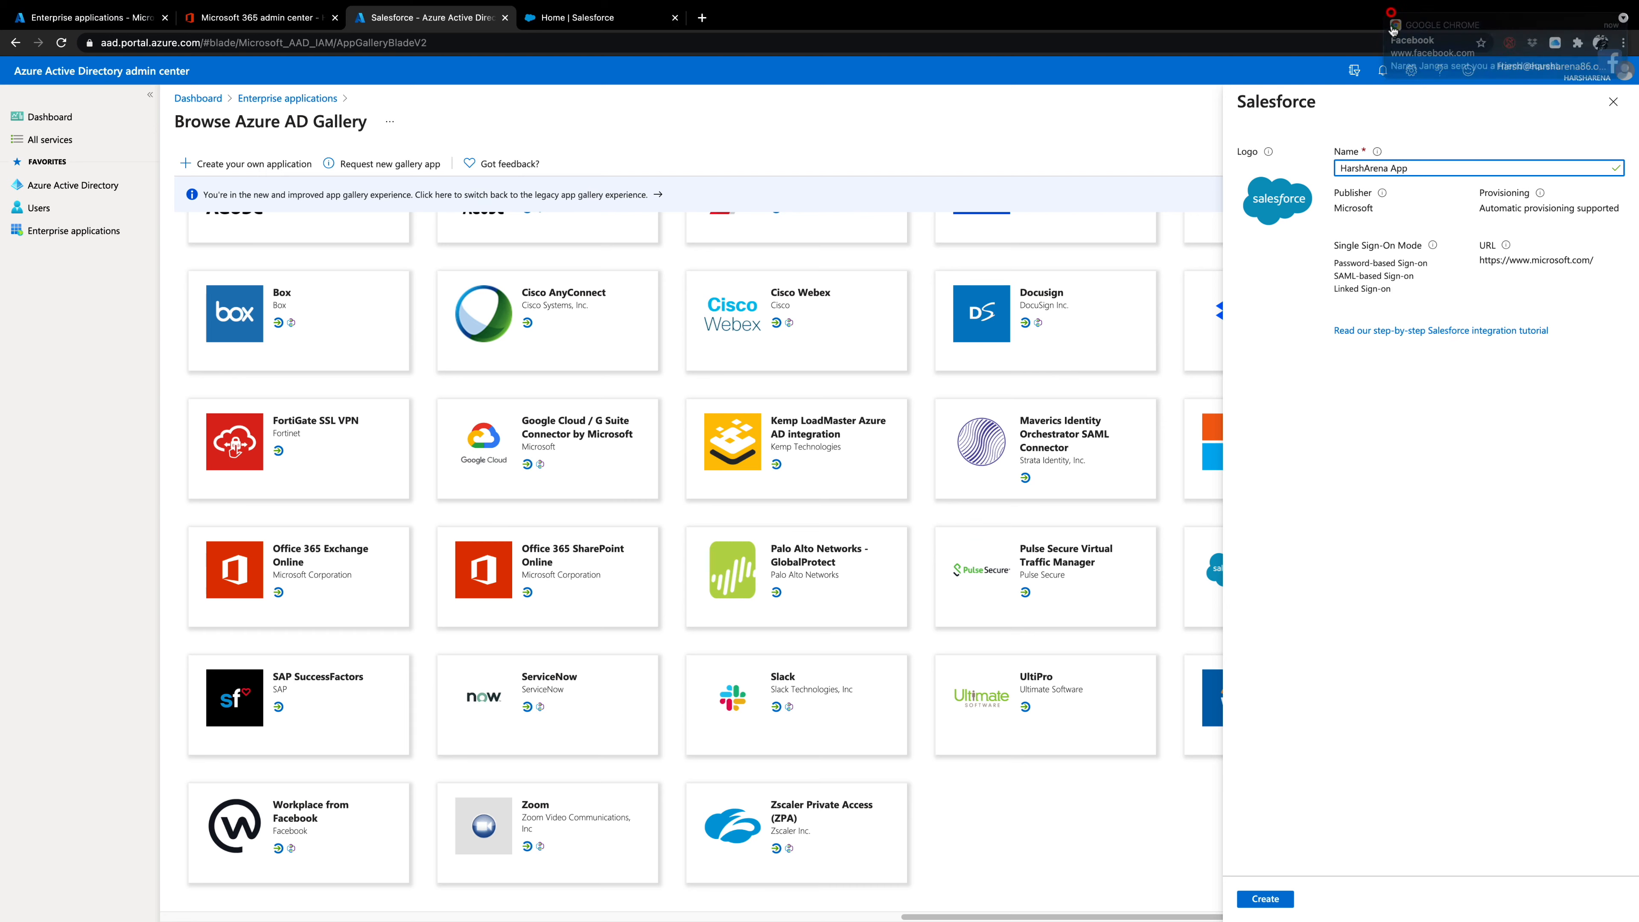
Open the step-by-step Salesforce integration tutorial in a new tab, read its prerequisites and configuration overview, and close it.
right_click(1399, 331)
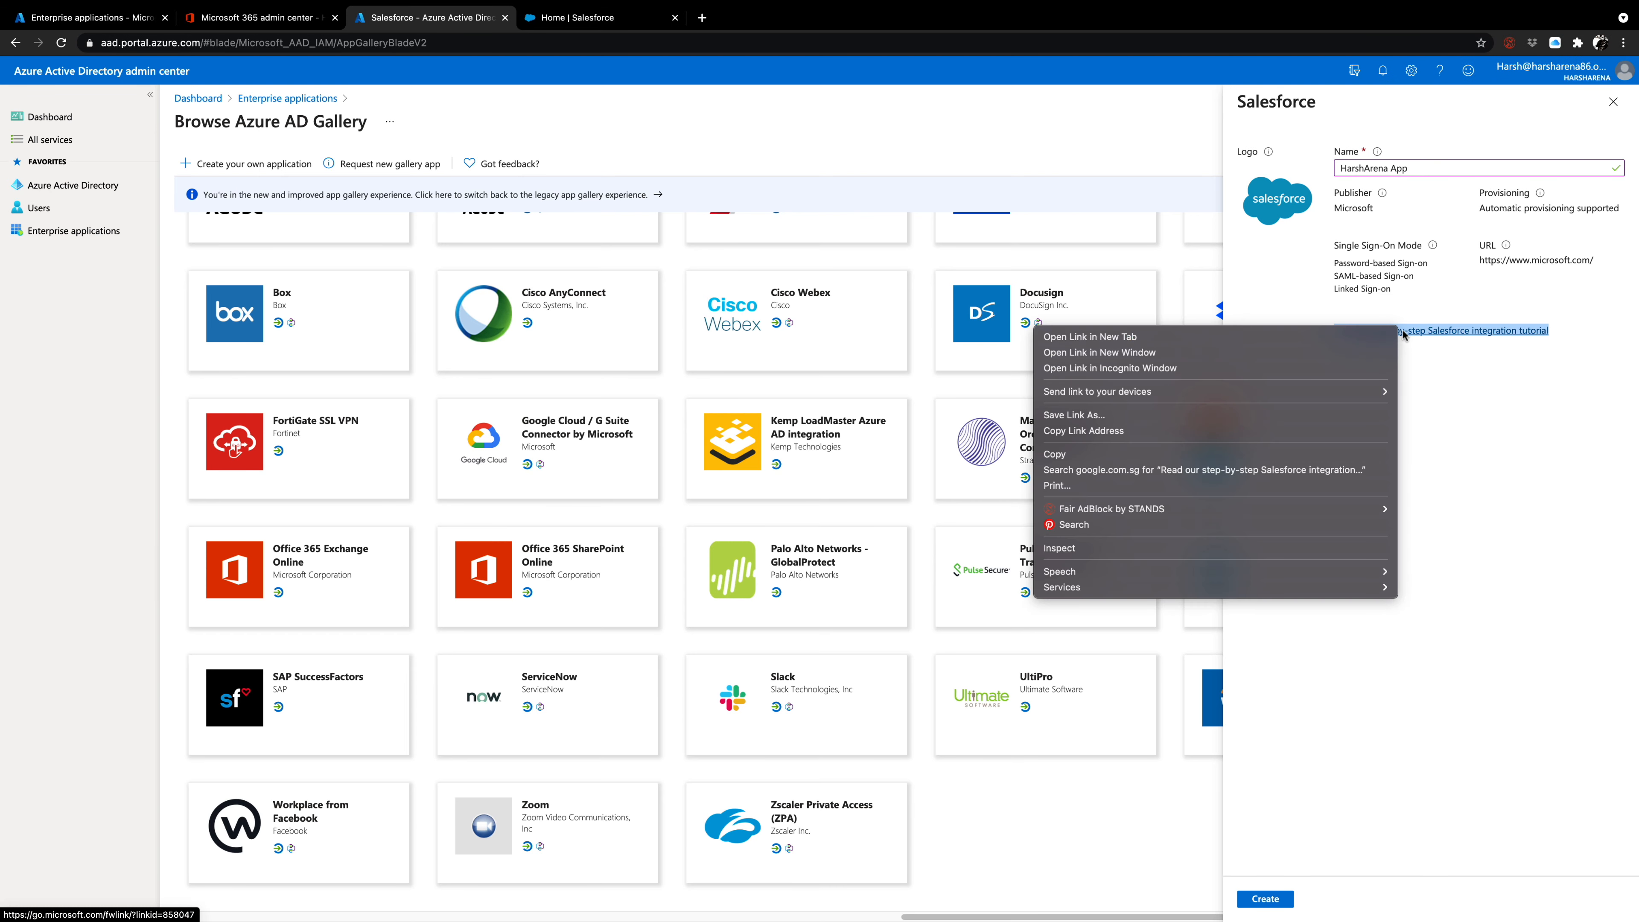
click(1366, 336)
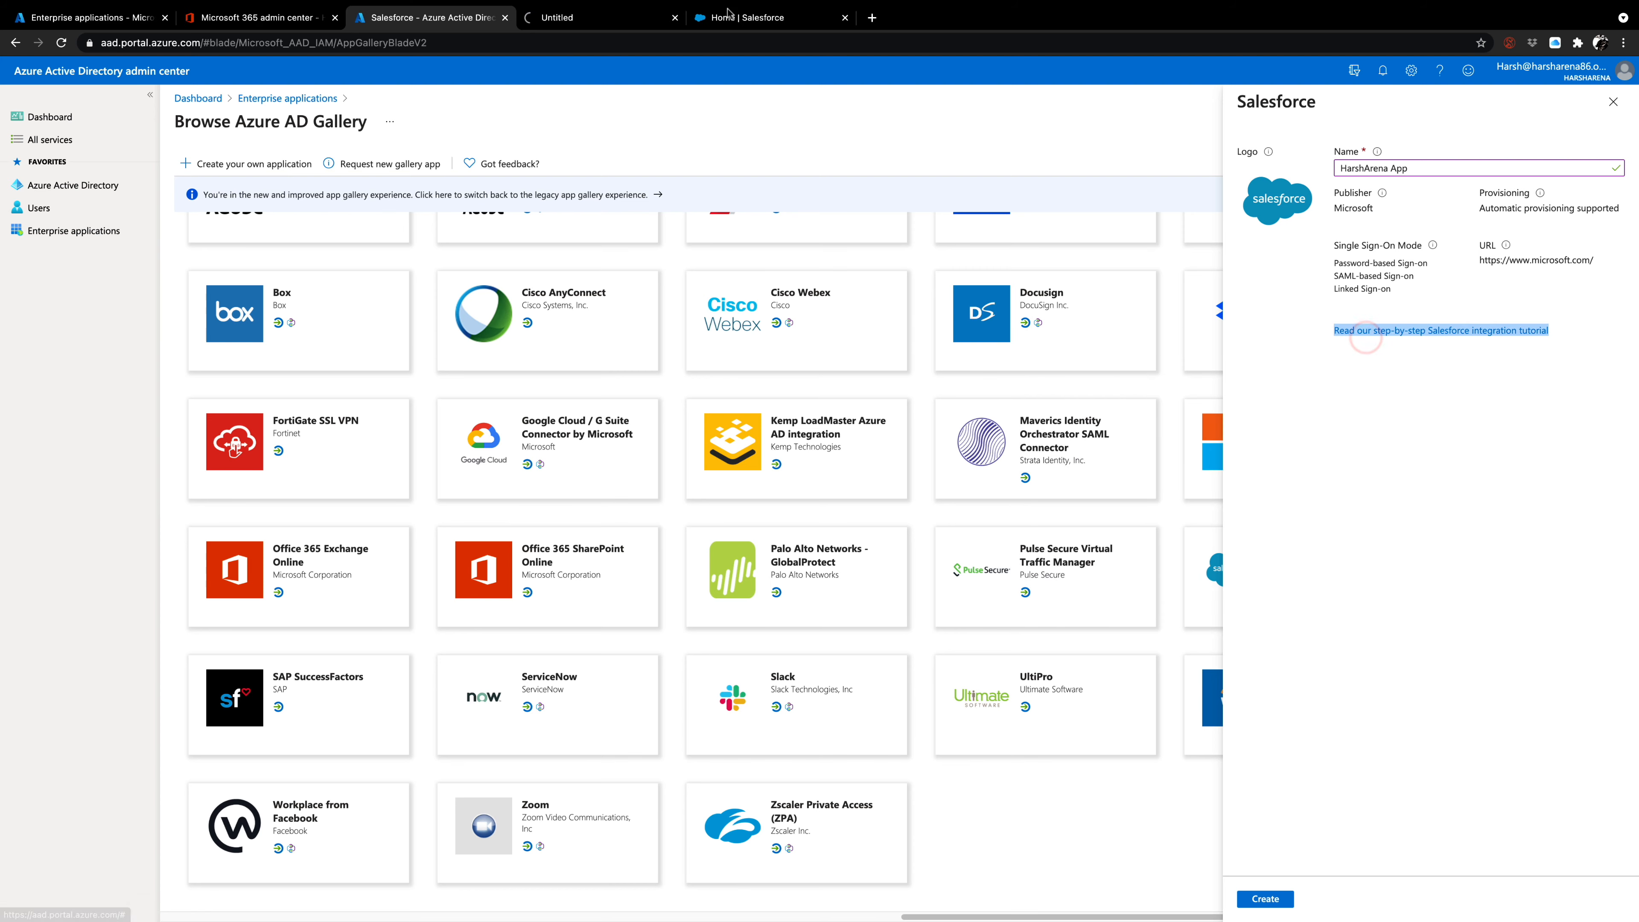
click(602, 19)
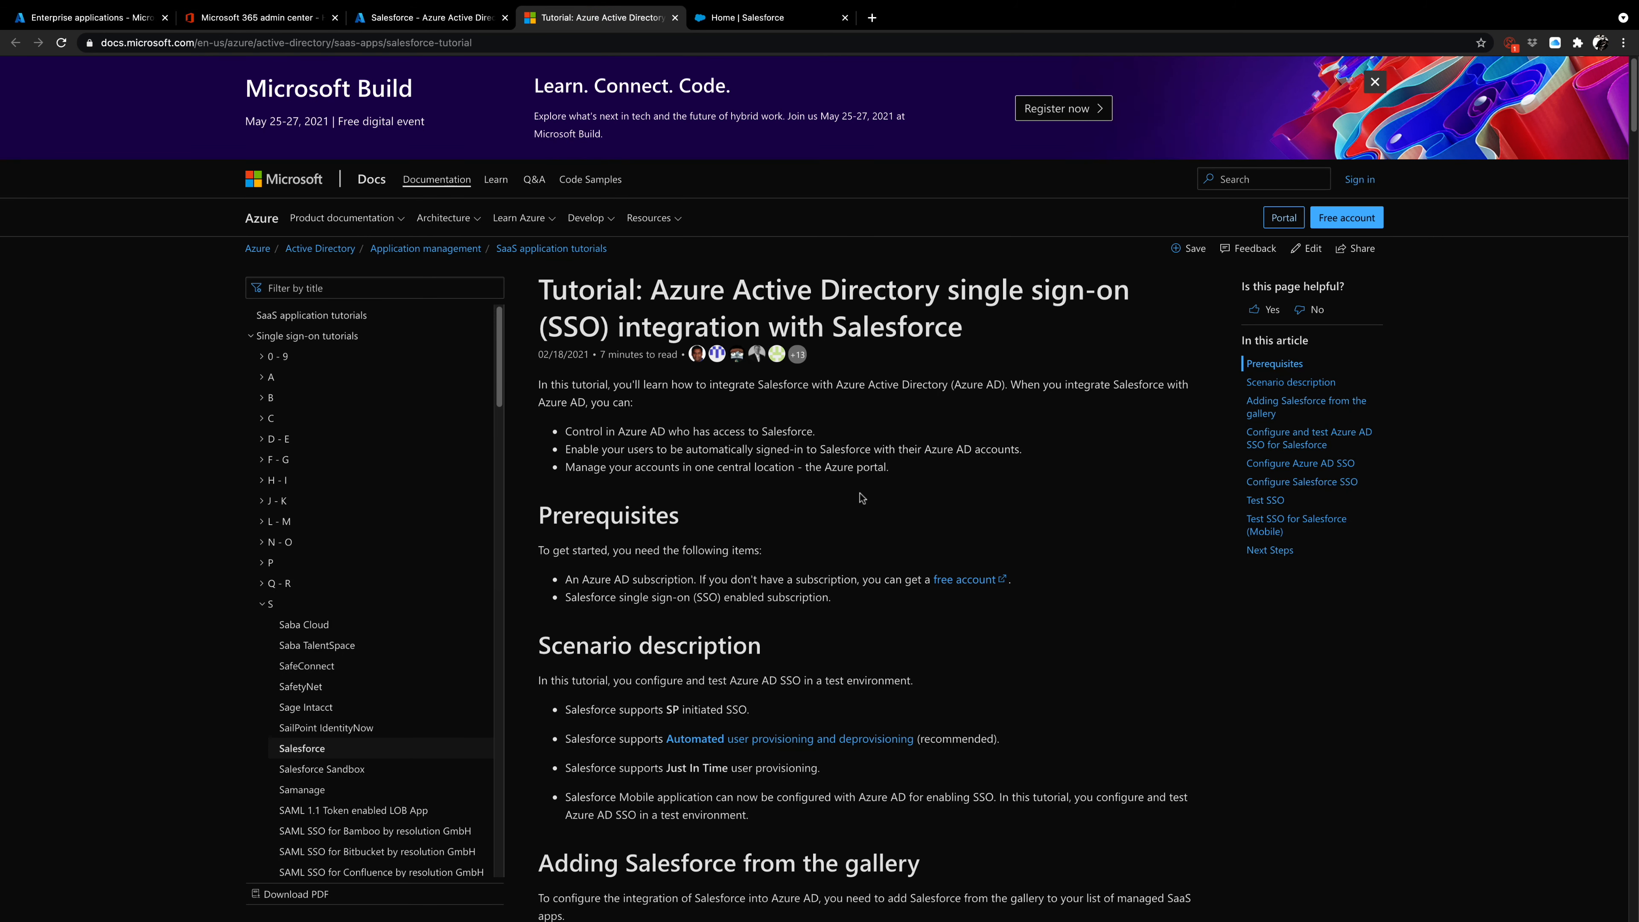
scroll(863, 504, down, 5)
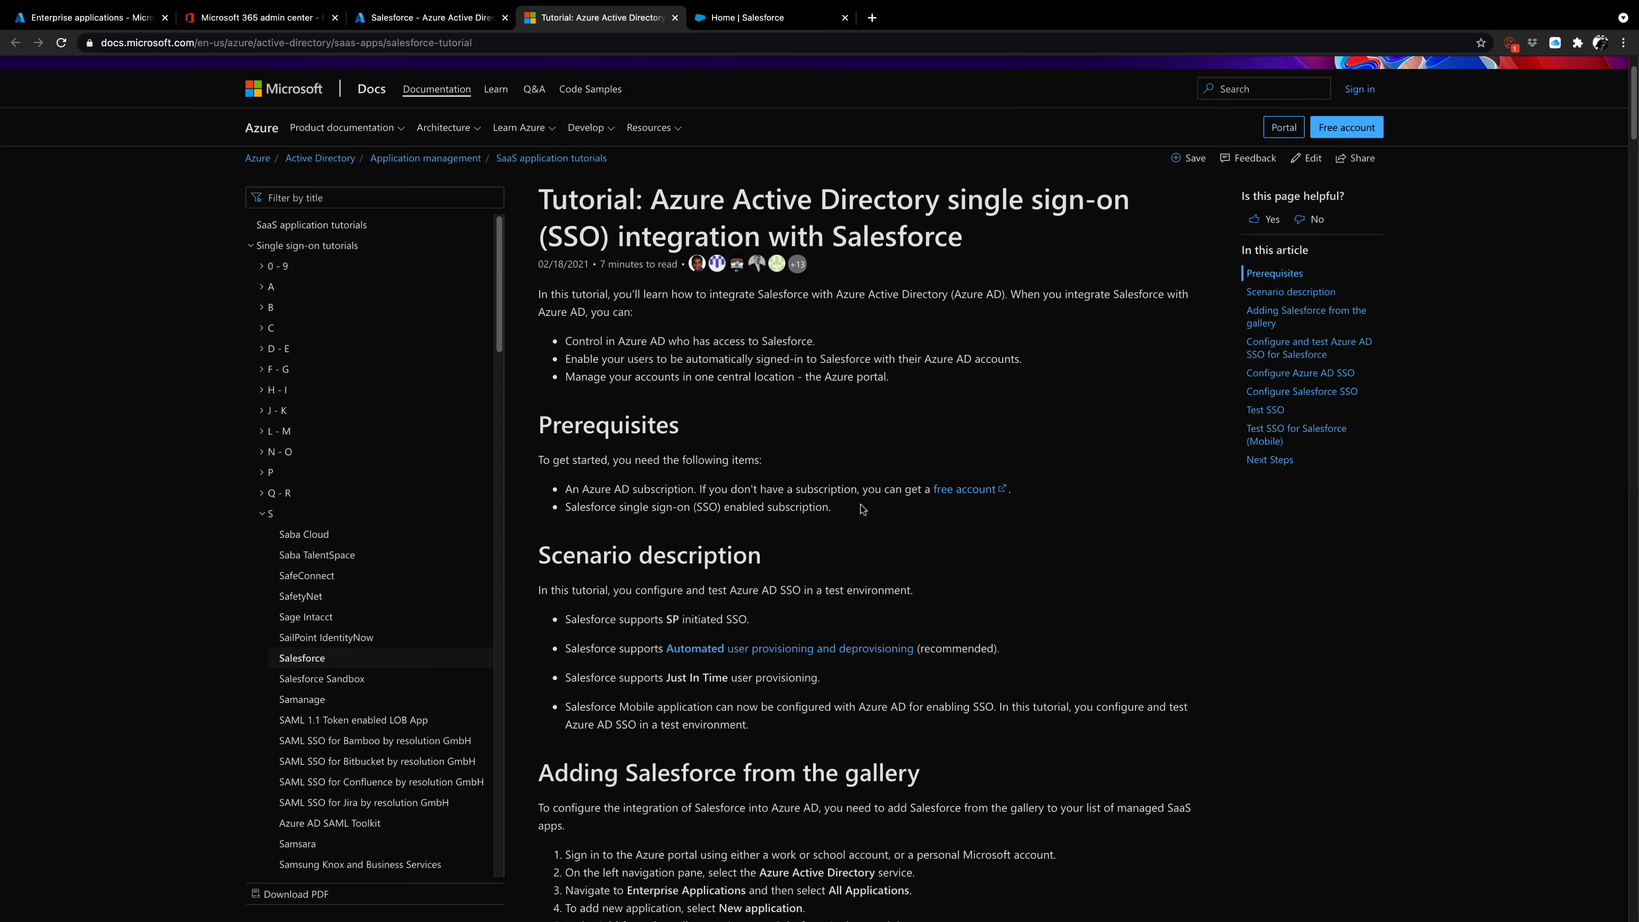
scroll(864, 505, down, 1)
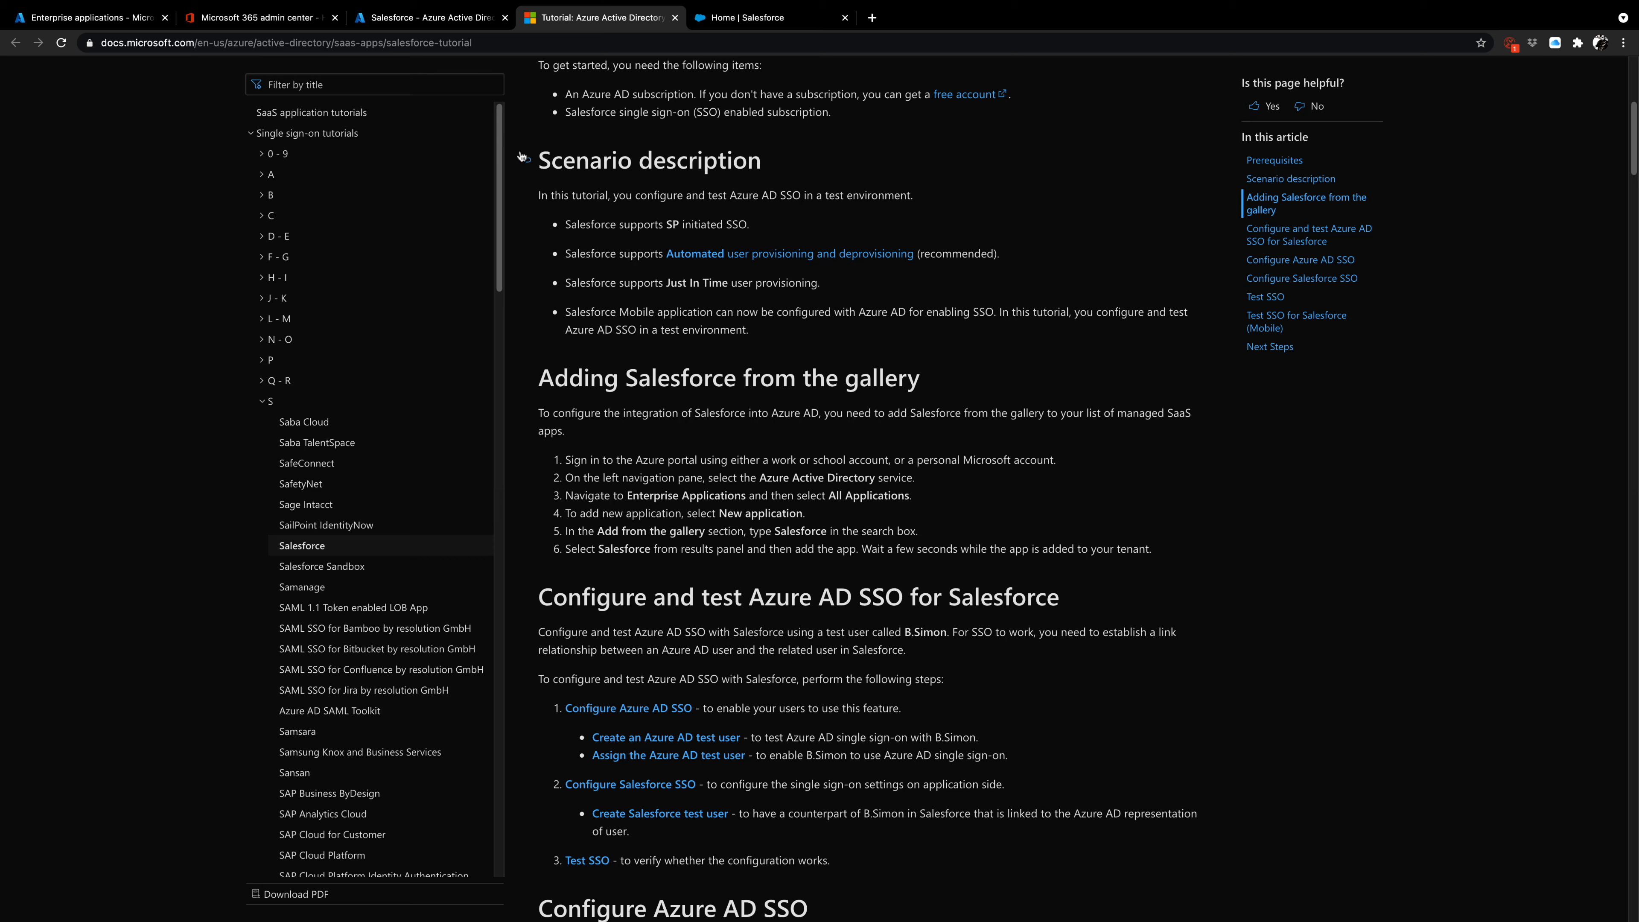
click(674, 18)
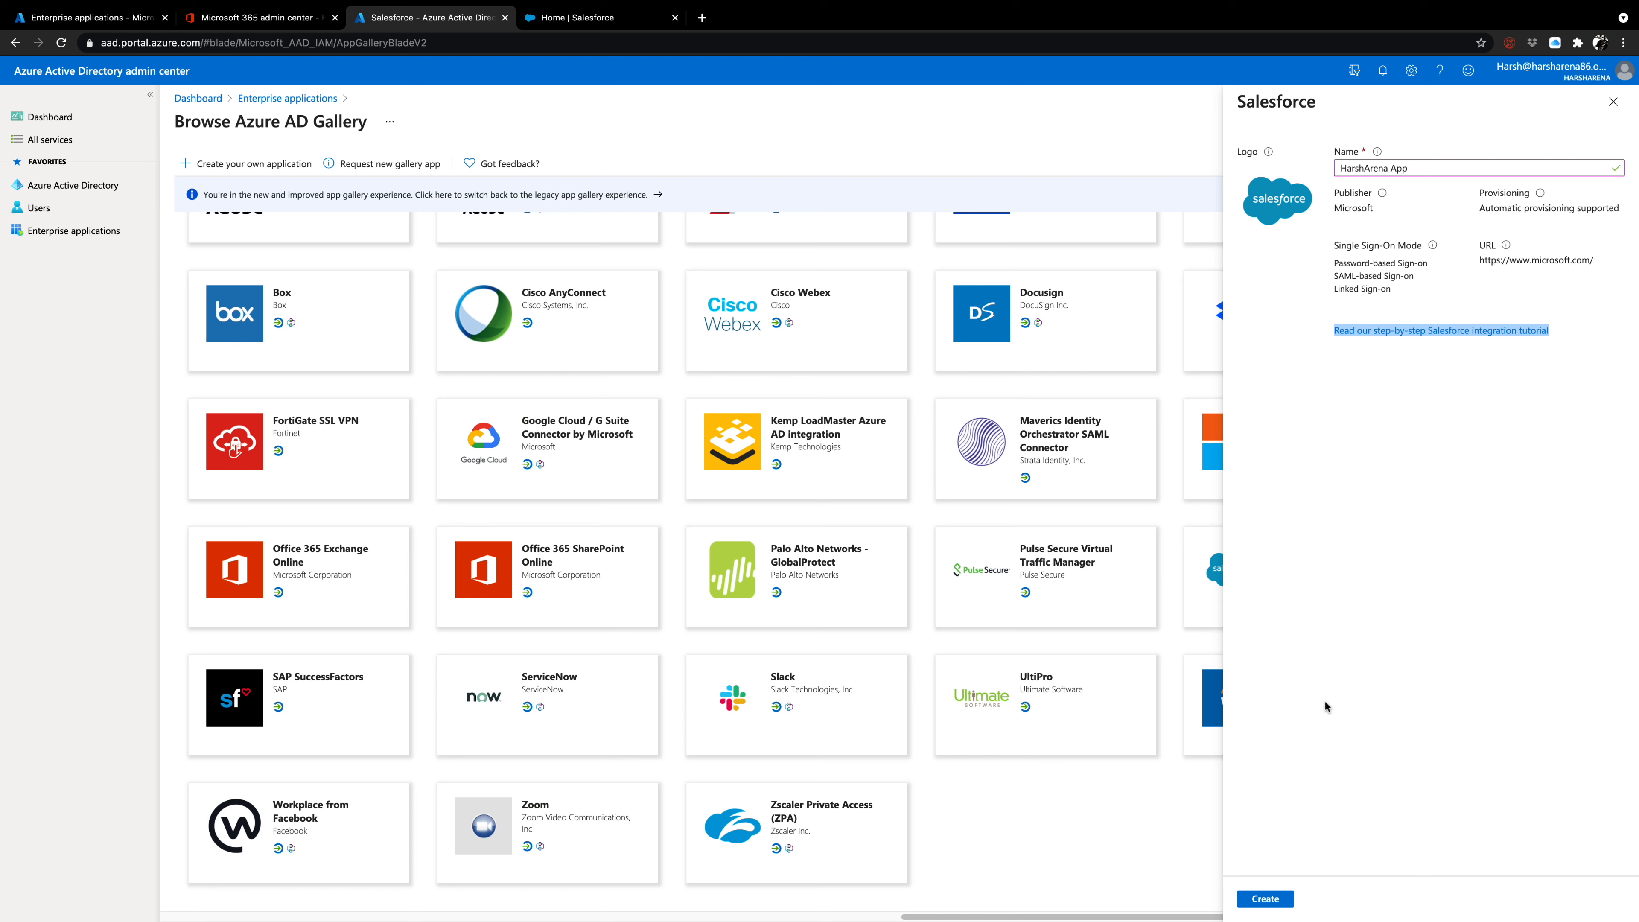
Create the HarshArena App application and keep its page open by declining to discard unsaved edits.
click(1283, 899)
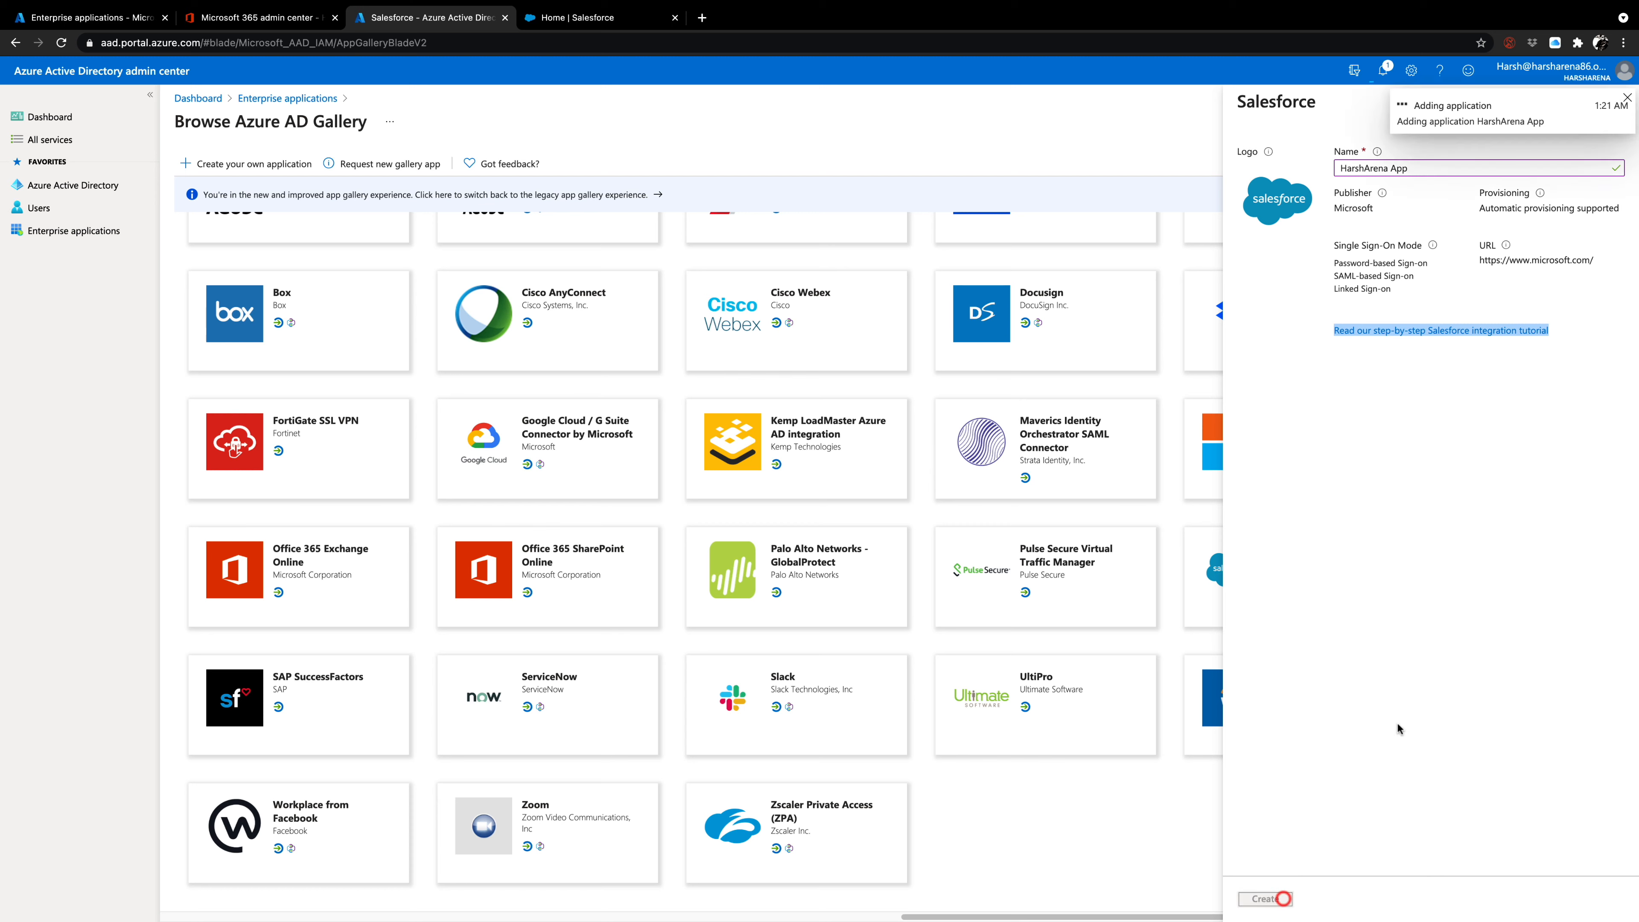
click(1381, 73)
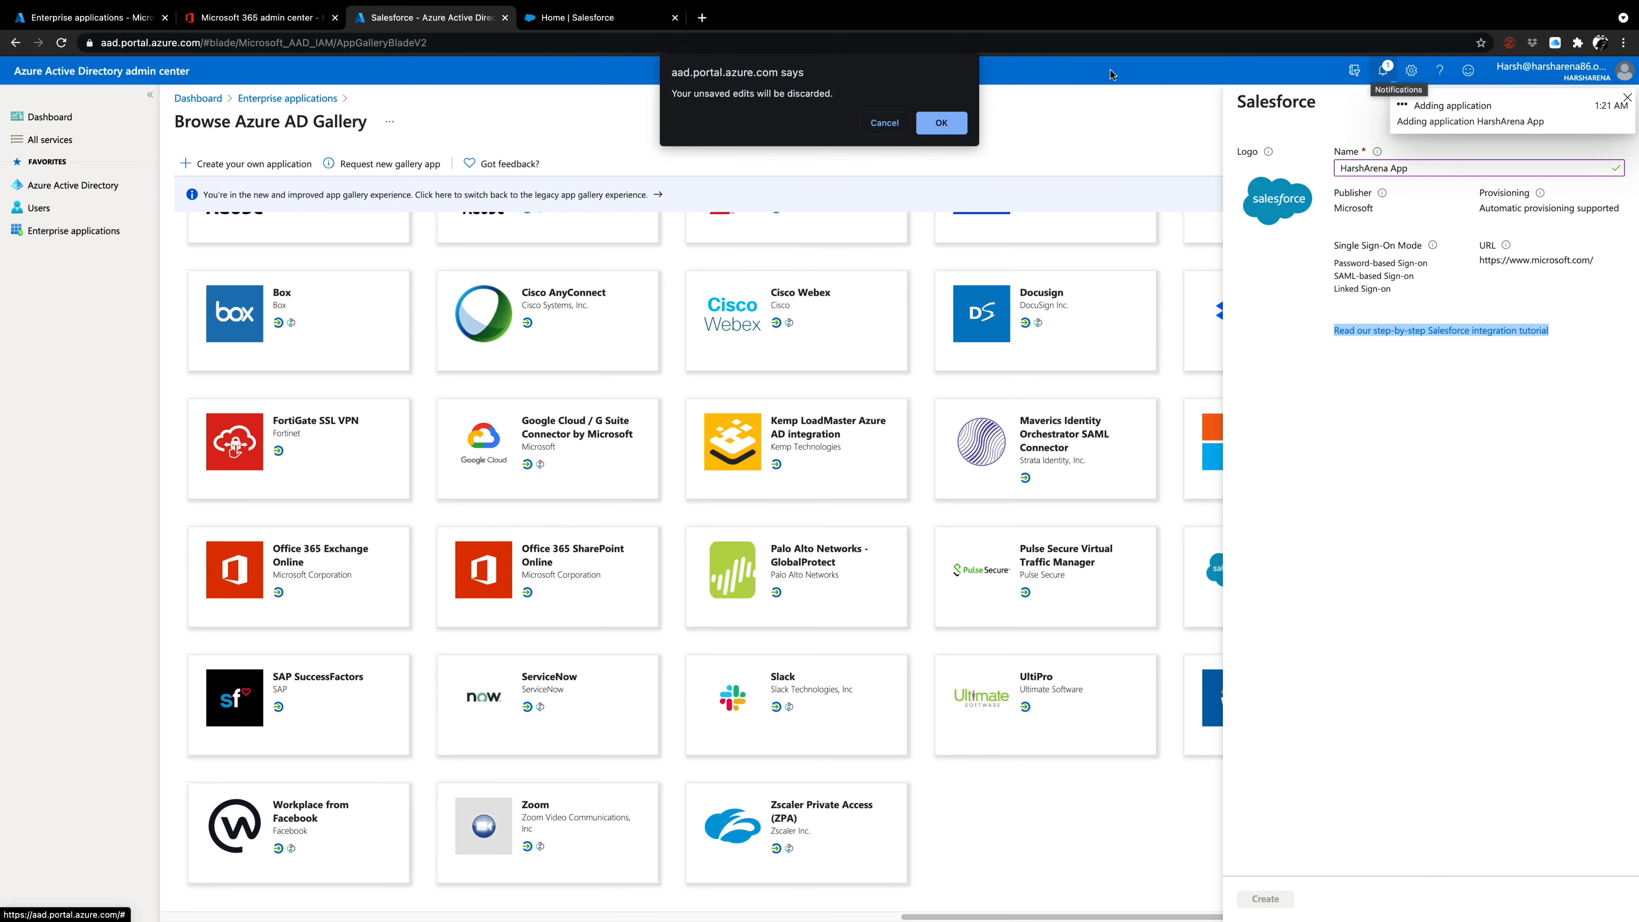
click(878, 126)
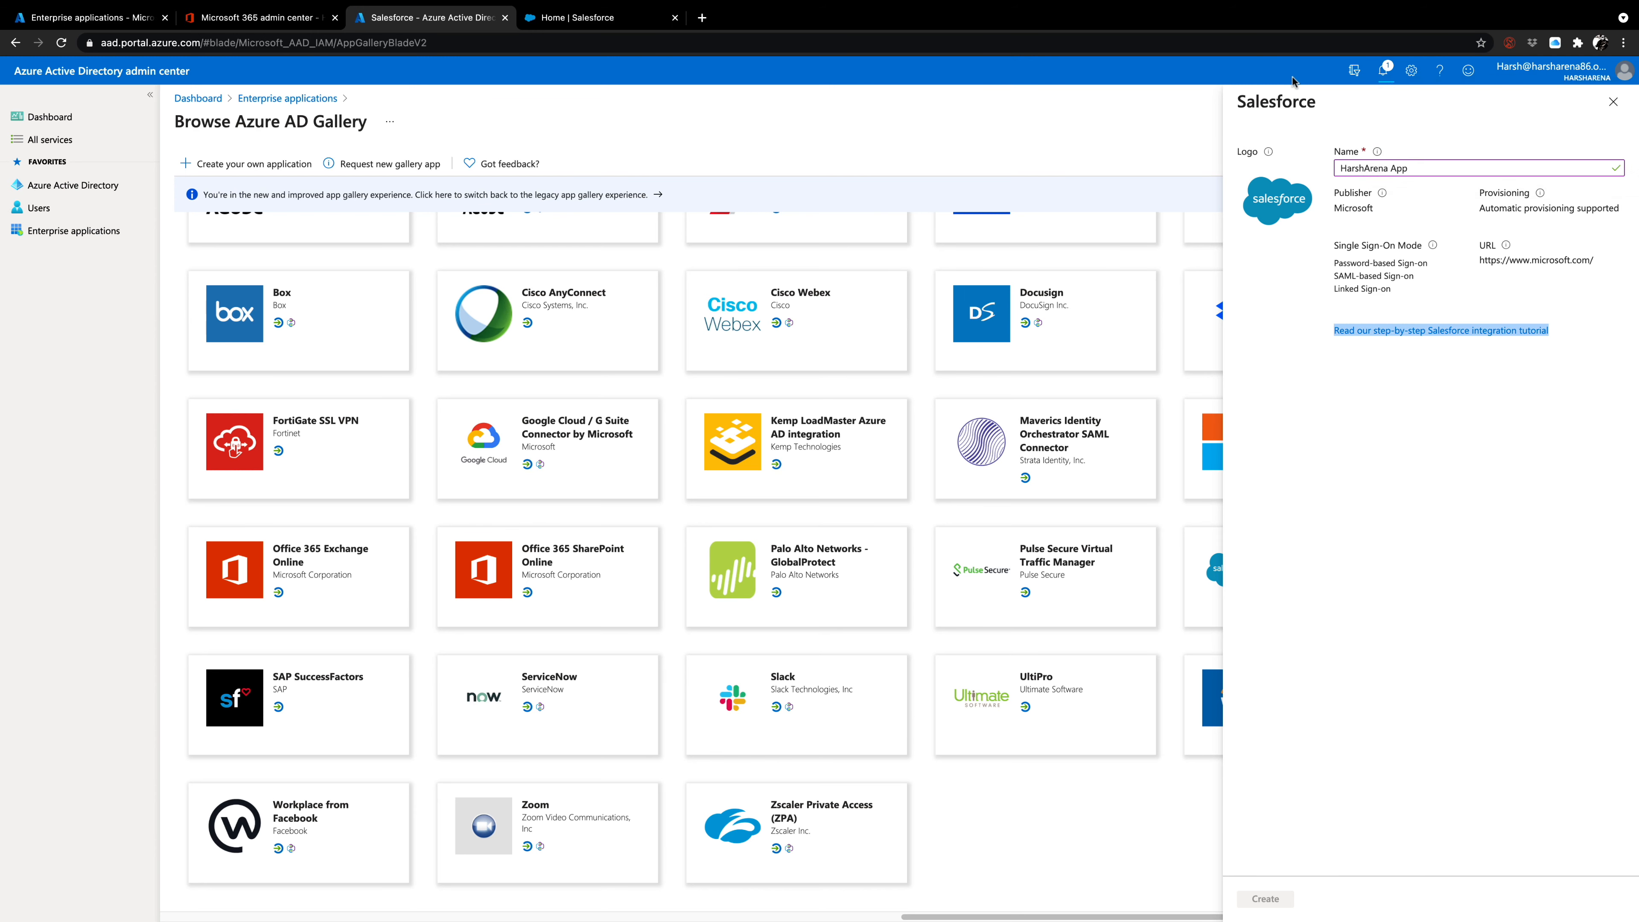
Keep the app's page open, then review its properties, owners, administrator roles, users and groups, single sign-on and overview pages.
click(98, 232)
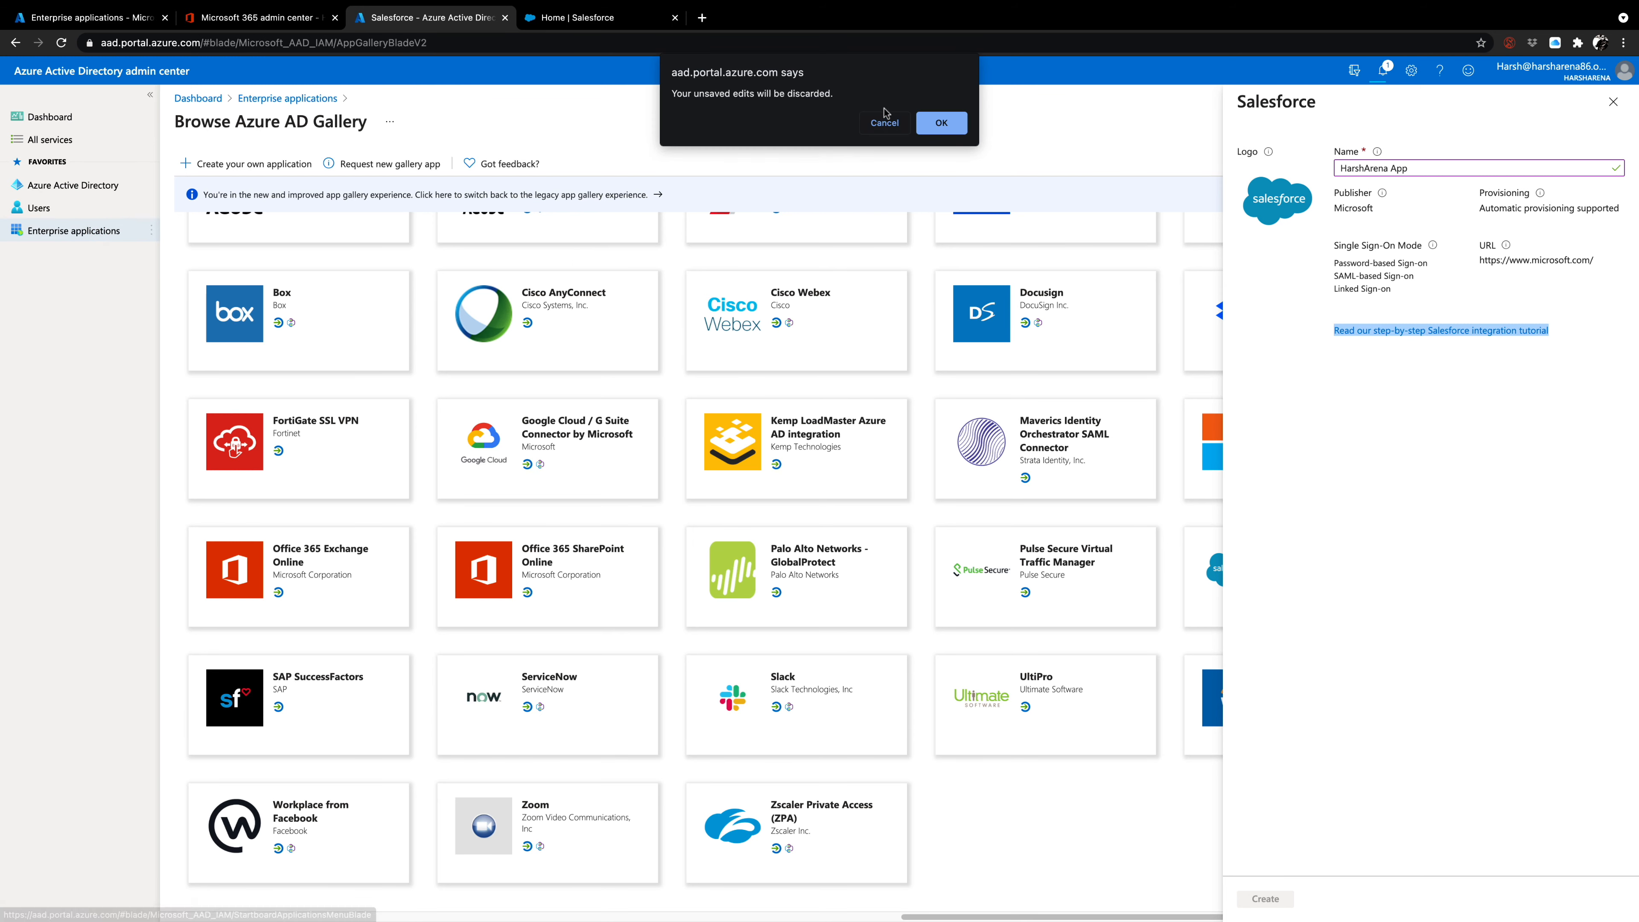
click(882, 122)
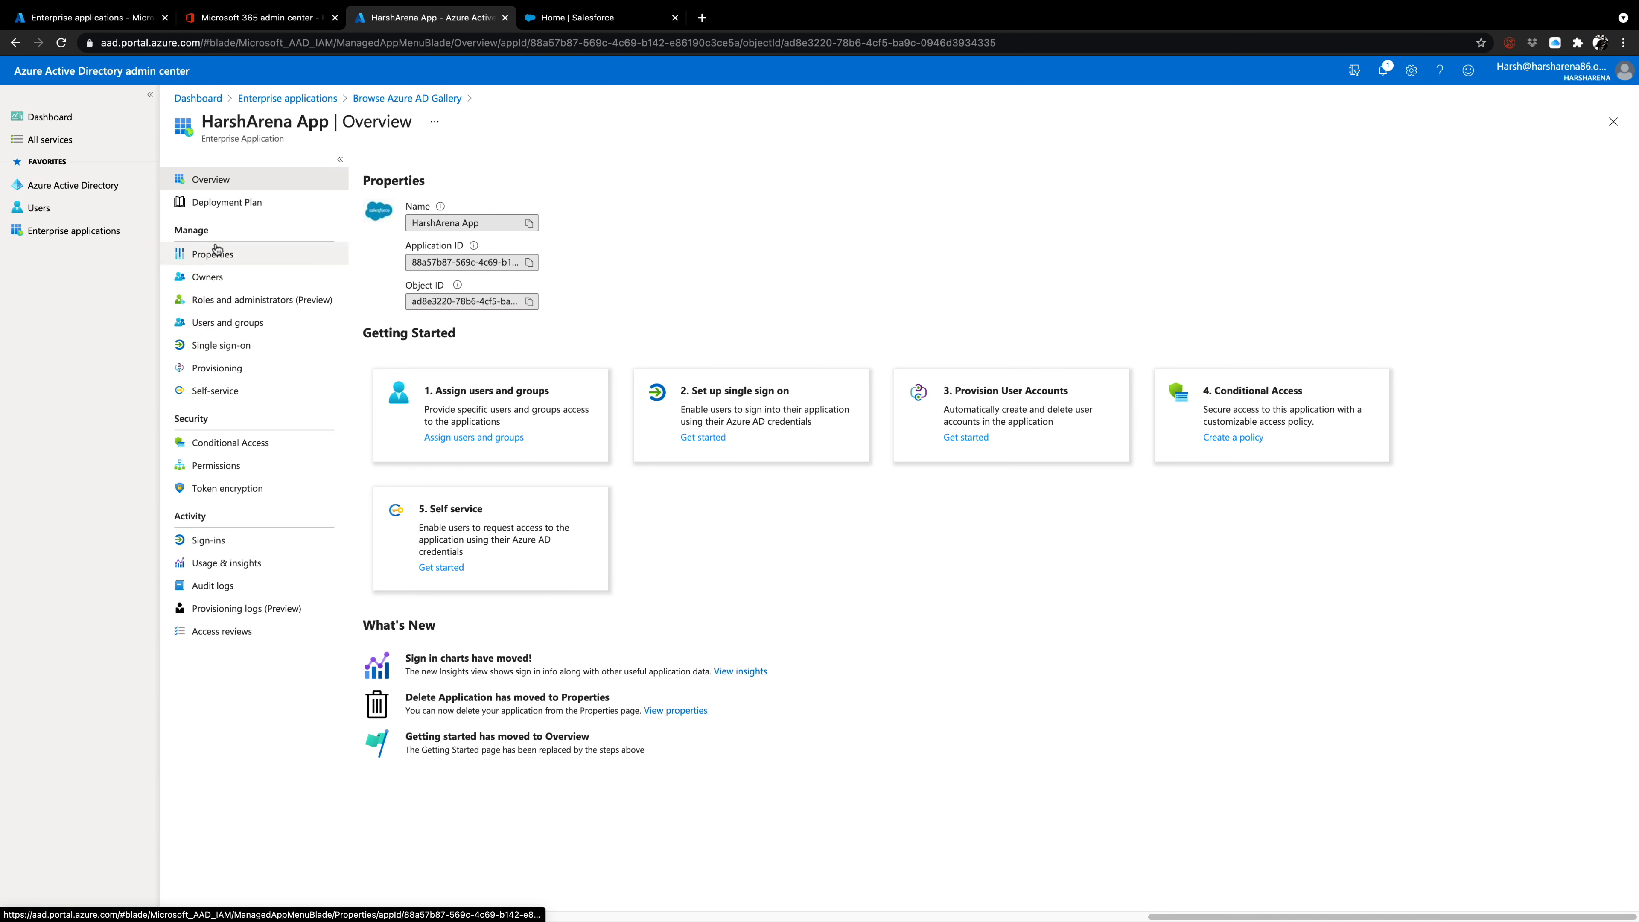
click(212, 258)
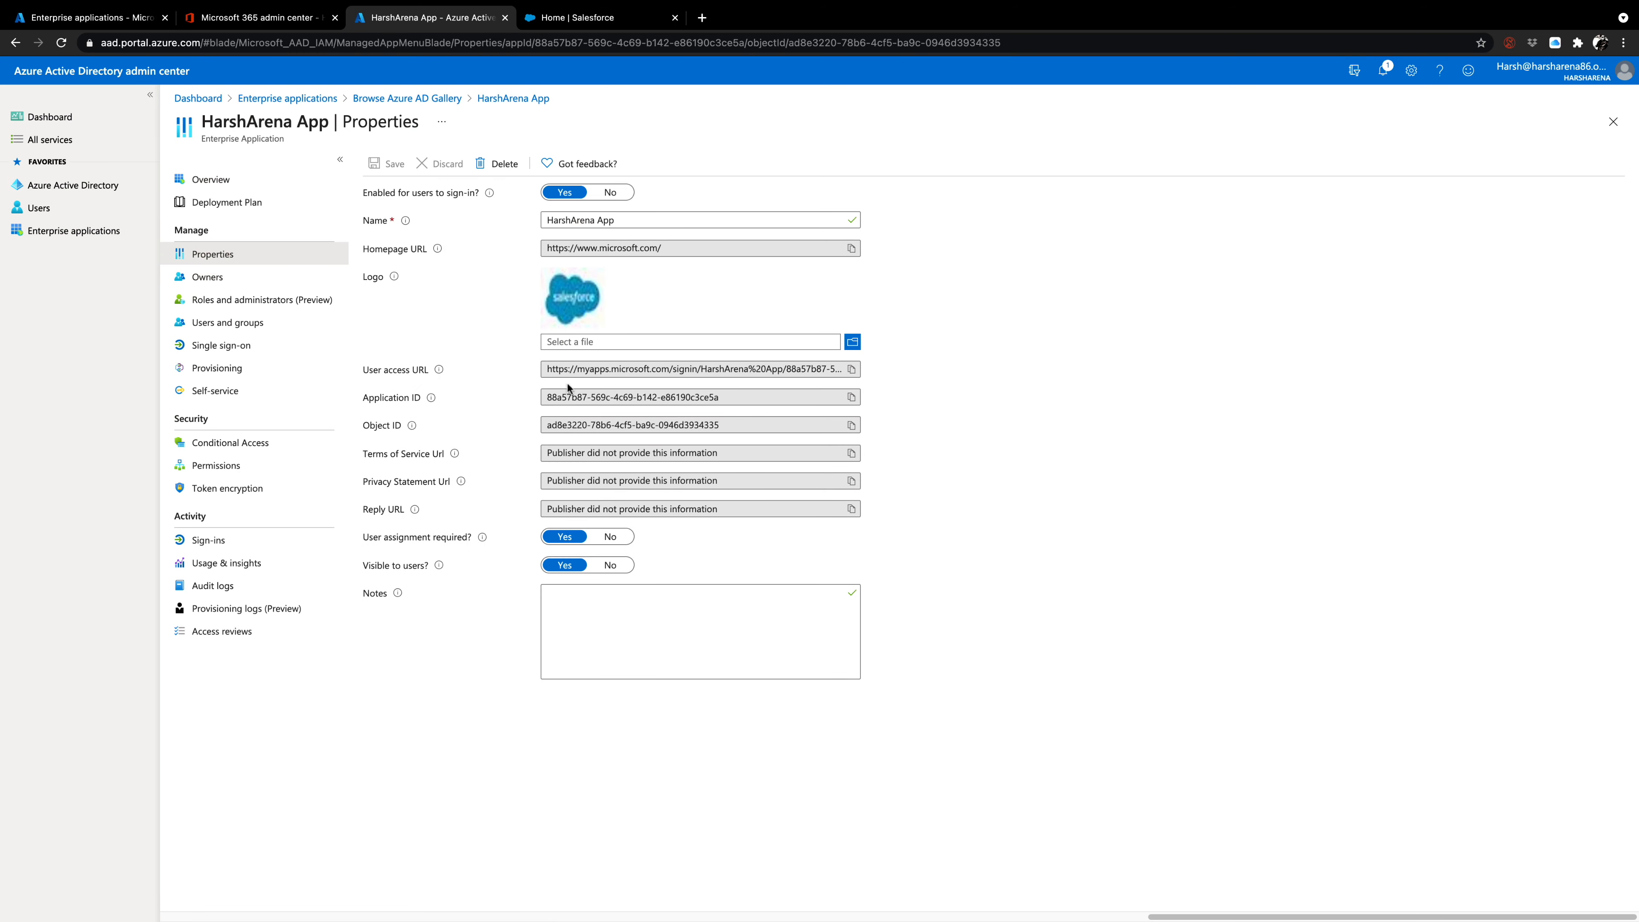
click(216, 276)
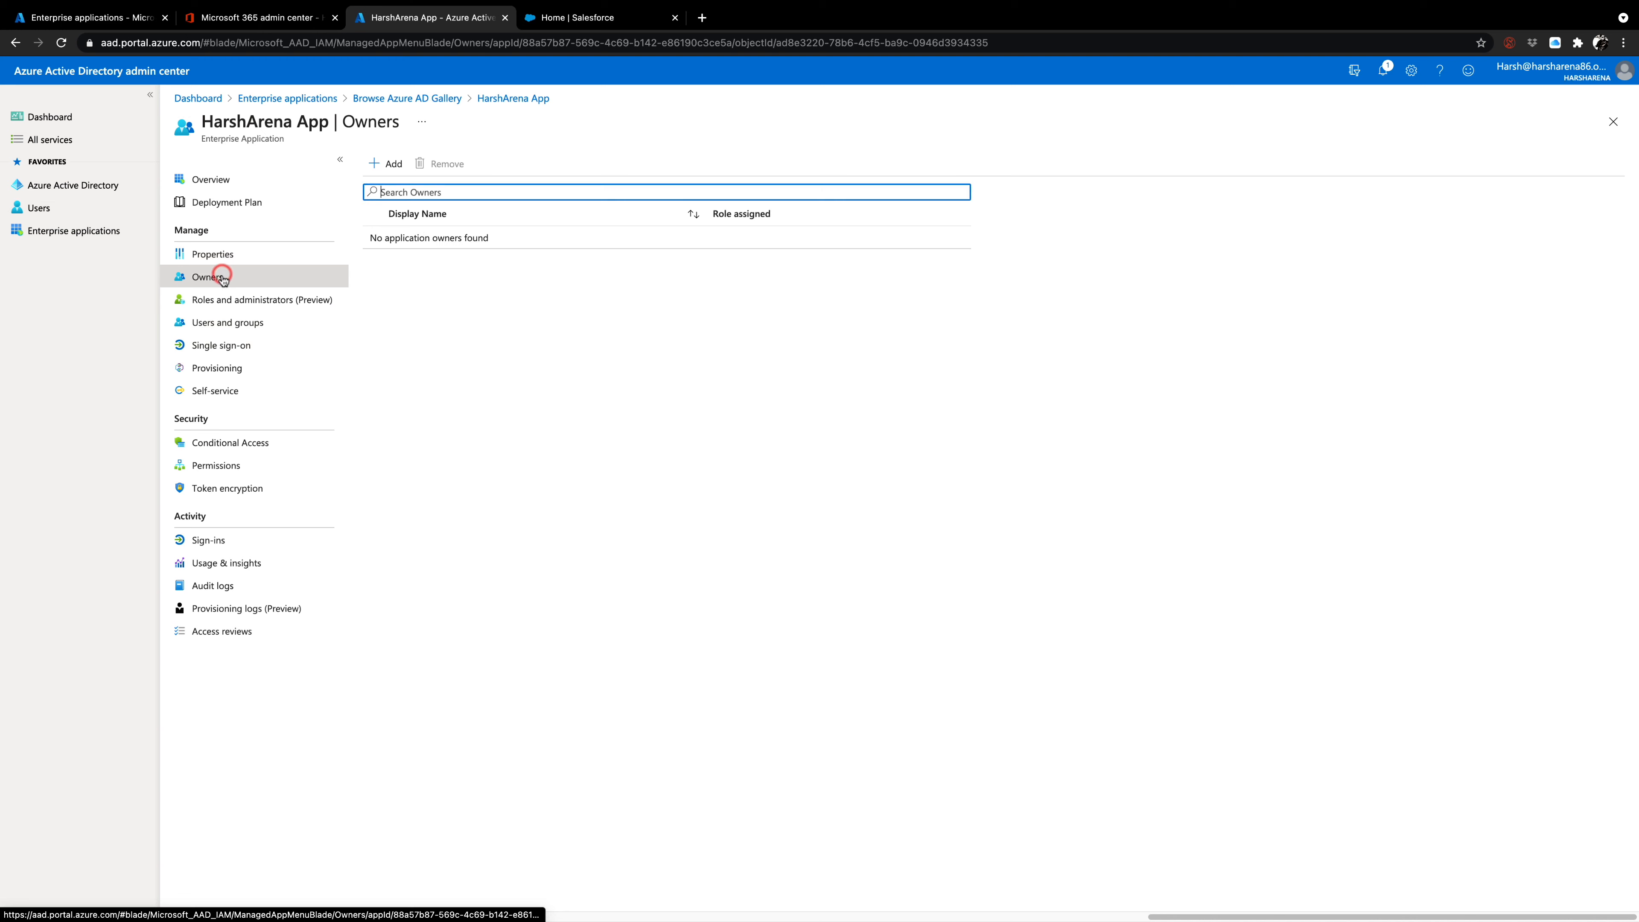
click(285, 303)
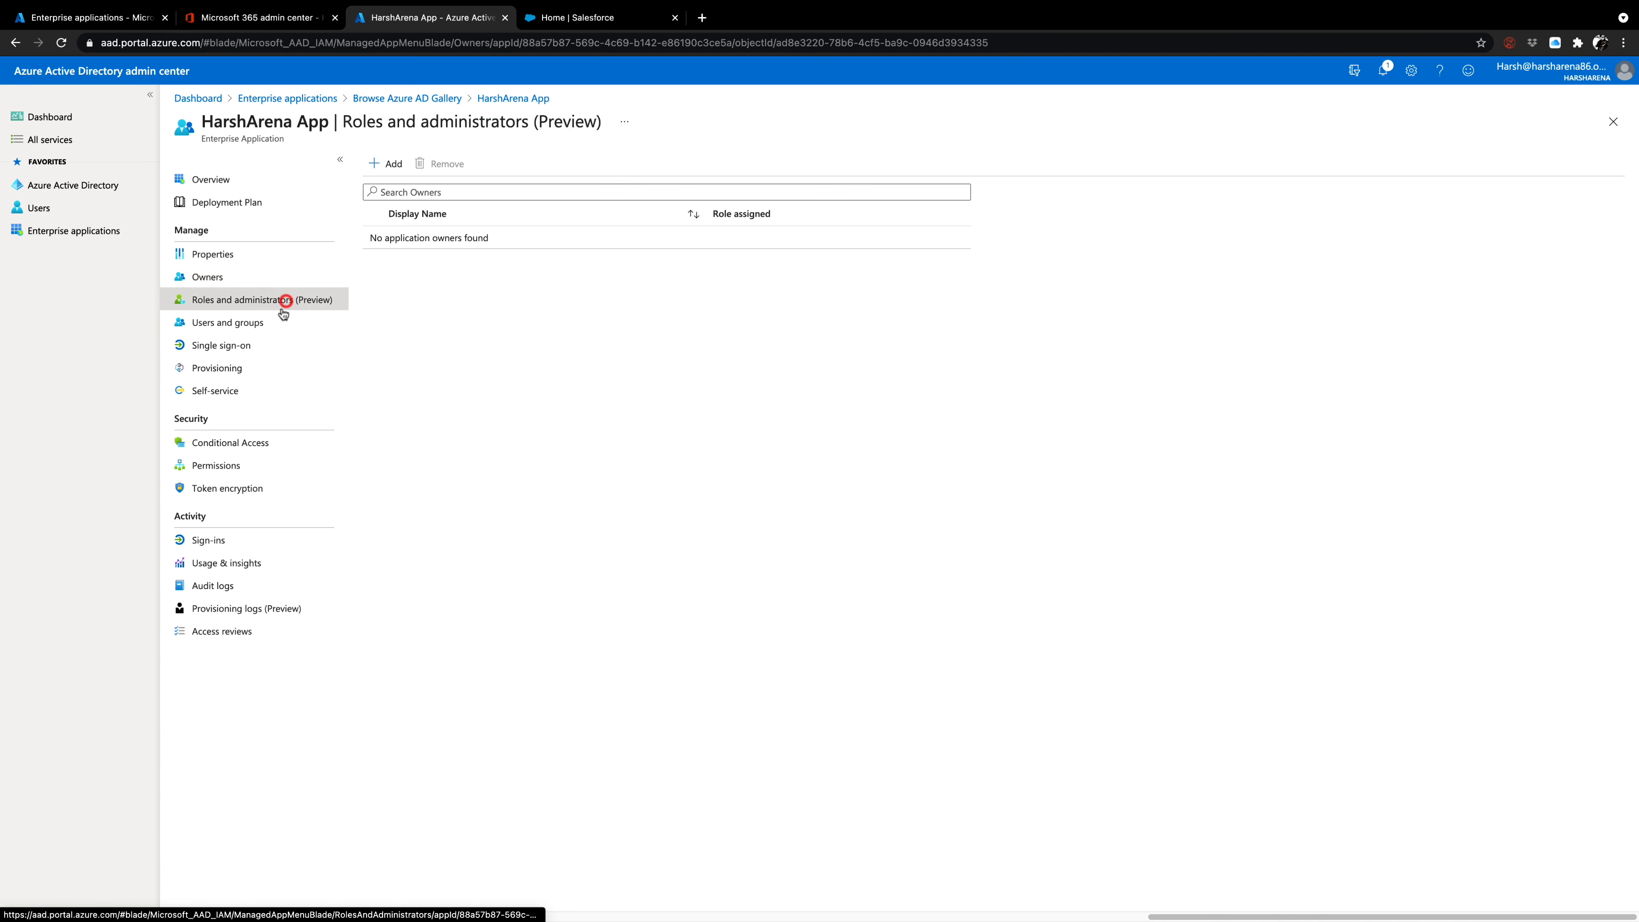
click(257, 329)
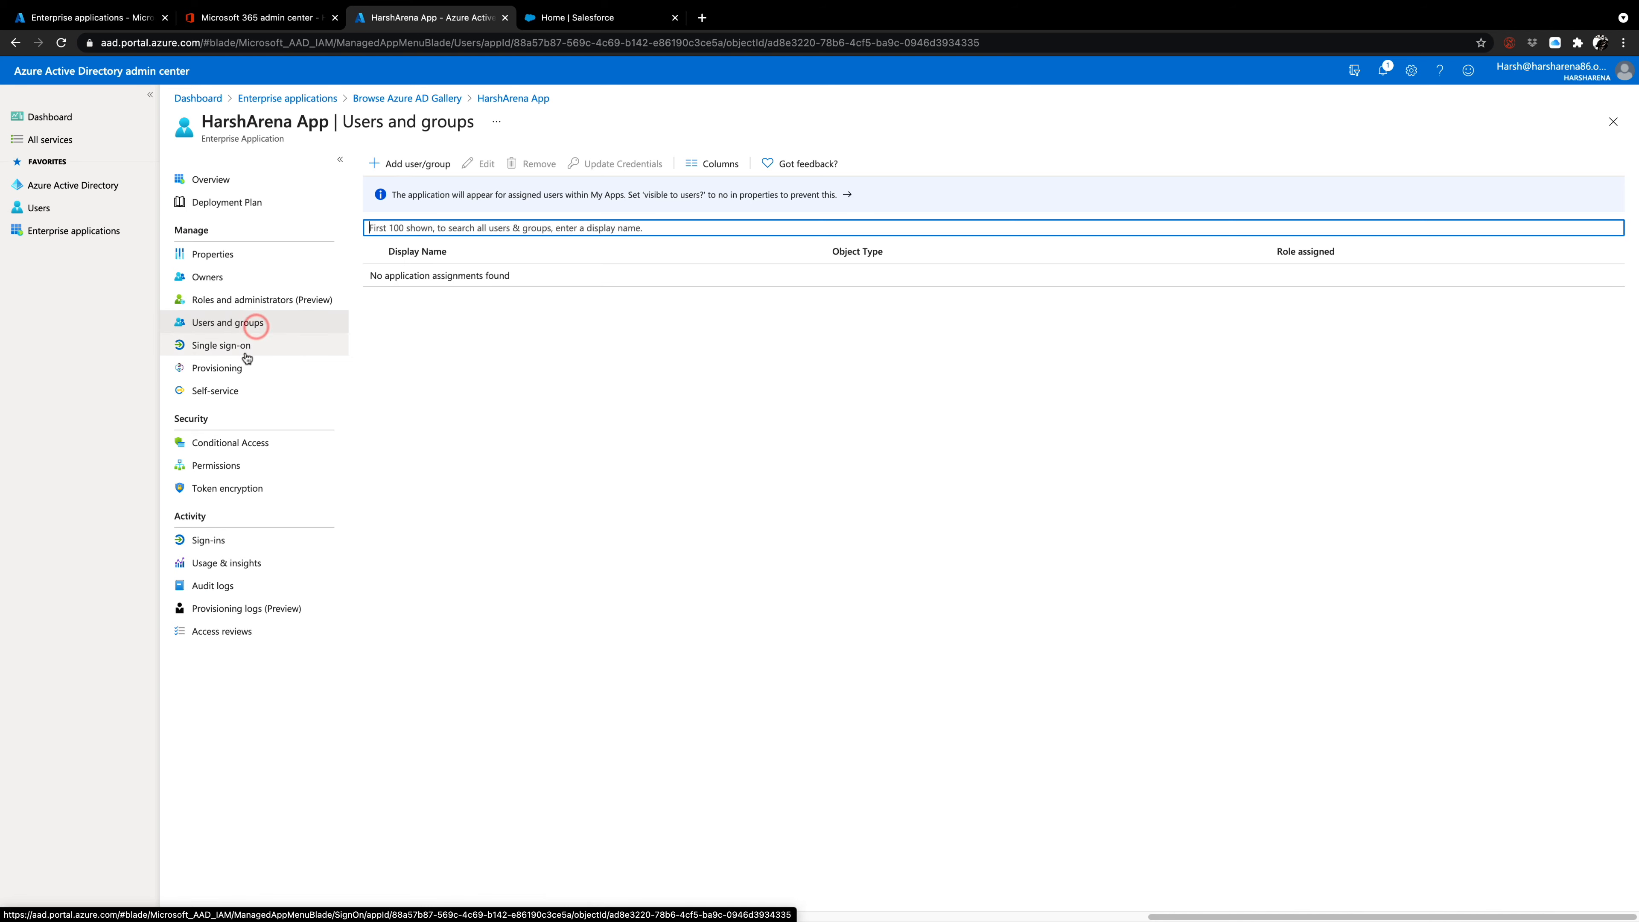
click(245, 349)
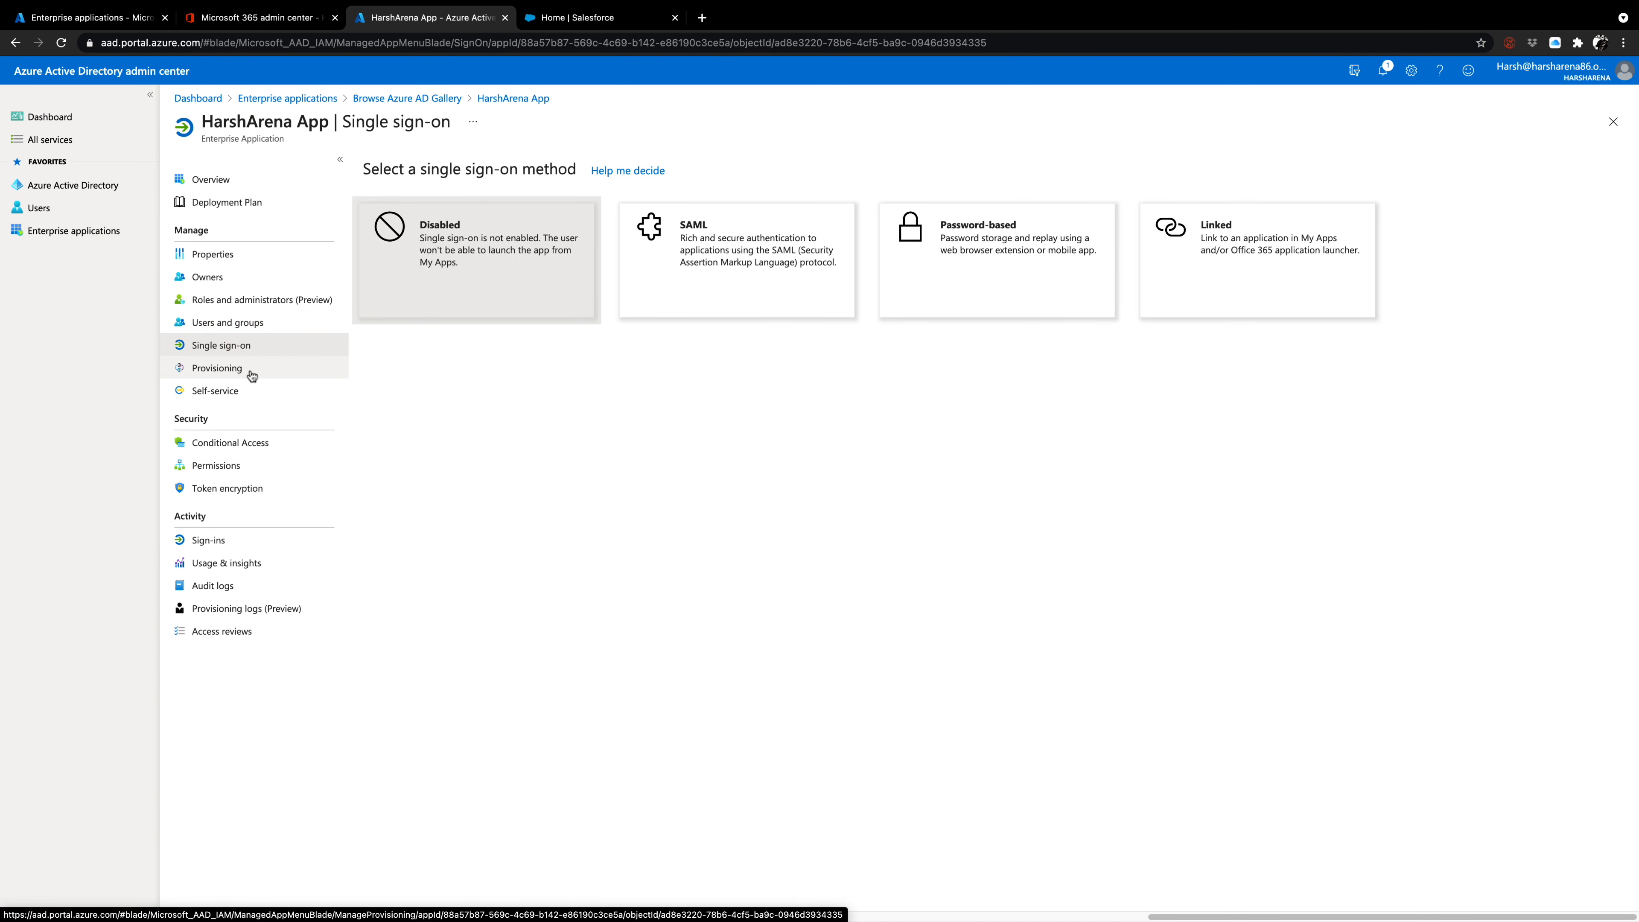
click(223, 181)
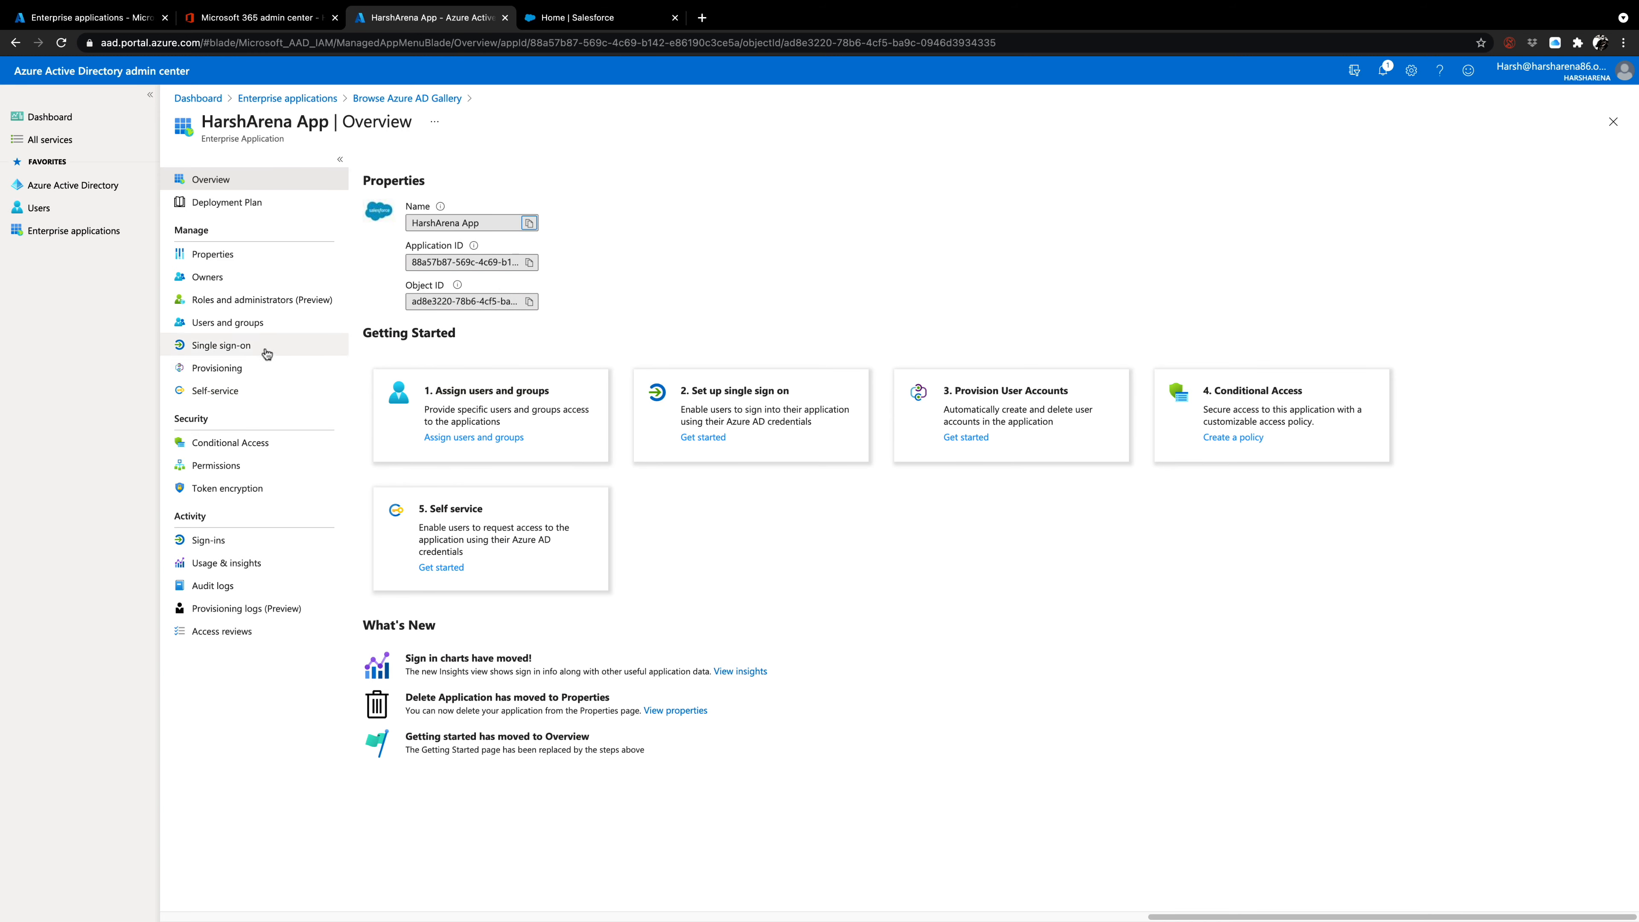
Choose SAML as the single sign-on method for HarshArena App and open its Basic SAML Configuration for editing.
click(244, 353)
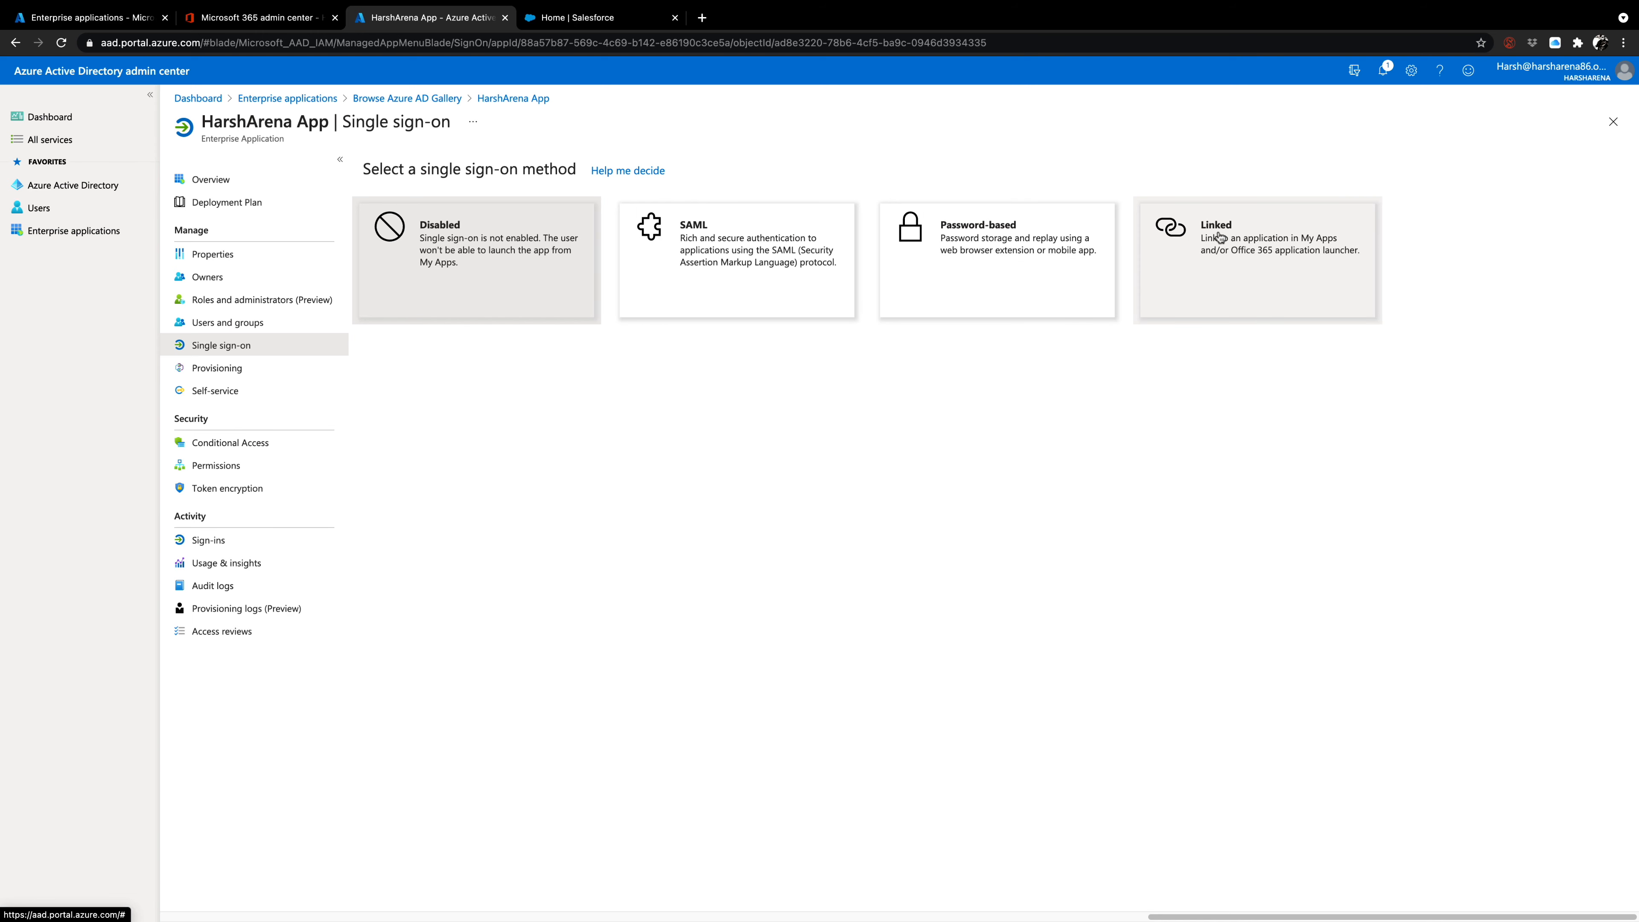
click(712, 264)
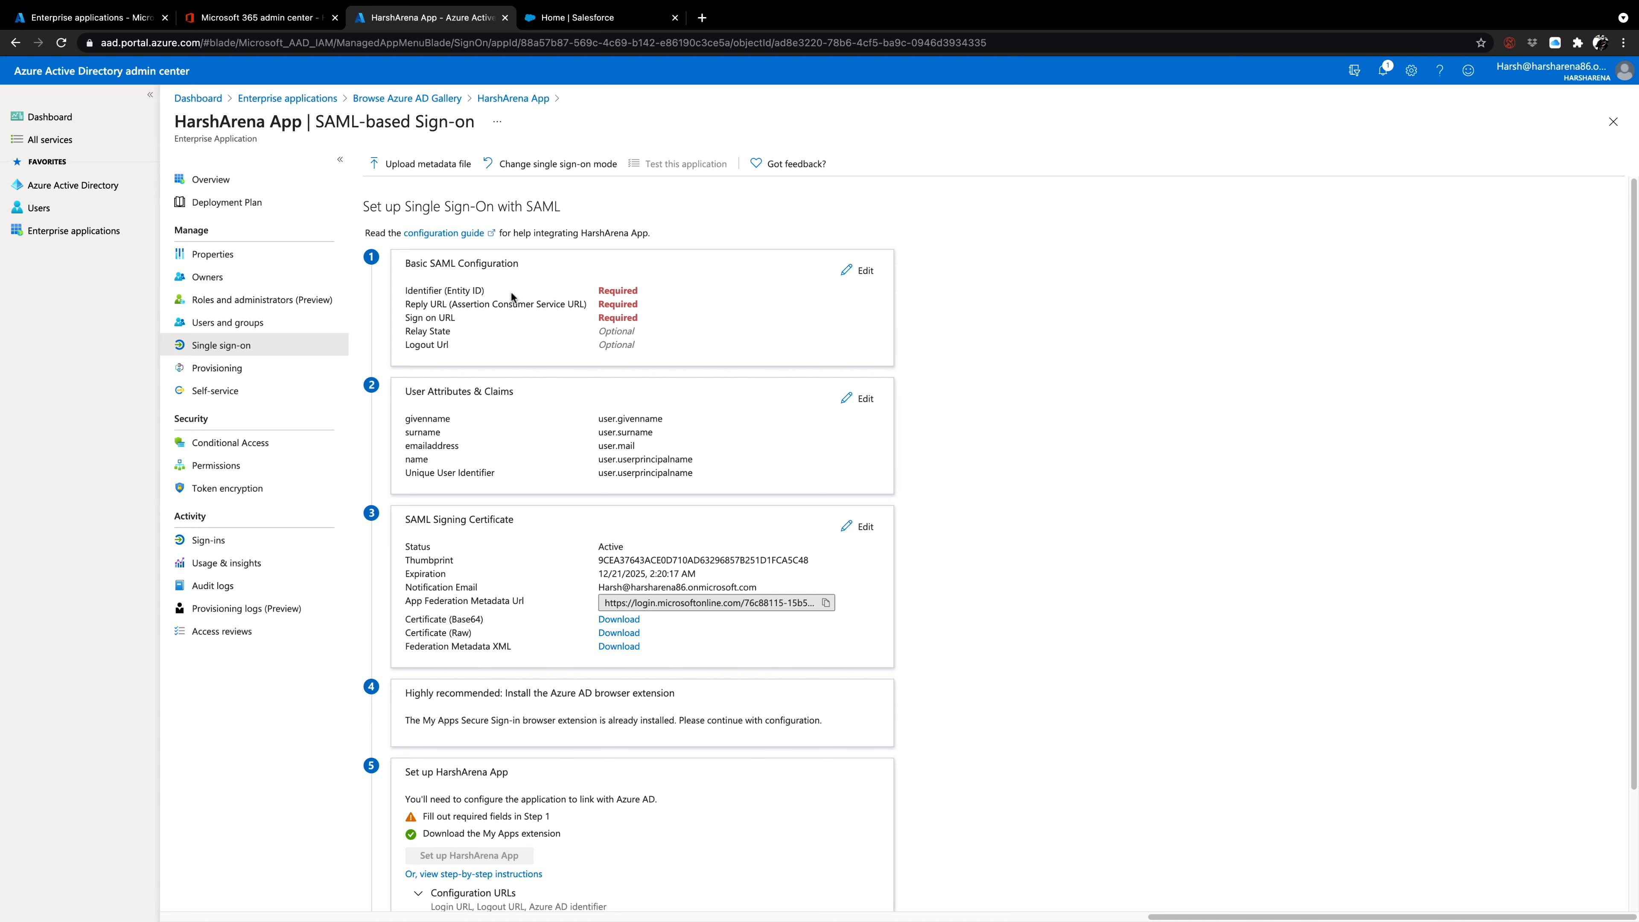
click(866, 281)
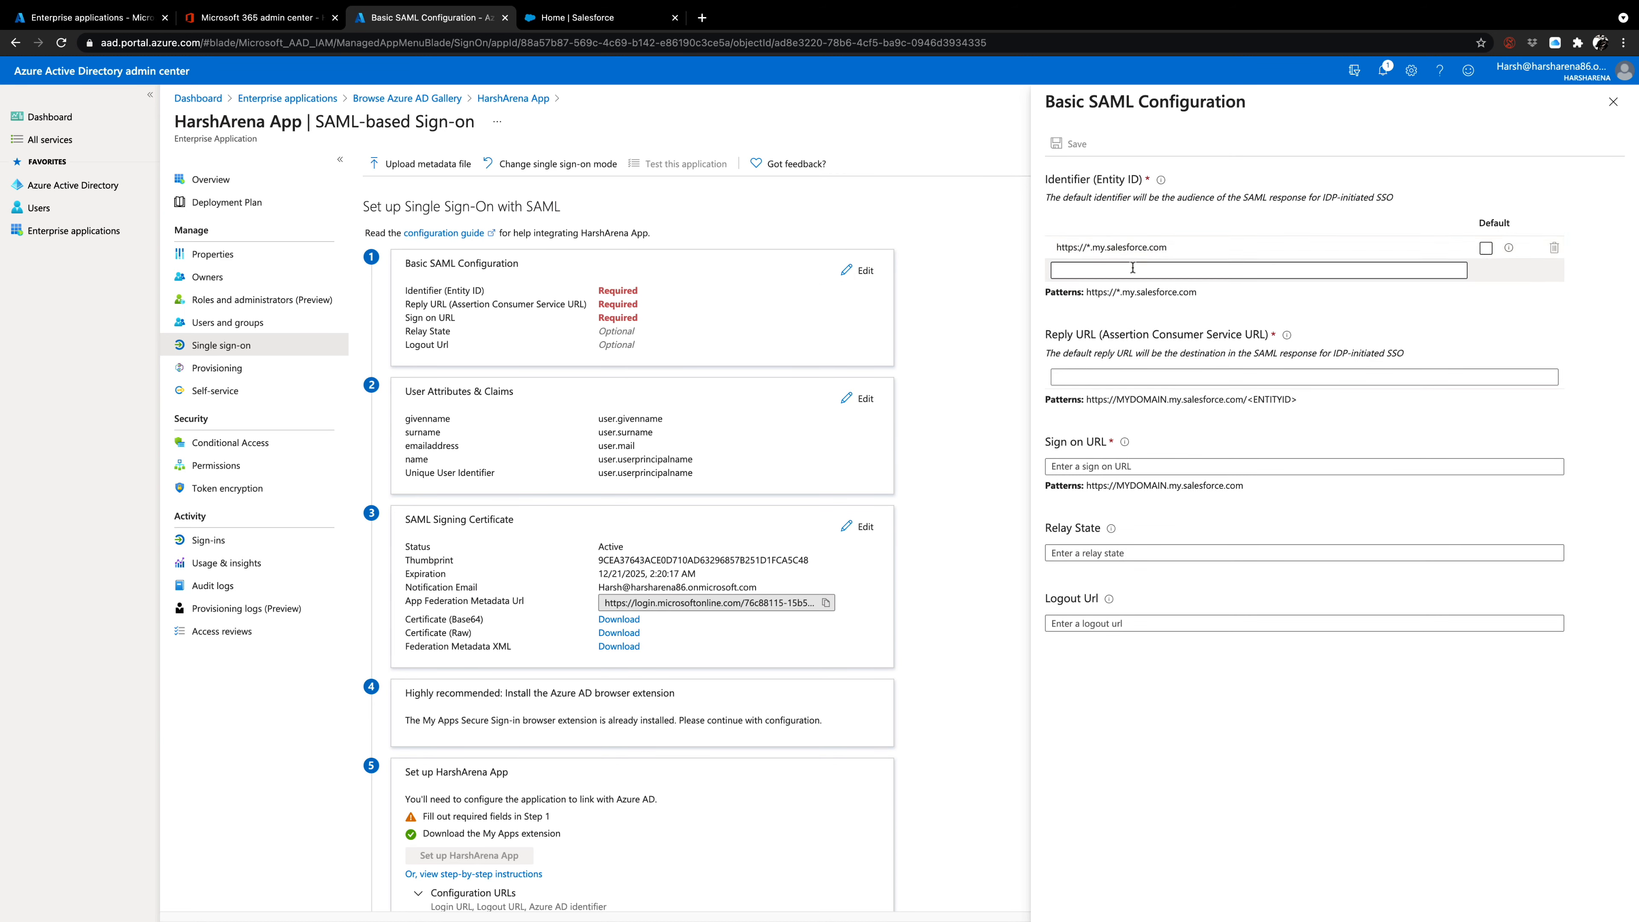
click(1066, 254)
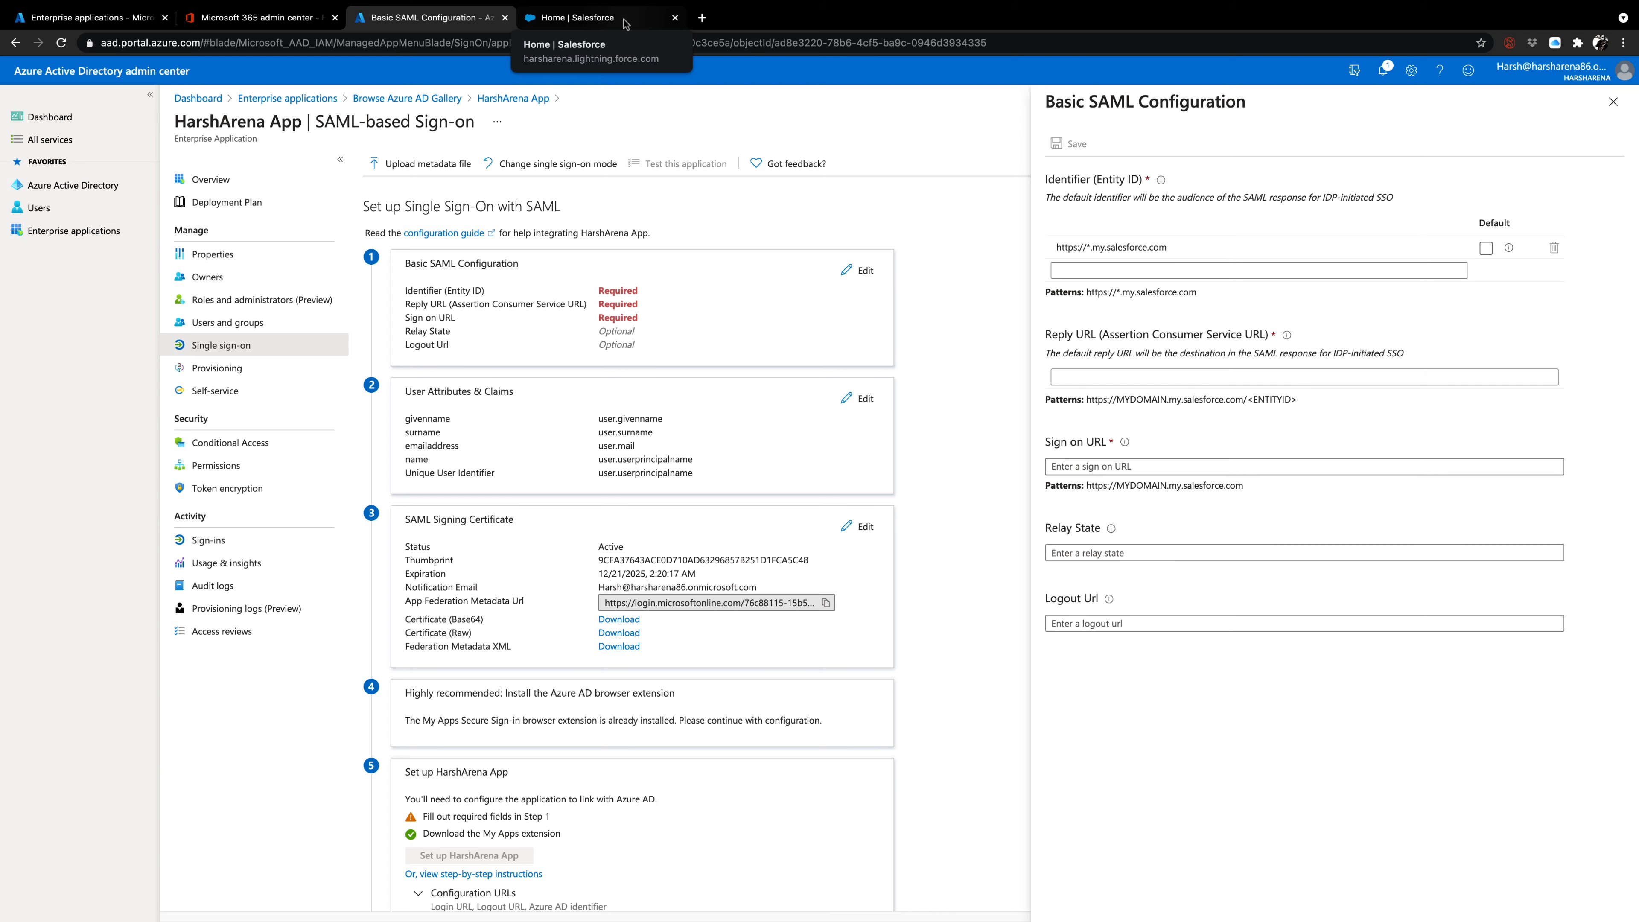
Switch to the Salesforce home page and highlight the harsharena subdomain in its web address.
click(625, 24)
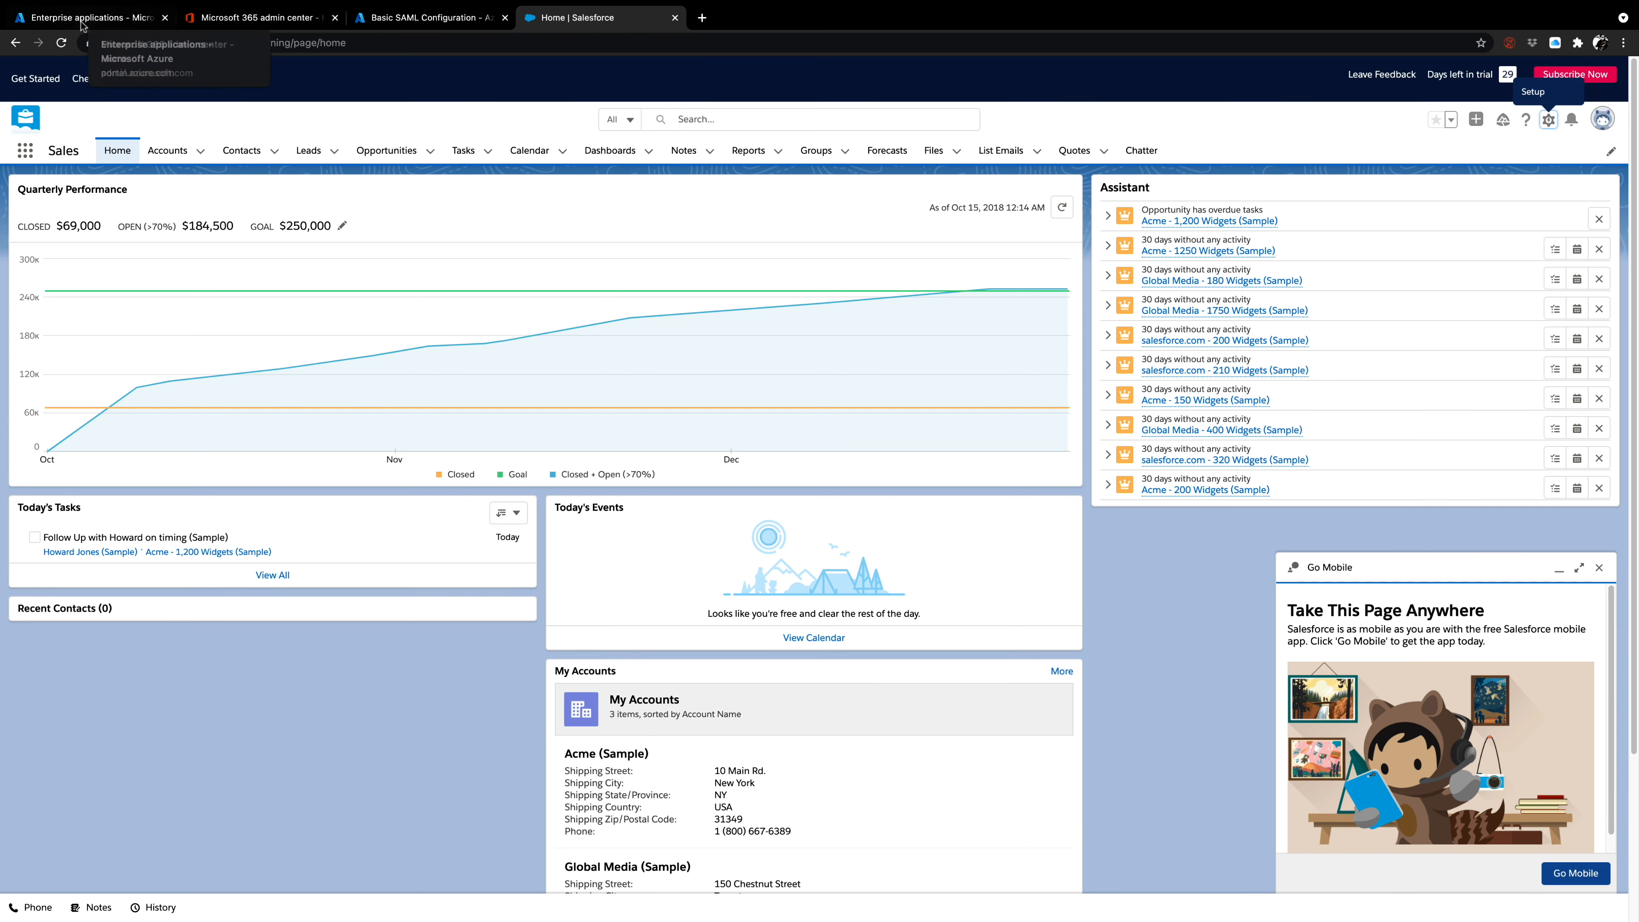
drag(247, 43, 100, 43)
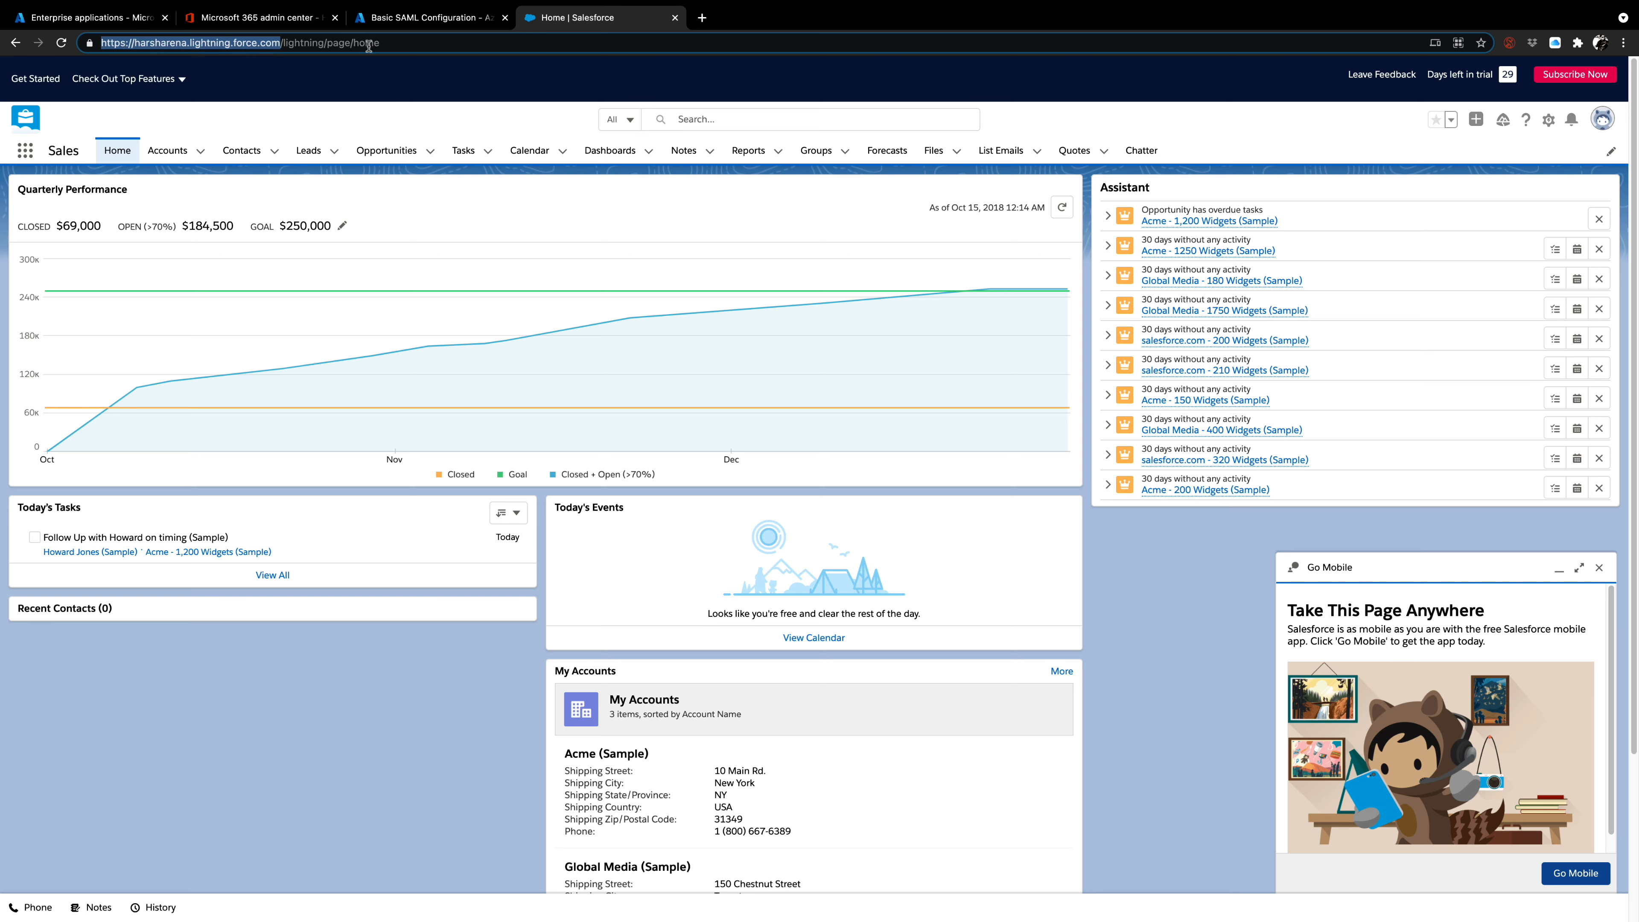
click(432, 18)
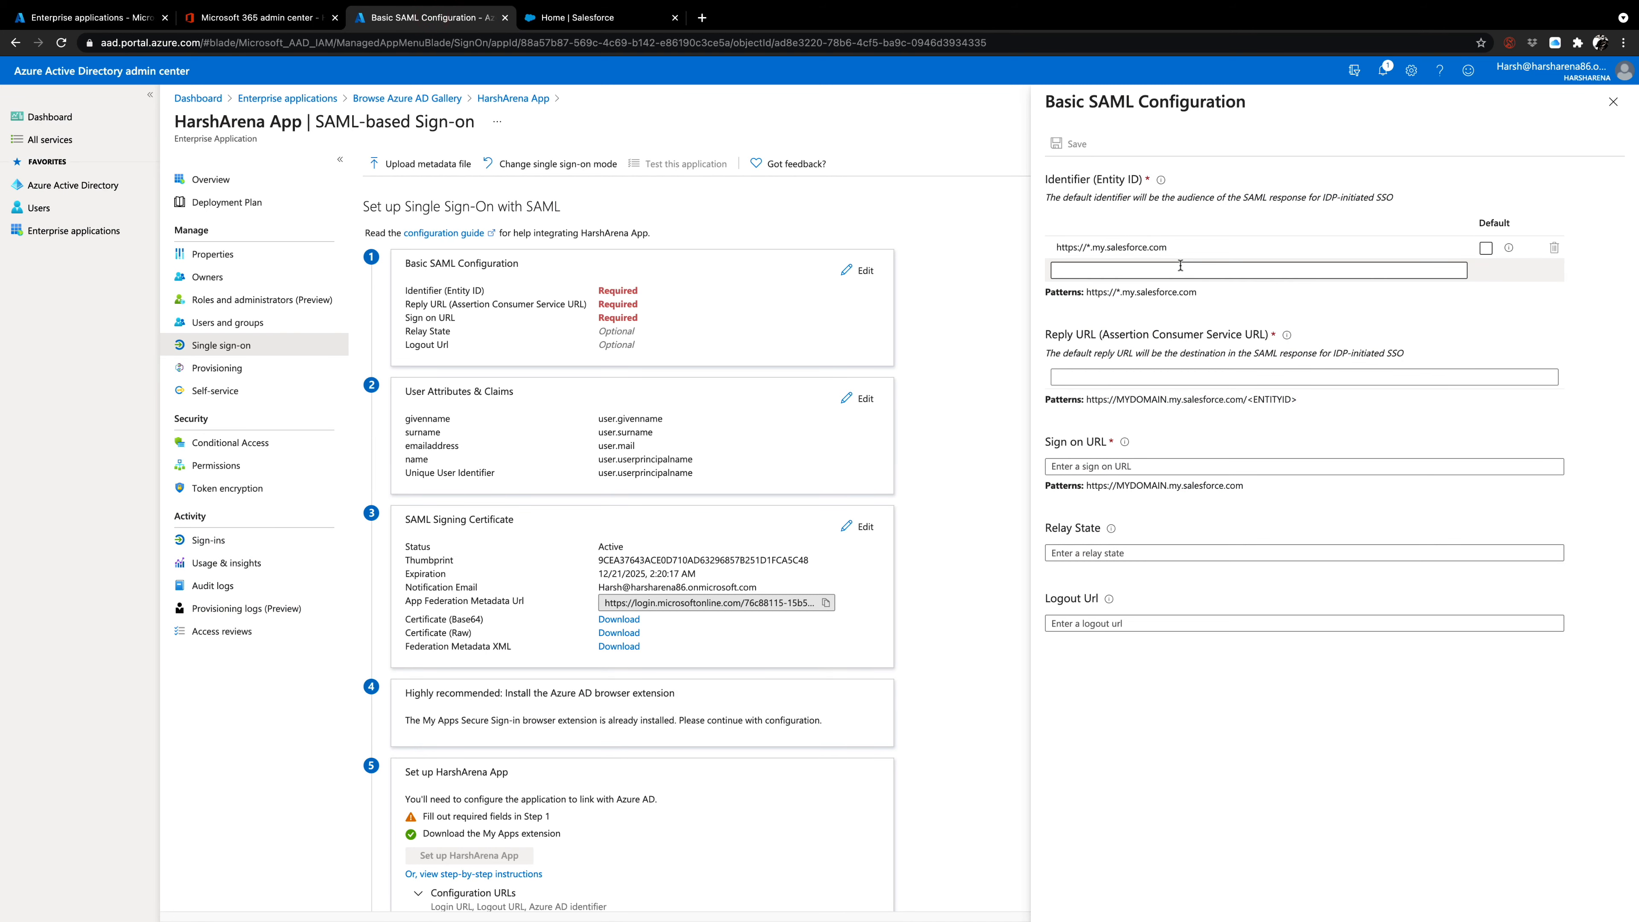
click(556, 19)
click(154, 43)
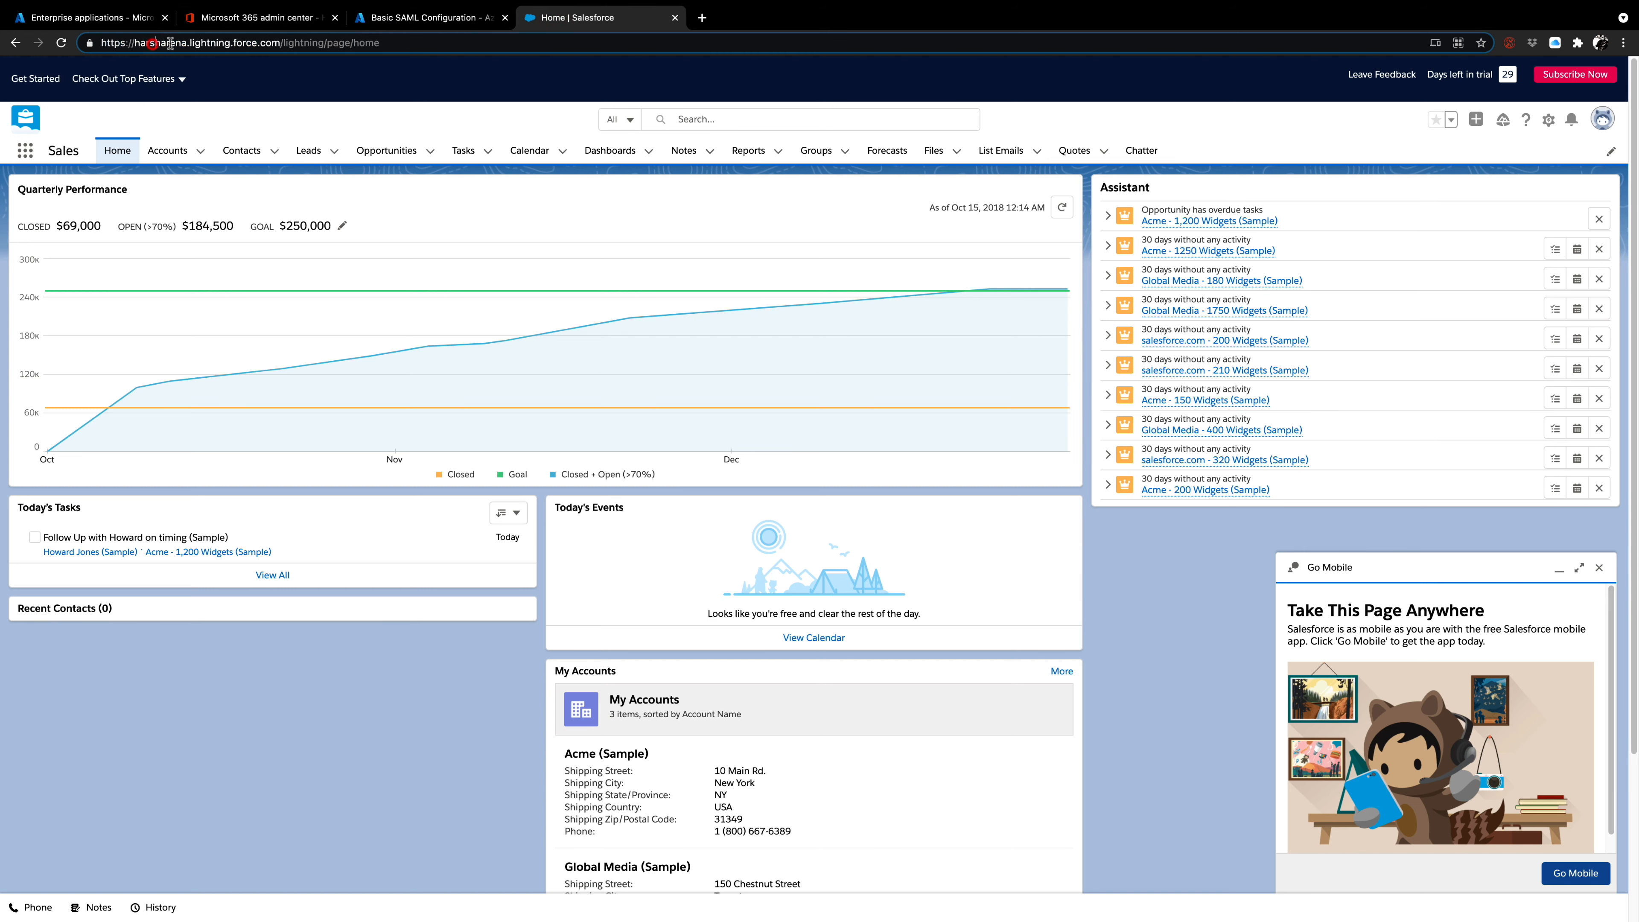
drag(187, 43, 131, 44)
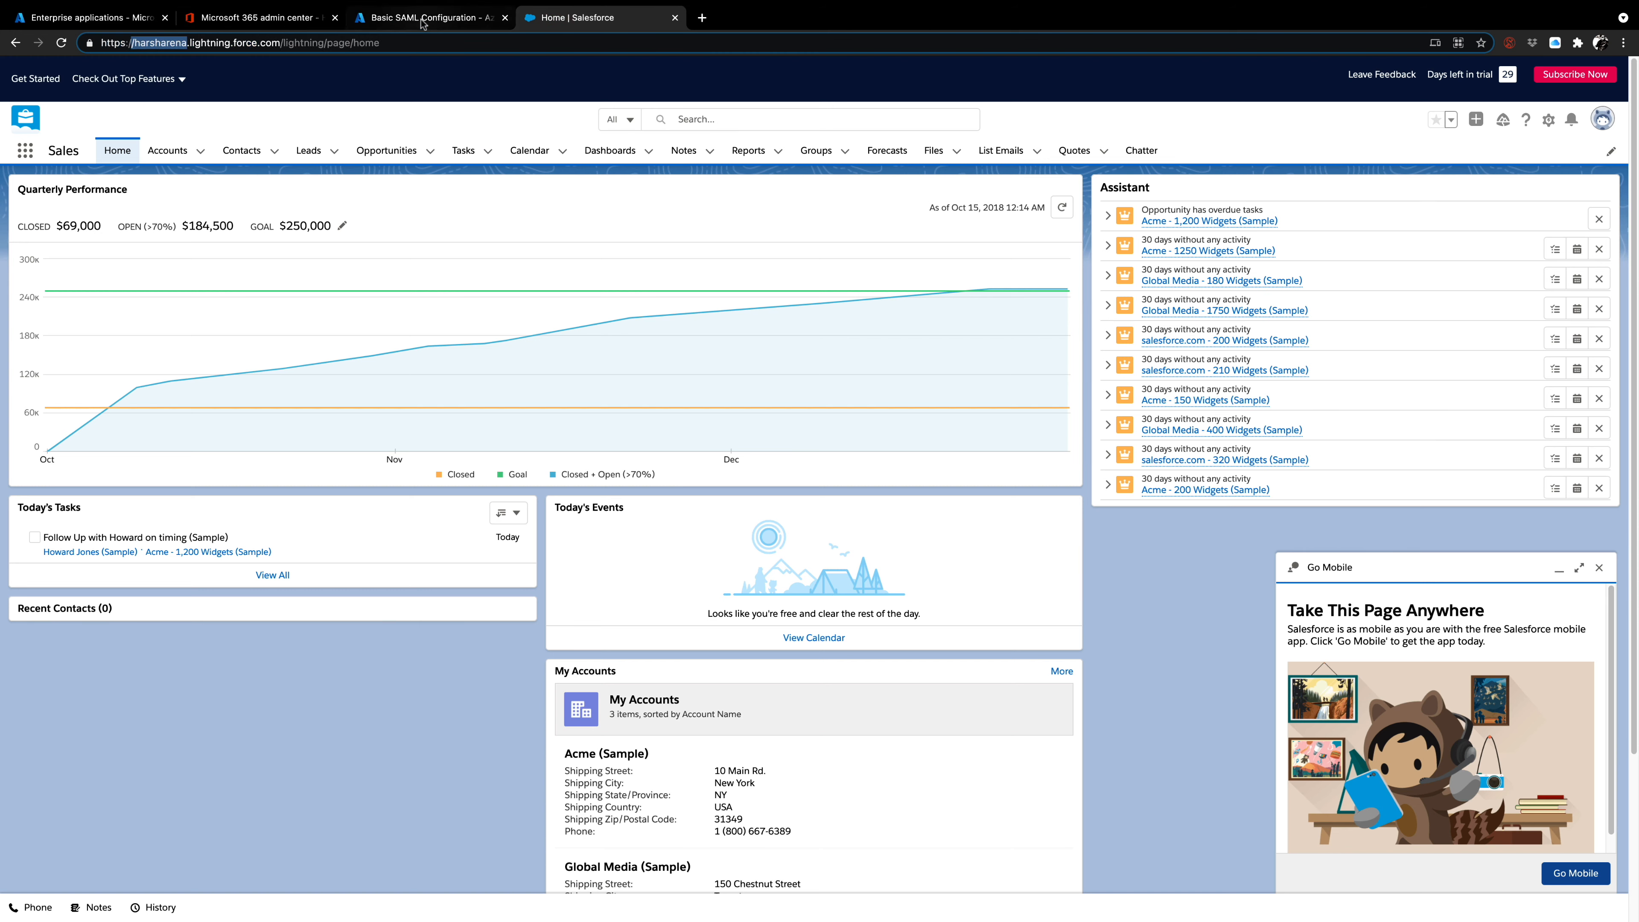
click(422, 19)
click(1176, 246)
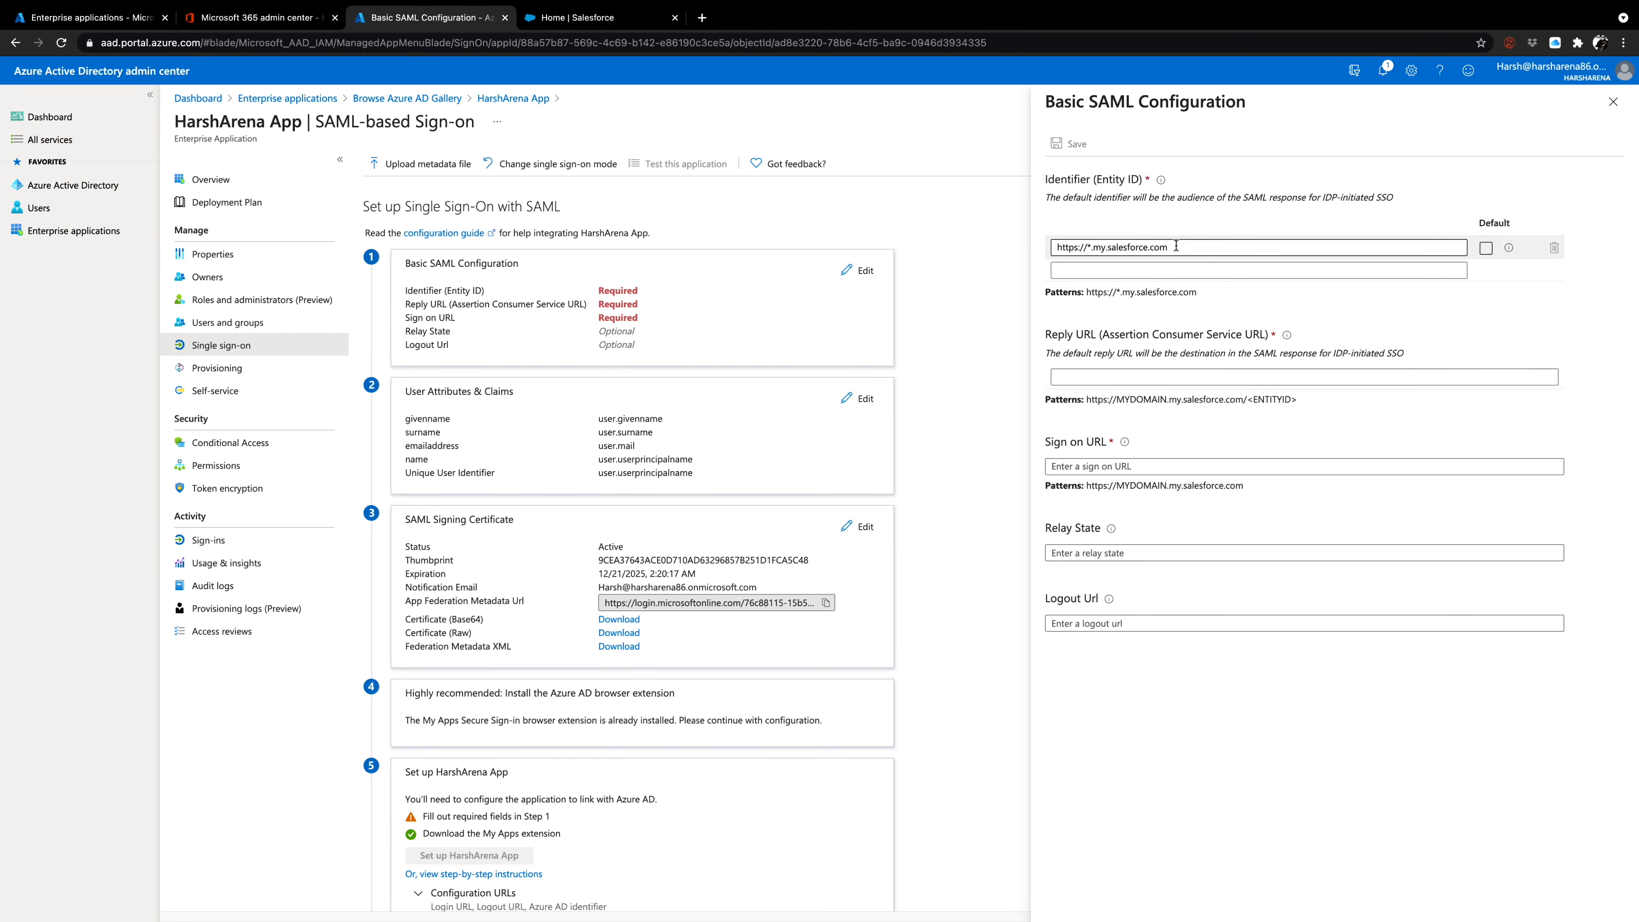
drag(1175, 244, 1034, 244)
key(super+c)
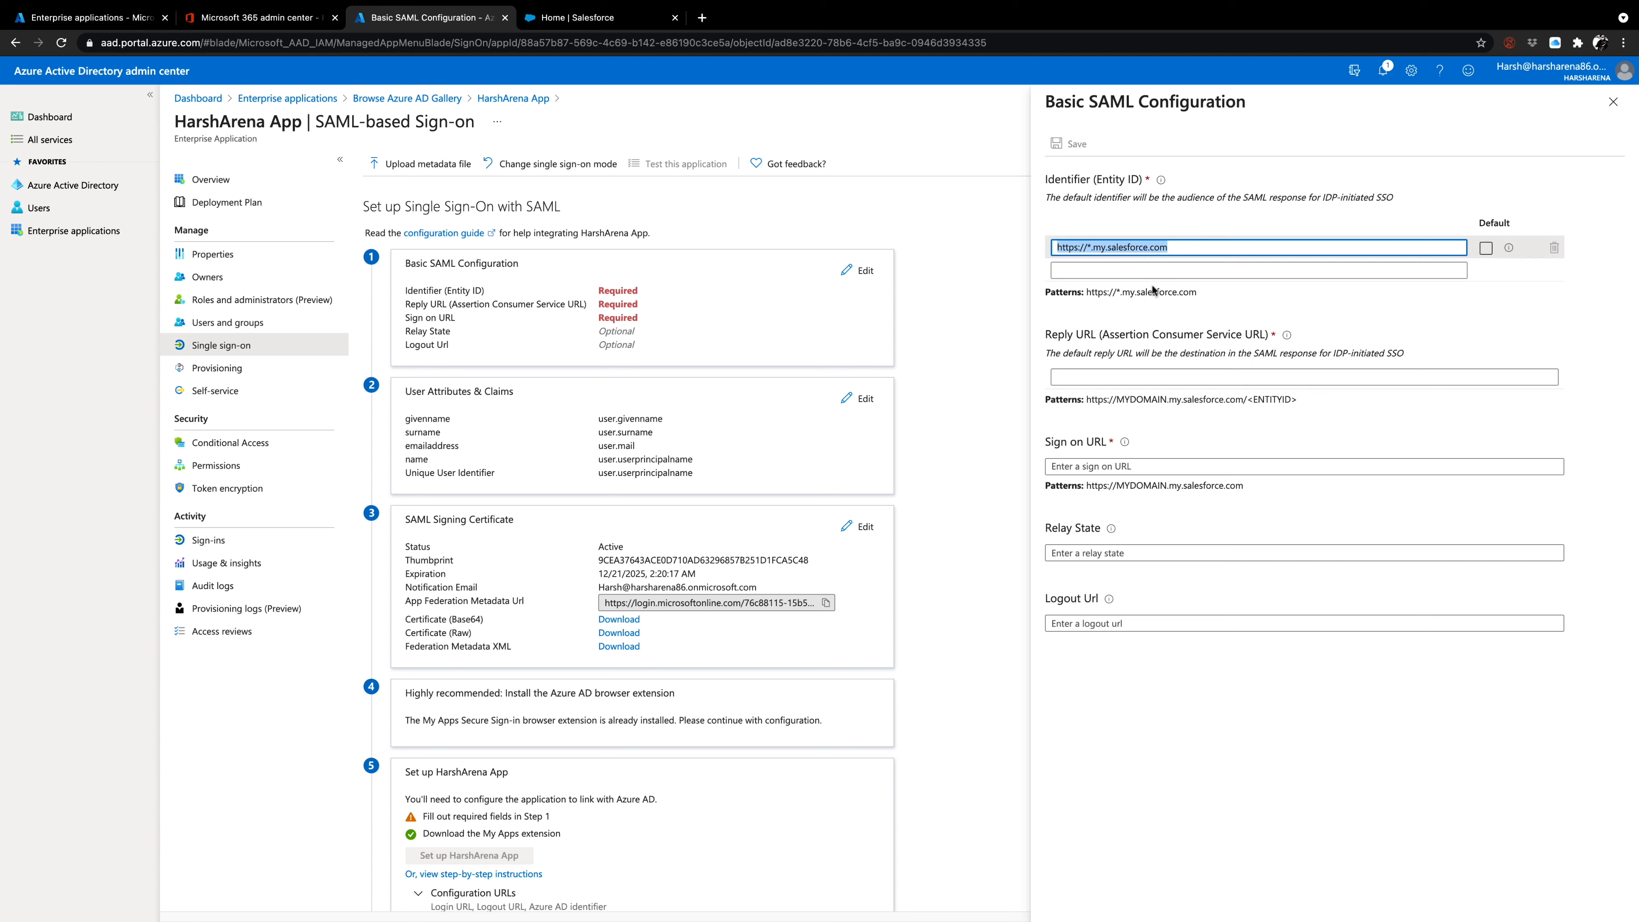
click(1147, 269)
key(super+v)
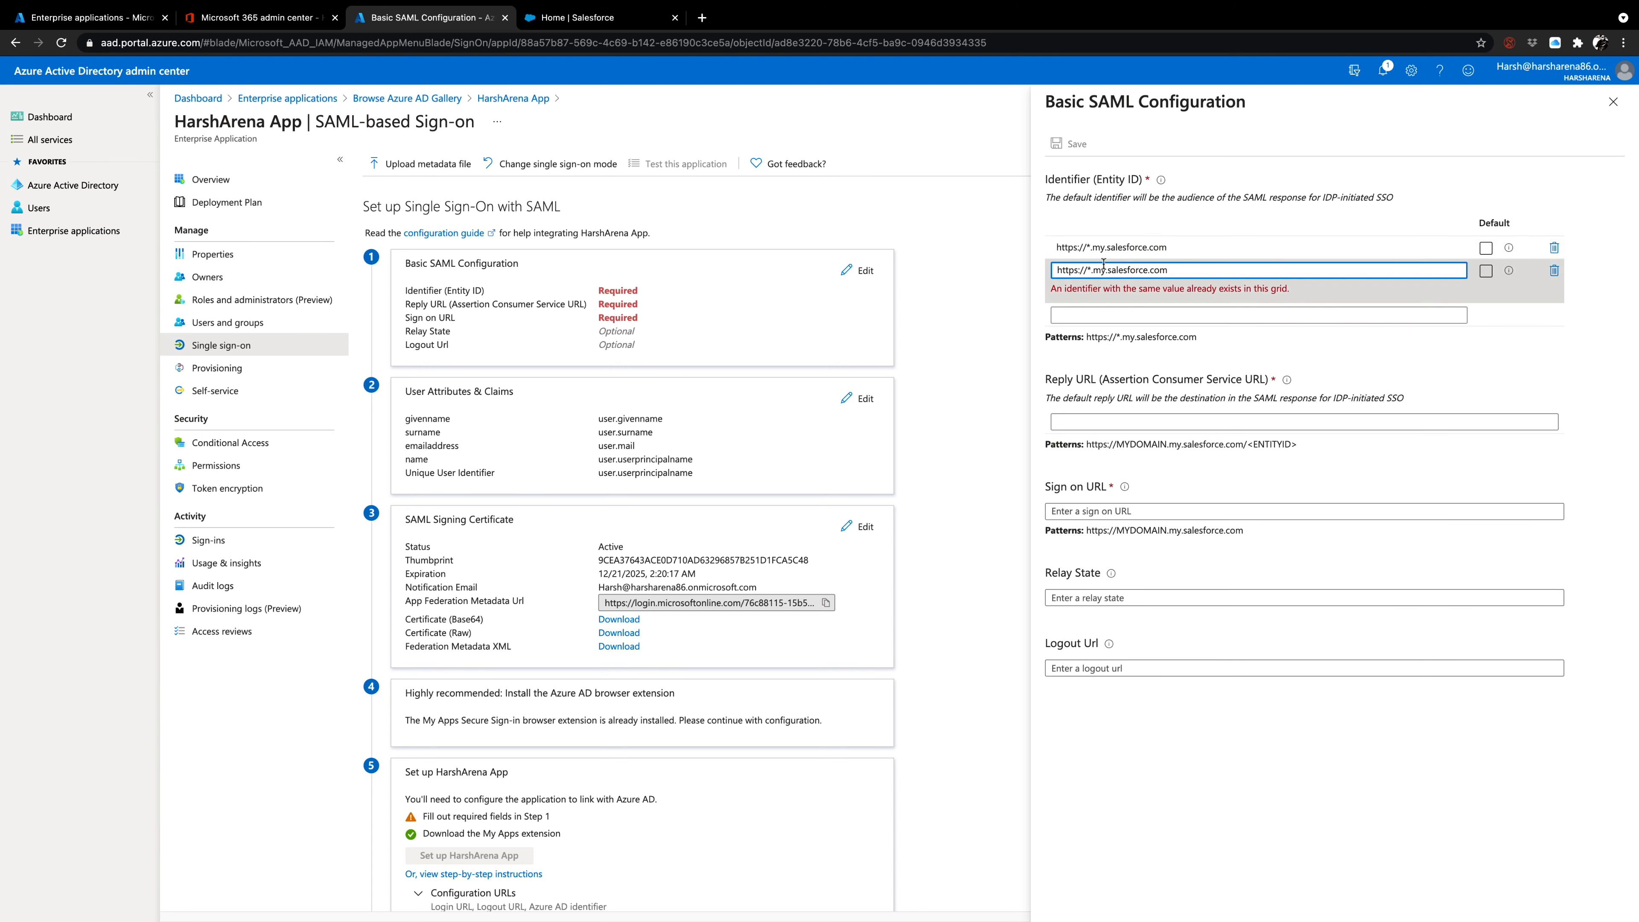
click(1090, 269)
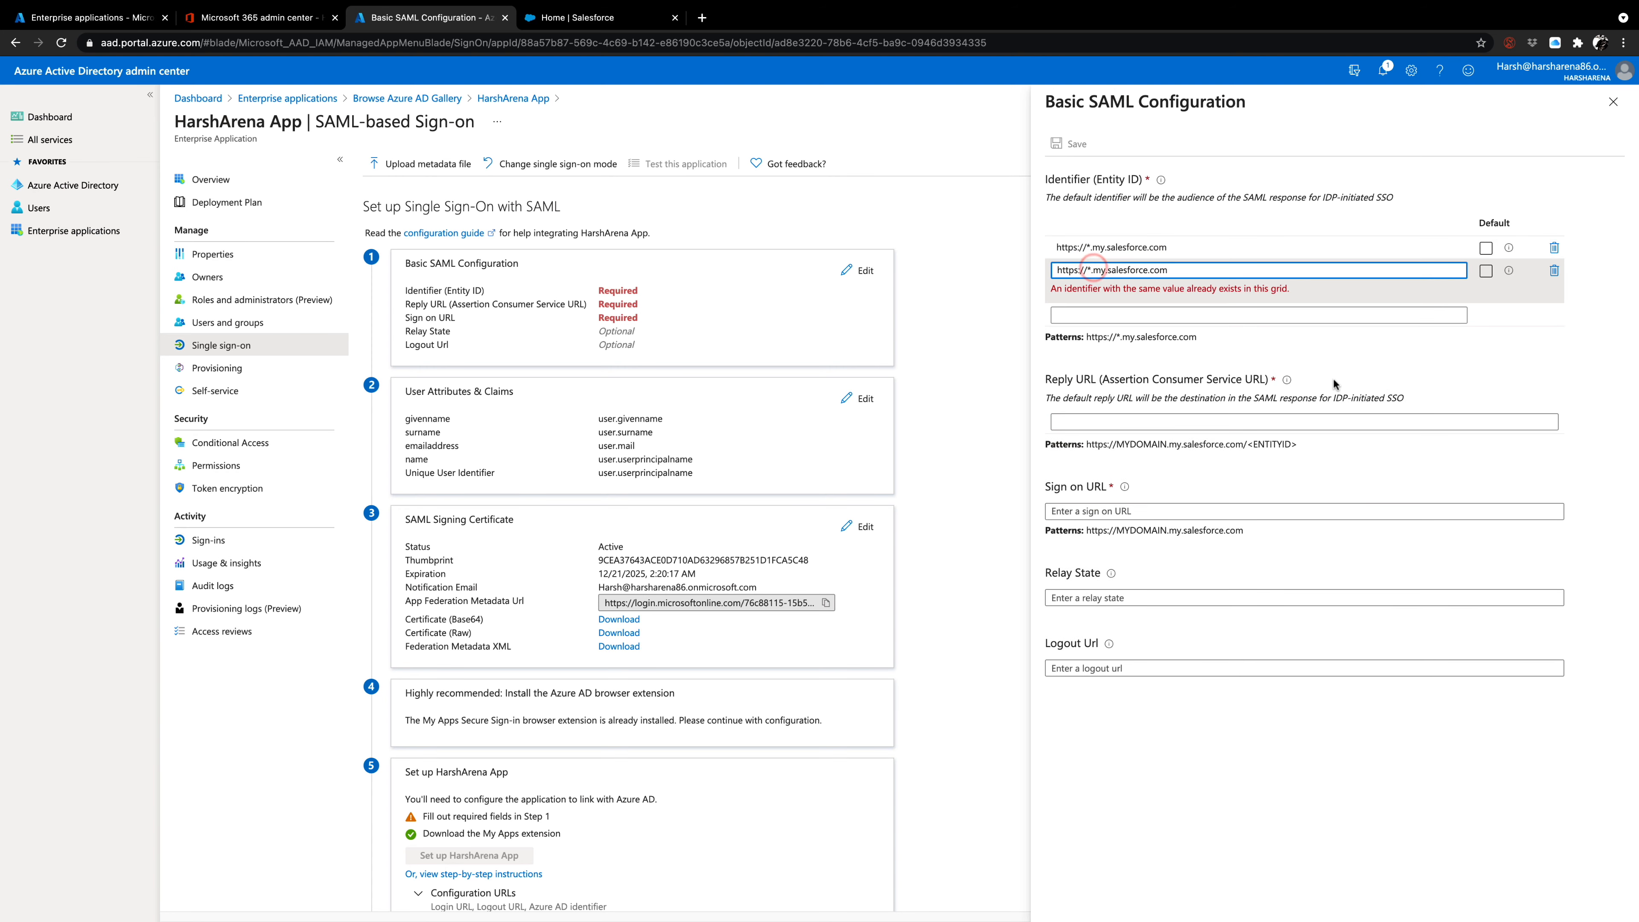
key(BackSpace)
text(harsharen)
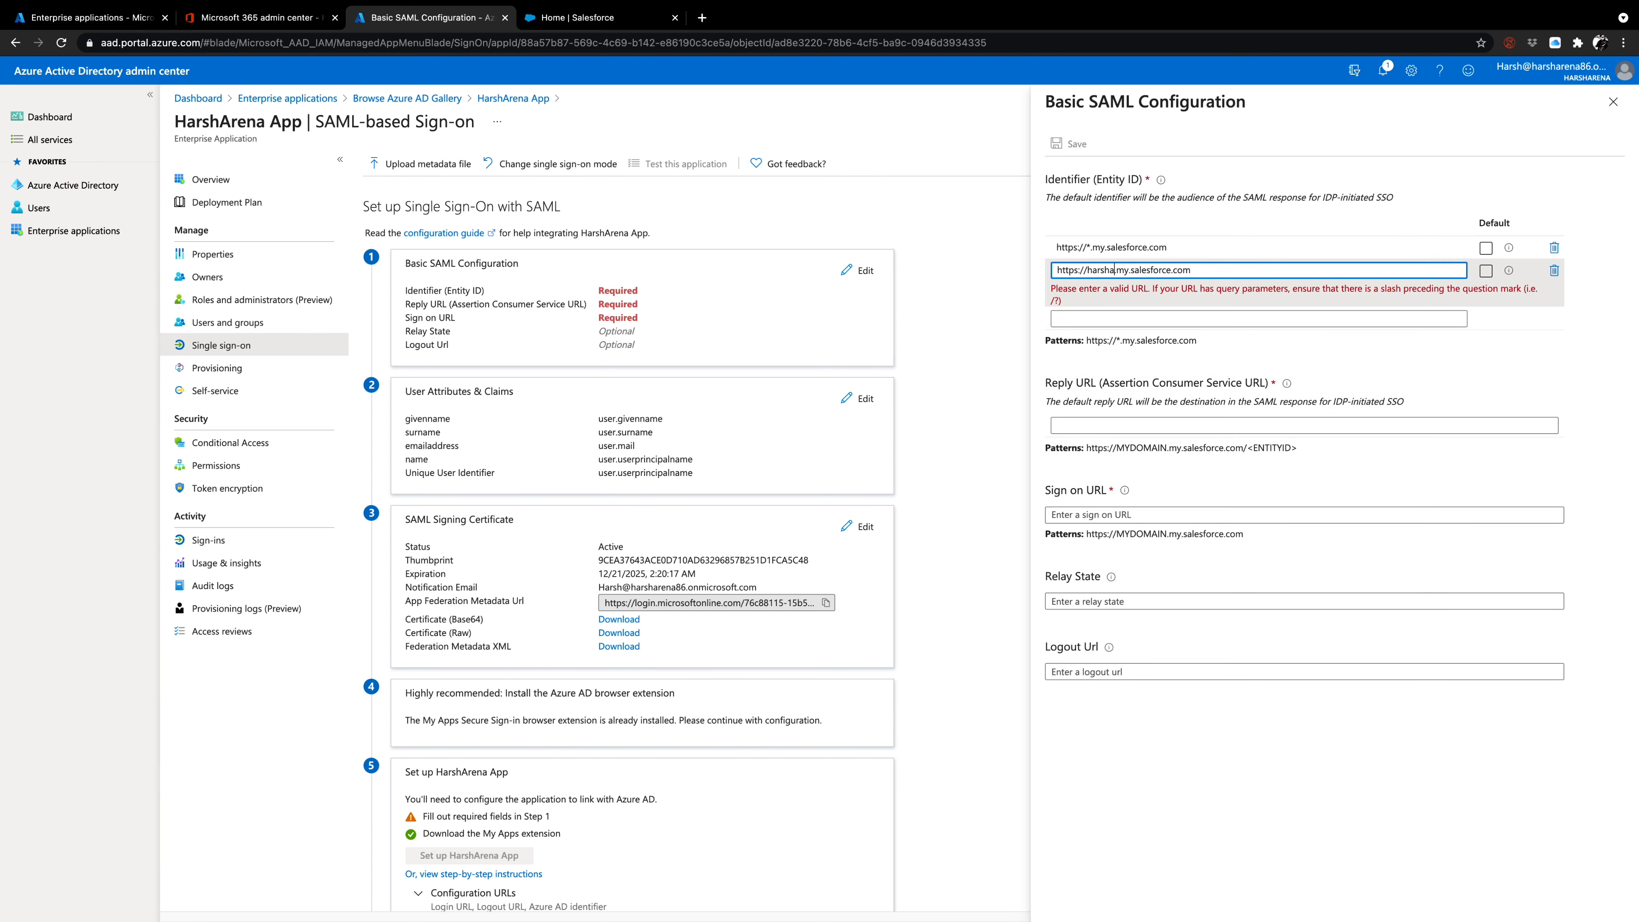
text(a.)
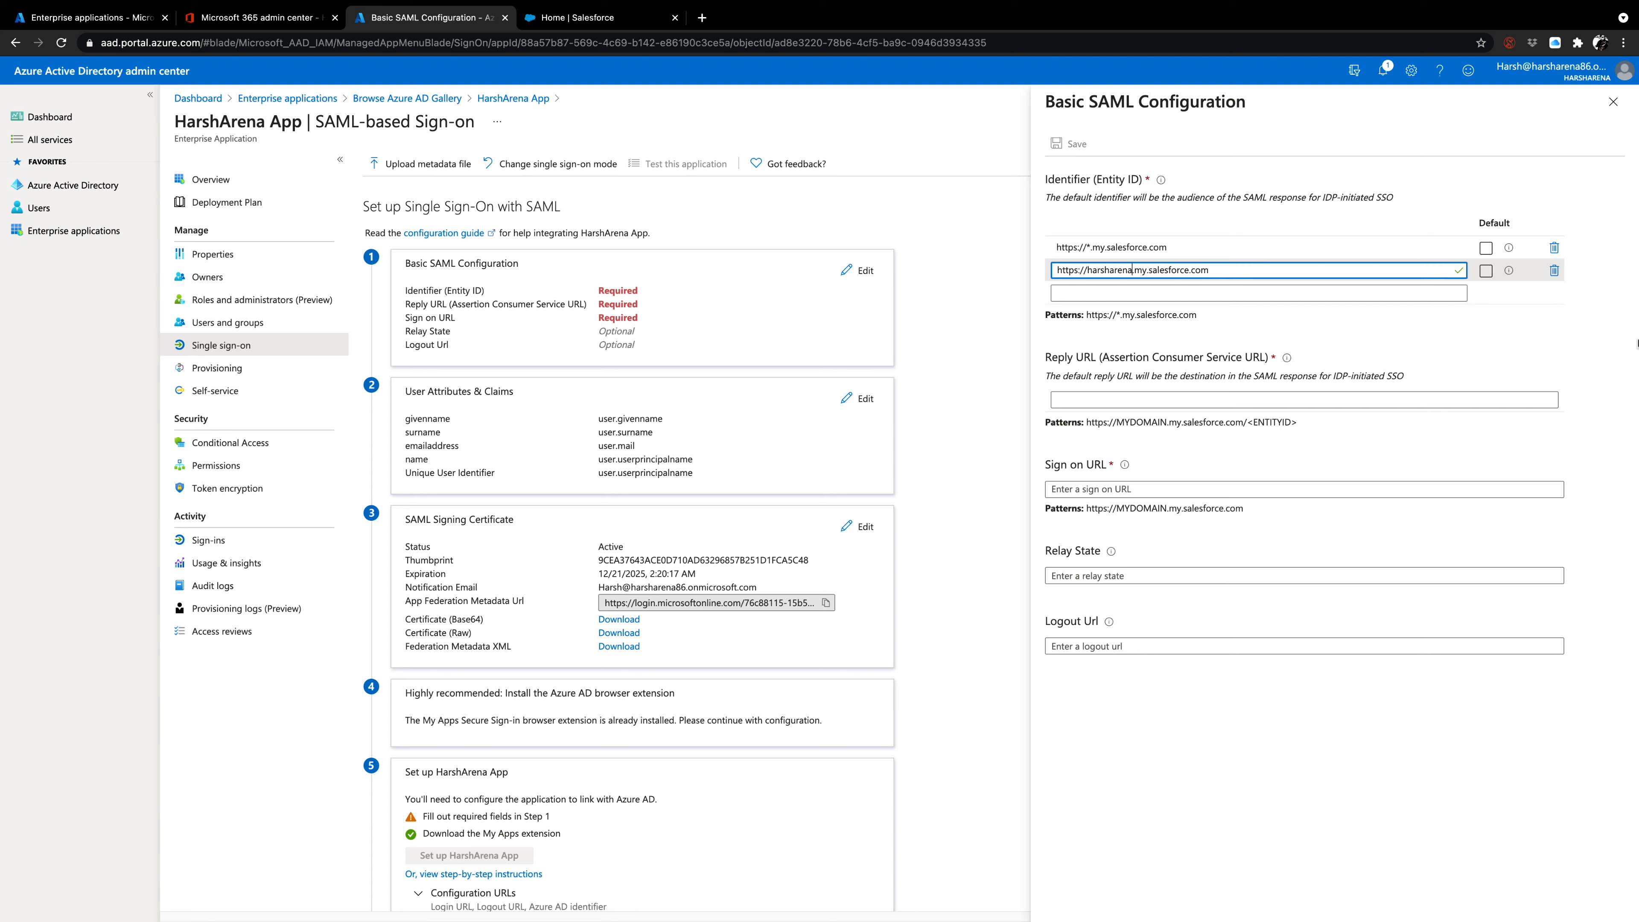
click(1485, 271)
click(1489, 271)
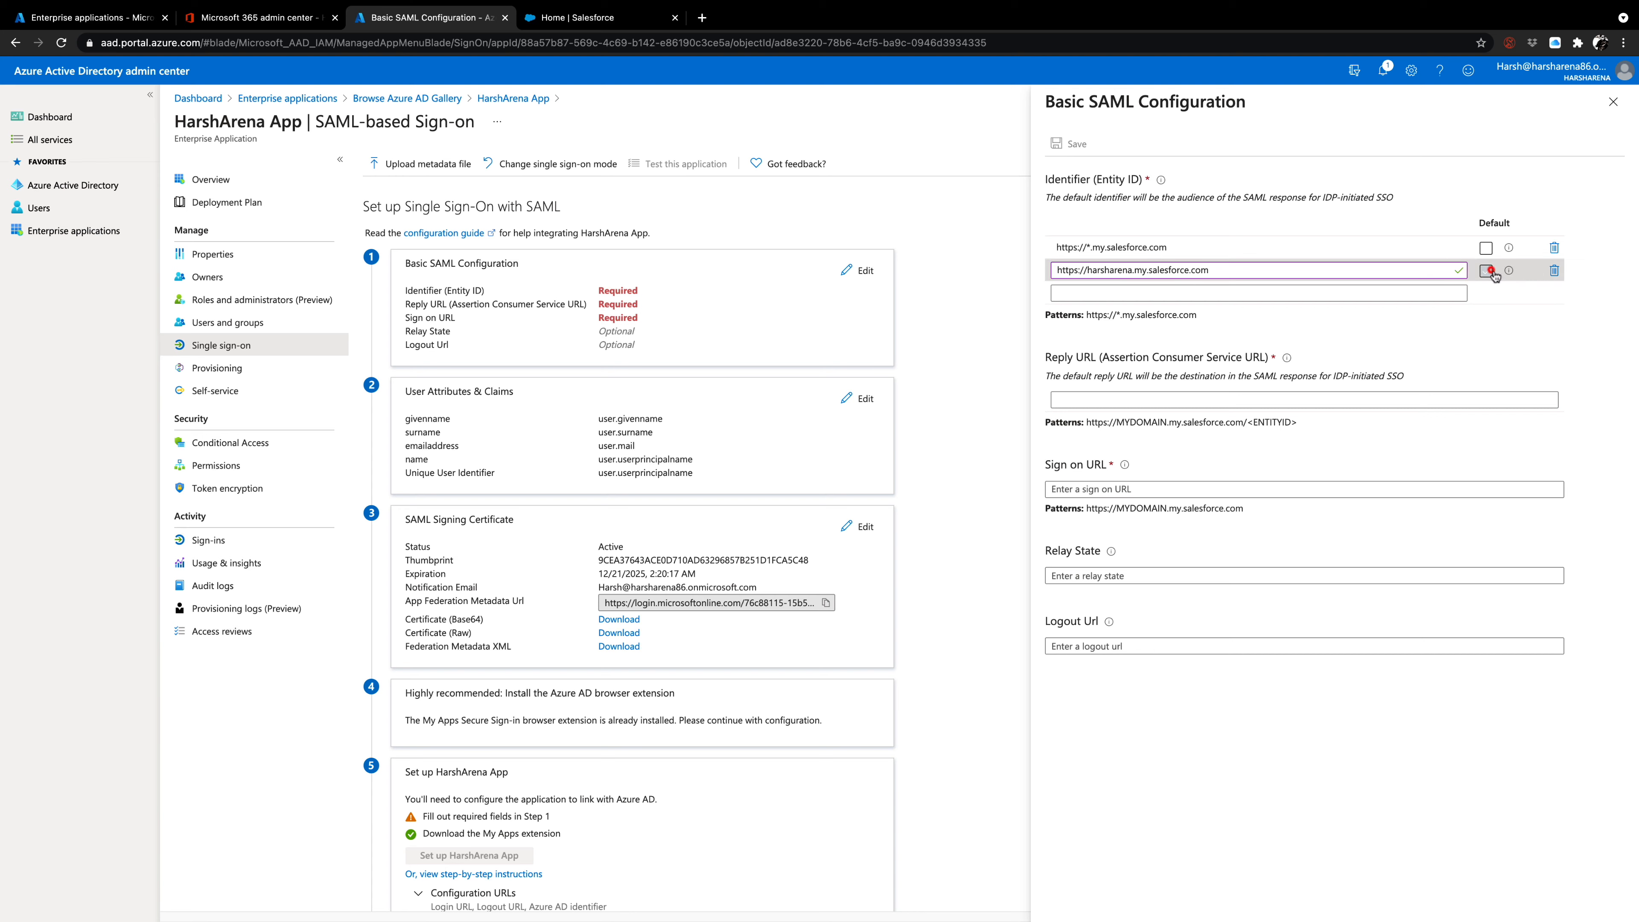
click(1554, 248)
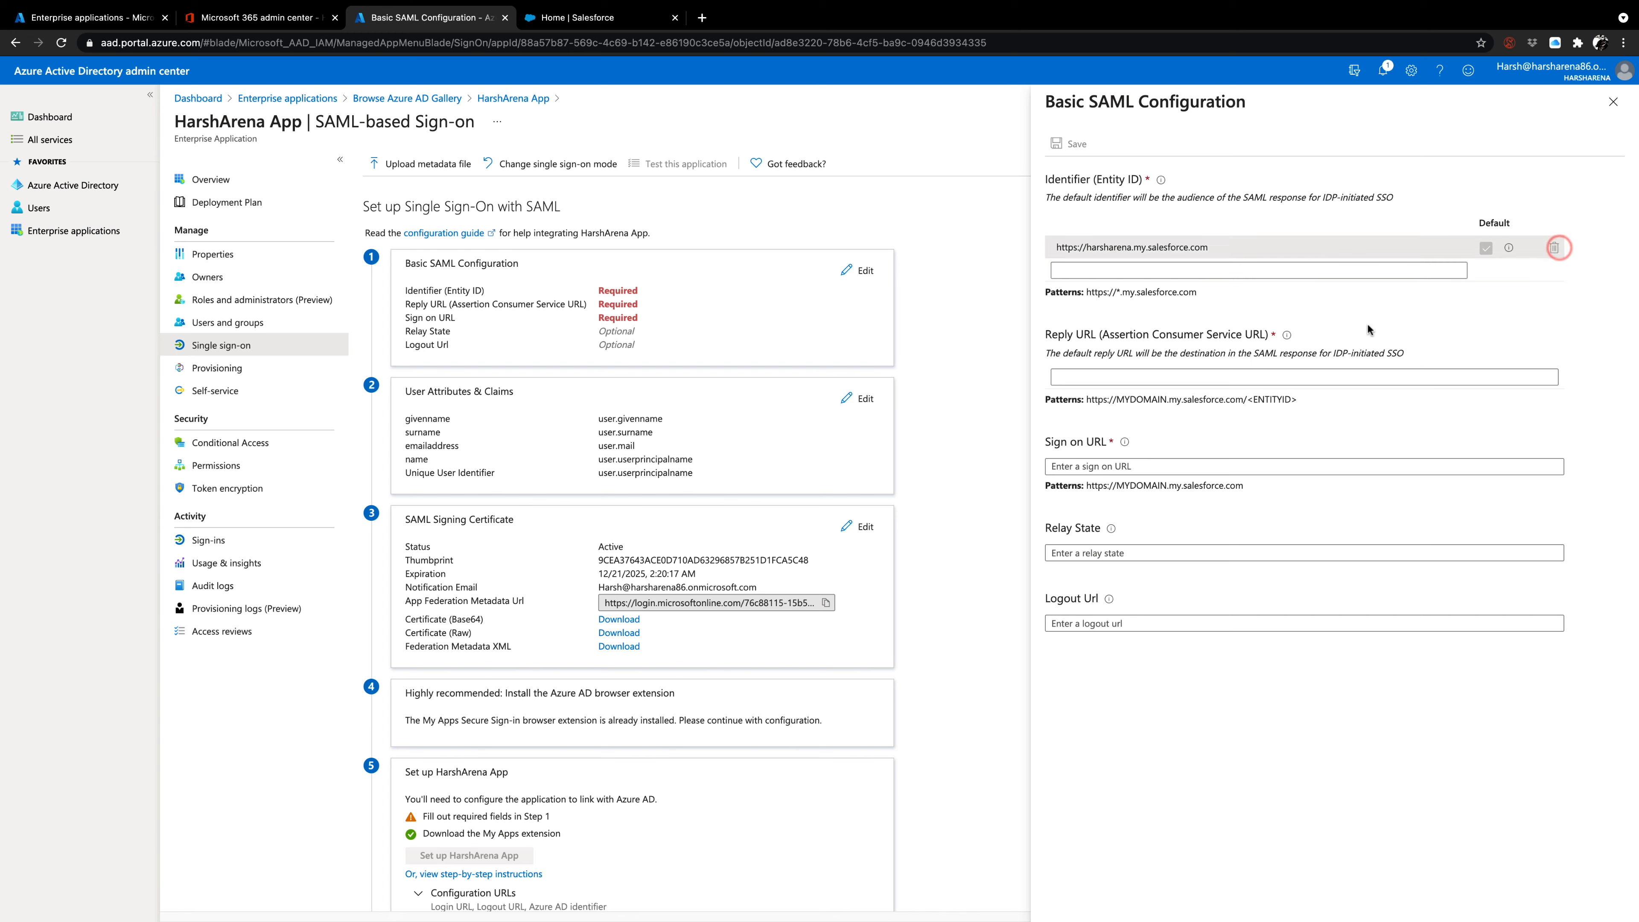
click(1221, 247)
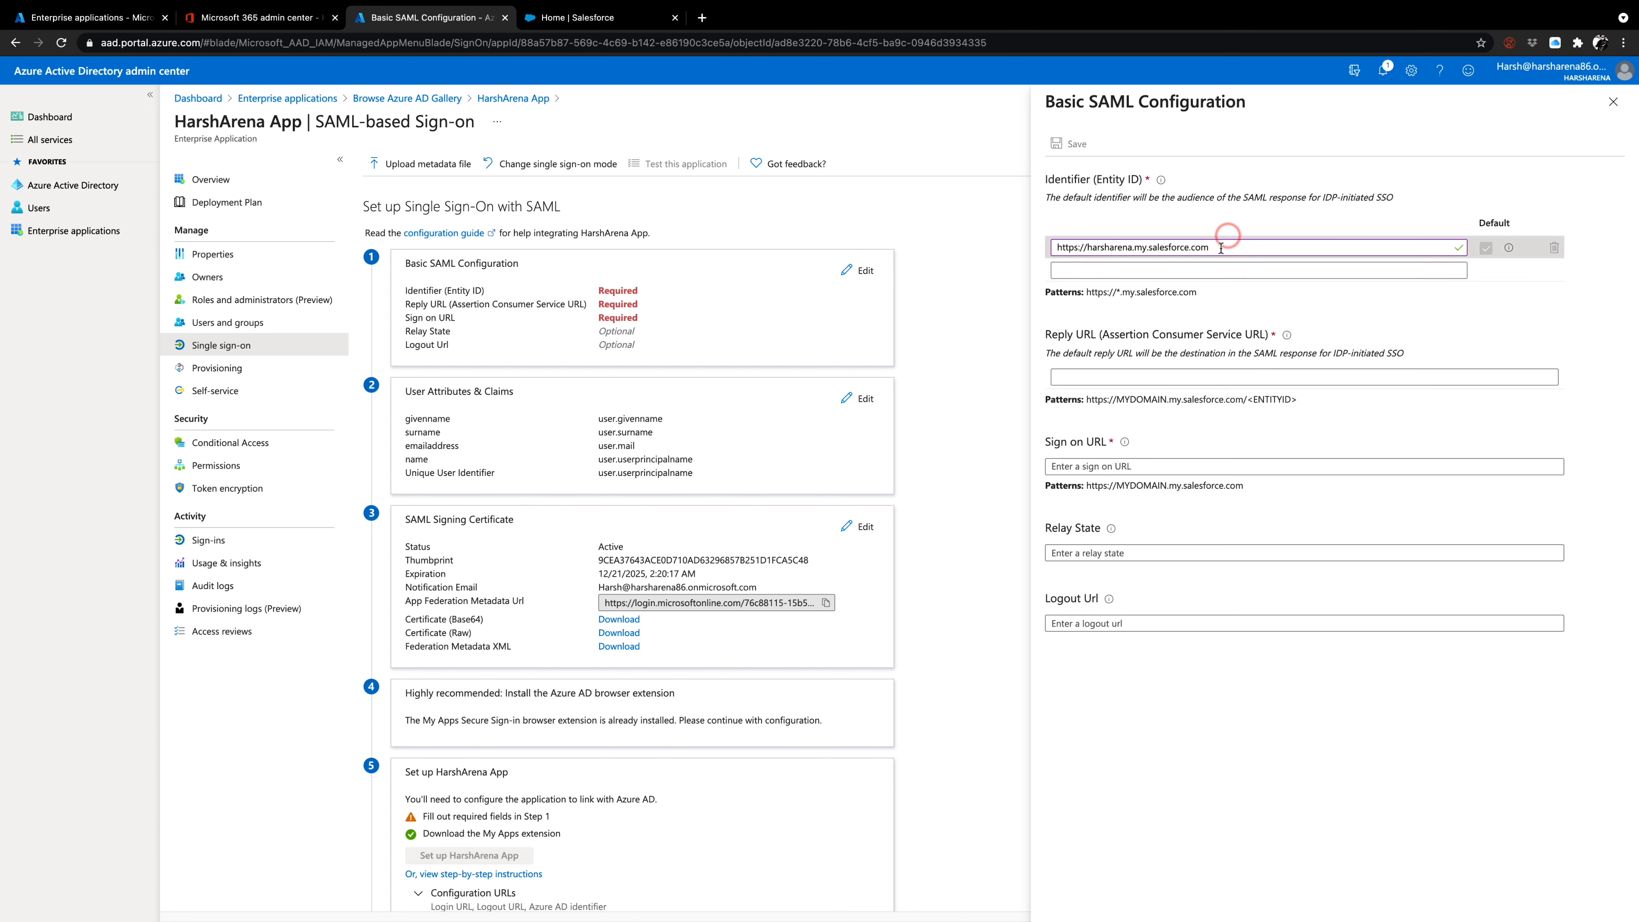
key(super+a)
key(super+c)
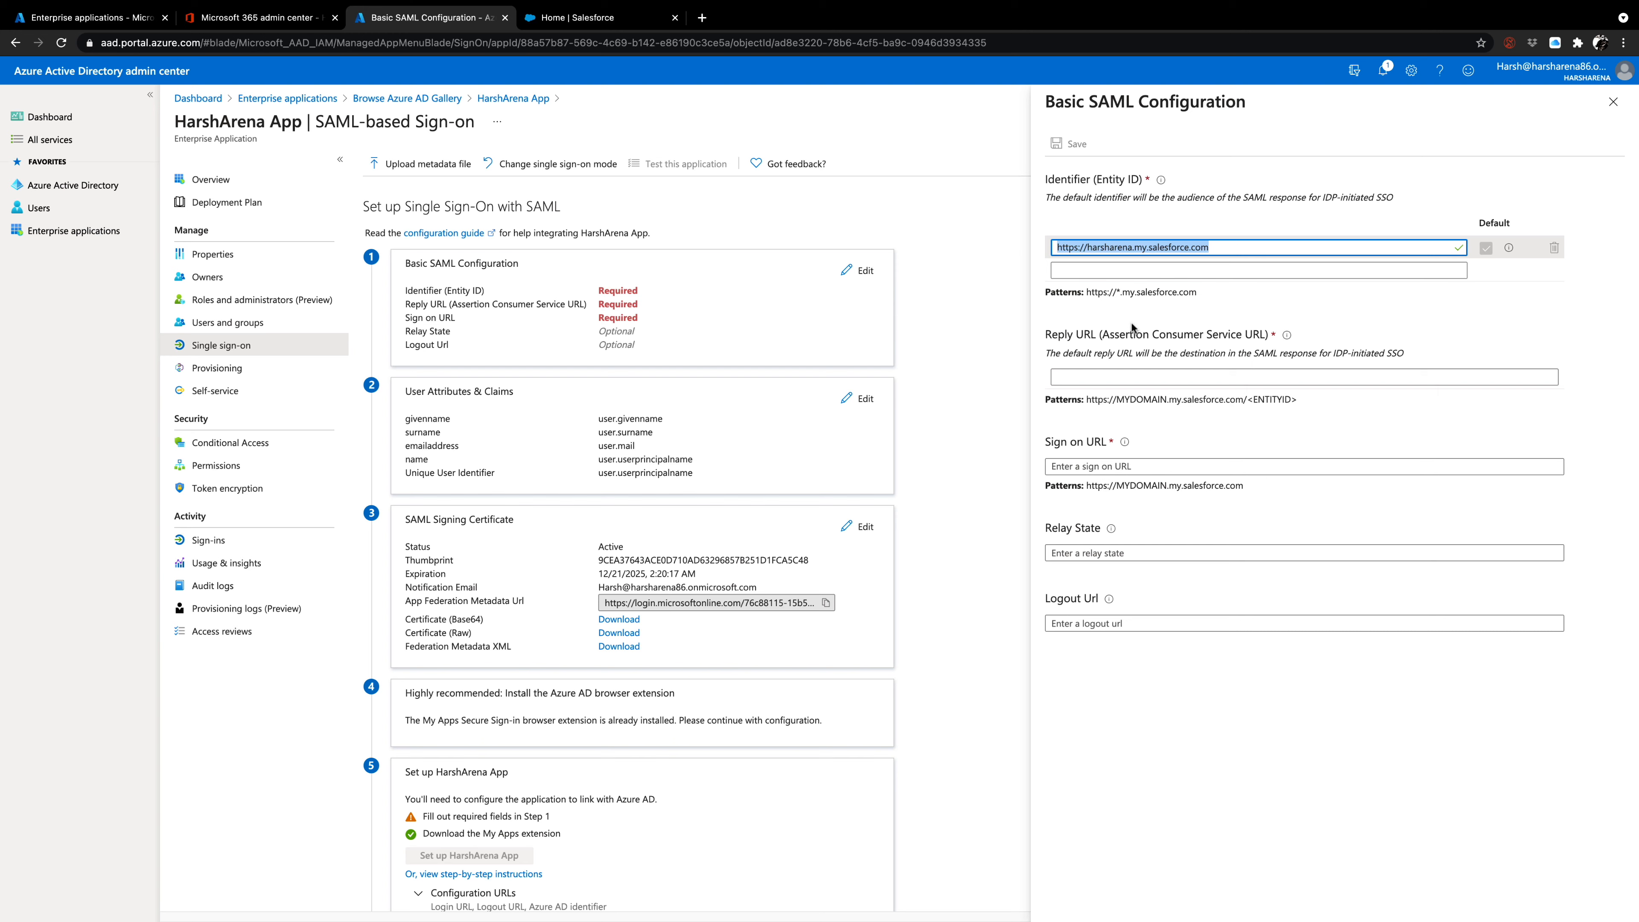
click(1100, 378)
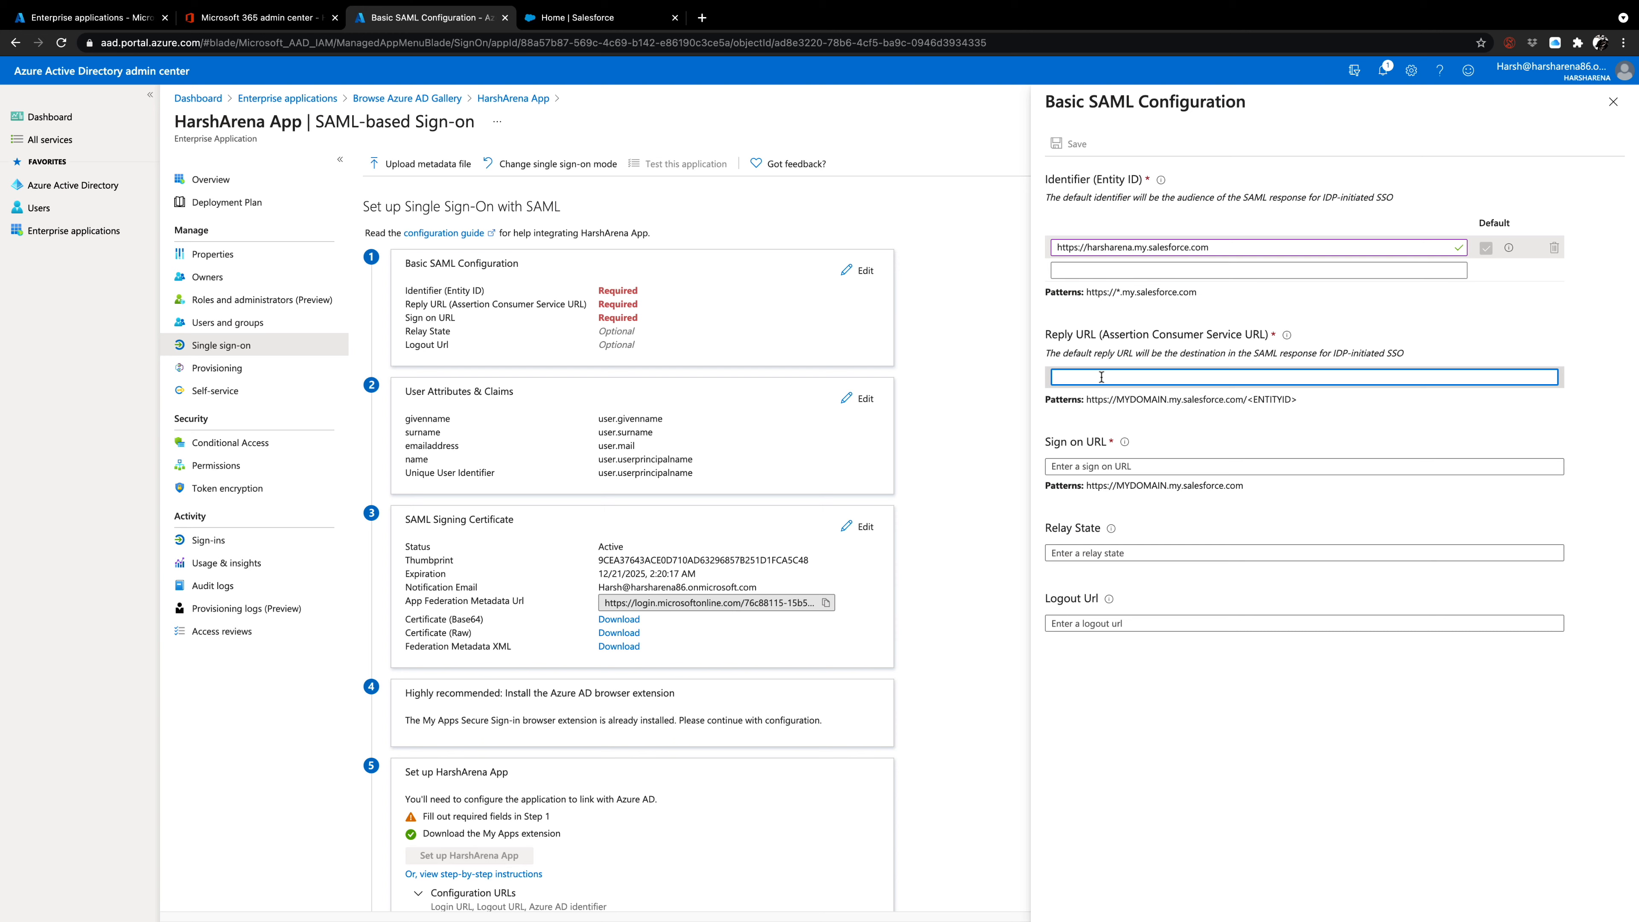
key(super+v)
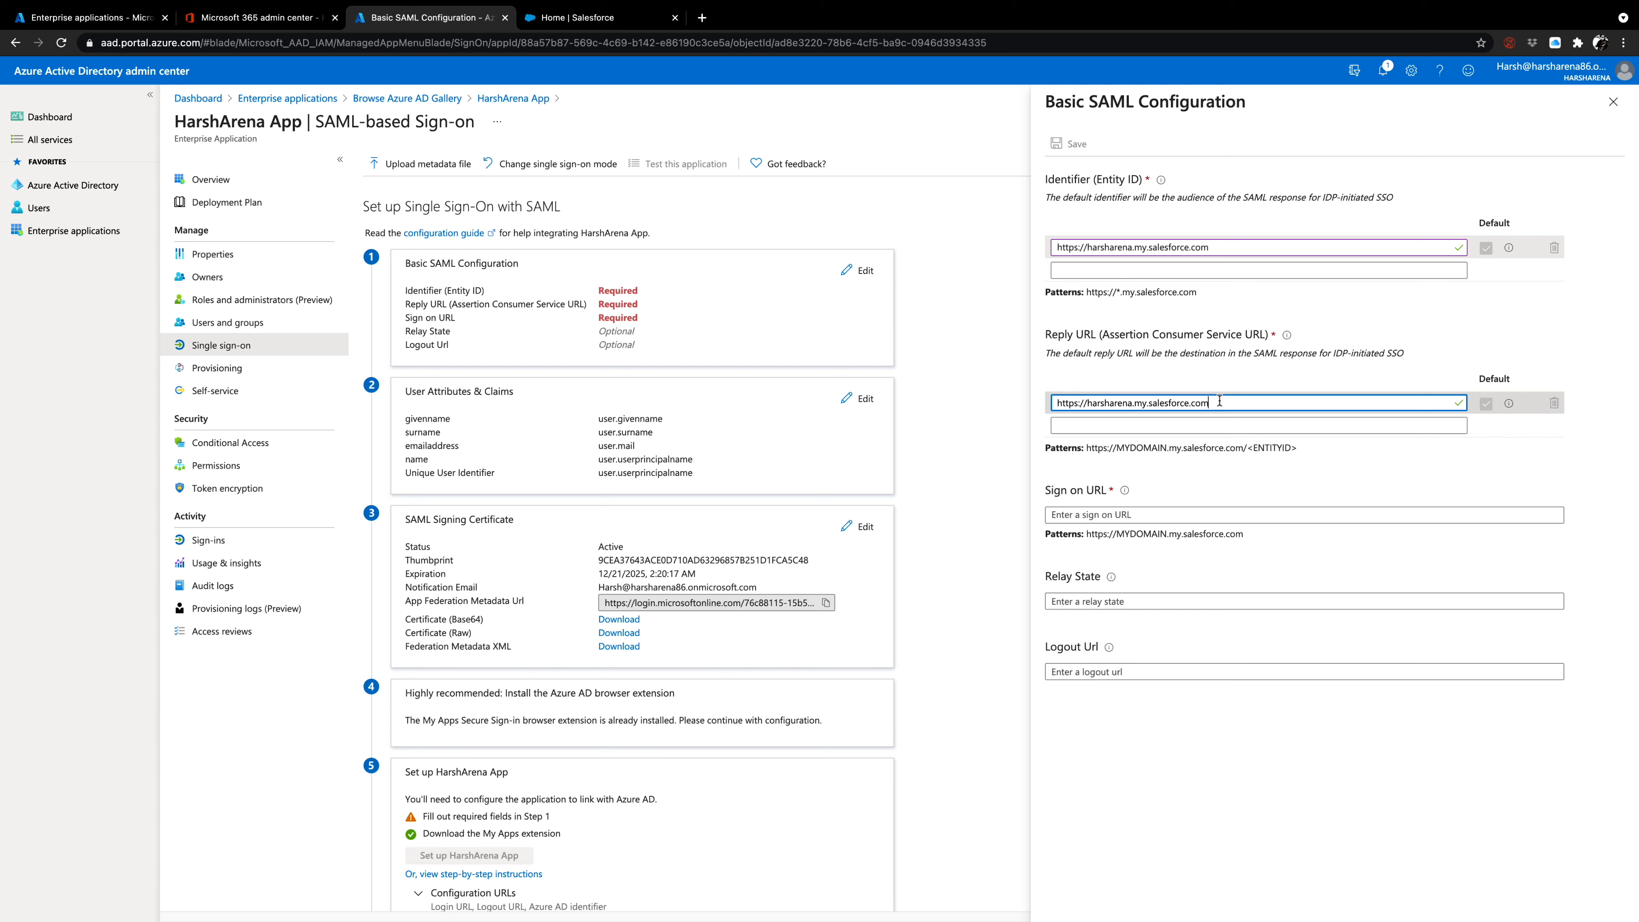
click(1115, 514)
click(1101, 513)
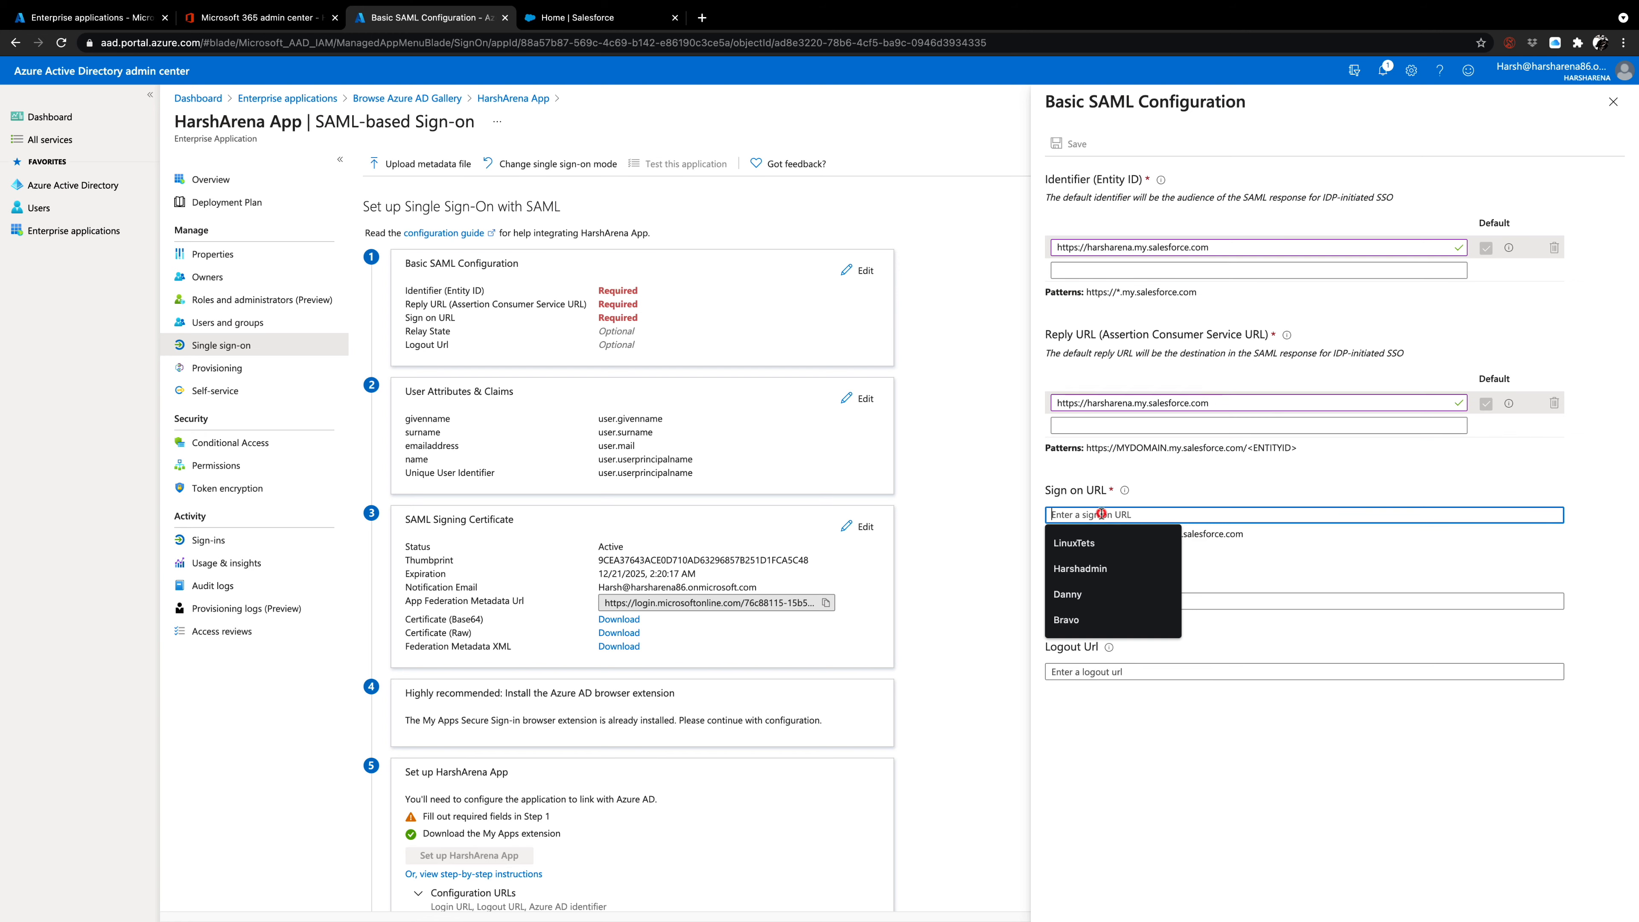
key(ctrl+v)
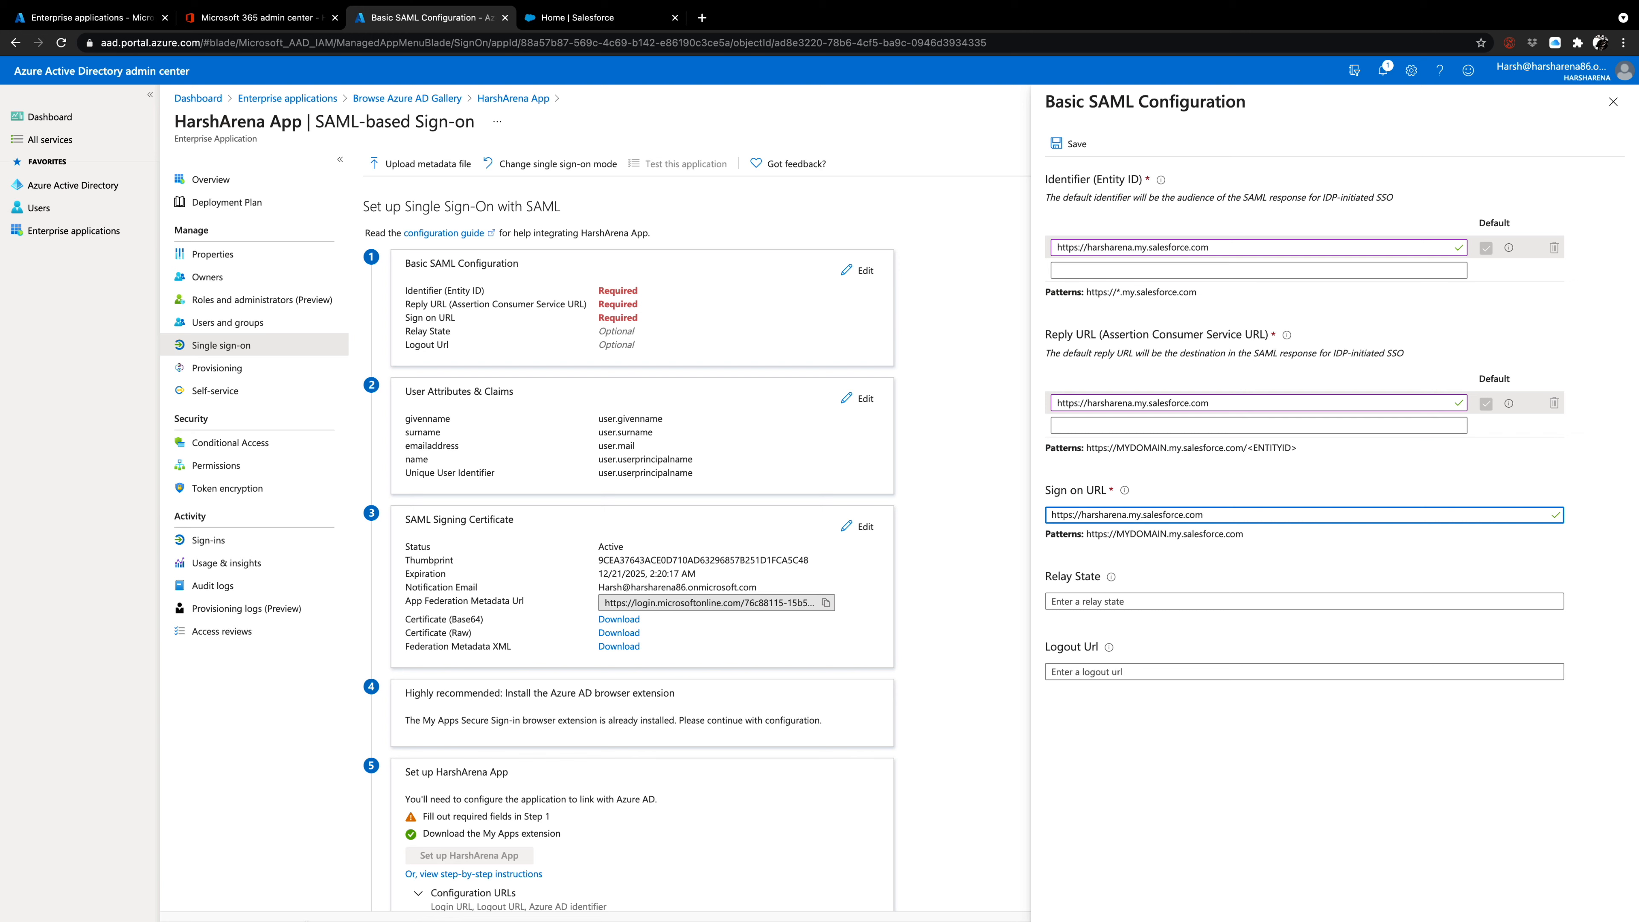
click(279, 767)
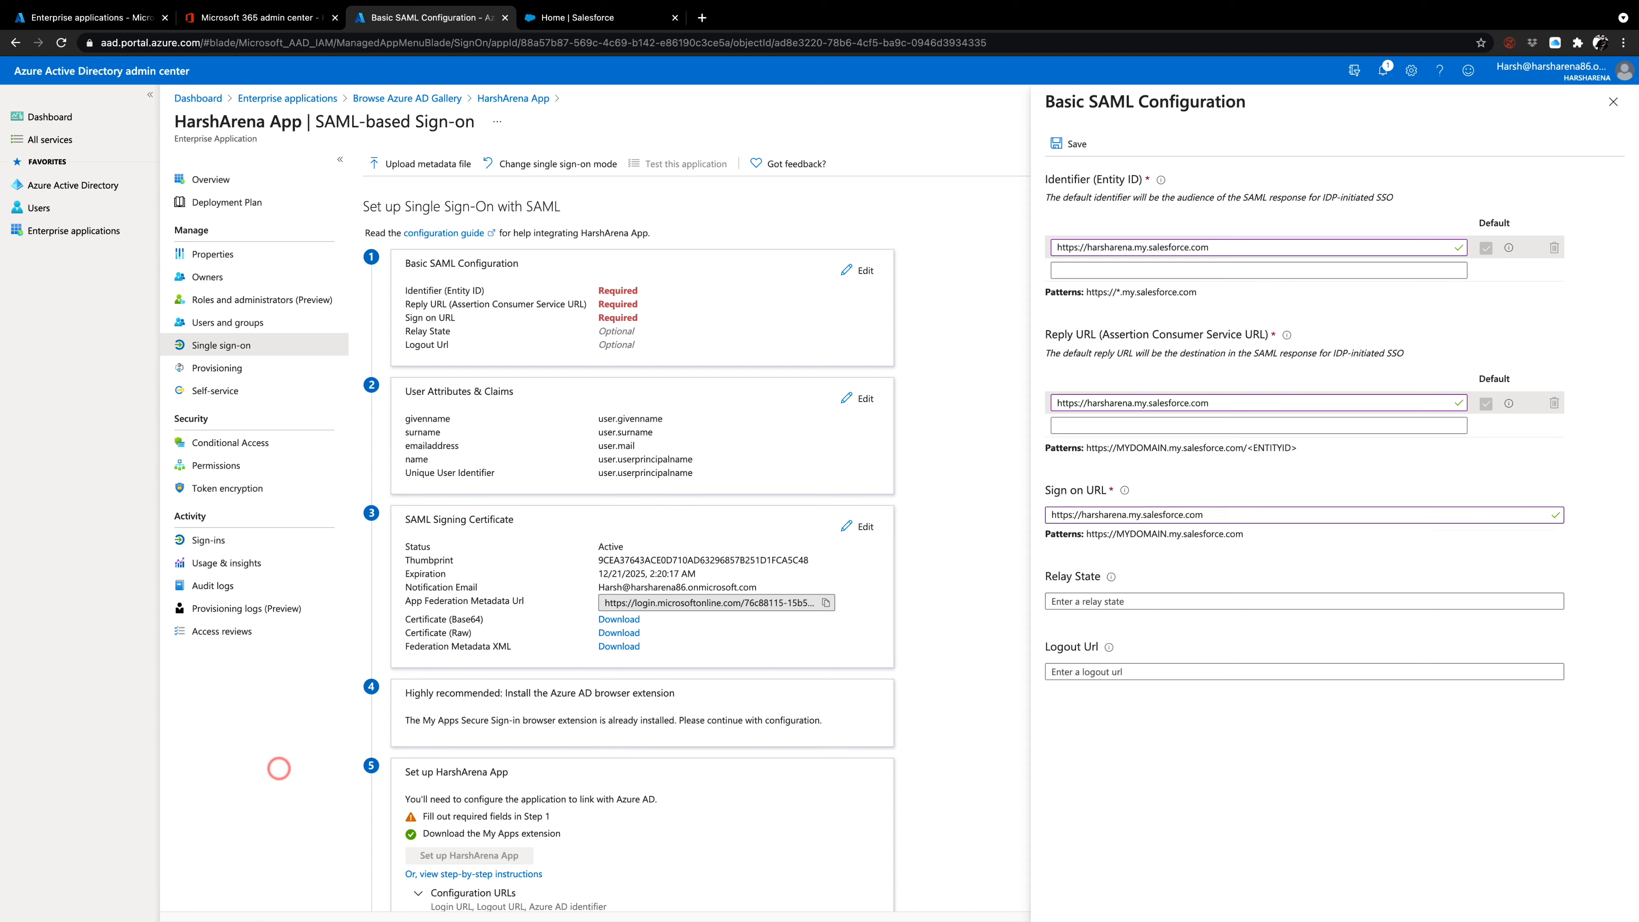
mouse_move(277, 913)
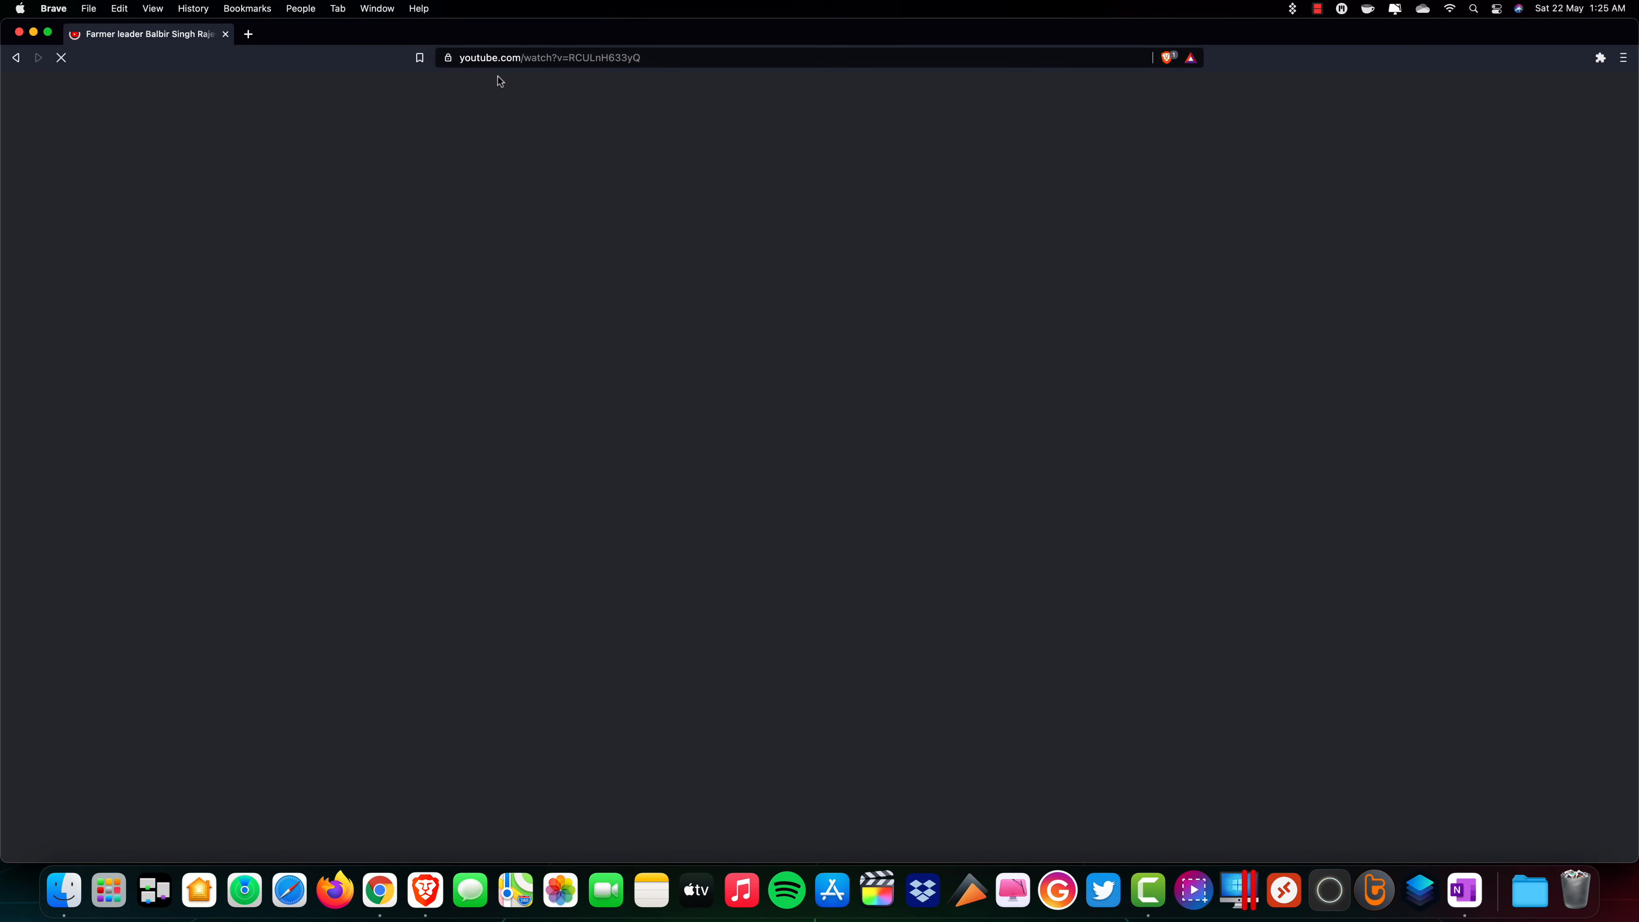
click(514, 58)
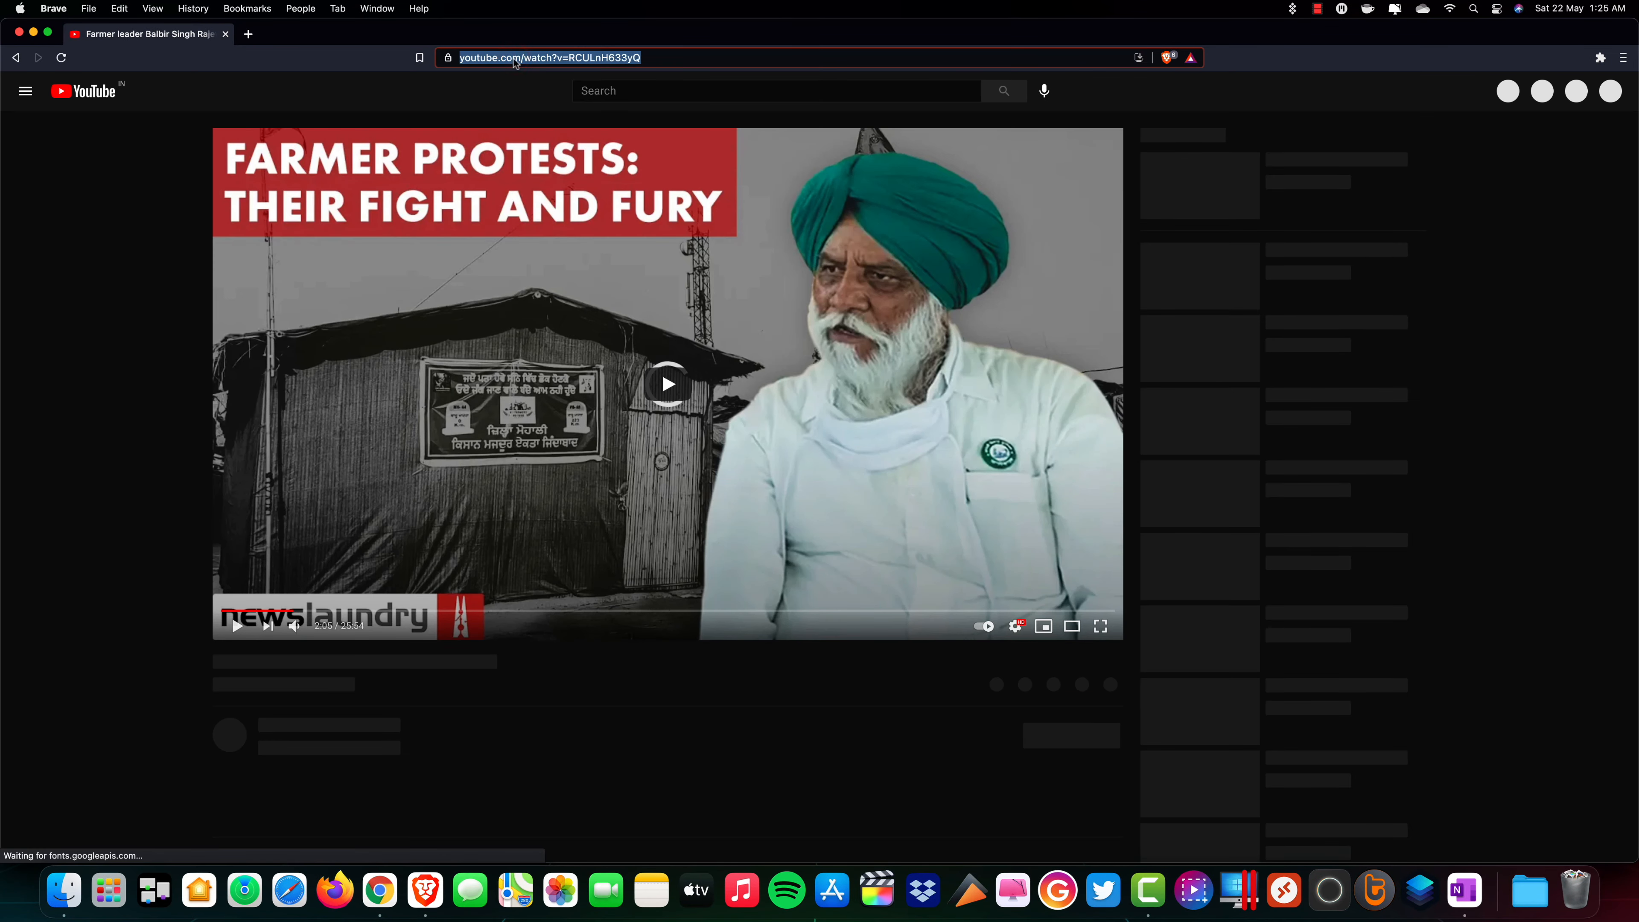
text(harsharena.my.salesforce.com)
key(Return)
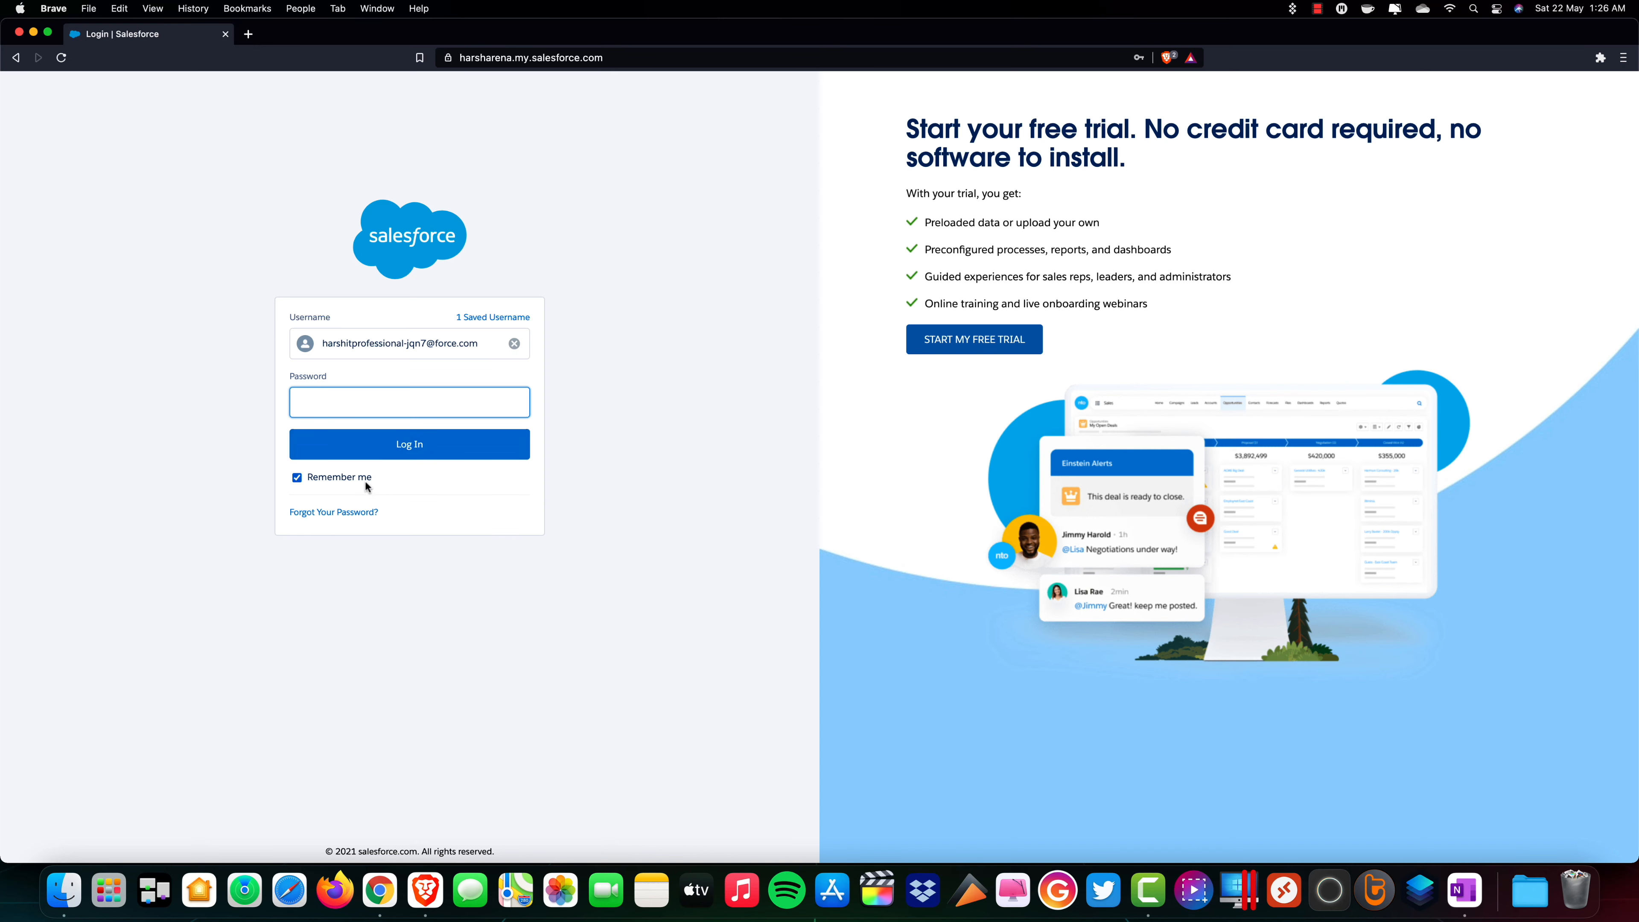
Switch back to Chrome and save the Basic SAML Configuration for HarshArena App.
click(387, 873)
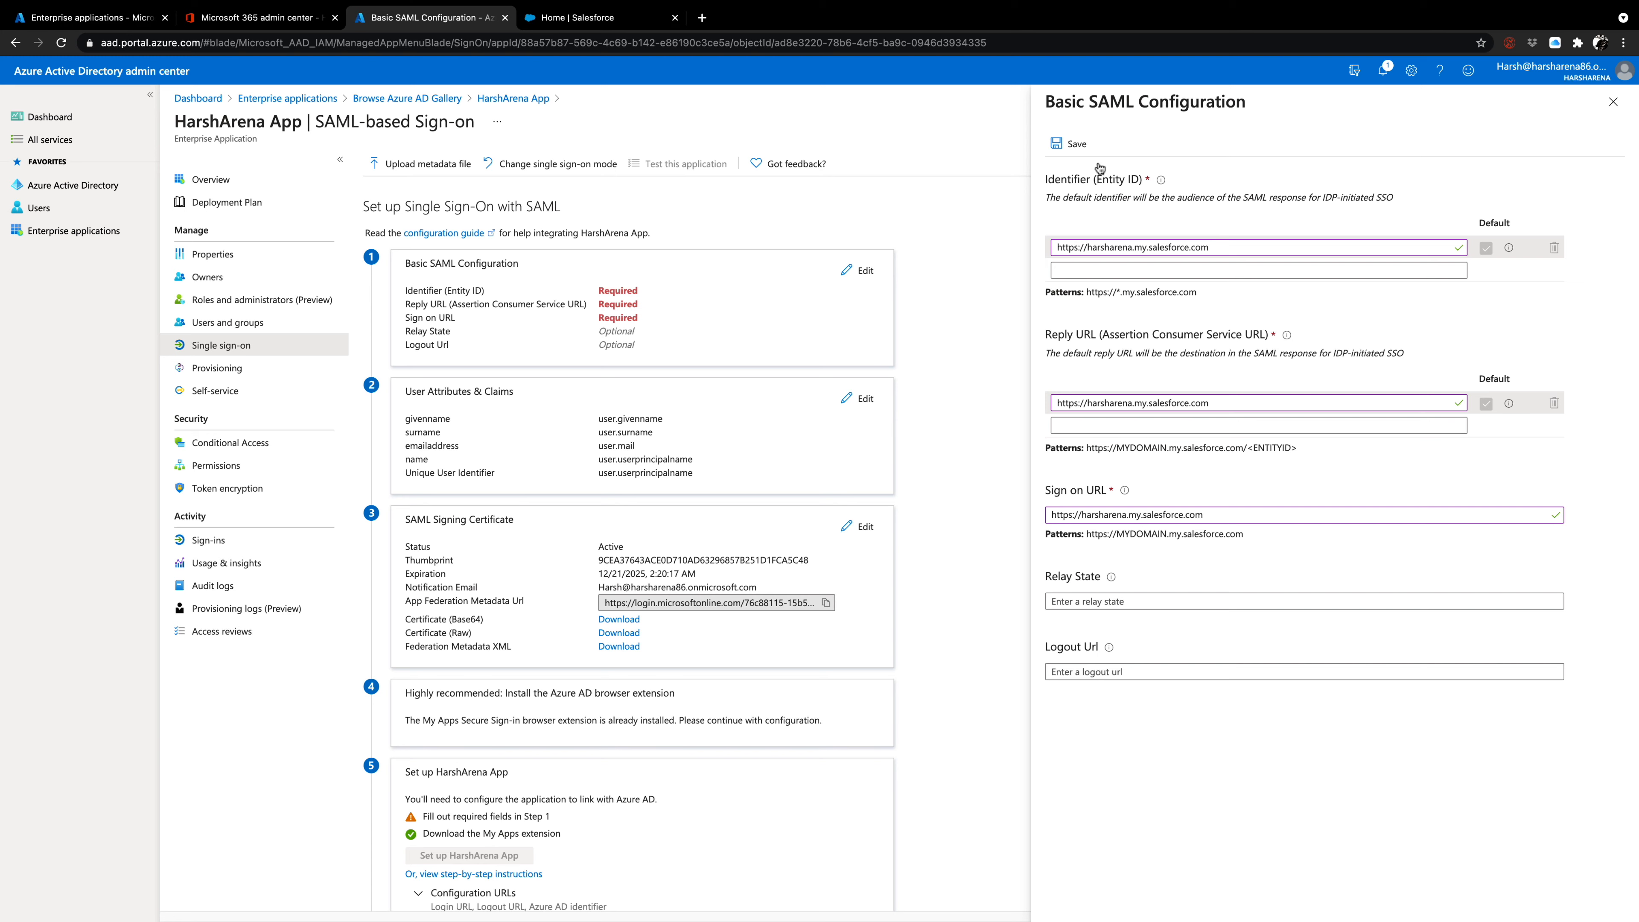
click(1078, 142)
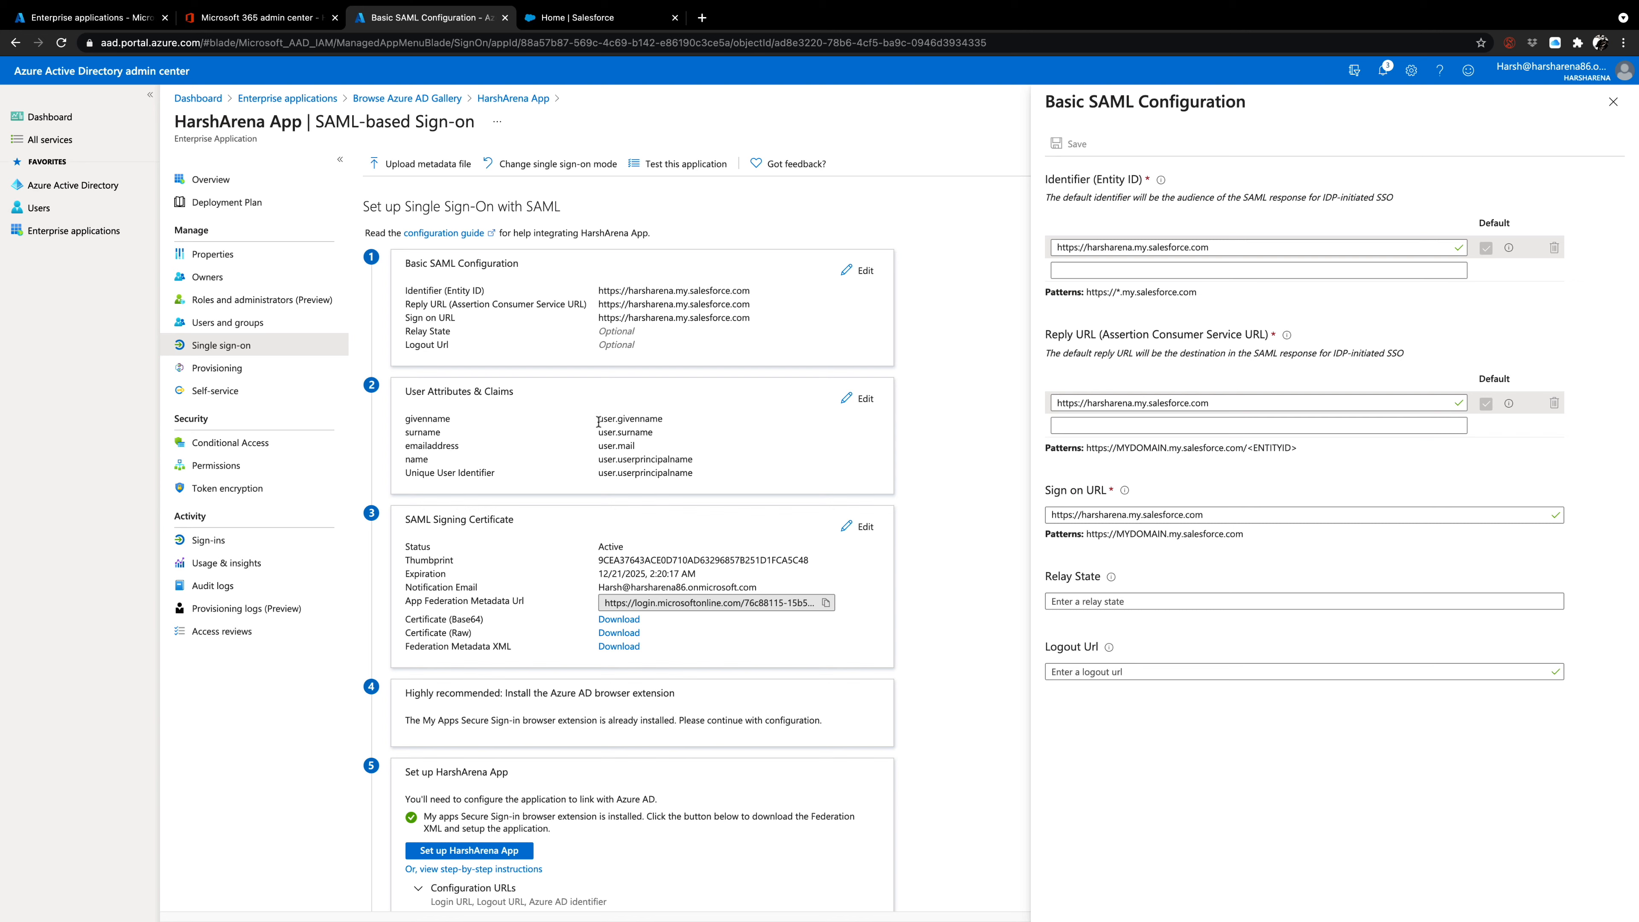
Examine the user attribute claims and the tenant and application ID parts of the App Federation Metadata URL.
drag(598, 422, 613, 420)
mouse_move(598, 432)
mouse_down()
mouse_move(617, 432)
mouse_move(601, 445)
mouse_up()
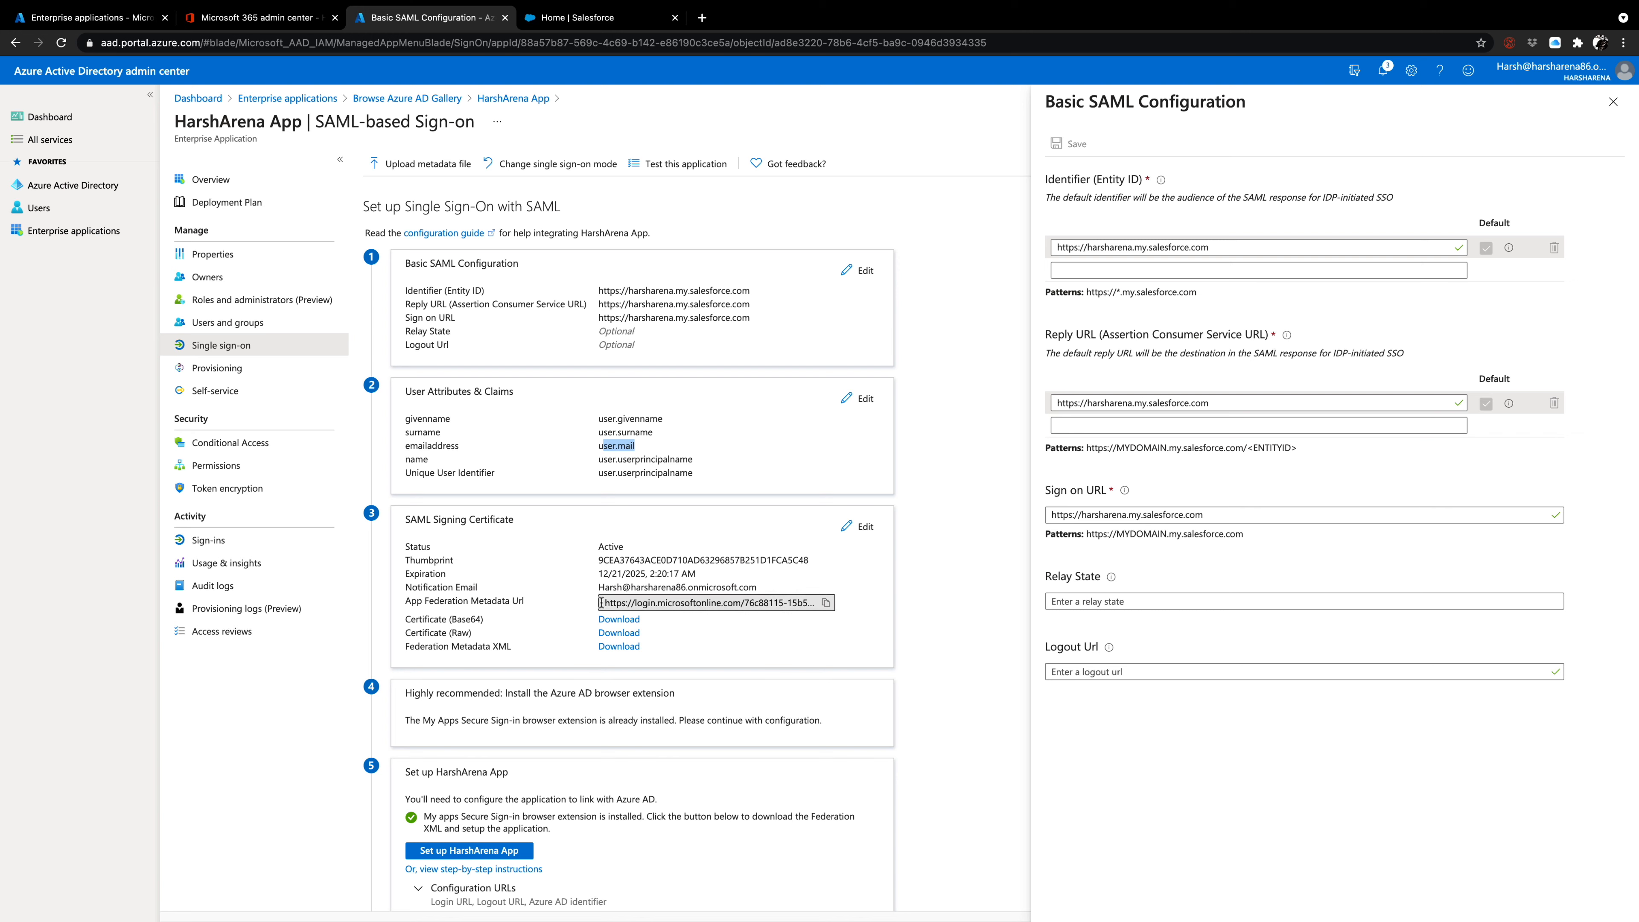
drag(600, 607, 828, 601)
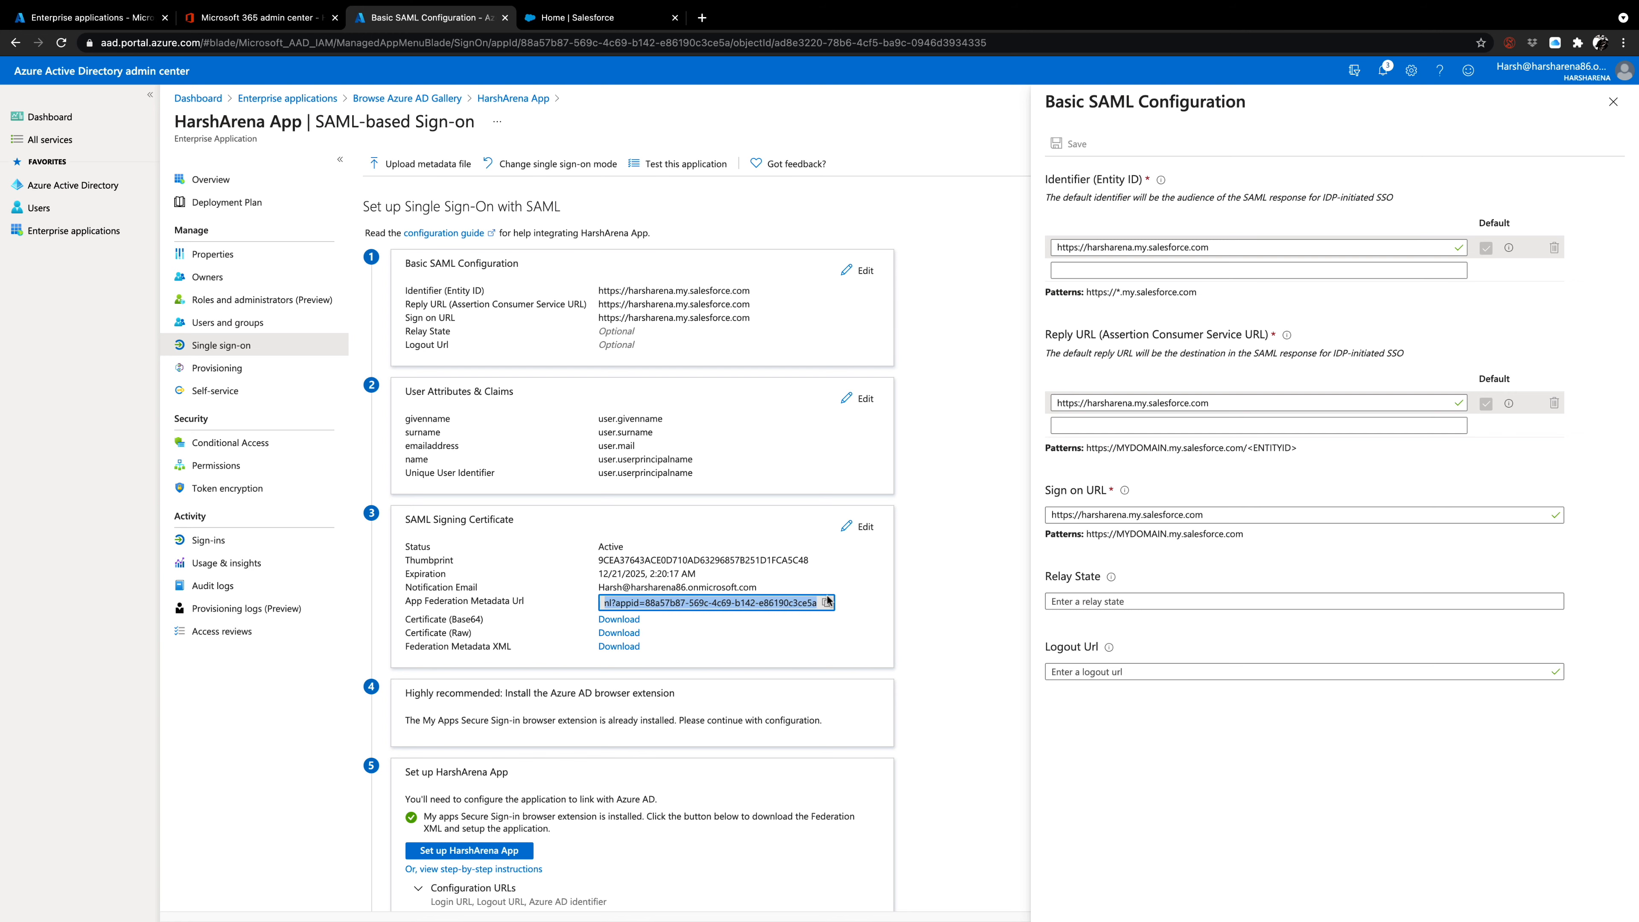
click(678, 604)
drag(644, 602, 817, 603)
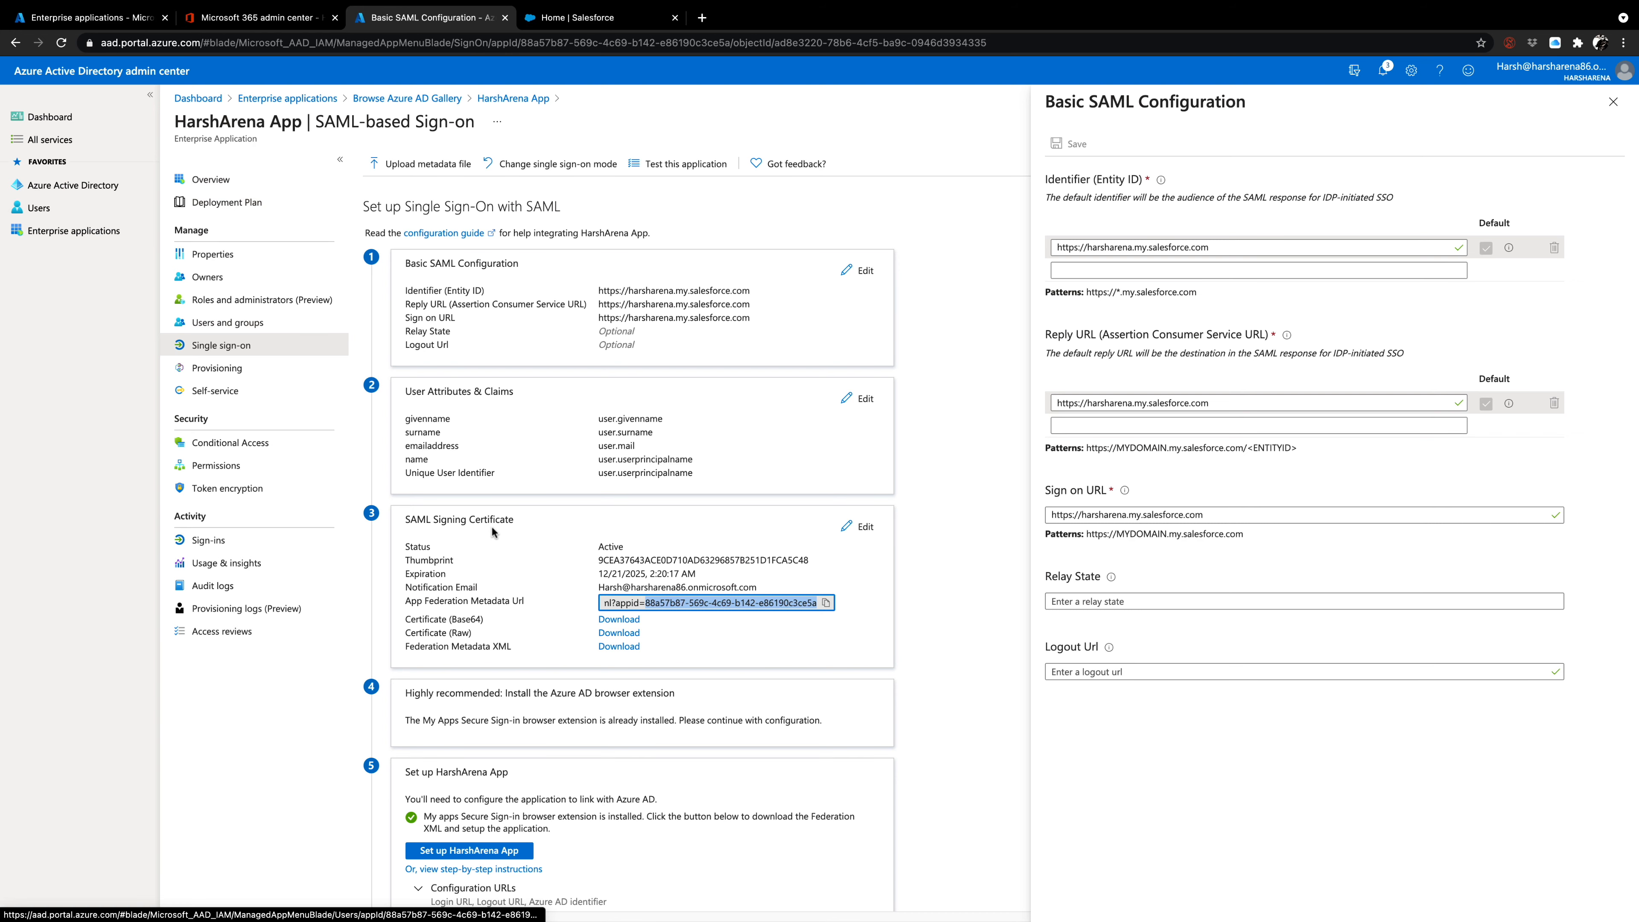
drag(645, 606, 598, 602)
click(729, 601)
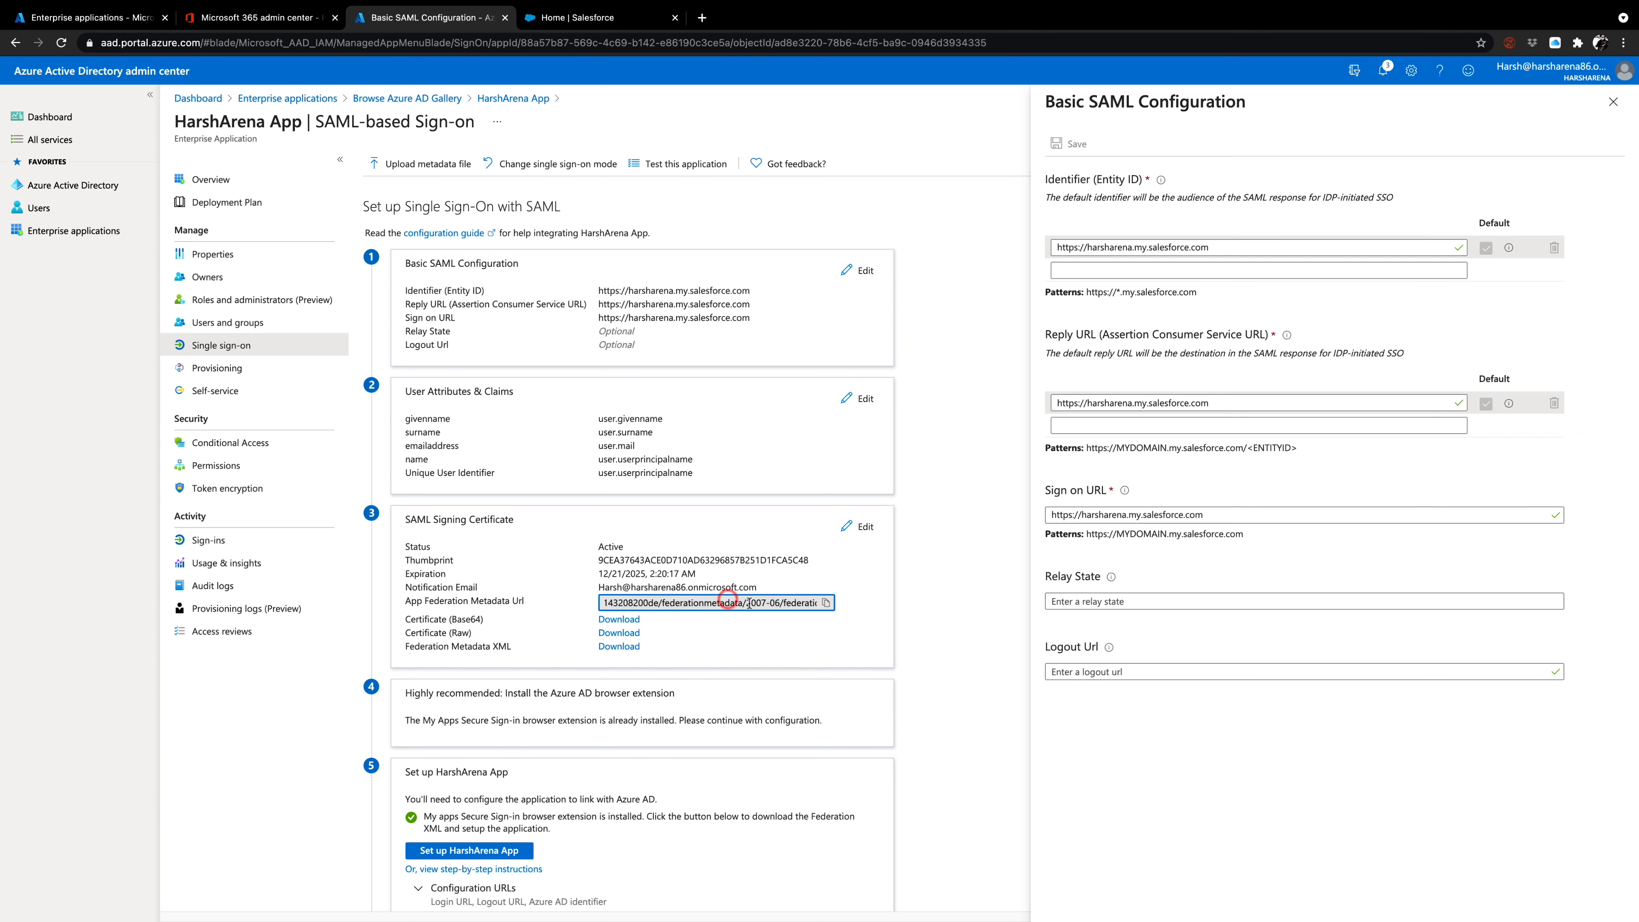
drag(761, 603, 607, 603)
double_click(622, 600)
click(715, 604)
click(686, 597)
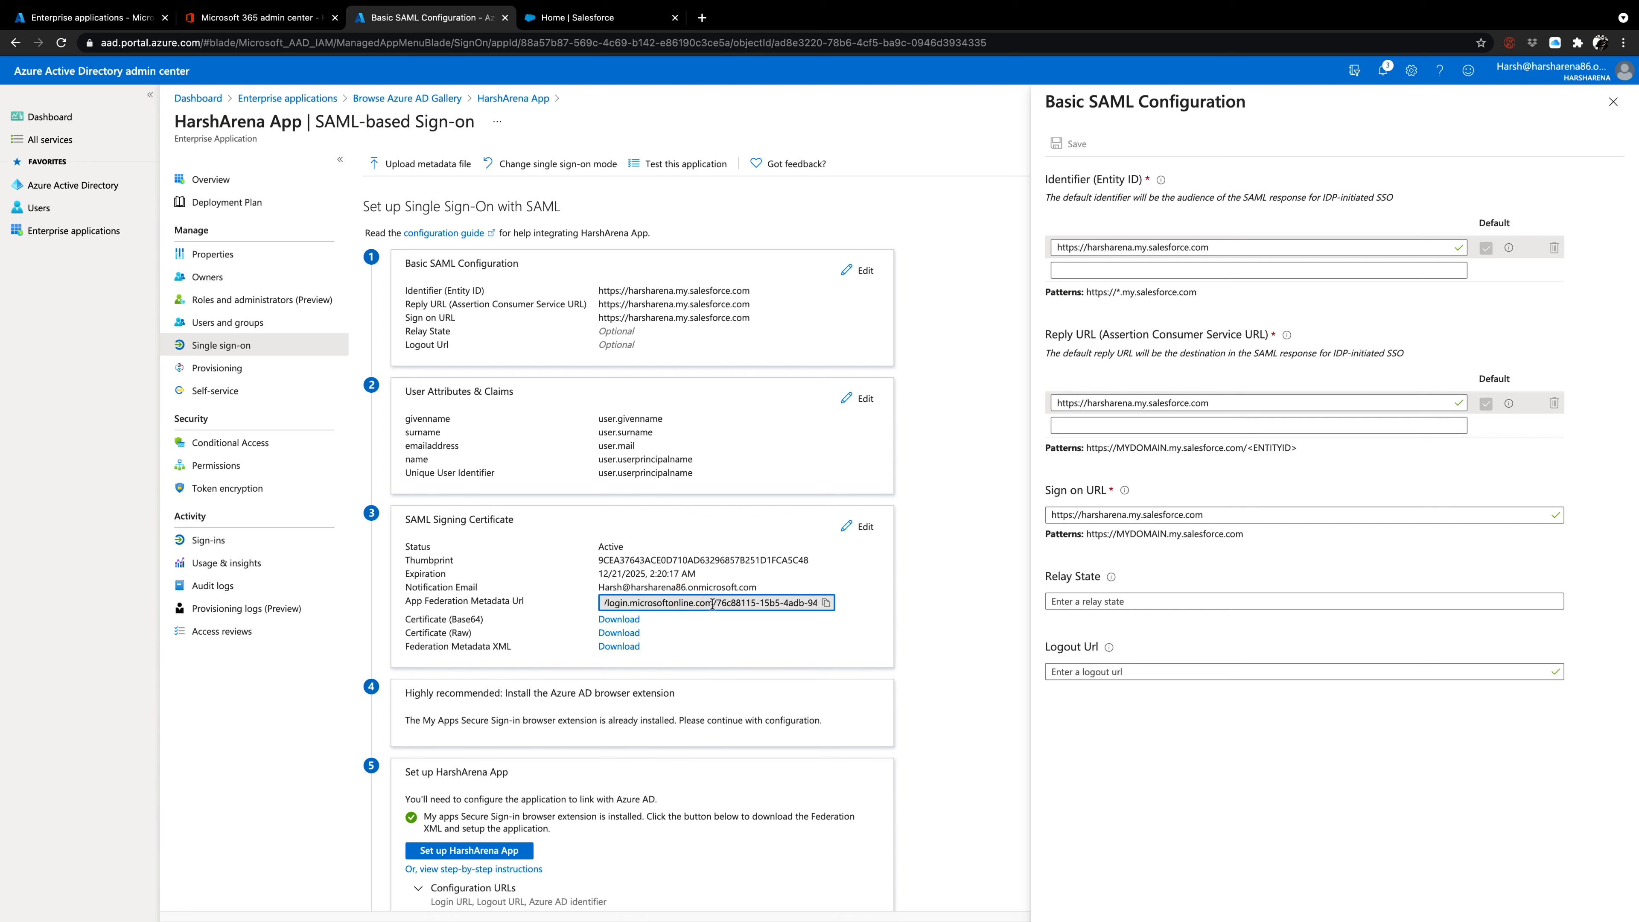
drag(712, 603, 756, 601)
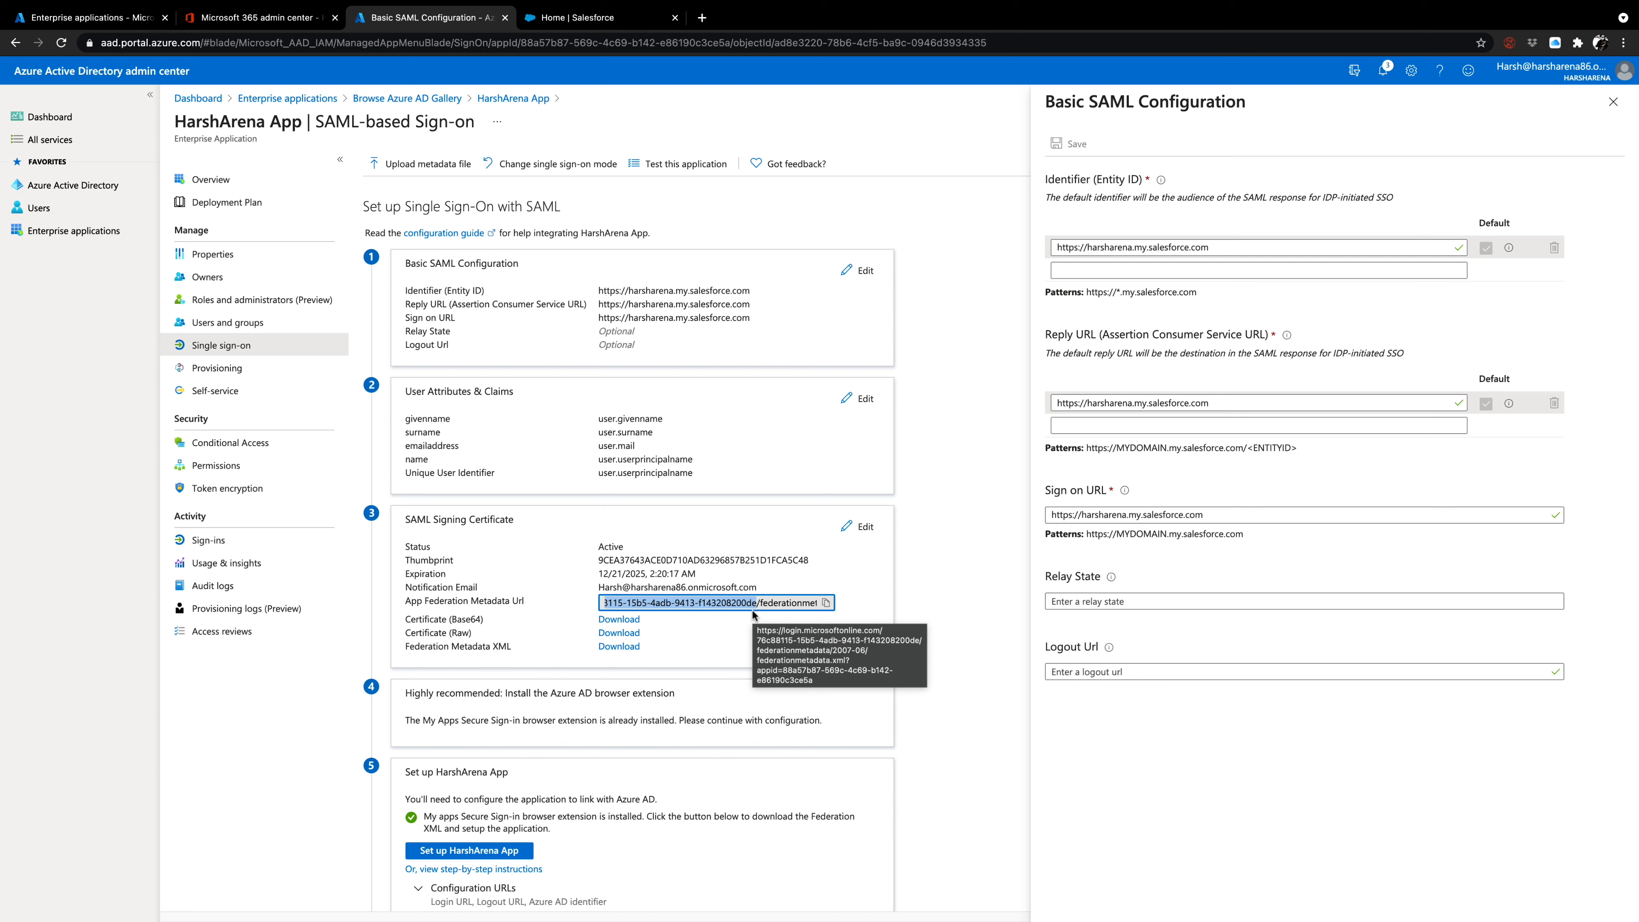
click(713, 633)
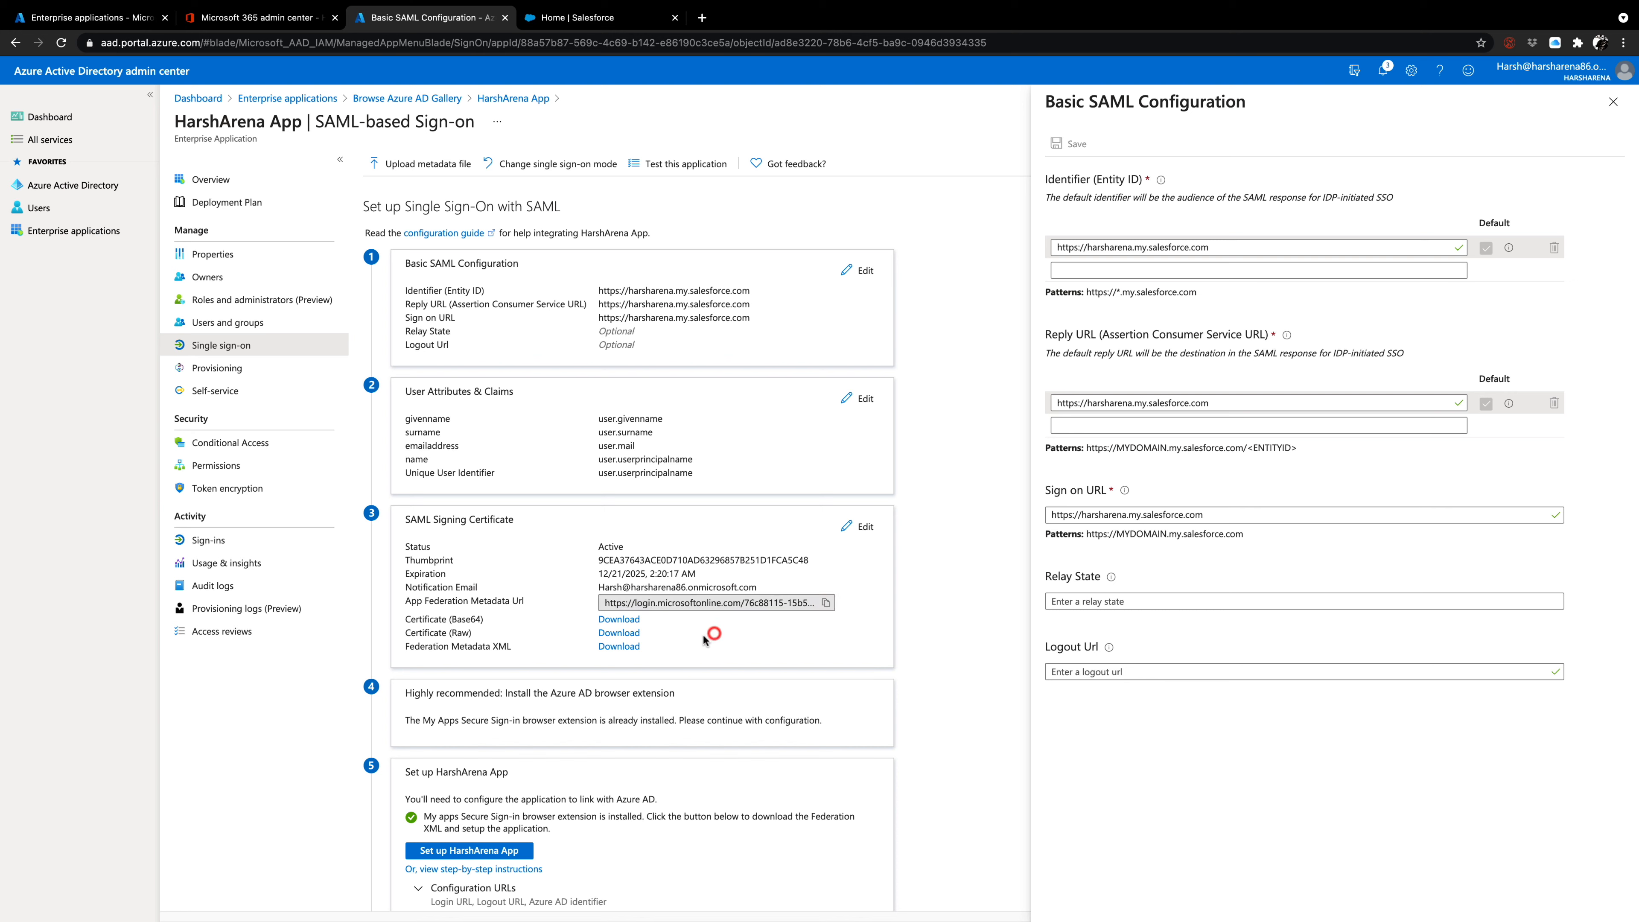
Download the Federation Metadata XML from the SAML Signing Certificate section.
click(621, 648)
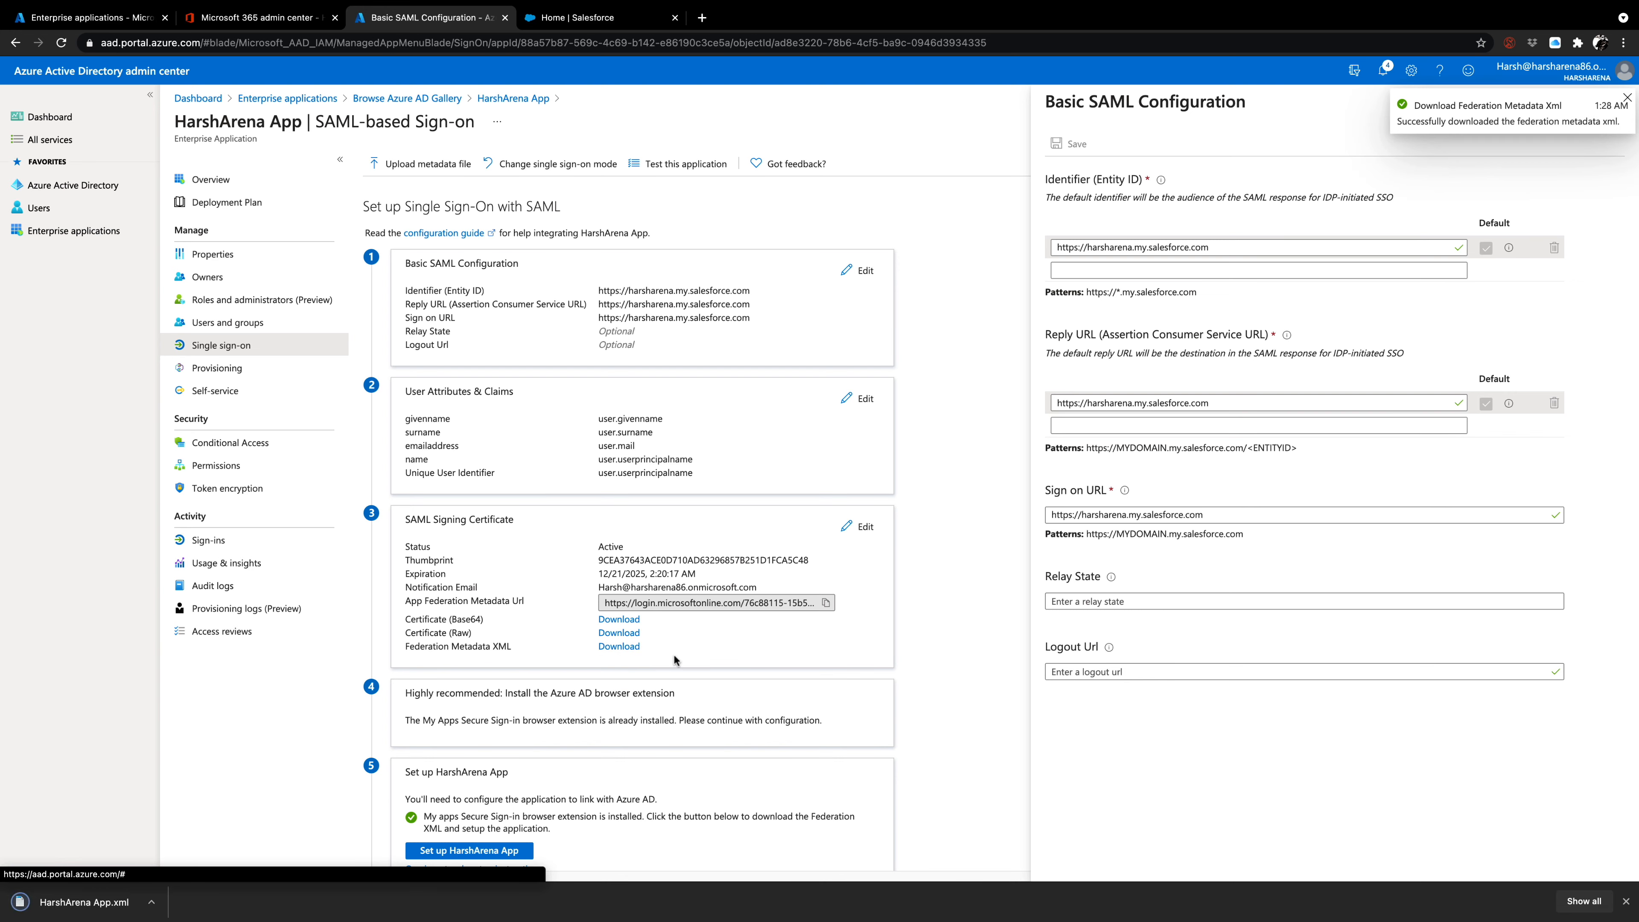
scroll(600, 656, down, 2)
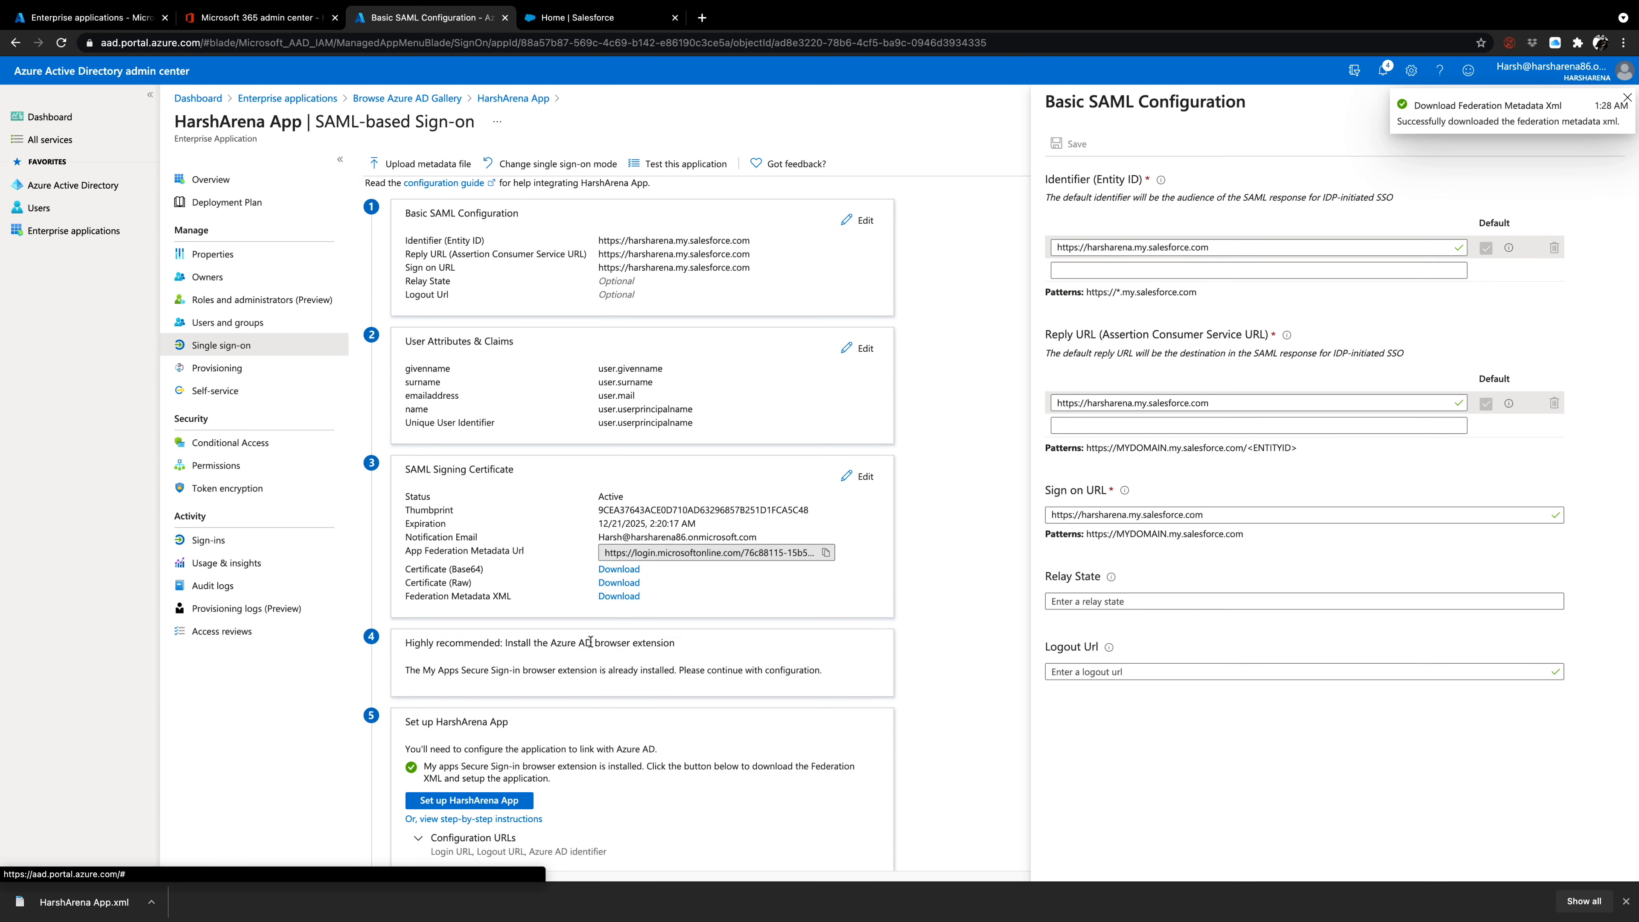
scroll(601, 656, down, 2)
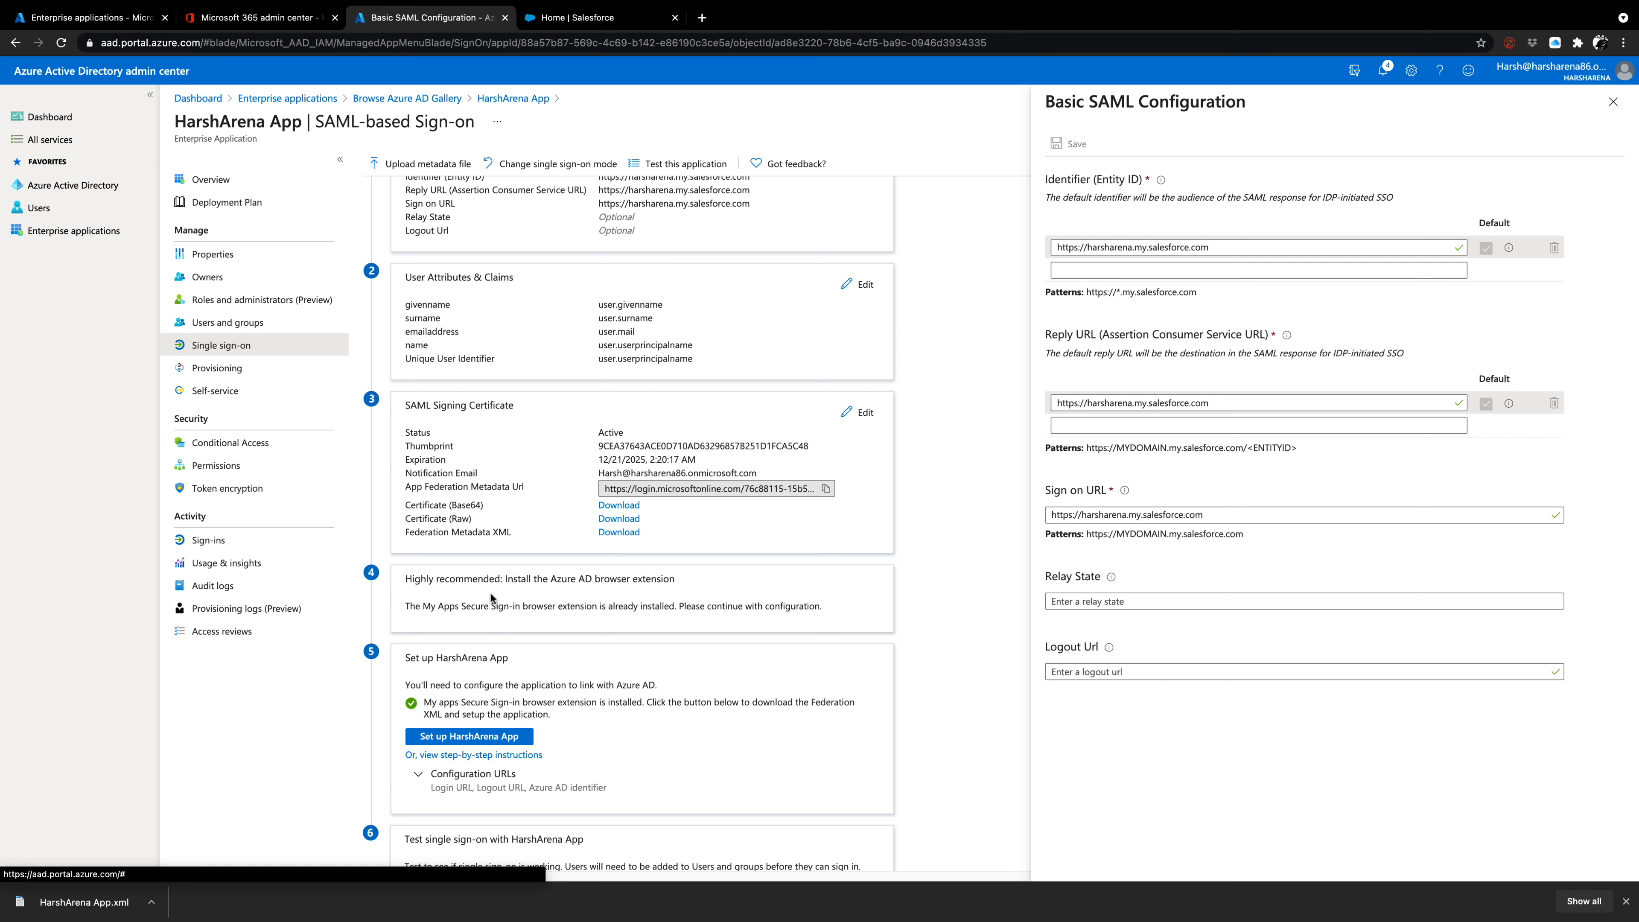
Check the browser's extension list for the My Apps Secure Sign-in Extension and review the matching setup note.
click(1621, 47)
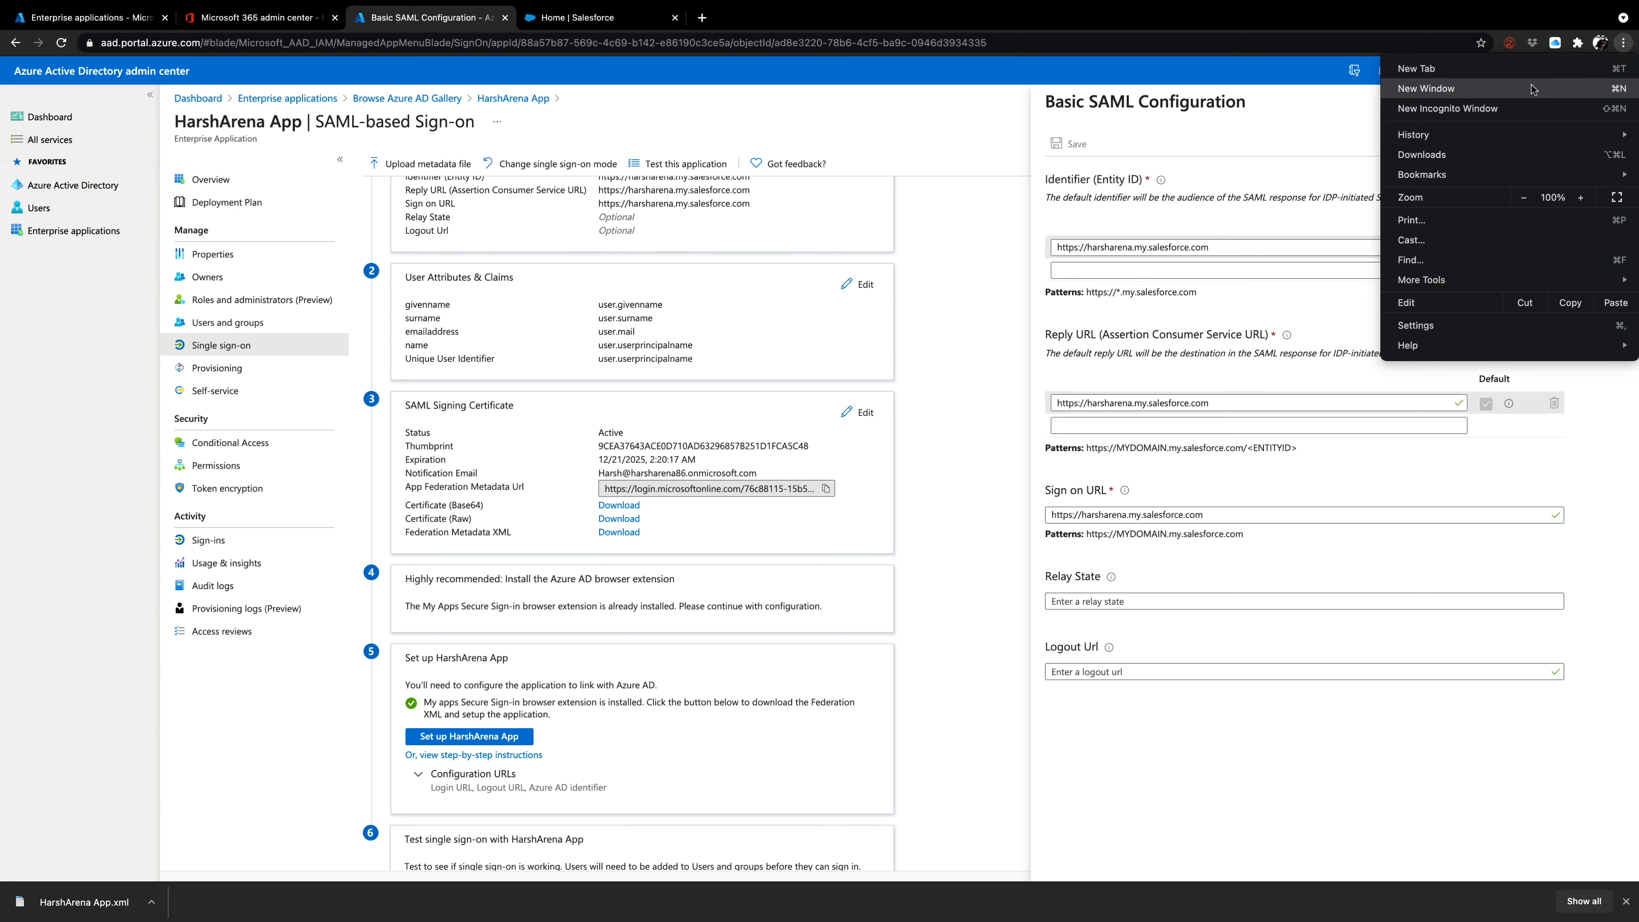
click(1578, 44)
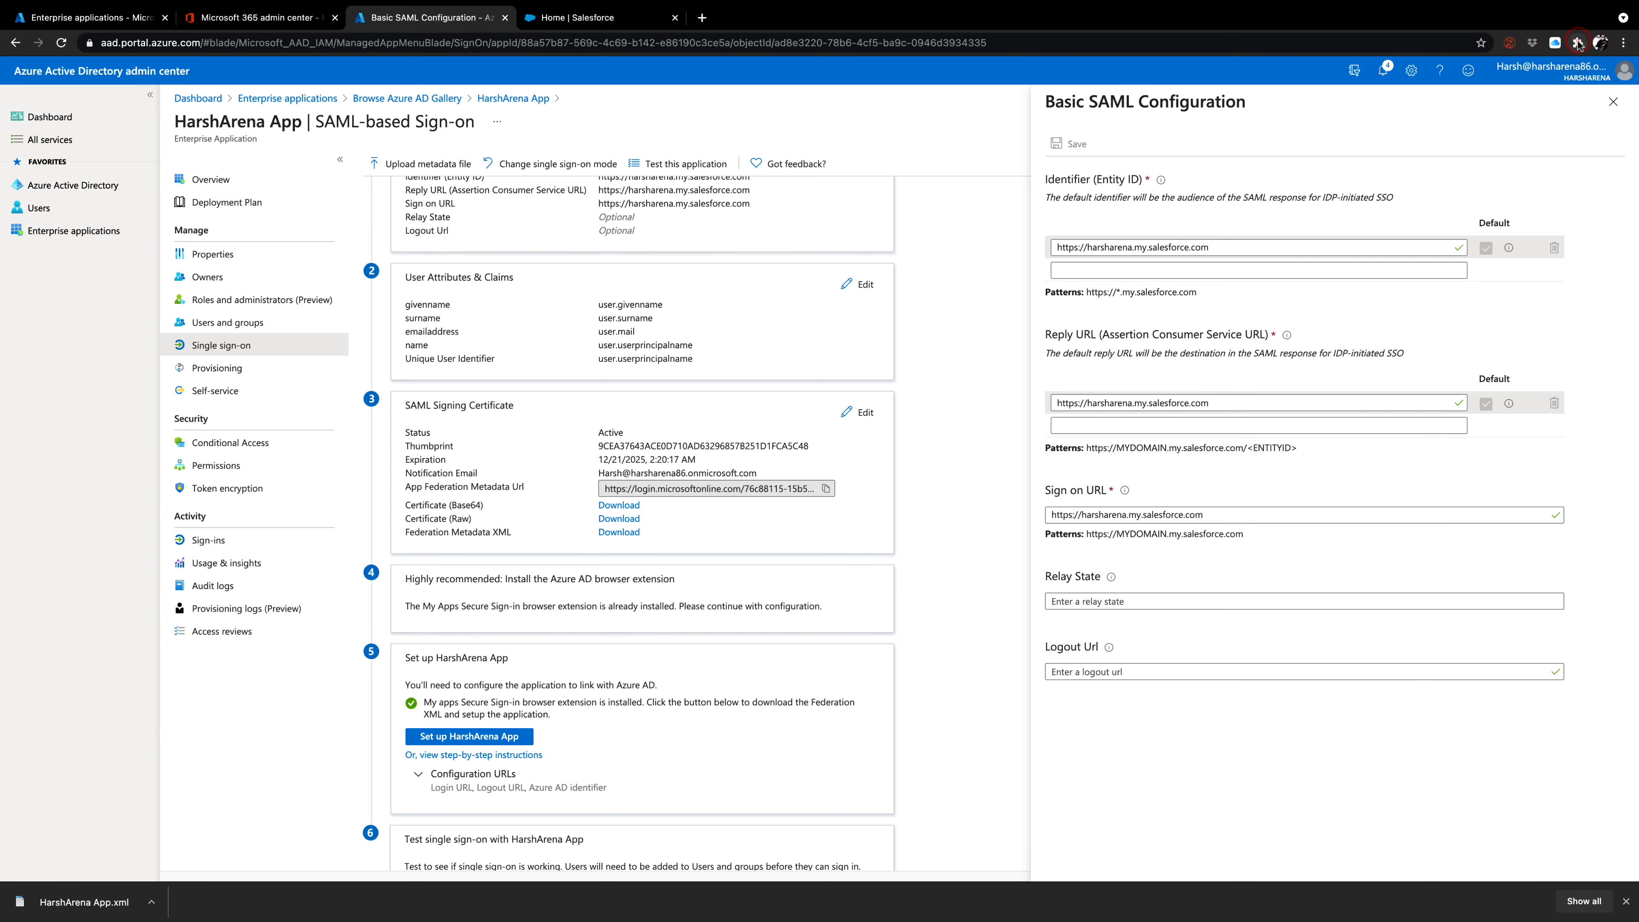
click(1577, 43)
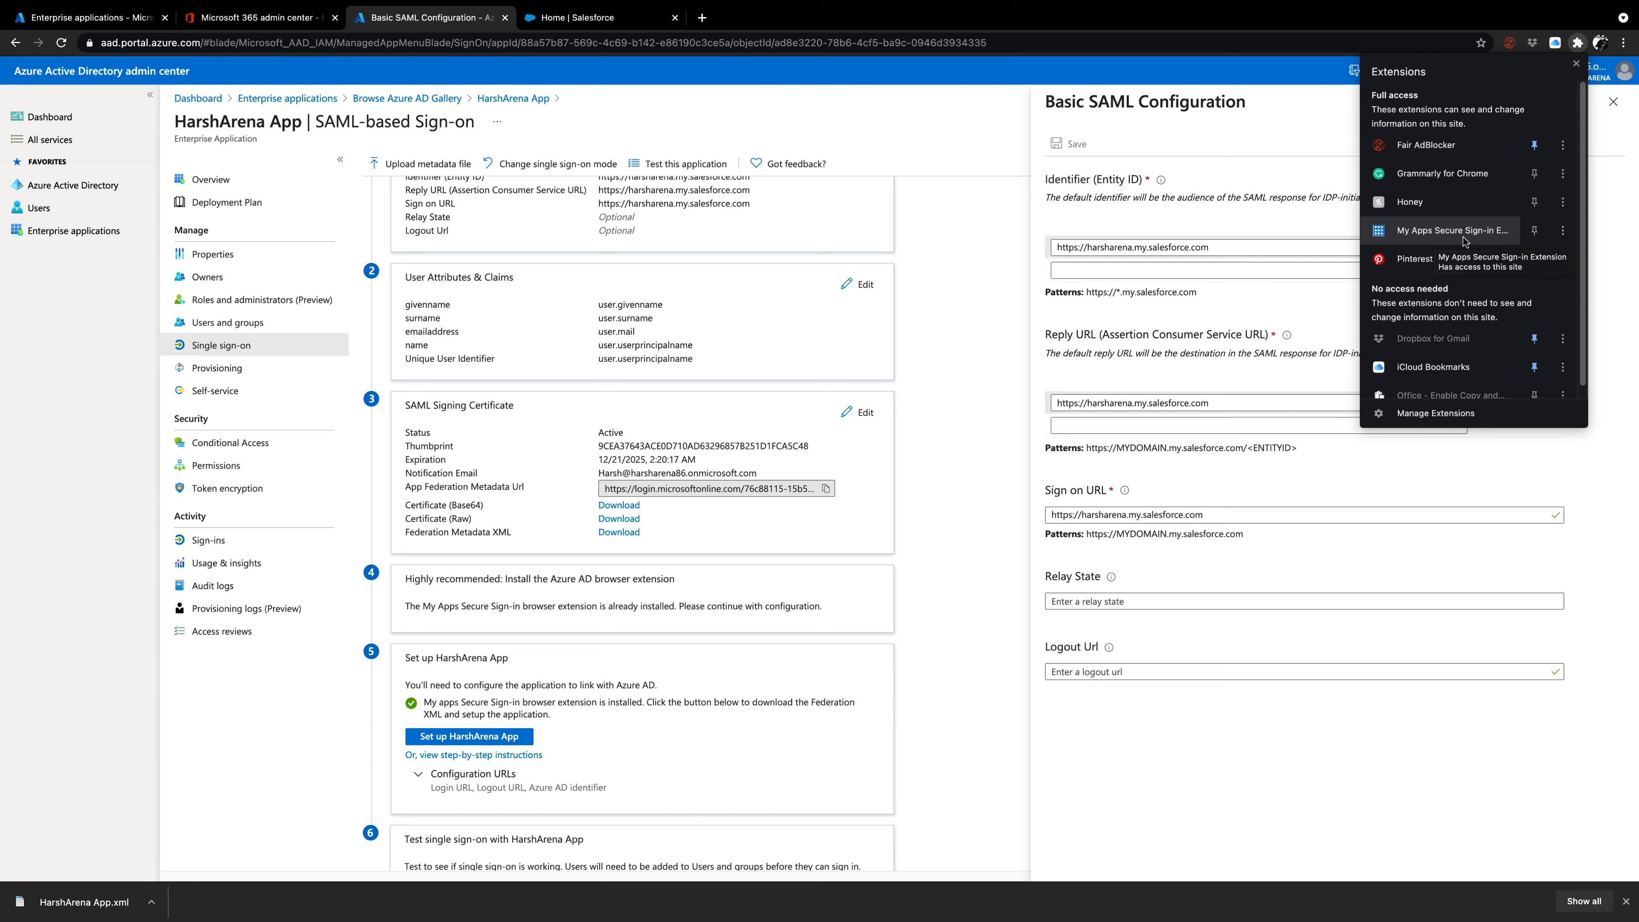
click(1045, 354)
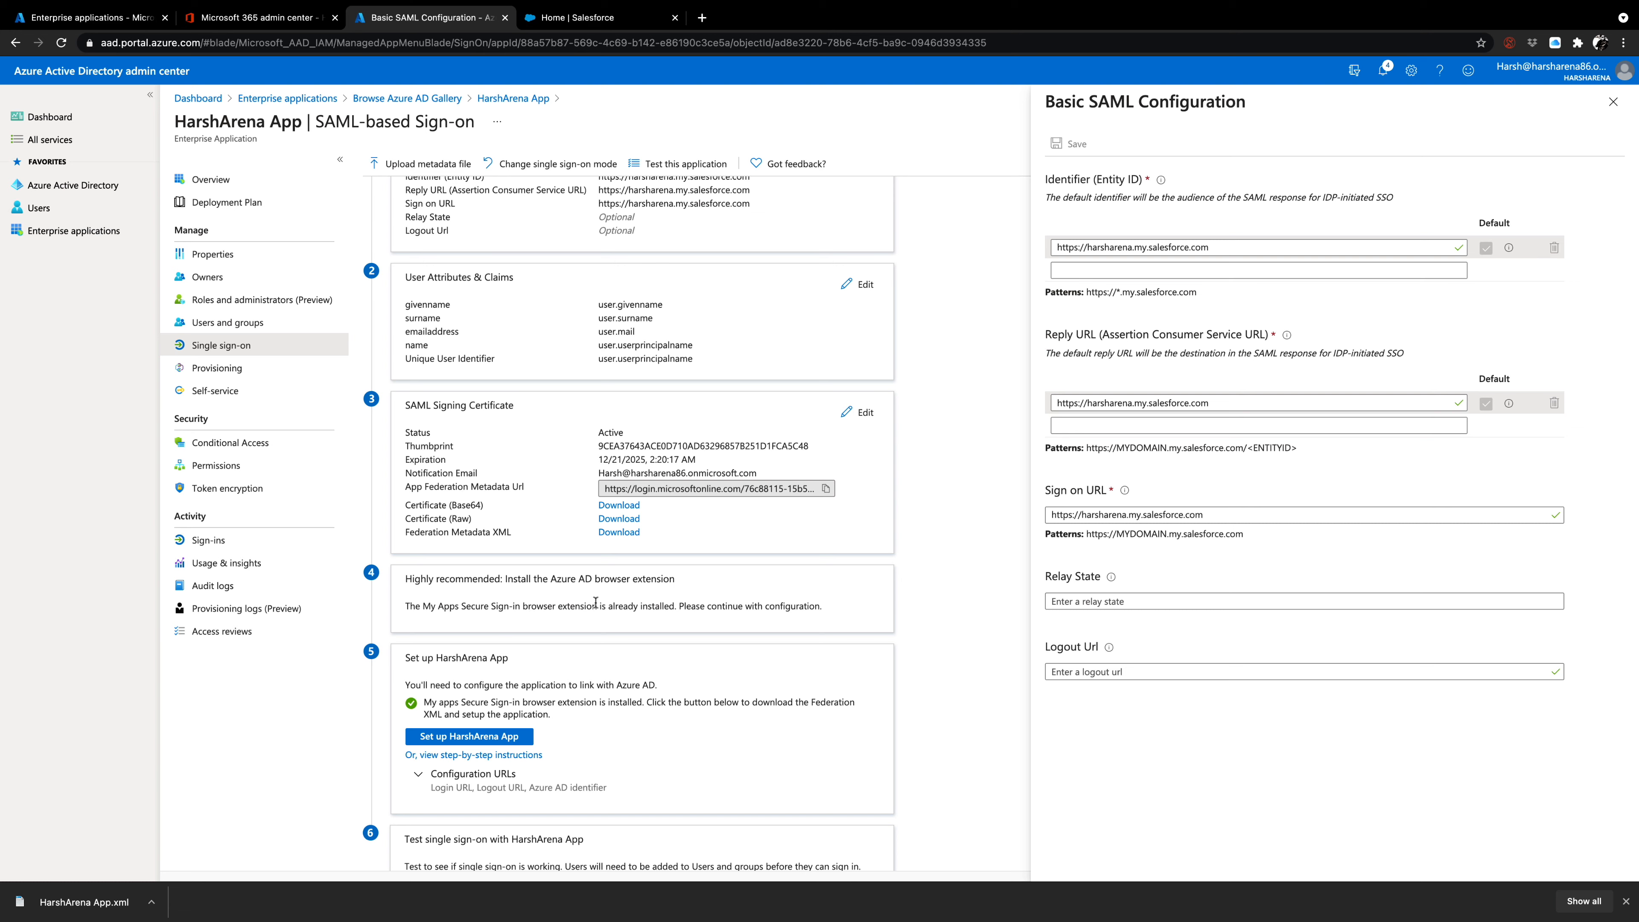
drag(677, 604, 605, 604)
click(602, 615)
Expand the Configuration URLs under Set up HarshArena App and review the login, identifier and logout URLs.
click(419, 776)
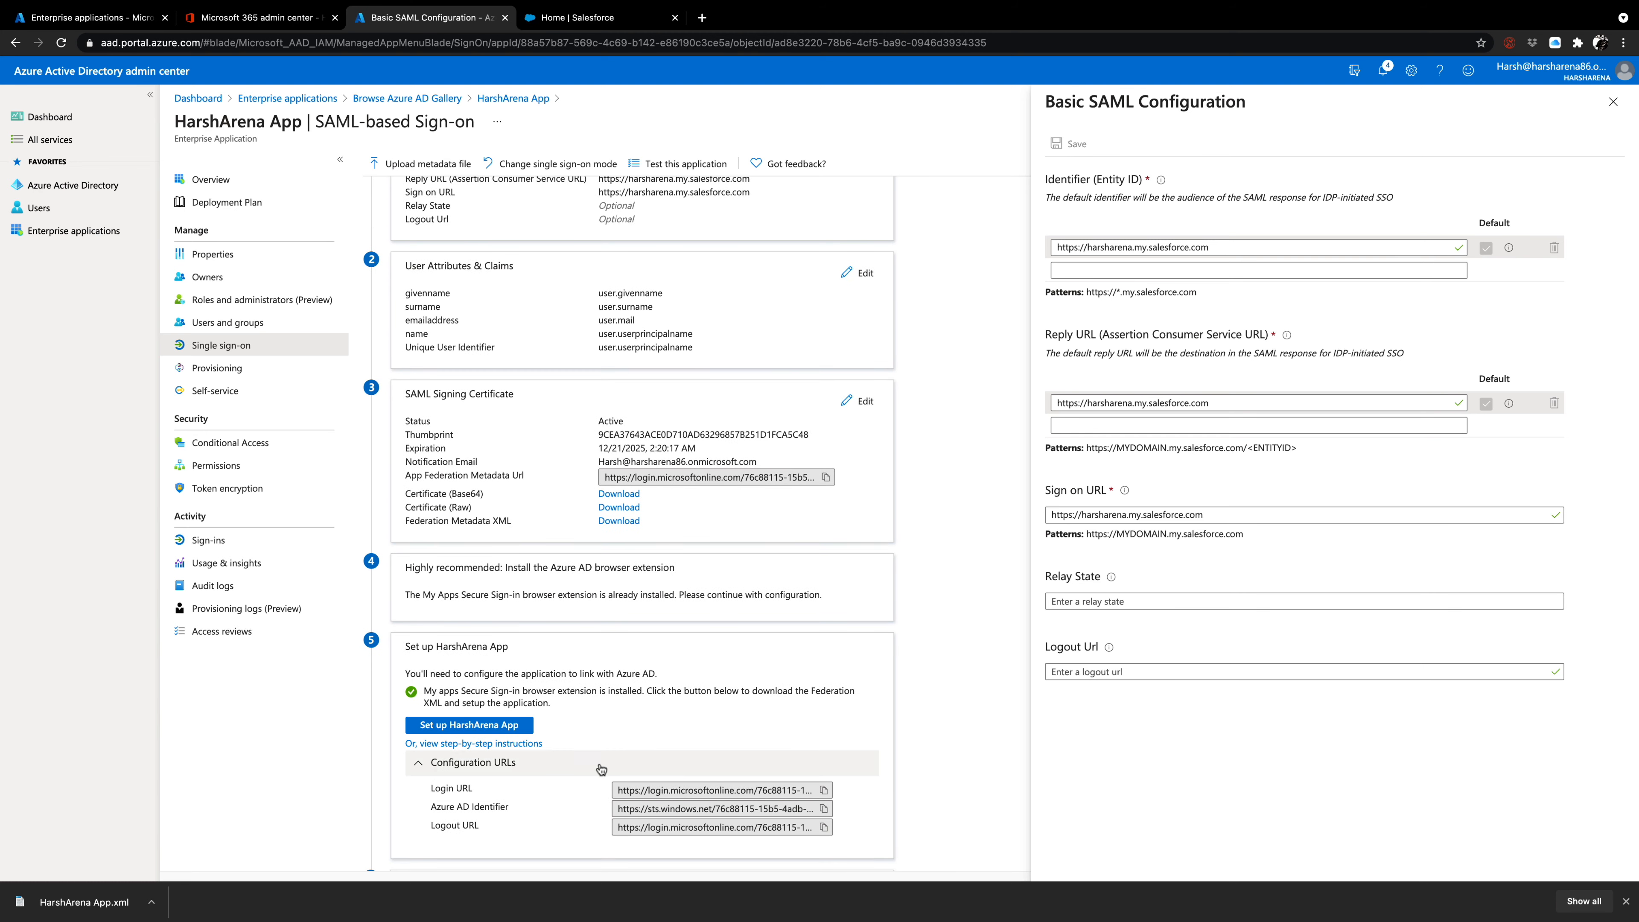
scroll(498, 757, down, 1)
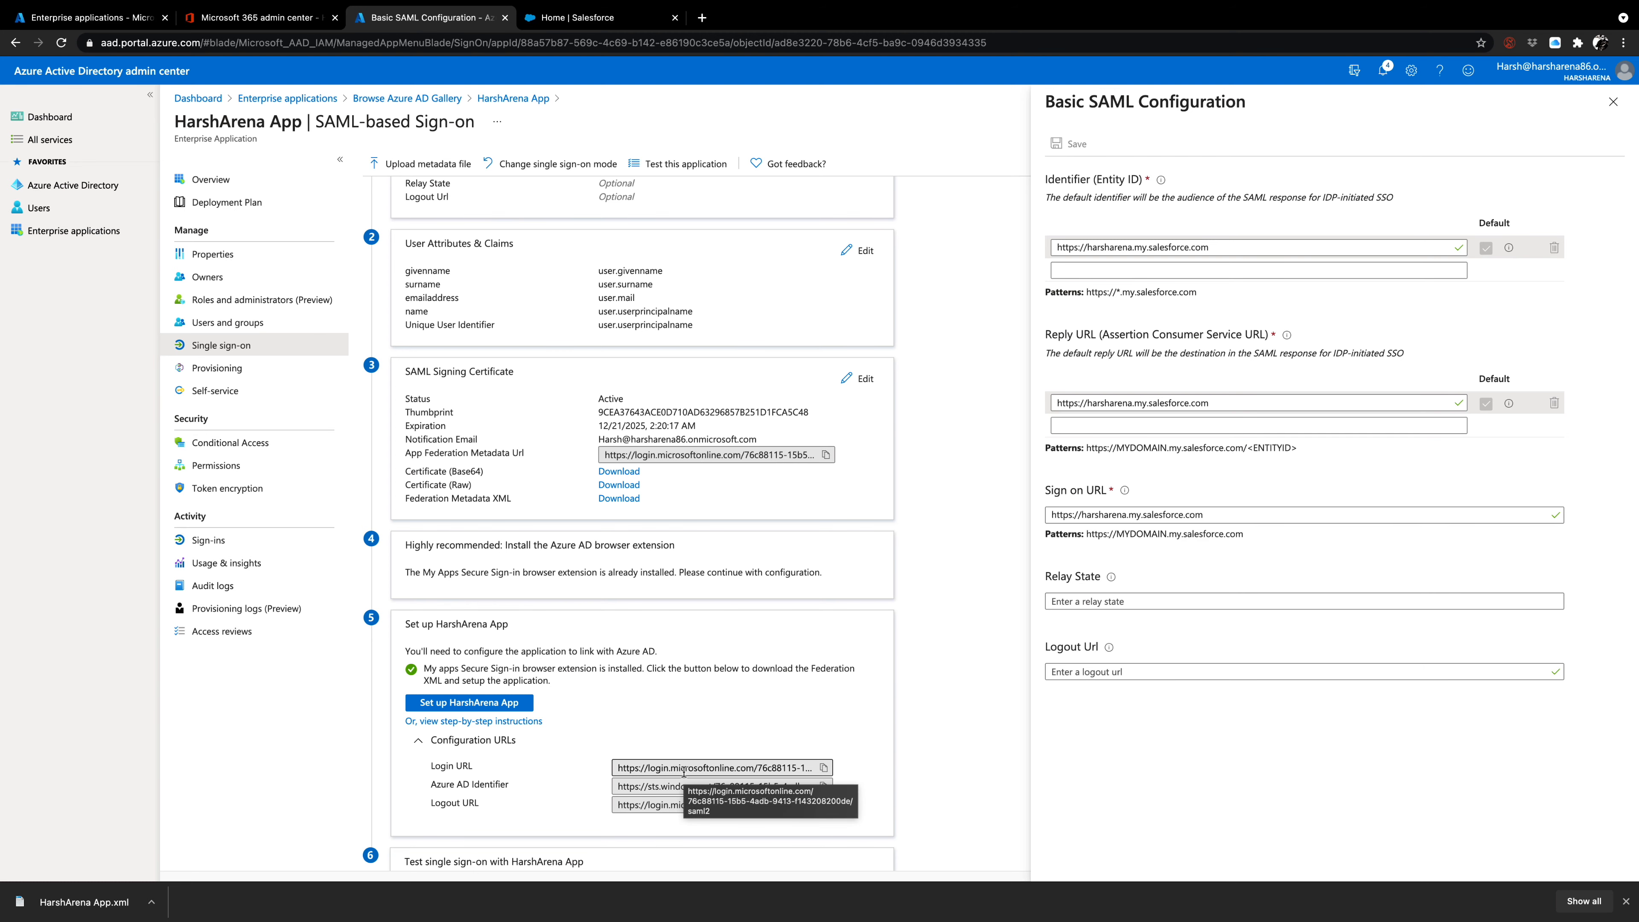
scroll(691, 749, down, 1)
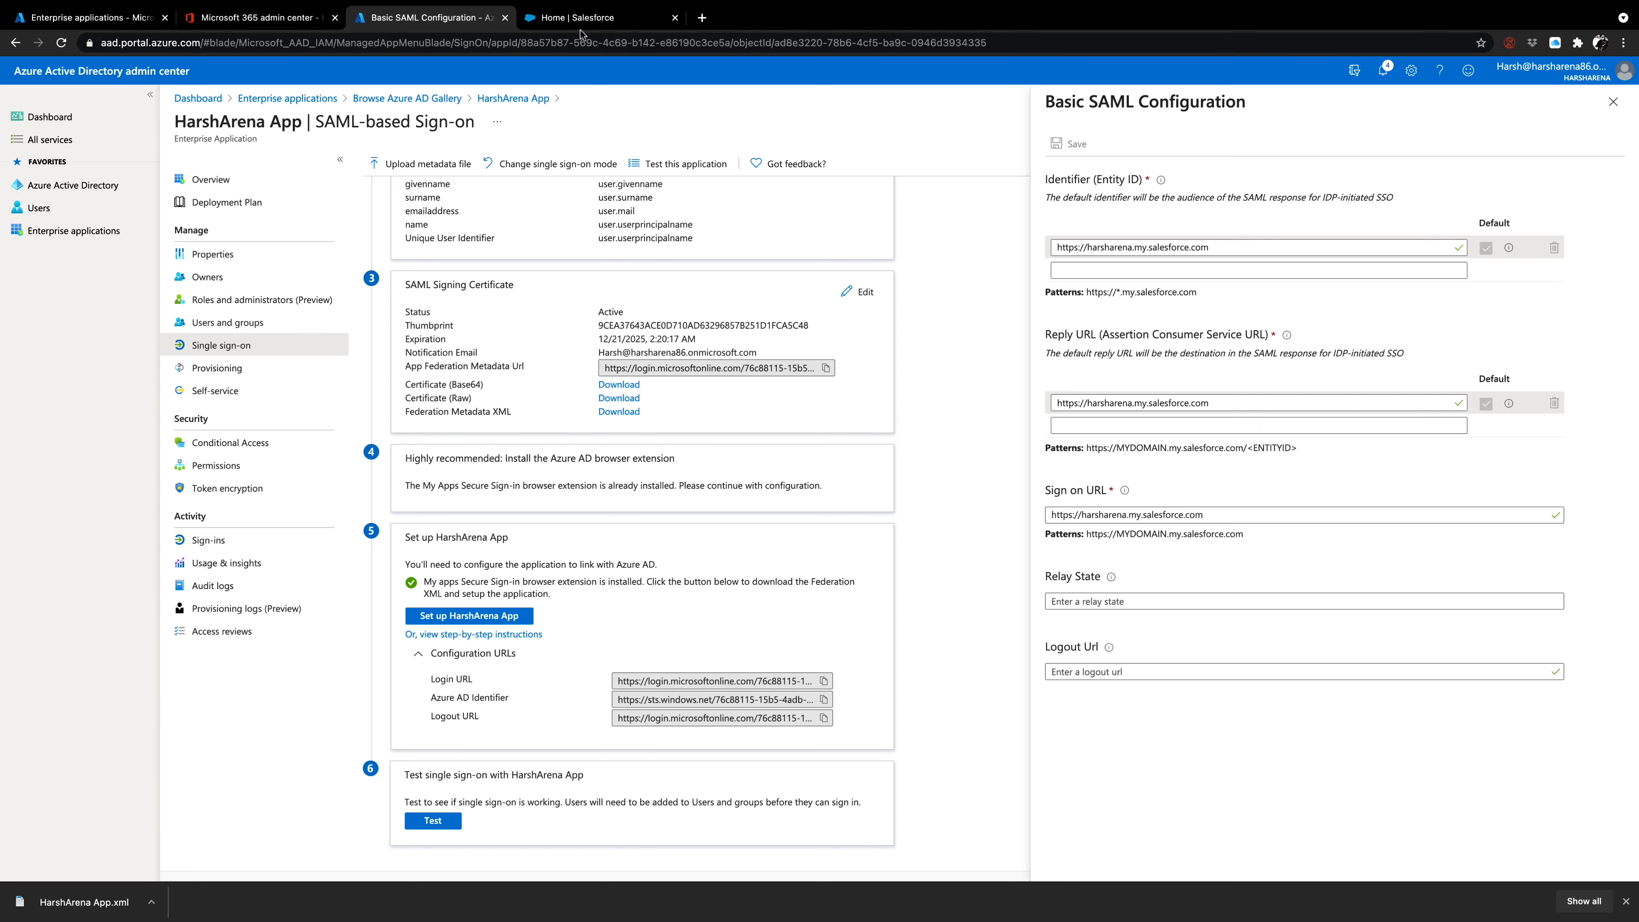
Go to the Salesforce home page, open Setup and bring up the Single Sign-On Settings under Identity.
click(587, 19)
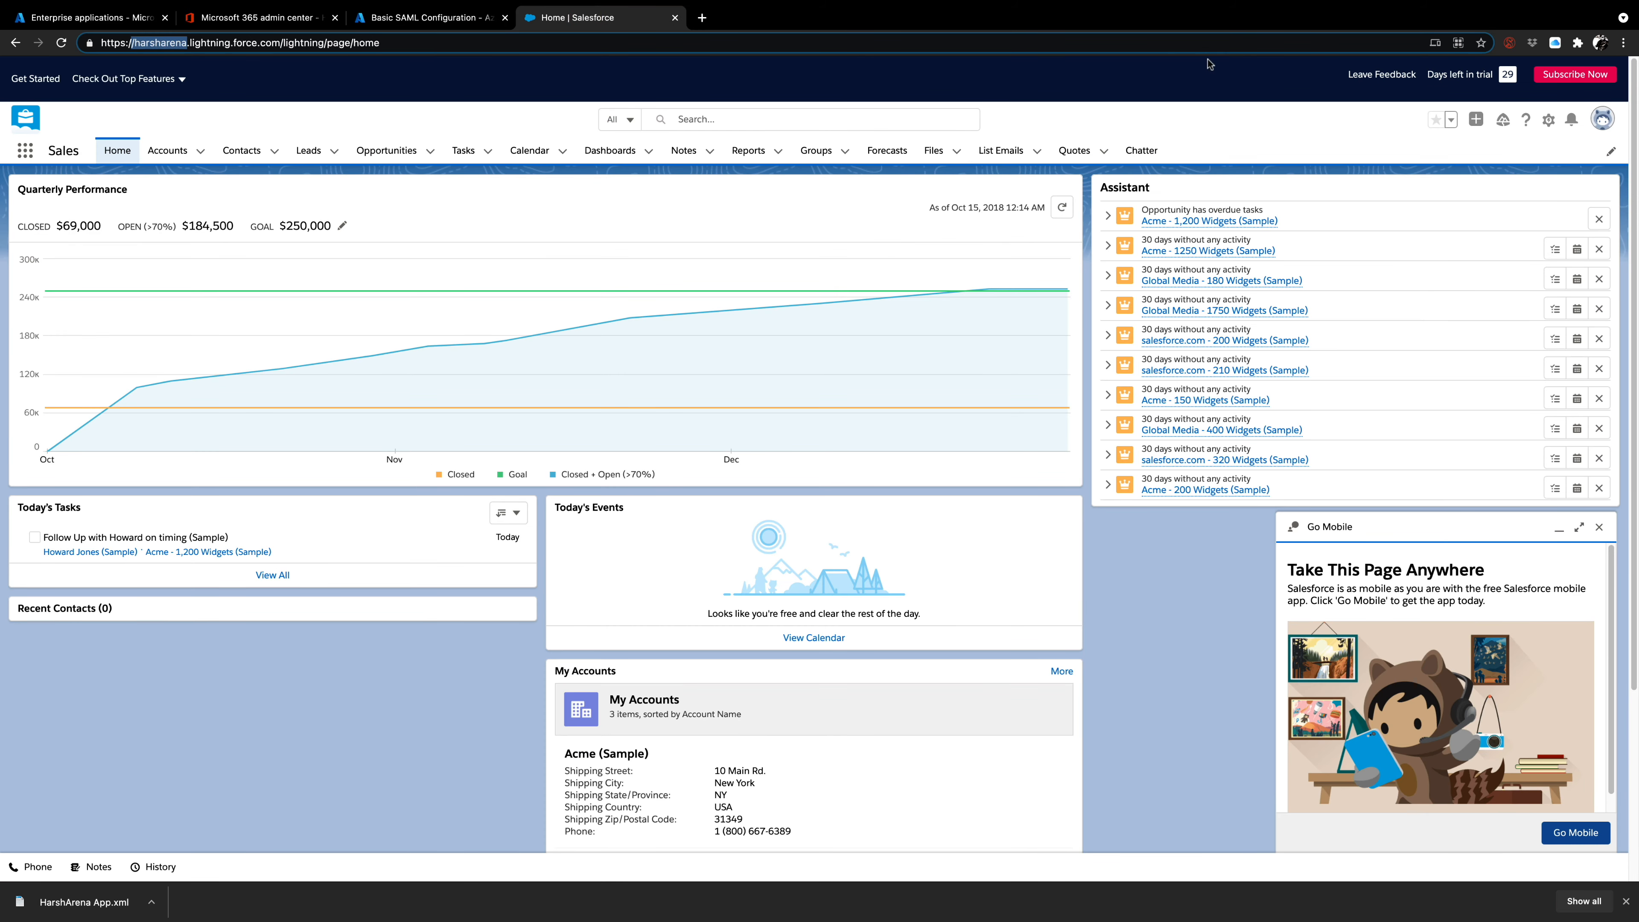
click(1548, 122)
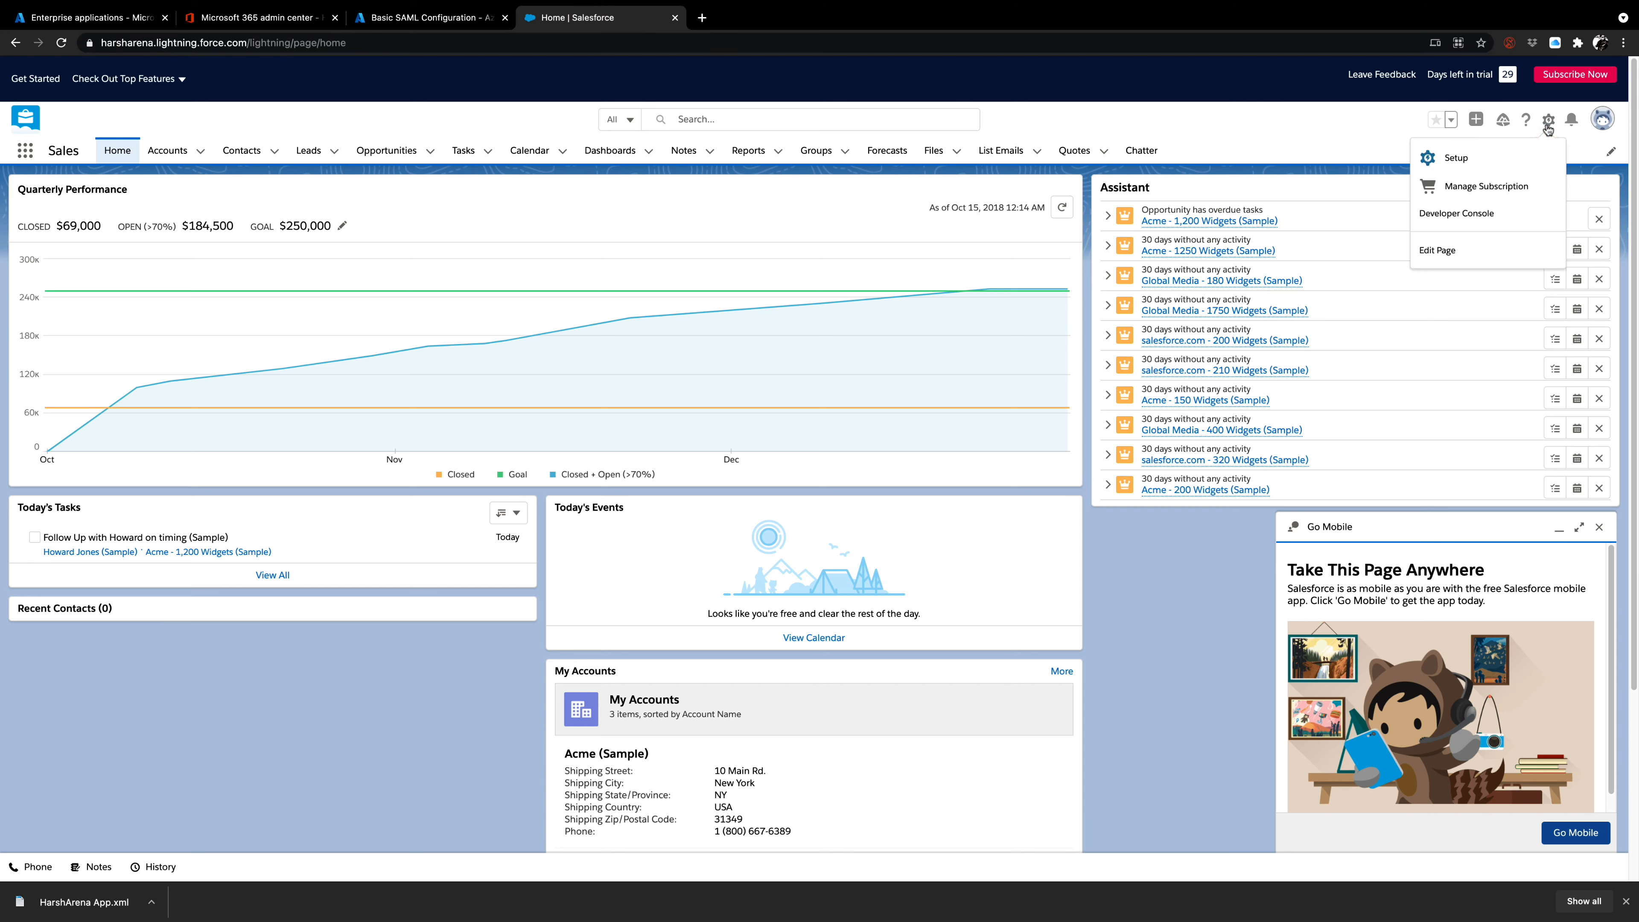
click(1476, 165)
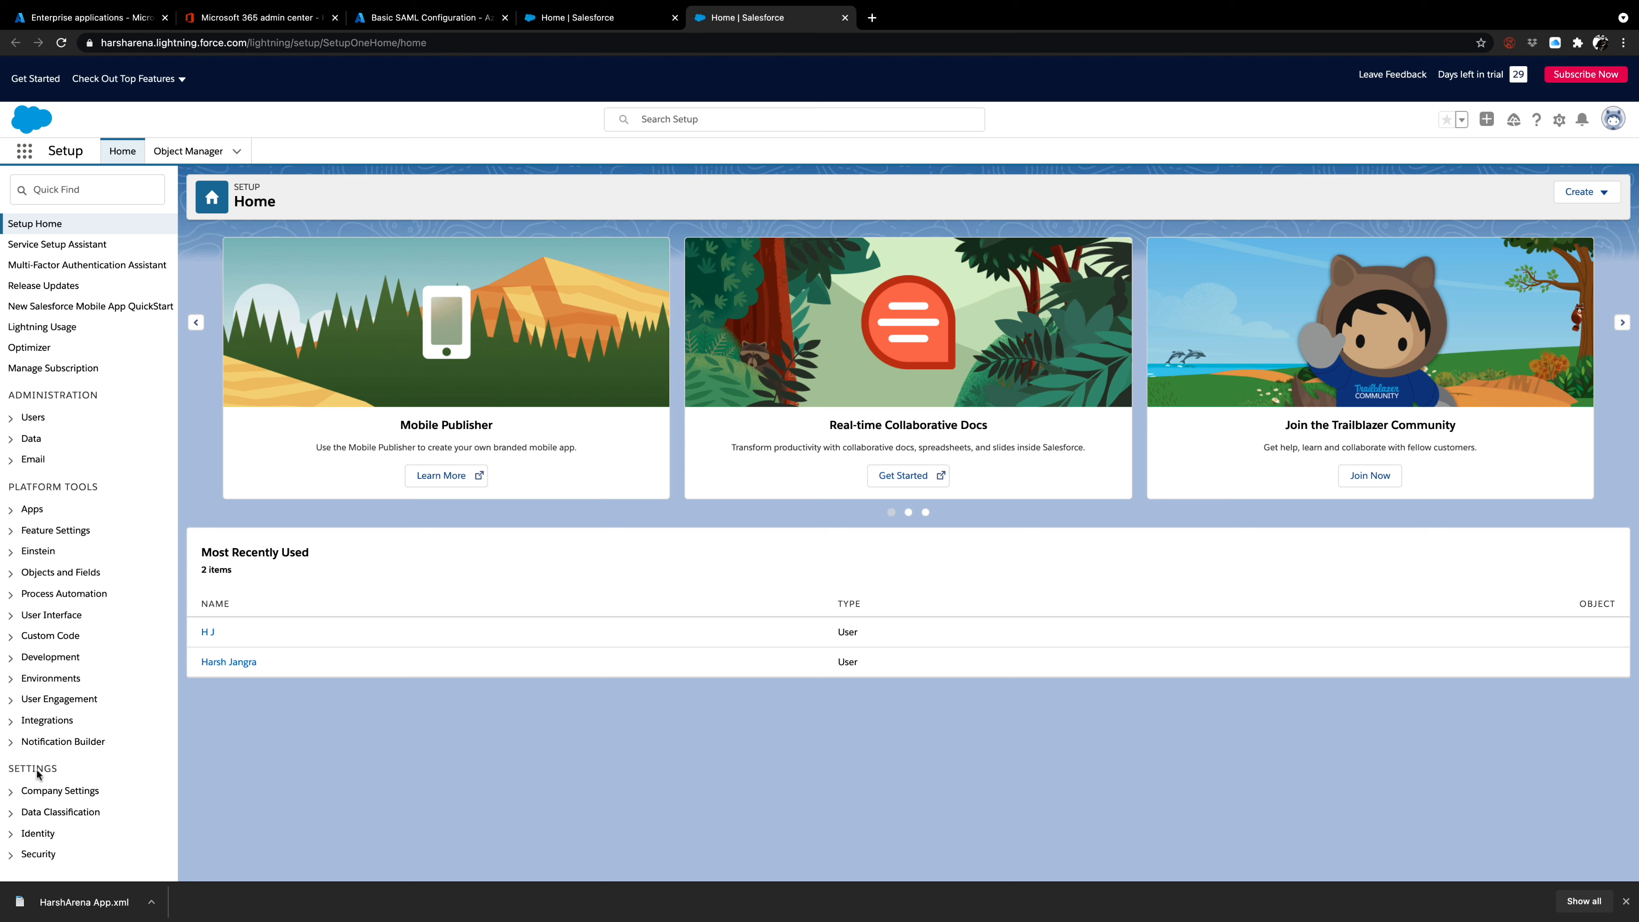
click(13, 834)
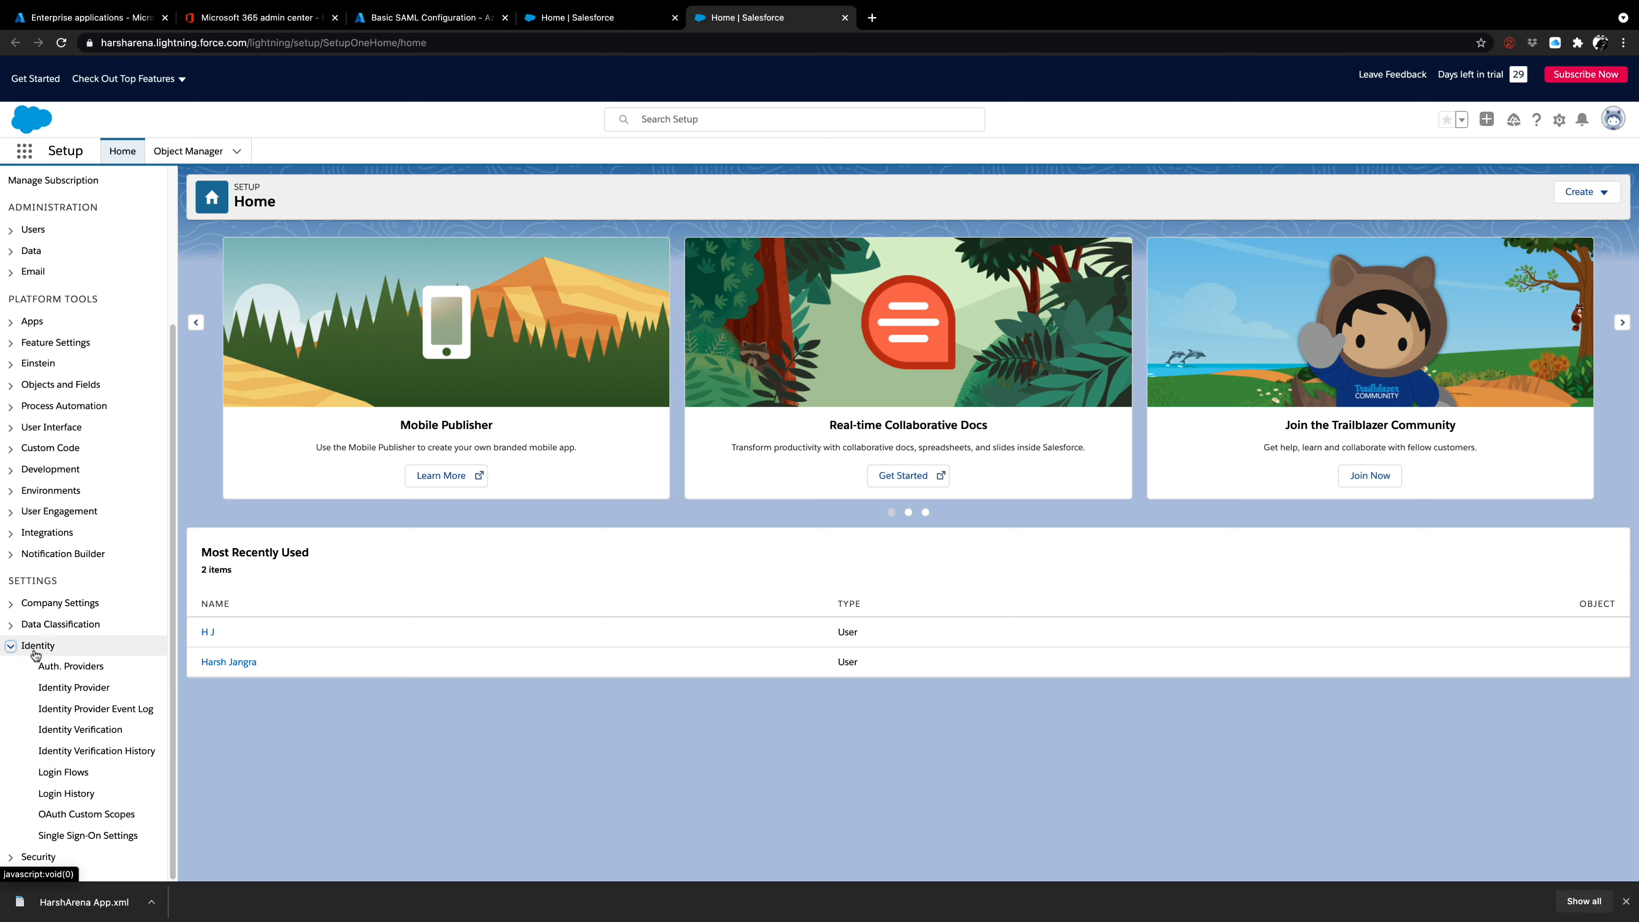
click(127, 836)
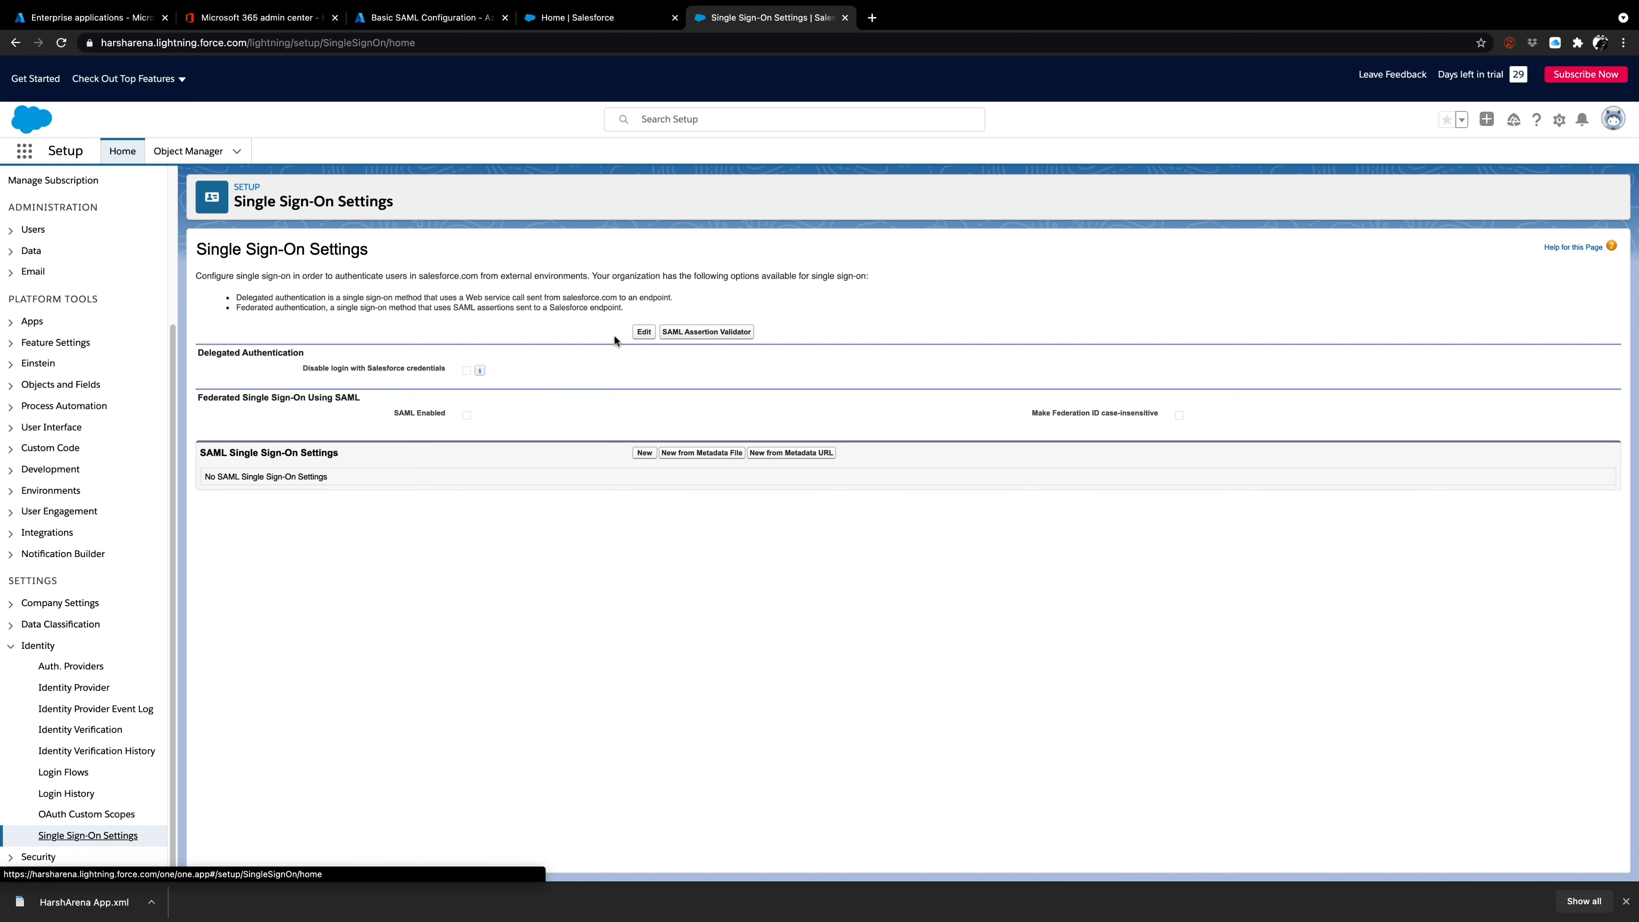
Enable SAML for federated single sign-on in Salesforce and save the setting.
click(640, 334)
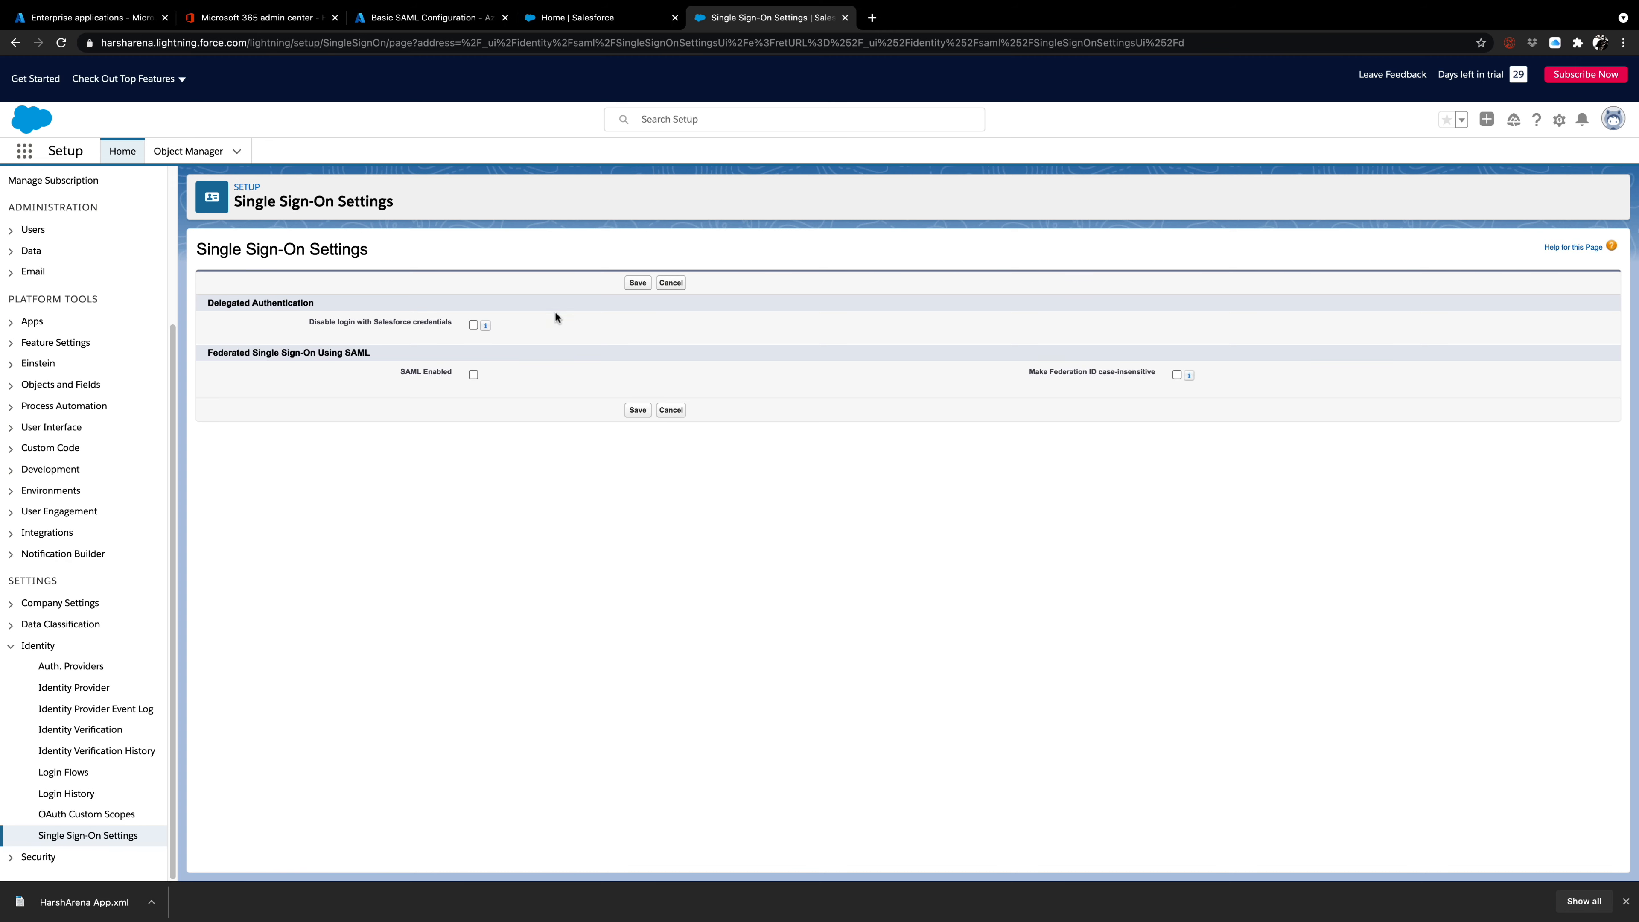
click(474, 375)
click(633, 411)
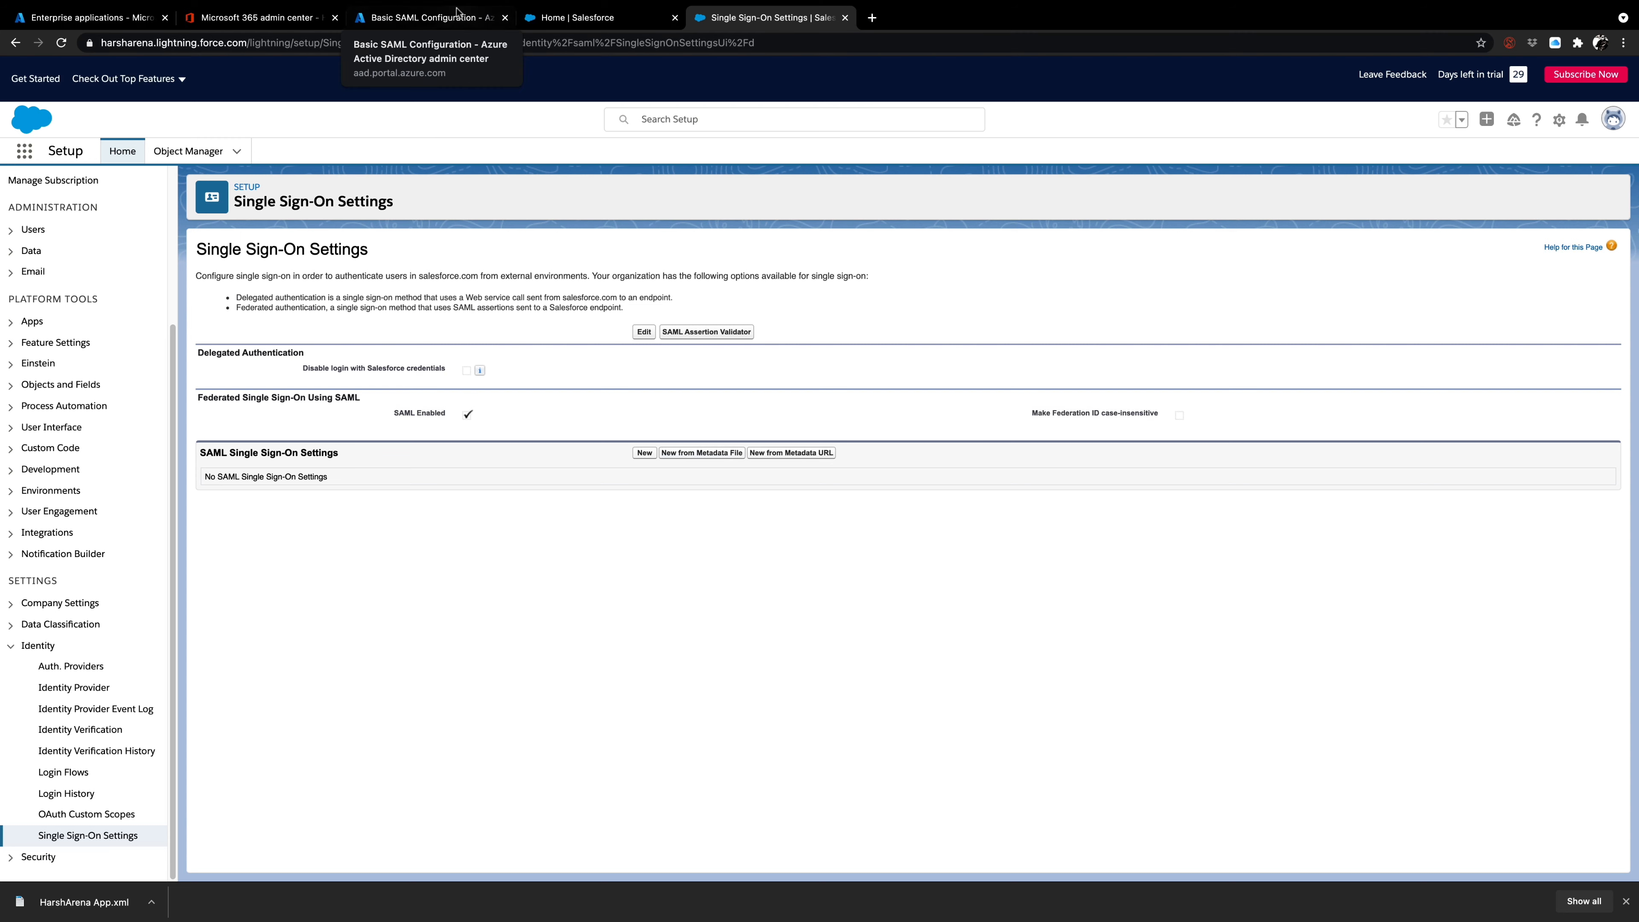
Create a new SAML single sign-on configuration in Salesforce from the metadata file HarshArena App.xml in Downloads.
click(437, 19)
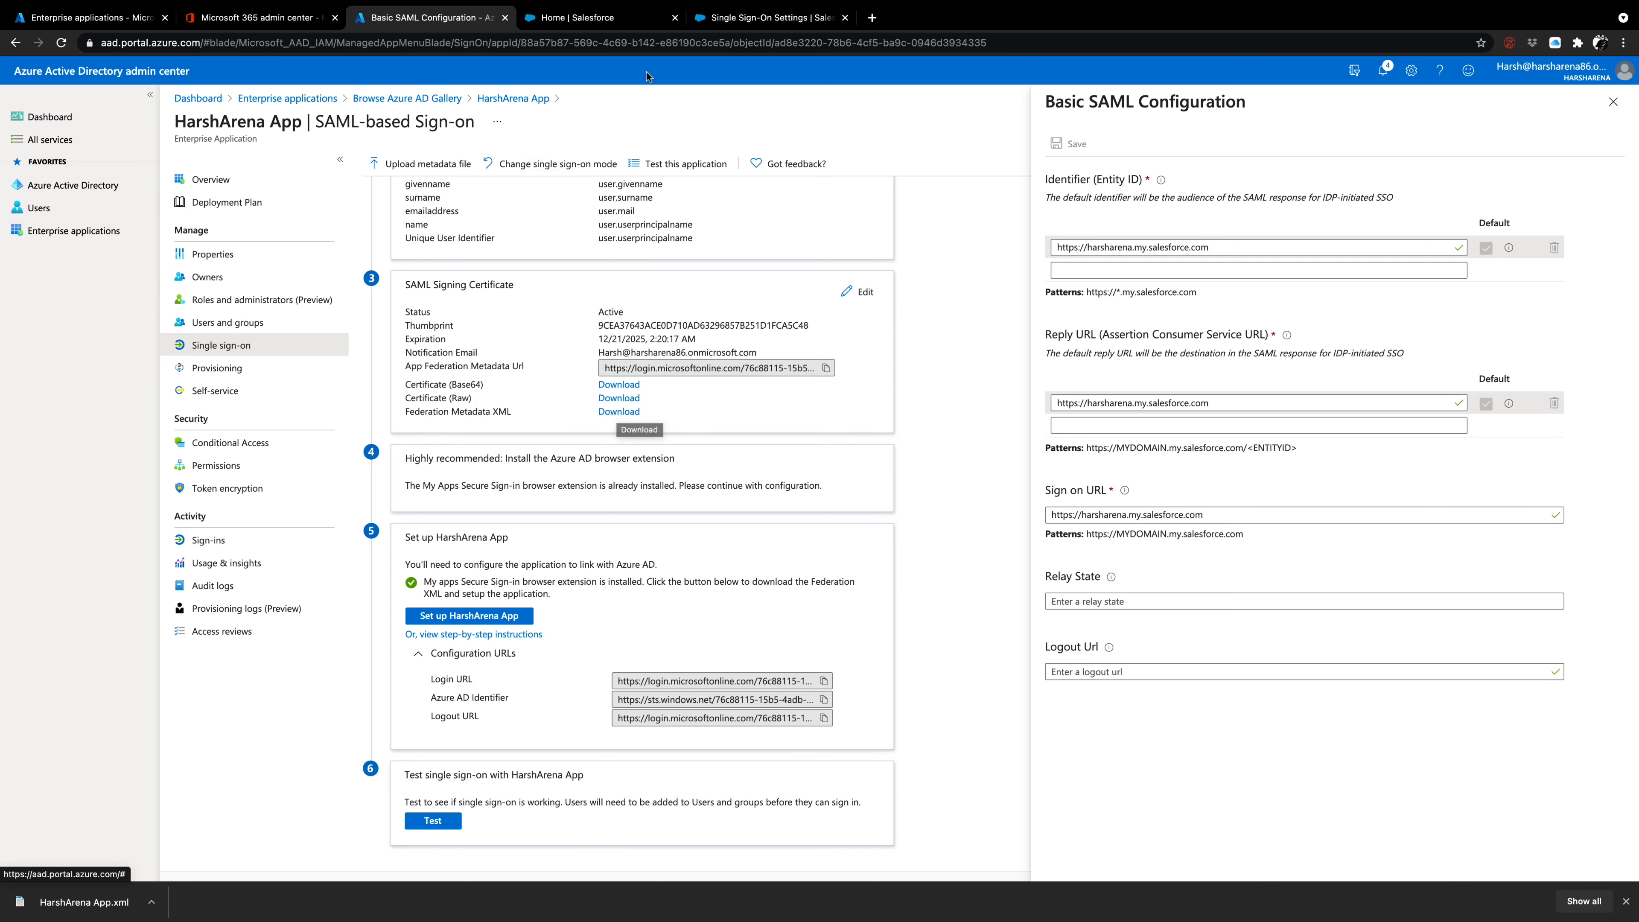
click(713, 19)
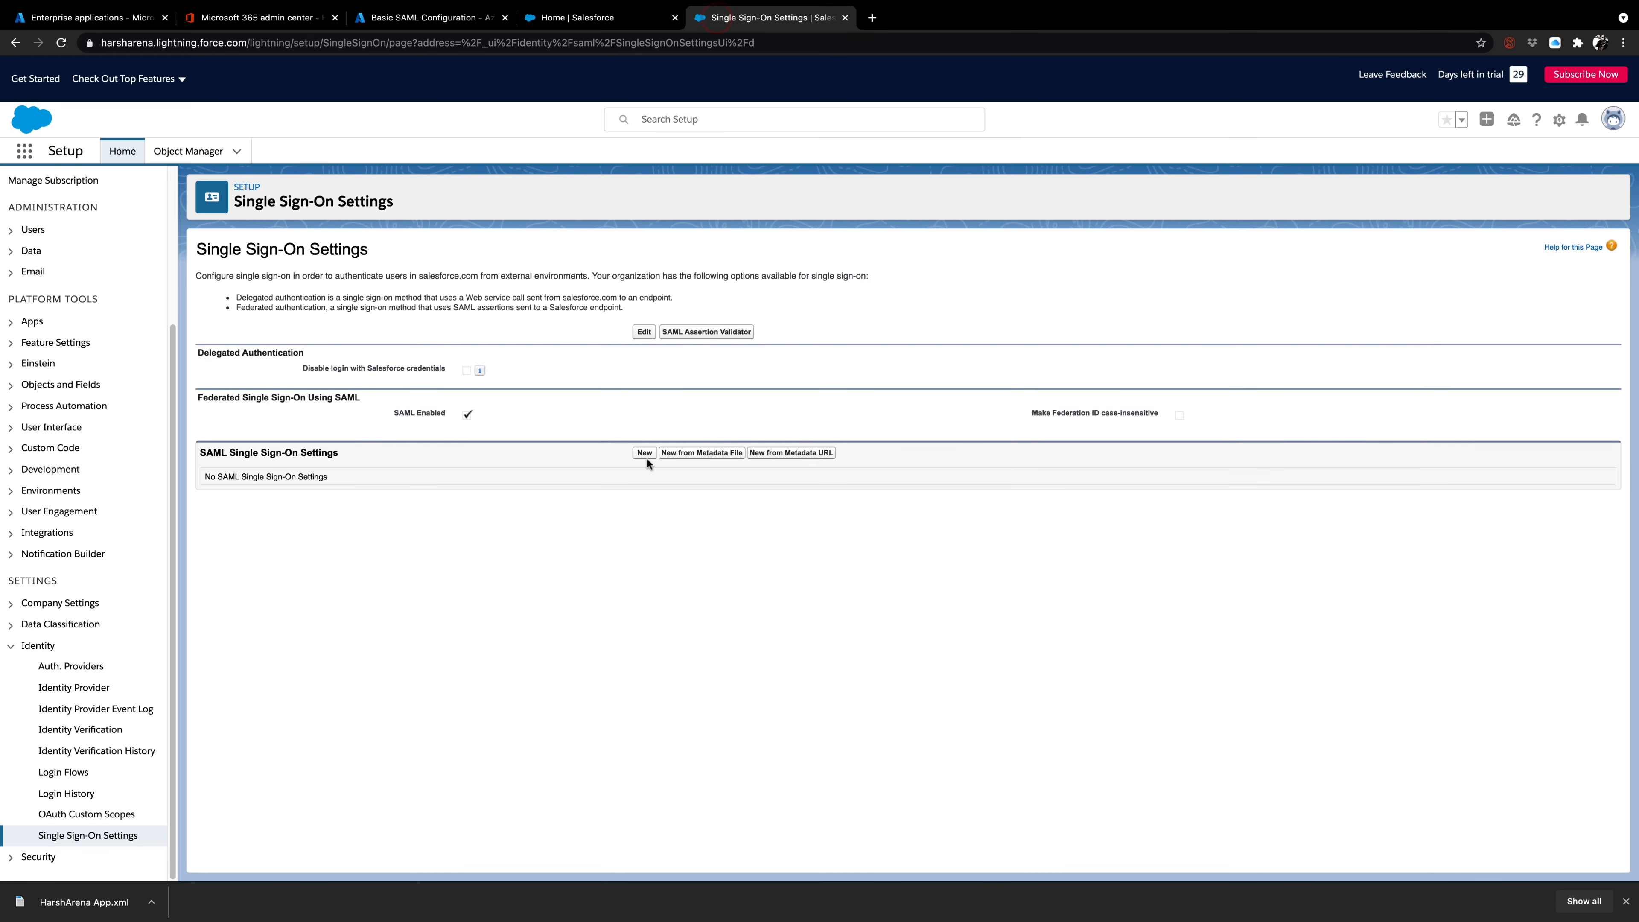
click(689, 453)
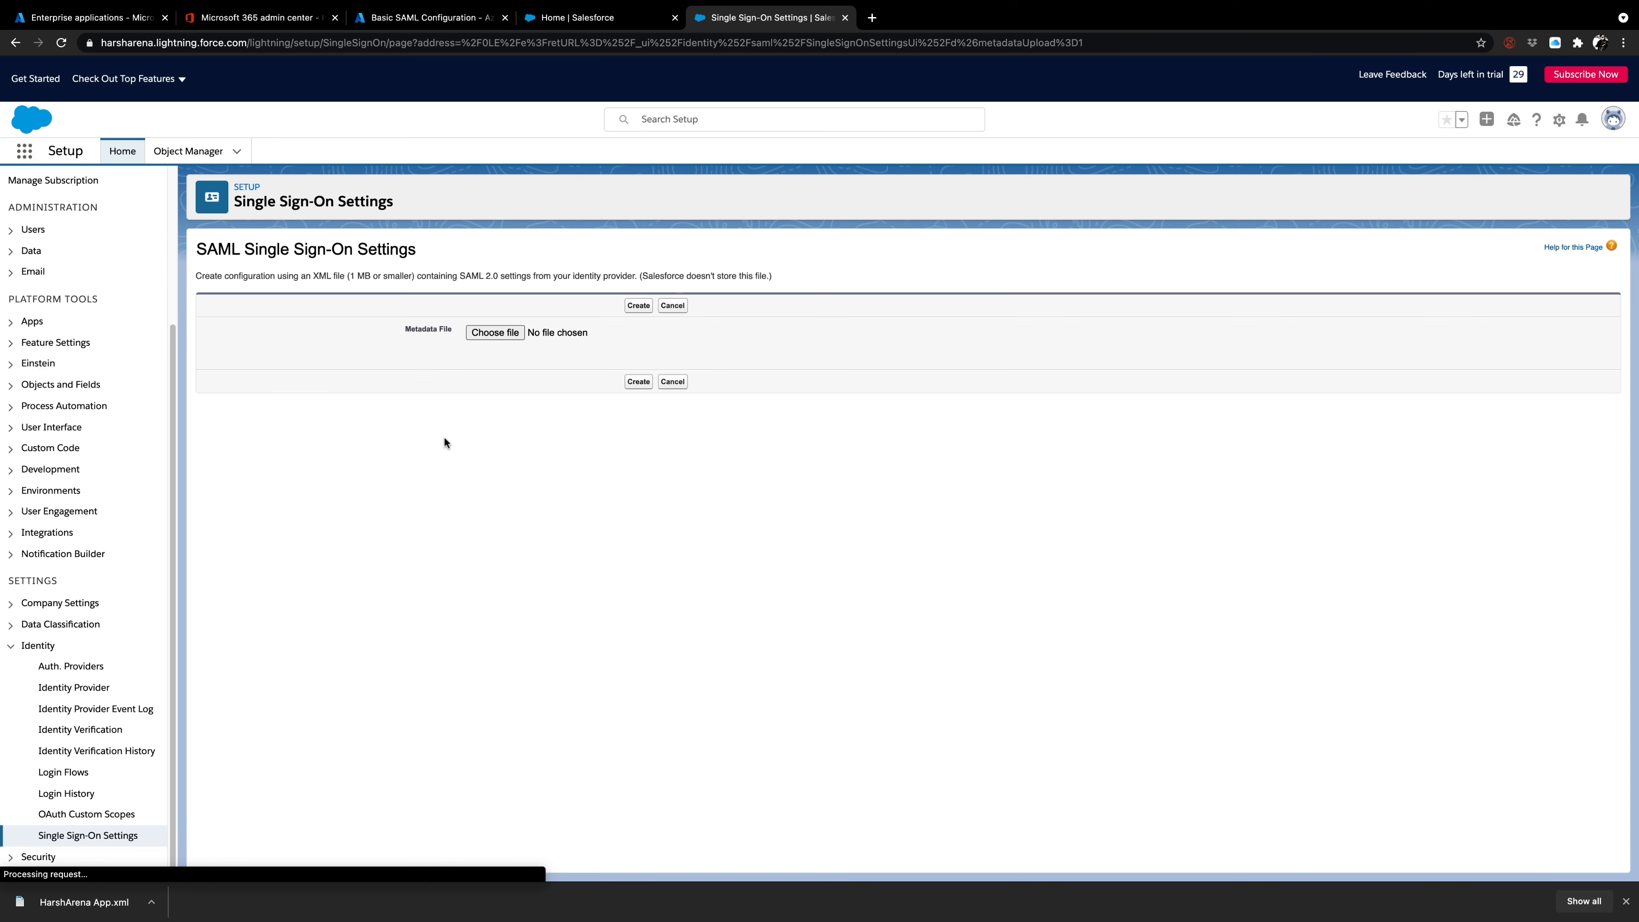
click(512, 333)
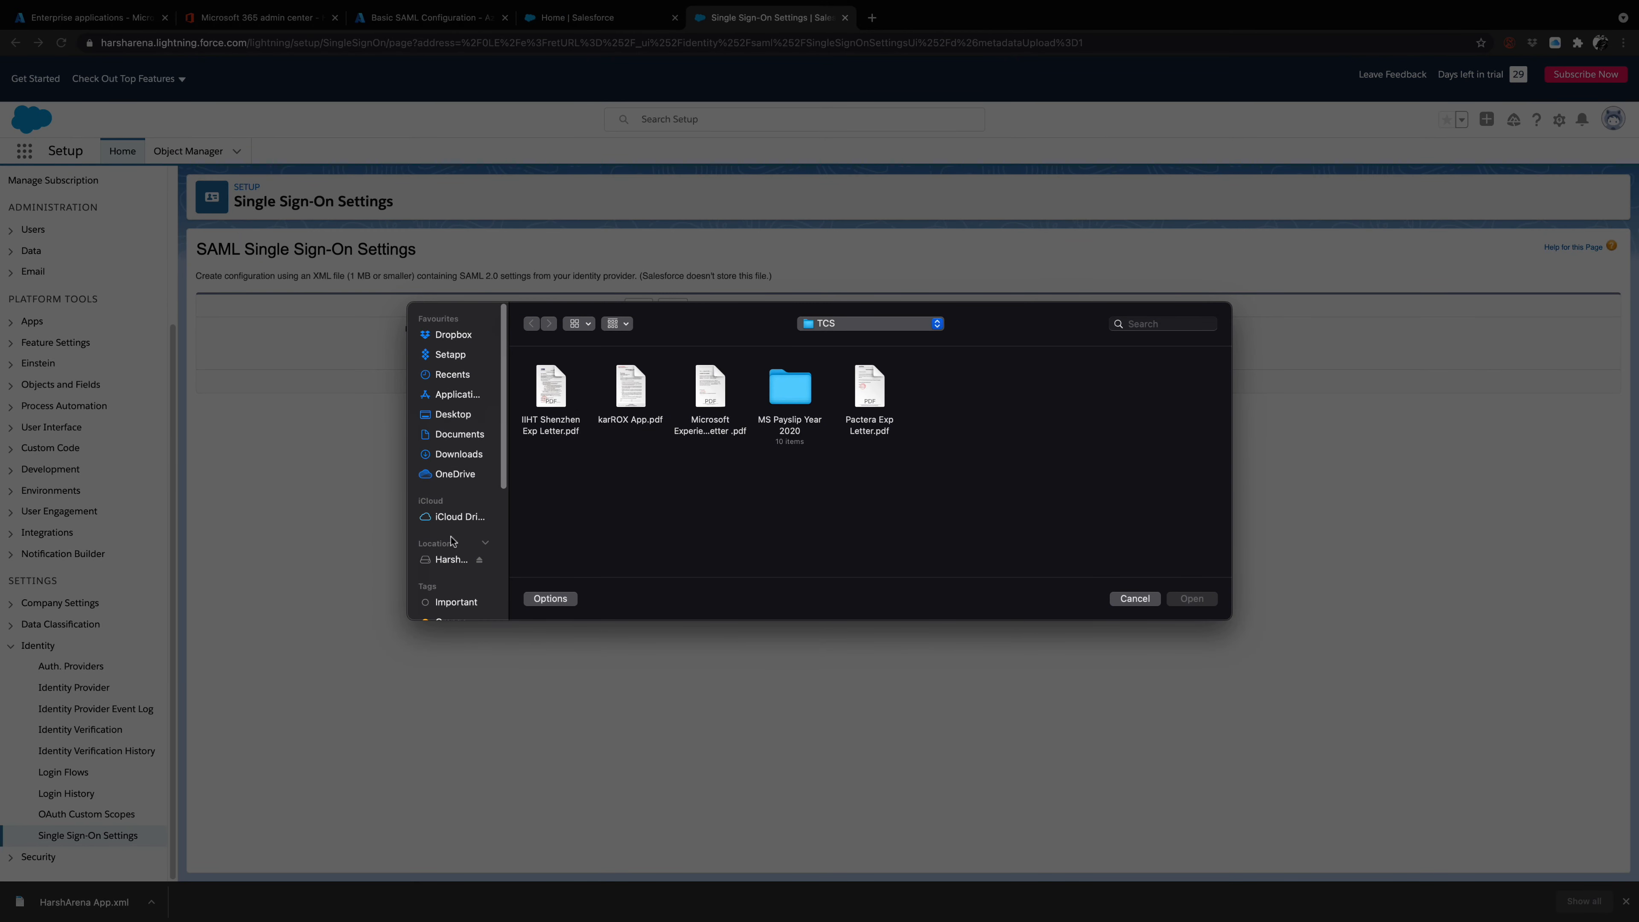
click(458, 452)
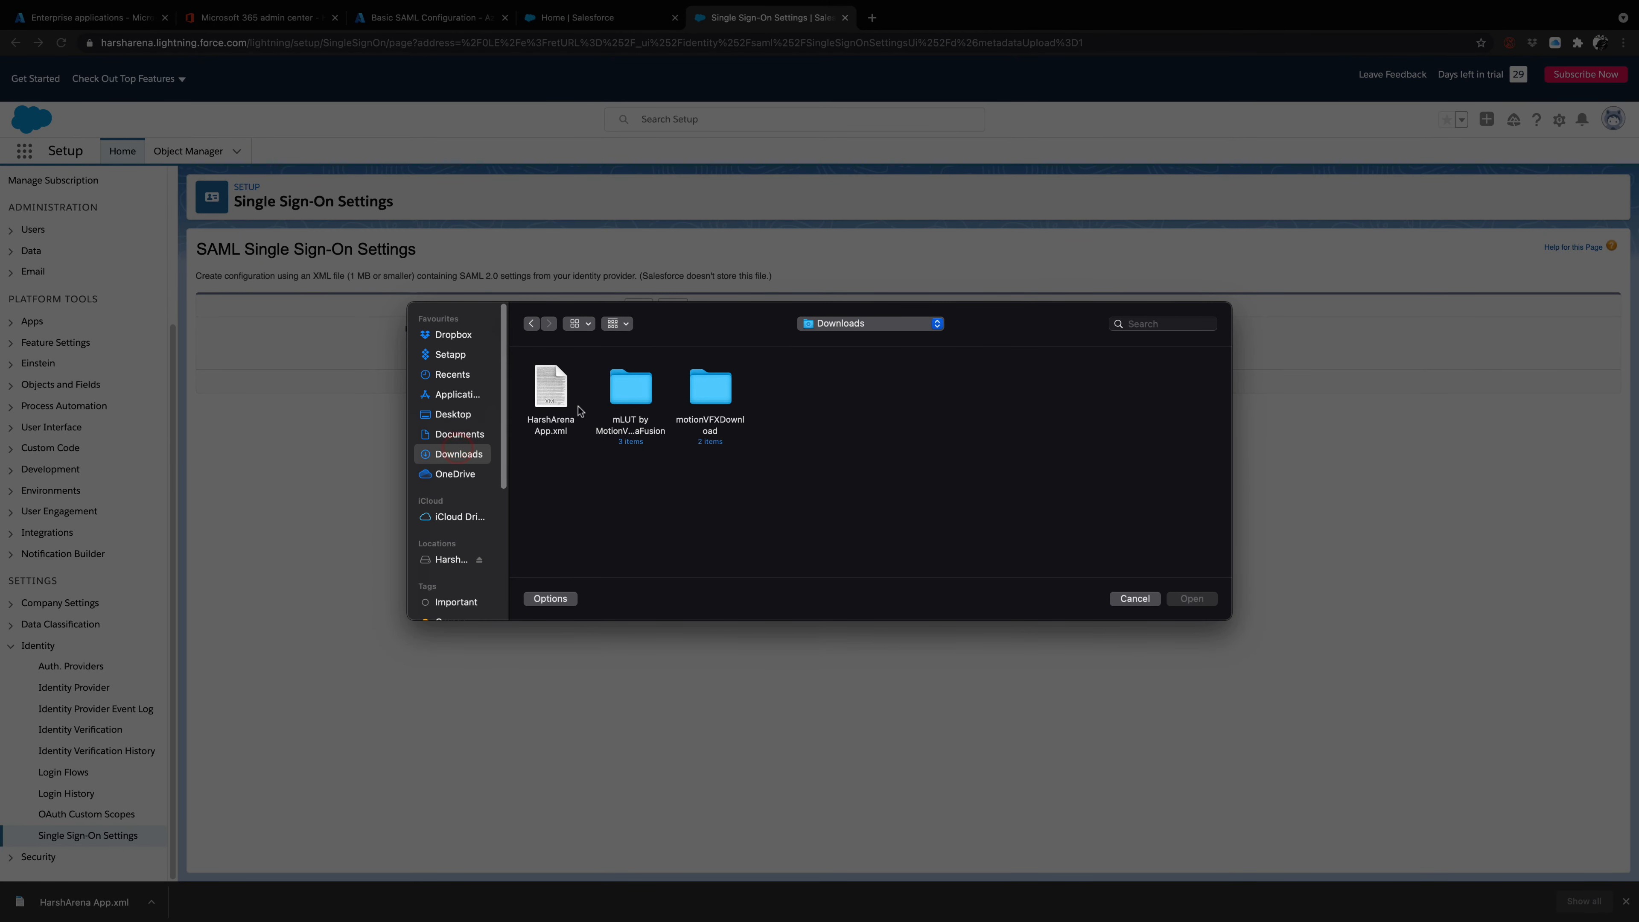
click(551, 396)
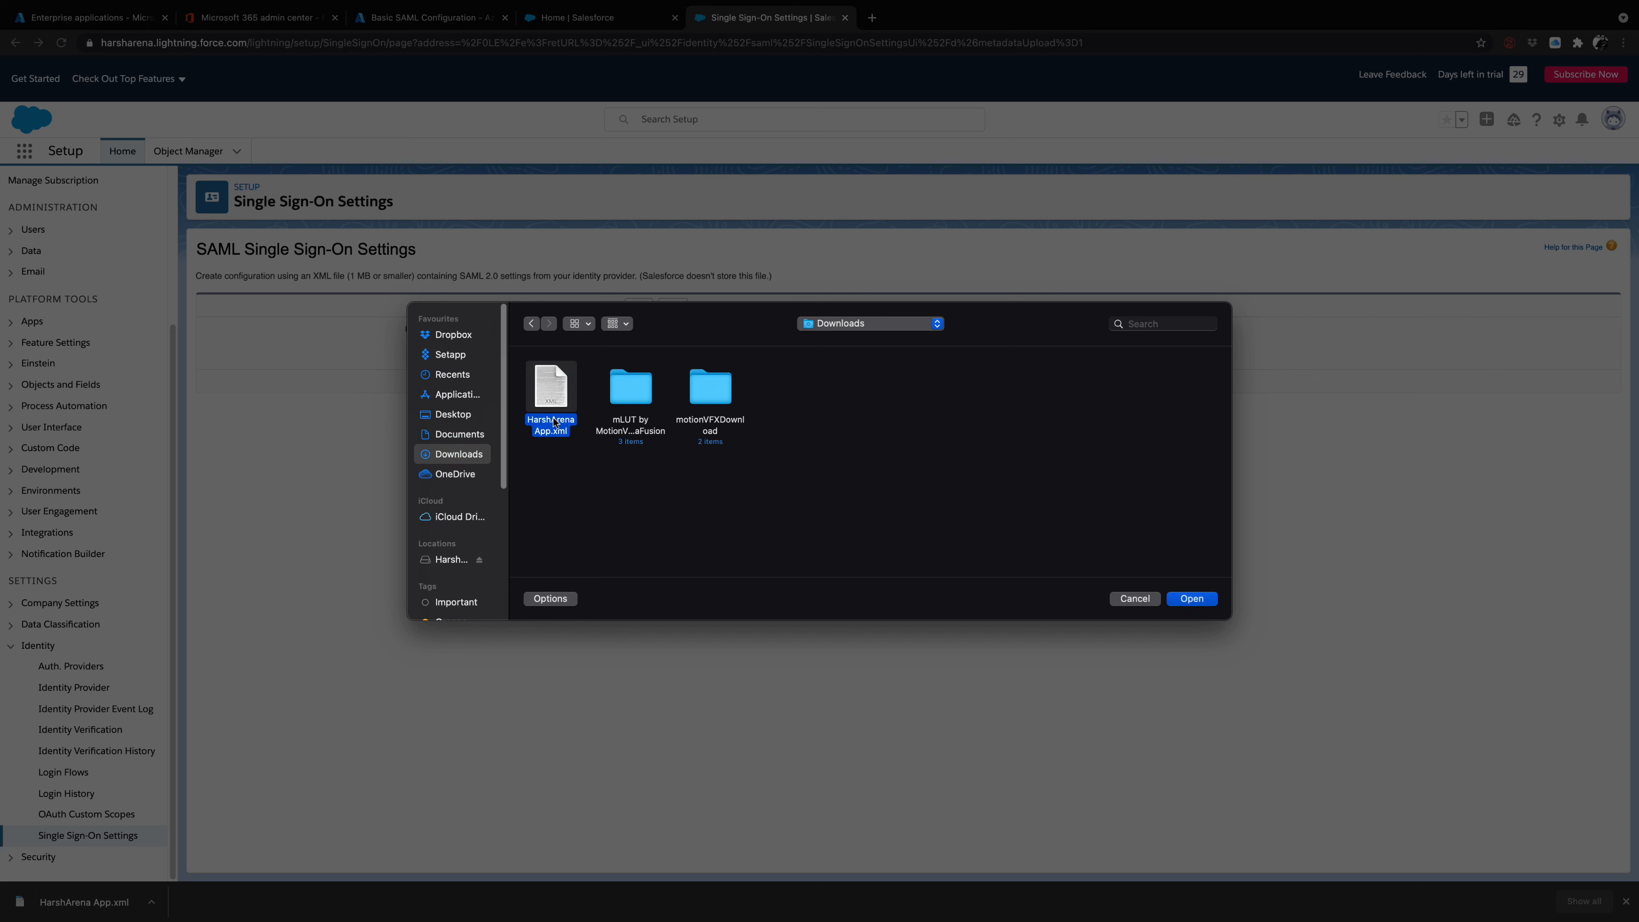
click(1200, 602)
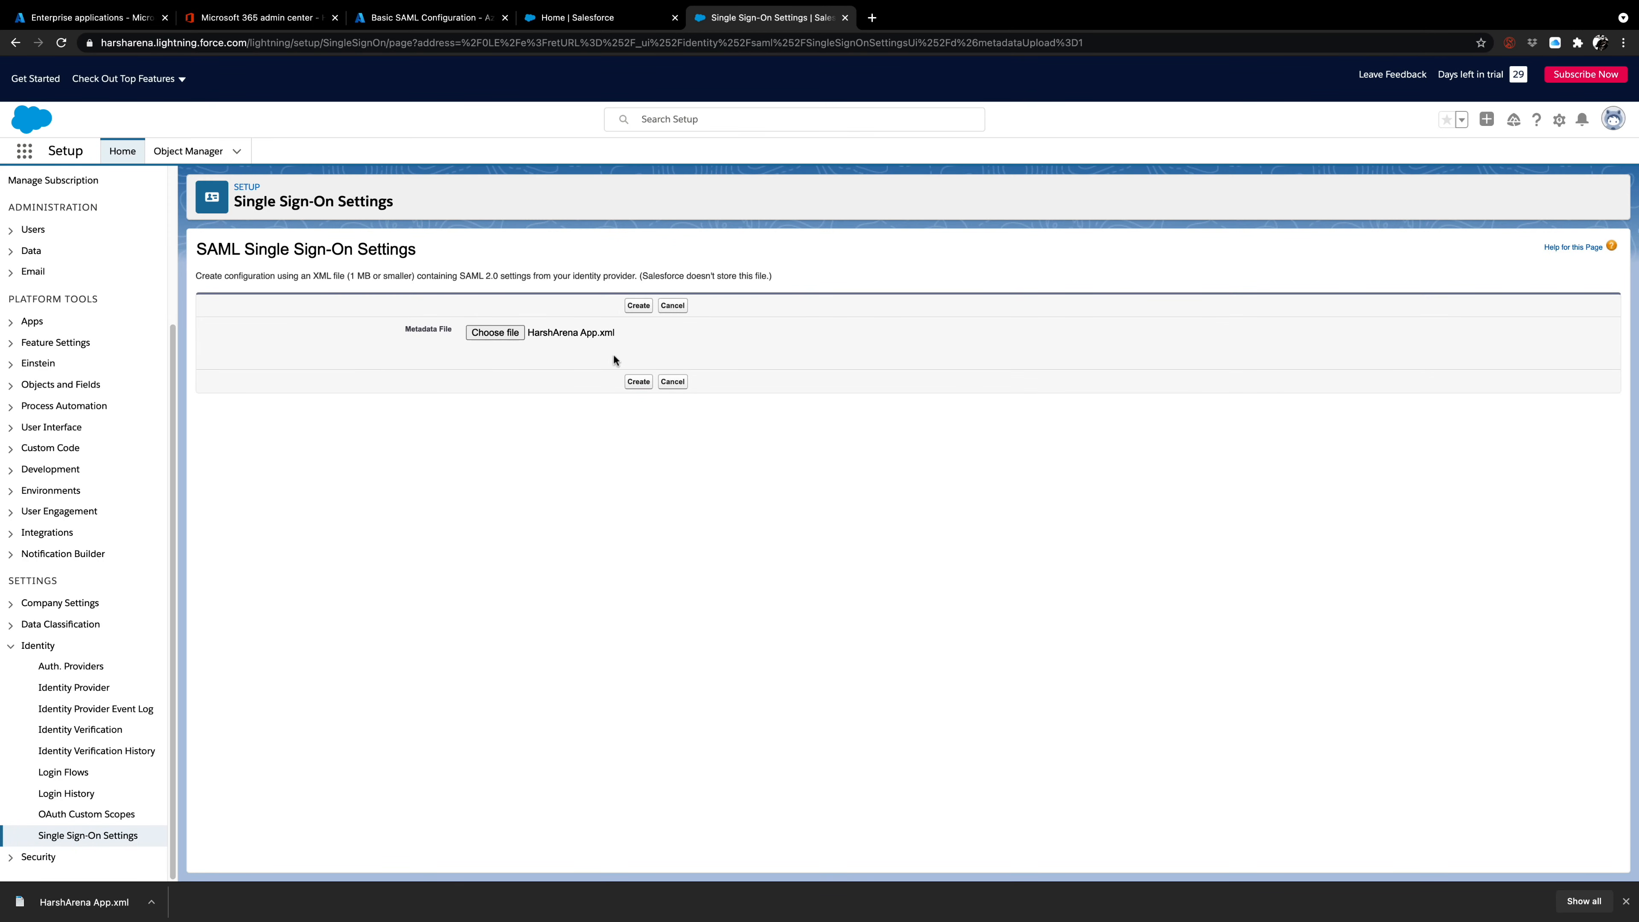
click(638, 381)
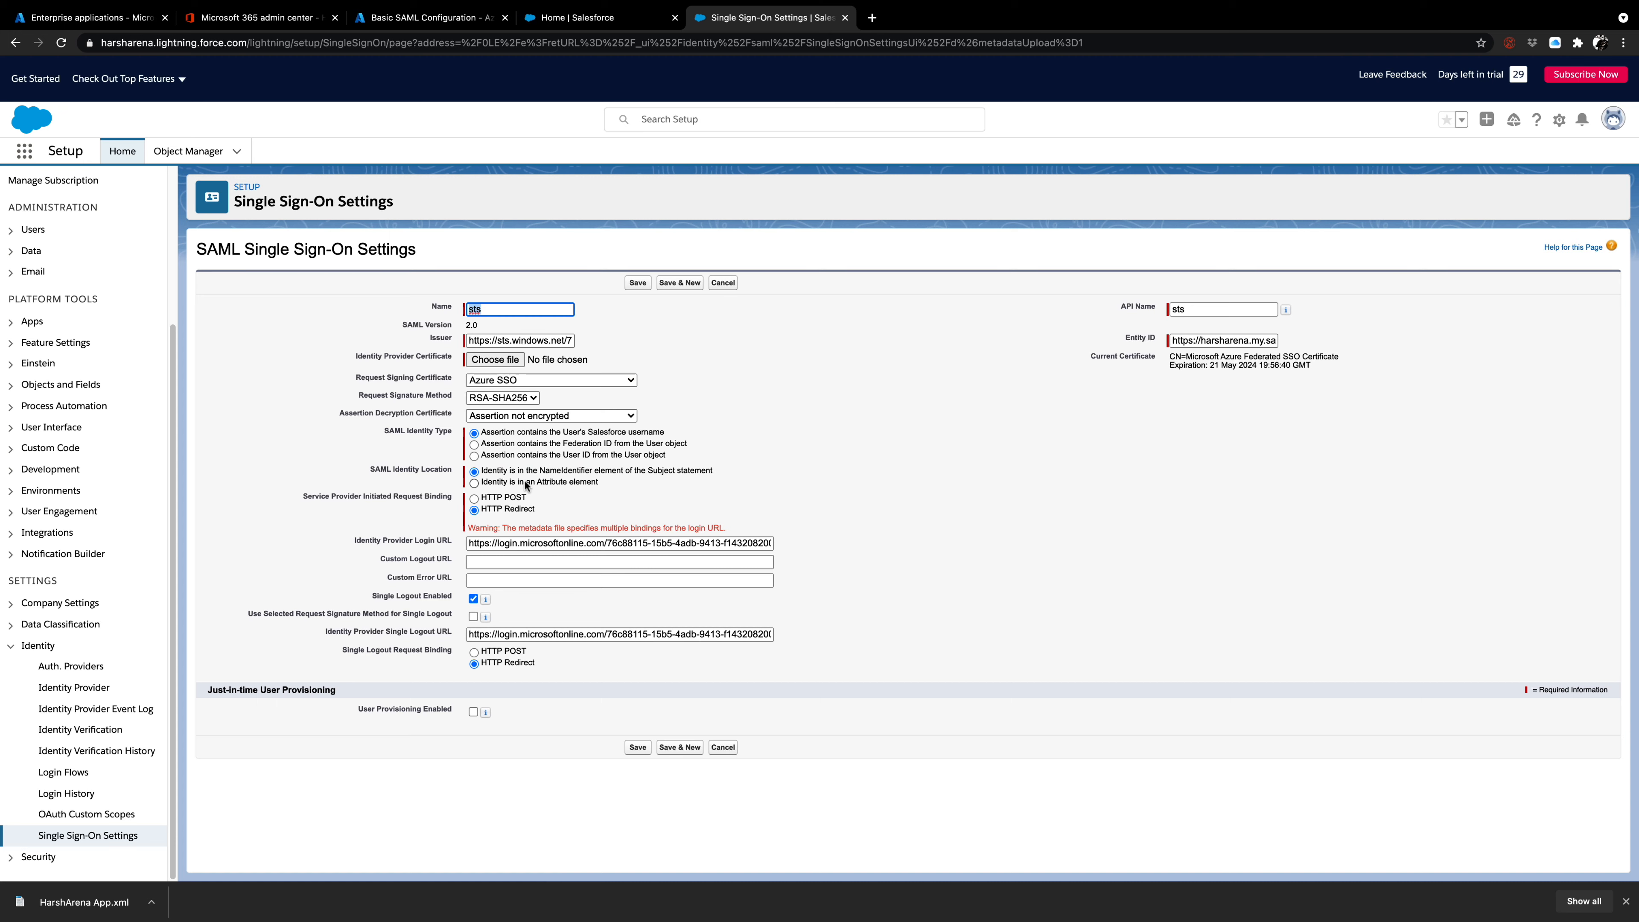
Rename the SAML single sign-on configuration from the imported metadata to Azure SSO.
click(495, 308)
drag(495, 308, 418, 315)
text(Azu)
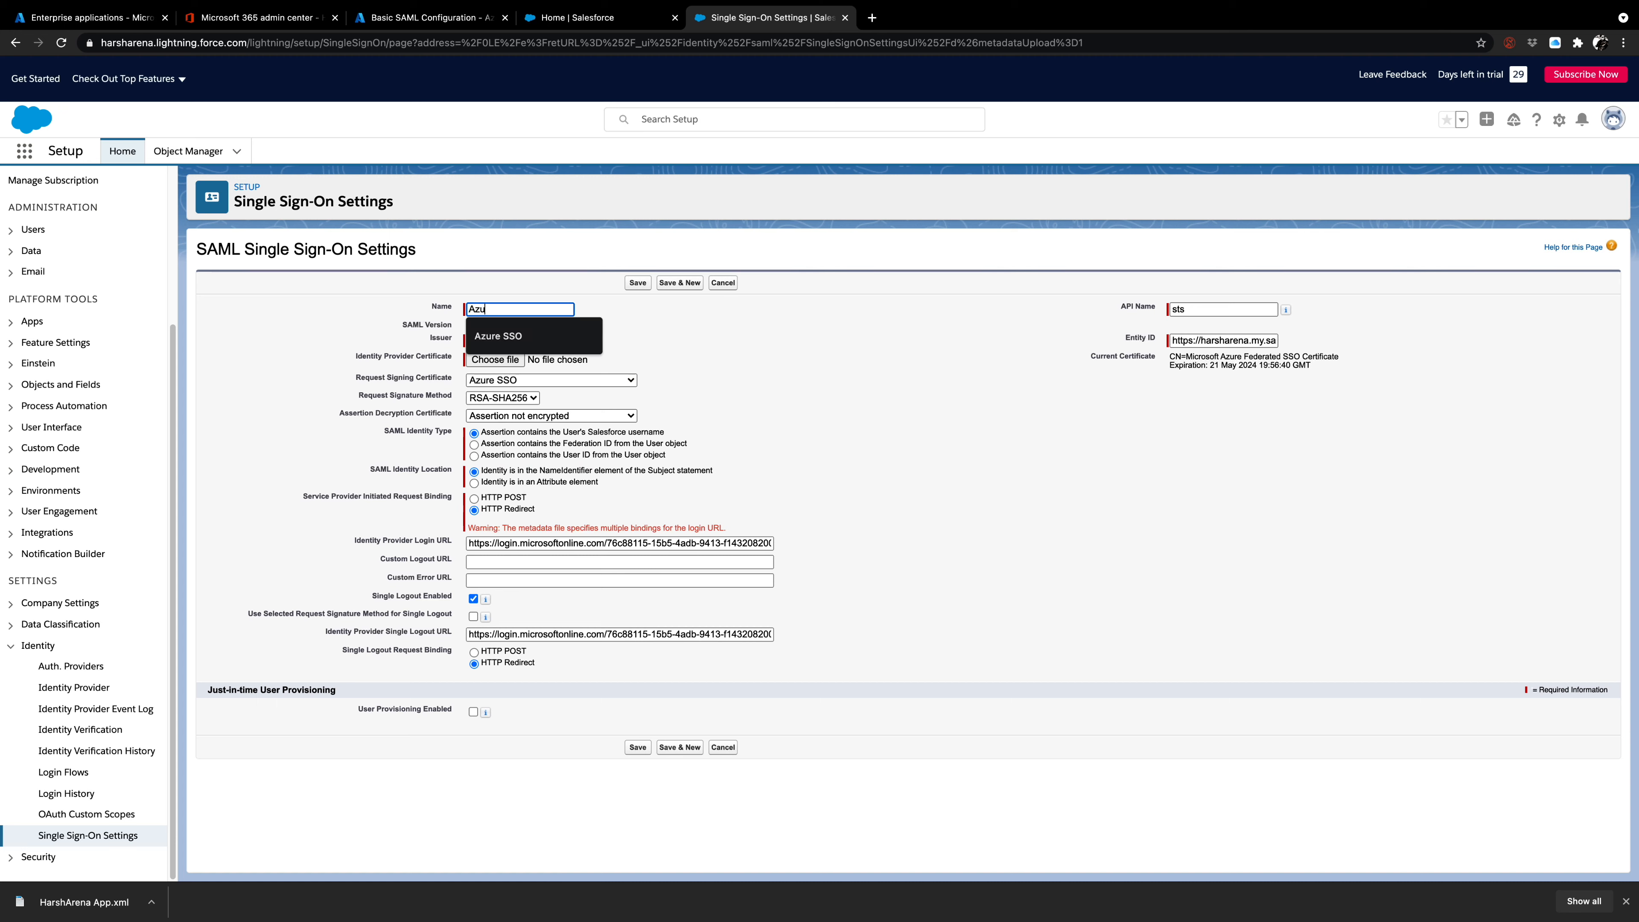
text(re SOO)
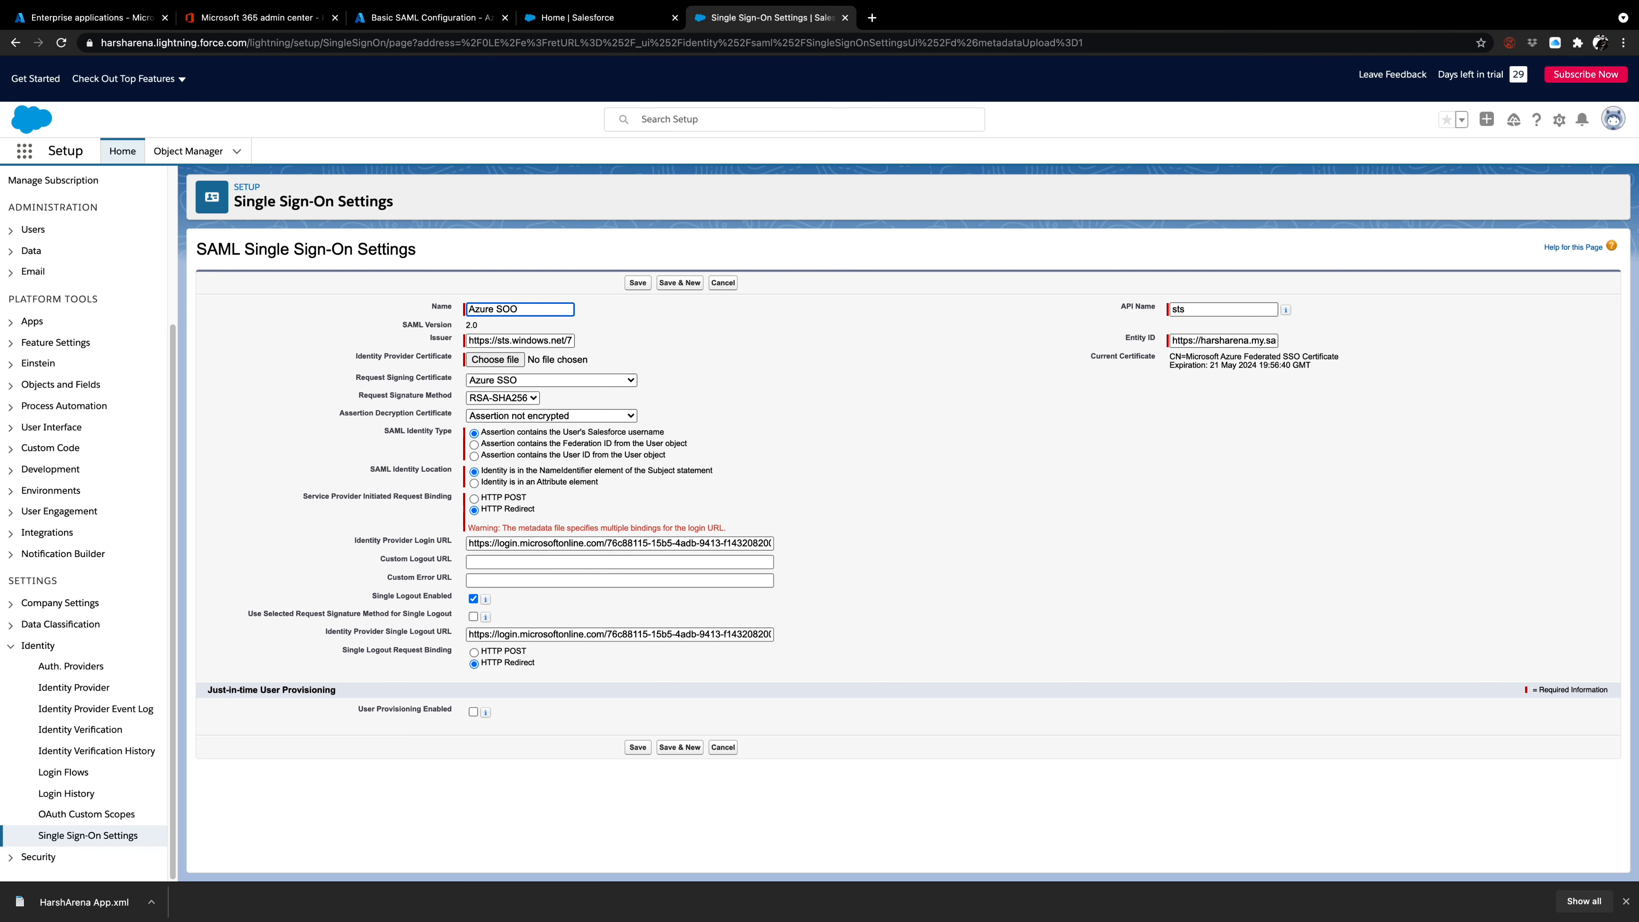
key(BackSpace)
key(BackSpace)
text(SO)
click(717, 347)
Keep Azure SSO as the request signing certificate, check the identity provider login URL and save the configuration.
click(567, 382)
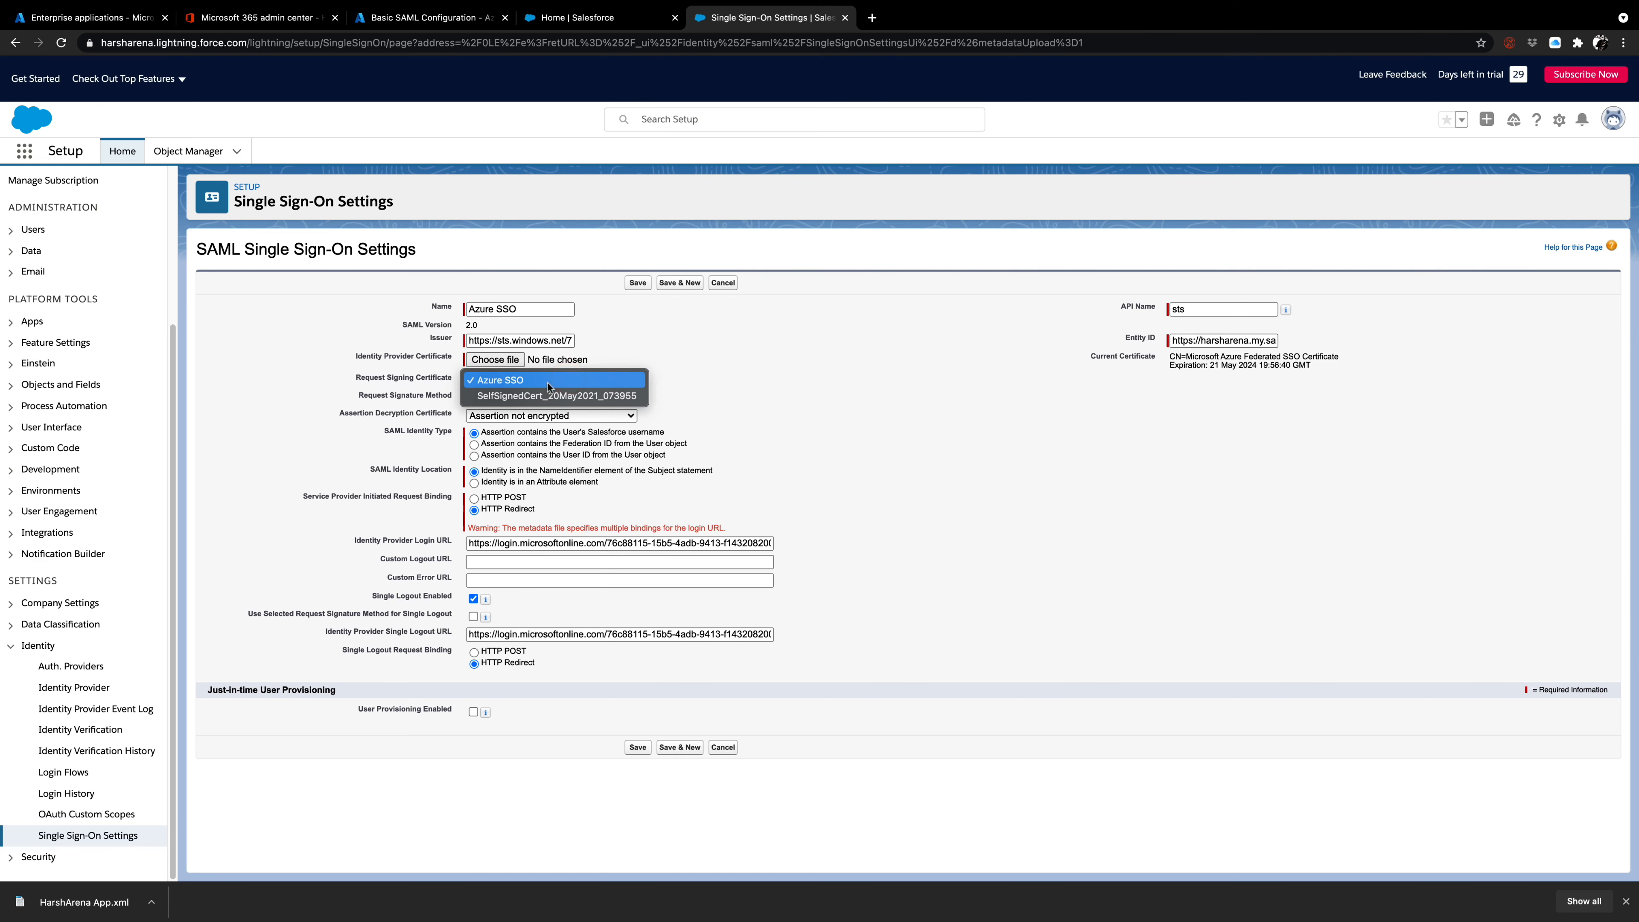
click(549, 381)
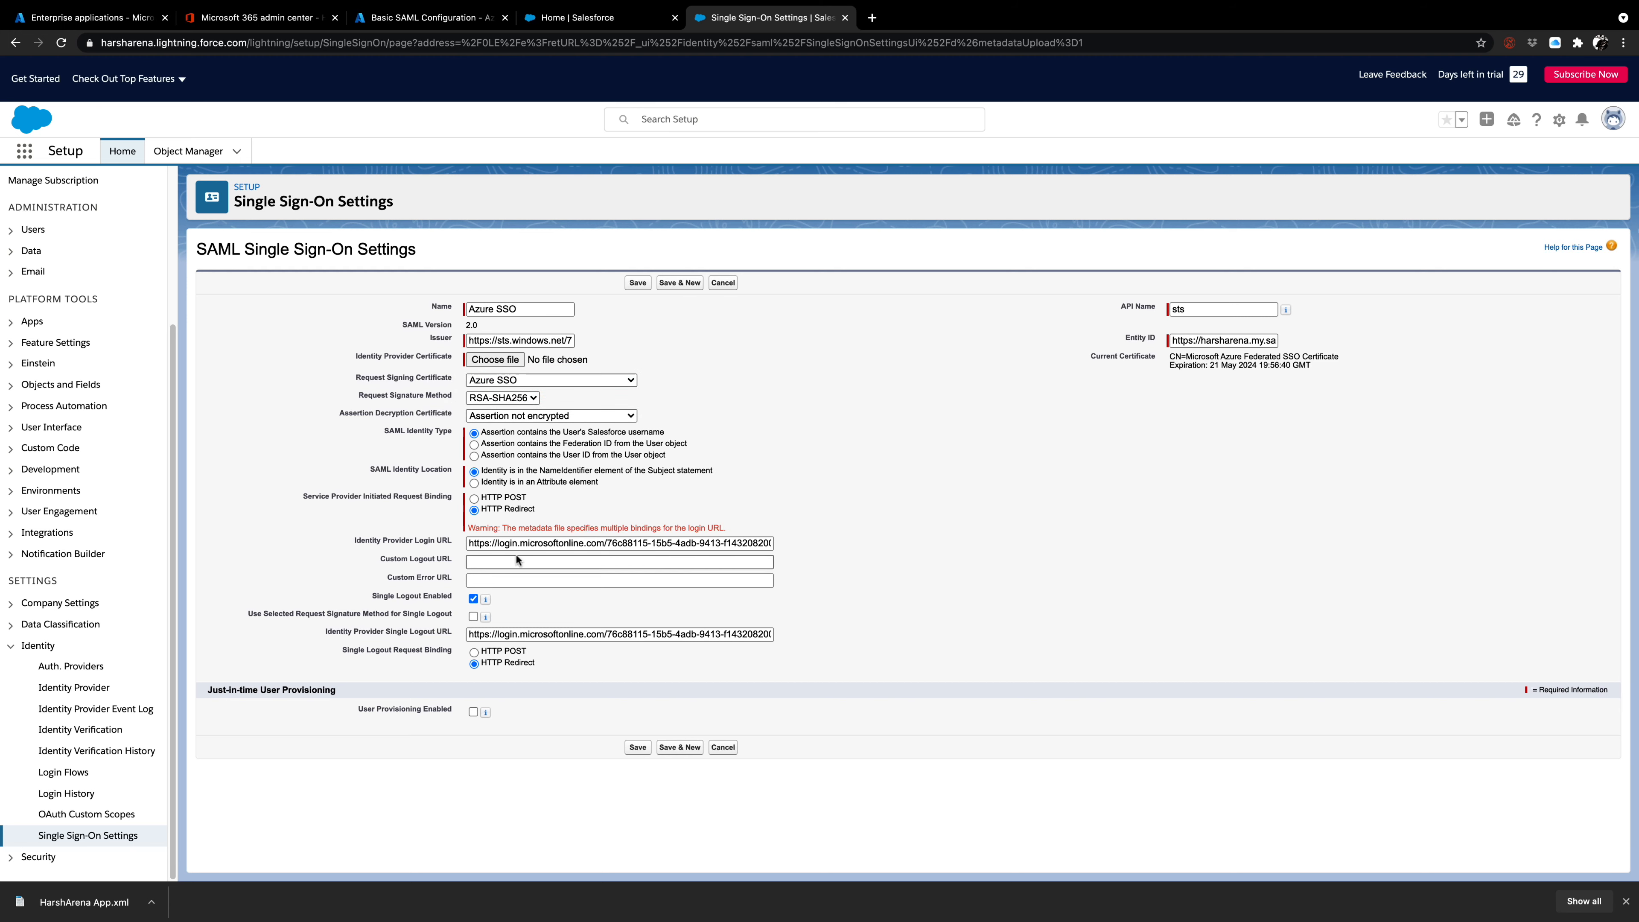
drag(473, 542, 832, 541)
click(832, 549)
click(638, 748)
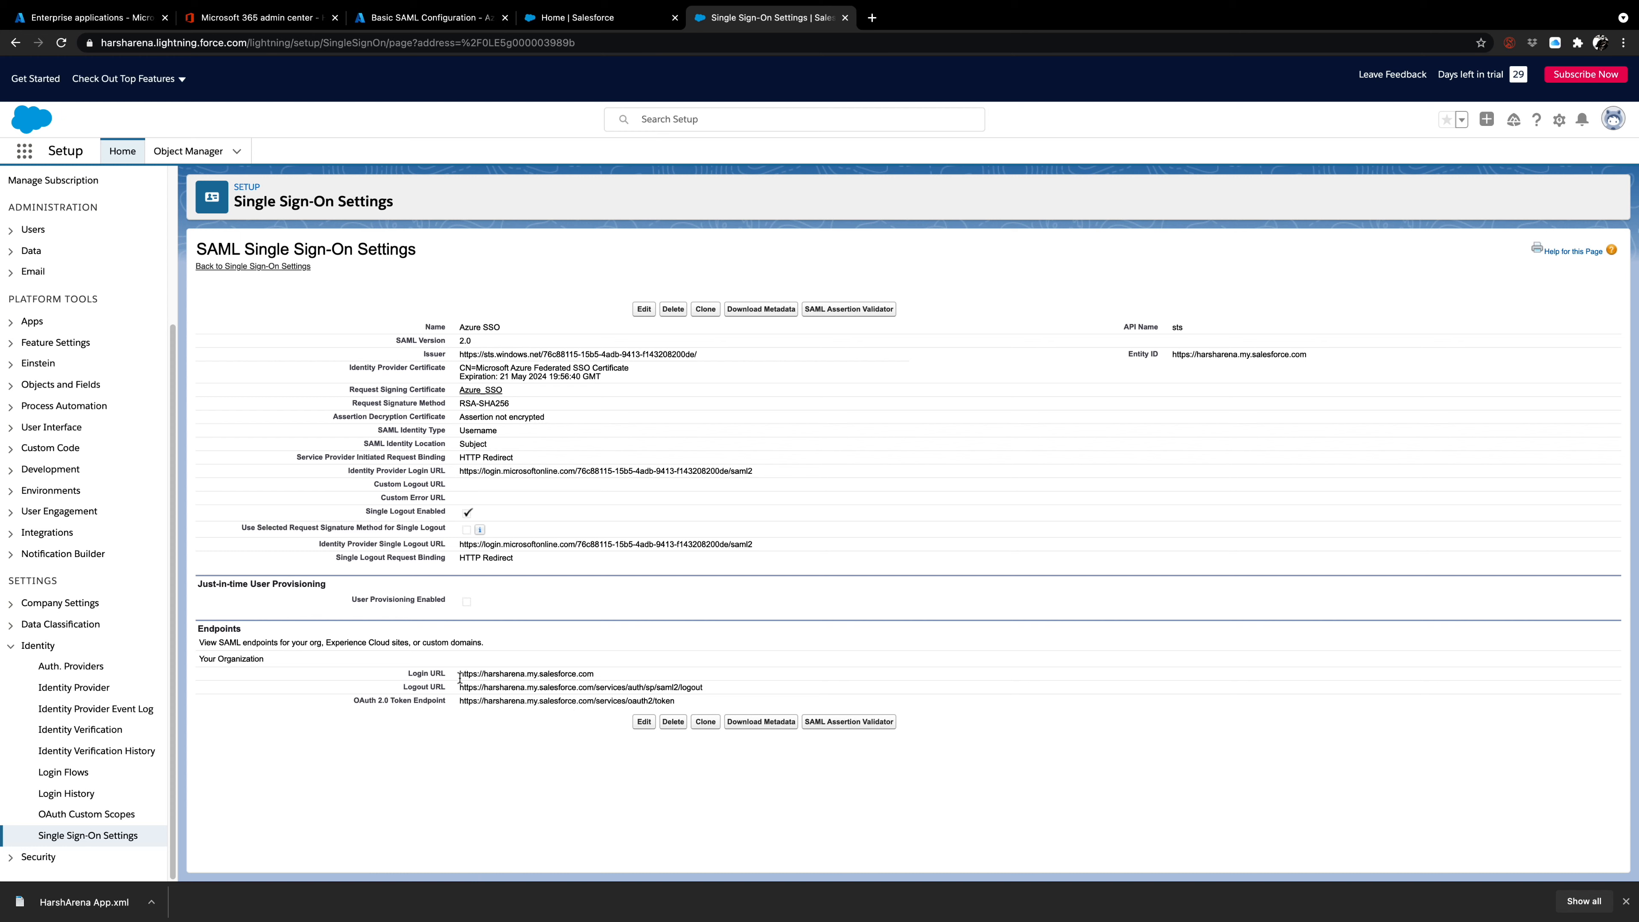
Review the login, logout and OAuth 2.0 token endpoints of the saved Azure SSO configuration.
drag(460, 677, 547, 672)
click(470, 689)
drag(459, 702, 520, 704)
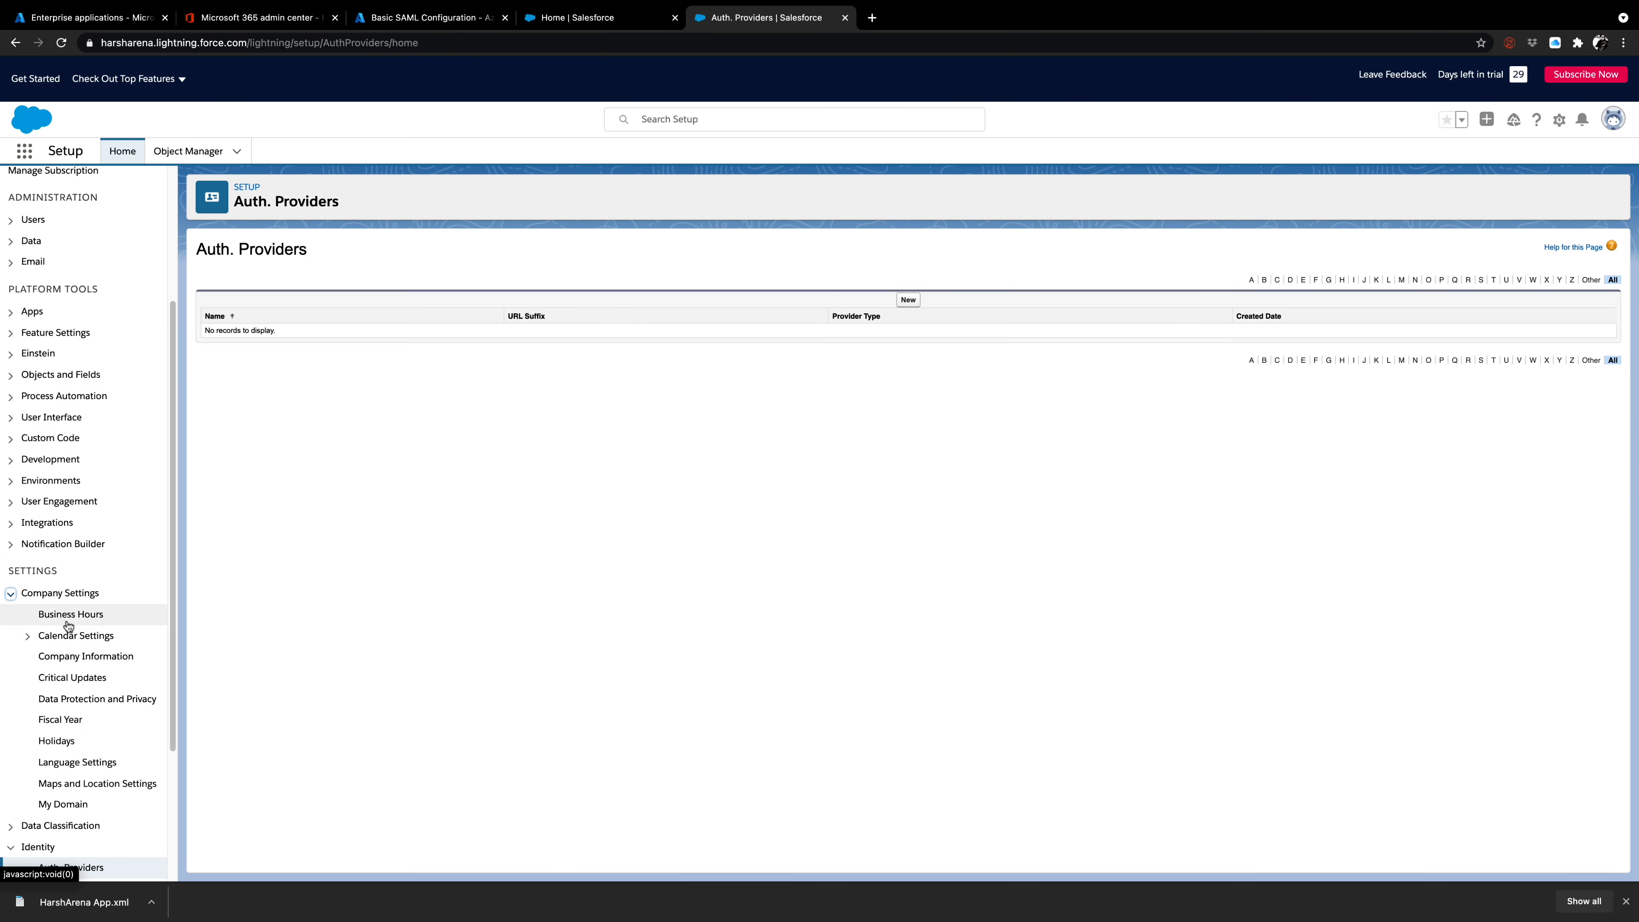
Add Azure SSO as an authentication service beside Login Form in My Domain's Authentication Configuration and save it.
click(76, 804)
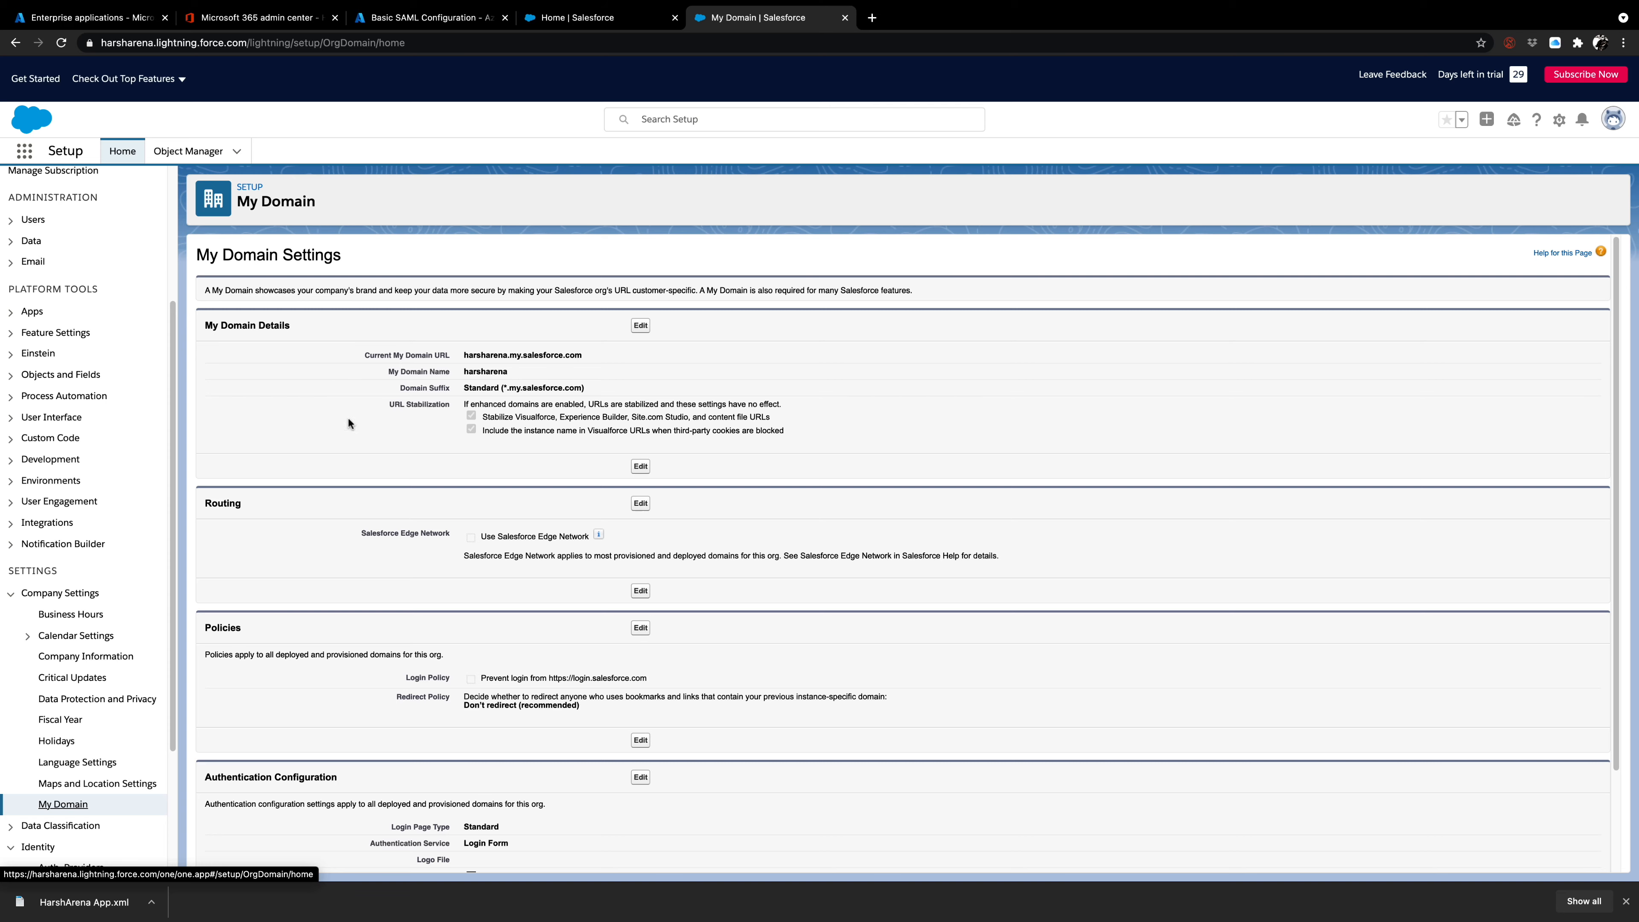
scroll(420, 505, down, 2)
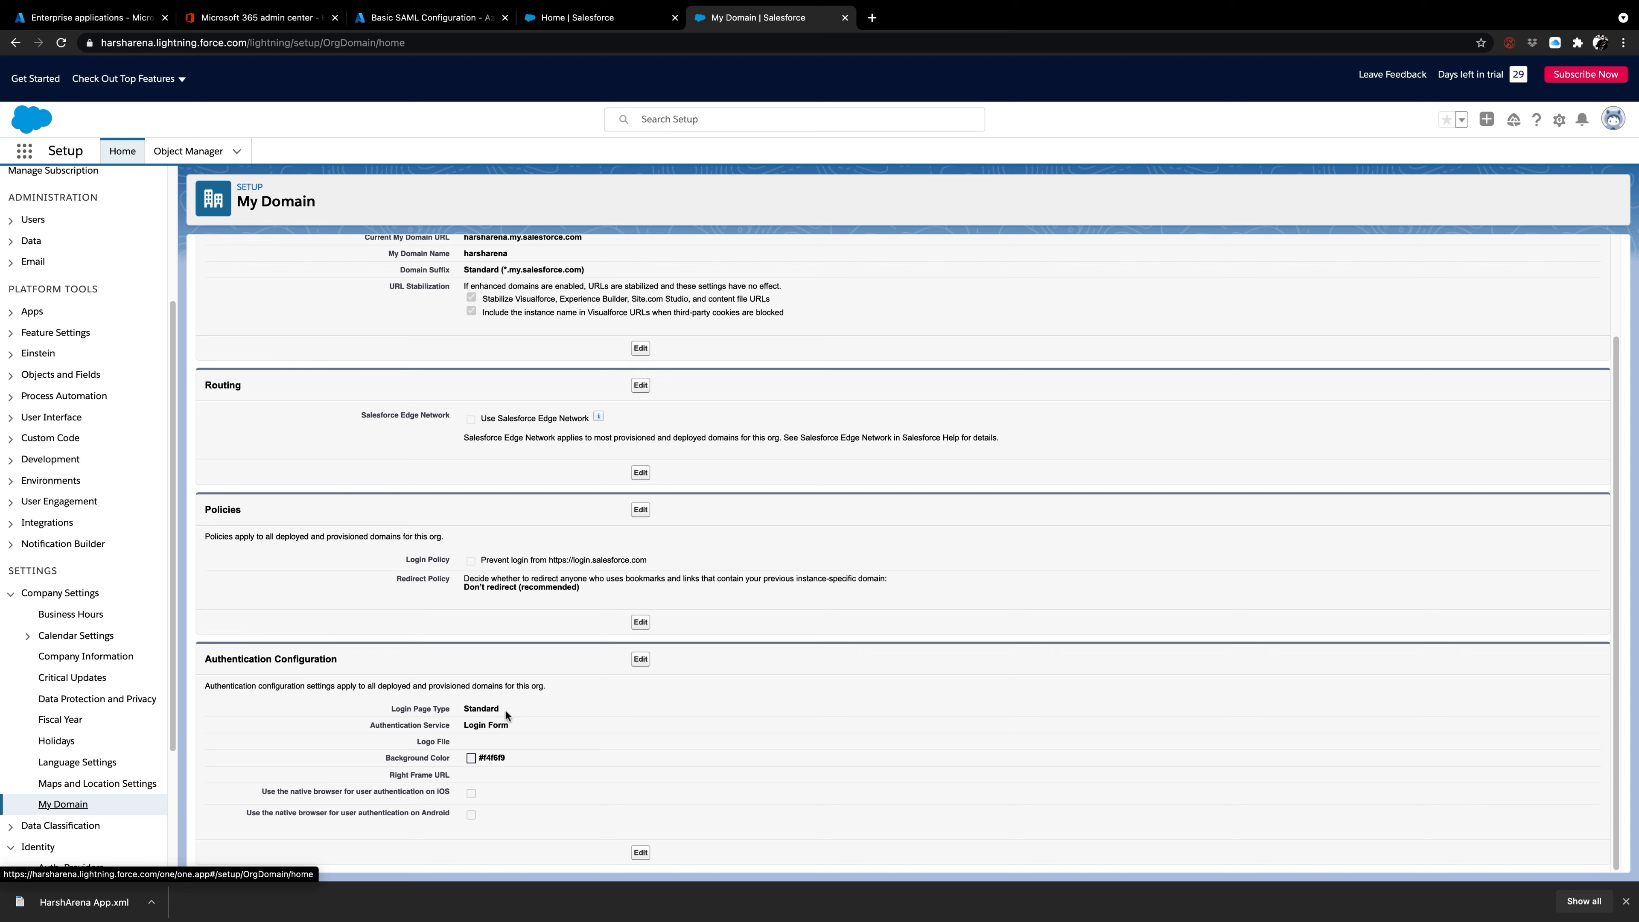
drag(508, 723, 470, 726)
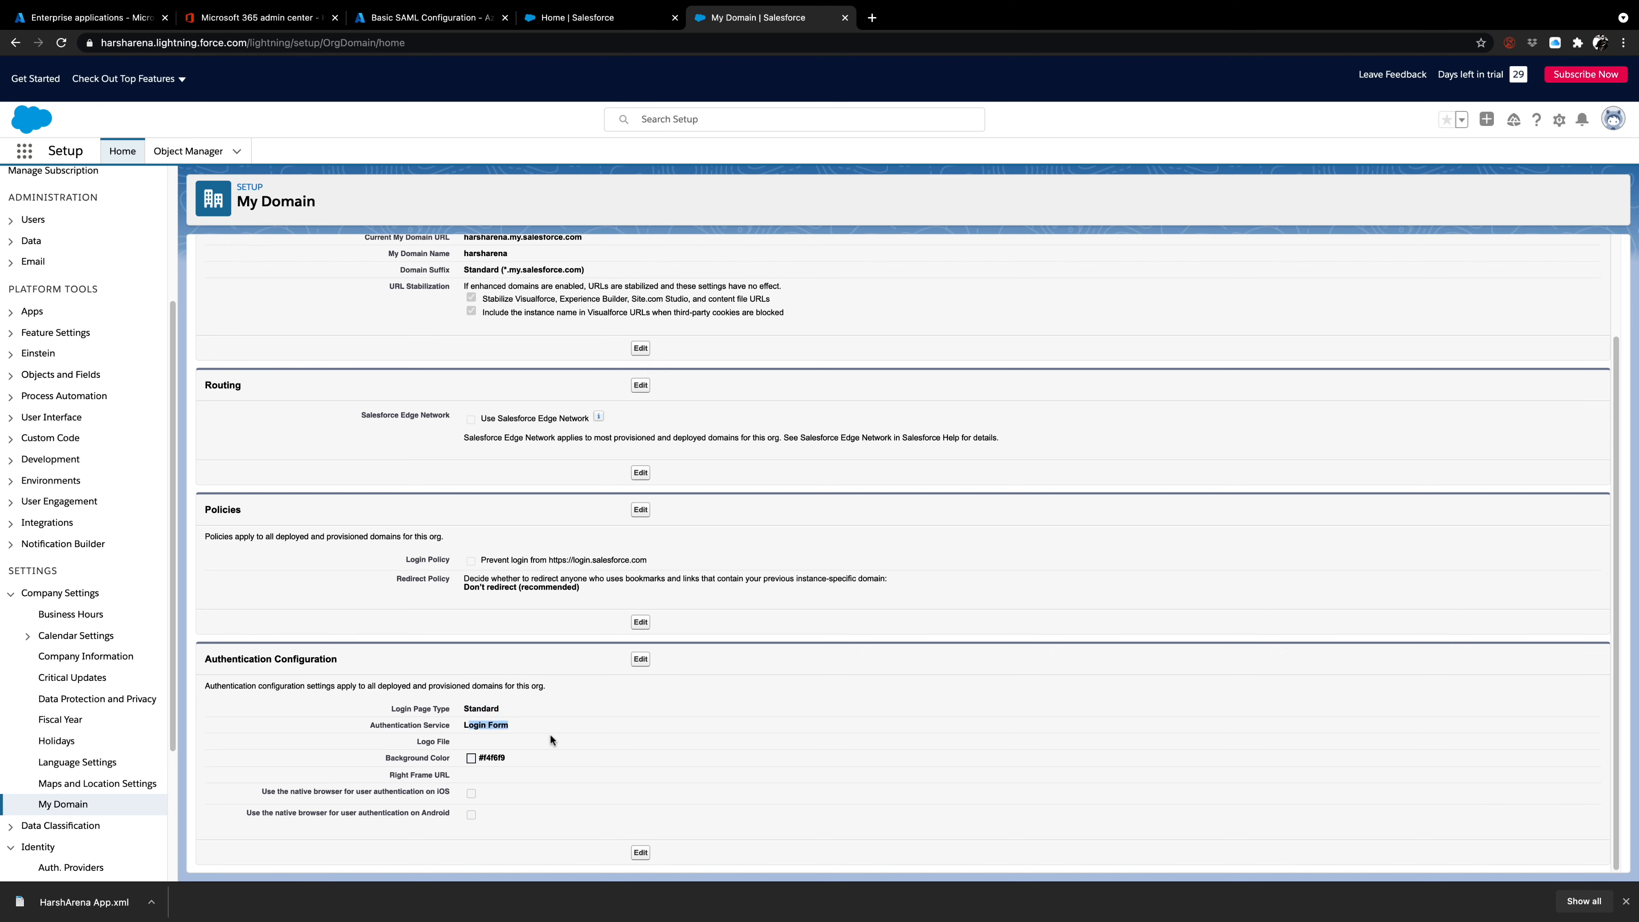
click(634, 659)
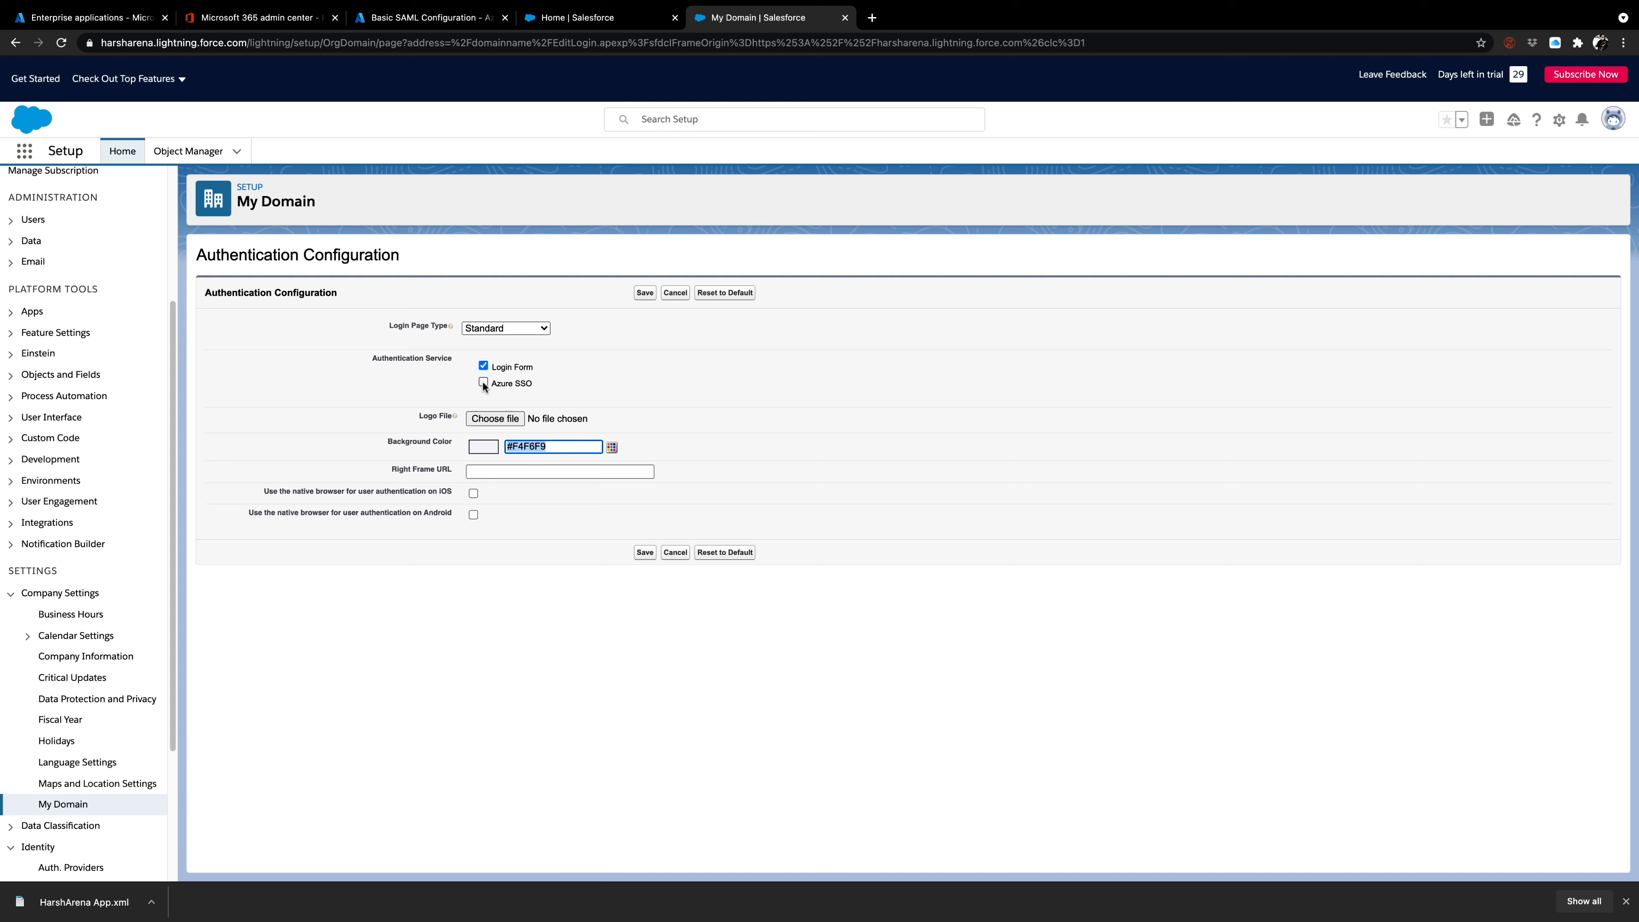
click(483, 381)
click(643, 554)
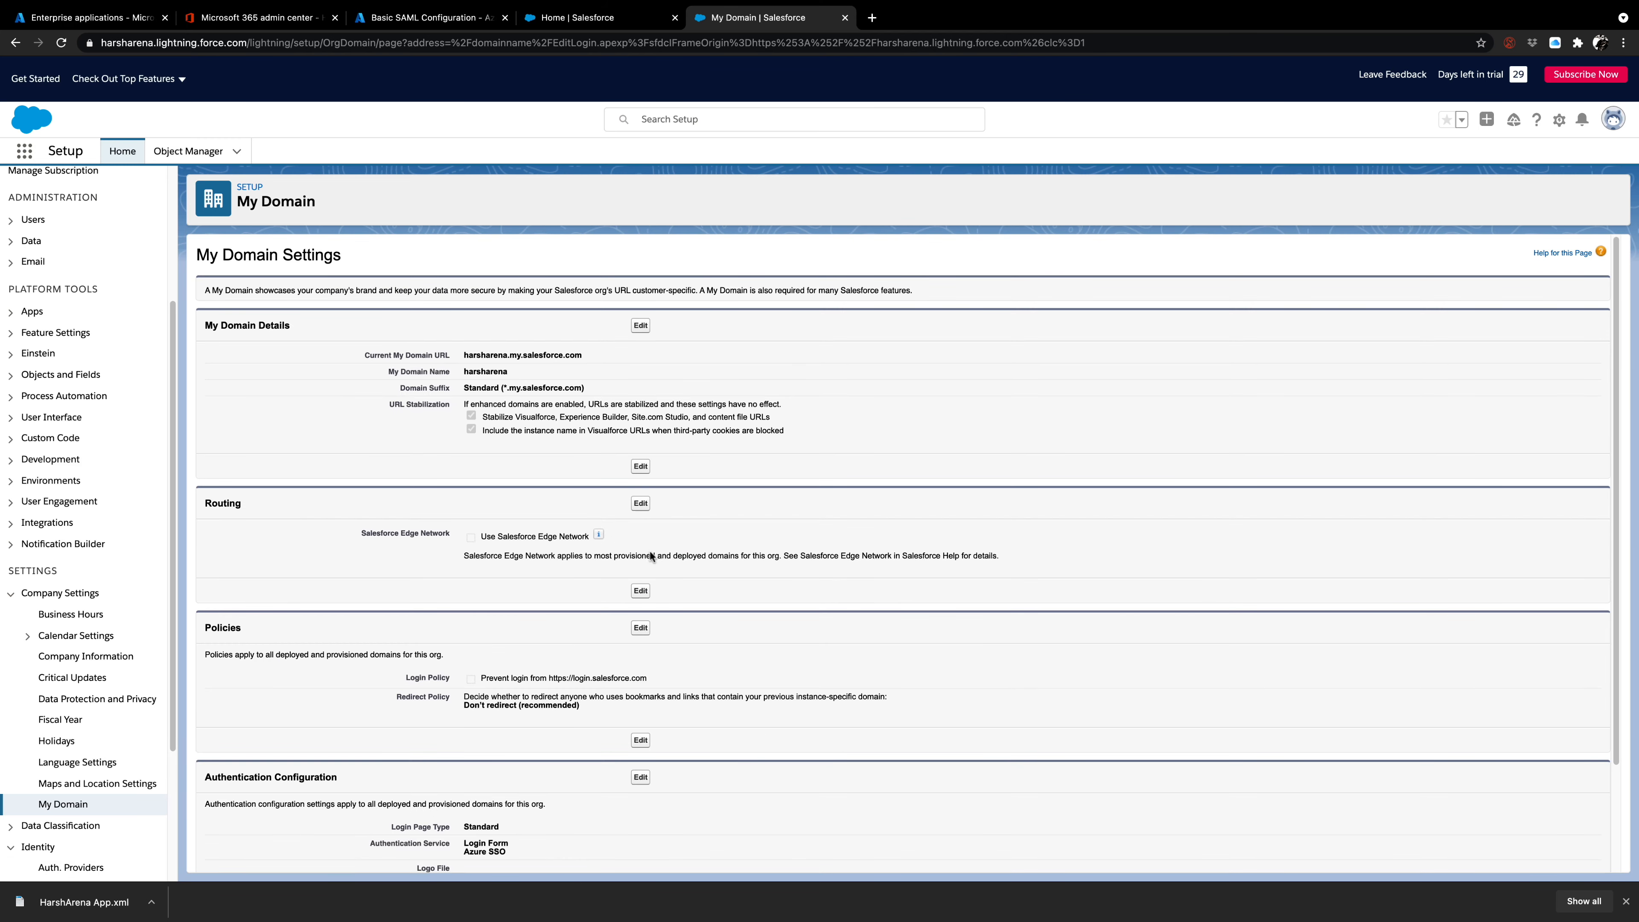
scroll(467, 703, down, 2)
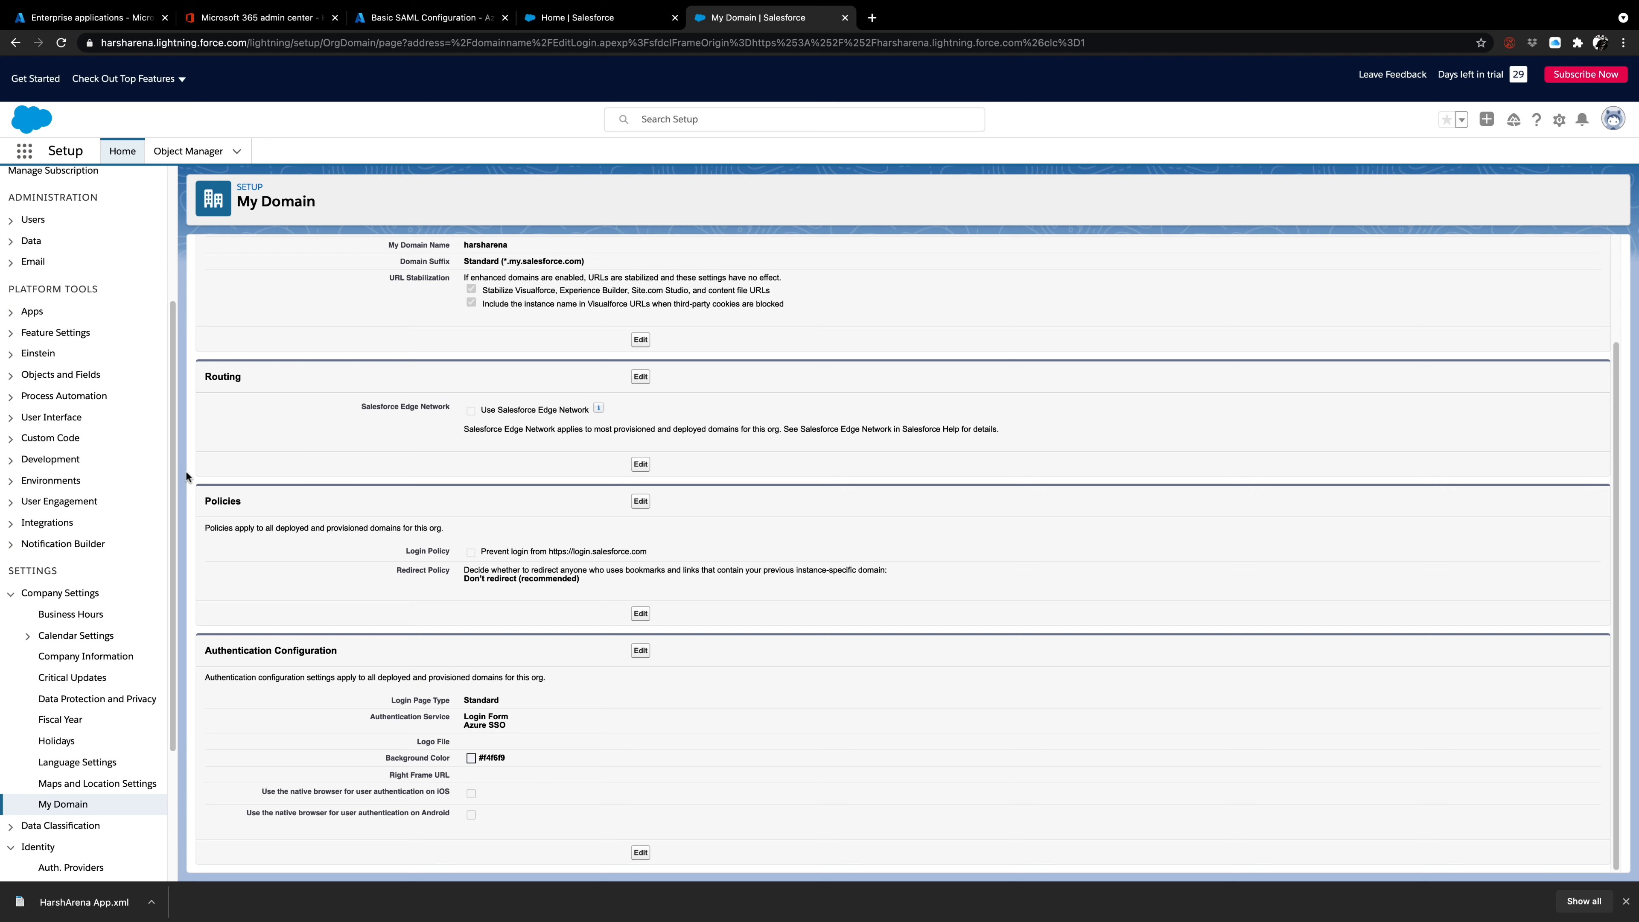
Test single sign-on with HarshArena App from Azure AD as the current user, picking the organization's onmicrosoft.com account.
click(391, 21)
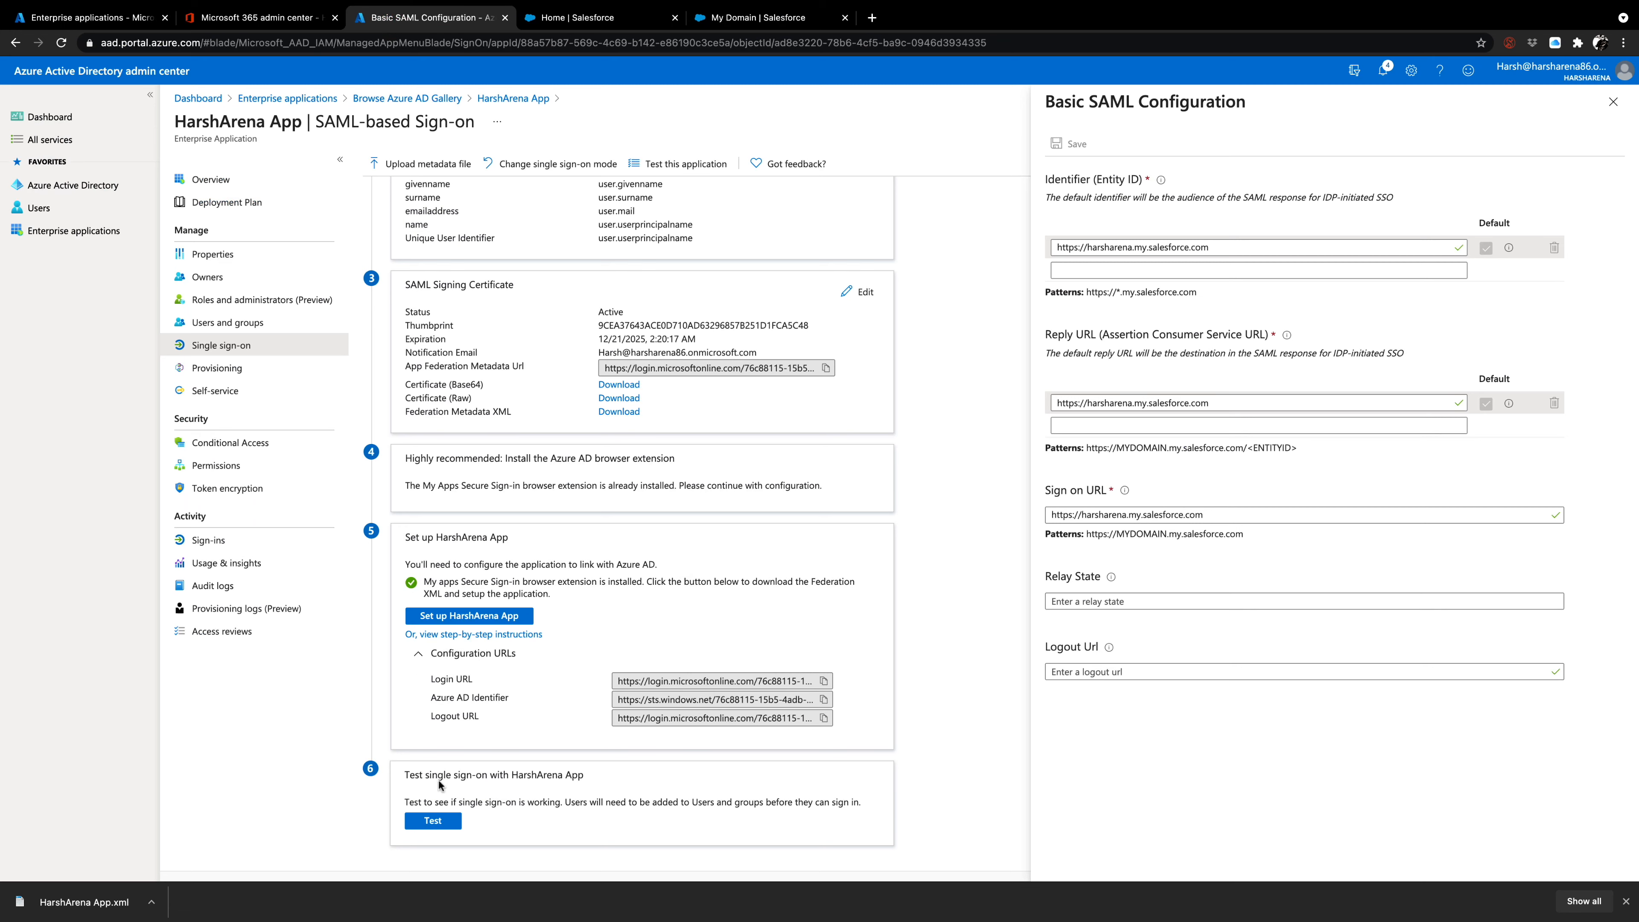
click(457, 829)
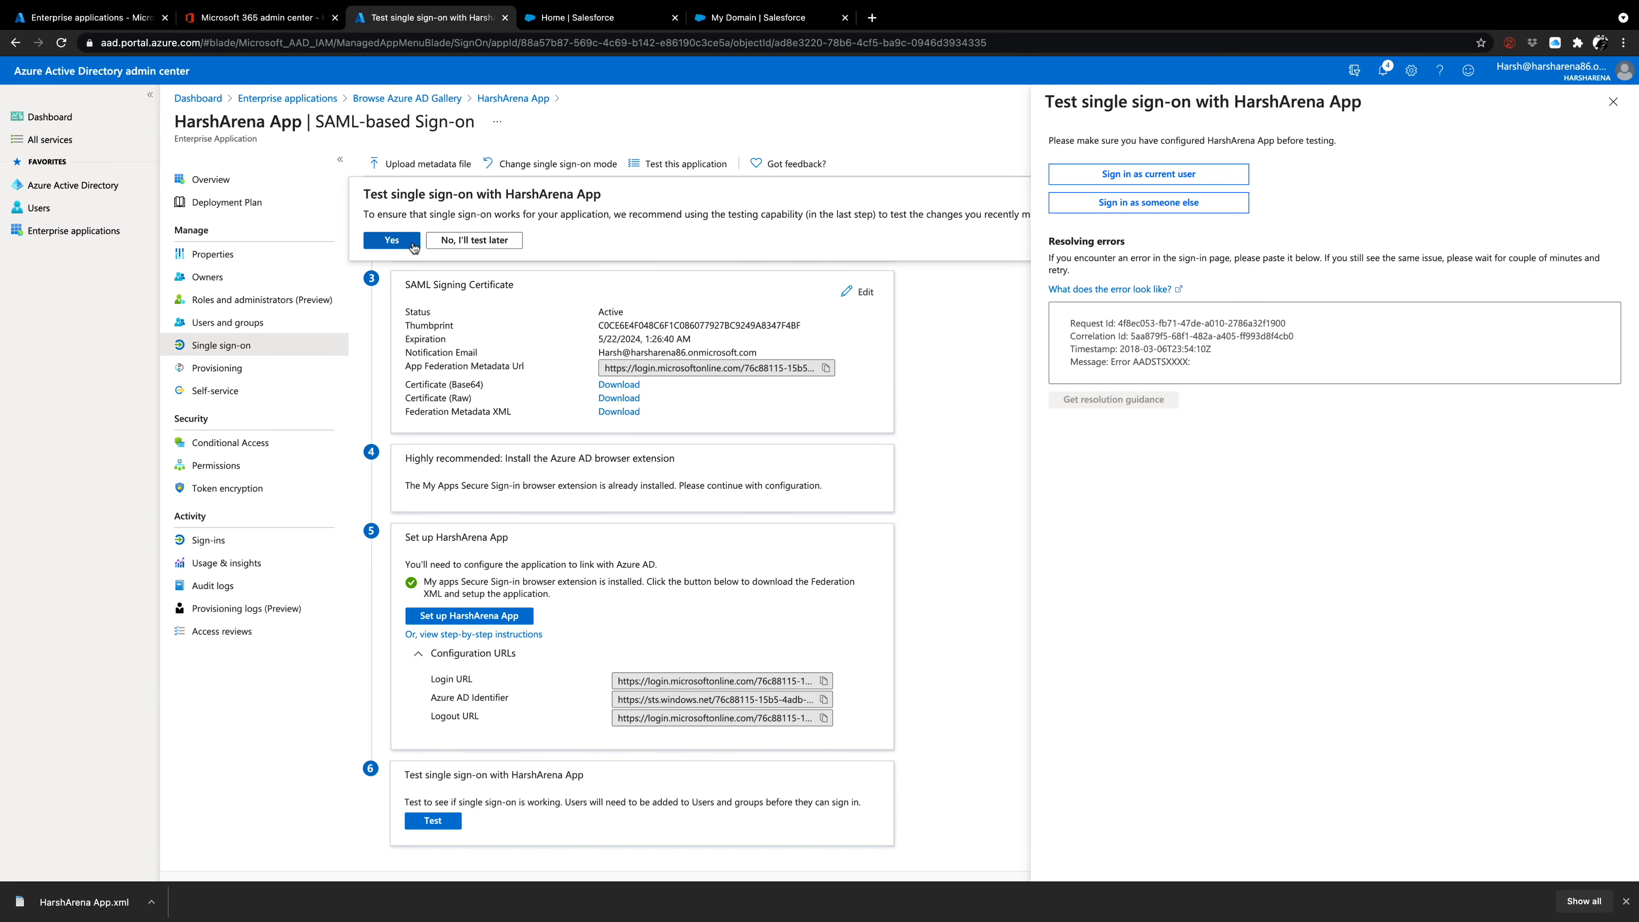
click(391, 240)
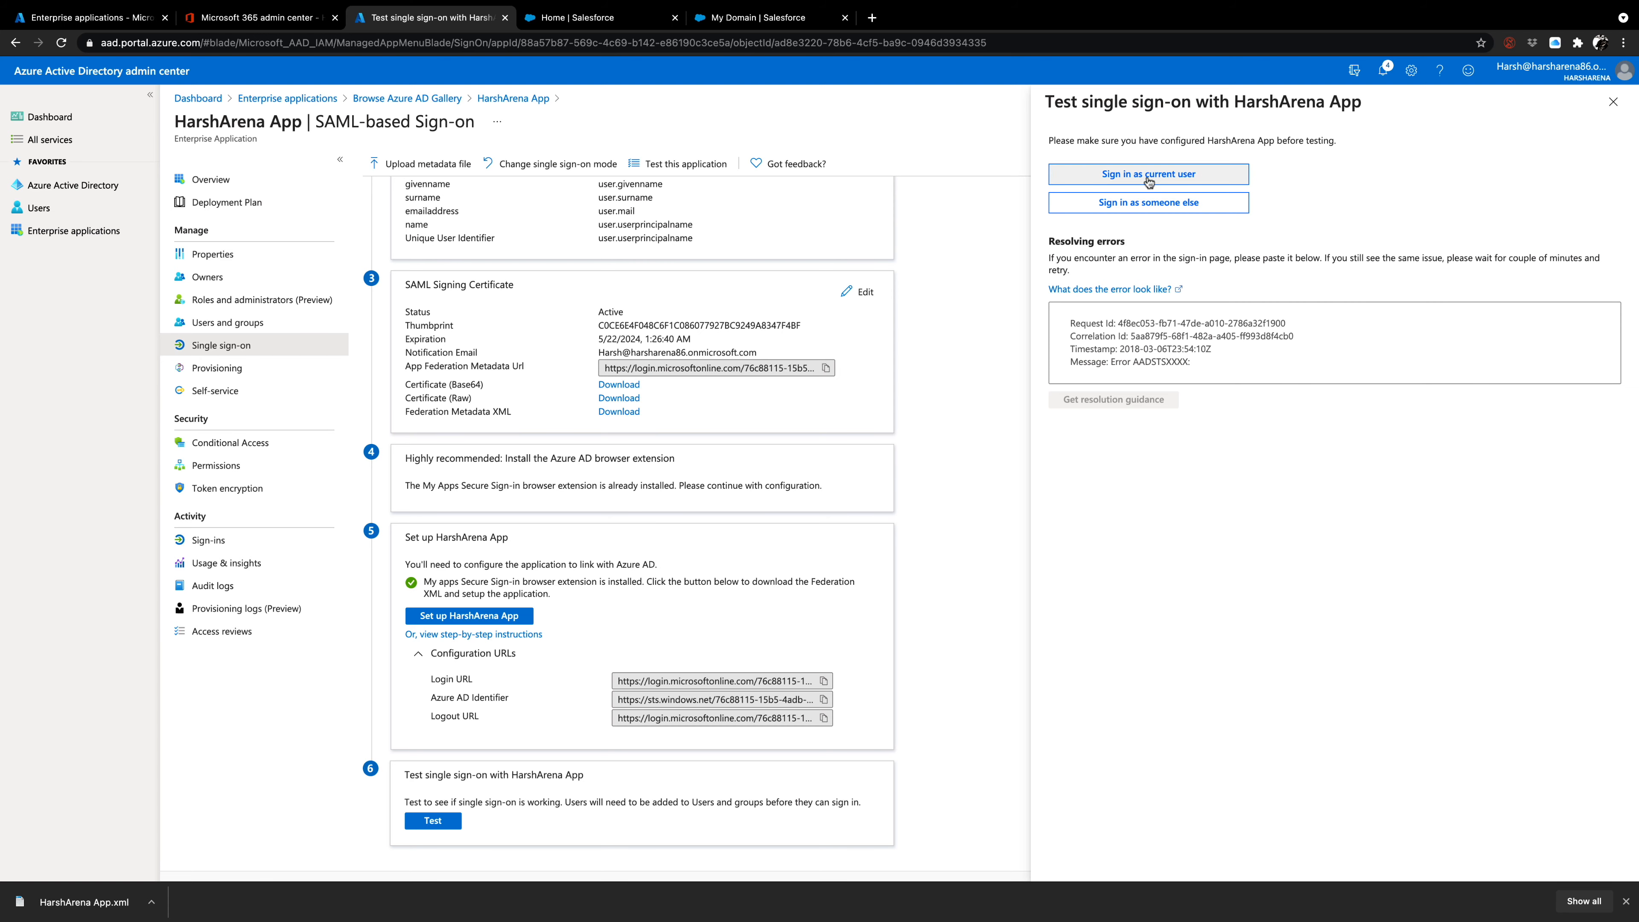
click(1148, 174)
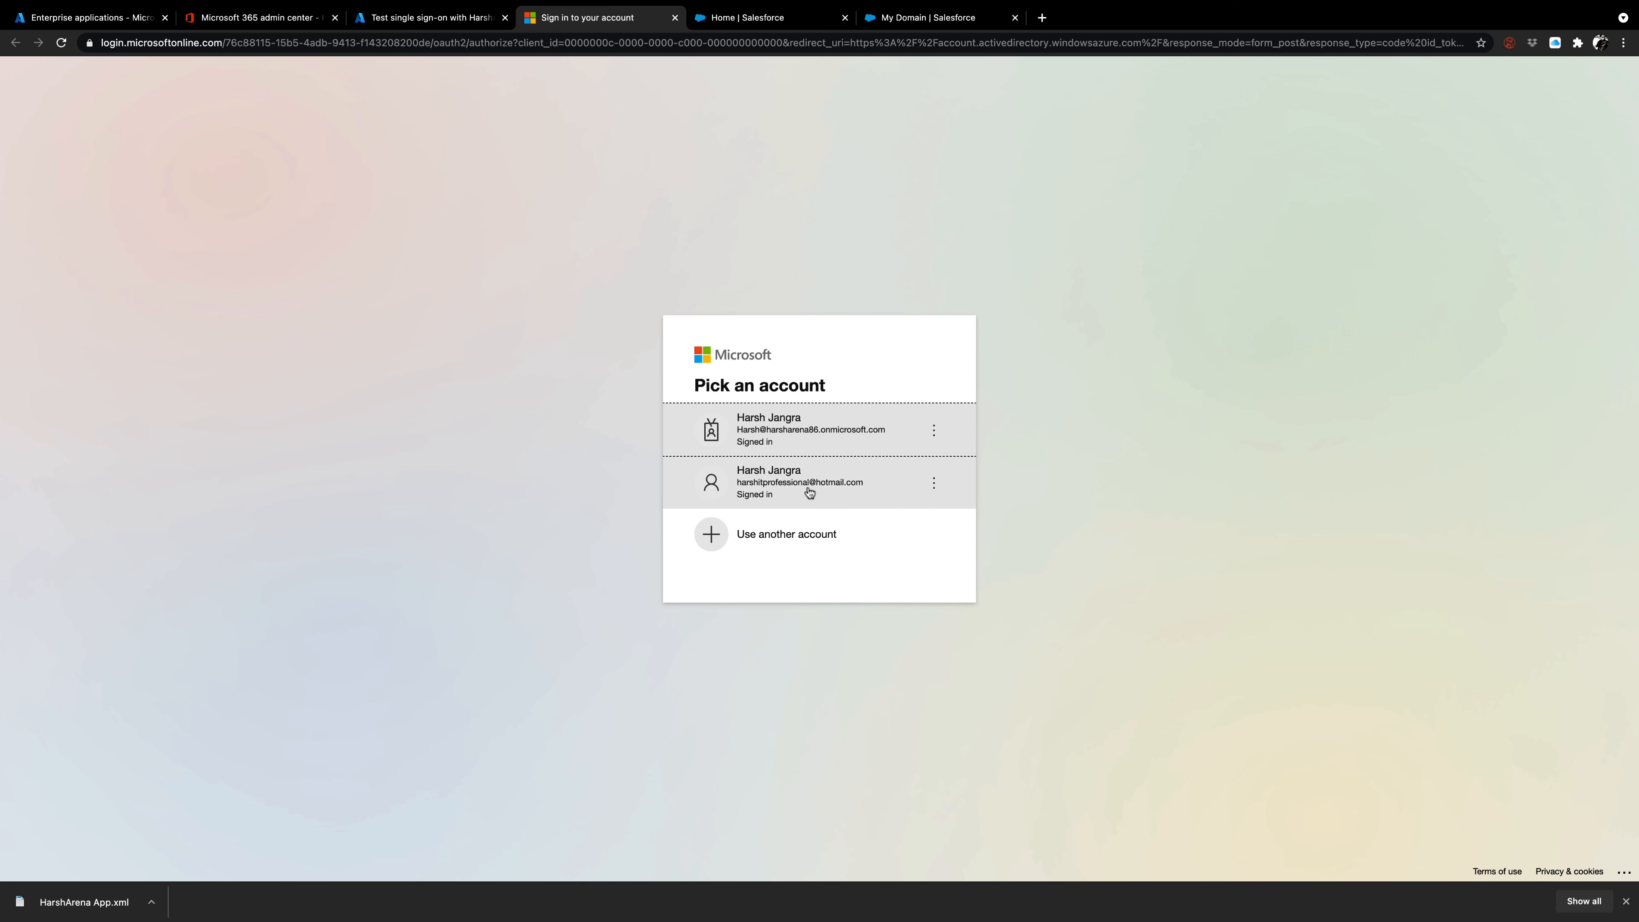
click(808, 472)
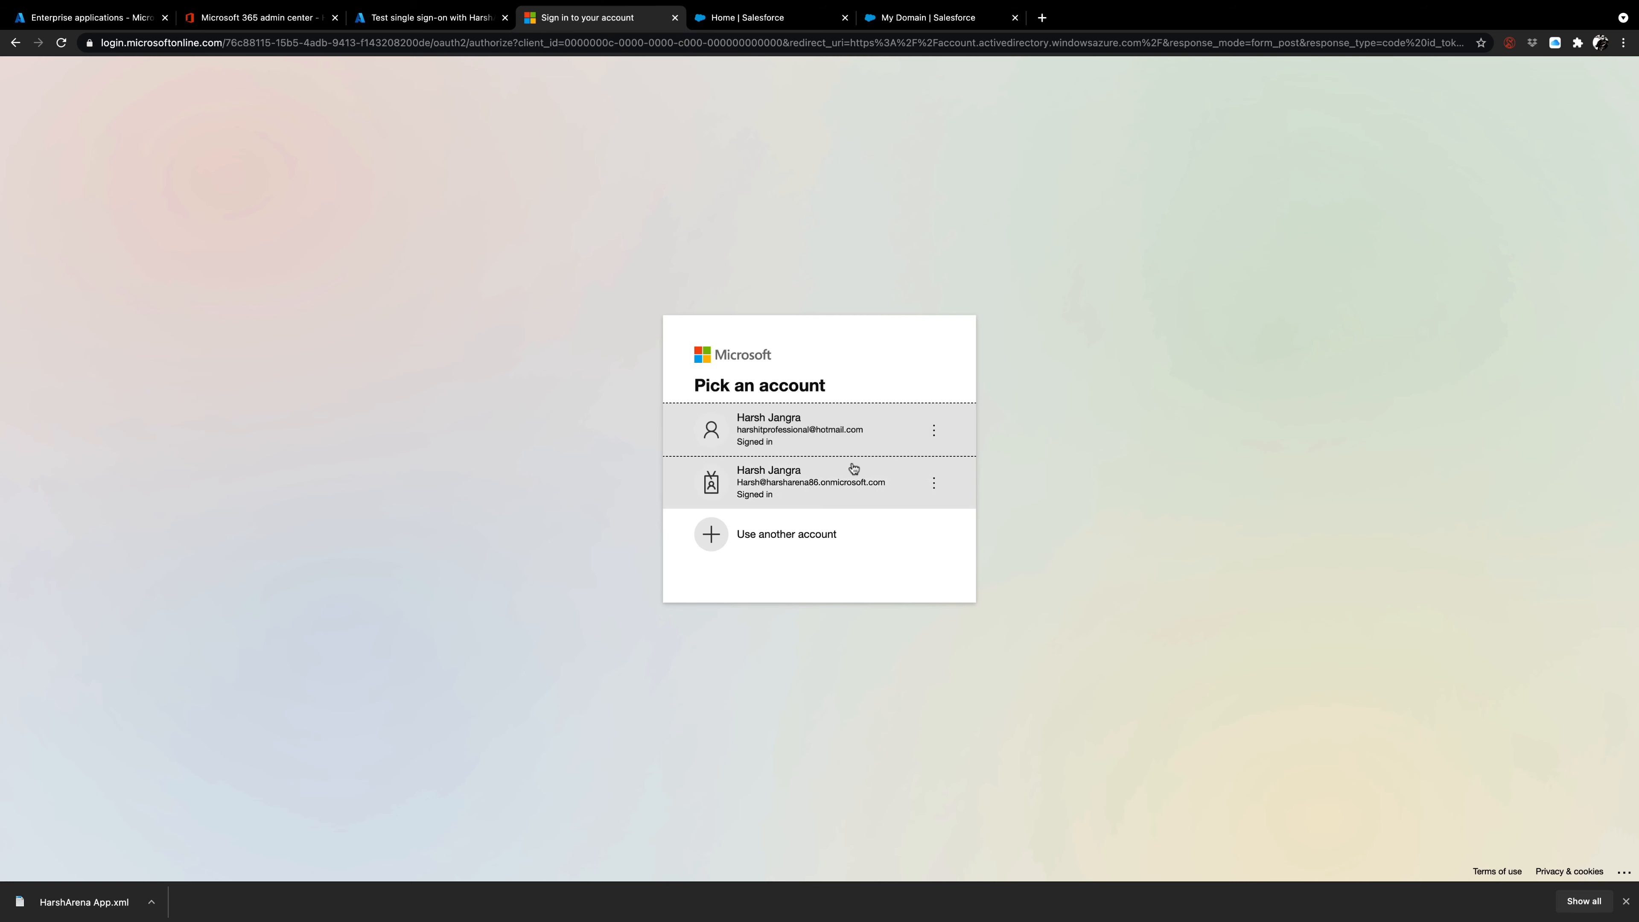
click(822, 493)
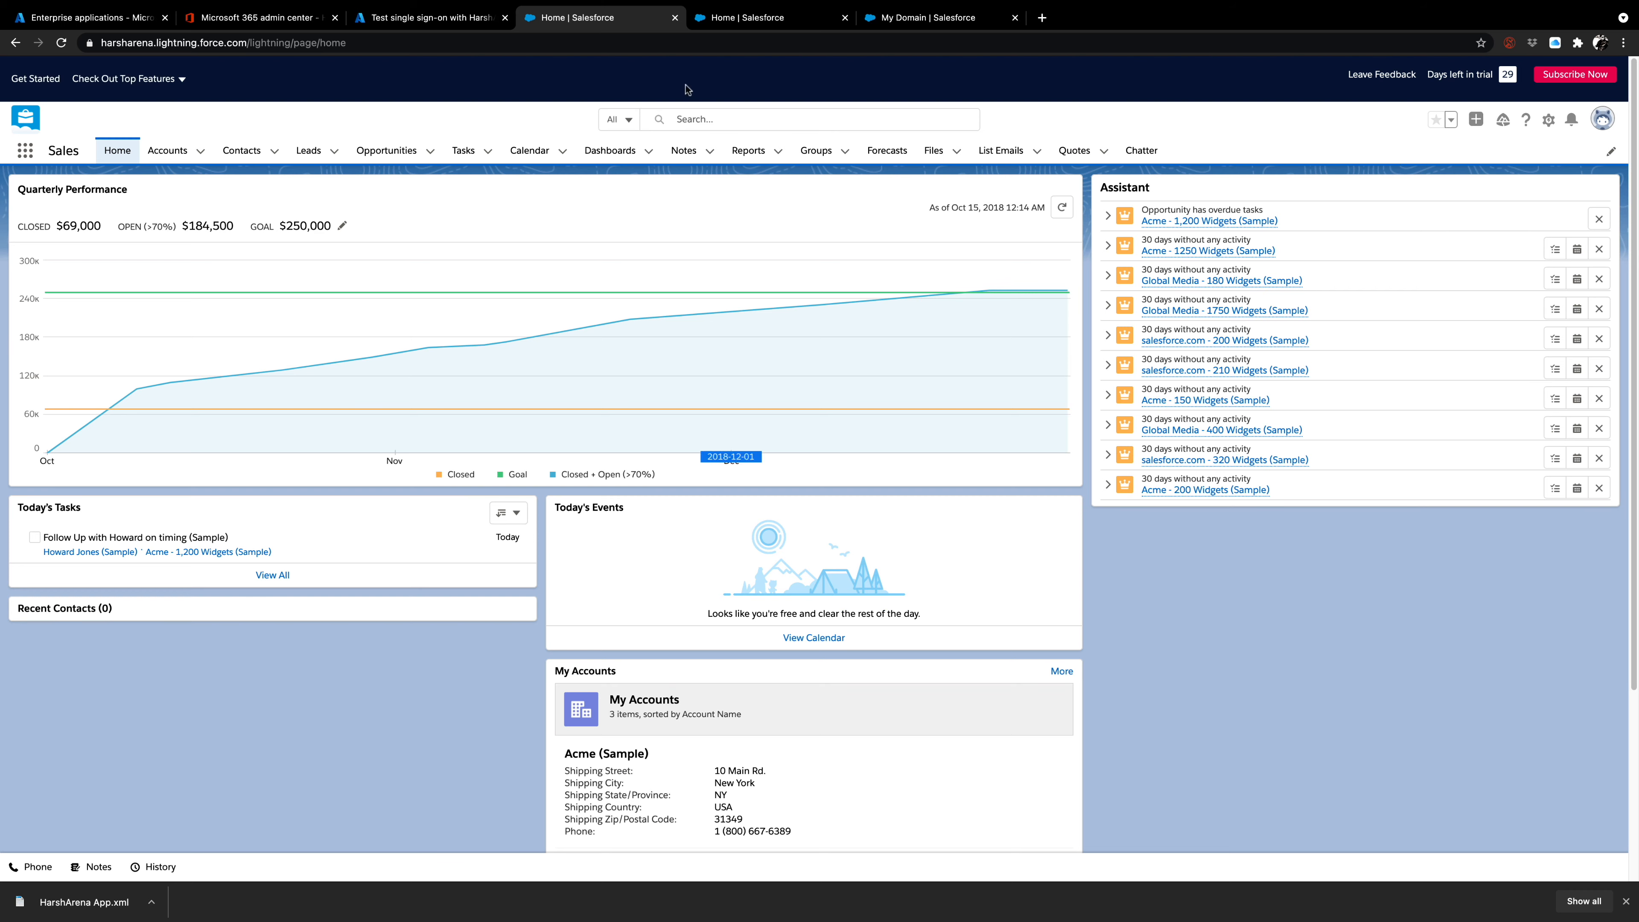
Switch to Brave, reload the Salesforce login page and start an Azure SSO login with another account.
click(445, 26)
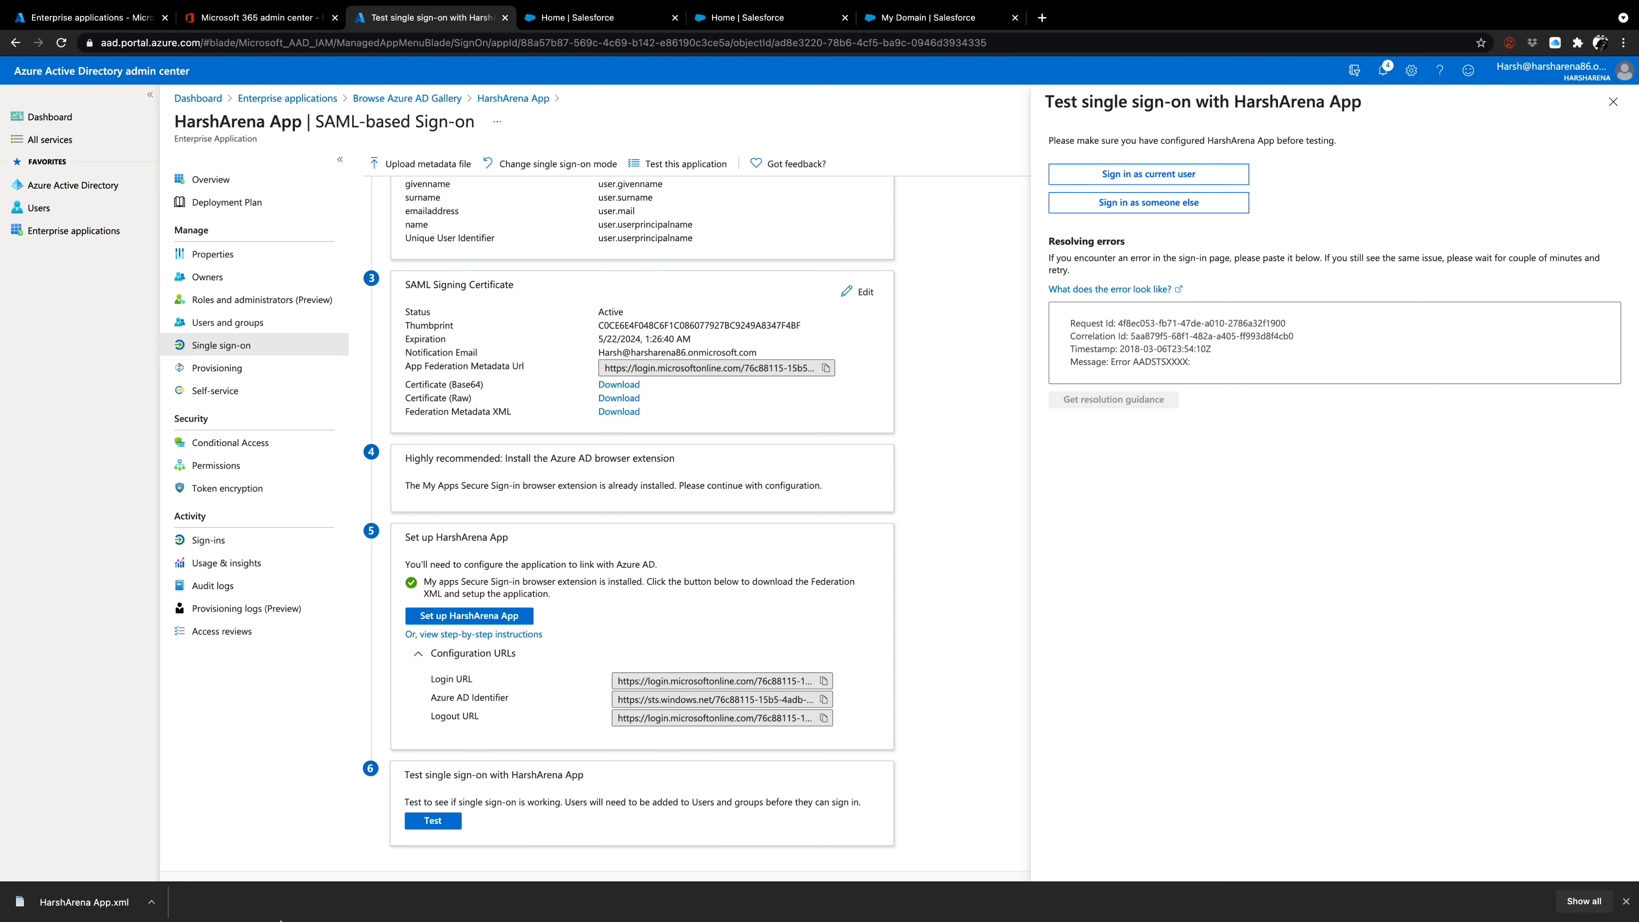
mouse_move(283, 916)
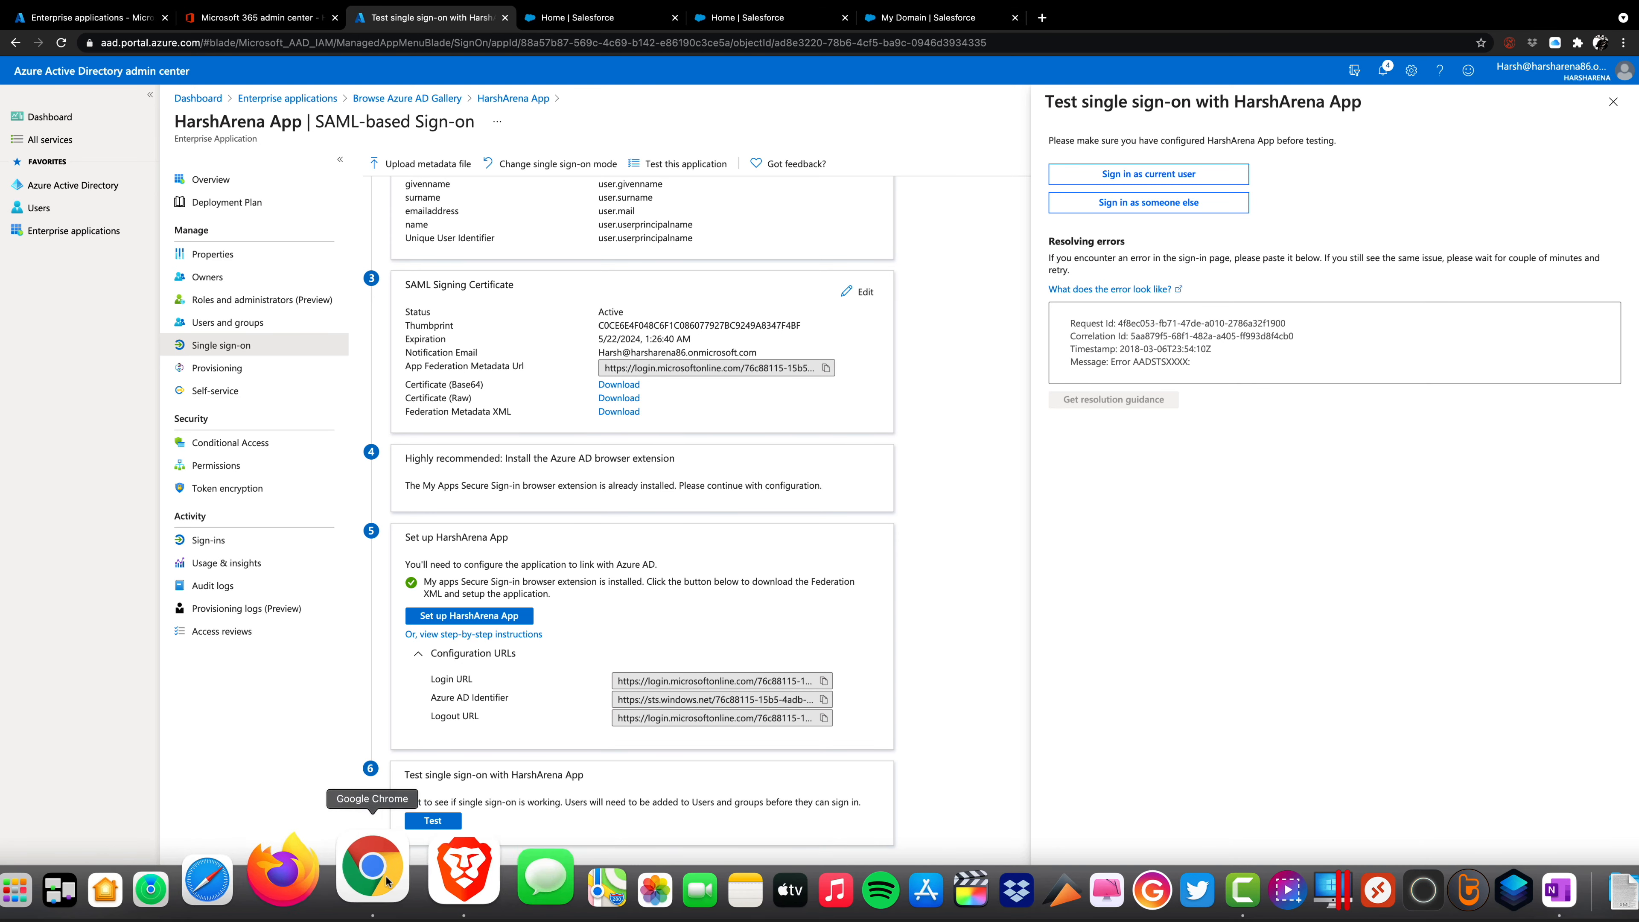
click(455, 881)
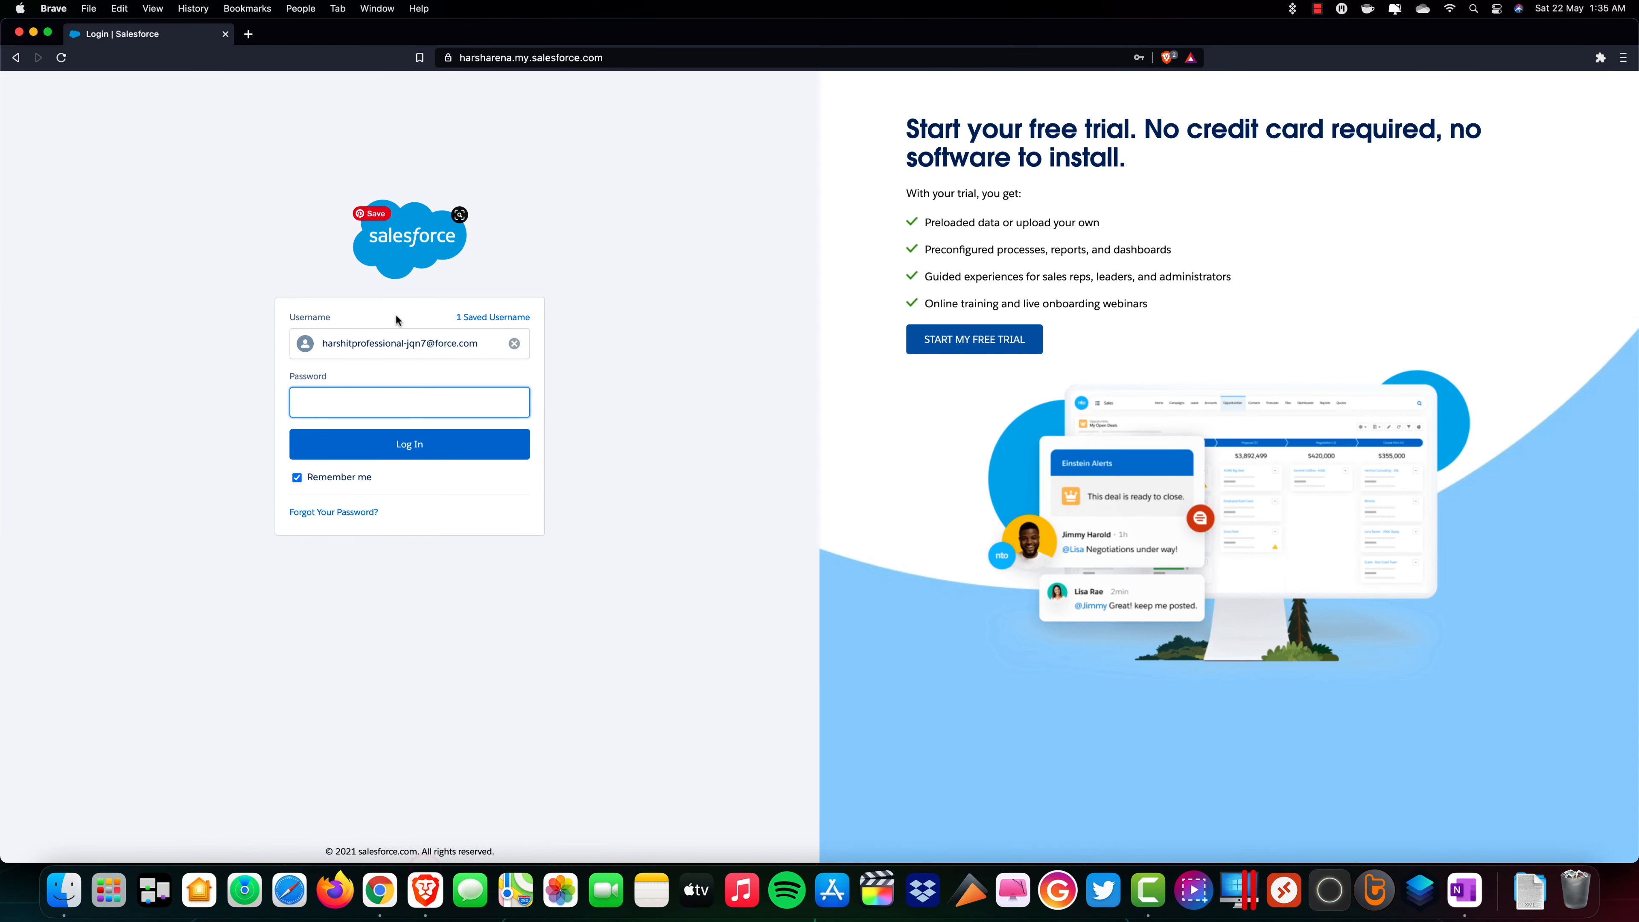
click(61, 57)
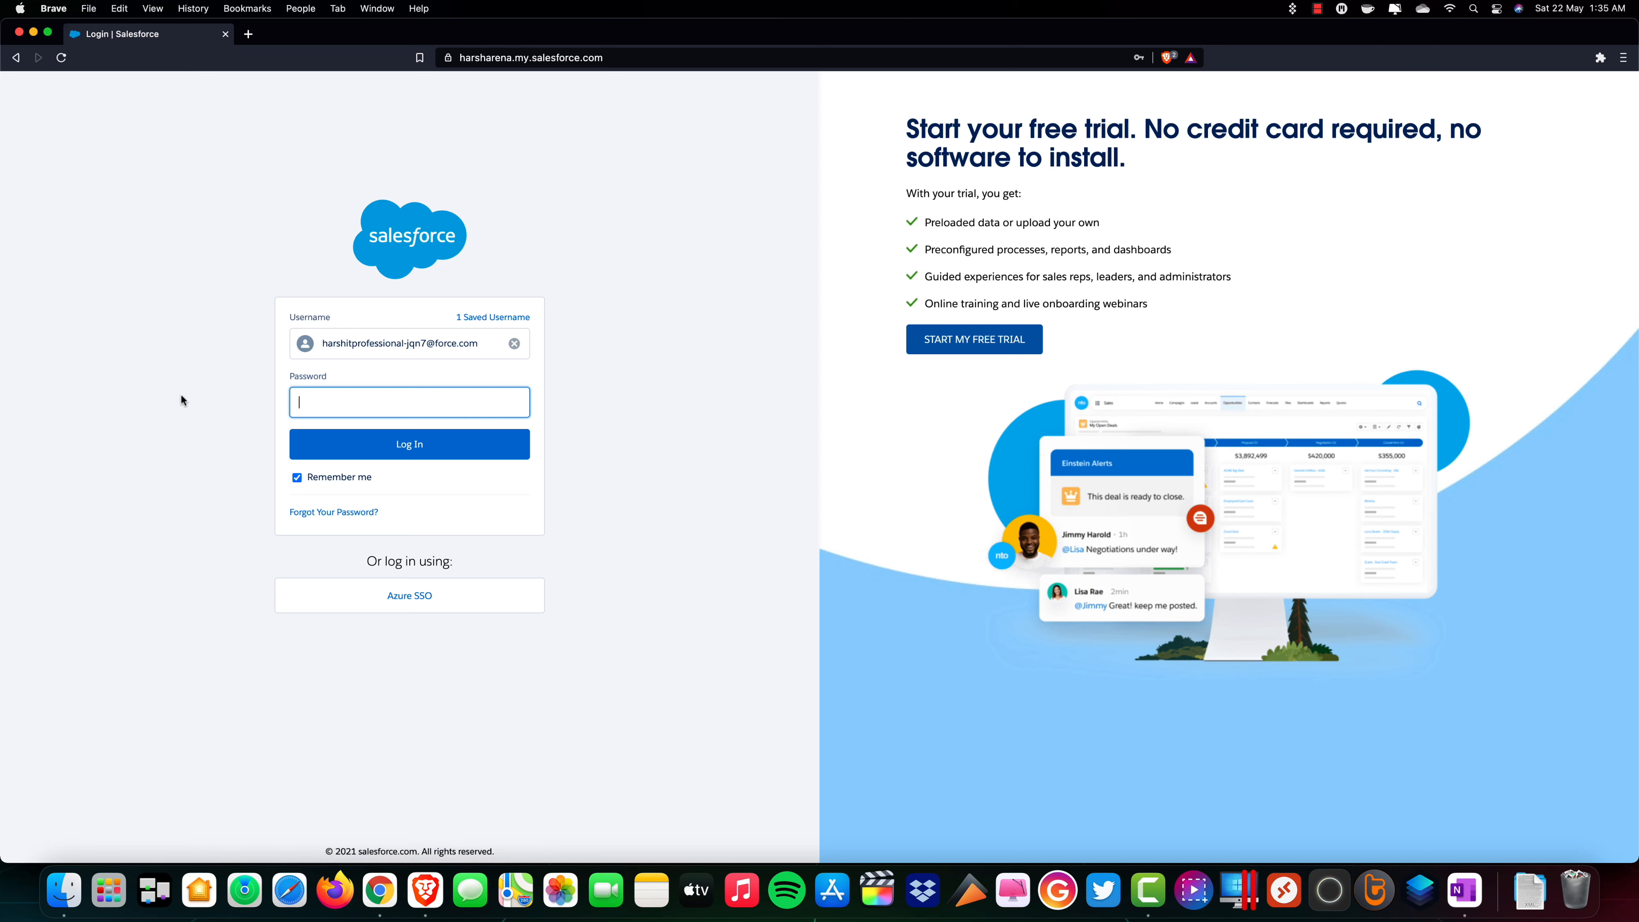
click(460, 608)
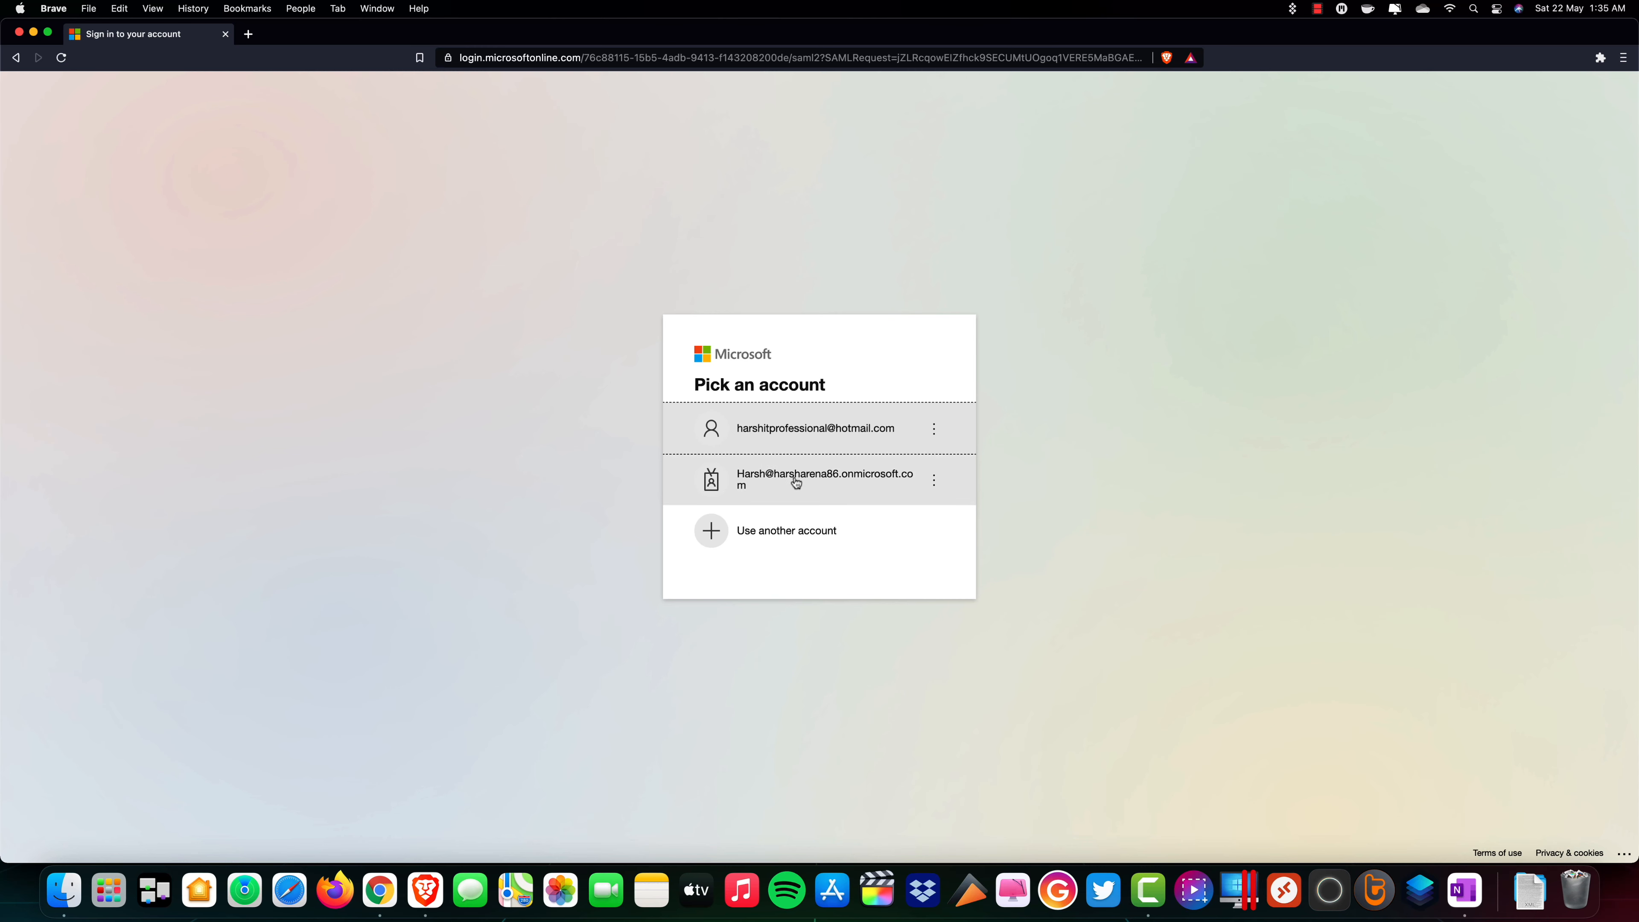
click(838, 527)
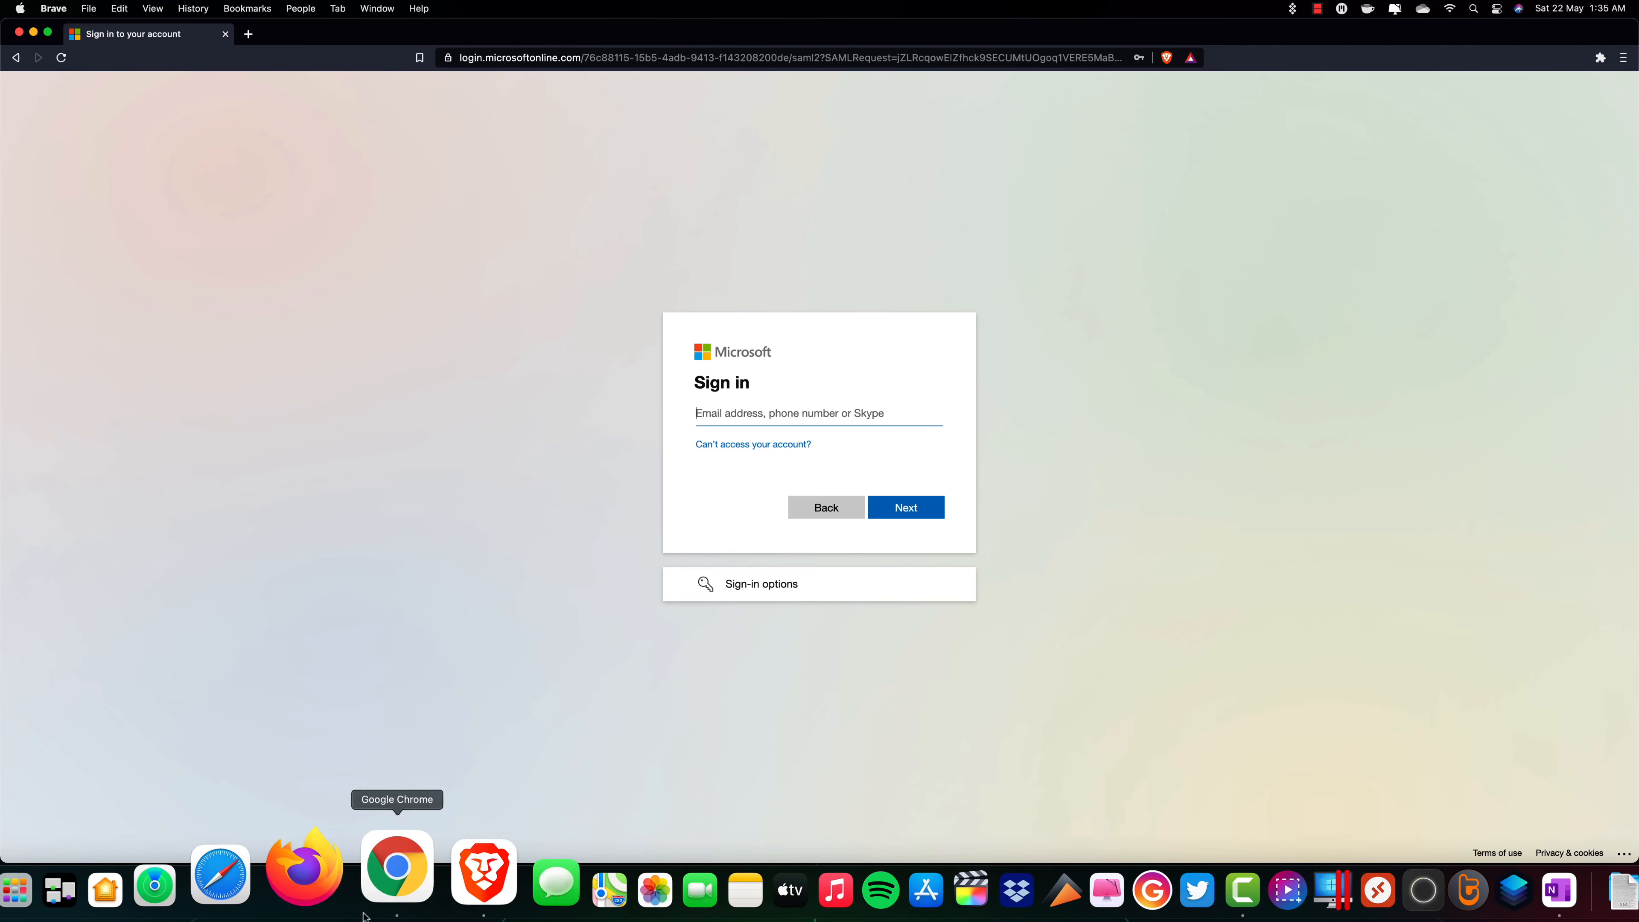
Copy the first listed user's sign-in name from the Microsoft 365 admin center in Chrome and submit it on Brave's Microsoft sign-in page.
click(375, 891)
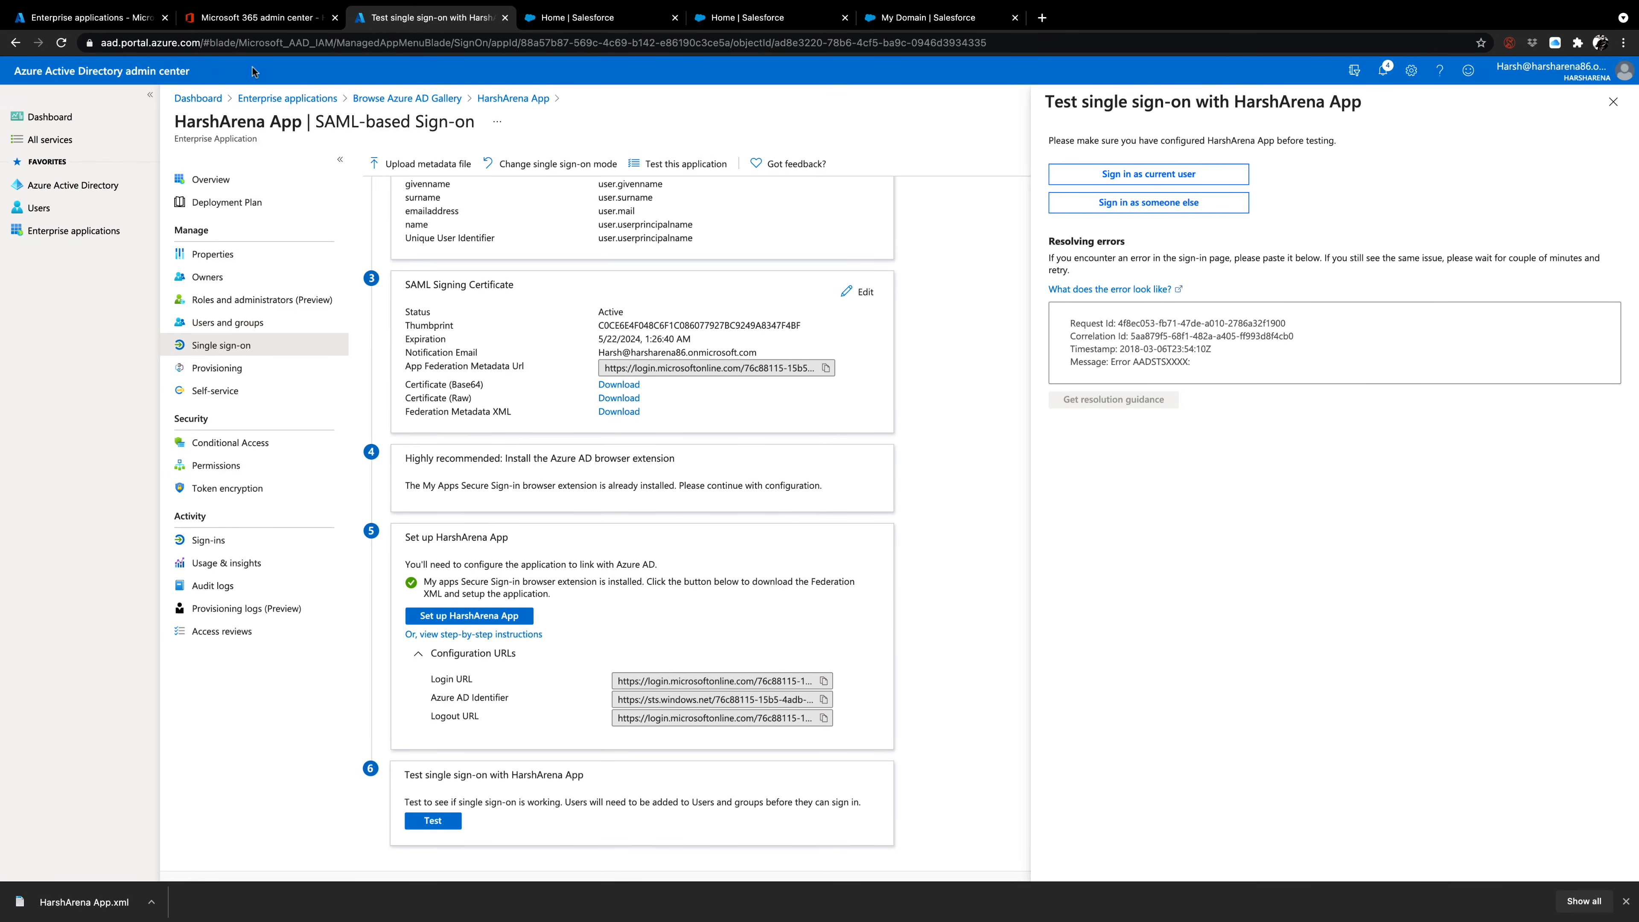
click(275, 18)
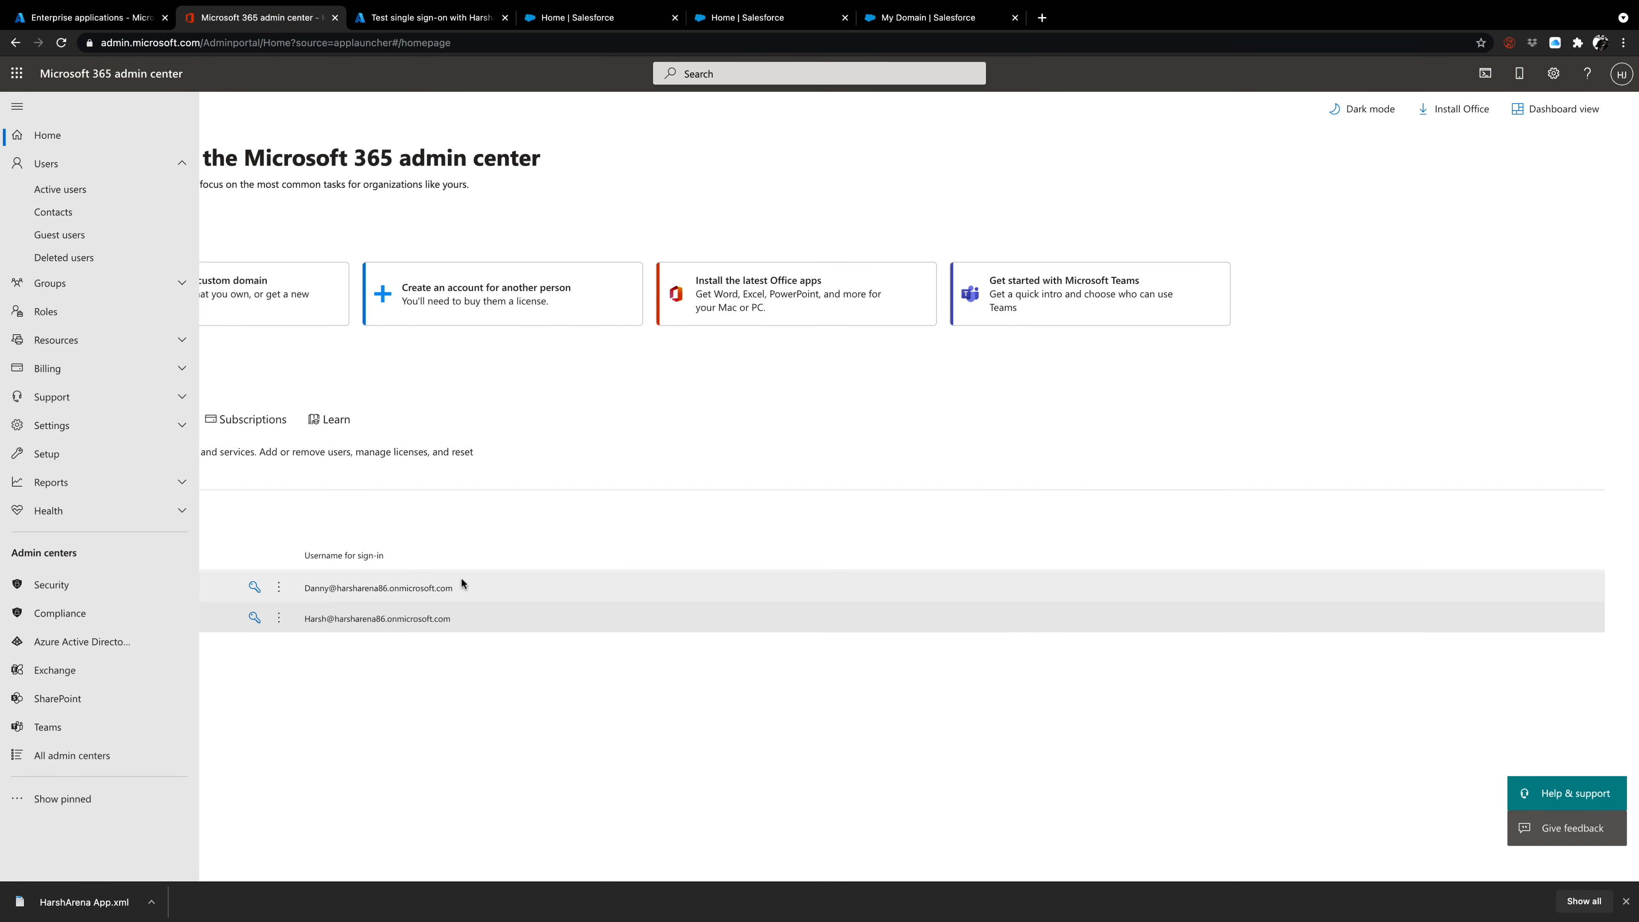
drag(451, 590, 304, 590)
key(super+c)
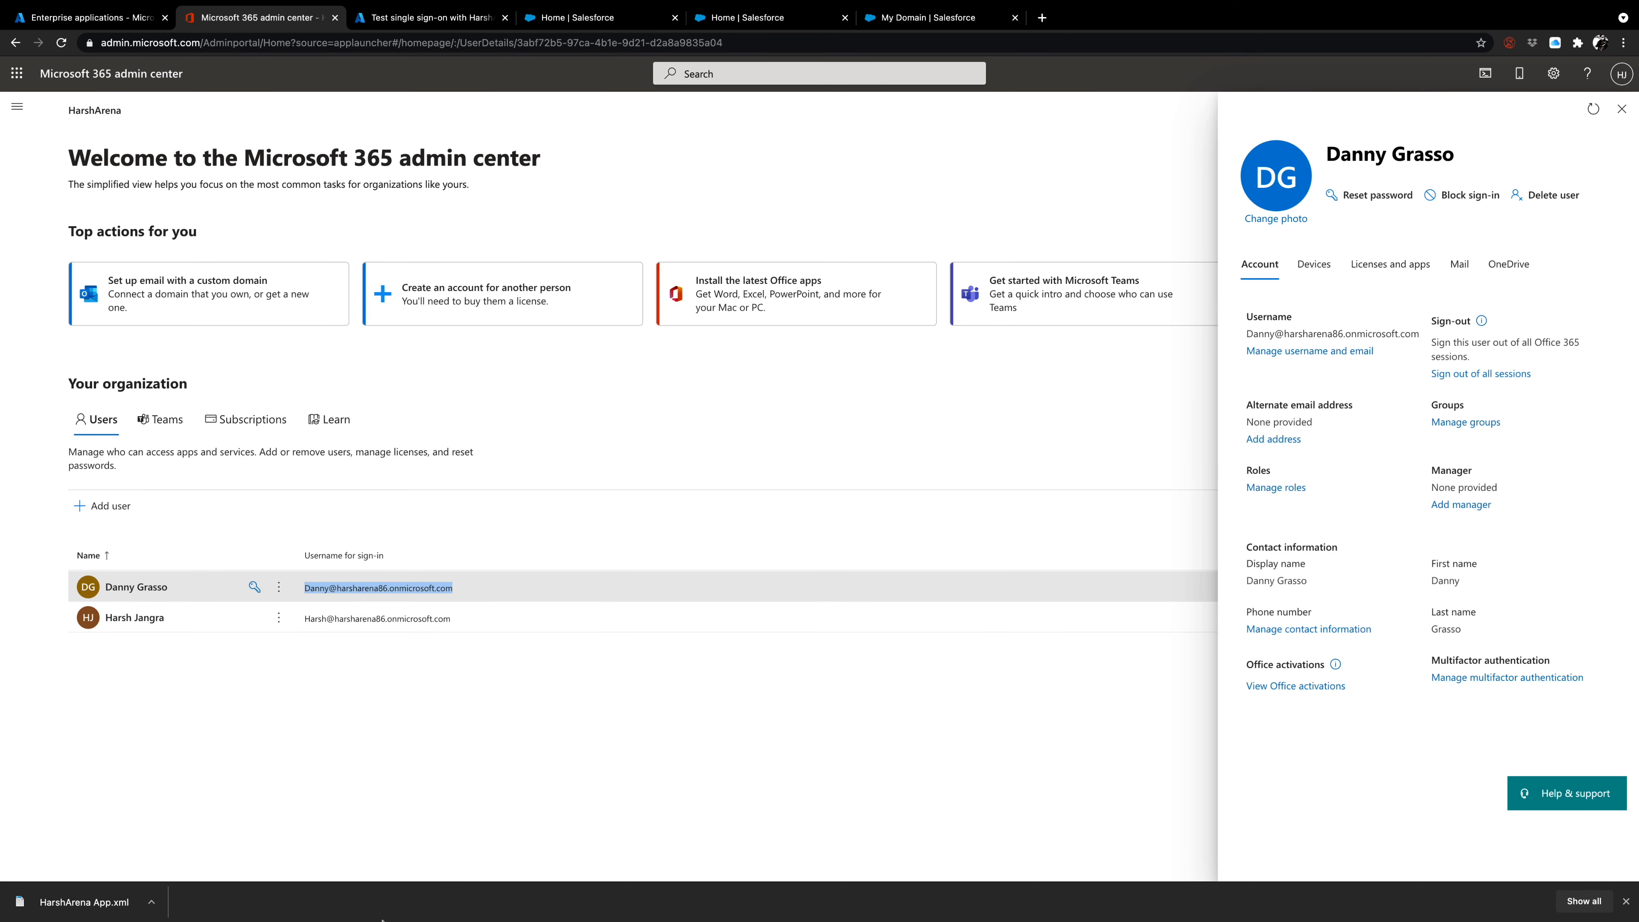
mouse_move(388, 904)
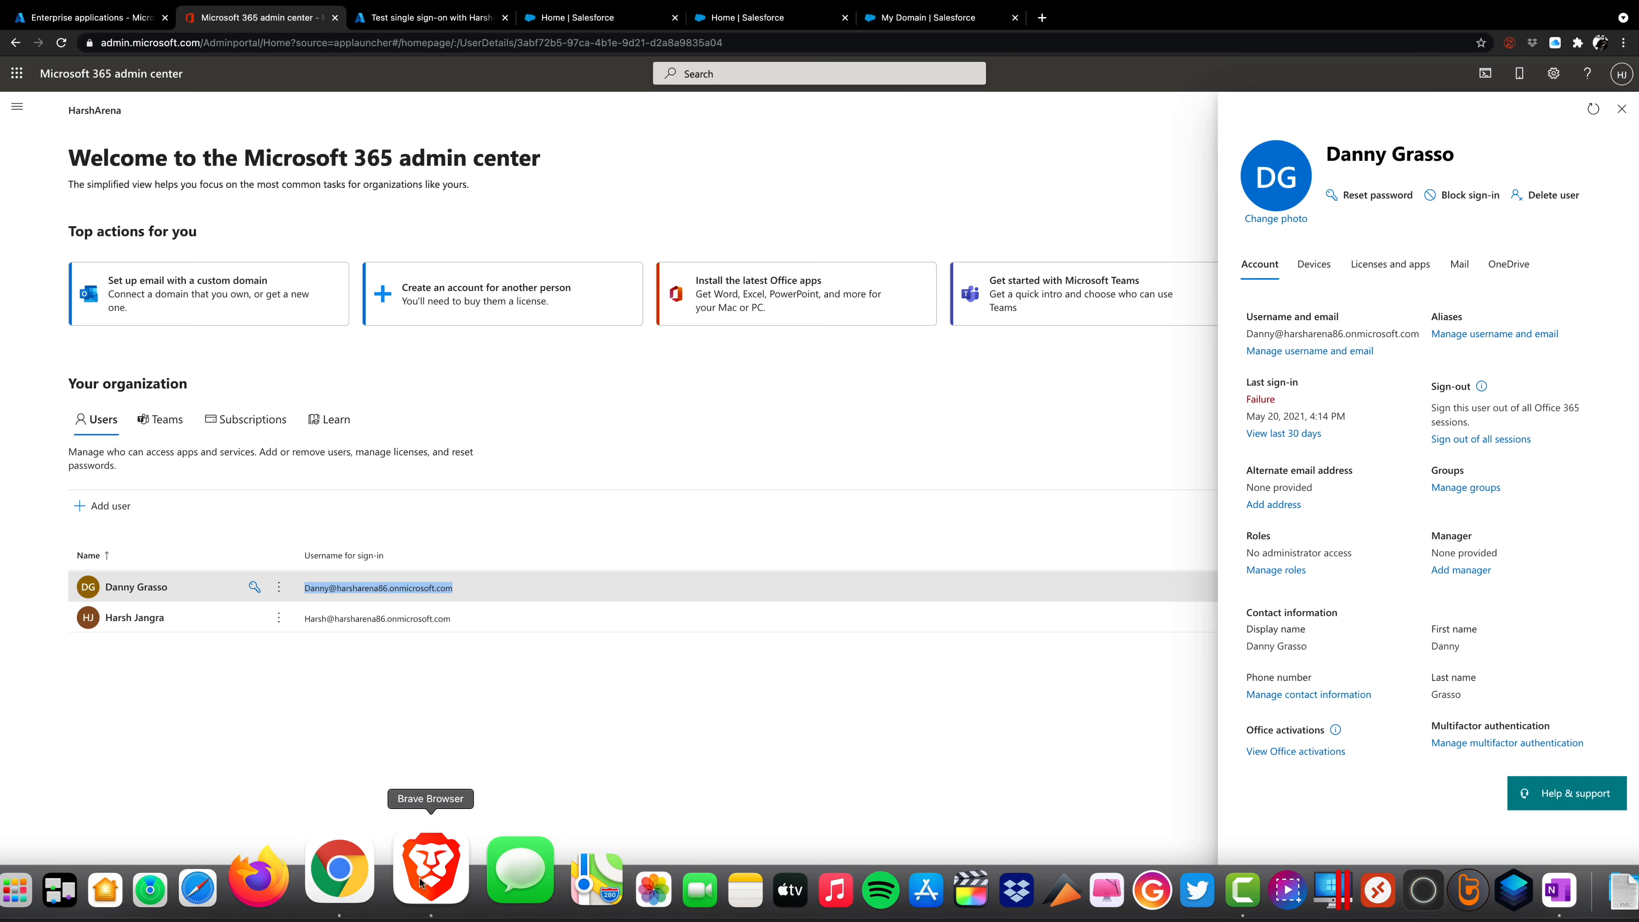
click(410, 879)
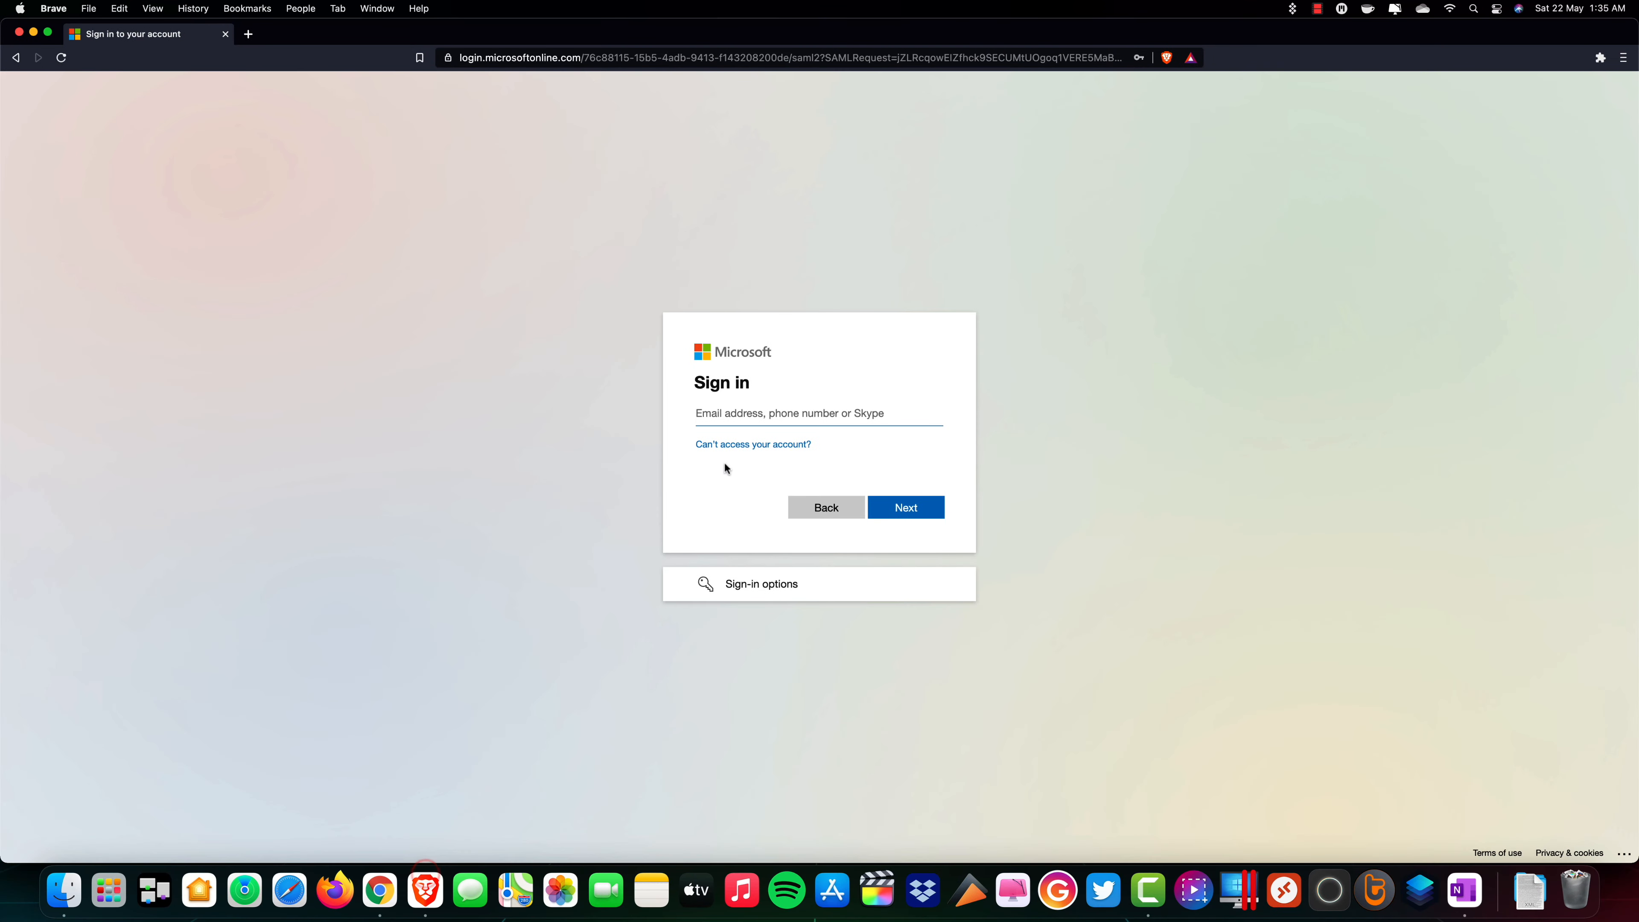
key(super+v)
click(905, 509)
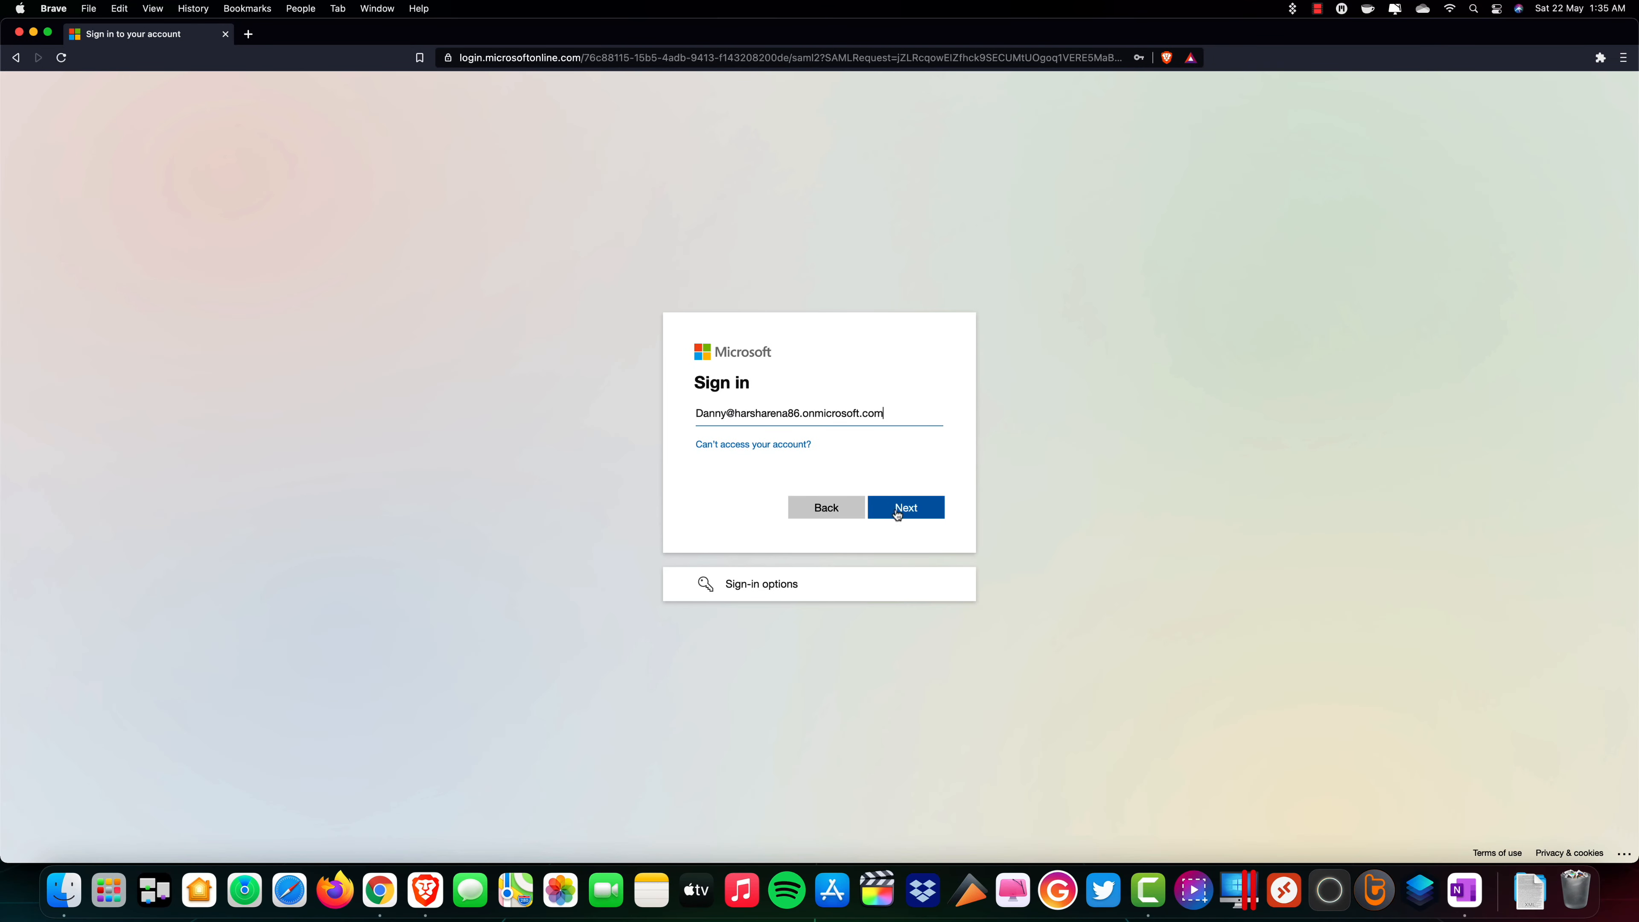